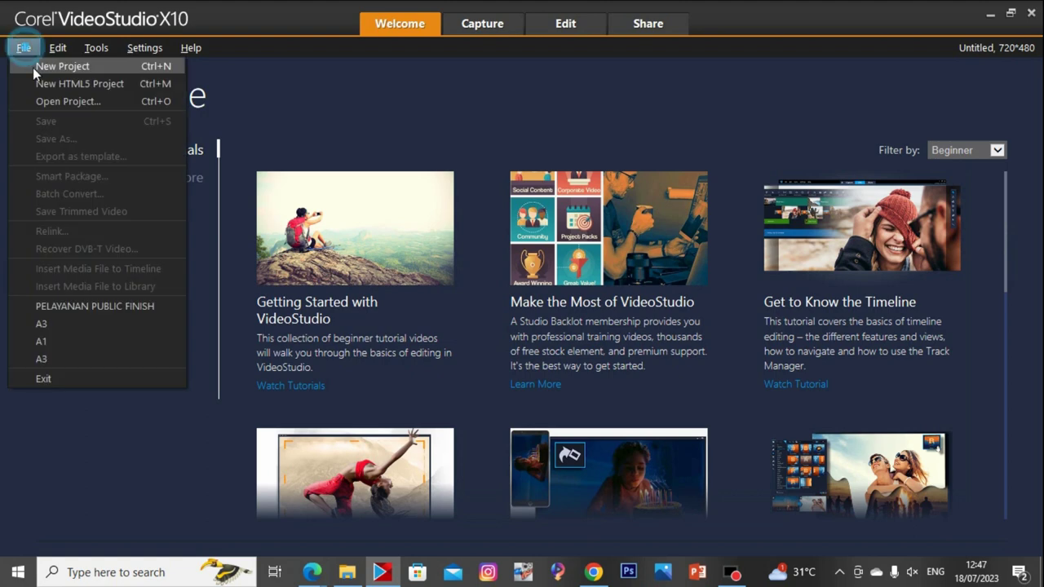
Create a new project and widen the preview and timeline area
click(32, 68)
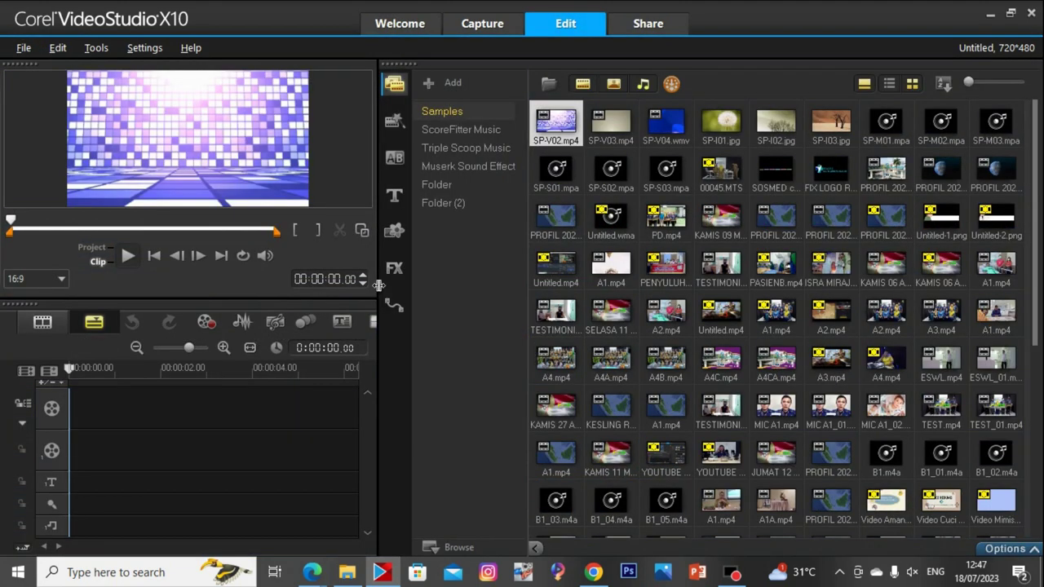
drag(378, 285, 690, 352)
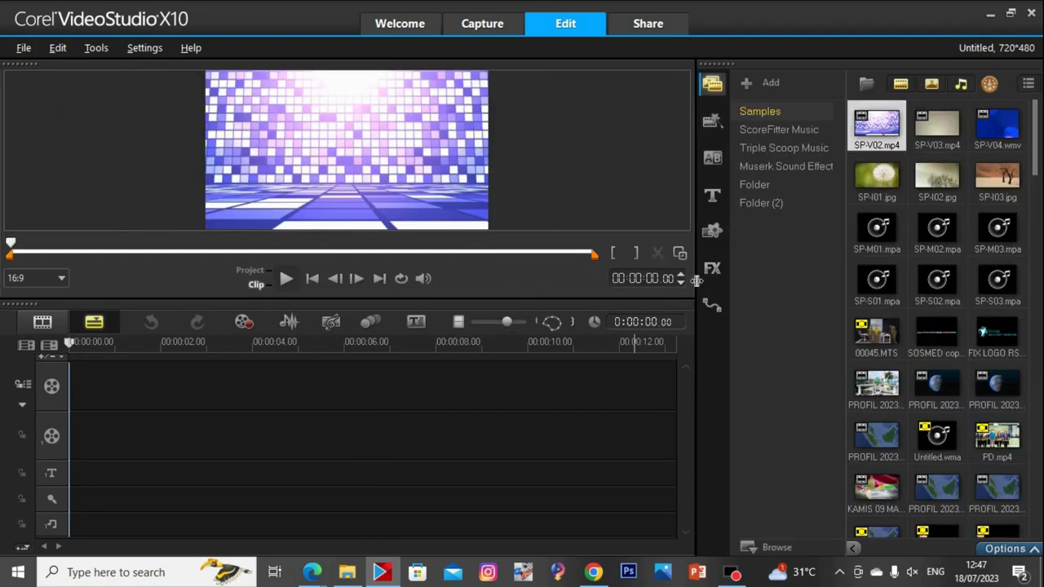
drag(696, 280, 663, 293)
Try to bring clip 00129 from the PANRB folder in File Explorer into the VideoStudio timeline
click(347, 572)
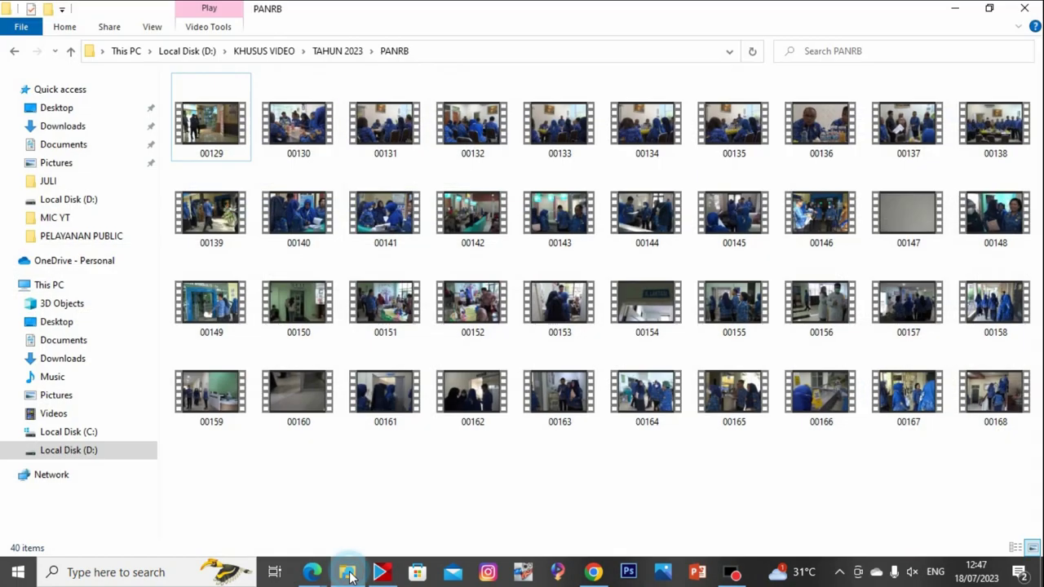
right_click(399, 496)
click(443, 331)
click(220, 133)
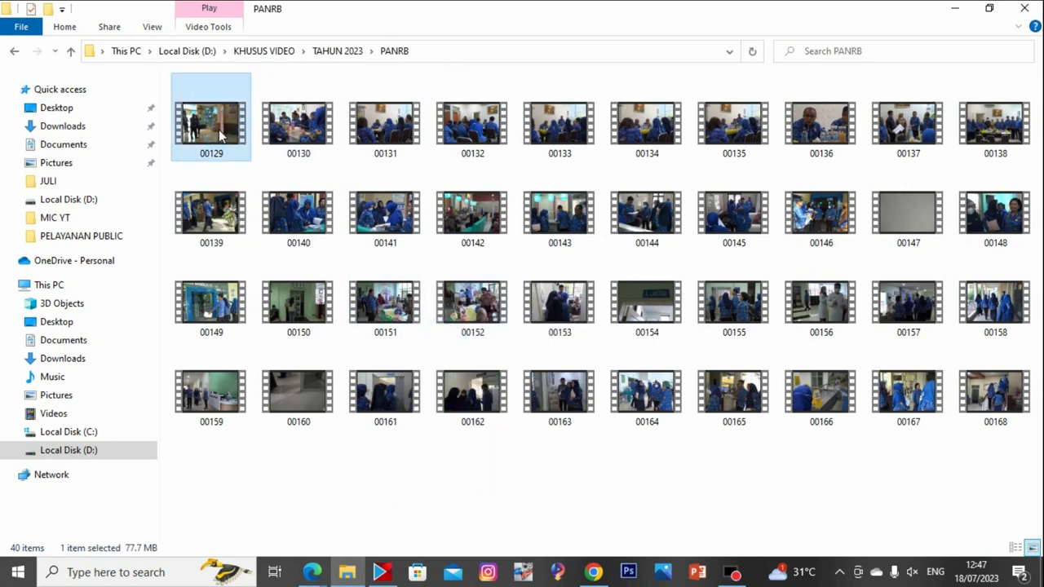
drag(221, 133, 97, 421)
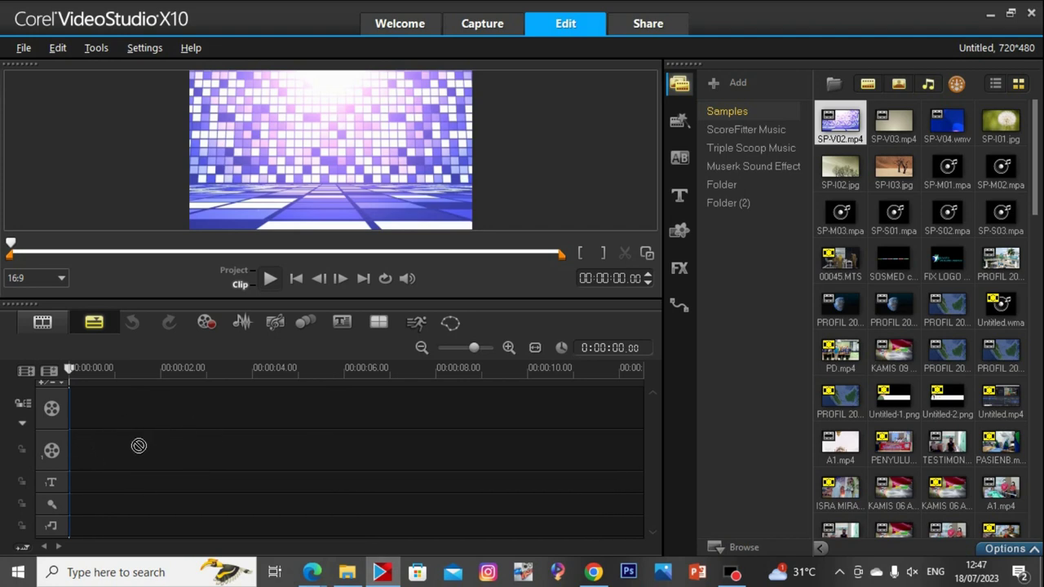
Set the number of overlay tracks to 4 in the Track Manager
right_click(54, 448)
click(106, 321)
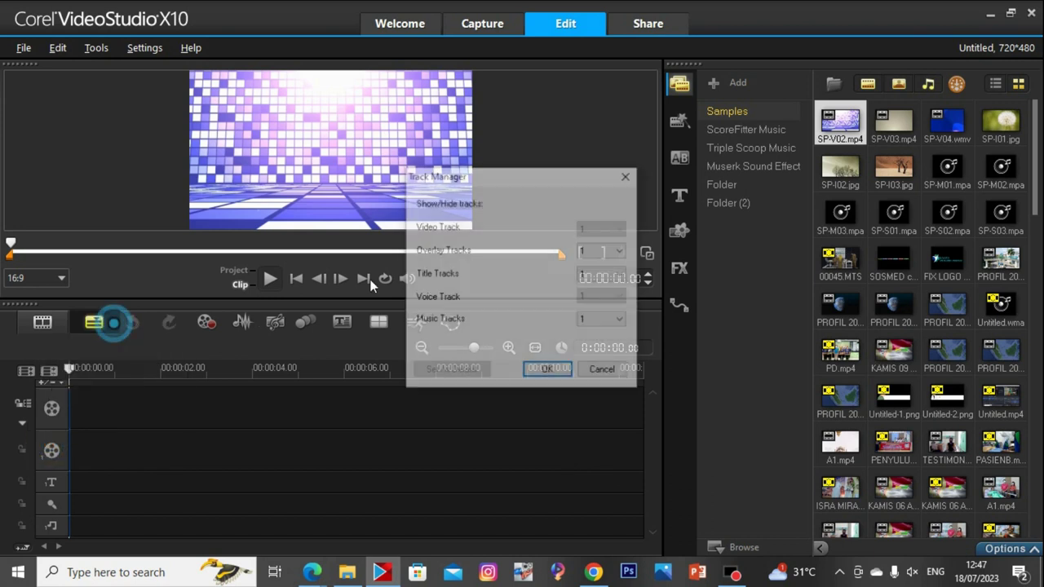
click(603, 250)
click(595, 294)
click(545, 368)
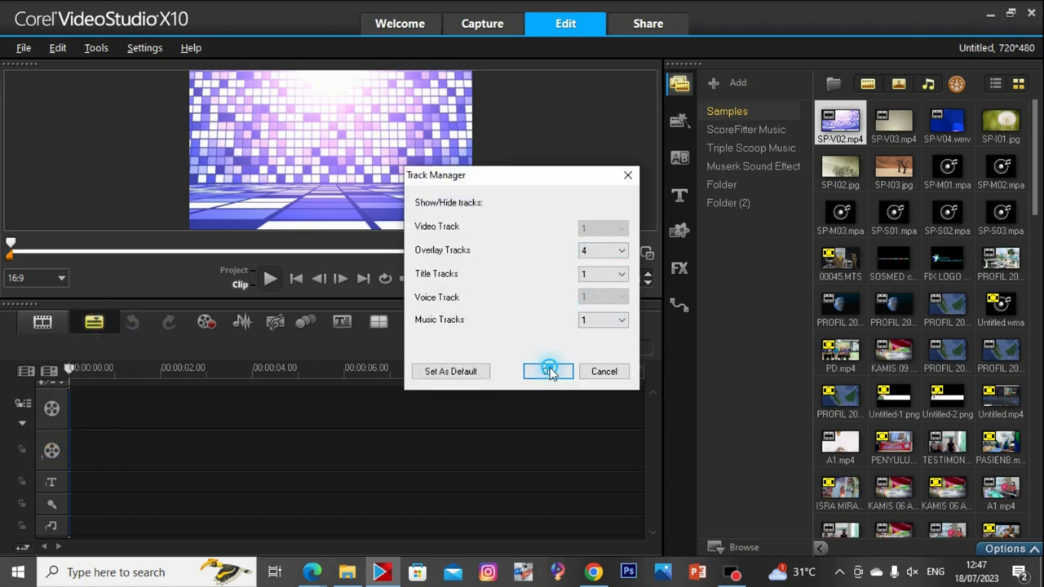
Add clip 00129 from the PANRB folder to the start of overlay track 2 and fit it to the frame height
click(389, 580)
drag(214, 131, 191, 440)
click(141, 453)
right_click(331, 141)
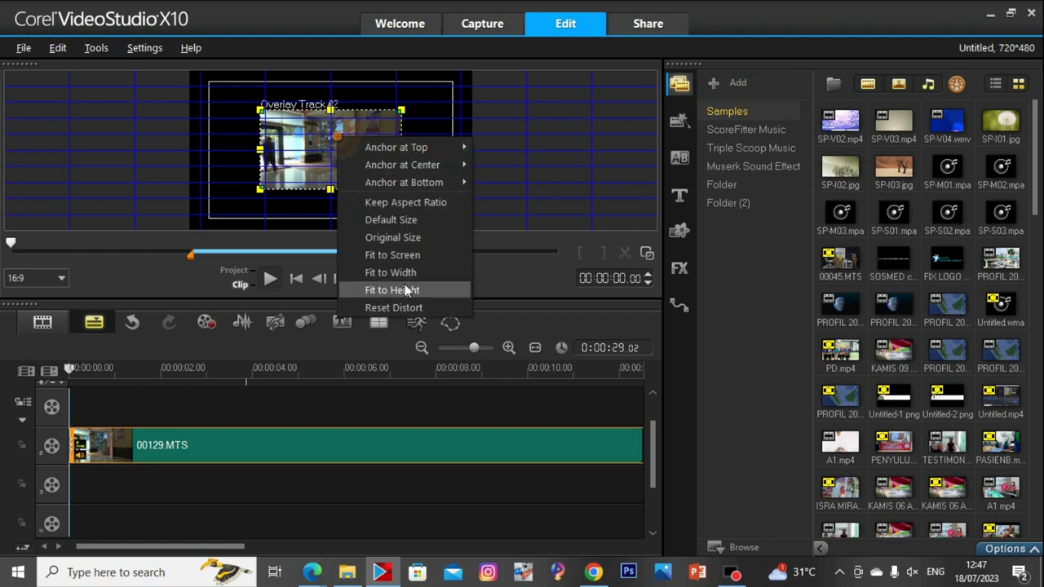
click(404, 289)
Play clip 00129.MTS with the system sound unmuted and split it at 00:00:04.28
key(space)
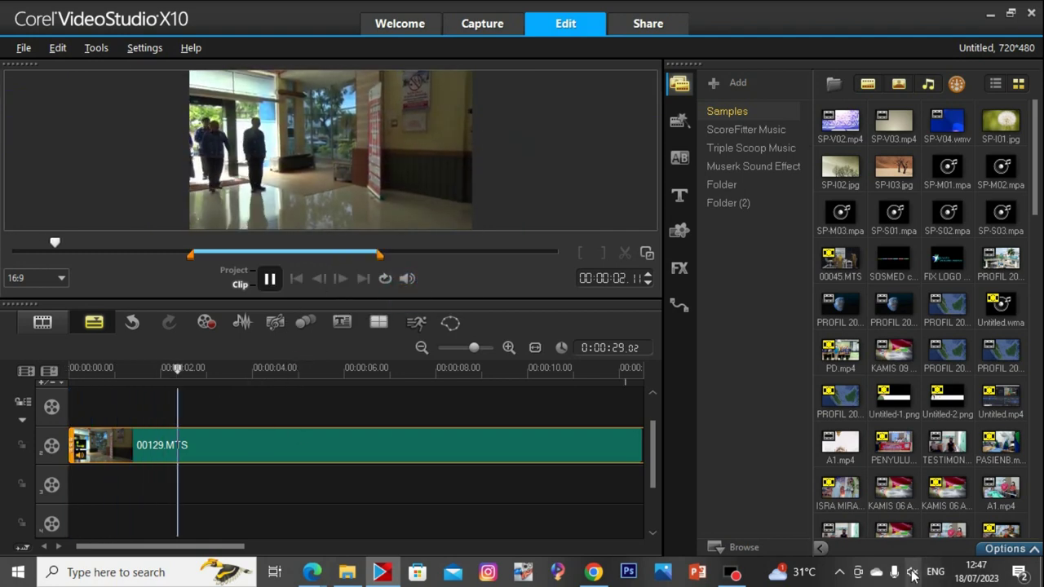
click(792, 536)
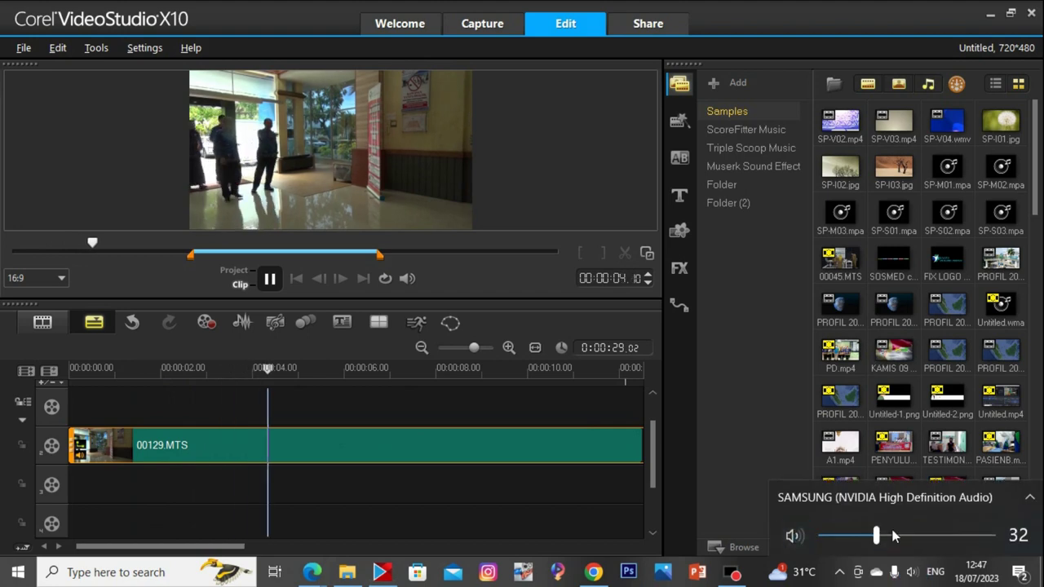
click(347, 367)
click(294, 367)
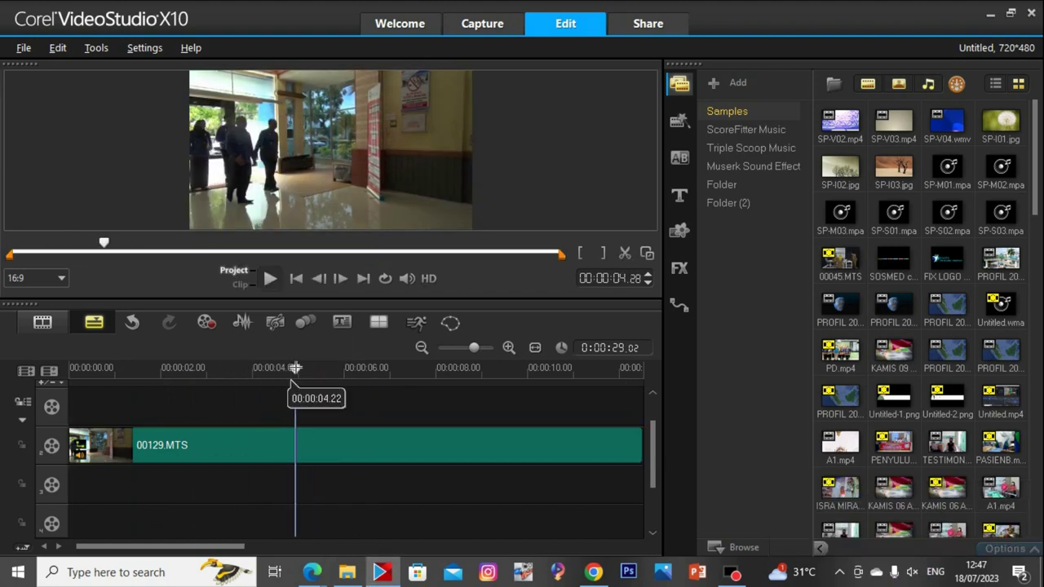
click(622, 253)
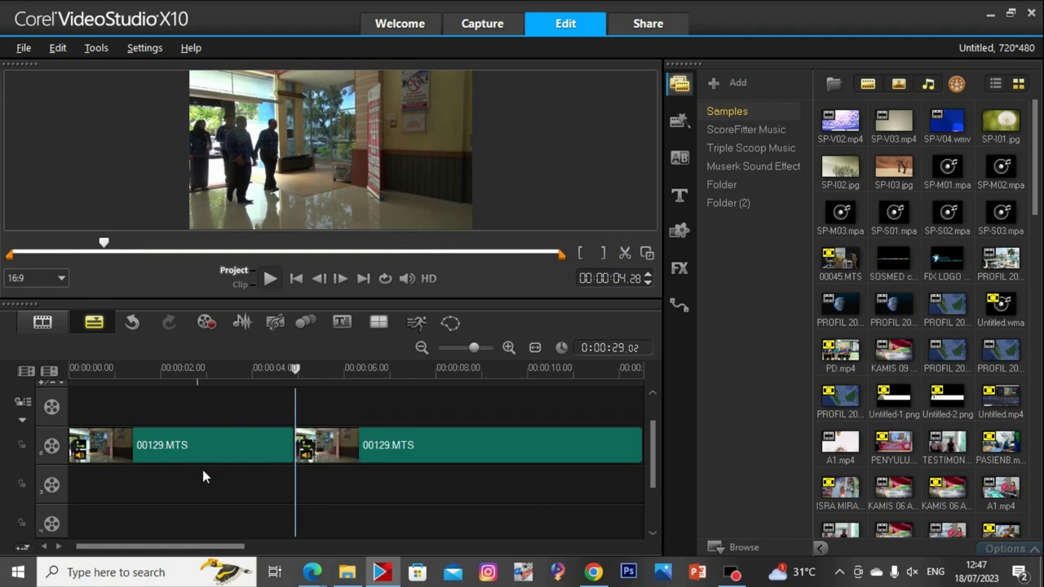
Delete the first piece of 00129.MTS, start the remaining piece at the beginning of overlay track 2, and preview in Project mode
click(237, 444)
drag(261, 444, 143, 492)
click(234, 270)
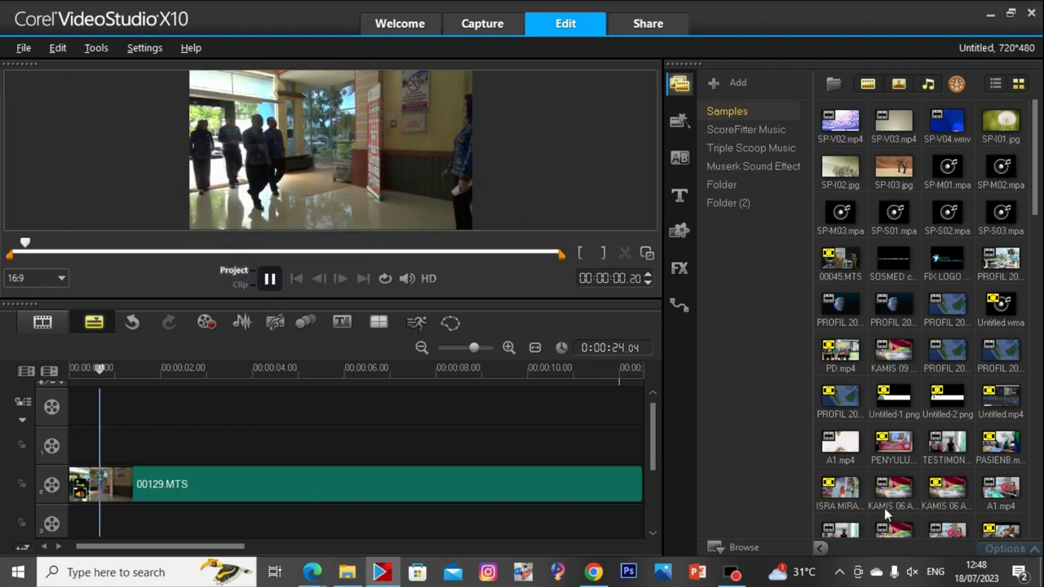
Play through the project, split 00129.MTS at 00:00:22.10 and delete the short piece after the cut
click(910, 571)
click(778, 535)
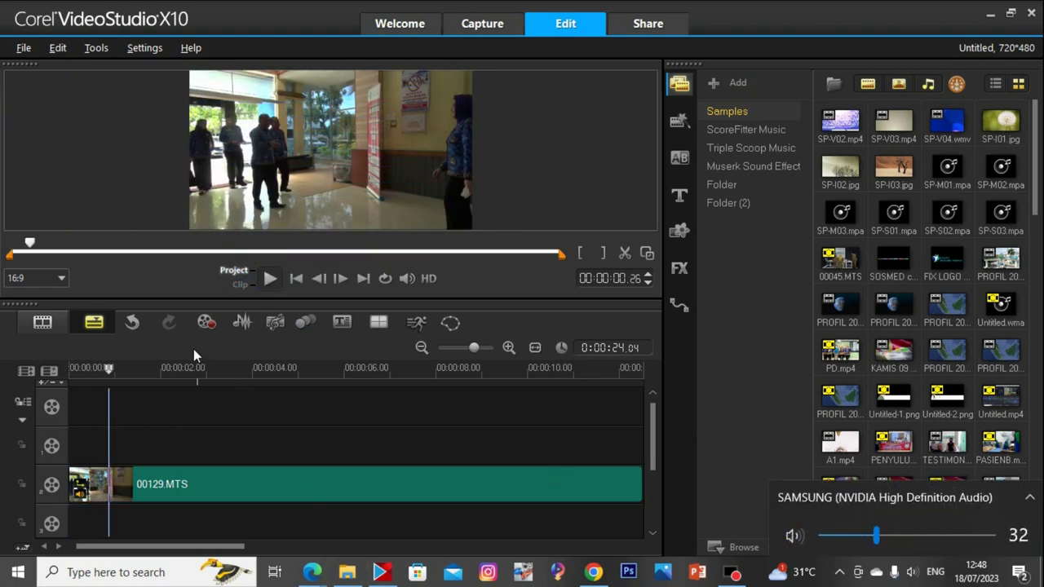
click(269, 278)
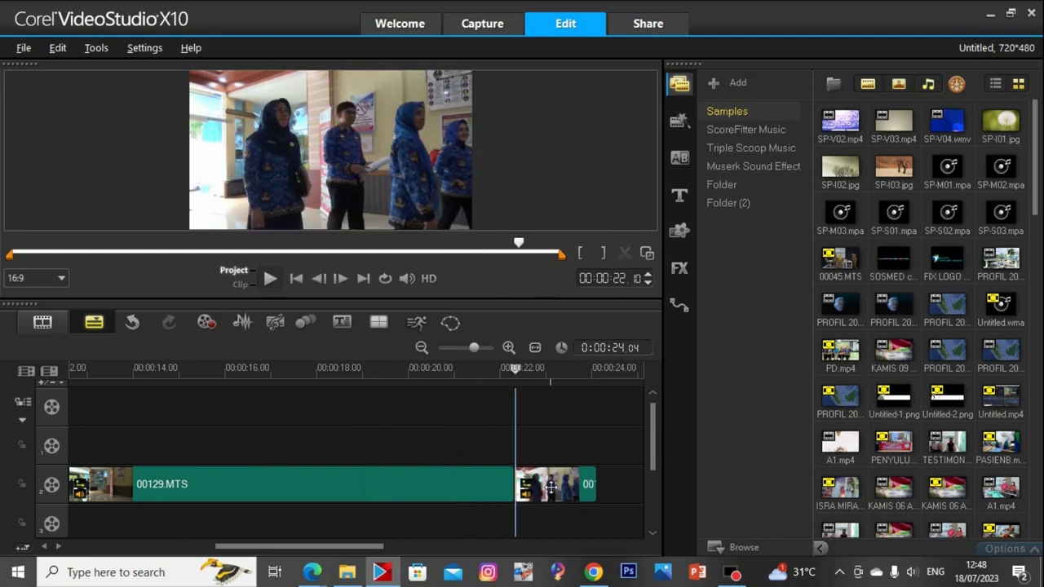
click(551, 487)
key(Delete)
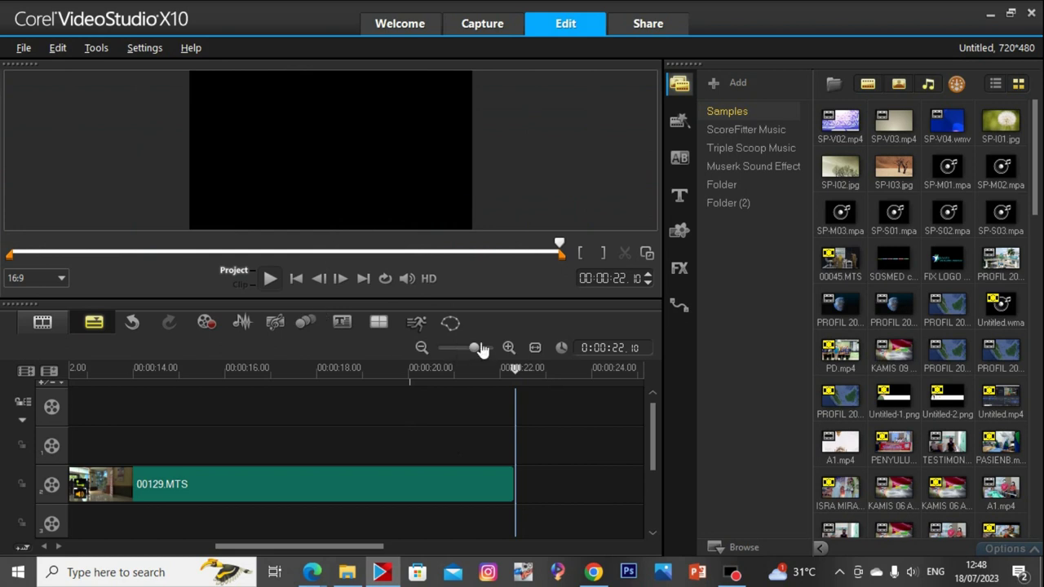
Play the project from the start and split 00129.MTS at 00:00:05.09
drag(481, 350, 455, 349)
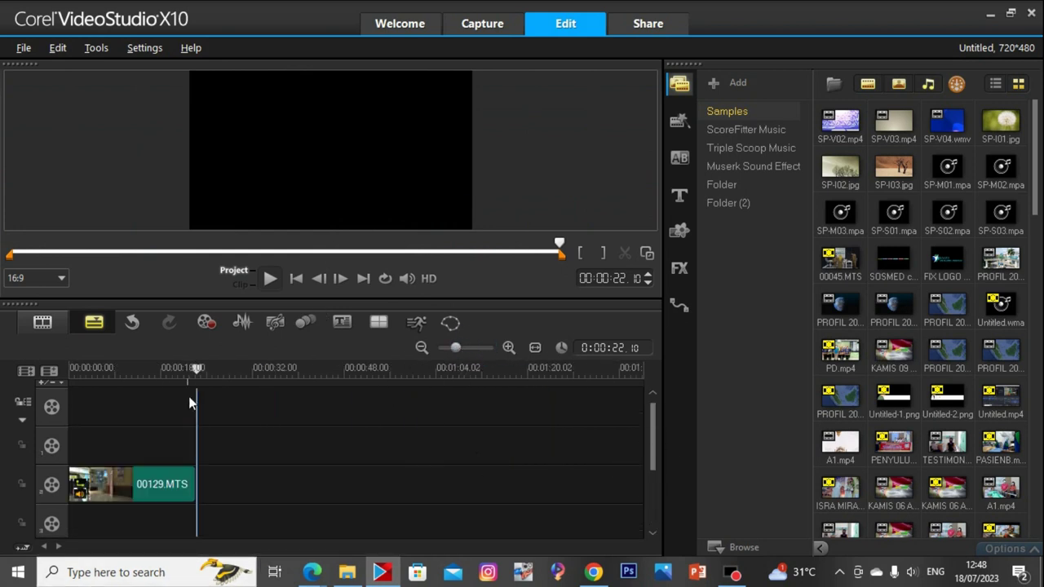
drag(198, 367, 19, 371)
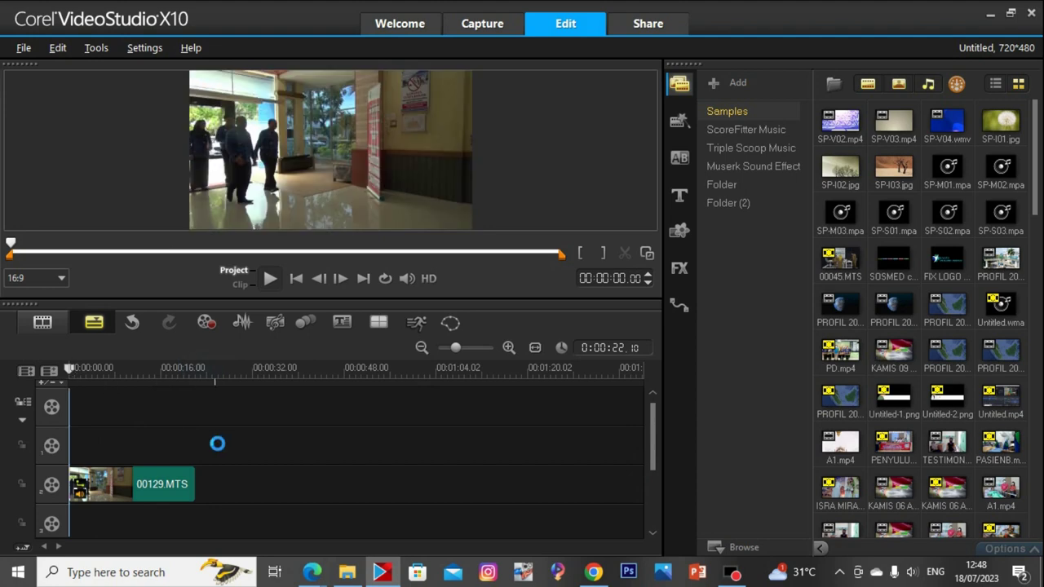
key(space)
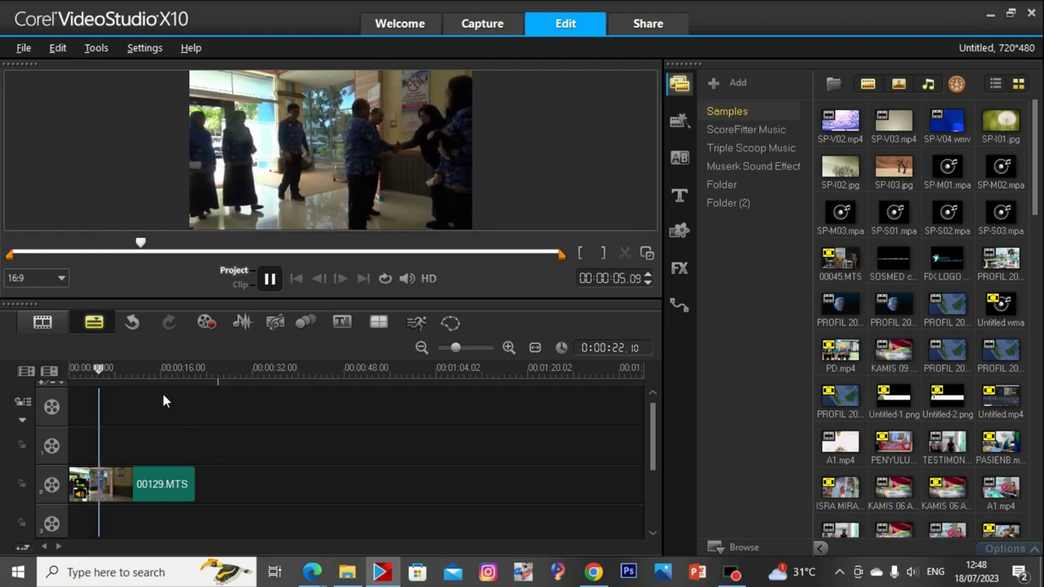
key(space)
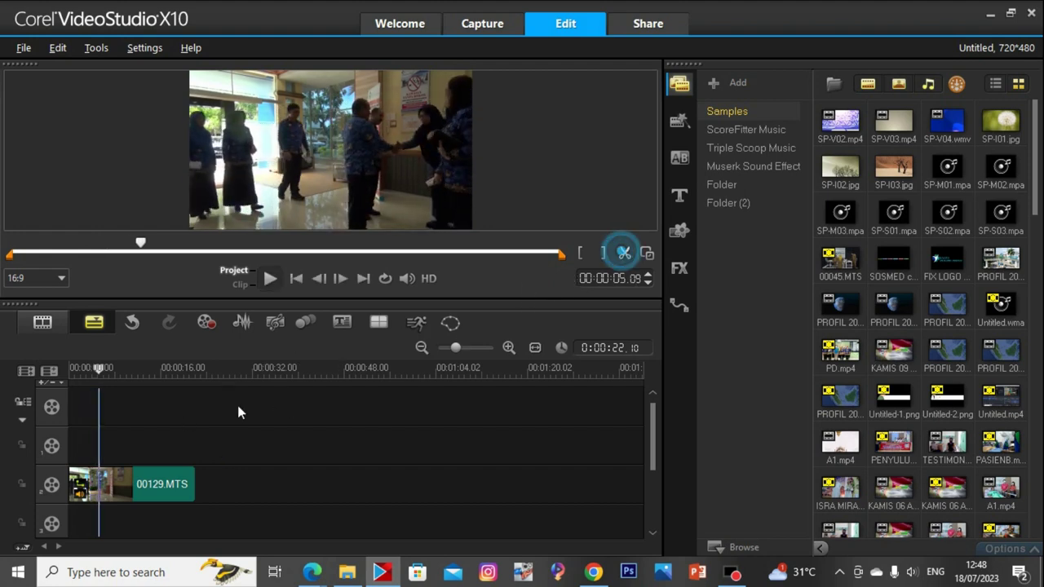
Color-correct the first piece of 00129.MTS with saturation -1, brightness 4, contrast 10 and gamma 24
click(82, 485)
click(680, 269)
click(818, 377)
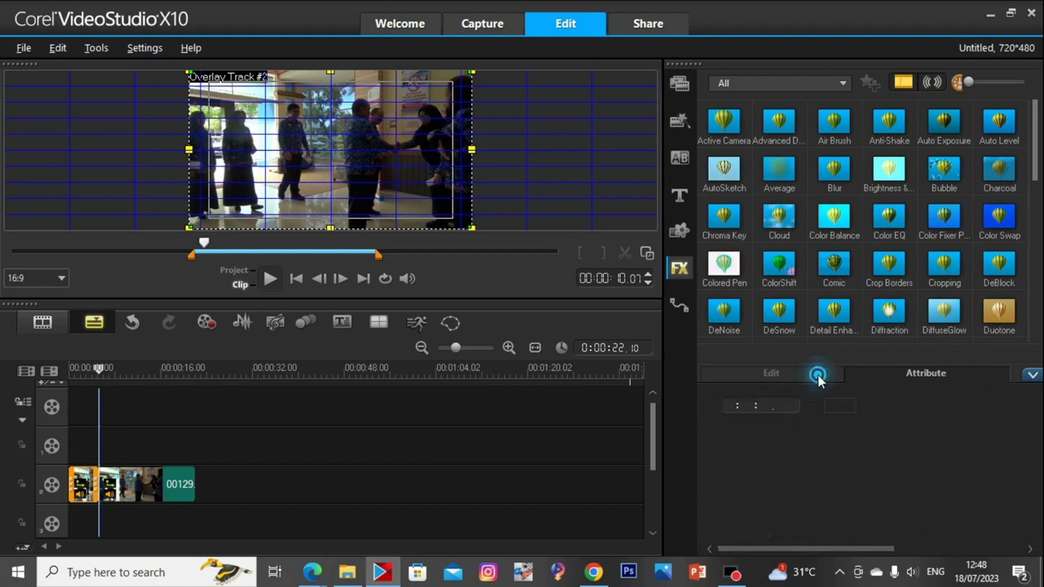
click(781, 455)
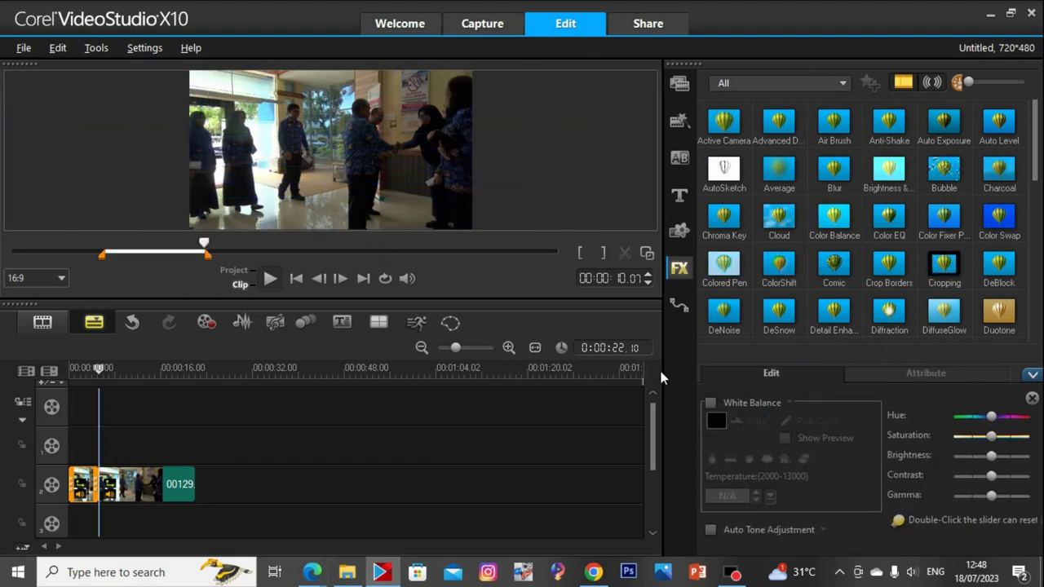
drag(661, 376, 617, 377)
drag(946, 495, 954, 501)
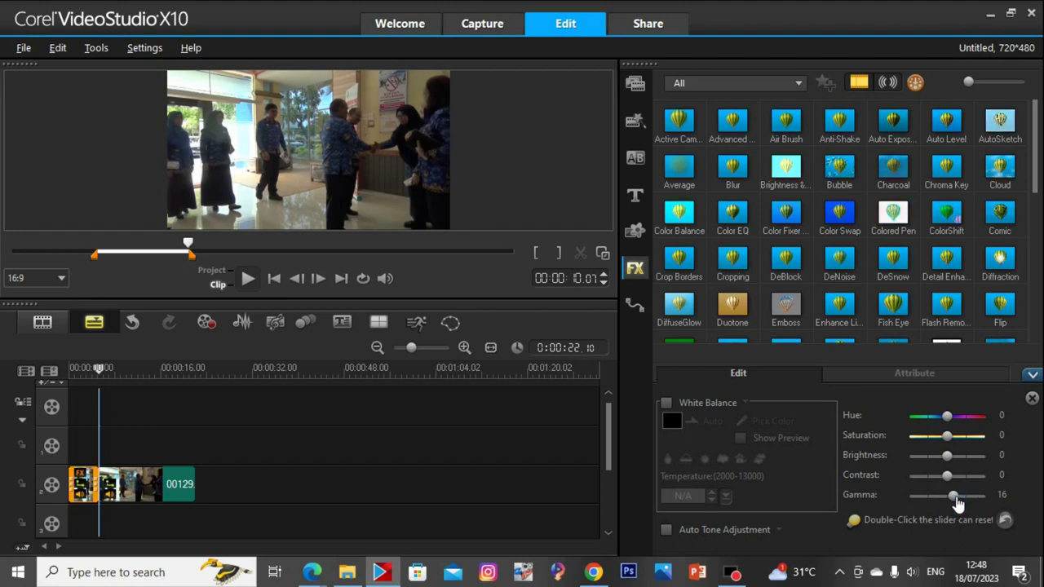
mouse_move(947, 475)
mouse_down()
mouse_move(951, 482)
mouse_move(951, 456)
mouse_up()
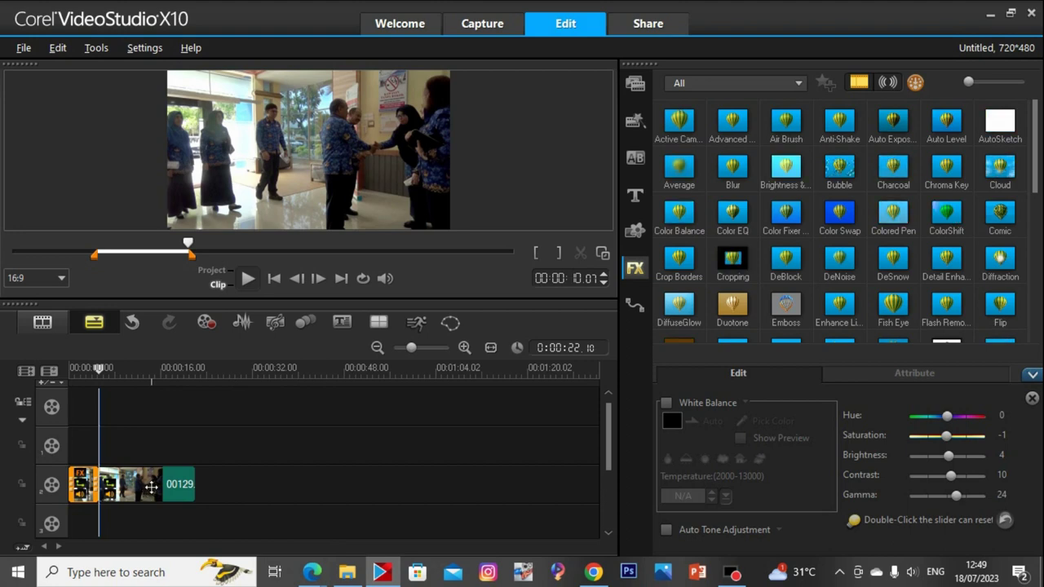
Color-correct the second piece of 00129.MTS with brightness 2, contrast 6 and gamma 22
click(150, 492)
click(746, 461)
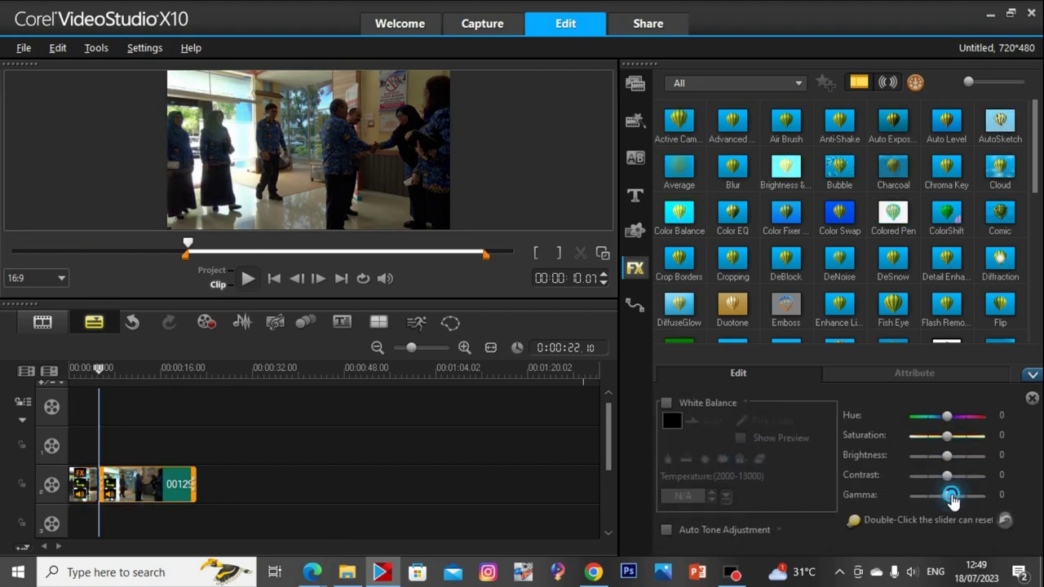
drag(951, 496, 955, 498)
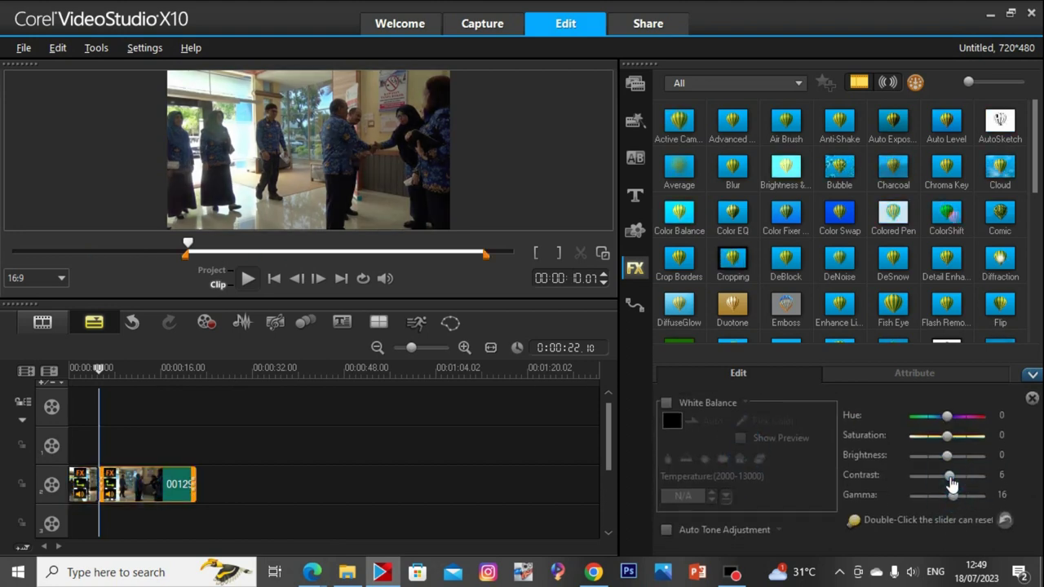
drag(946, 456, 957, 498)
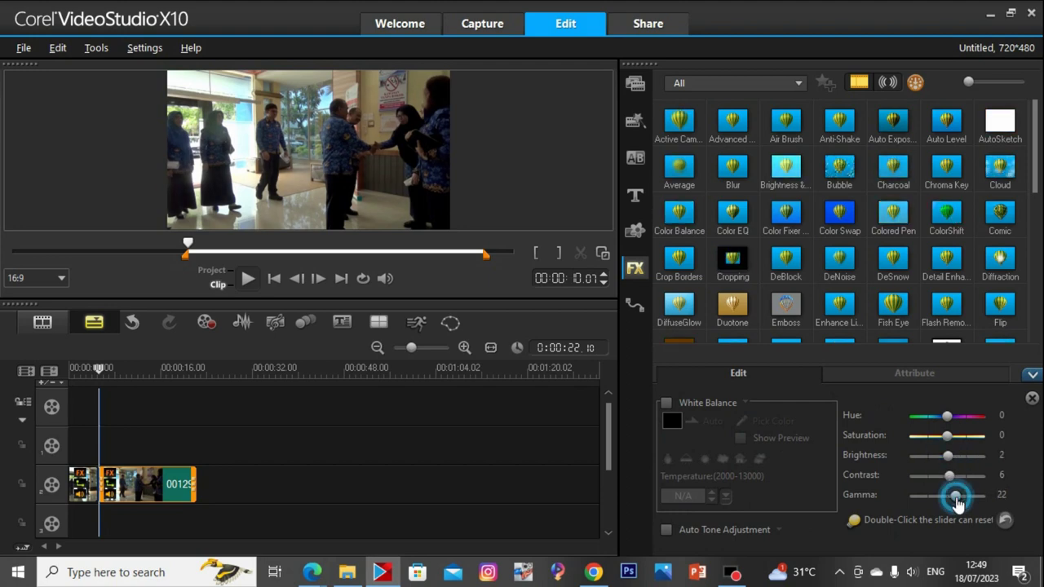
Start saving the project and browse to the TAHUN 2023 folder inside KHUSUS VIDEO on Local Disk (D:)
key(ctrl+s)
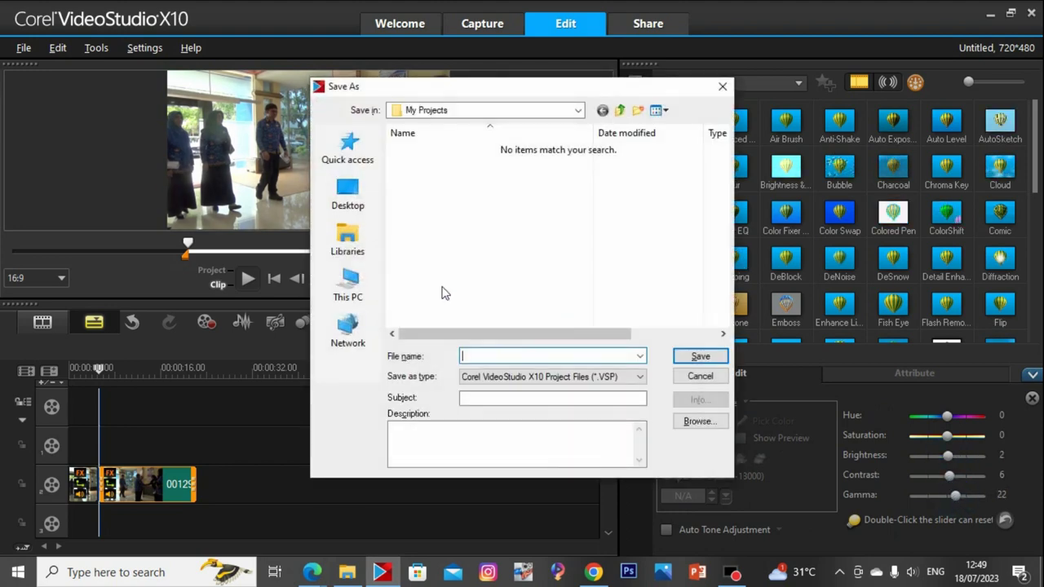
click(348, 292)
click(524, 326)
double_click(524, 327)
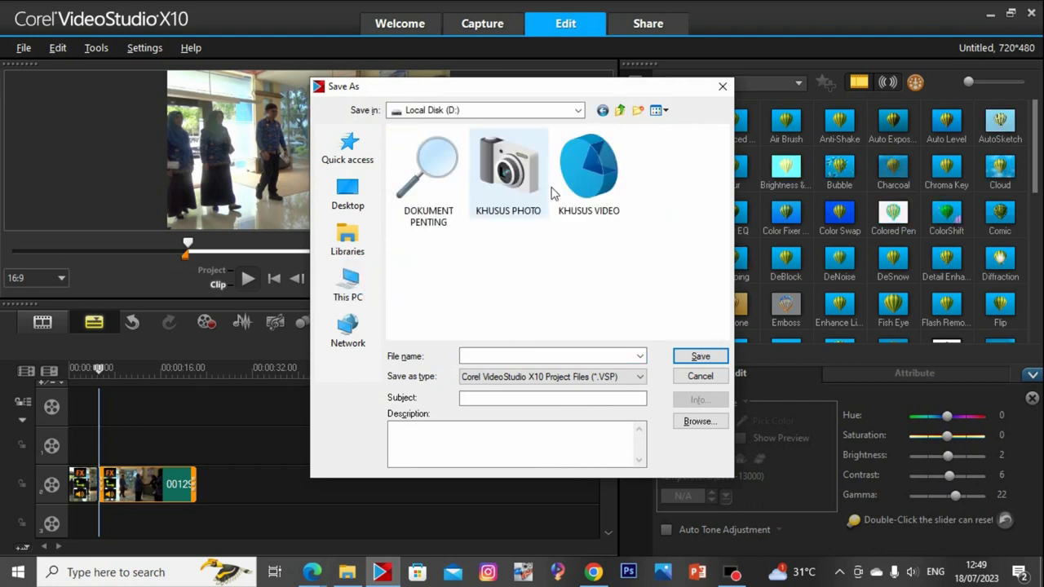
double_click(576, 174)
double_click(485, 189)
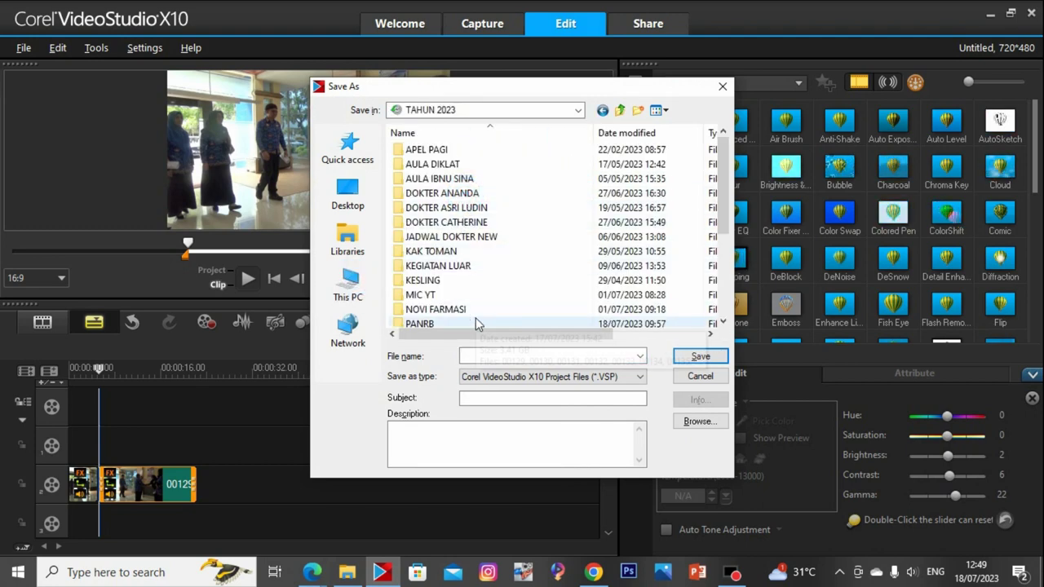
scroll(493, 277, down, 4)
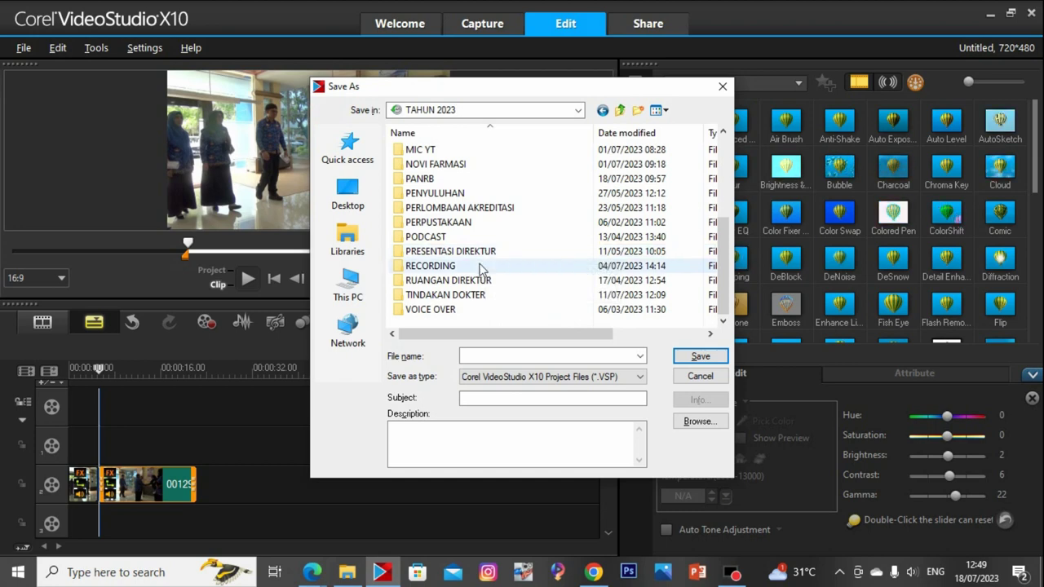
double_click(482, 267)
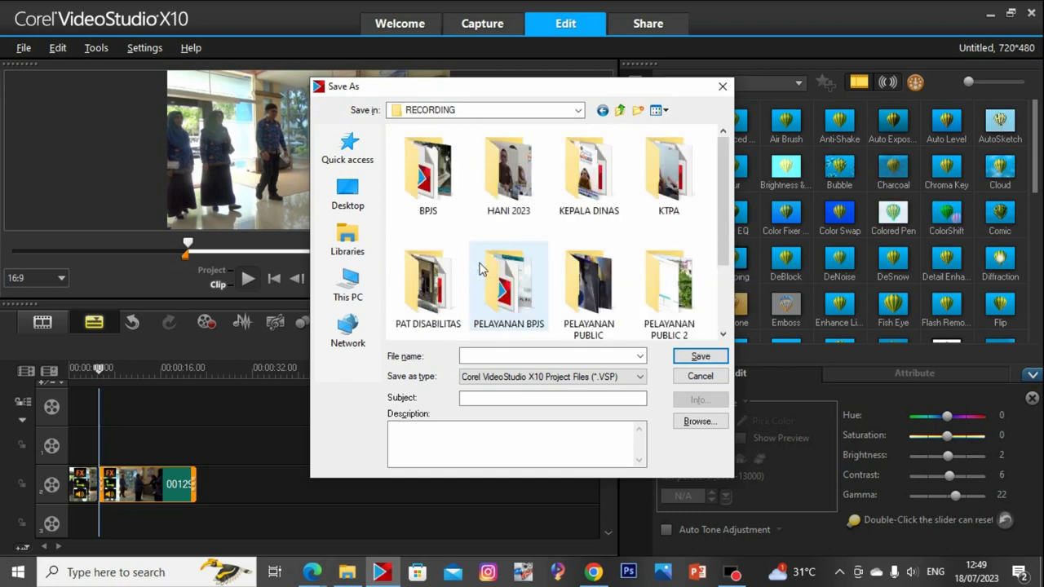
scroll(591, 196, down, 2)
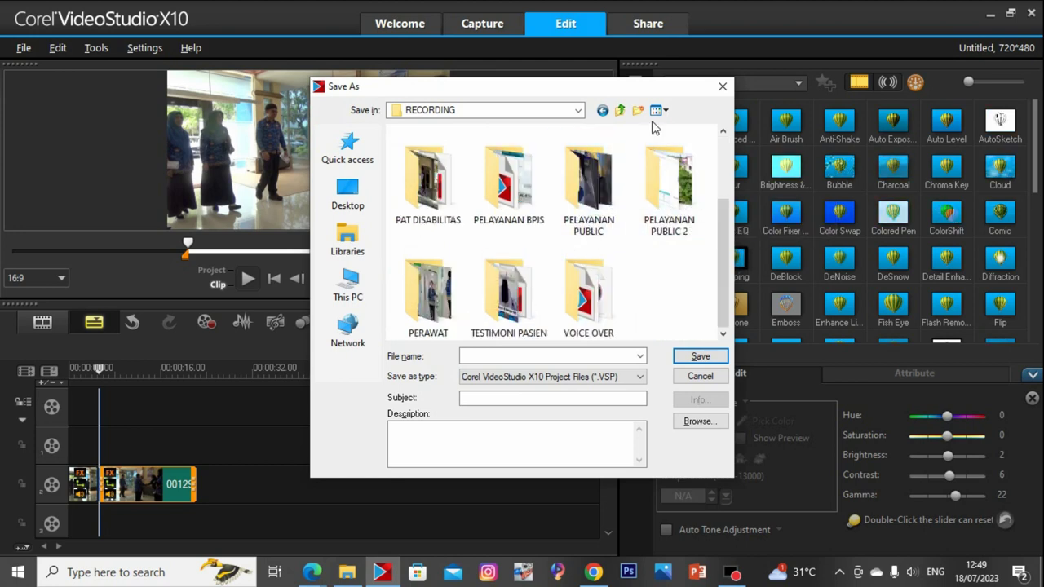
click(619, 111)
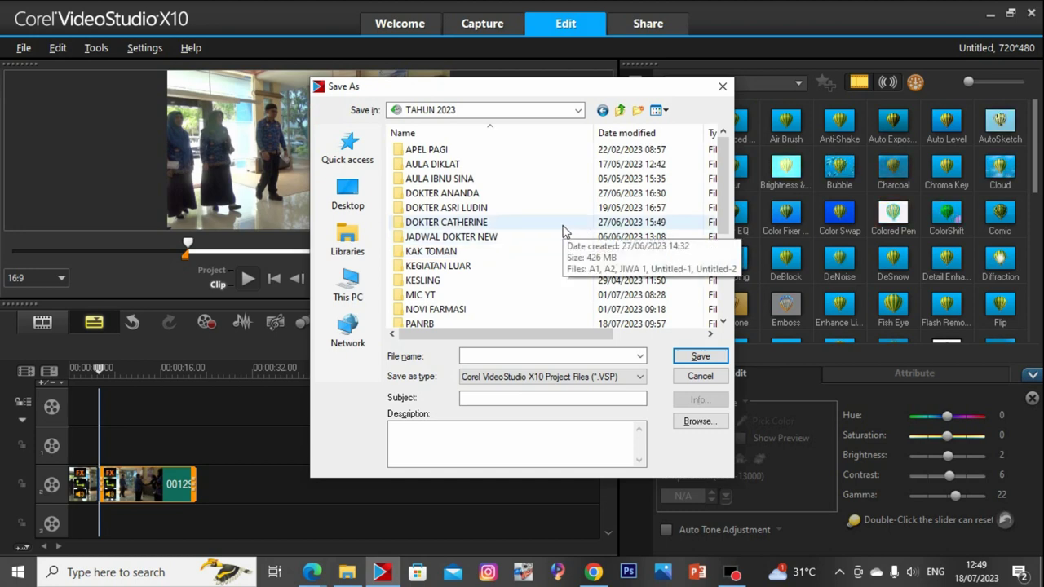
Save the project as PANRB in the PANRB folder inside TAHUN 2023
double_click(496, 323)
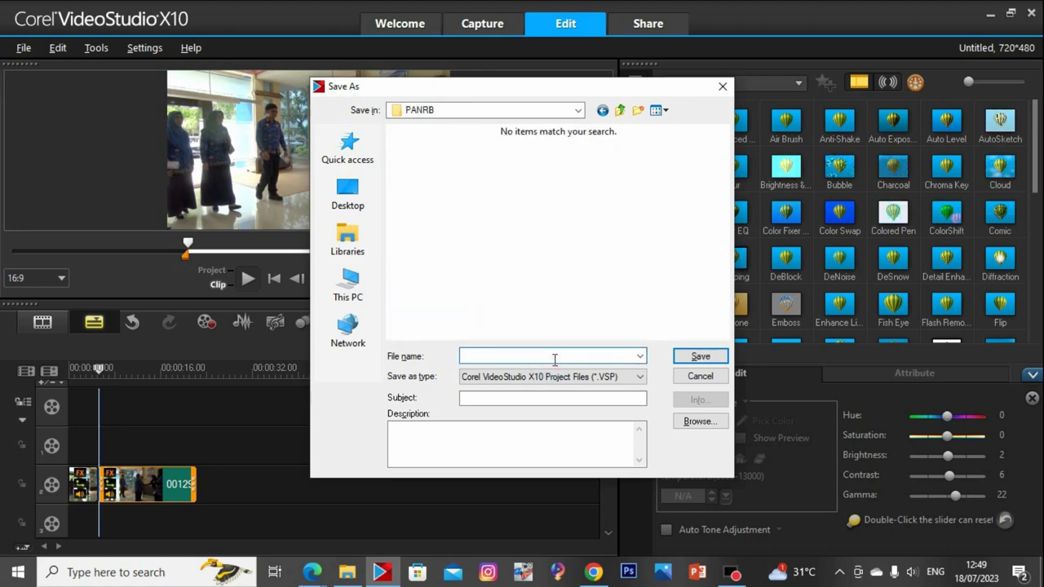
text(PABN)
key(BackSpace)
key(BackSpace)
text(N)
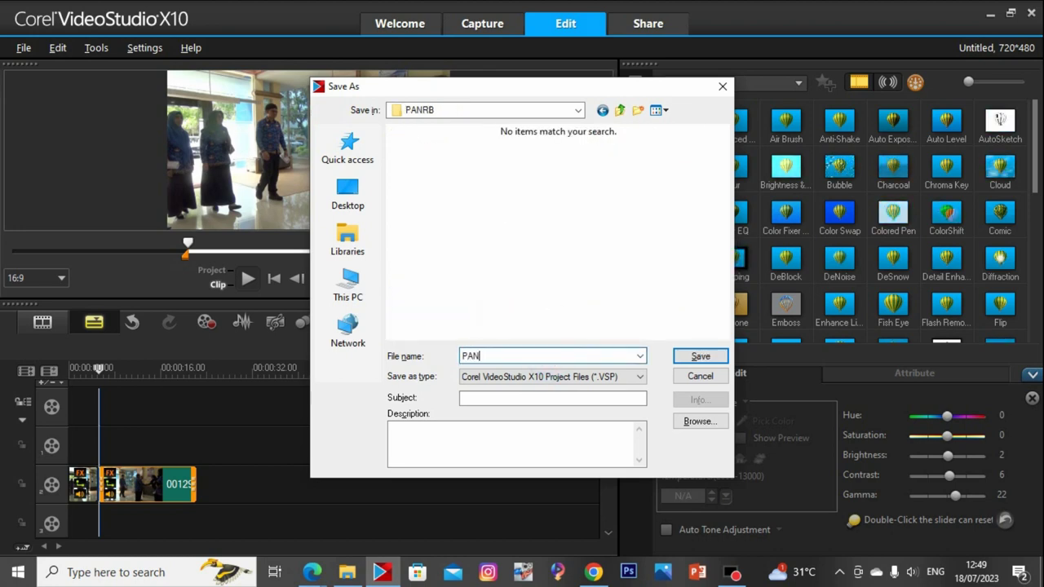
text(RB)
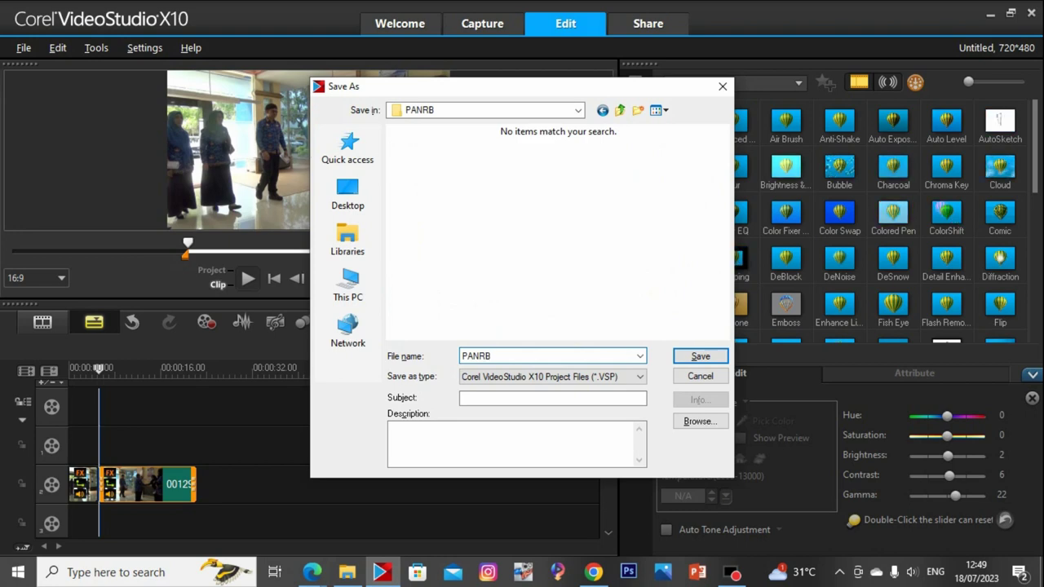
key(Return)
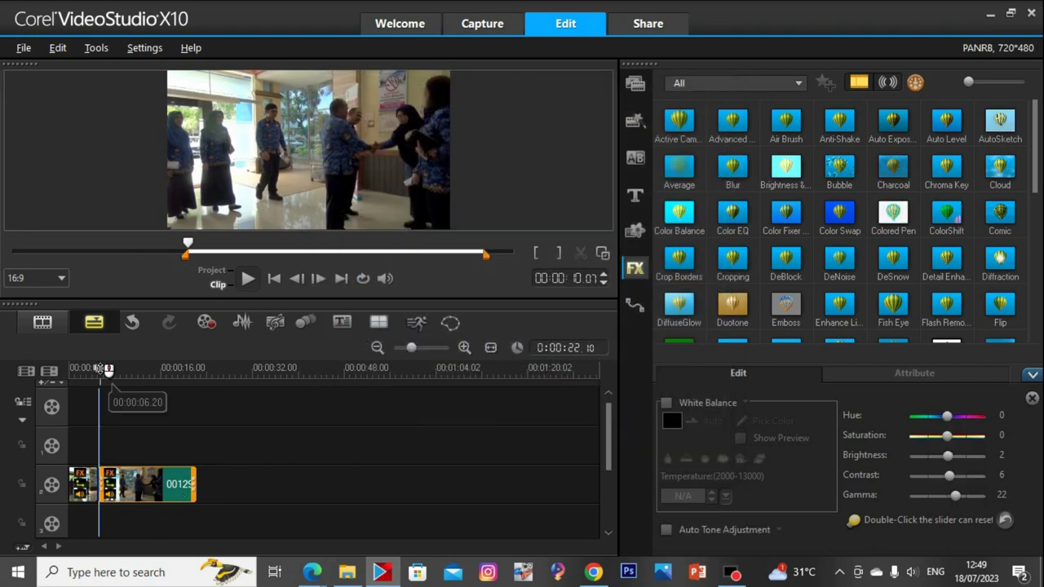
Play the project from the start and speed up the second piece of 00129.MTS to a duration of 0:00:06.21
drag(103, 368, 69, 373)
key(space)
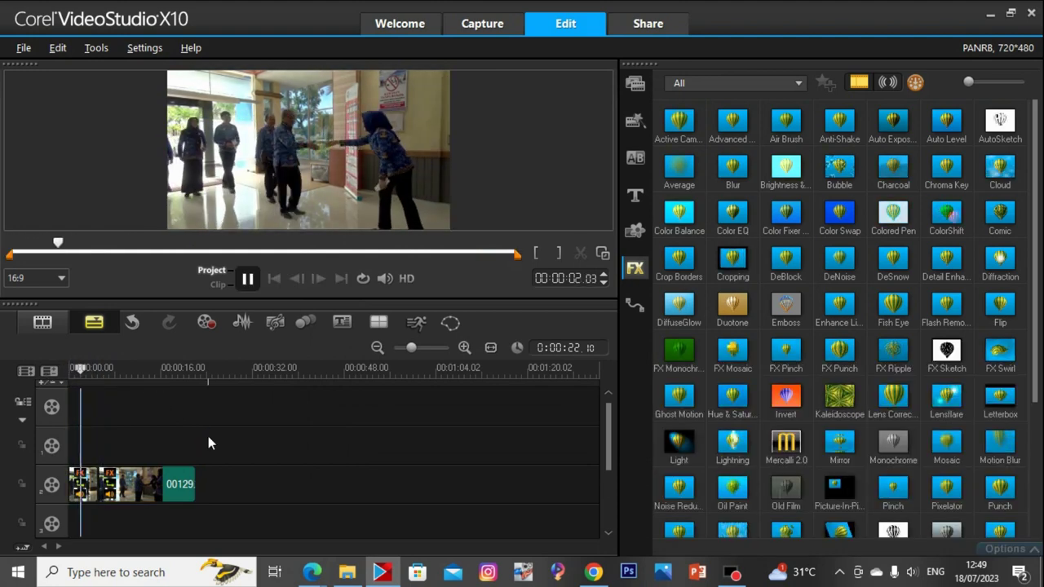
click(170, 484)
double_click(170, 485)
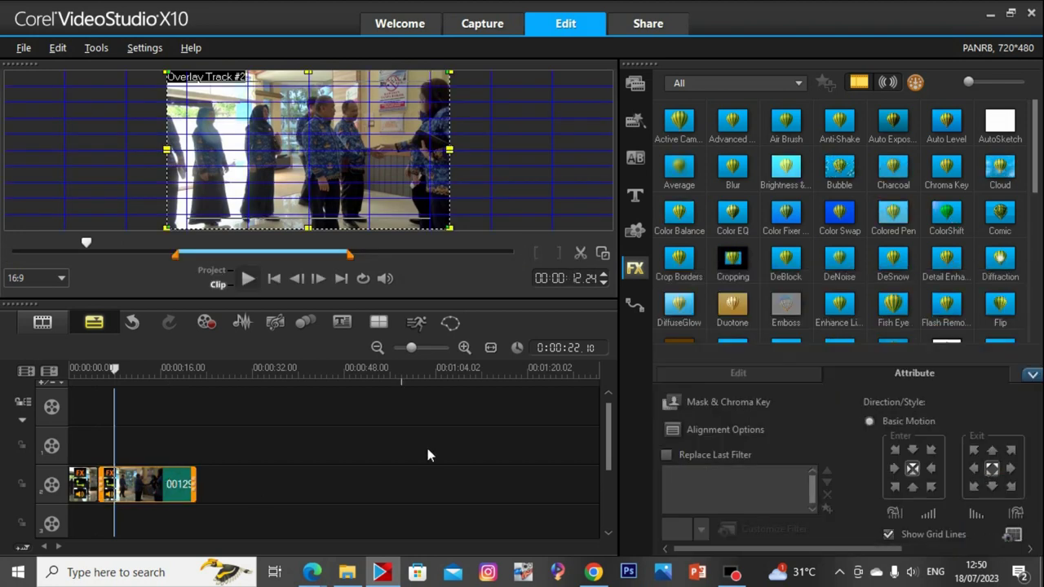
click(734, 373)
click(719, 487)
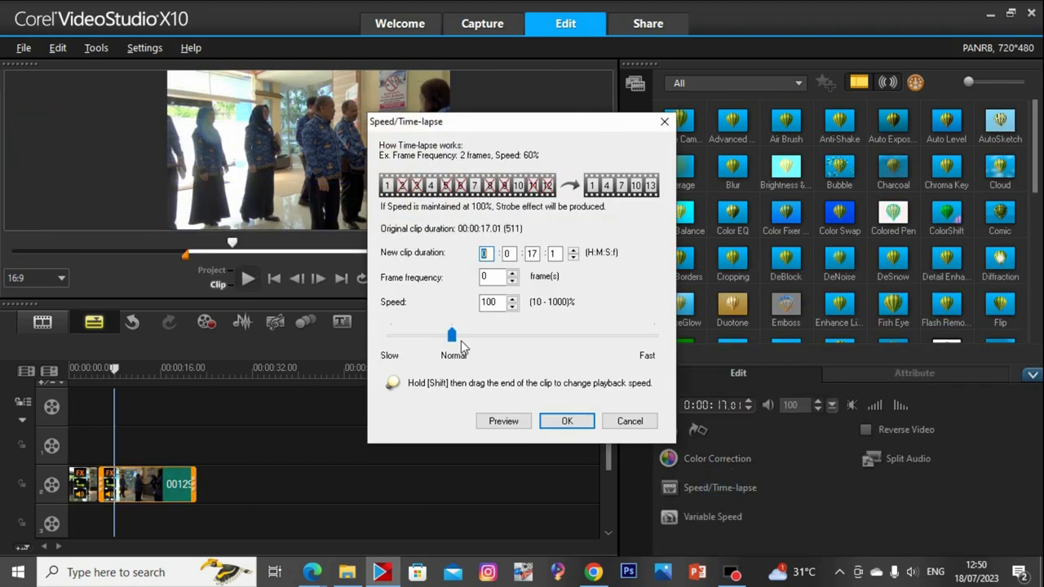
drag(453, 335, 485, 336)
click(568, 420)
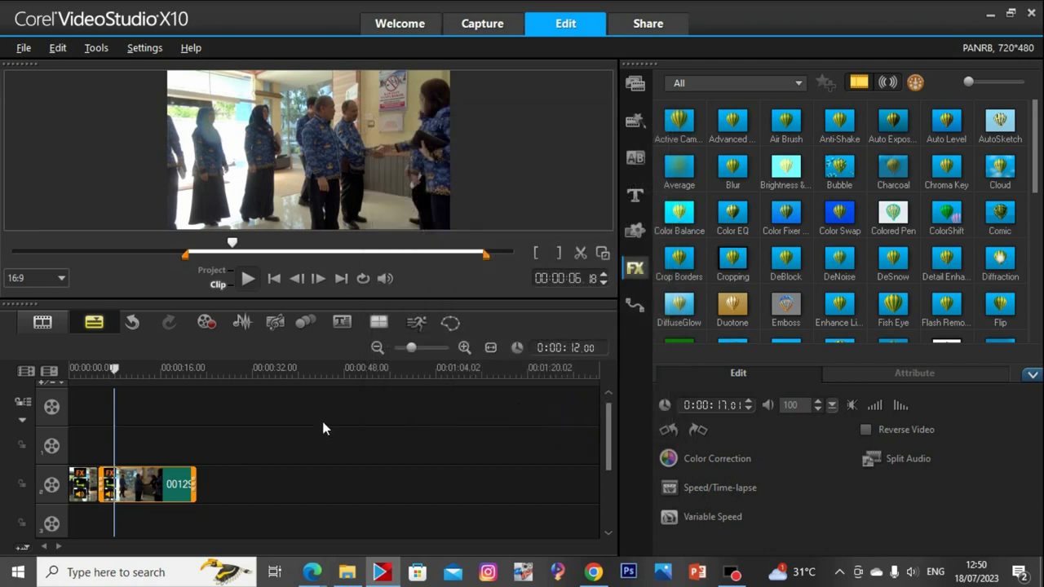
Split the second piece of 00129.MTS at 00:00:10.23 and delete the leftover end
key(space)
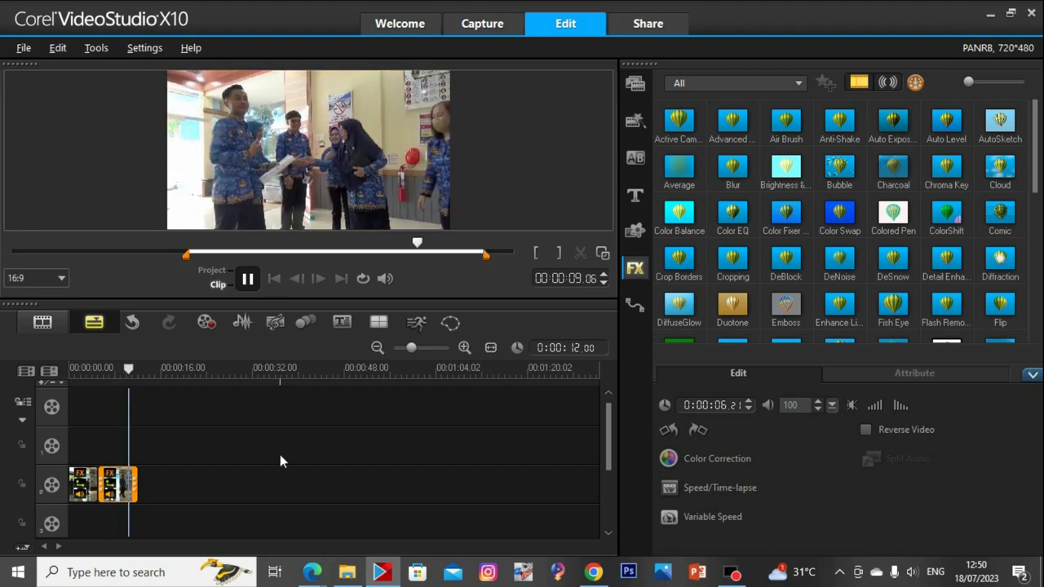
key(space)
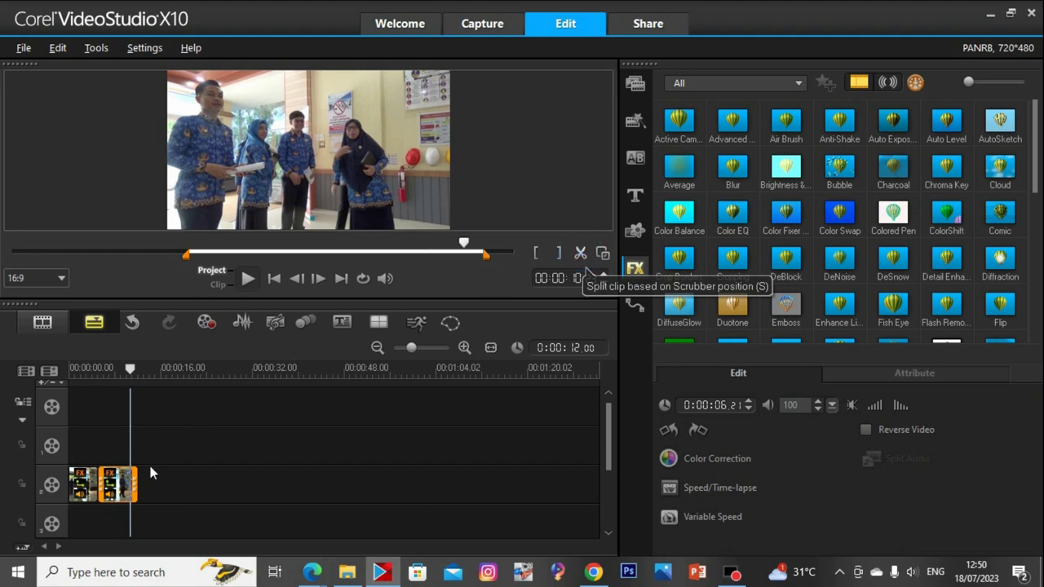
click(133, 488)
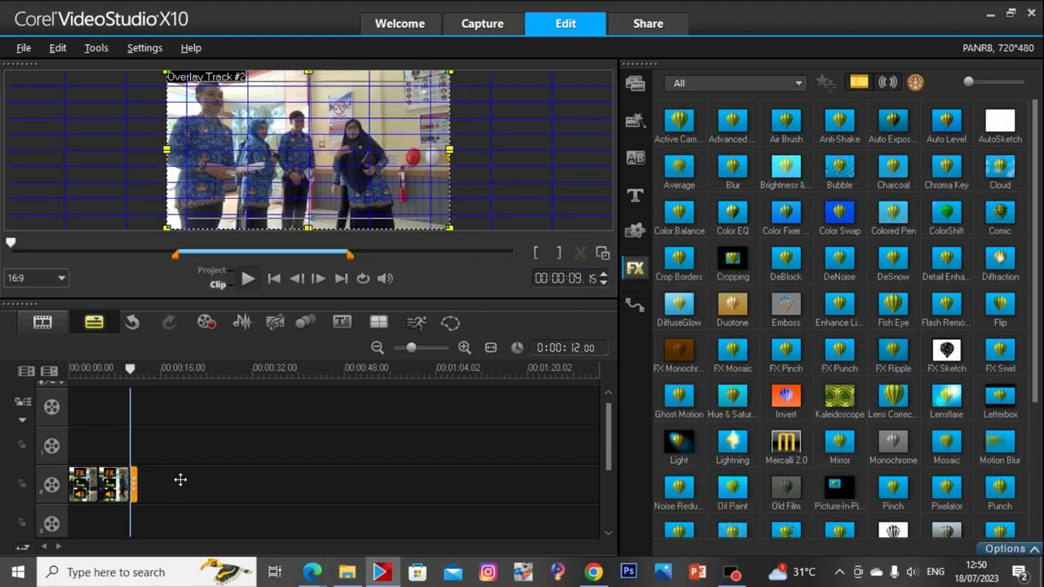
click(203, 492)
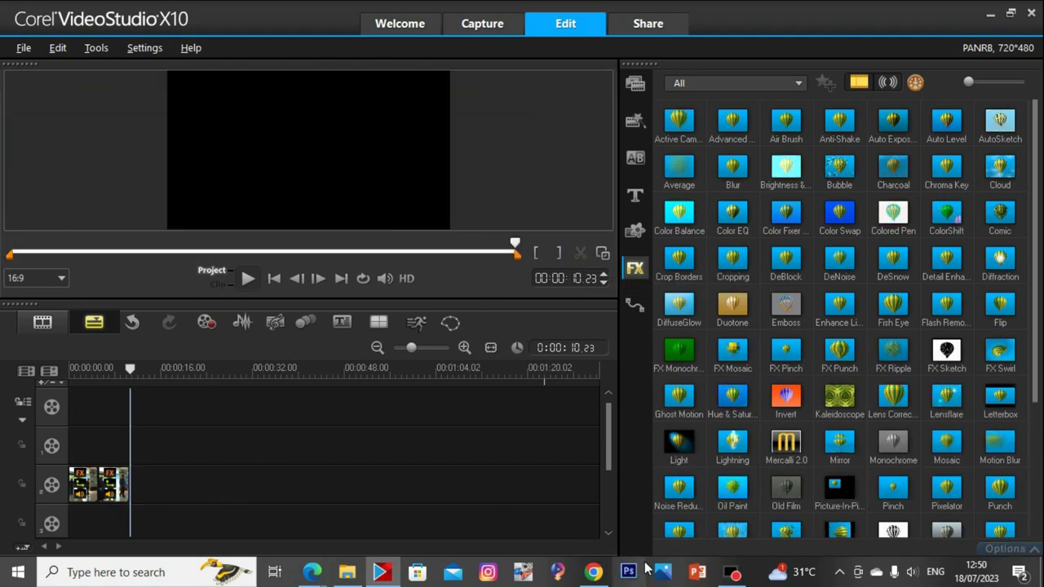
Preview the PANRB folder's clips one after another in the video player, starting with 00130, and close the player
click(380, 571)
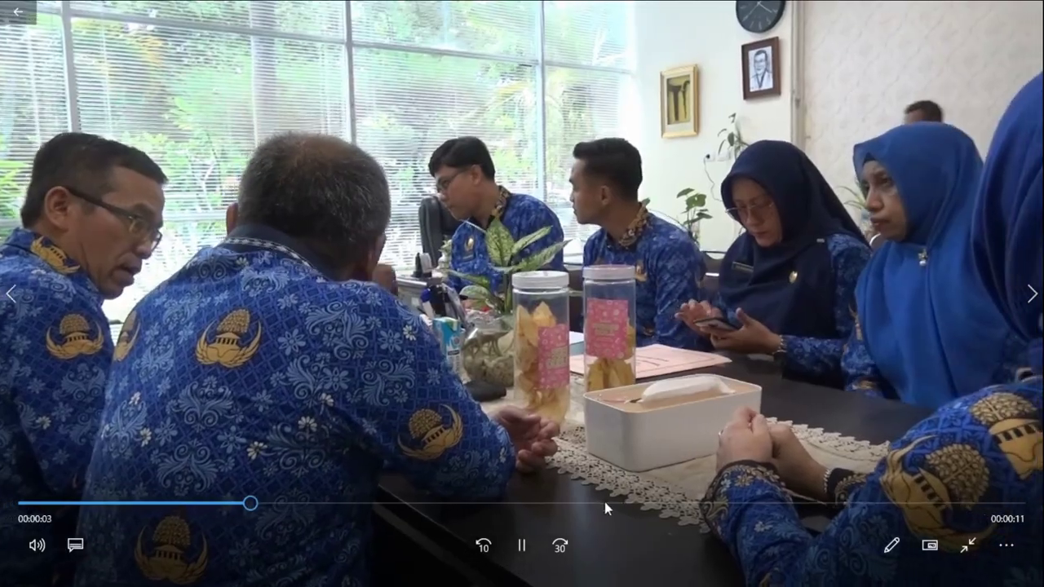
drag(605, 501, 706, 503)
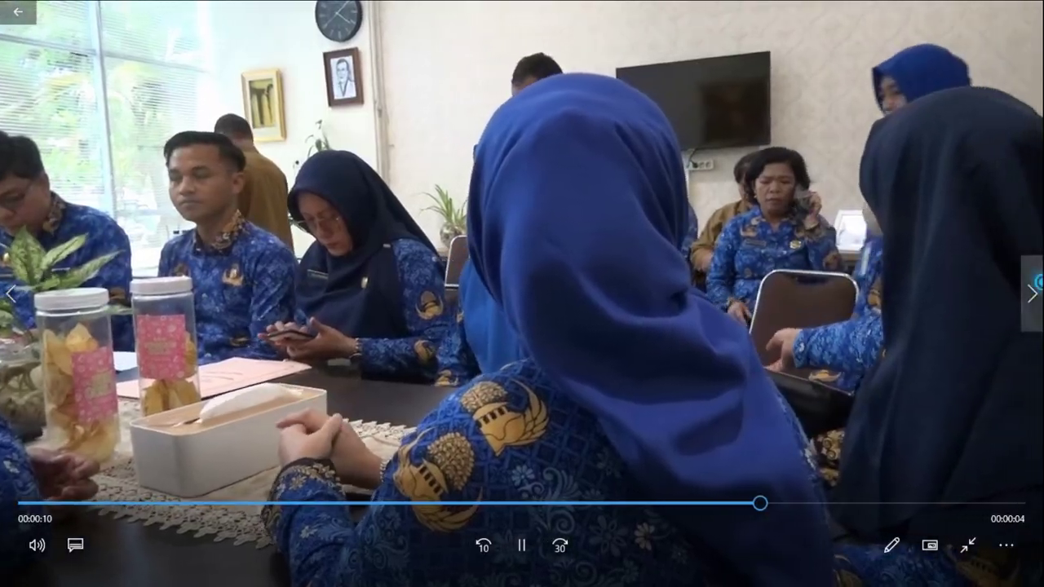
click(1032, 294)
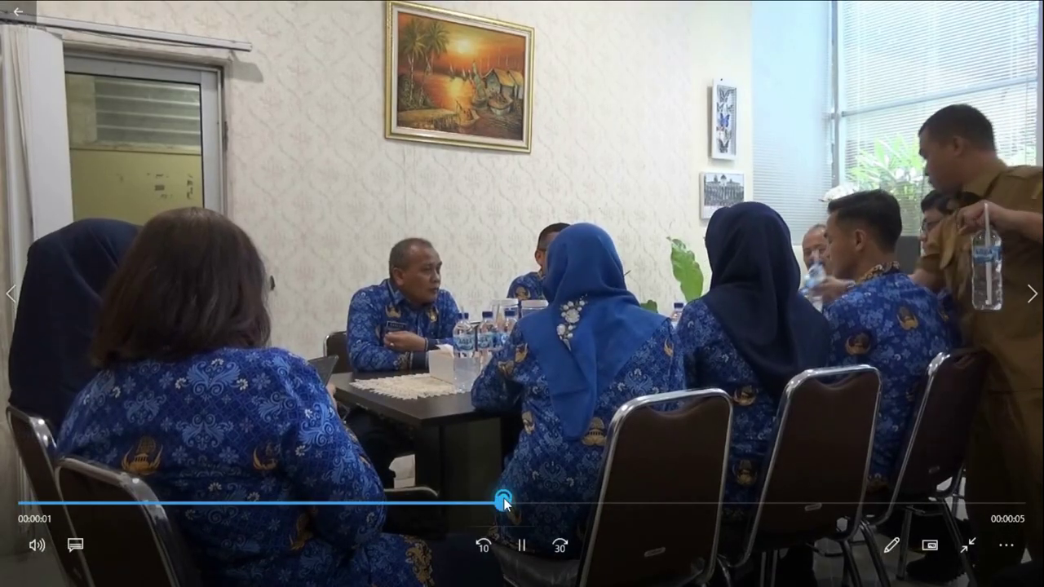
click(1030, 298)
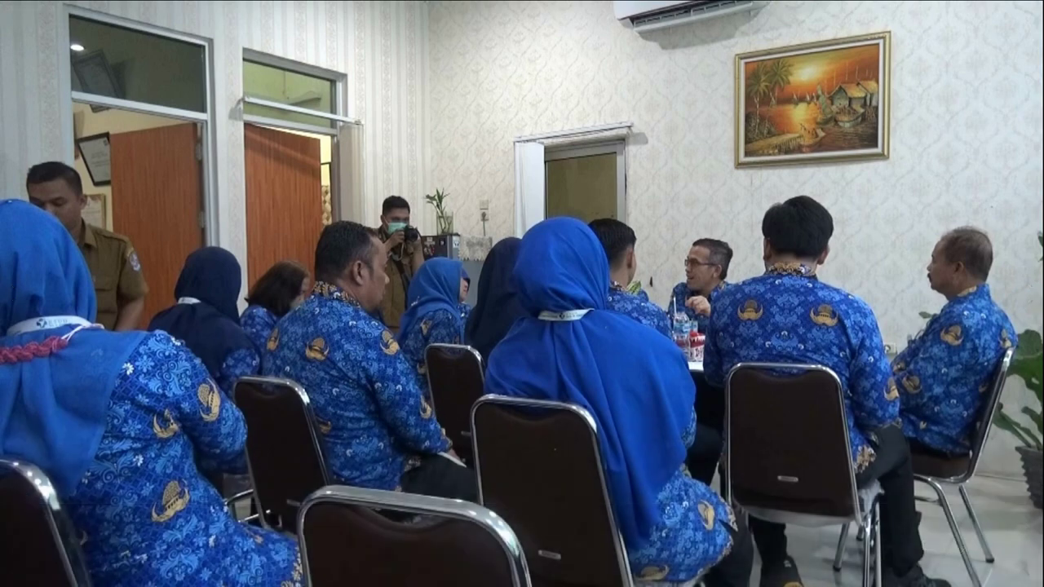
click(388, 503)
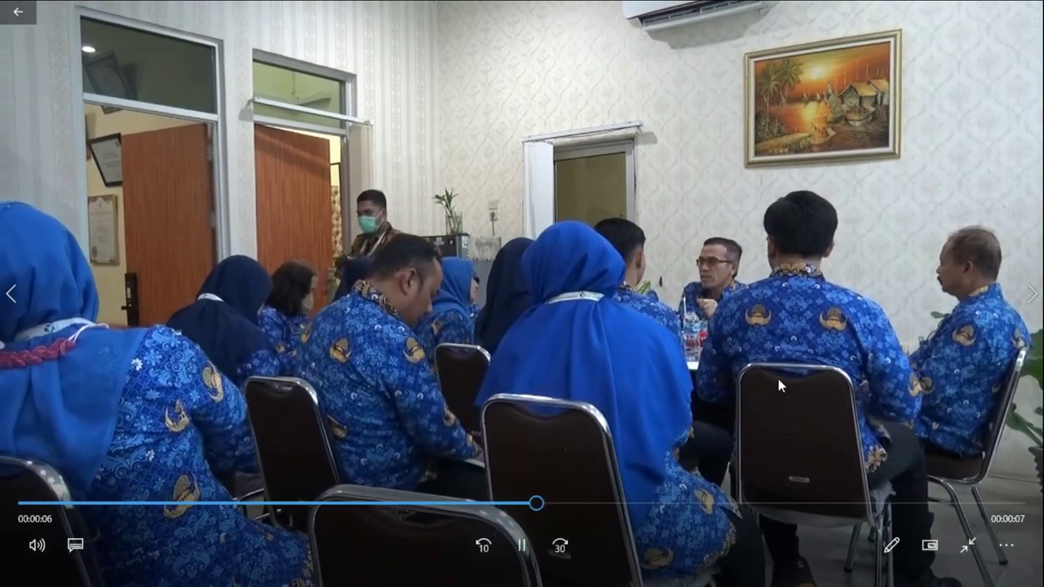
key(Escape)
click(1026, 8)
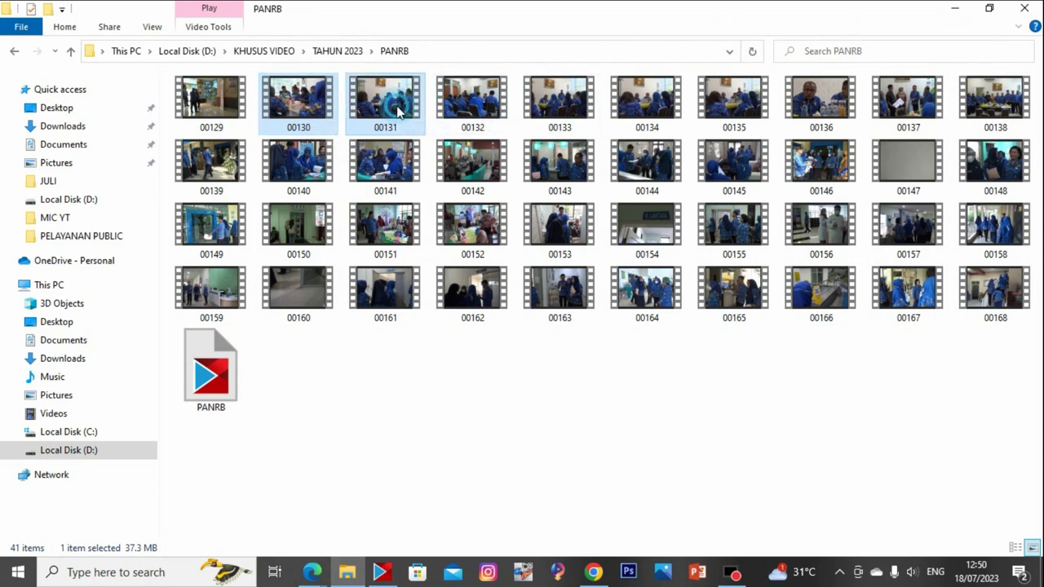
Add clips 00130, 00131 and 00133 from the PANRB folder to the overlay track after the 00129.MTS pieces
ctrl+click(568, 102)
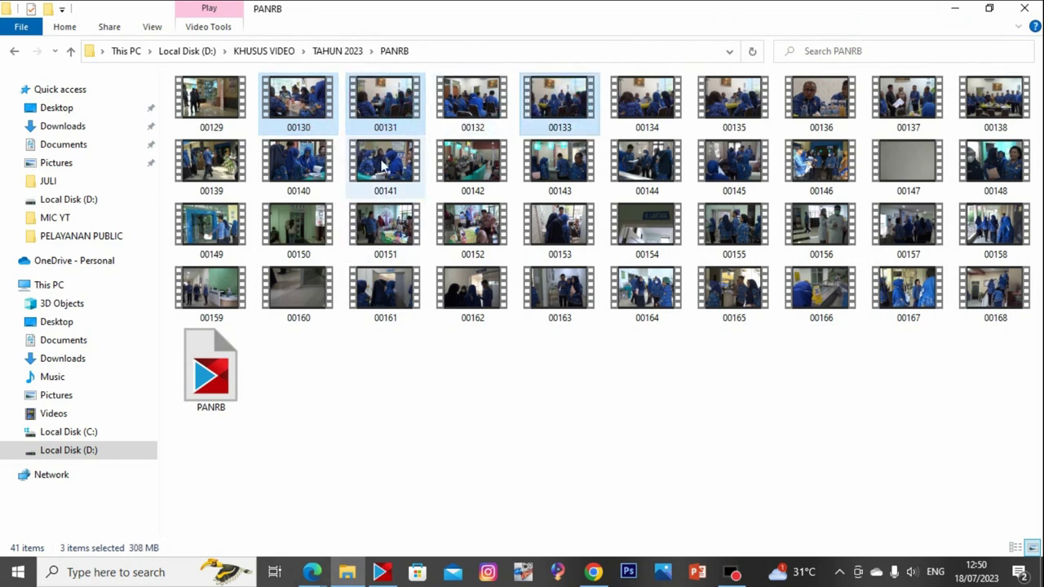
drag(284, 112, 136, 460)
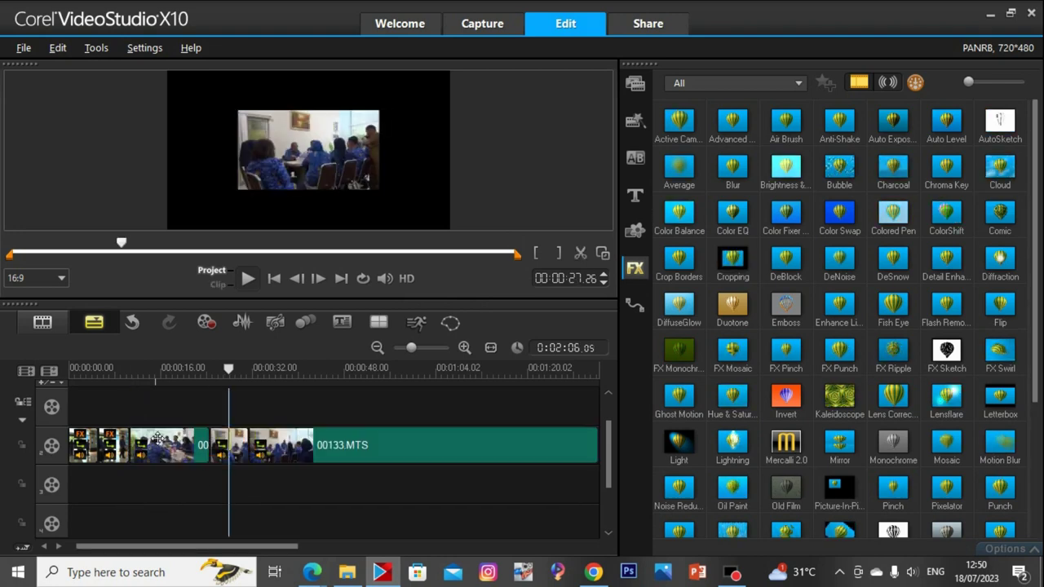
Fit the overlay clips 00130.MTS, 00131.MTS and 00133.MTS to the frame height
click(158, 445)
right_click(334, 142)
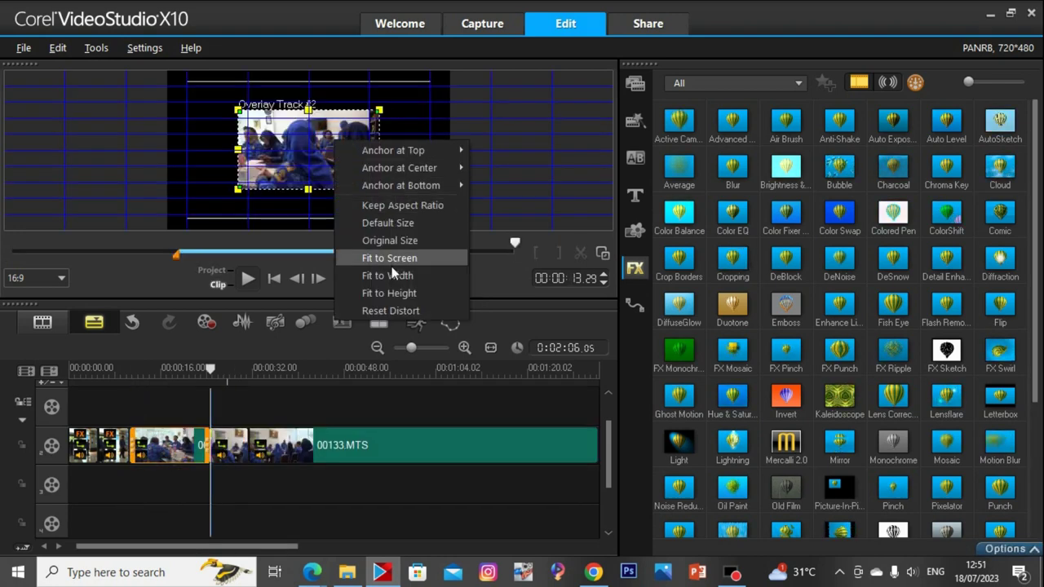
click(396, 288)
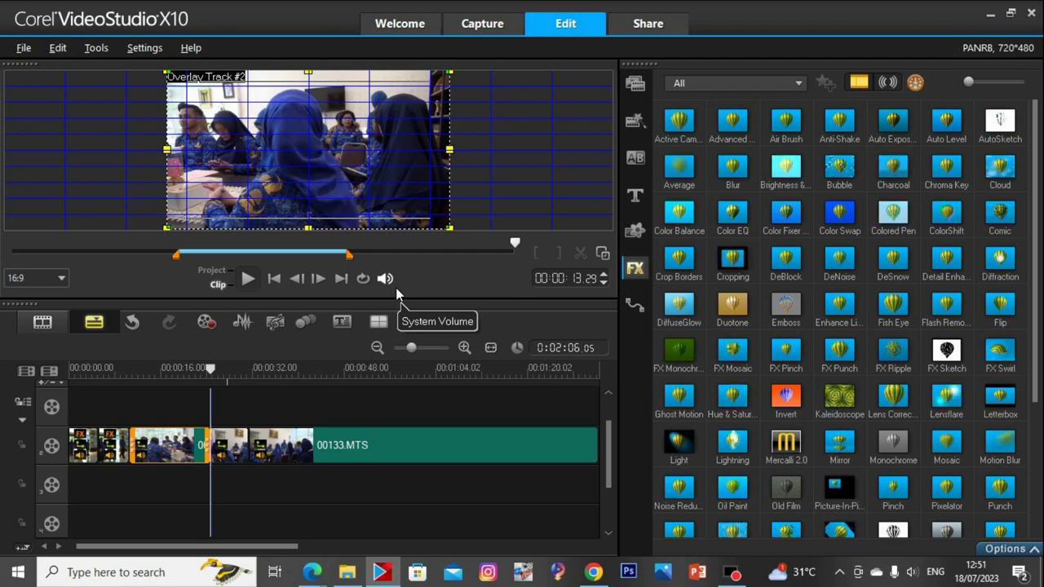
click(237, 492)
click(204, 445)
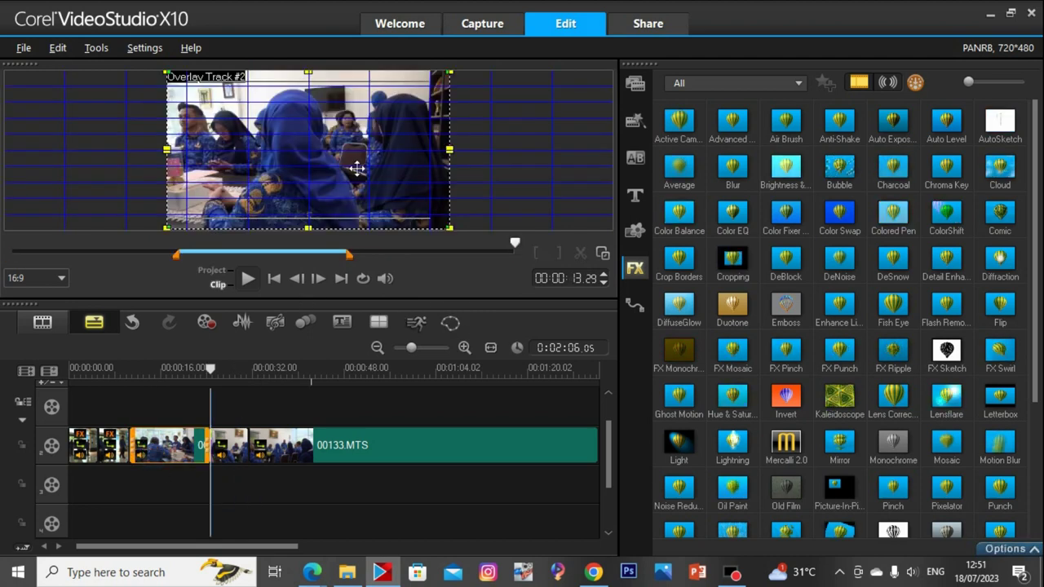
click(222, 445)
right_click(331, 122)
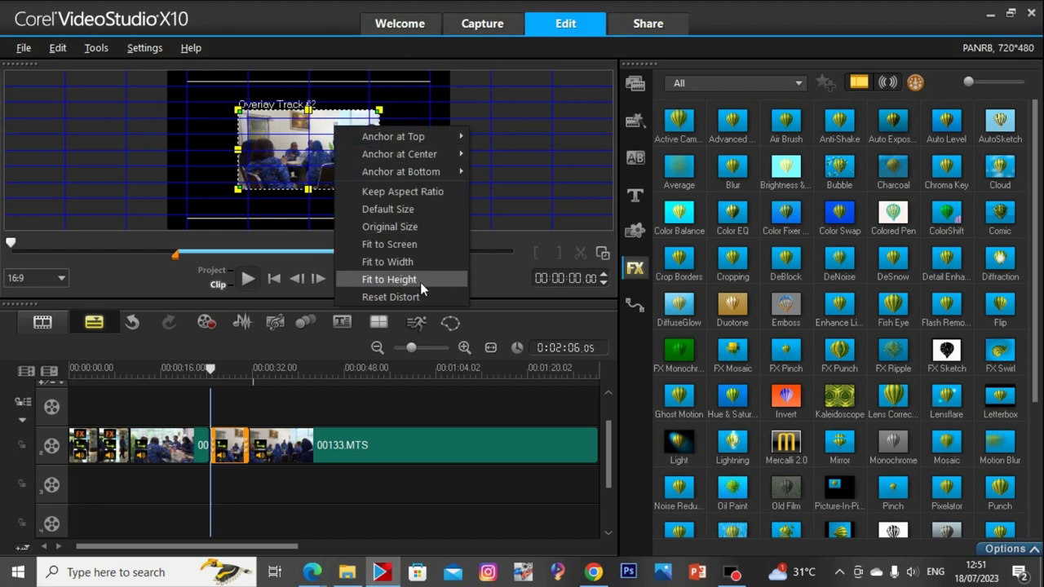
click(420, 280)
click(351, 444)
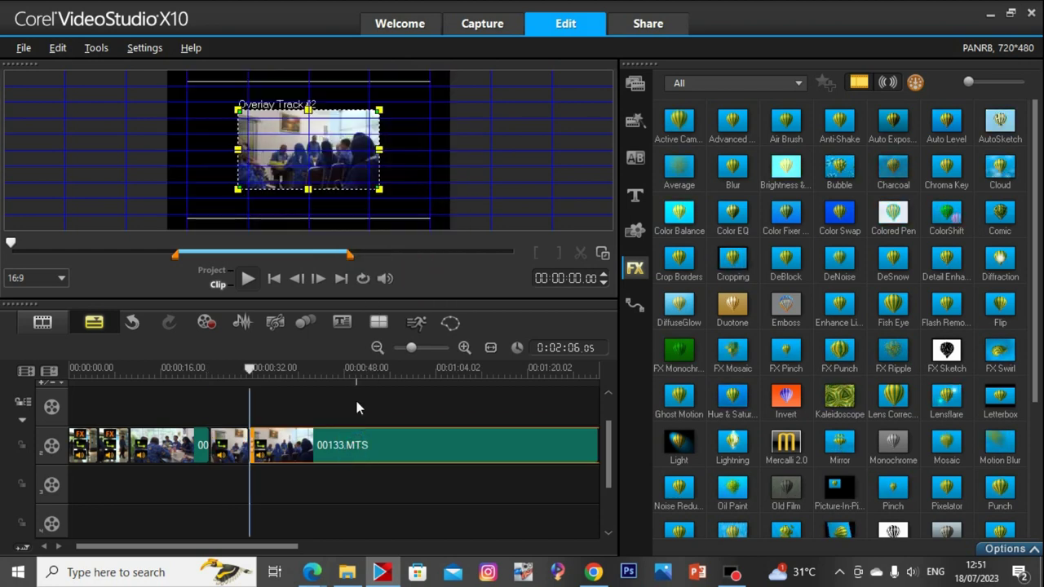
right_click(336, 145)
click(396, 278)
Play the project from 00:00:09.06 and color-correct 00130.MTS with contrast 18 and gamma 26
click(167, 440)
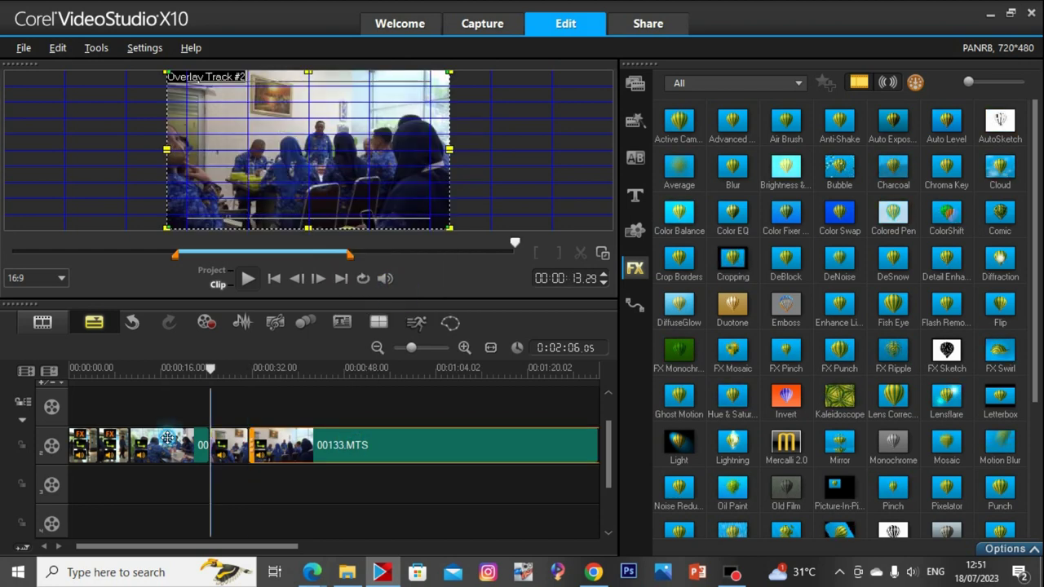
click(123, 368)
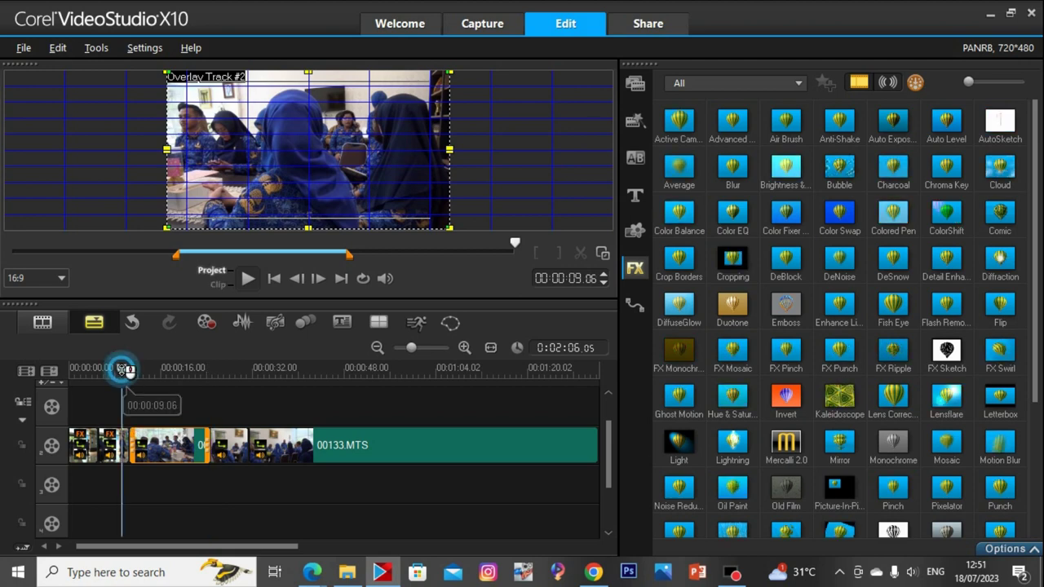
click(188, 402)
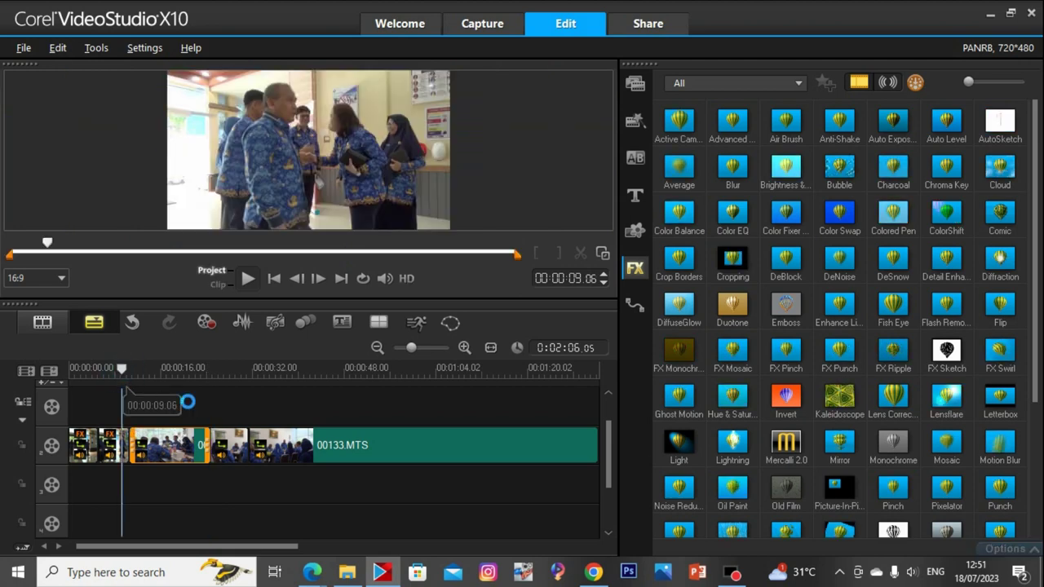
key(space)
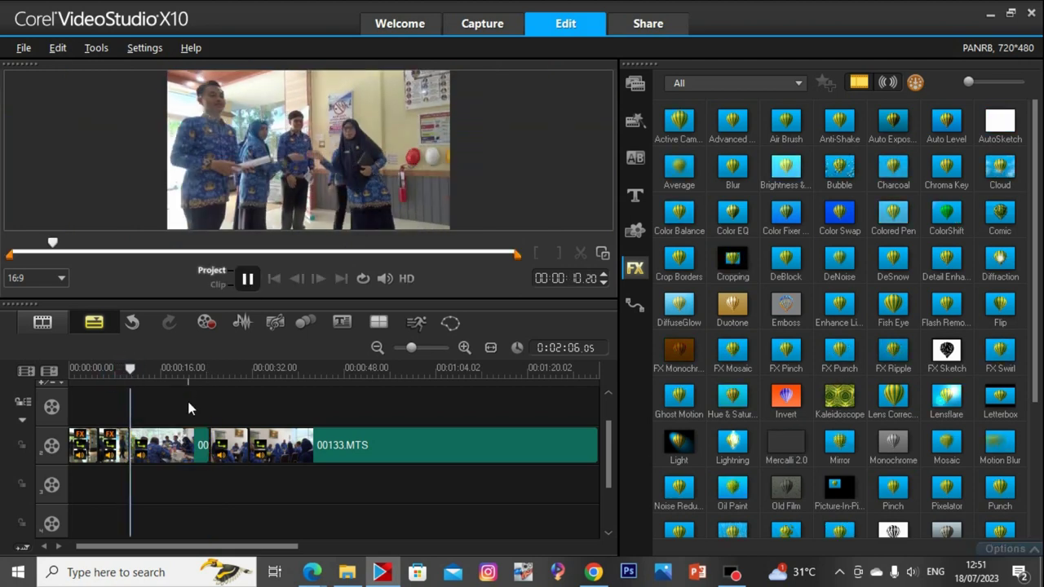
double_click(186, 445)
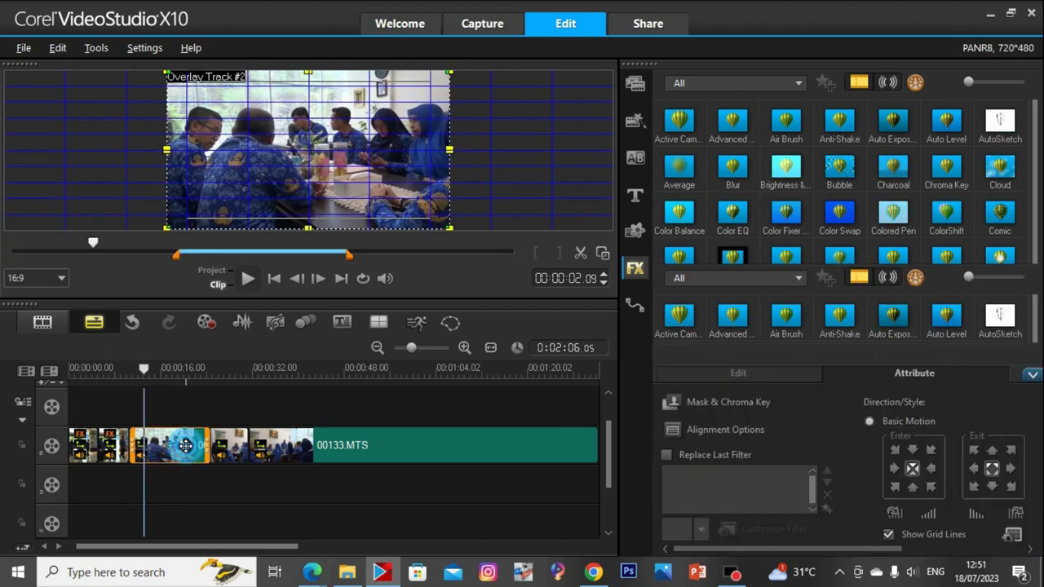
click(761, 373)
click(744, 459)
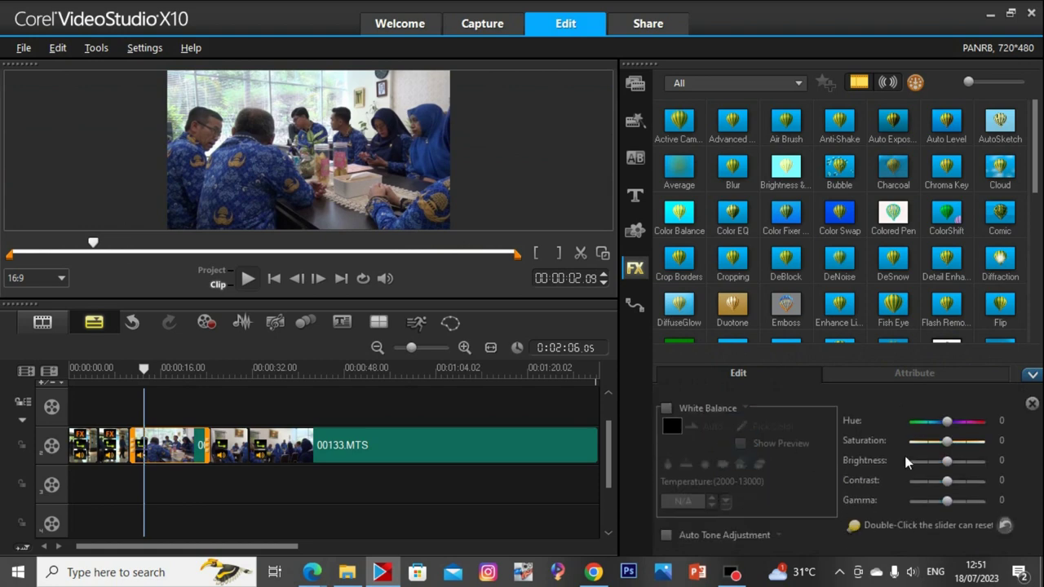
drag(951, 496, 960, 507)
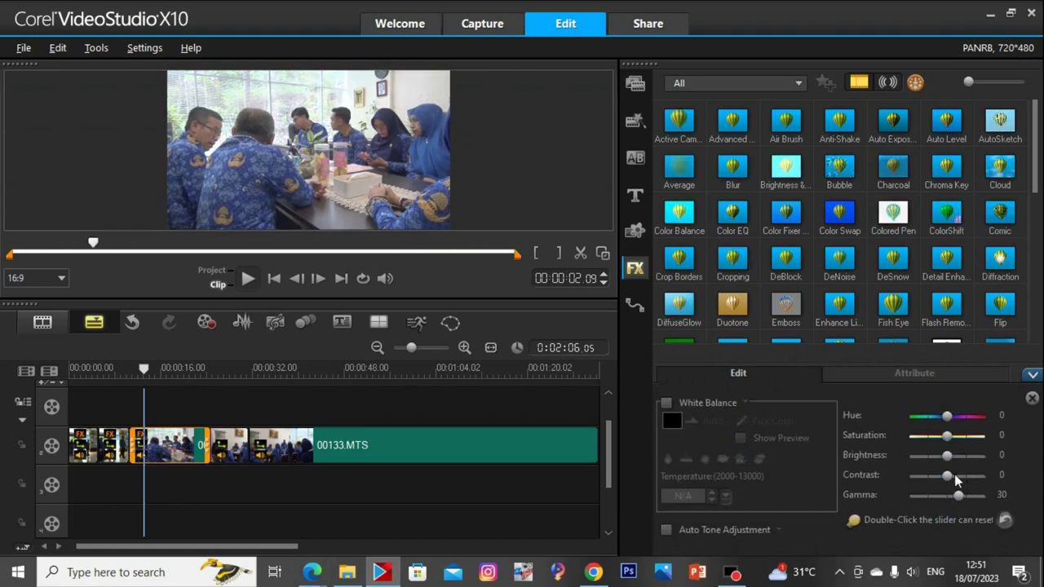
click(955, 477)
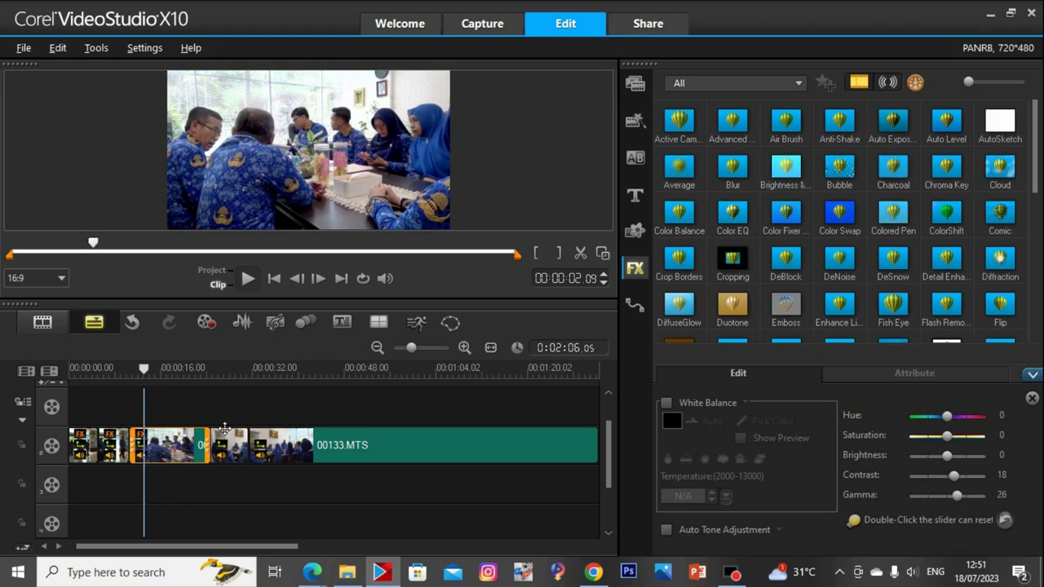
Play 00130.MTS, split it at 00:00:16.08 and delete the part after the cut
key(space)
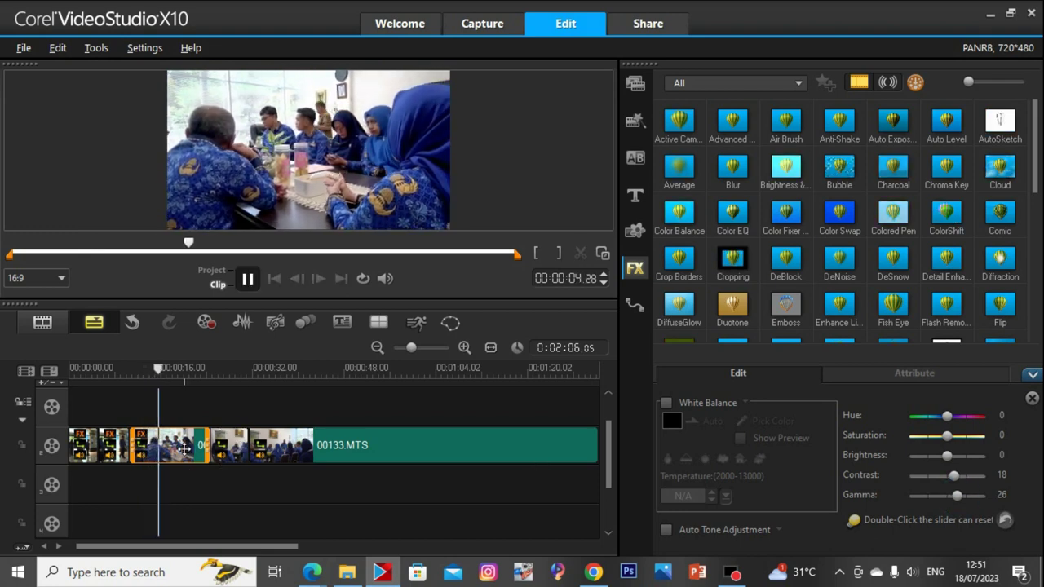
key(space)
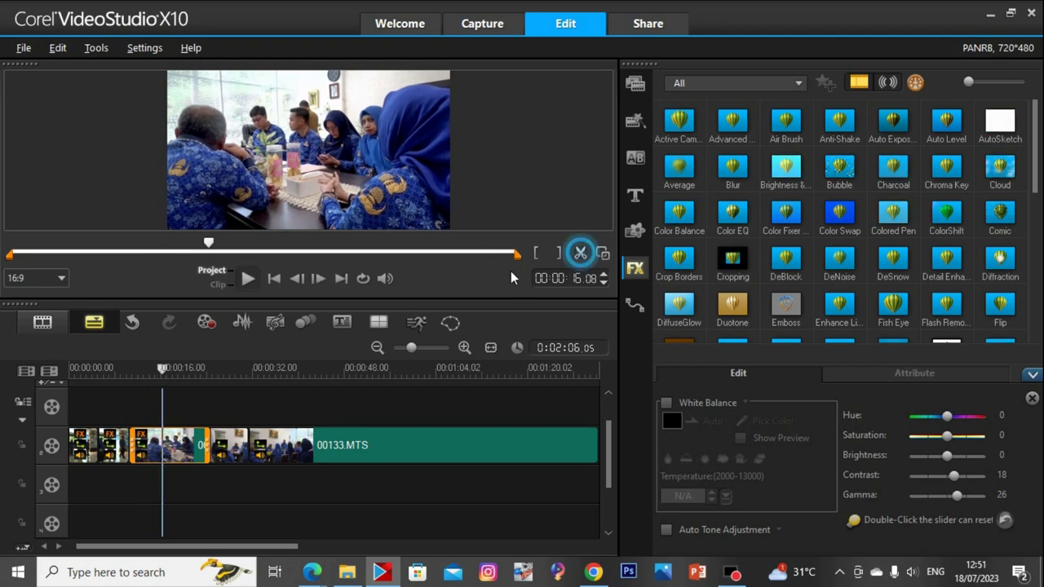
click(187, 446)
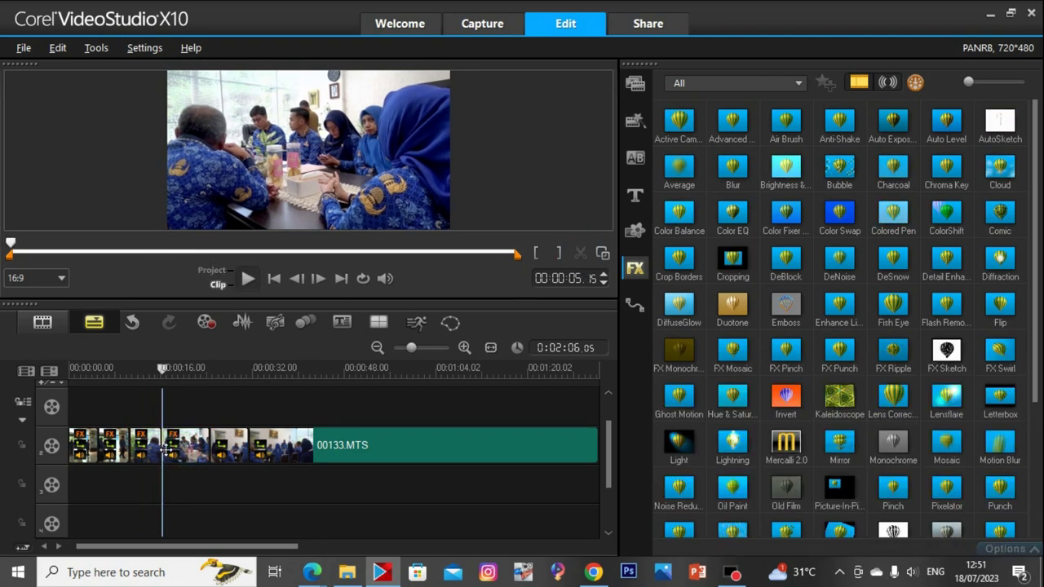
drag(167, 450, 237, 442)
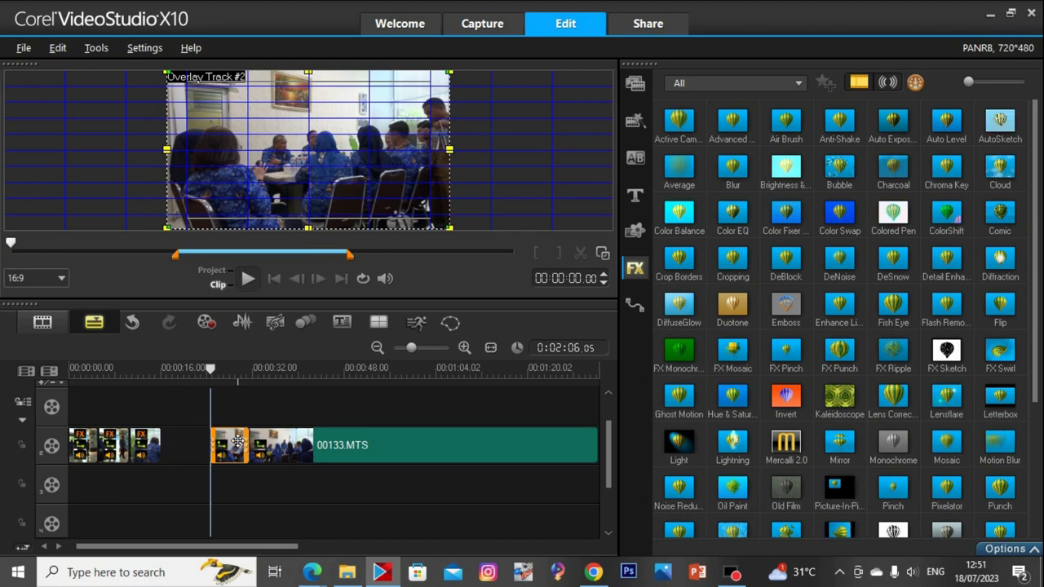
Check the color correction settings of the trimmed 00130.MTS against those of 00131.MTS
key(space)
key(space)
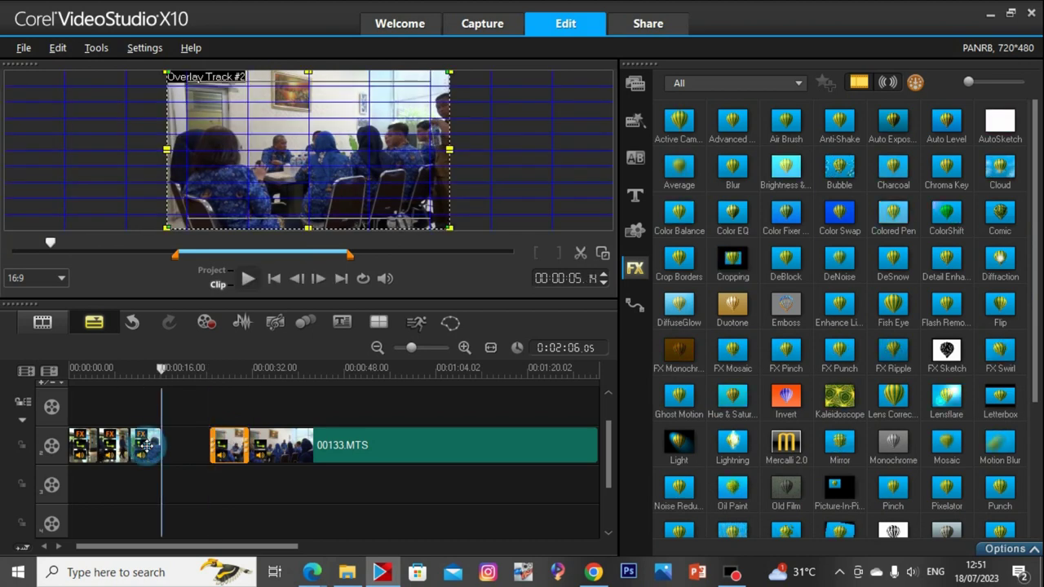
double_click(146, 445)
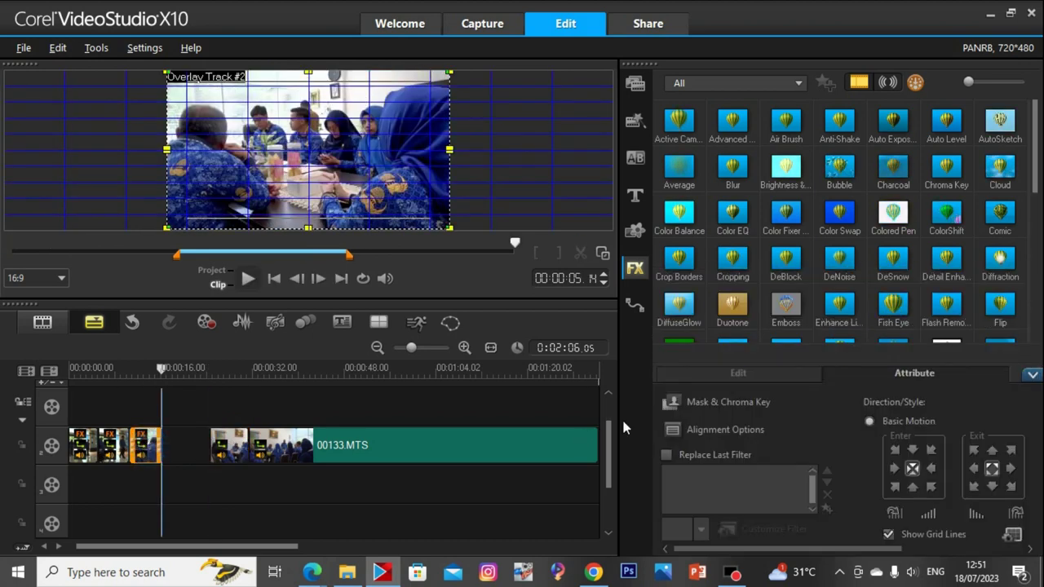
click(723, 376)
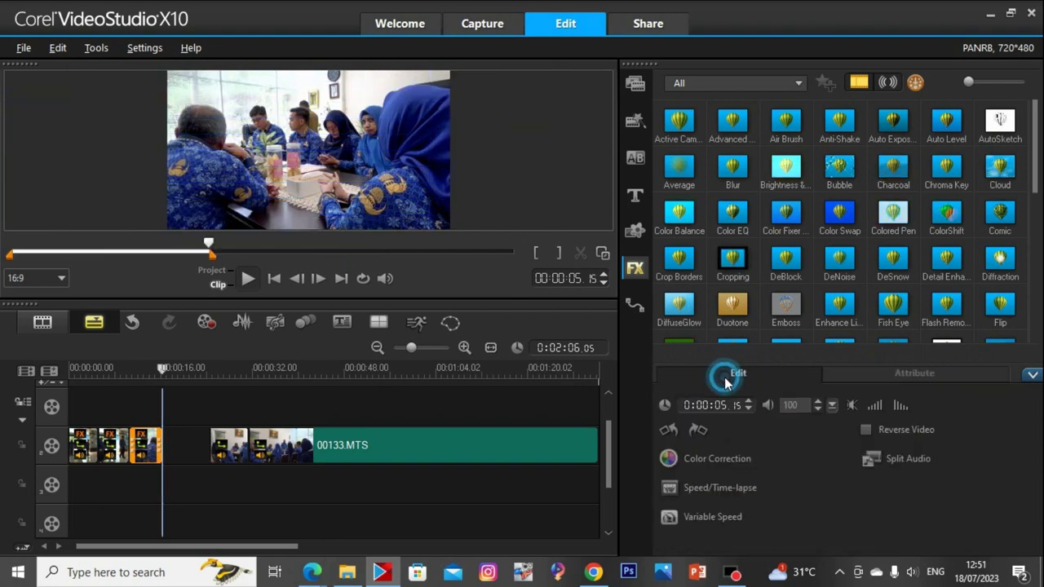
click(739, 461)
click(234, 450)
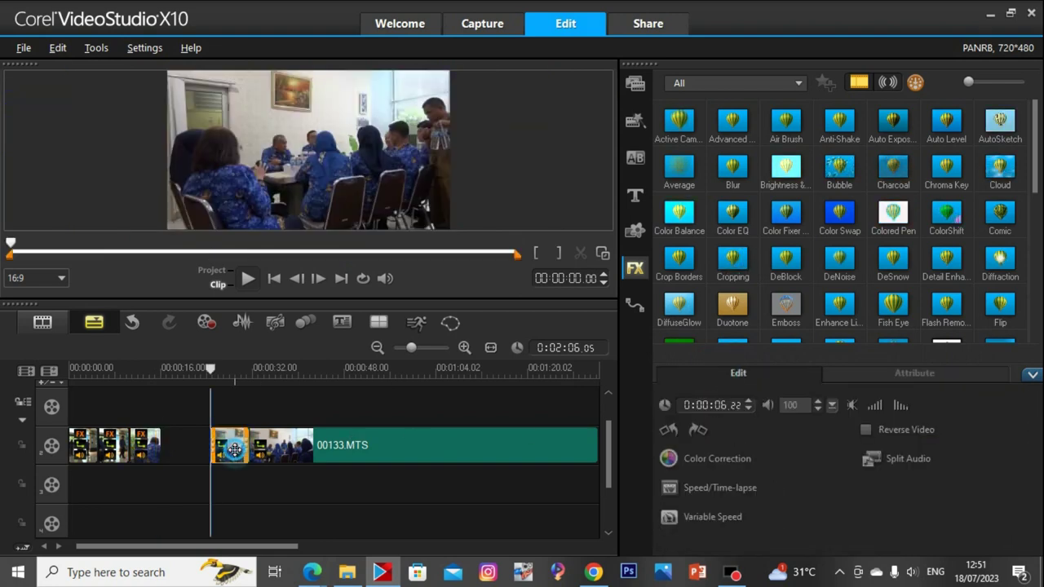
click(717, 459)
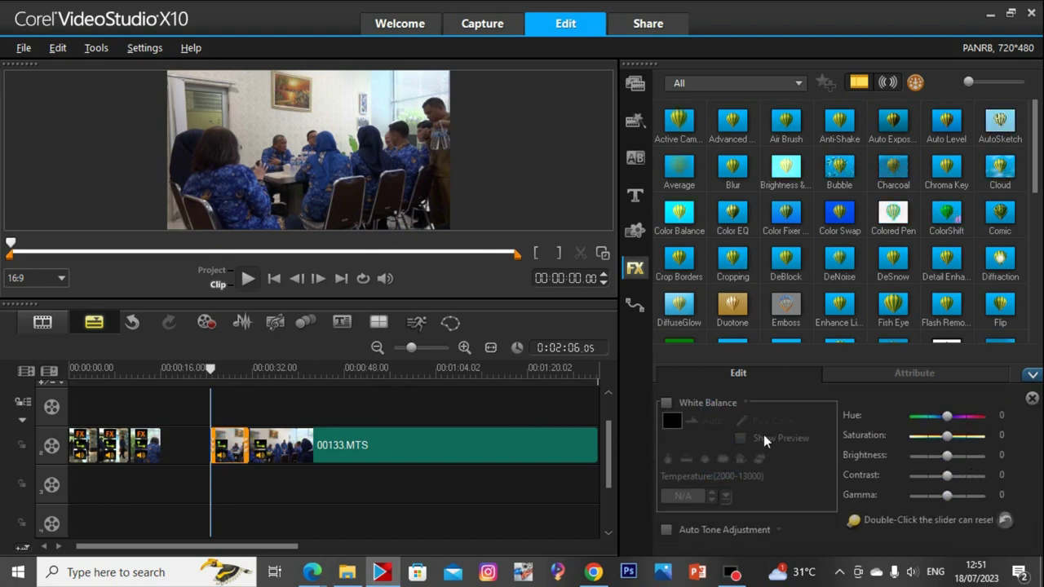
click(153, 435)
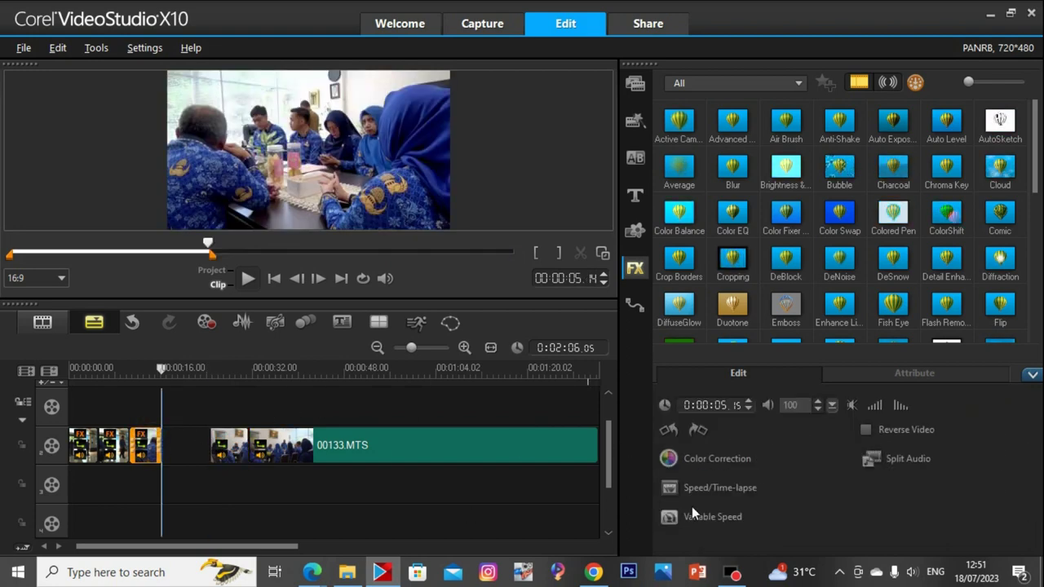
click(710, 456)
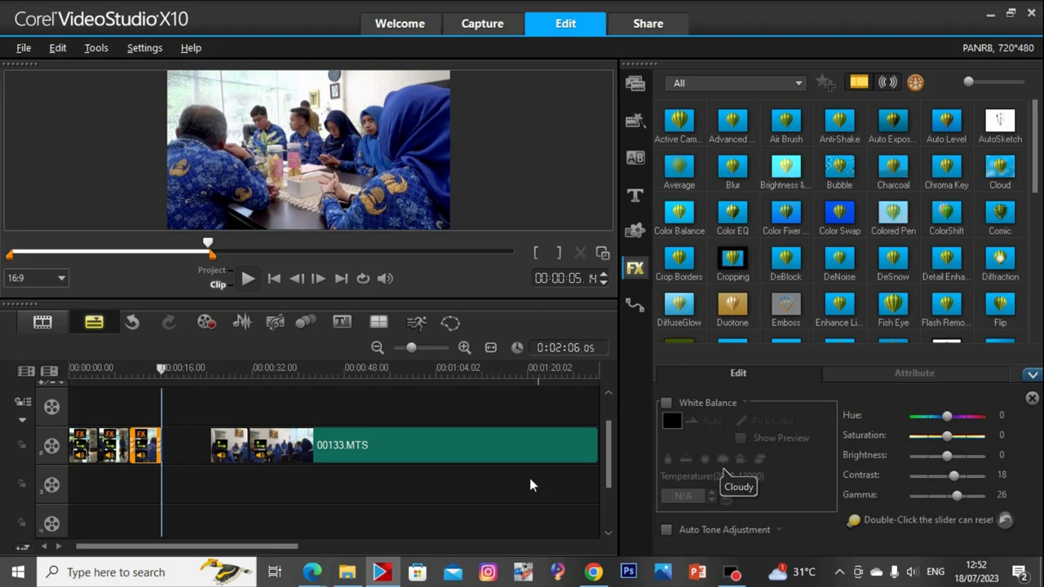
Move 00131.MTS directly after 00130.MTS and color-correct it with contrast 18 and gamma 26
drag(246, 448, 199, 451)
click(721, 462)
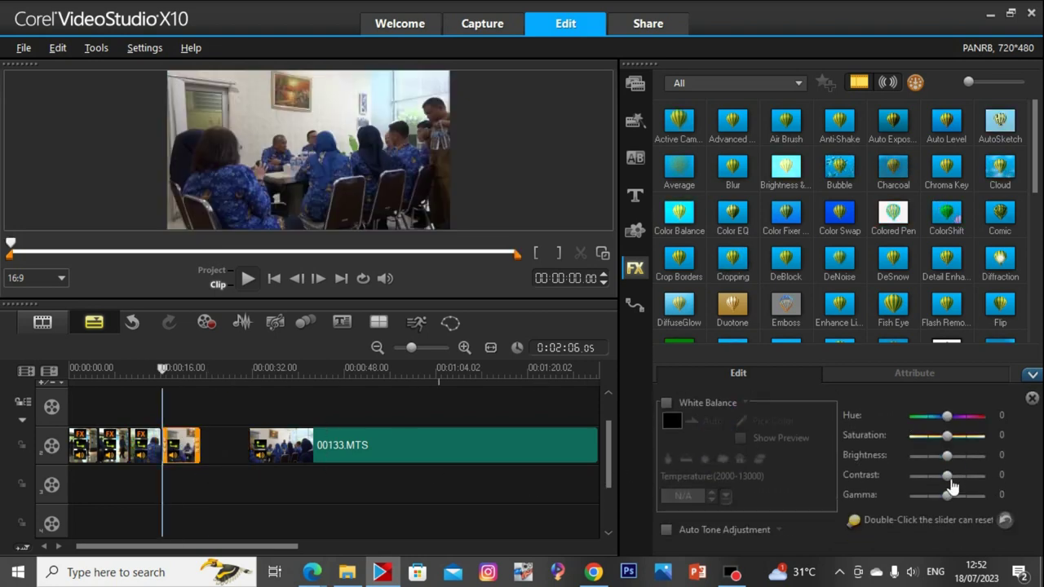
drag(952, 487, 959, 499)
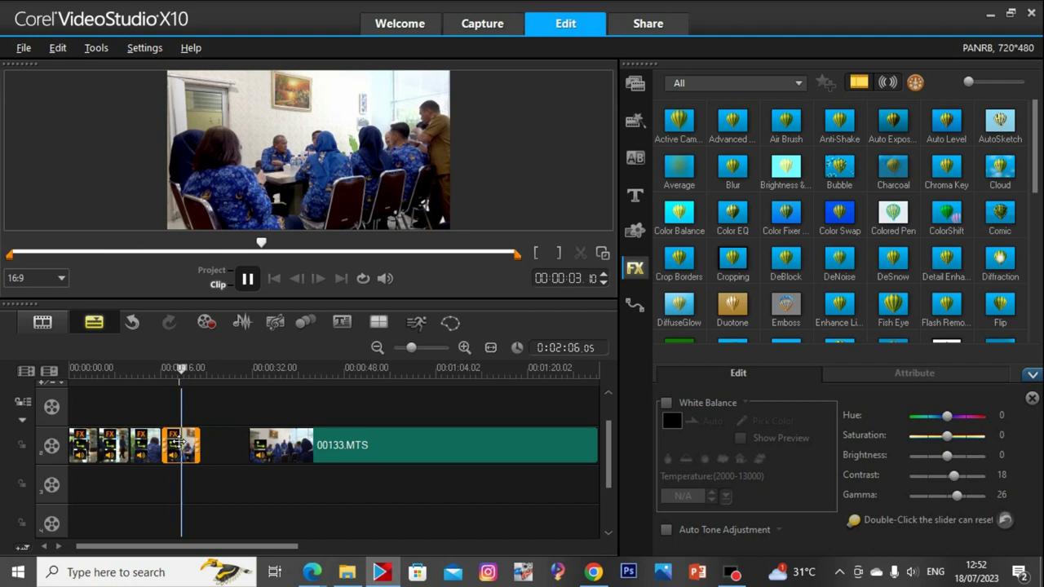
Split 00131.MTS at 00:00:19.18, delete its first part and move the remaining piece to 00:00:16.08
click(219, 413)
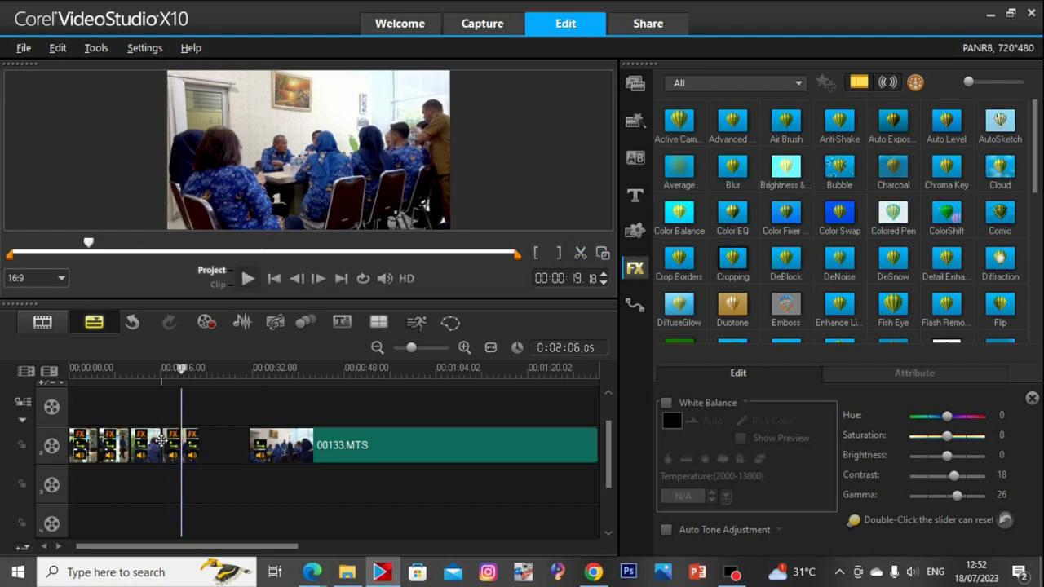
click(172, 444)
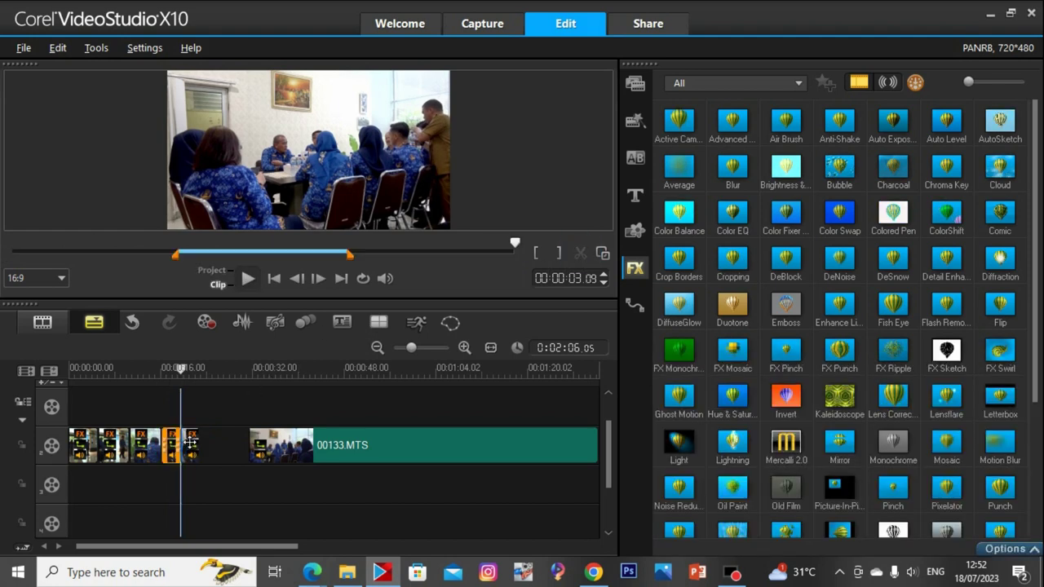
drag(188, 440, 192, 442)
key(space)
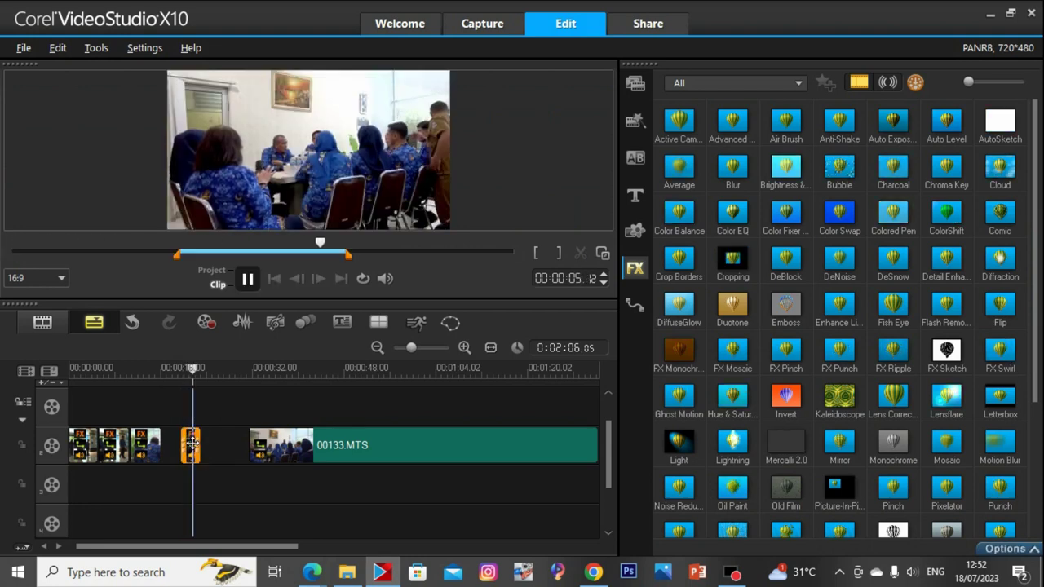
drag(190, 444, 171, 454)
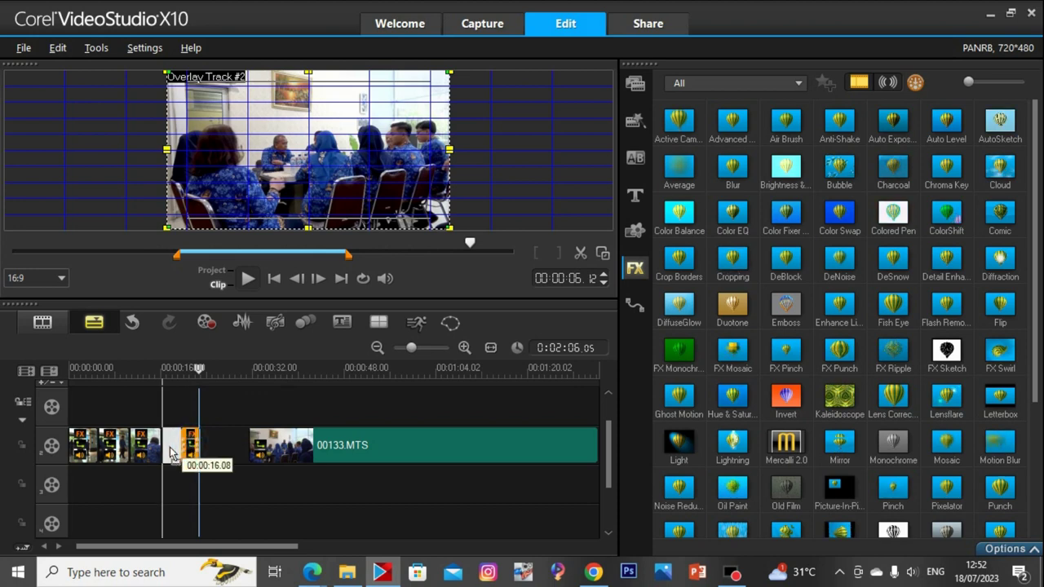
Play 00133.MTS, cut off its first 5.25 seconds of timecode and move the remaining piece to 00:00:19.20
click(325, 444)
key(space)
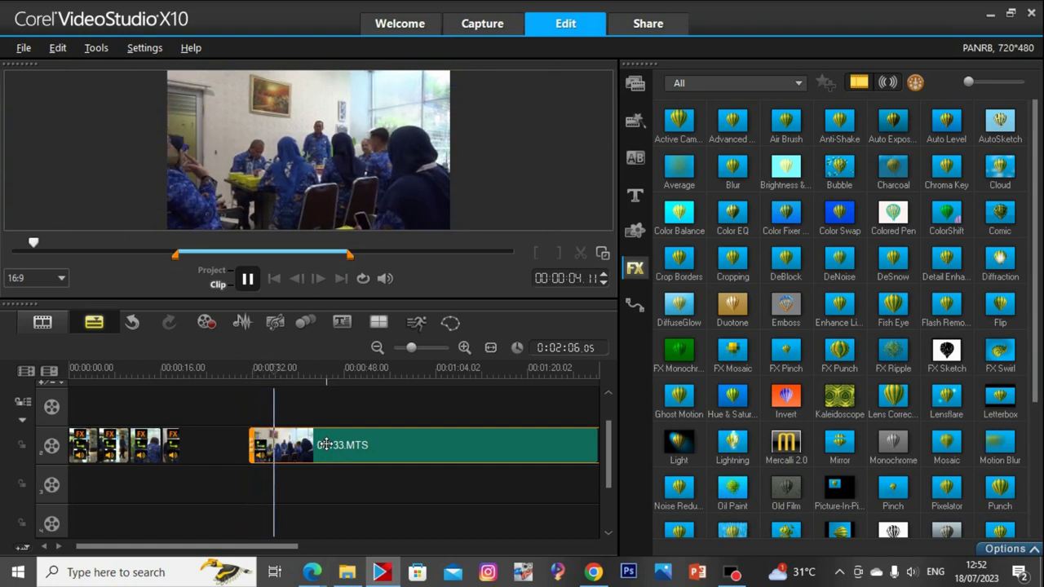
key(space)
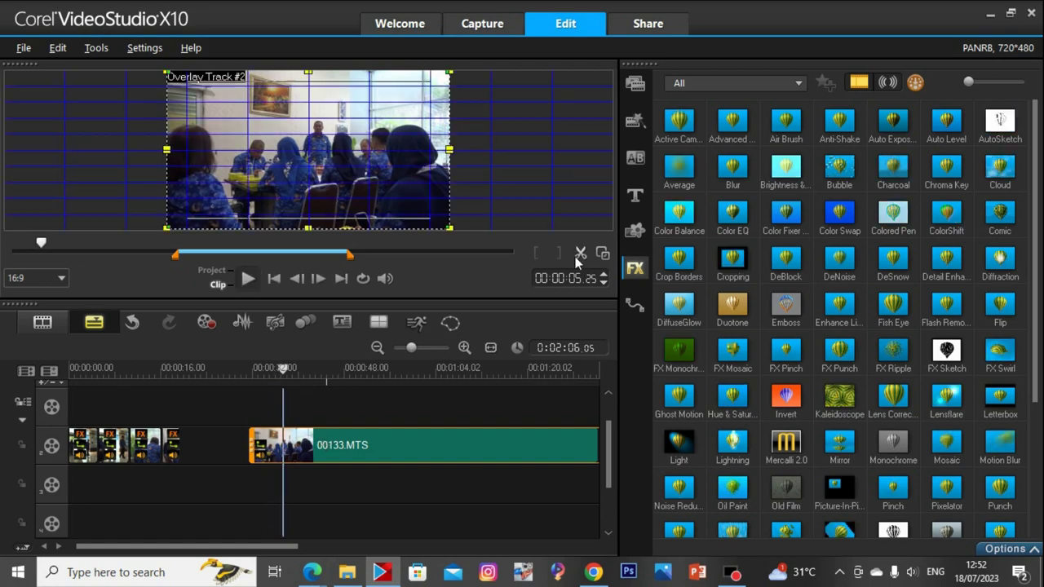
click(278, 444)
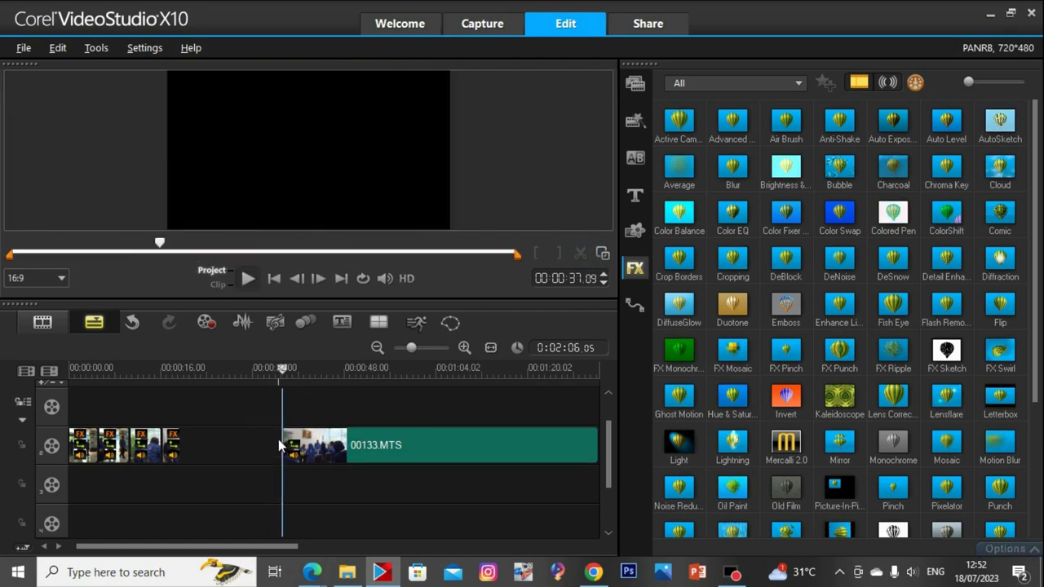
drag(279, 444, 227, 447)
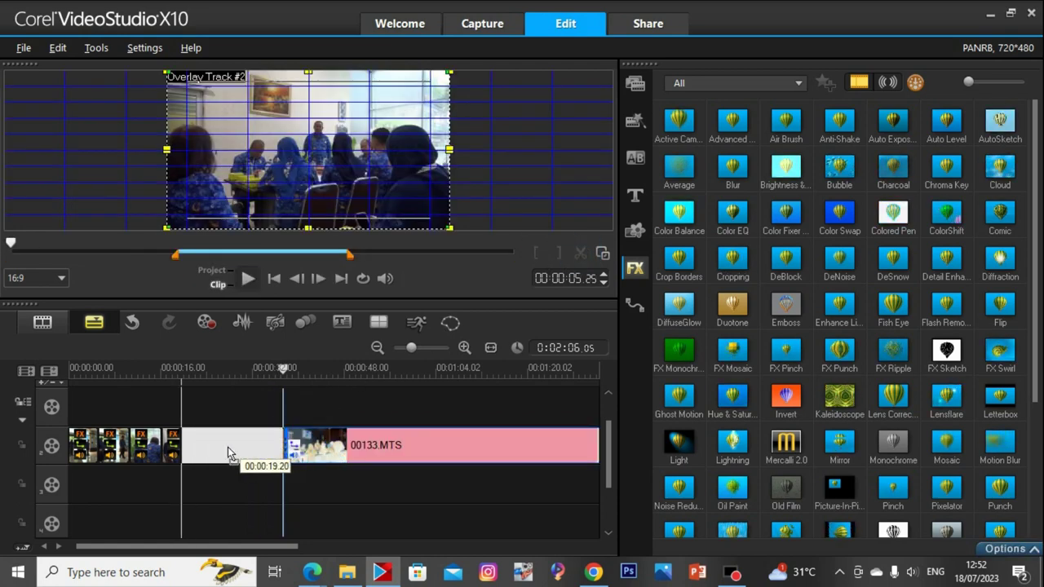
Color-correct 00133.MTS with saturation 2, brightness 2, contrast 12 and gamma 30
double_click(259, 448)
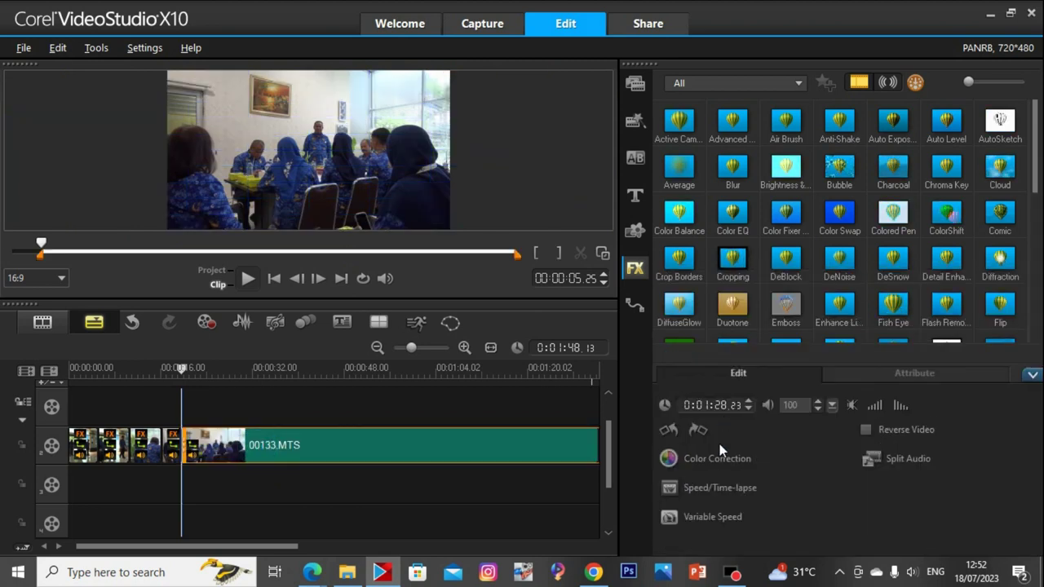
click(710, 453)
drag(959, 503, 961, 502)
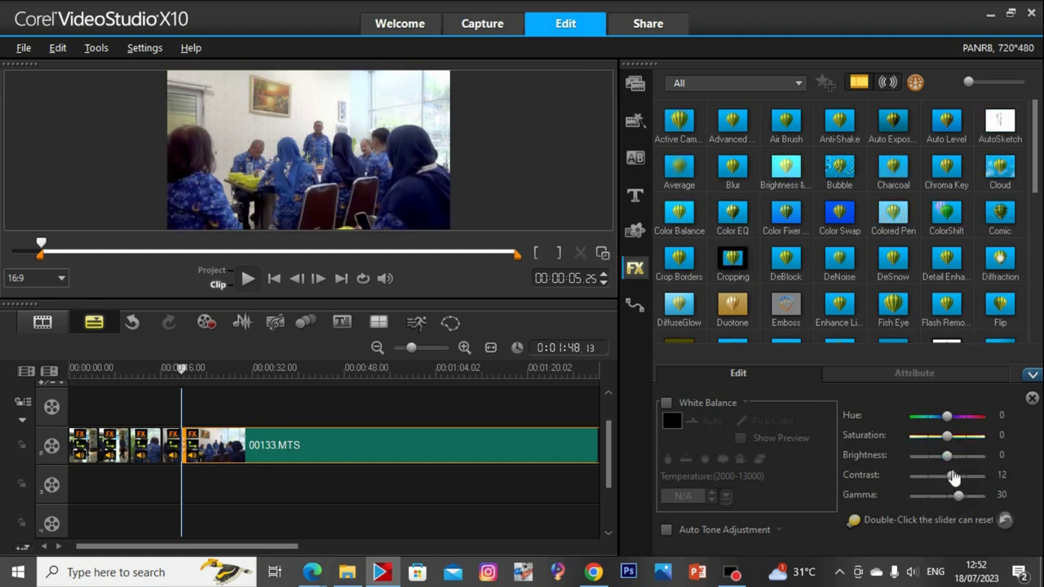
drag(947, 456, 950, 441)
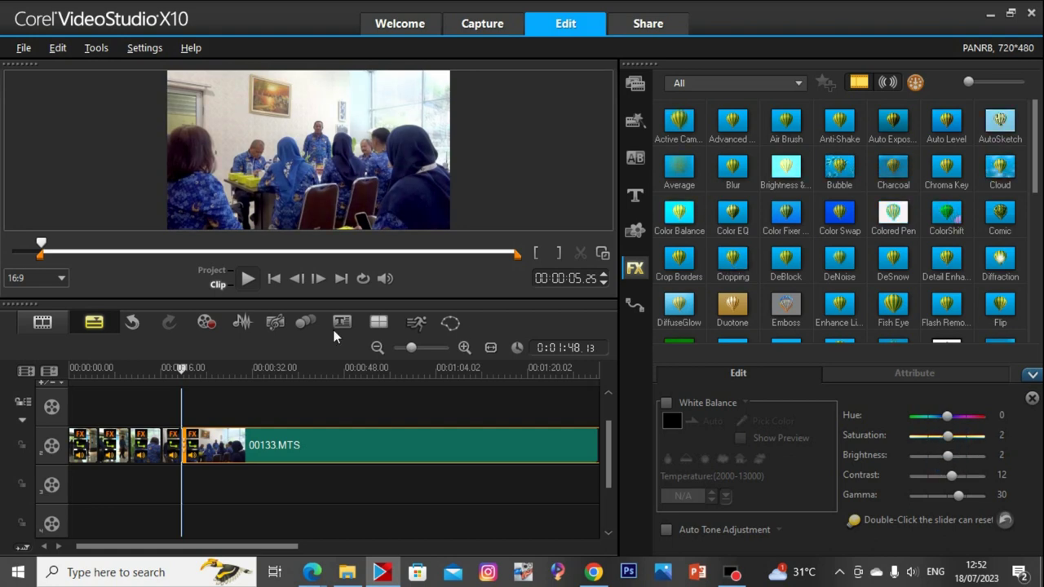
Play the project from 00:00:19.02, split 00133.MTS at 00:00:25.22, delete the piece before the cut and close the gap
click(178, 368)
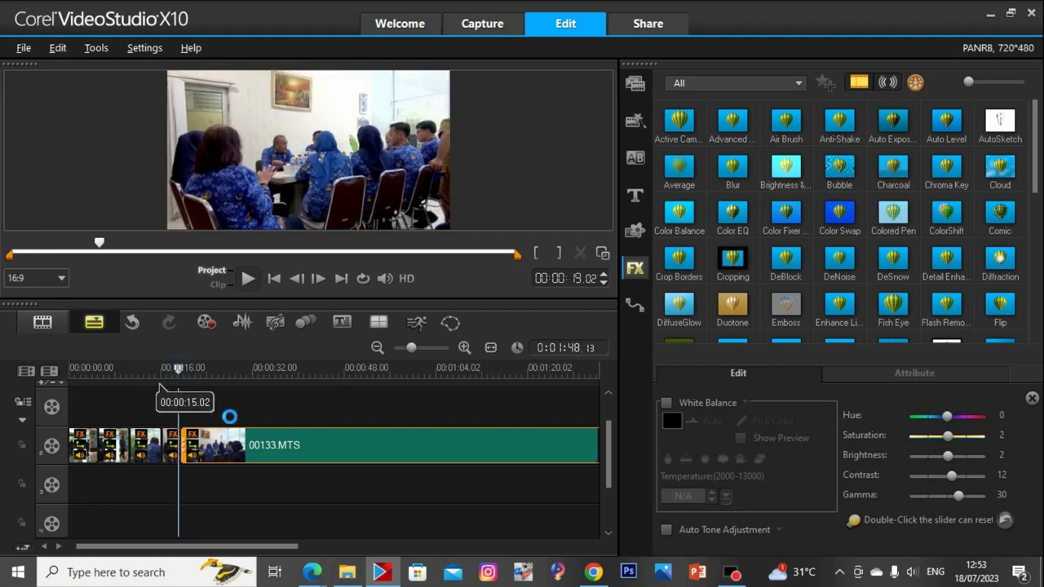
click(230, 418)
key(space)
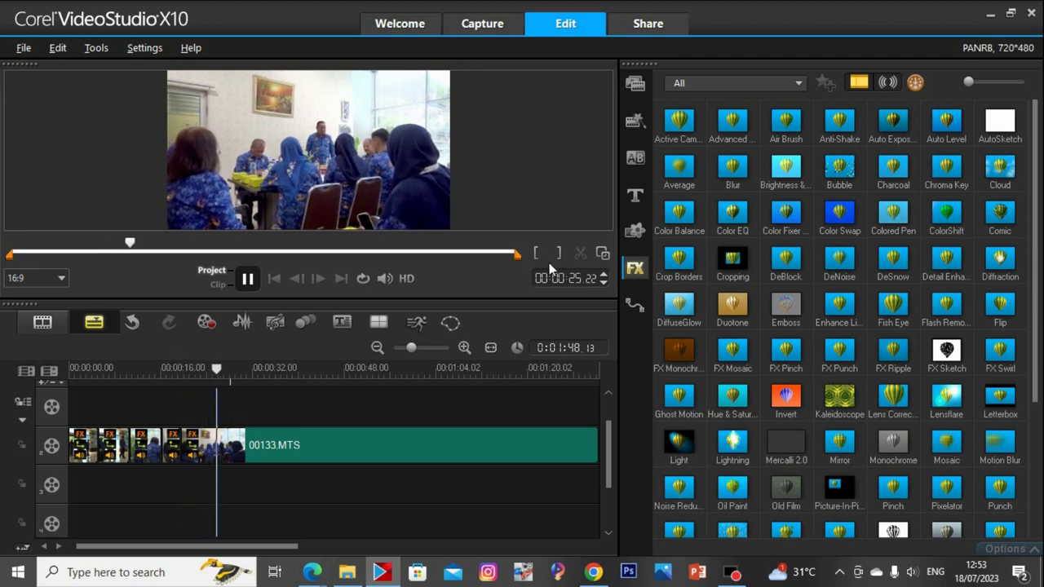
key(space)
click(204, 450)
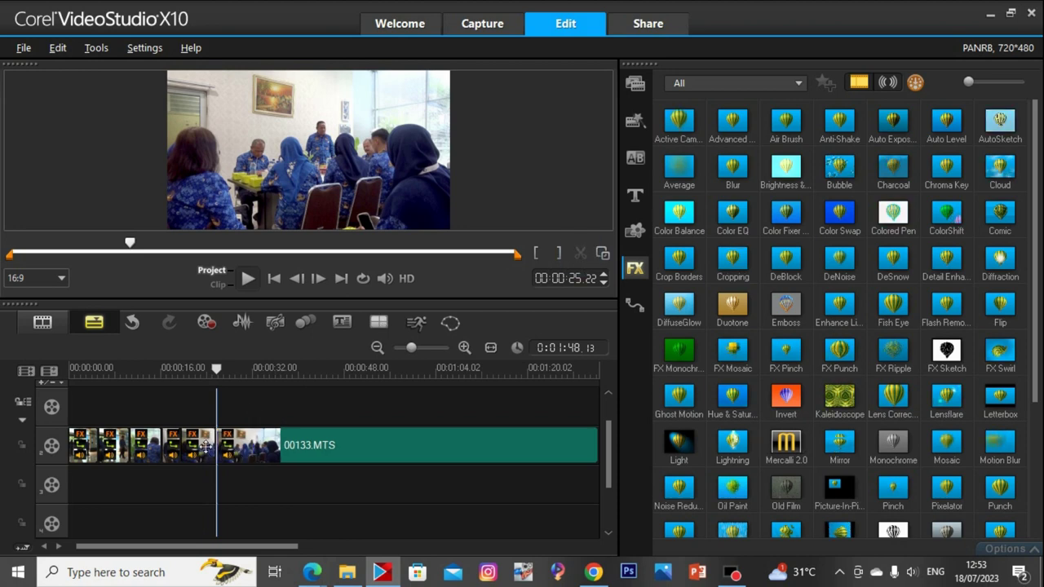
click(286, 445)
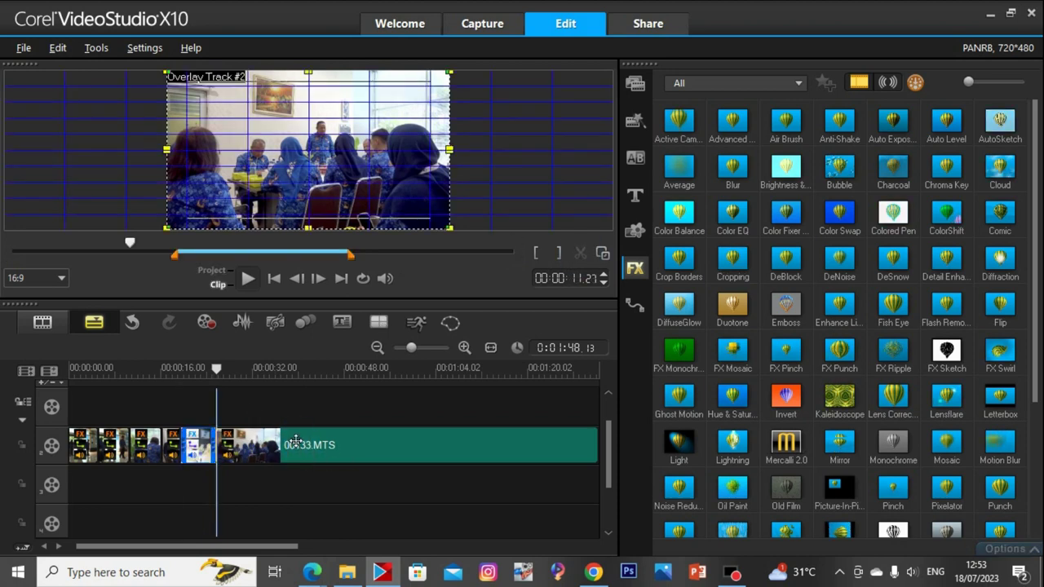
key(Delete)
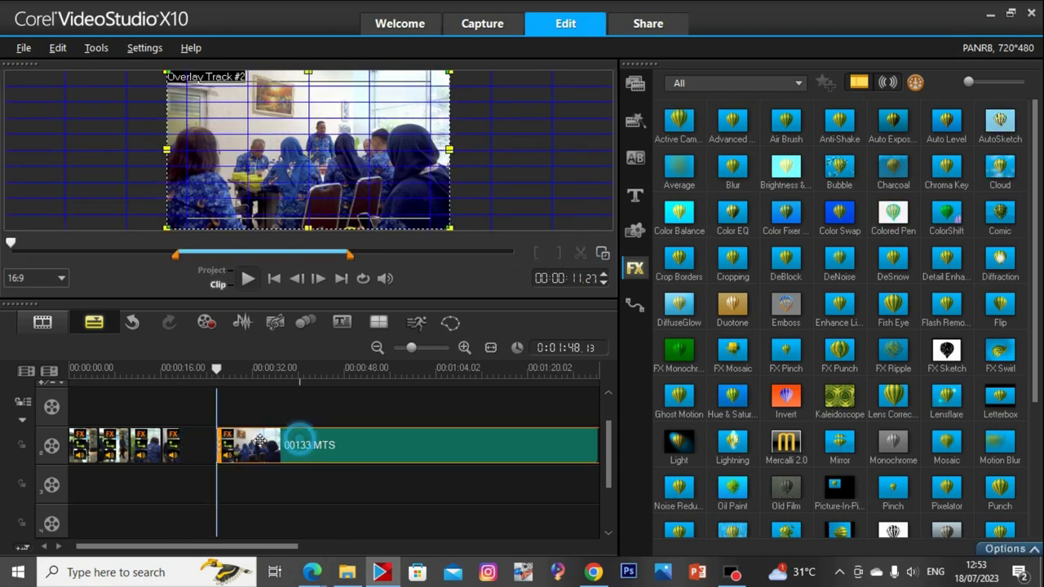
drag(260, 441, 273, 447)
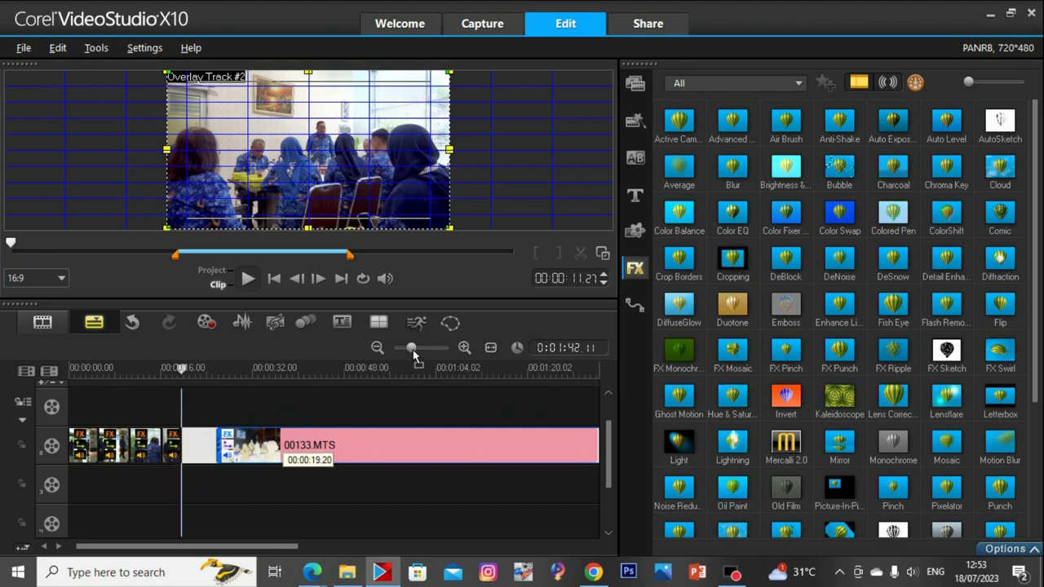
Play 00133.MTS, split it at 00:00:23.18, review the rest of the footage and delete everything after the cut
drag(412, 351, 407, 349)
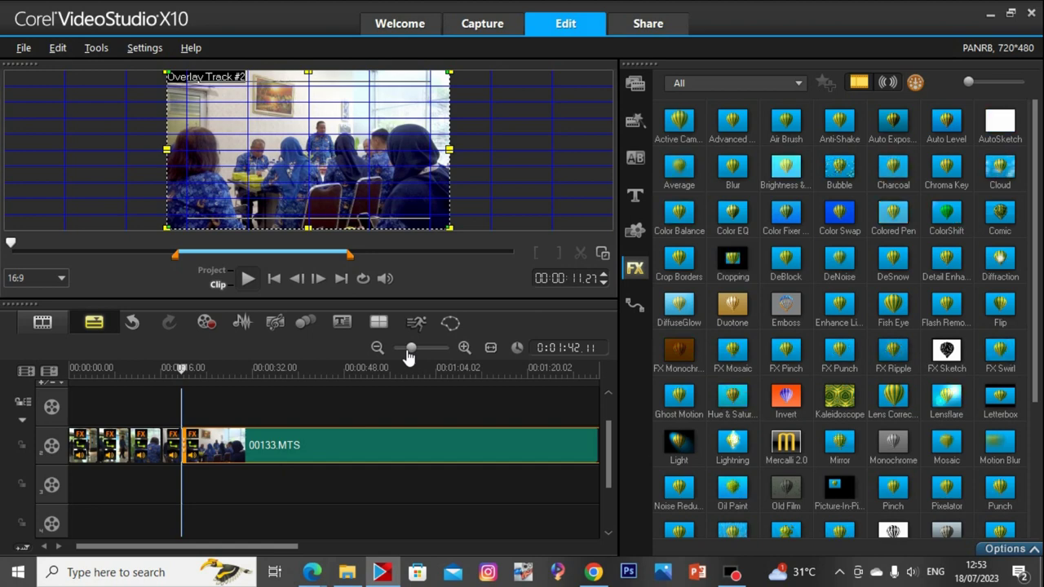
drag(408, 352, 404, 349)
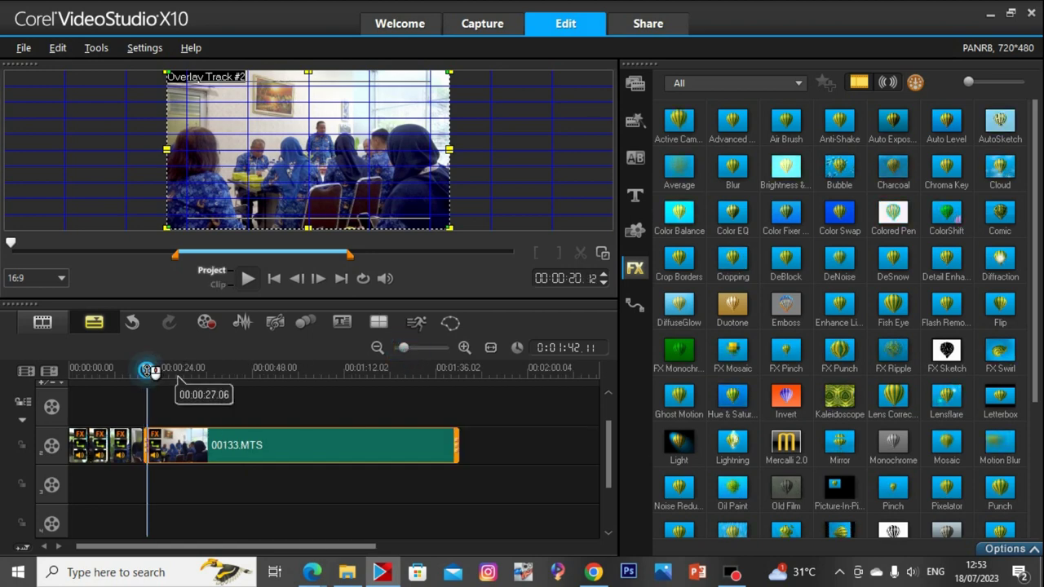
key(space)
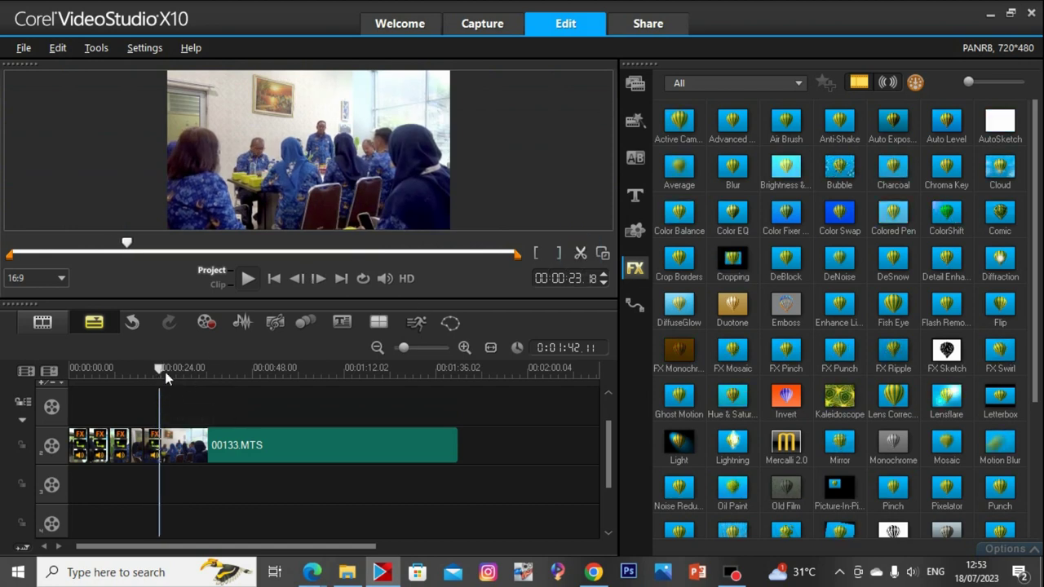
drag(162, 373, 437, 369)
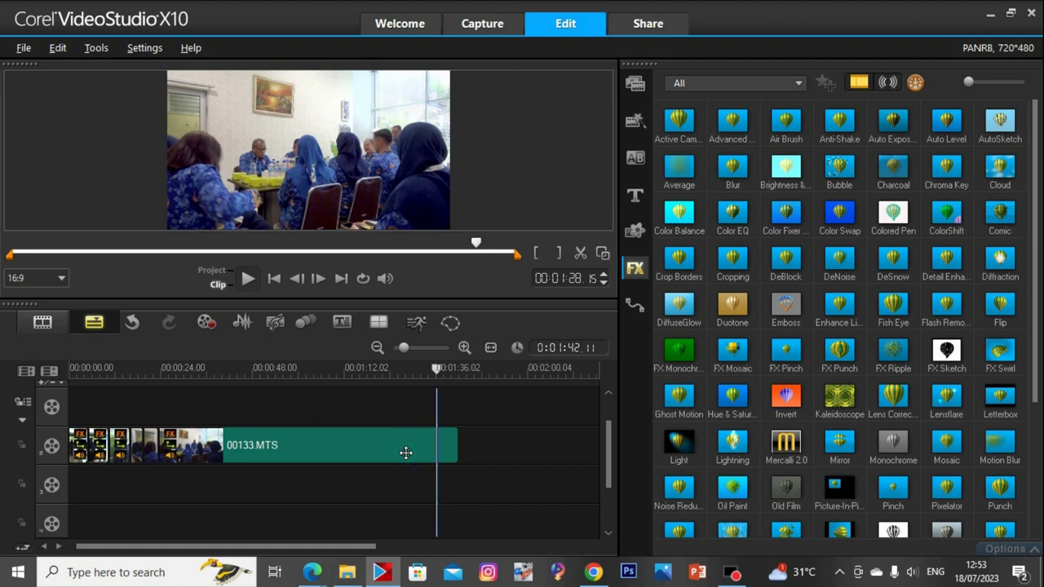
key(Delete)
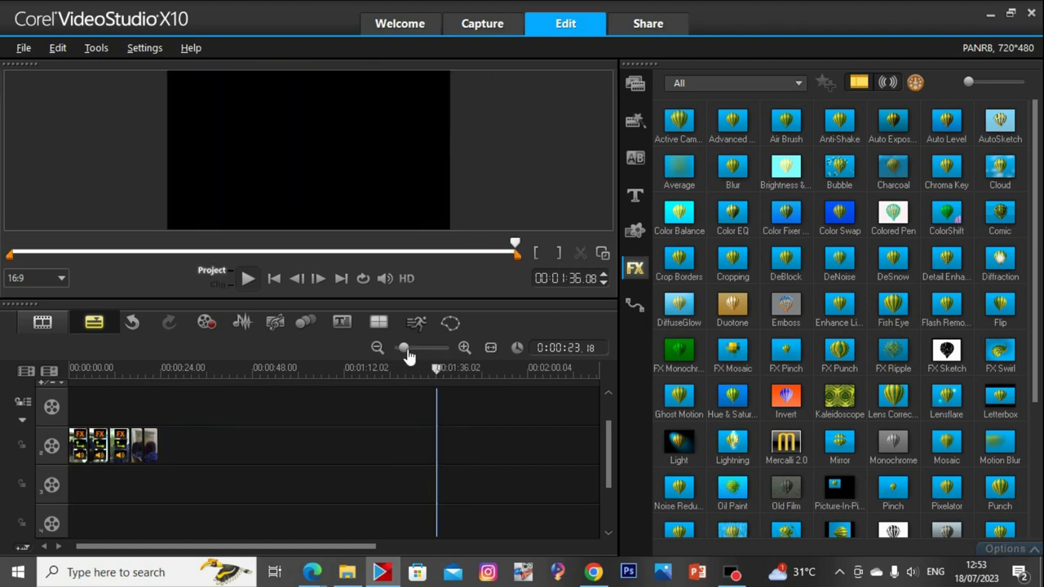
Switch to the PANRB folder in File Explorer and preview videos 00134 and 00135
click(408, 351)
drag(408, 352, 416, 353)
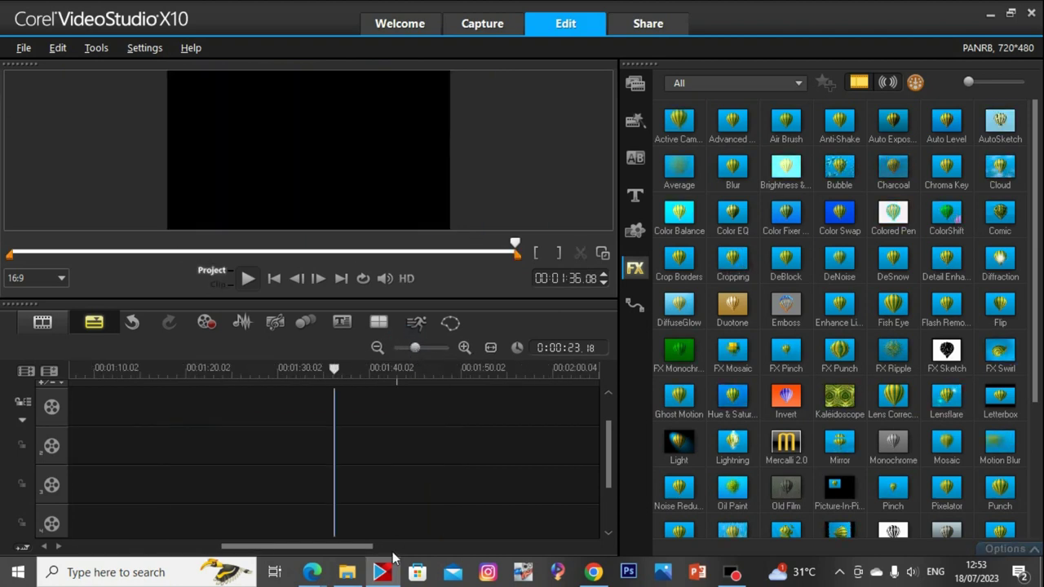
scroll(363, 543, up, 5)
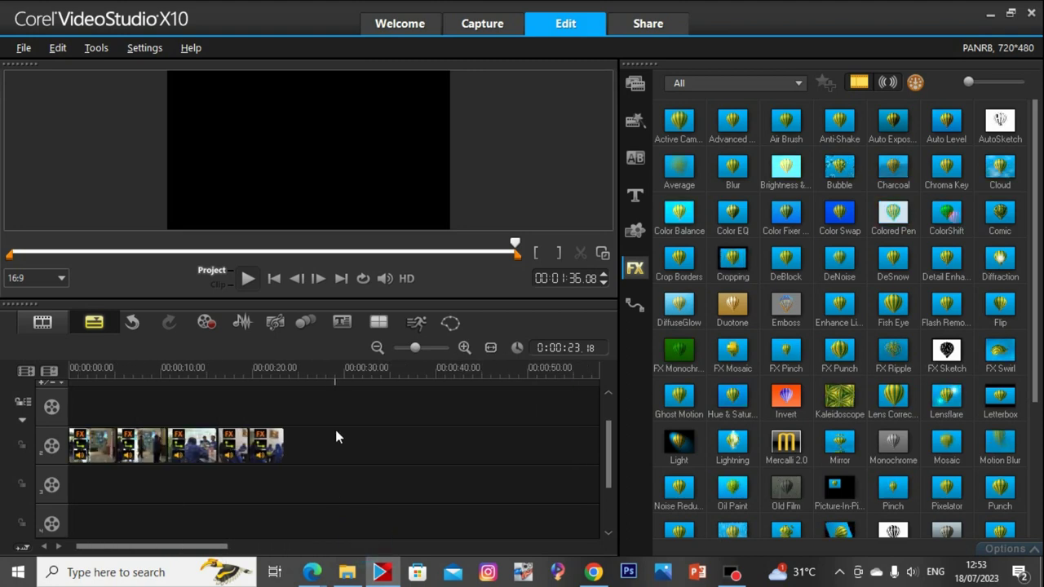
click(348, 572)
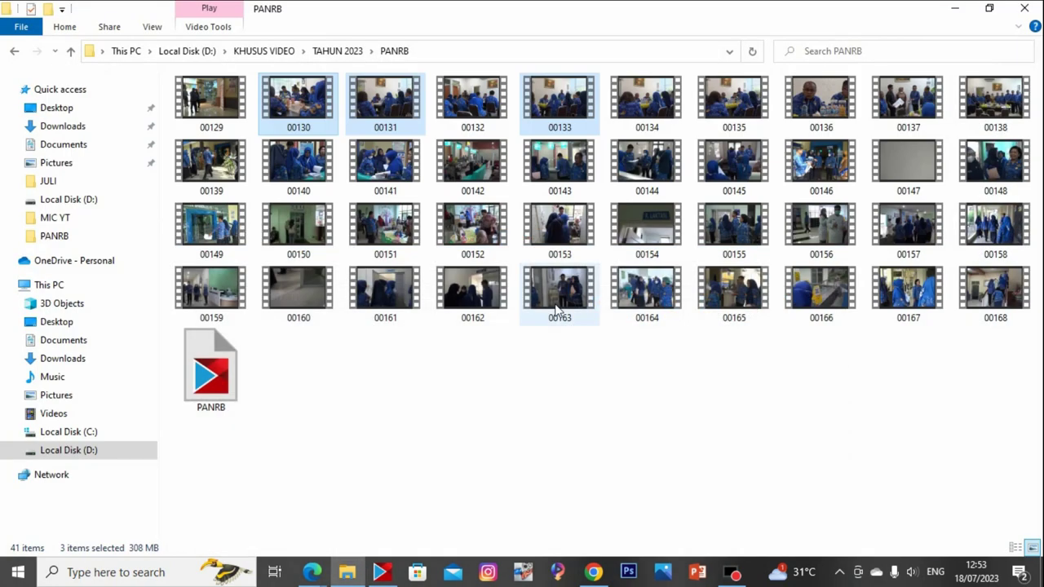
double_click(644, 101)
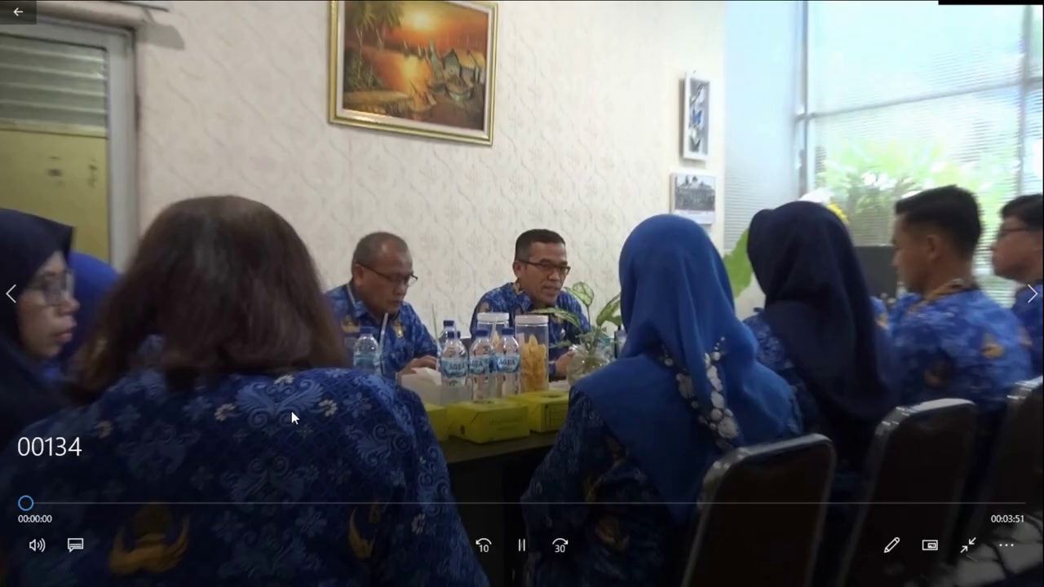
click(482, 504)
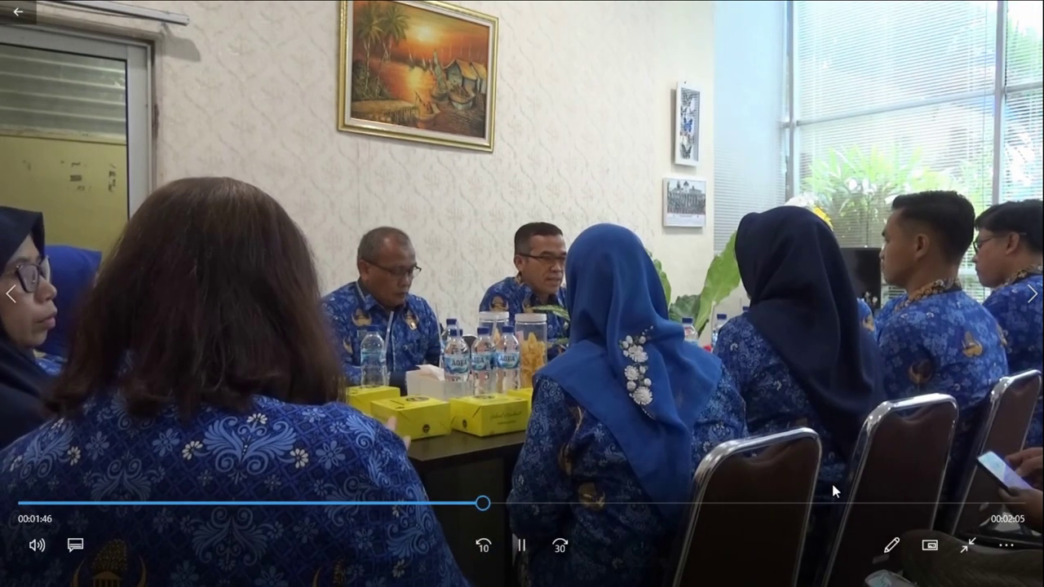
click(675, 503)
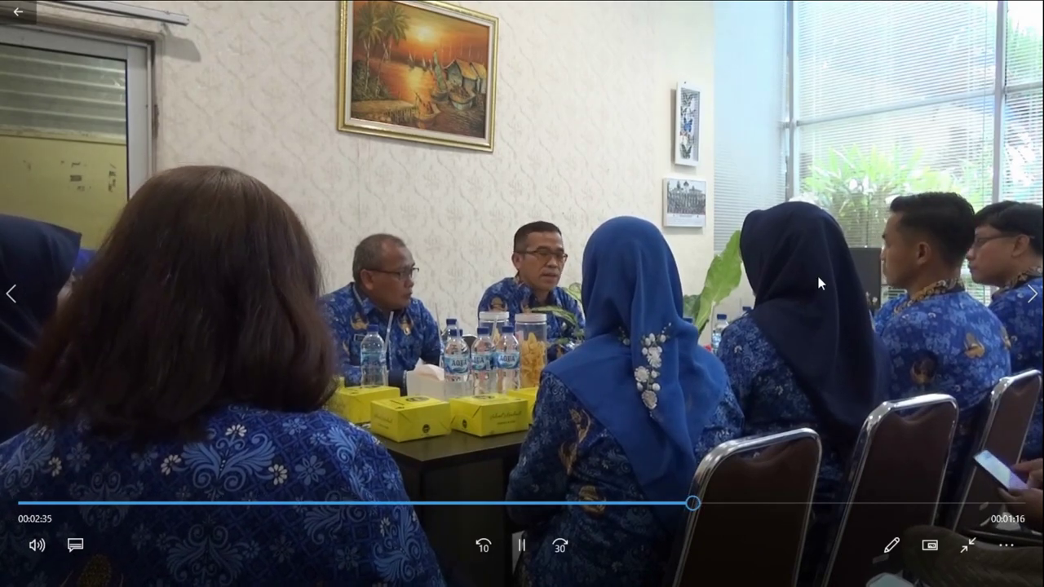
key(alt+F4)
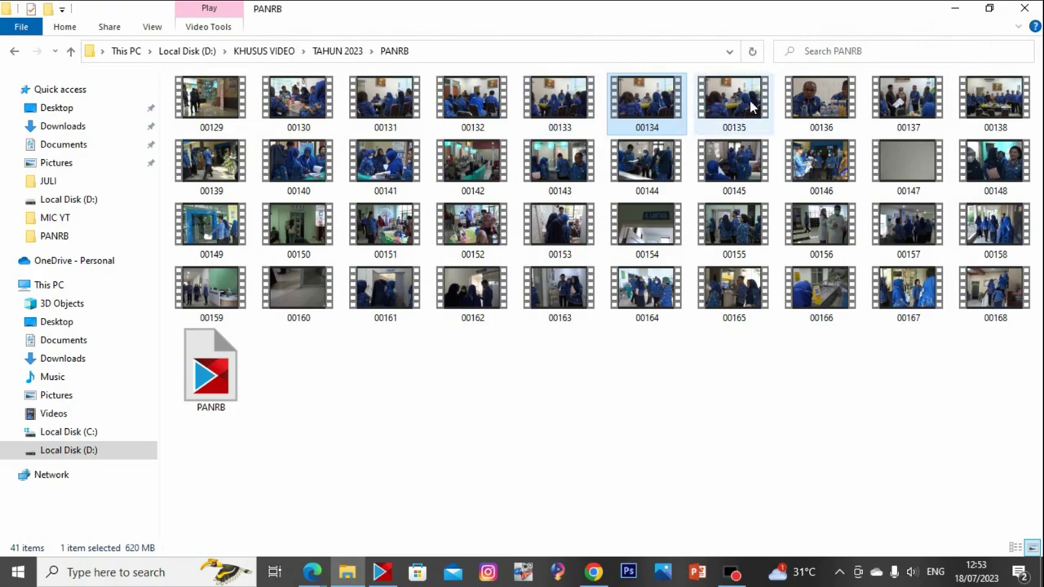
double_click(750, 100)
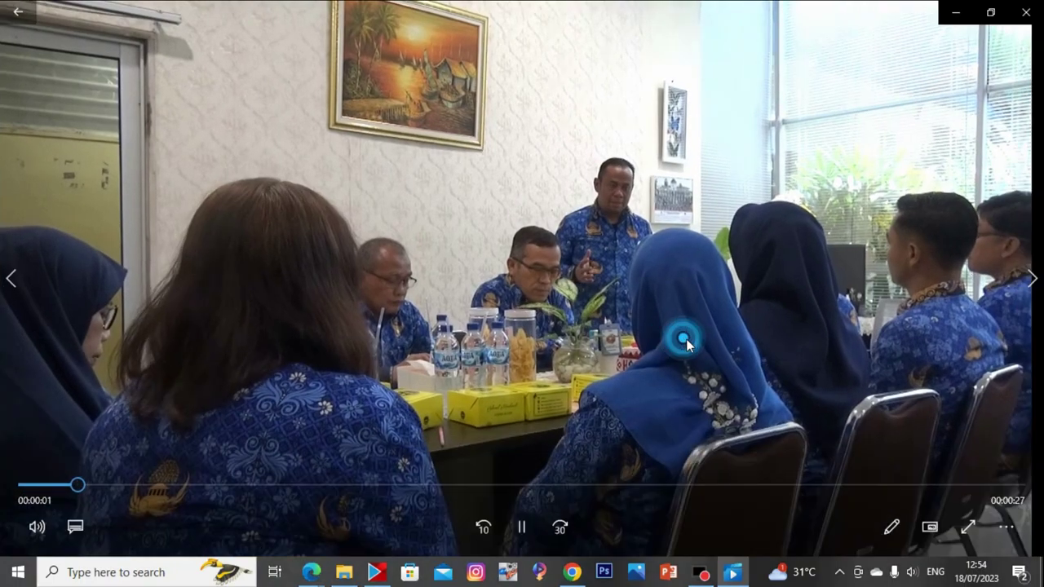
key(alt+F4)
Add video 00134 to Overlay Track #2 directly after the last 00133.MTS piece and enlarge it to fill the frame
click(665, 114)
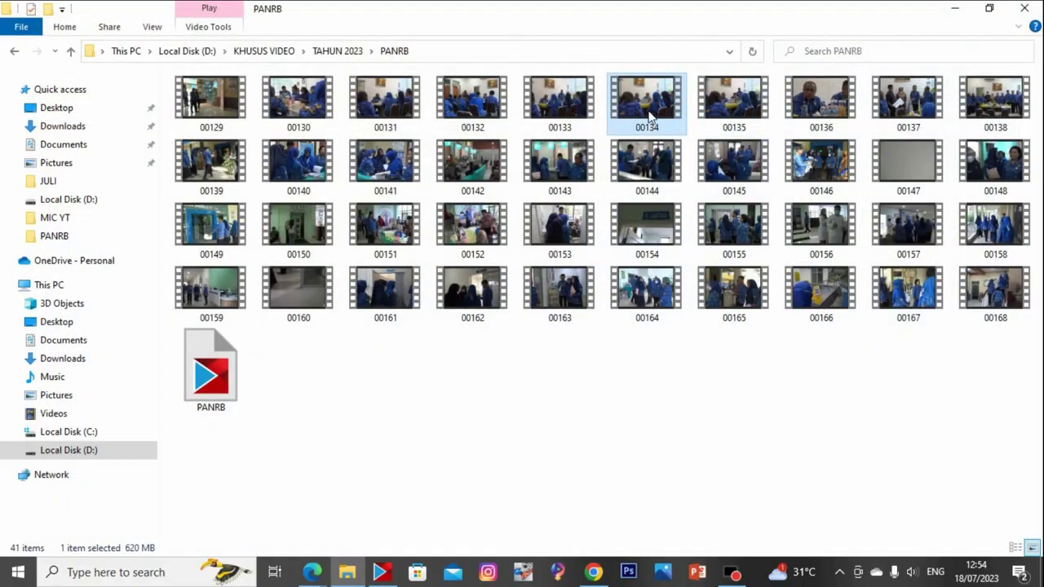
drag(650, 116, 298, 457)
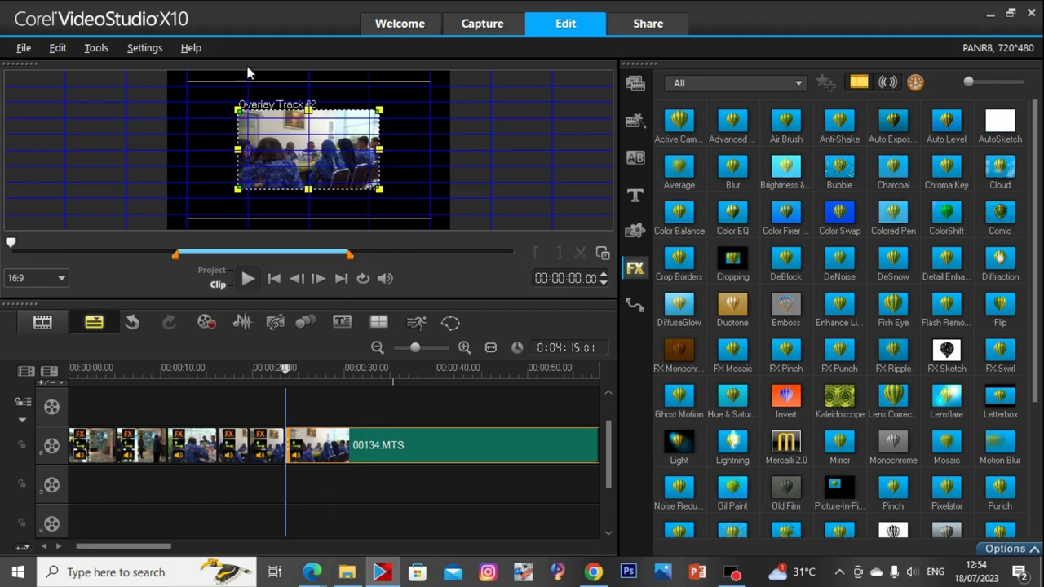
right_click(307, 154)
click(401, 304)
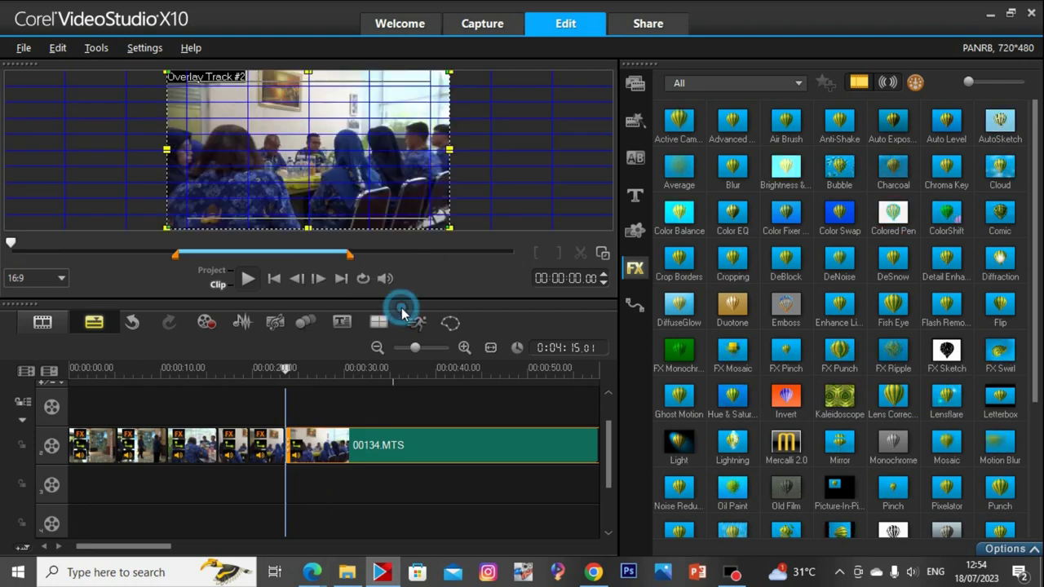
Play the start of 00134.MTS, split it at 00:02:03.16, delete the piece before the cut and close the gap
click(284, 369)
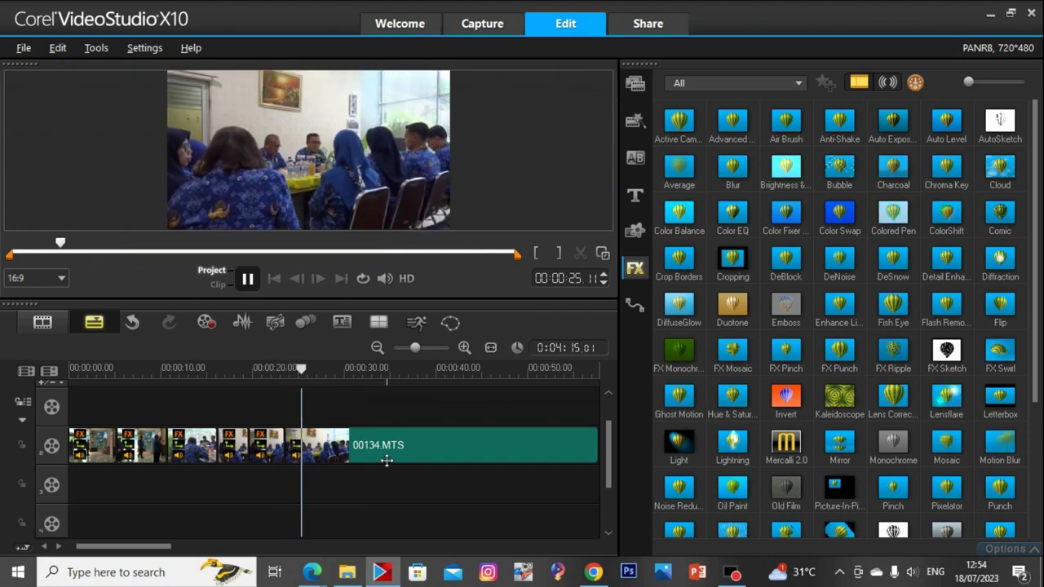
drag(416, 352, 403, 349)
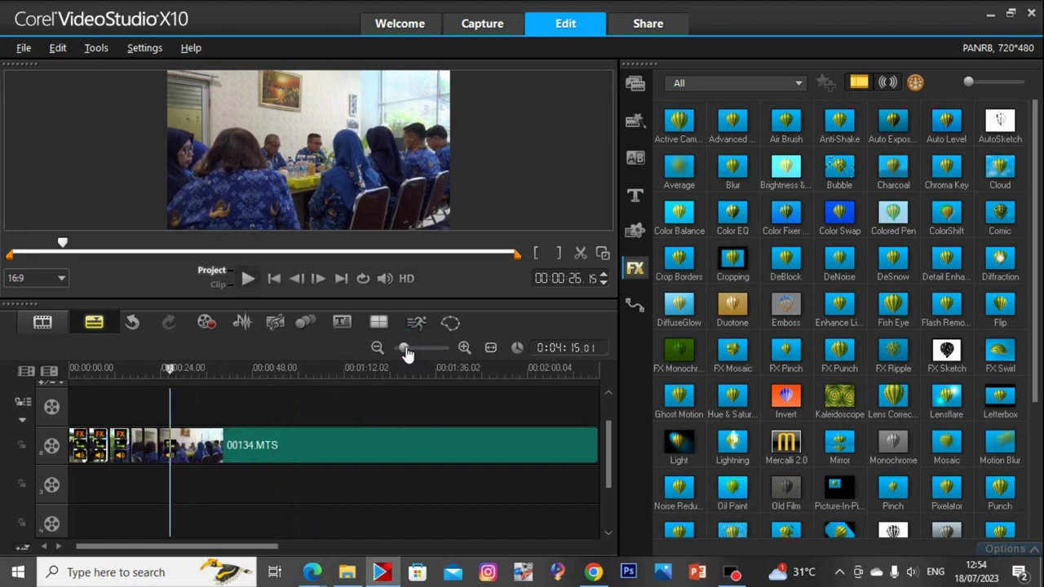
drag(174, 370, 540, 391)
click(574, 442)
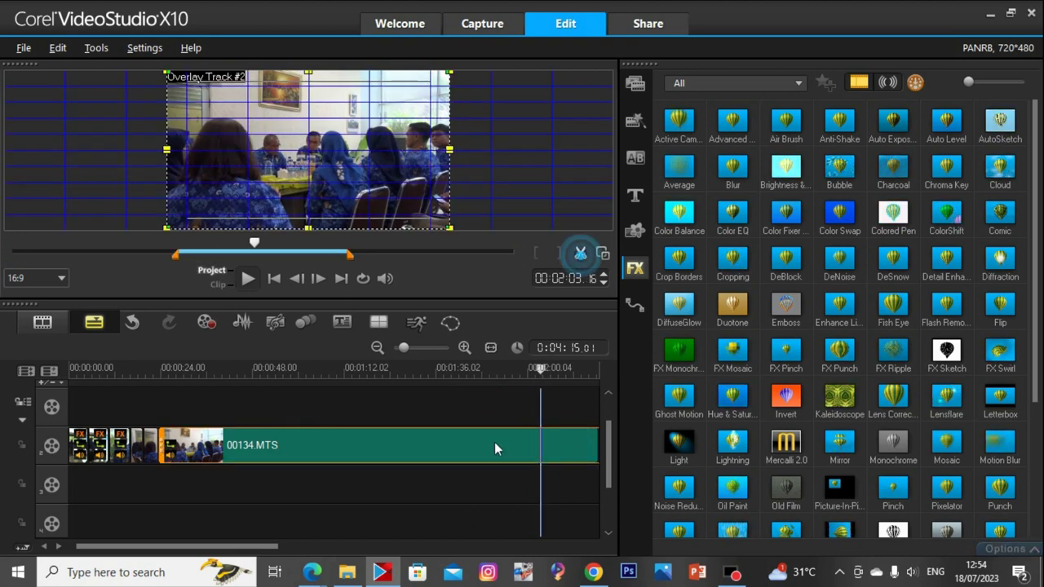
drag(494, 442, 194, 451)
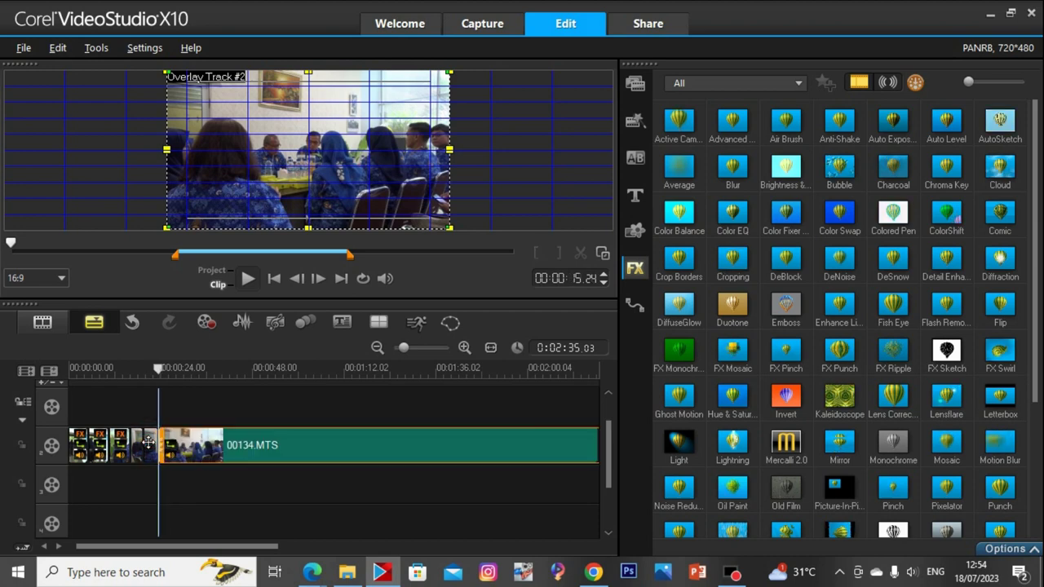
Check the color correction of 00133.MTS and give 00134.MTS the same saturation 2, brightness 2, contrast 12 and gamma 30
double_click(147, 445)
click(727, 376)
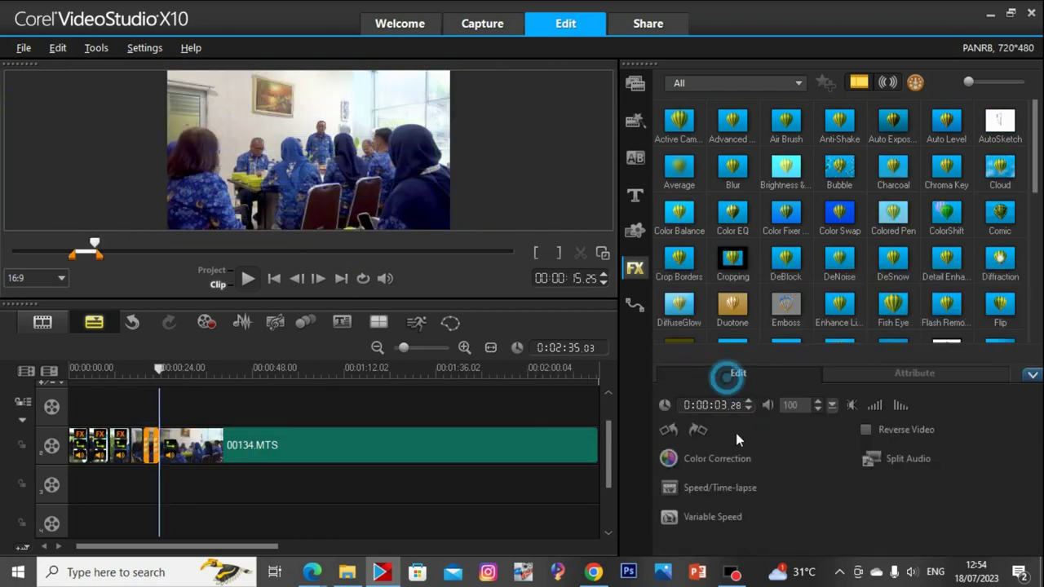
click(724, 461)
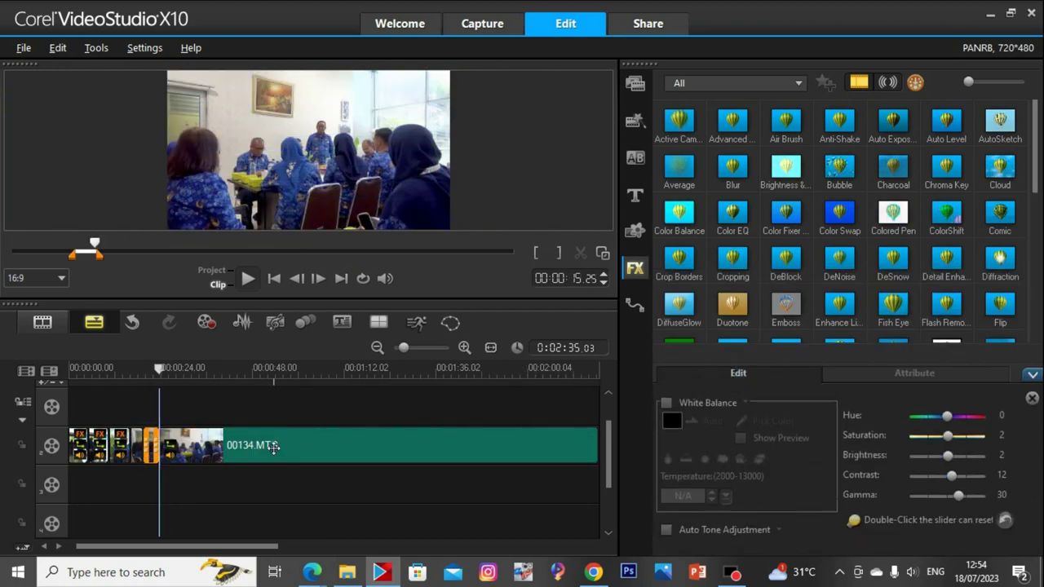
click(273, 447)
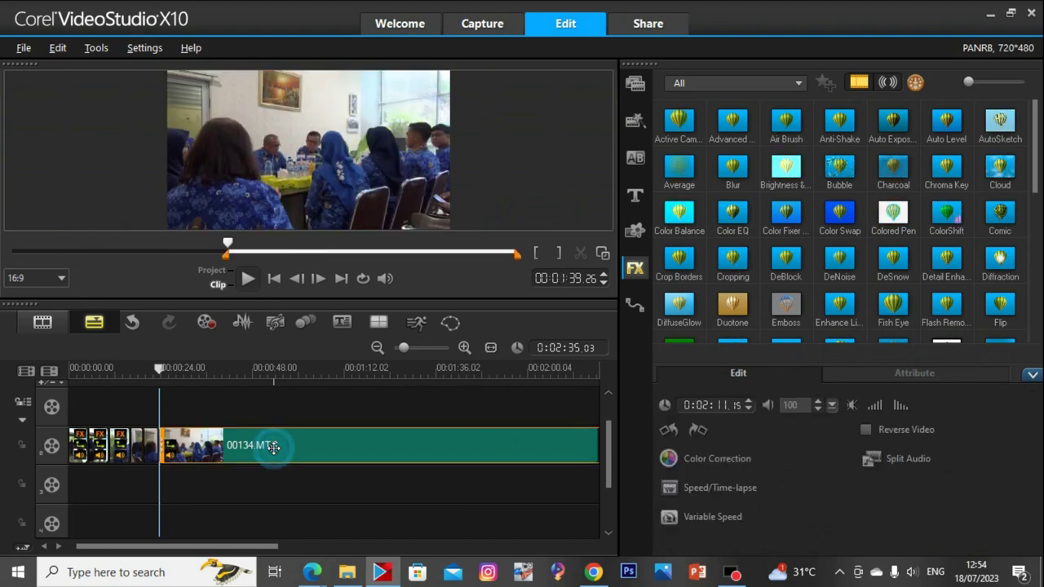
click(676, 458)
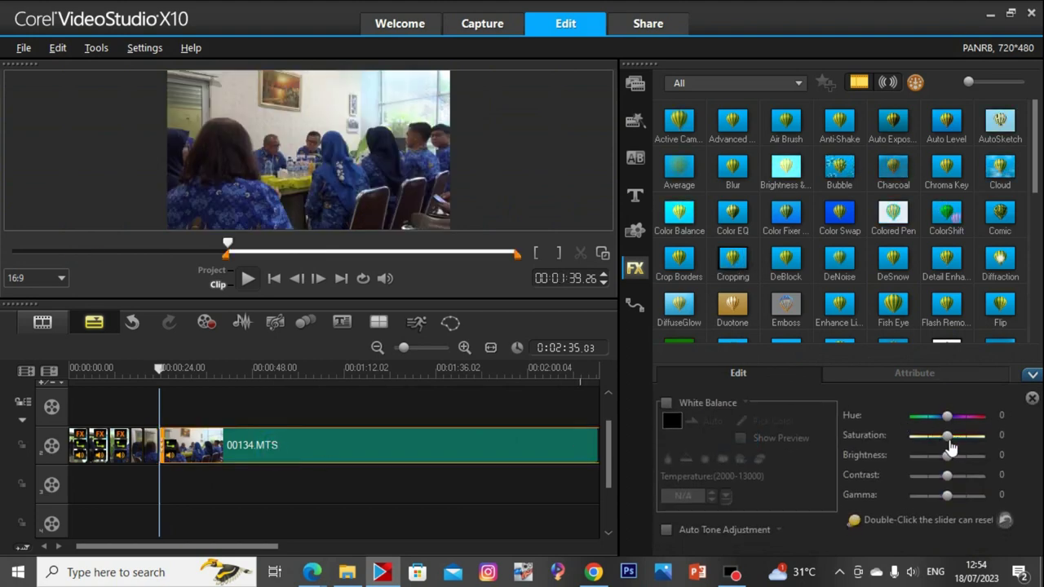
drag(950, 455, 951, 481)
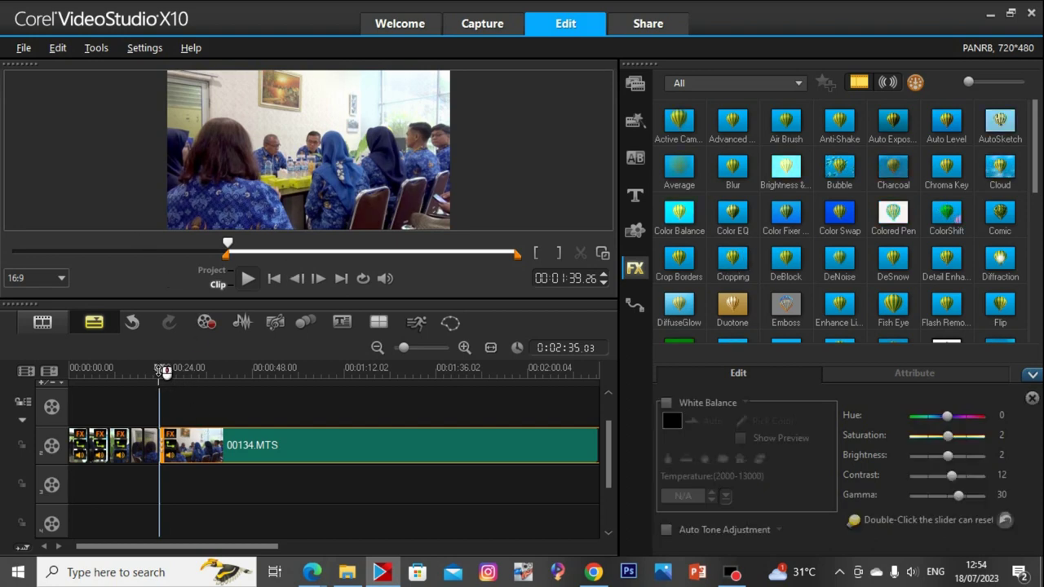
Play the transition from 00133.MTS into 00134.MTS, split 00134.MTS at 00:00:31.18 and delete everything after the cut
drag(161, 371, 155, 371)
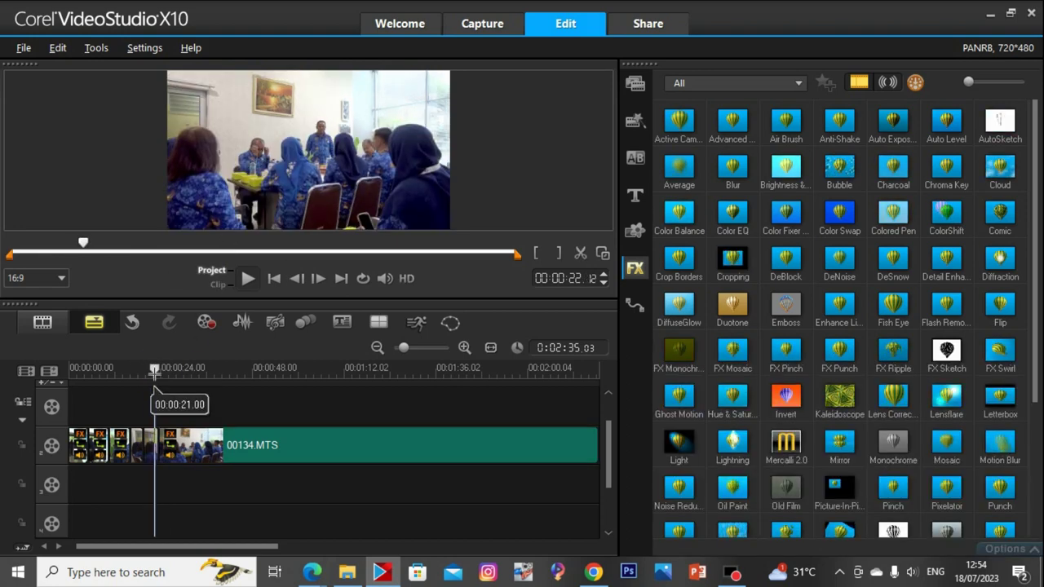
key(space)
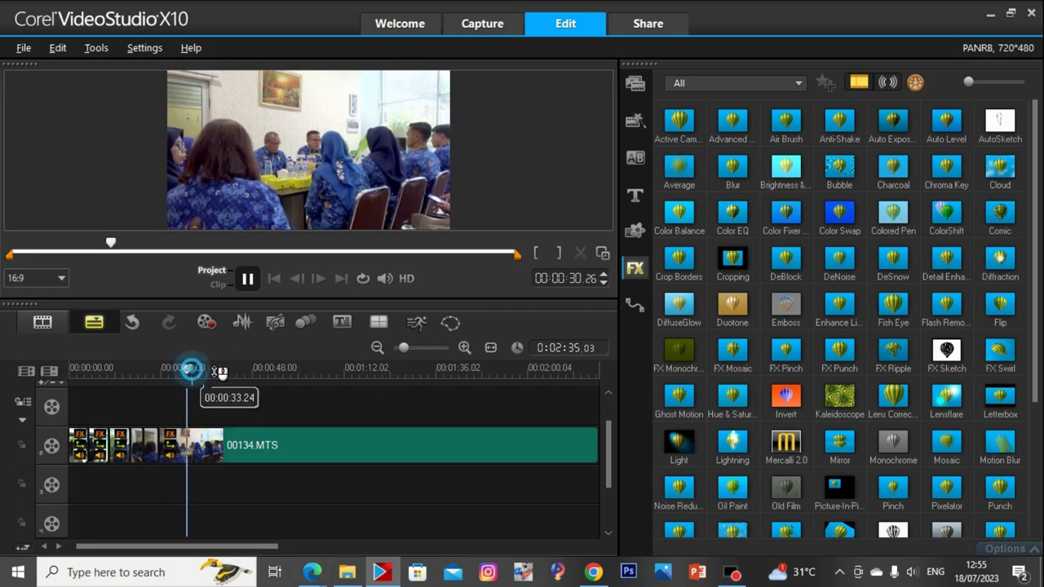
key(space)
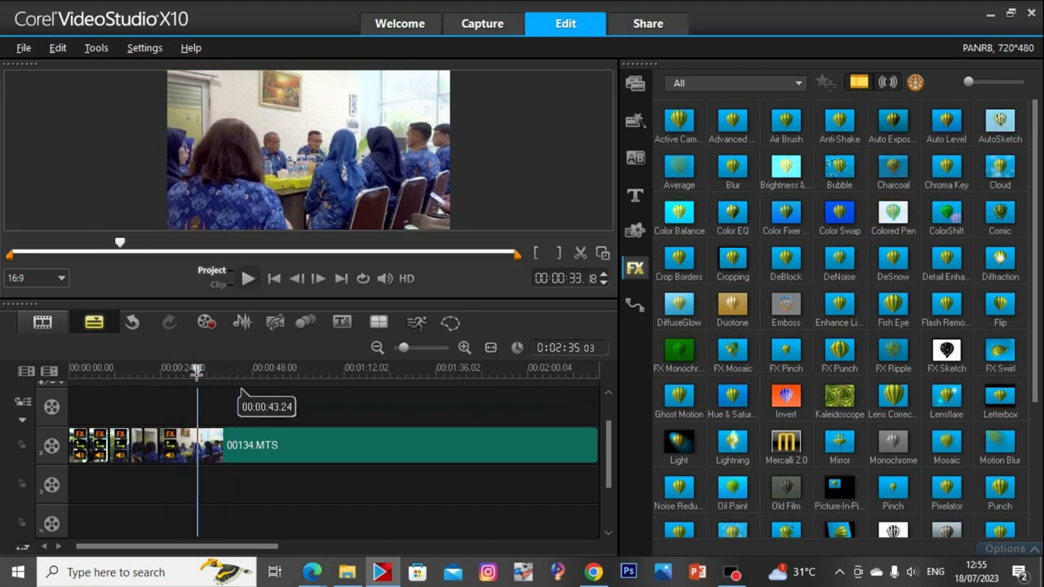
mouse_move(190, 380)
mouse_down()
mouse_move(211, 392)
mouse_move(189, 381)
mouse_up()
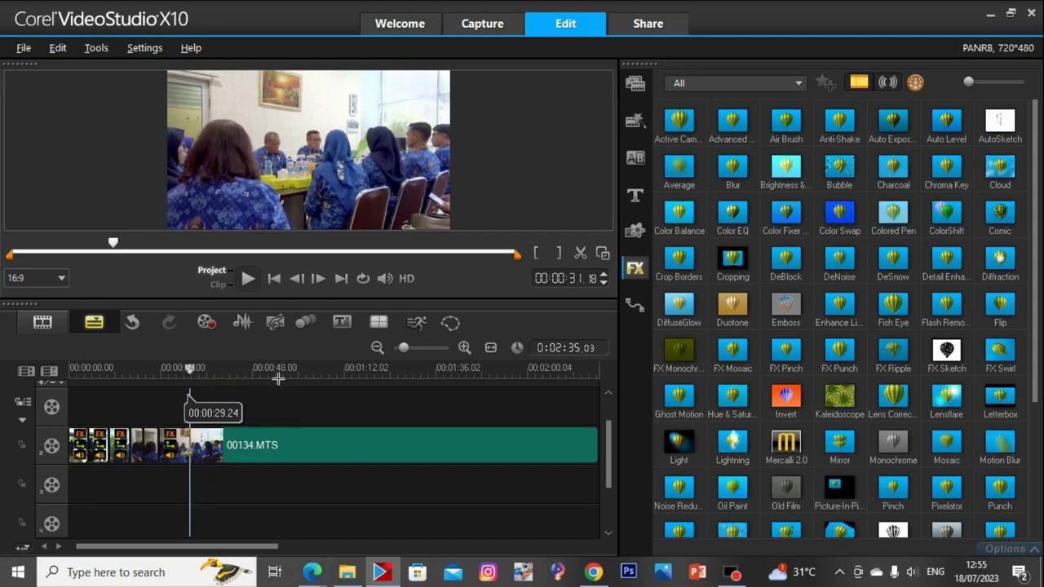
click(315, 442)
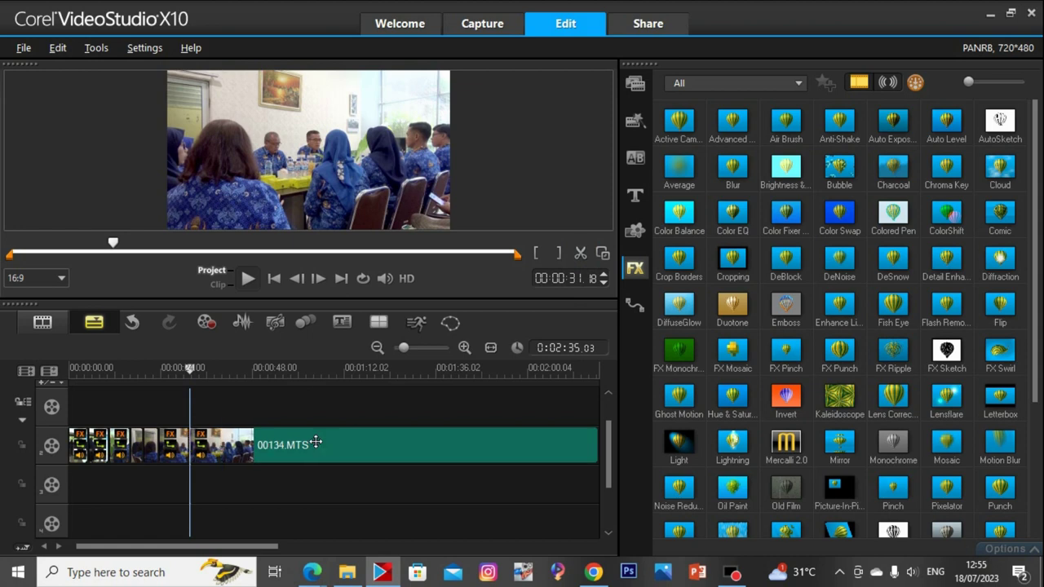
key(Delete)
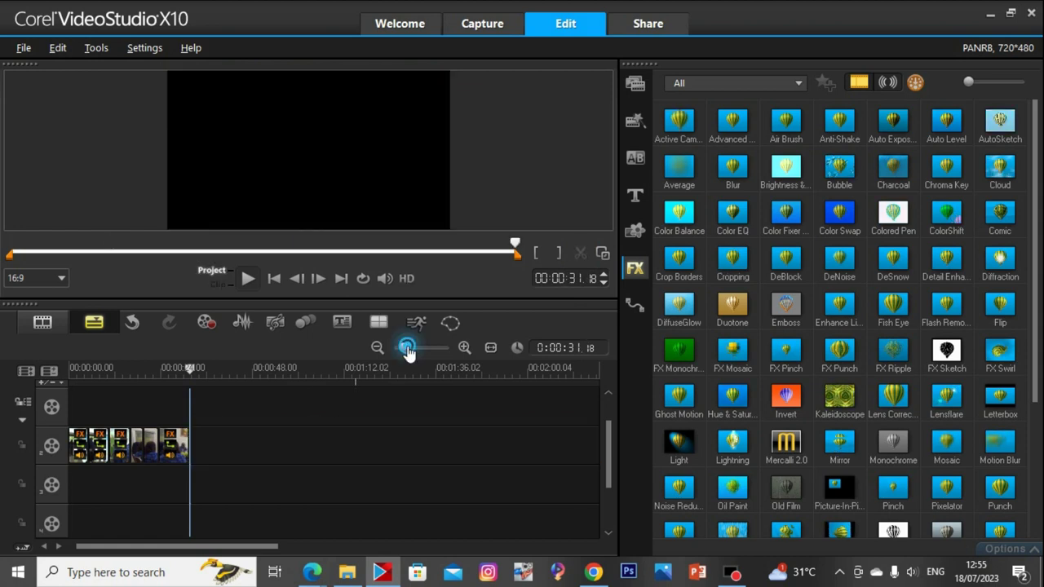
Play the project from 00:00:19.26 and again from an earlier point to review the sequence into 00134.MTS
drag(408, 350, 426, 349)
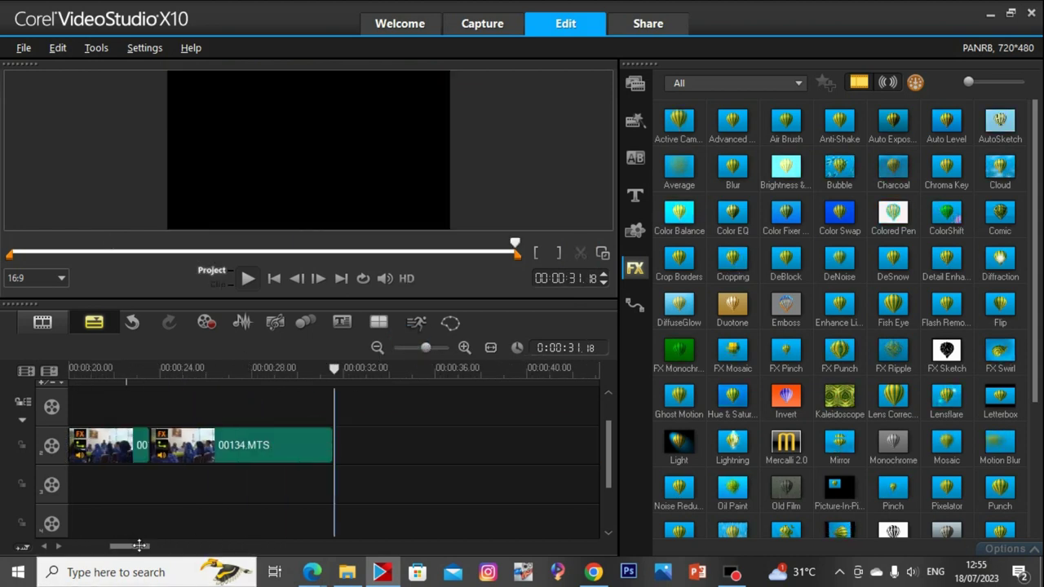
drag(140, 546, 115, 545)
drag(426, 349, 421, 351)
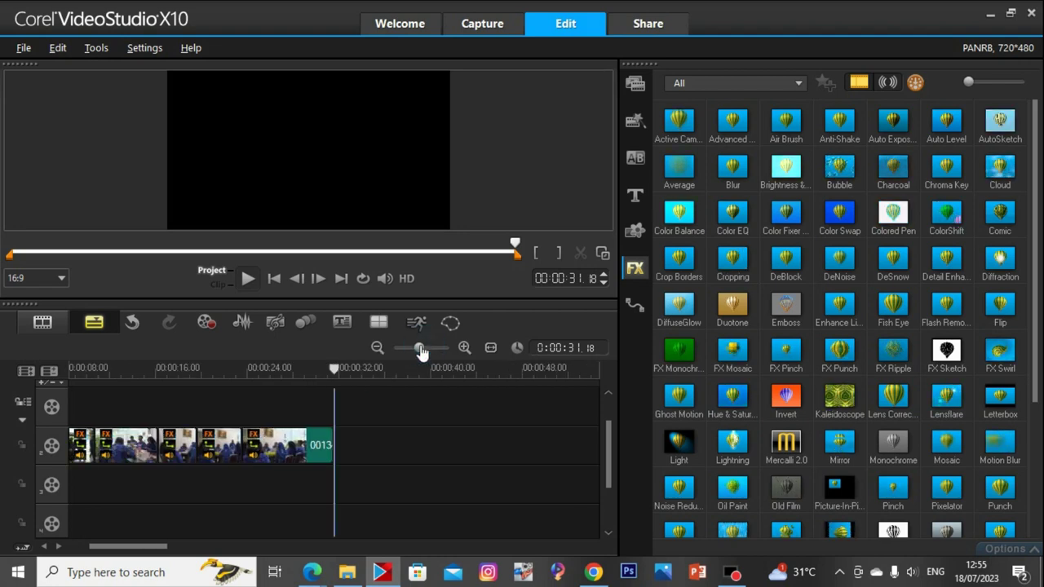
click(201, 369)
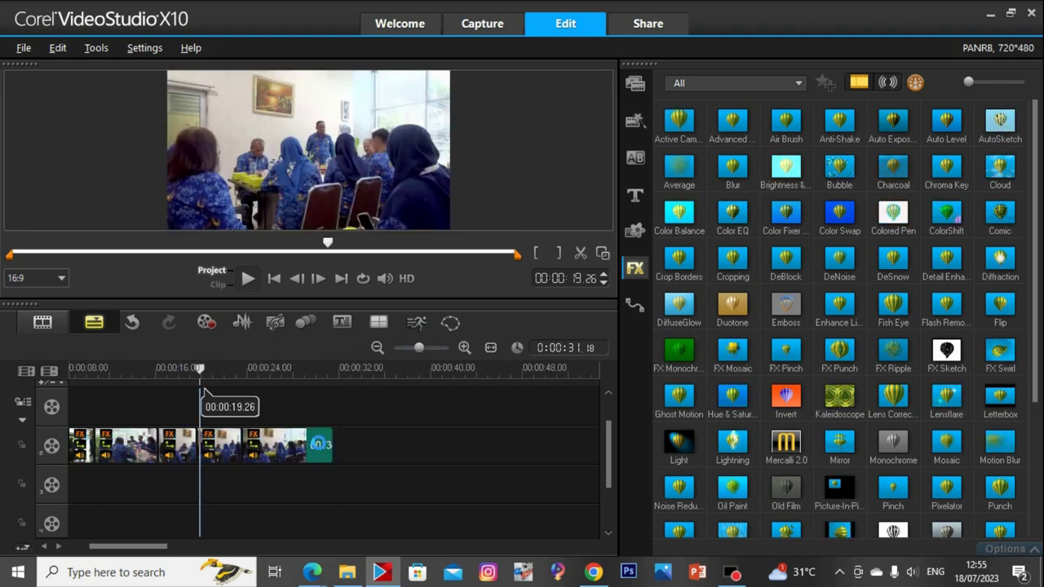
key(space)
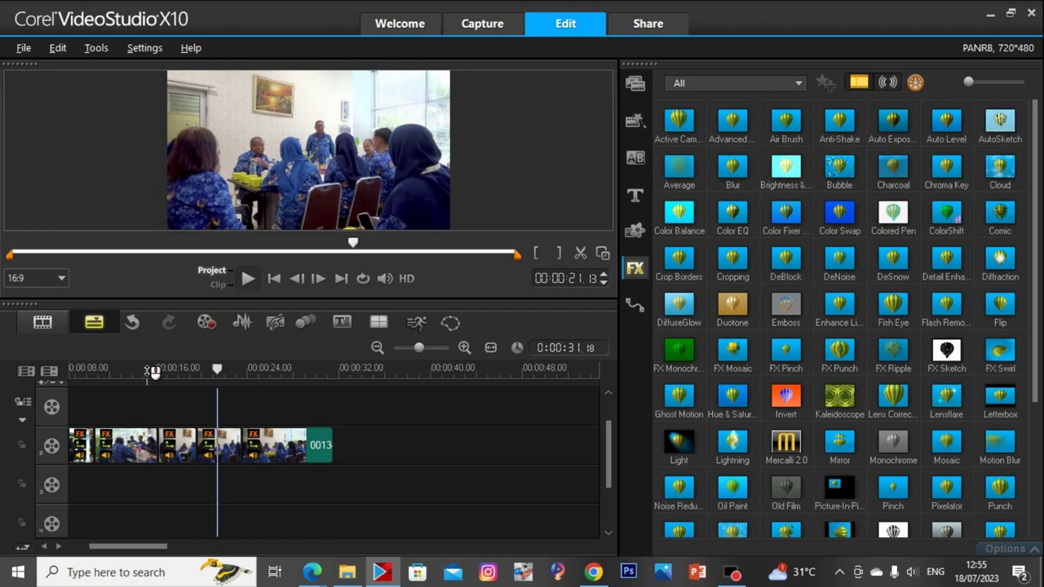
drag(152, 372, 137, 371)
key(space)
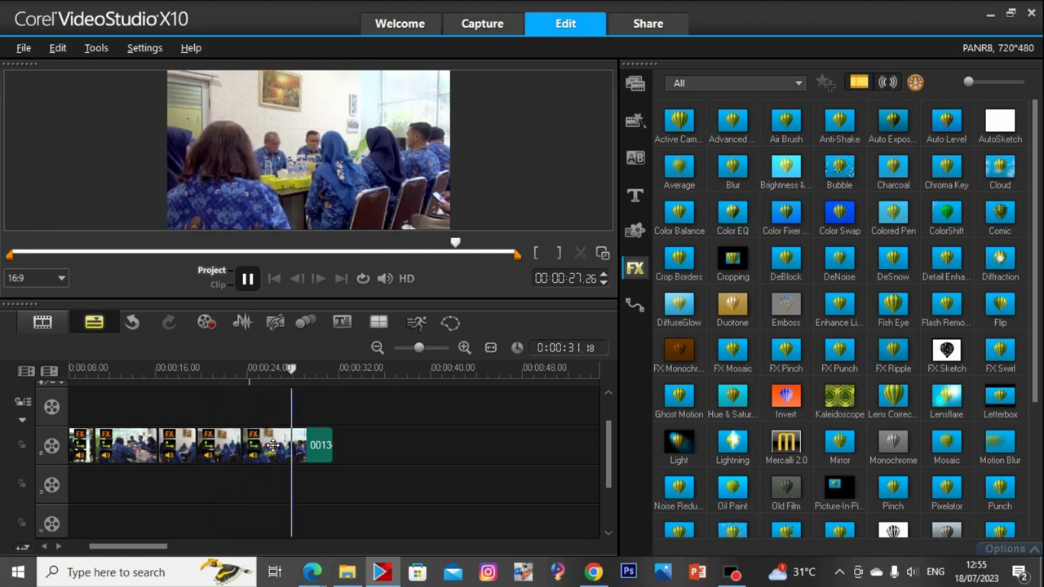
Move 00134.MTS further along the overlay track, extend the end of 00133.MTS up to it and play the lengthened section
drag(272, 445, 371, 447)
click(239, 445)
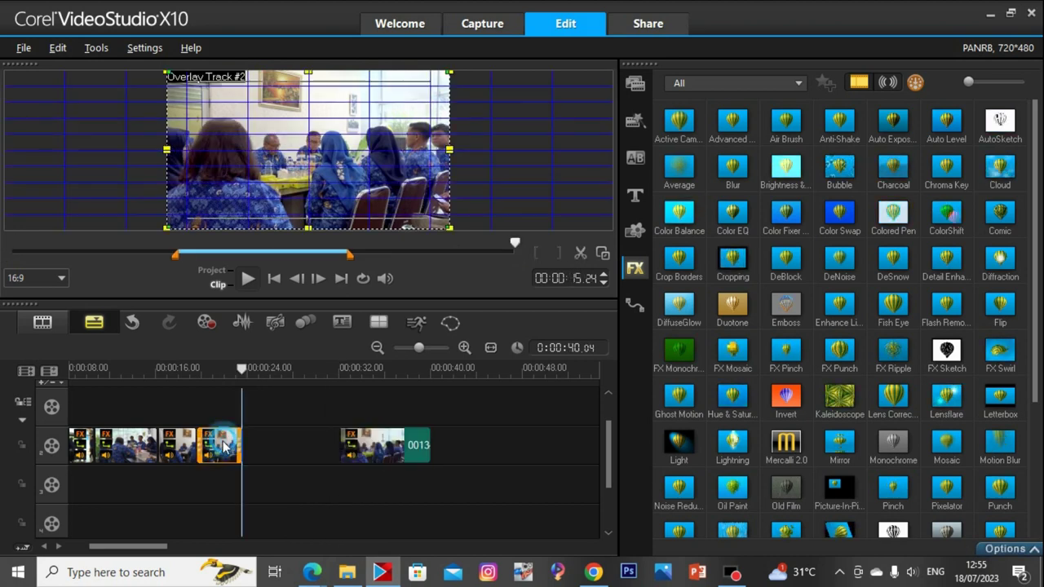
drag(243, 442, 312, 414)
key(space)
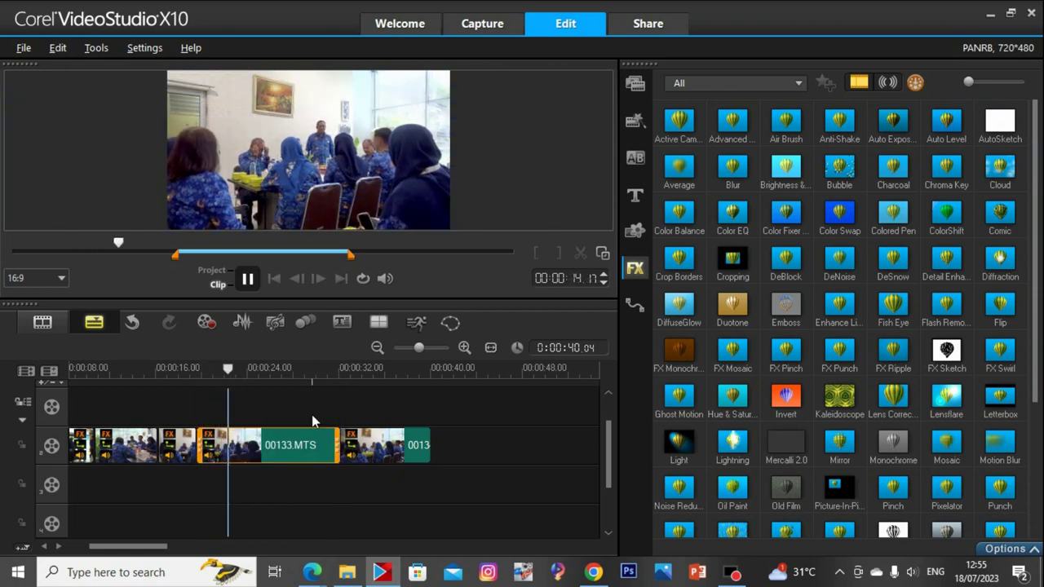
click(322, 374)
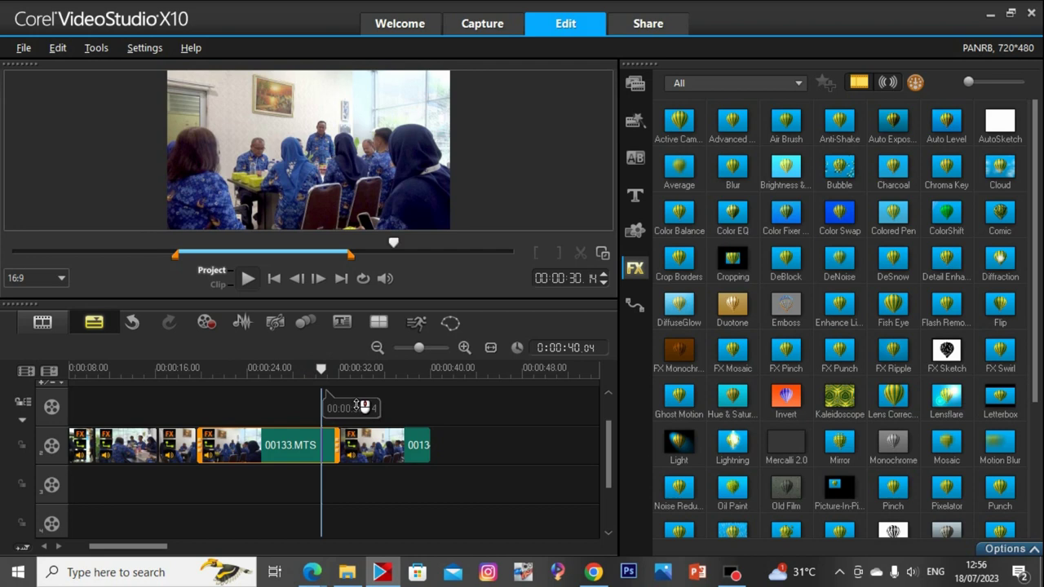
key(space)
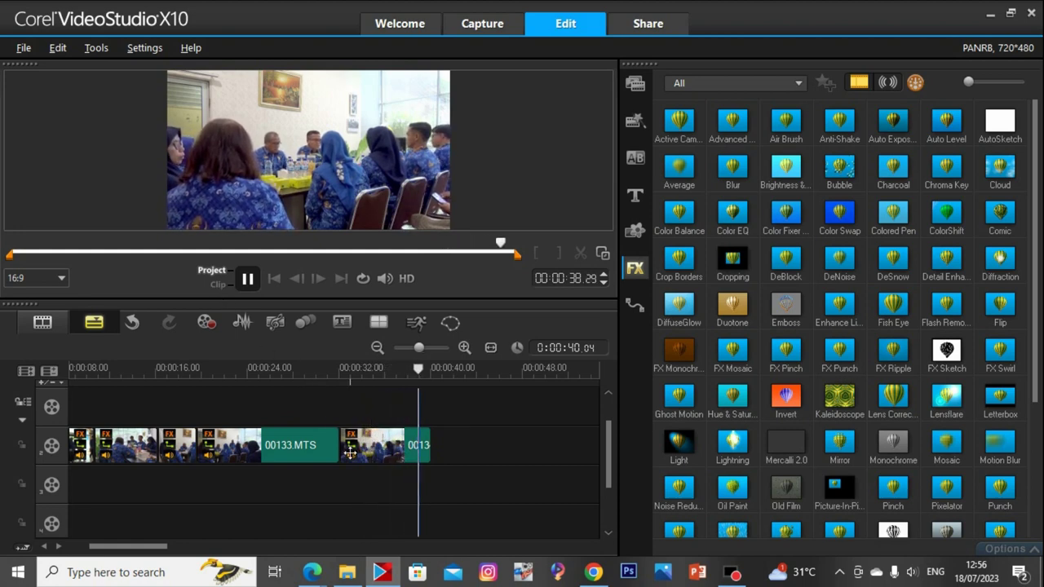
Switch to the PANRB folder, play video 00136, skim through it to near its end and close the player
click(393, 574)
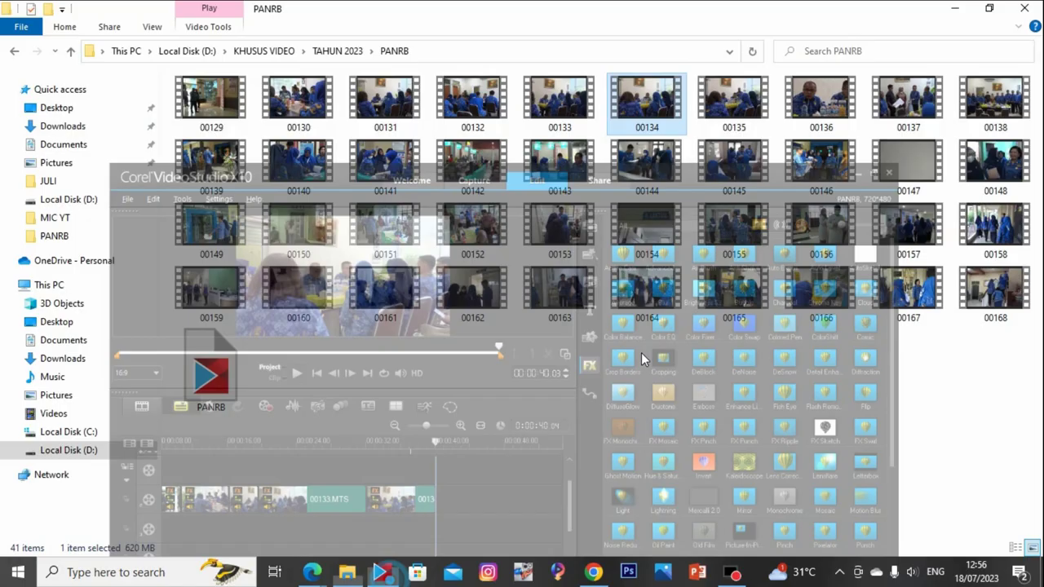
double_click(820, 100)
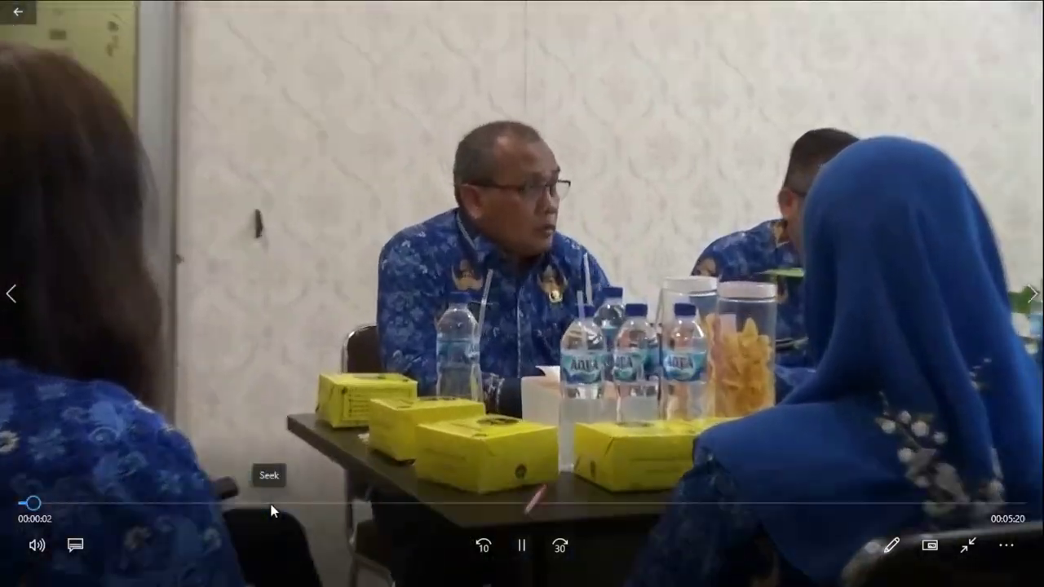
click(270, 503)
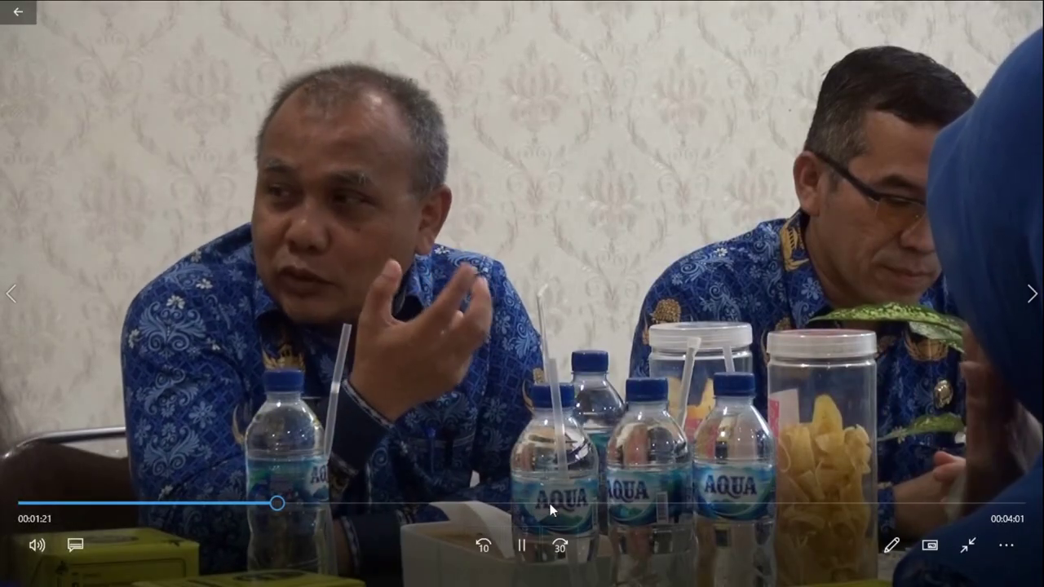
click(563, 503)
click(818, 503)
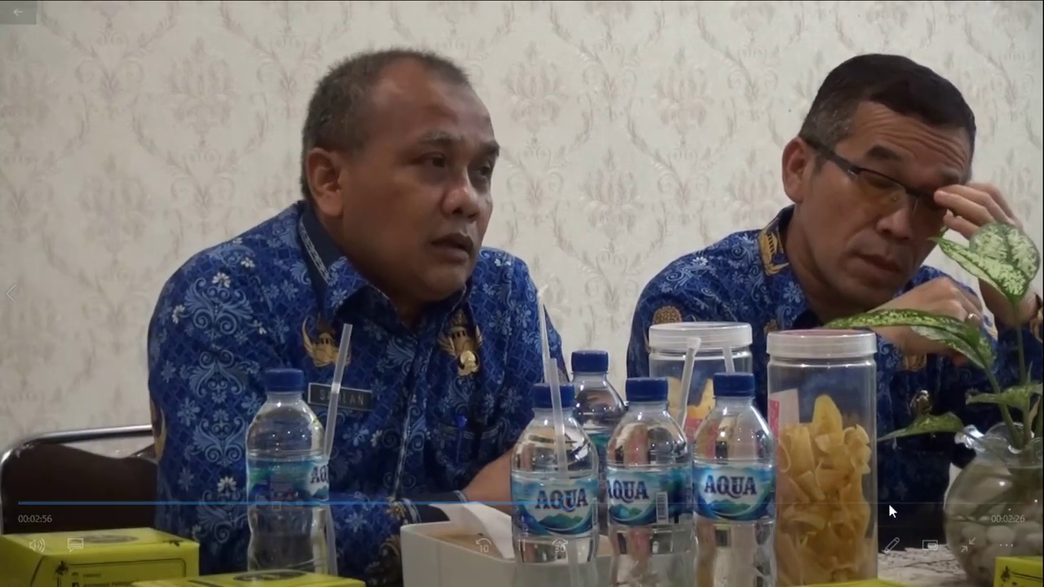
click(844, 503)
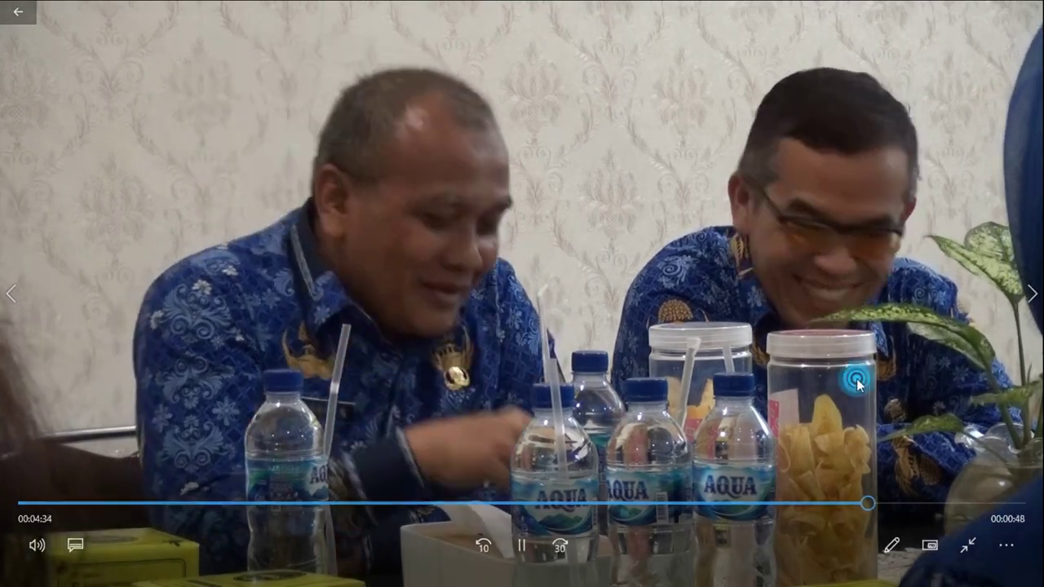
click(967, 545)
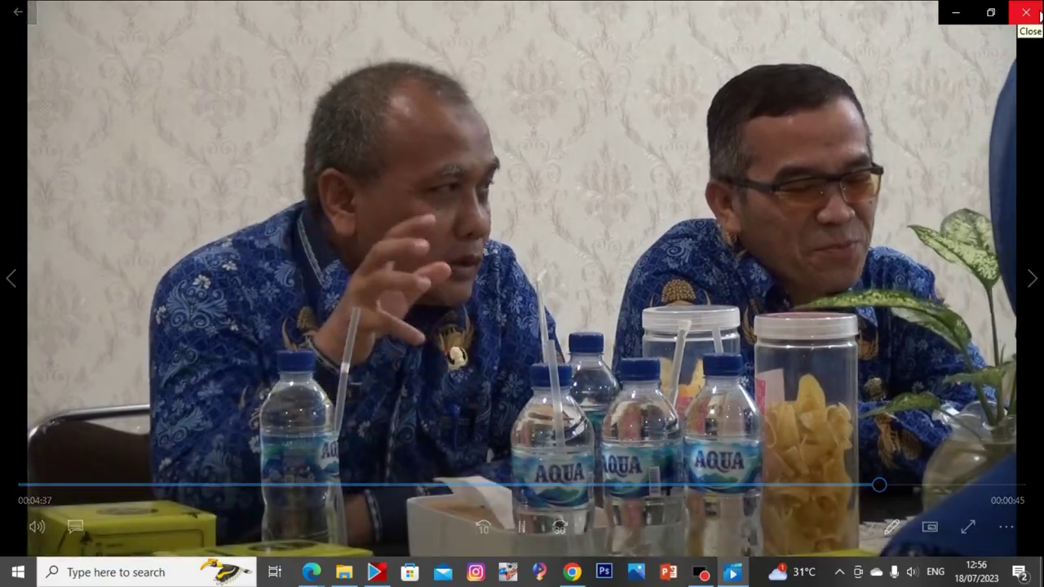
click(1026, 11)
Add 00136 to the overlay track directly after the last clip and enlarge it to fill the frame's height
drag(825, 107, 532, 459)
right_click(258, 145)
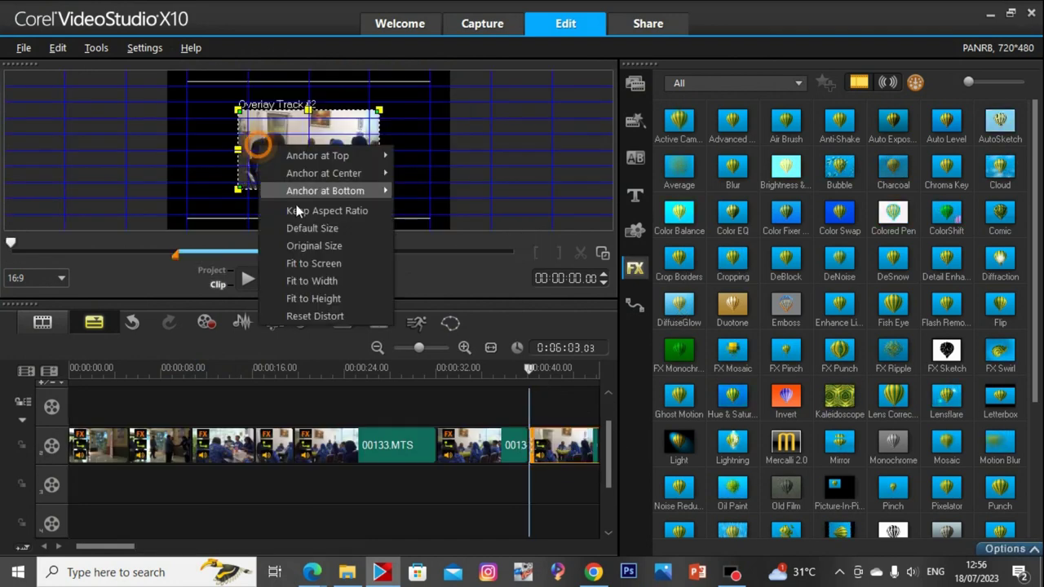
click(293, 297)
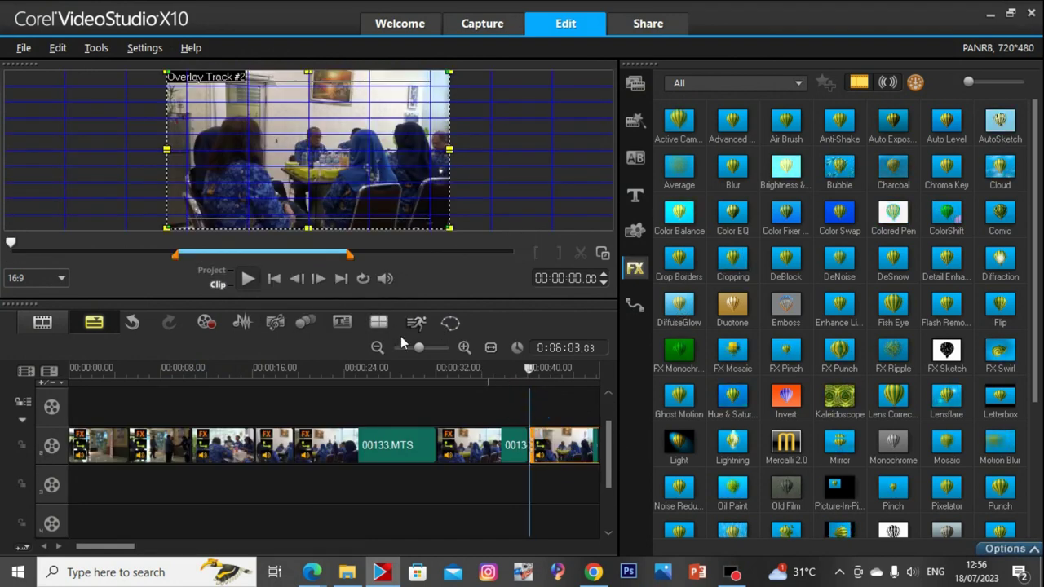
Check the color correction of 00134.MTS and give 00136.MTS the same saturation 2, brightness 2, contrast 12 and gamma 30
drag(418, 347, 403, 347)
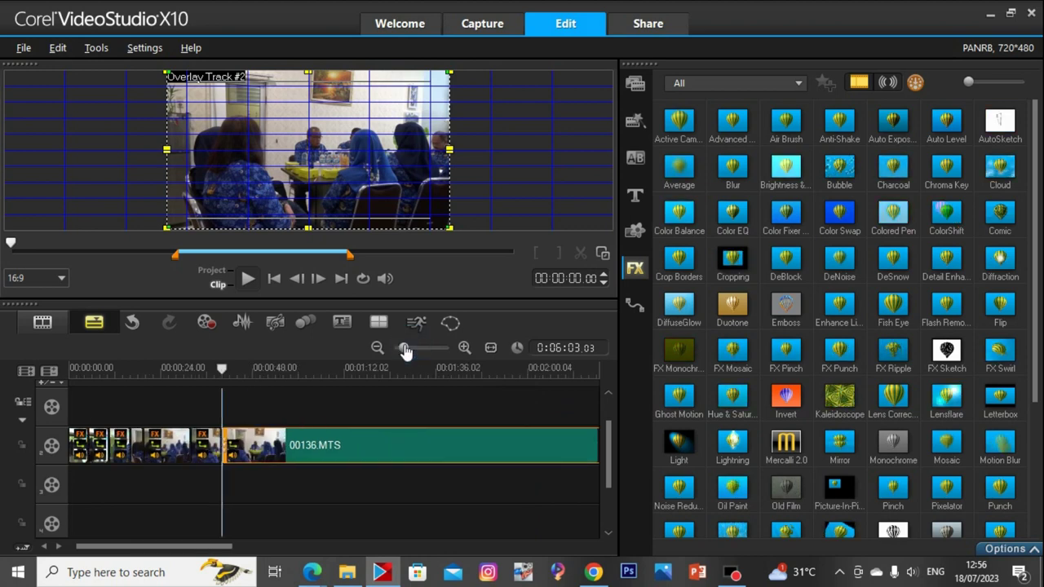
double_click(201, 448)
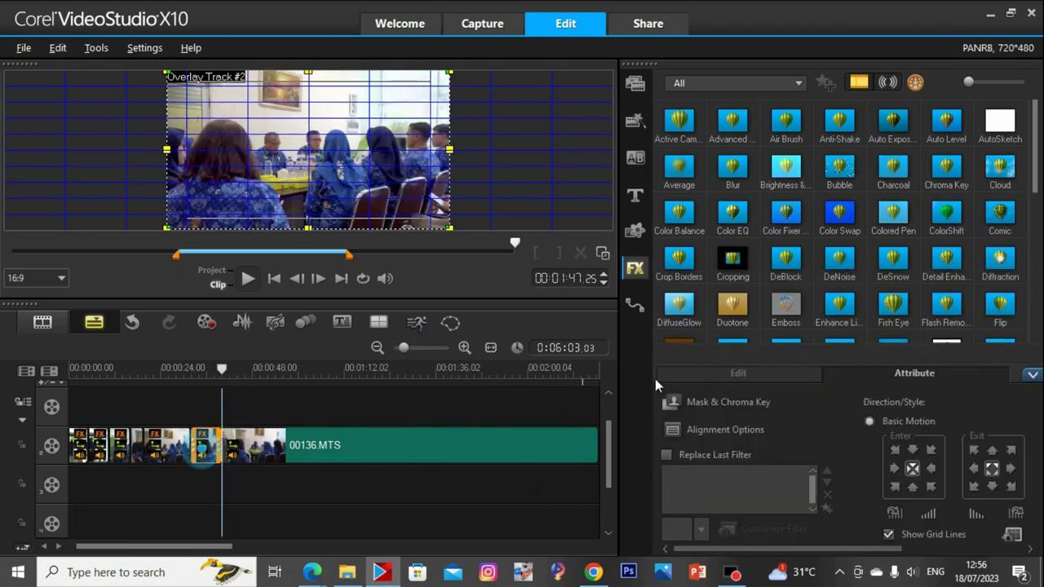
click(724, 465)
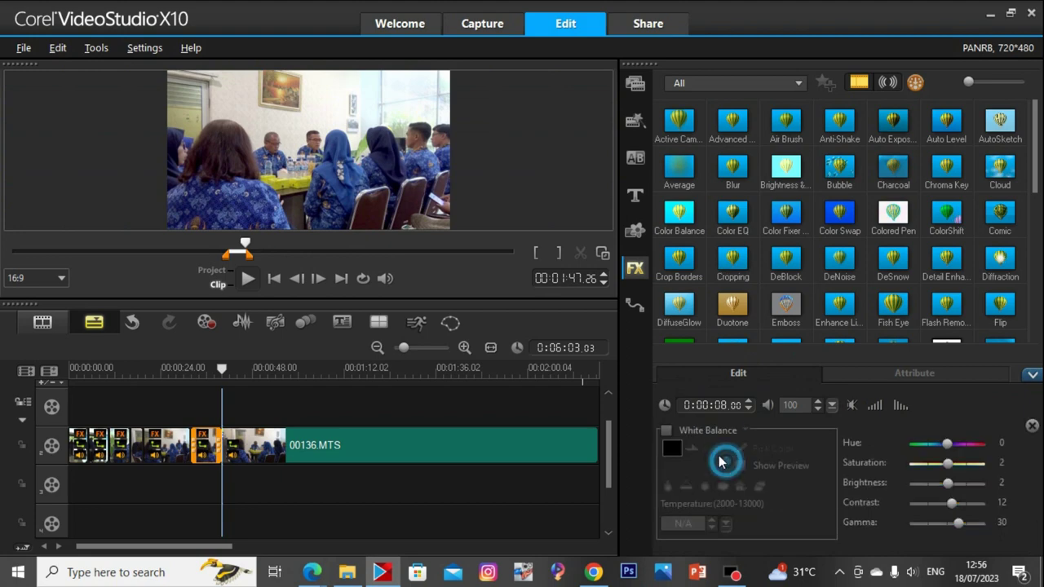
click(378, 445)
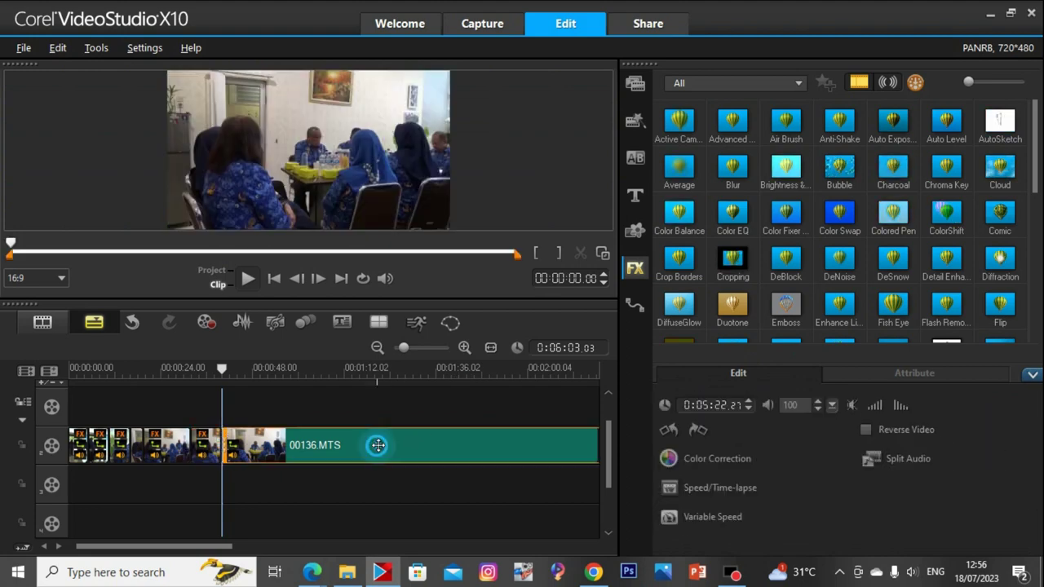
click(752, 459)
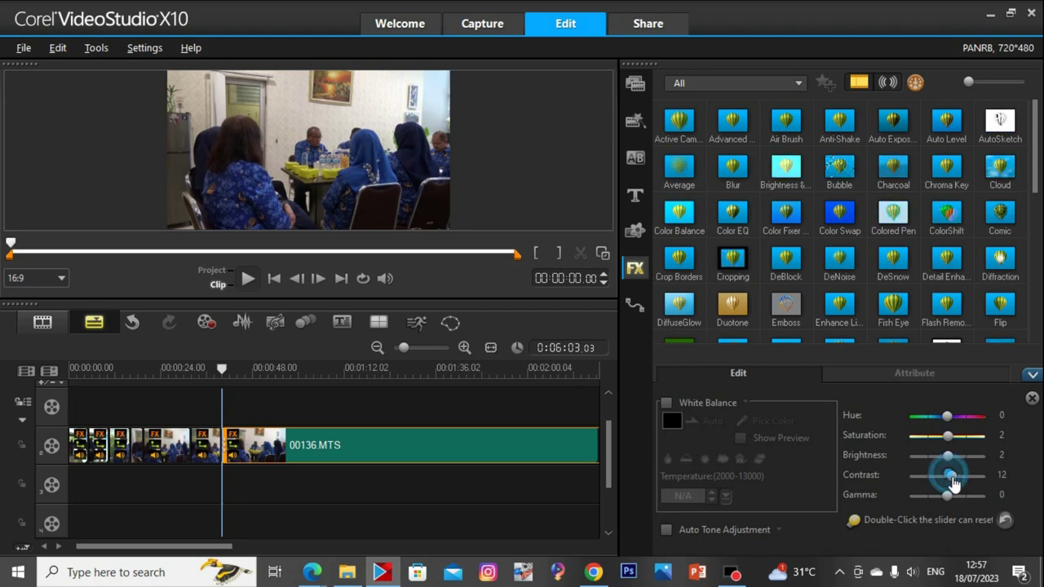
drag(949, 496, 956, 497)
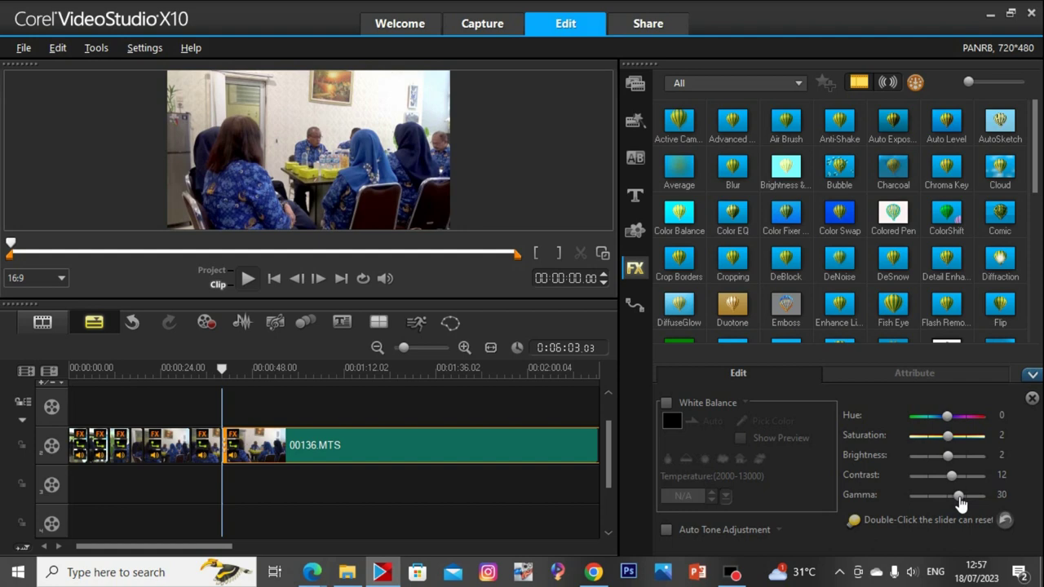
Scrub through 00136.MTS to find the section worth keeping and split the clip at 00:05:20.10
click(226, 371)
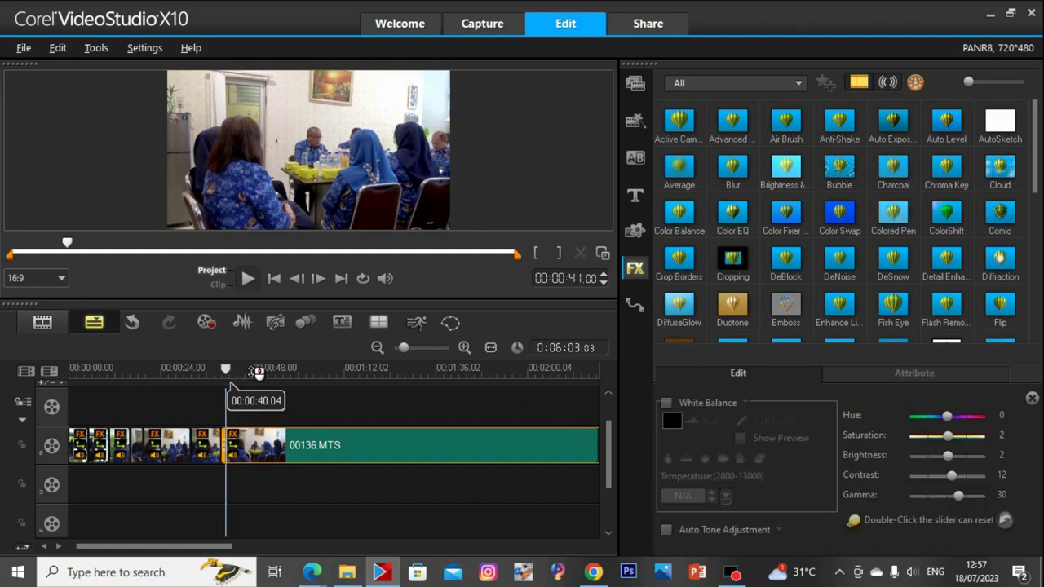
drag(257, 373, 352, 368)
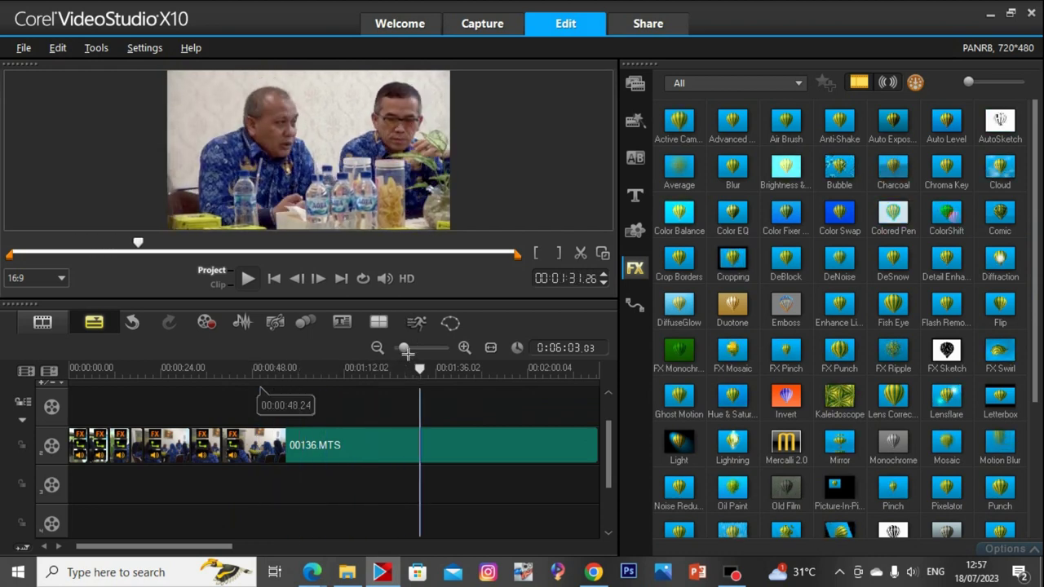
drag(405, 348, 396, 349)
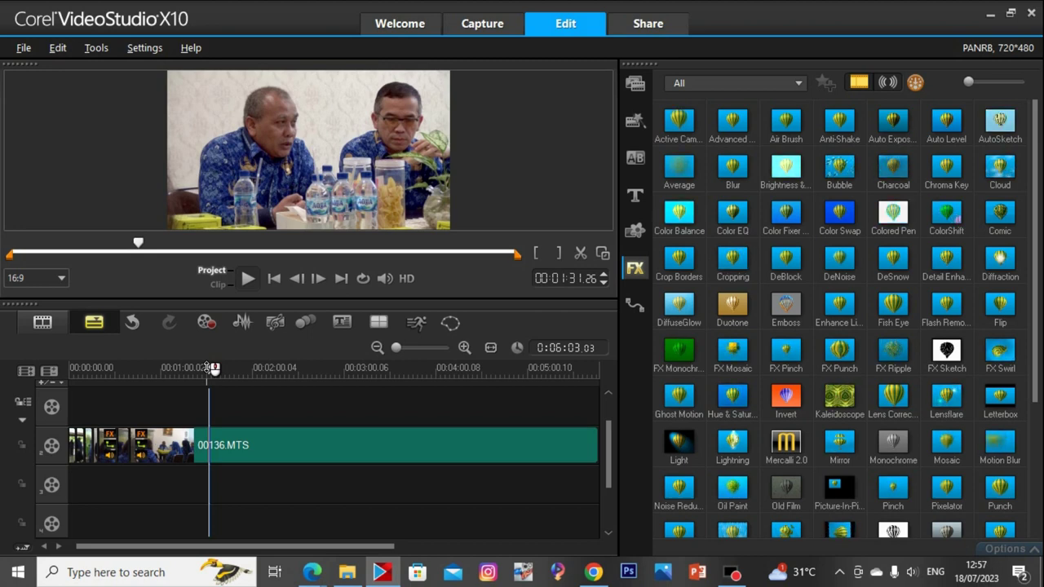
drag(211, 367, 541, 368)
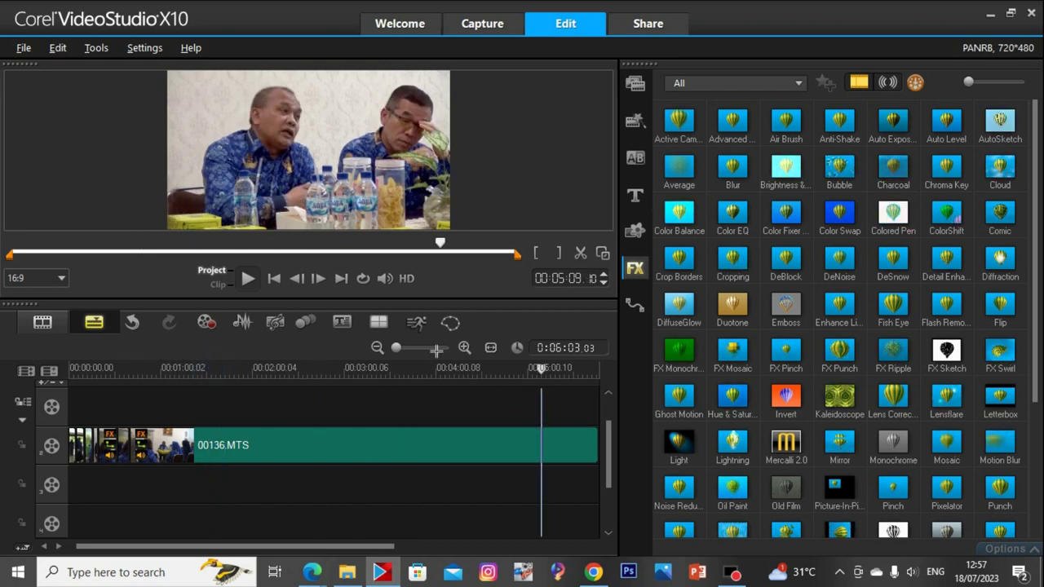
drag(397, 348, 392, 347)
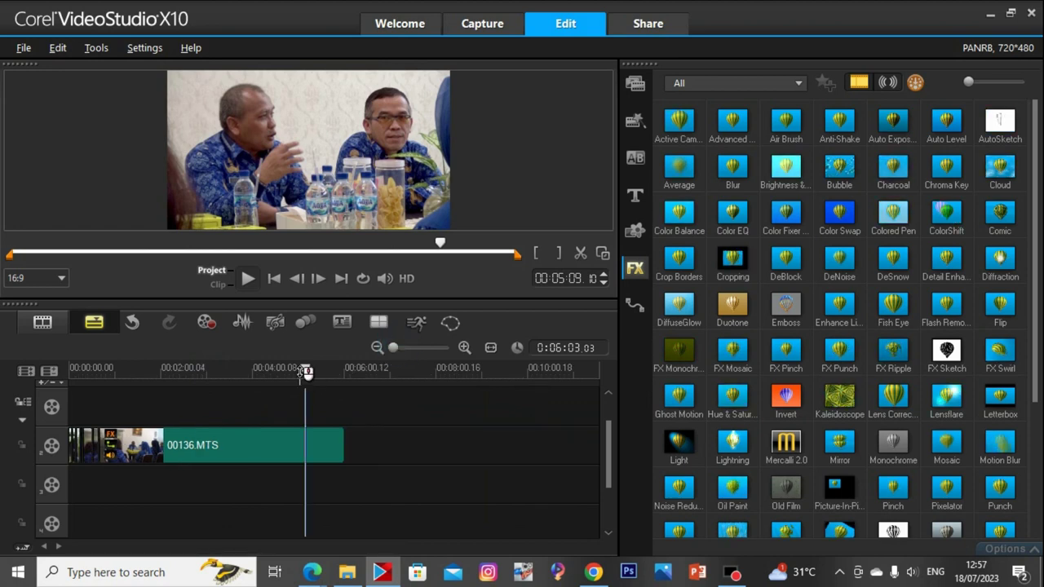
drag(305, 372, 315, 393)
click(325, 437)
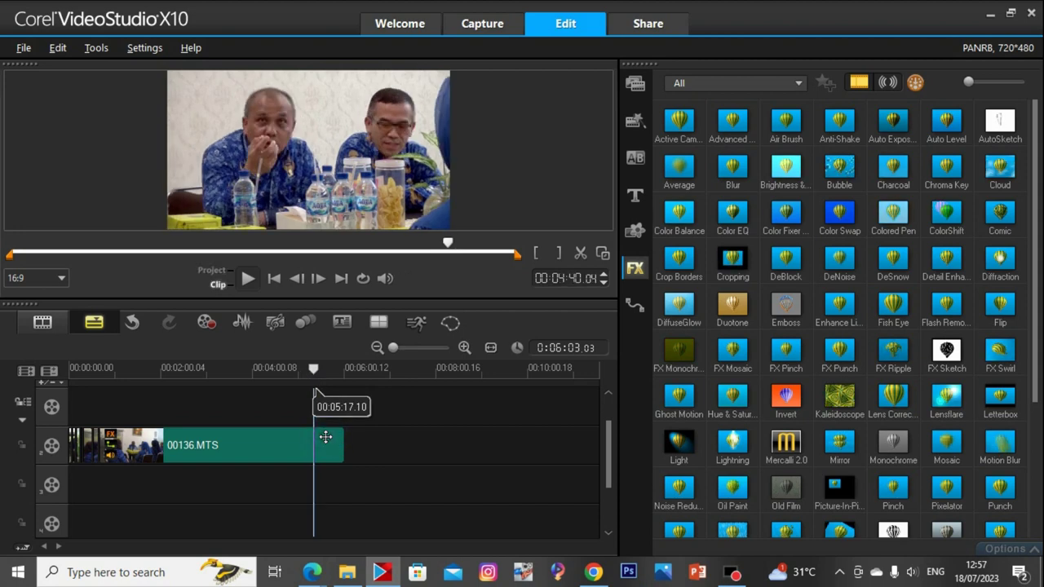
click(303, 445)
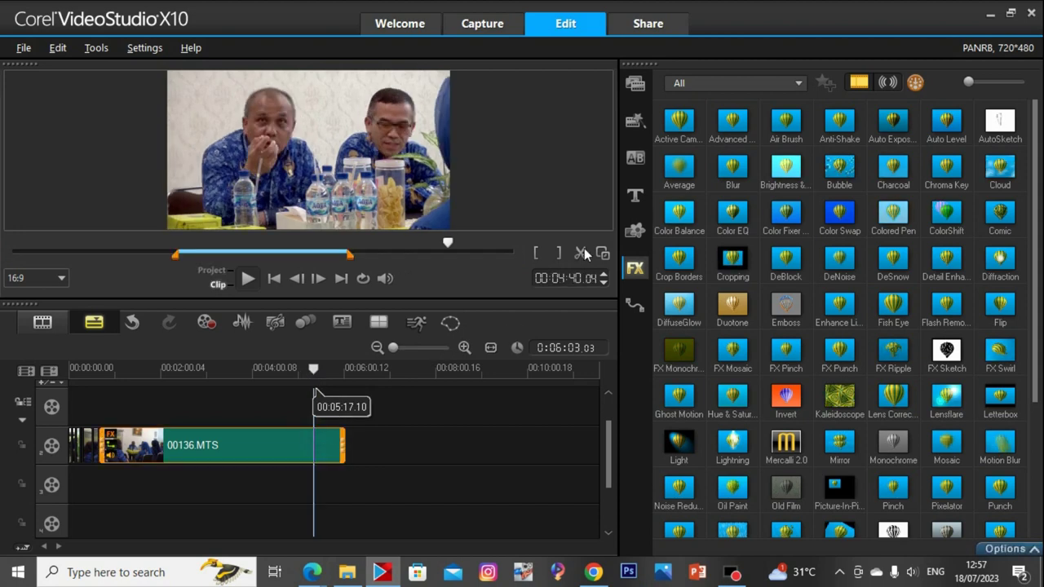
key(s)
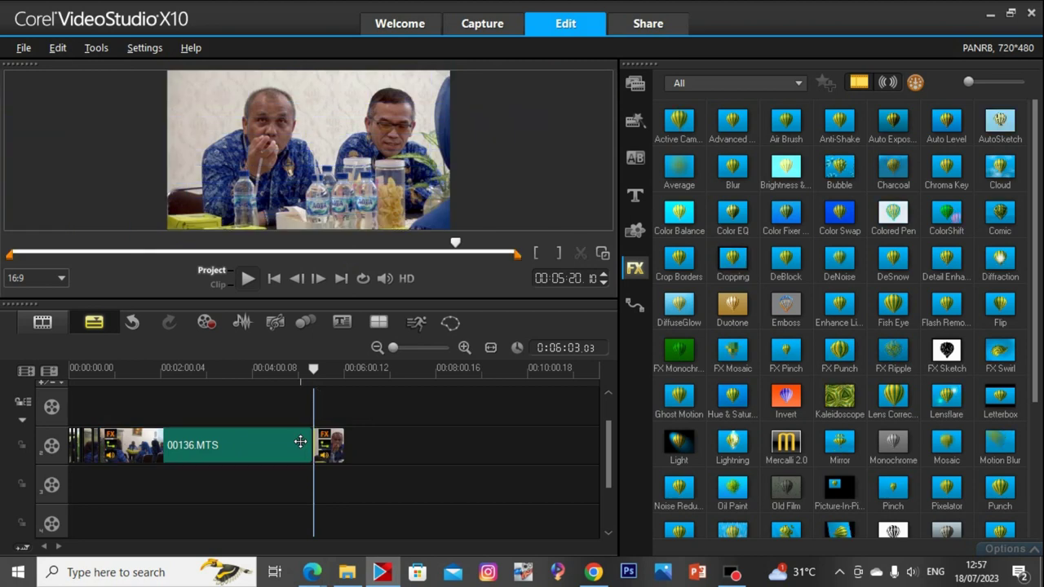
Delete the part of 00136.MTS before the cut and move the remaining piece to 00:00:40.04, directly after 00134.MTS
click(300, 442)
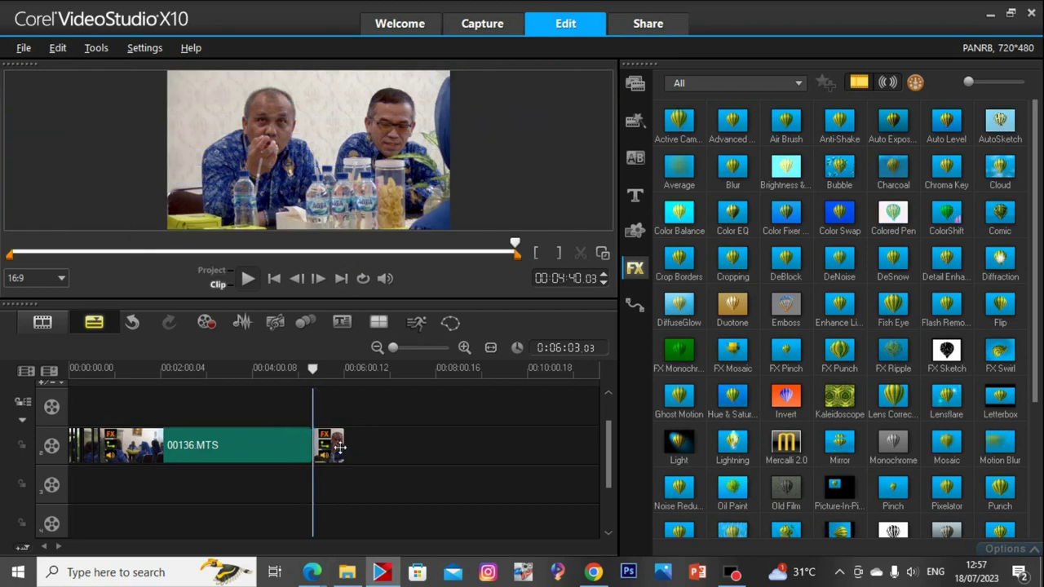
click(308, 445)
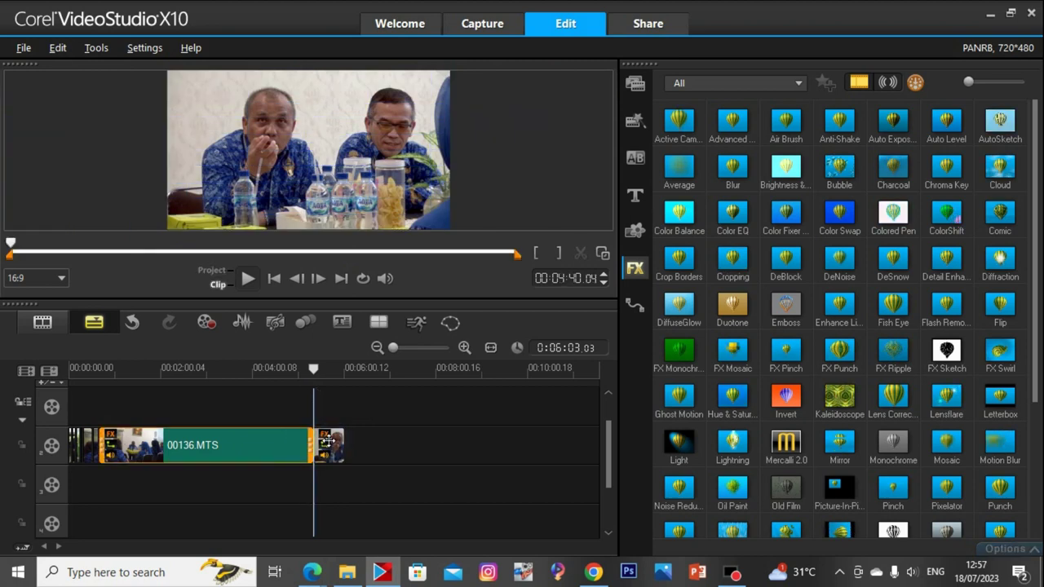
key(Delete)
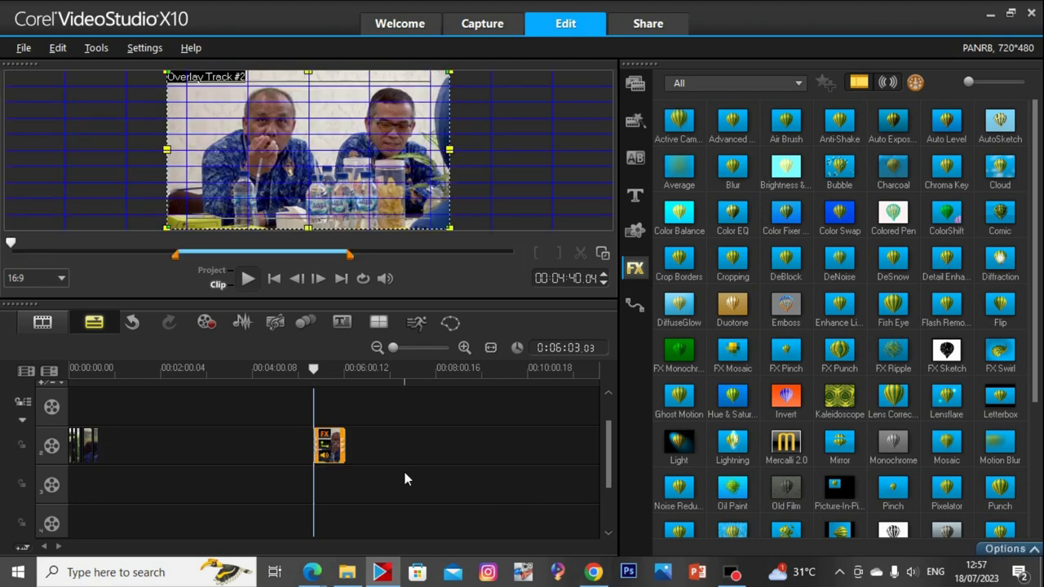
drag(329, 446, 115, 484)
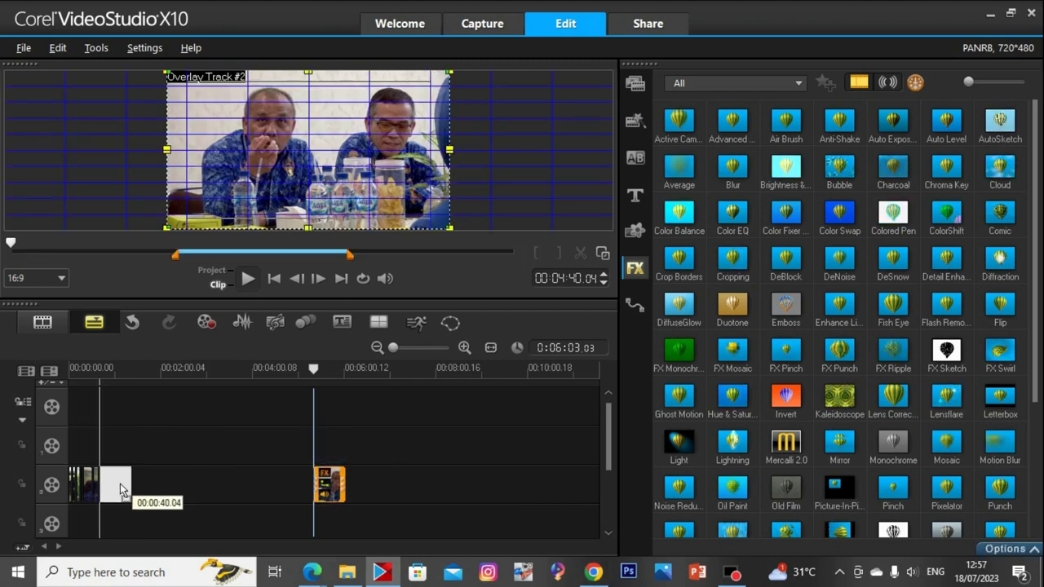
Play the transition from 00134.MTS into 00136.MTS starting at 00:00:39.24, and play the last seconds of 00136.MTS
drag(393, 348, 423, 349)
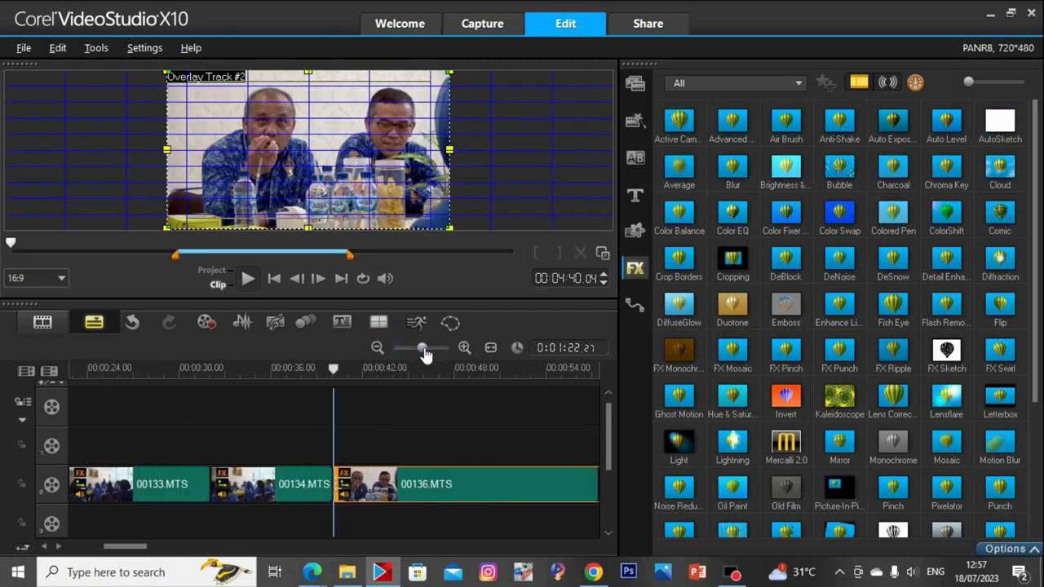
click(330, 371)
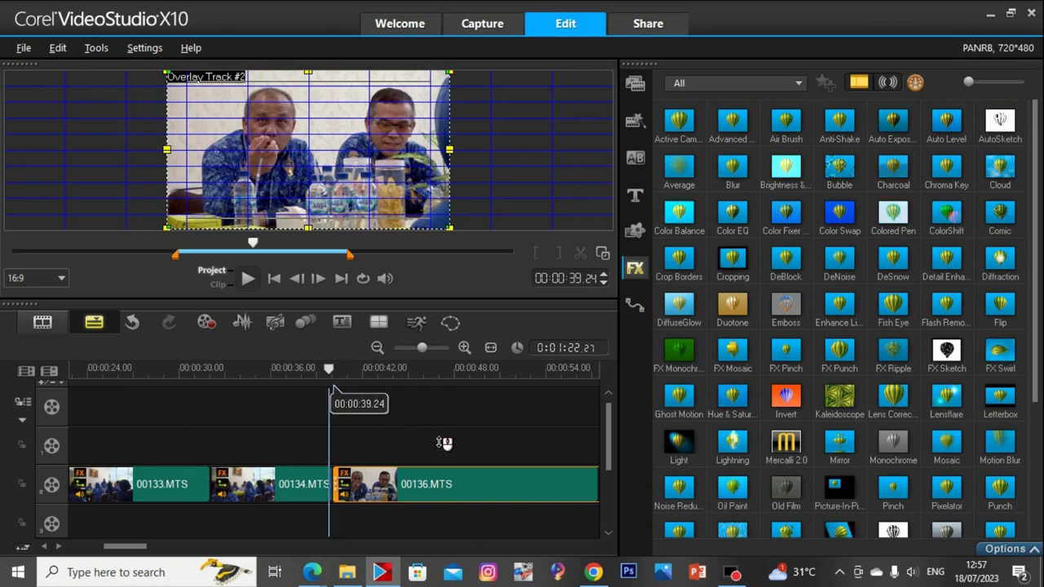
key(space)
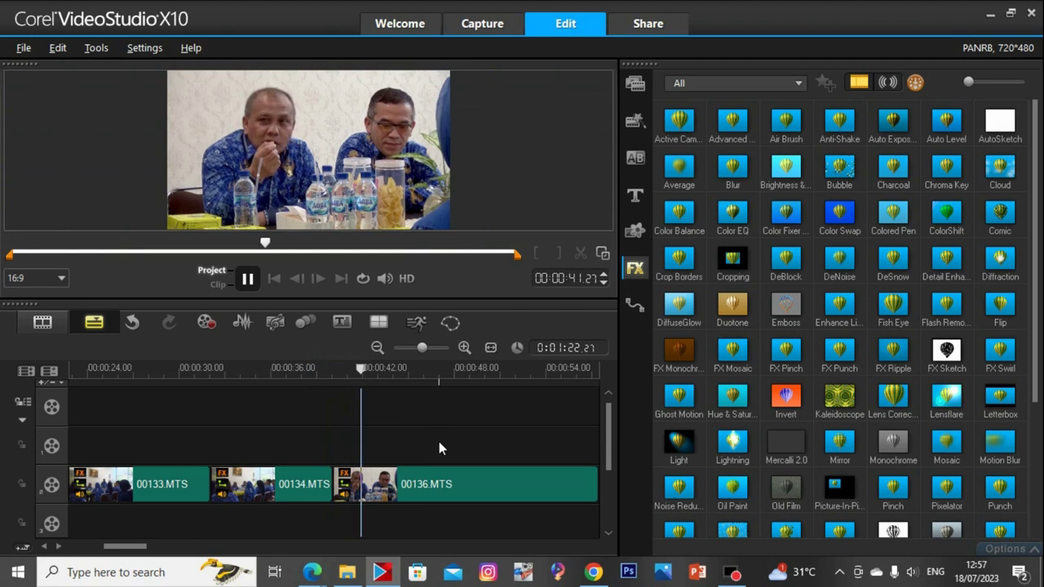
click(246, 278)
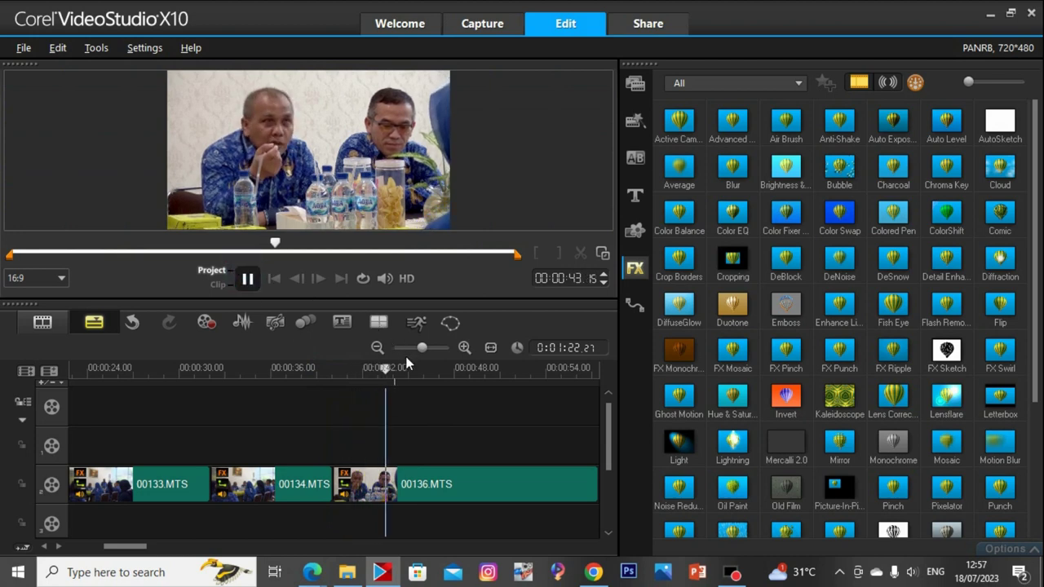
drag(421, 349, 408, 349)
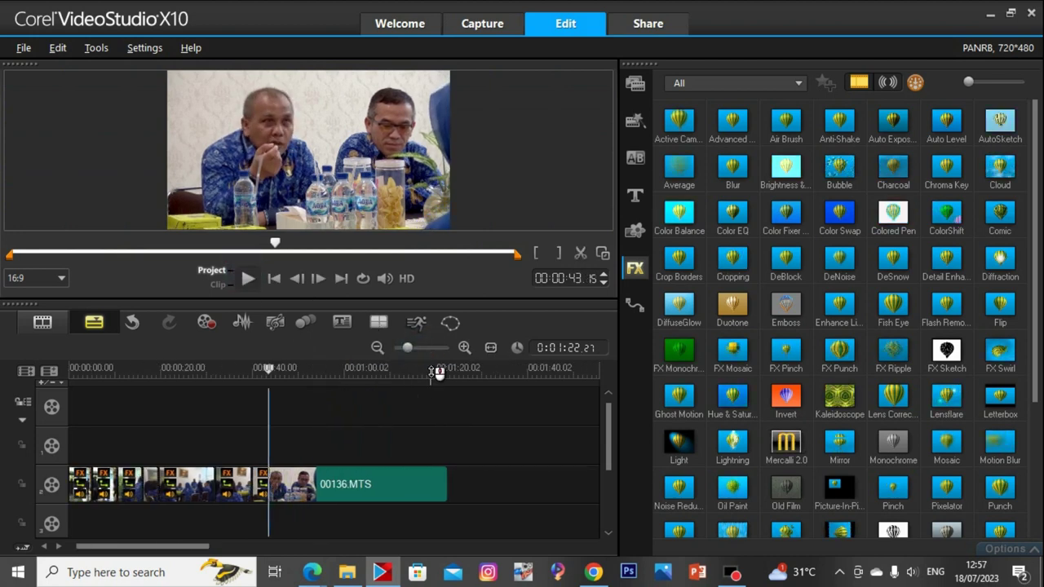
click(432, 371)
key(space)
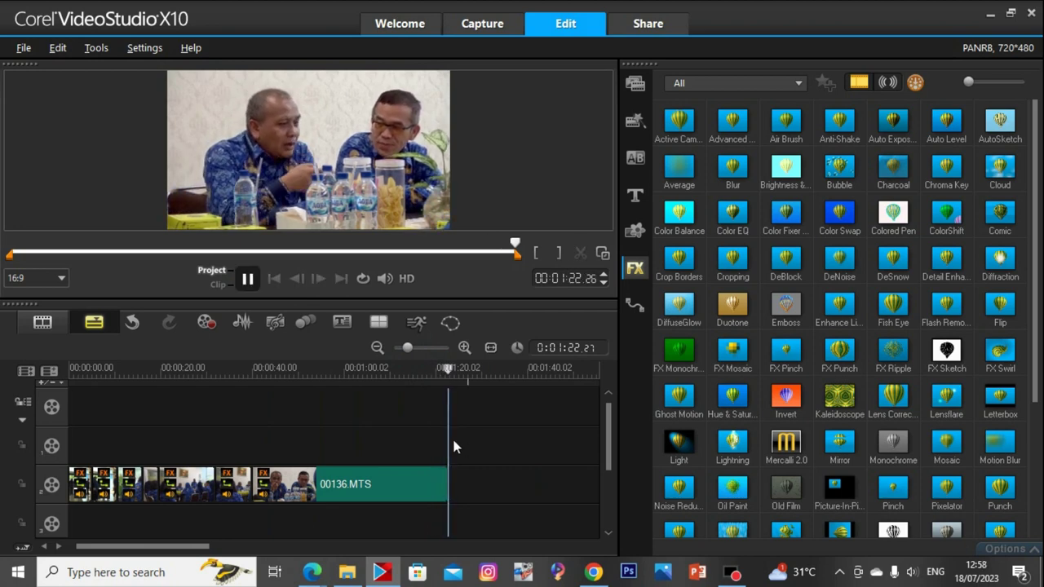
Switch to the PANRB folder and preview video 00137, skipping through to its last minute, and close the player
key(alt+Tab)
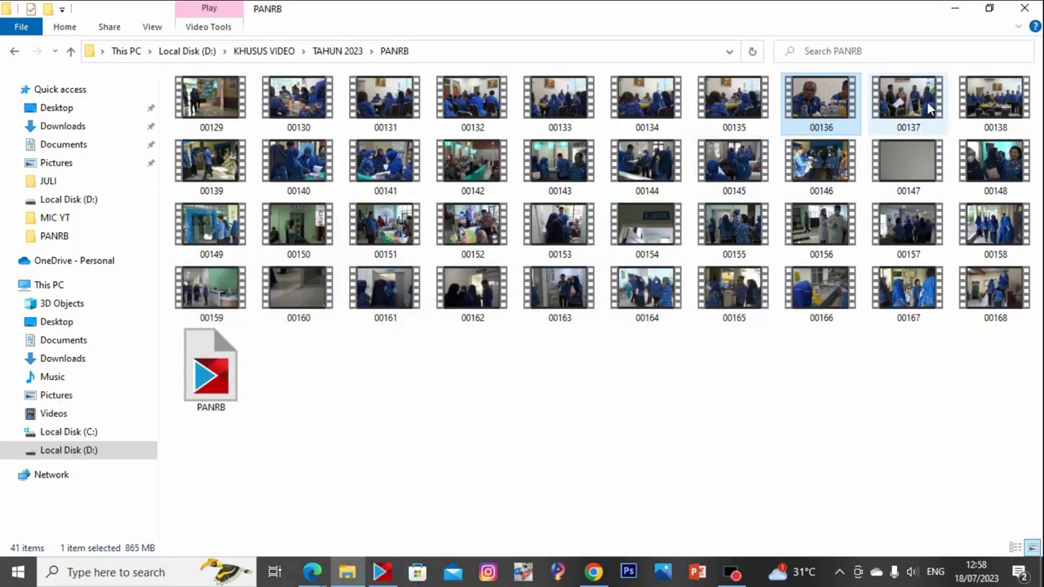
double_click(930, 109)
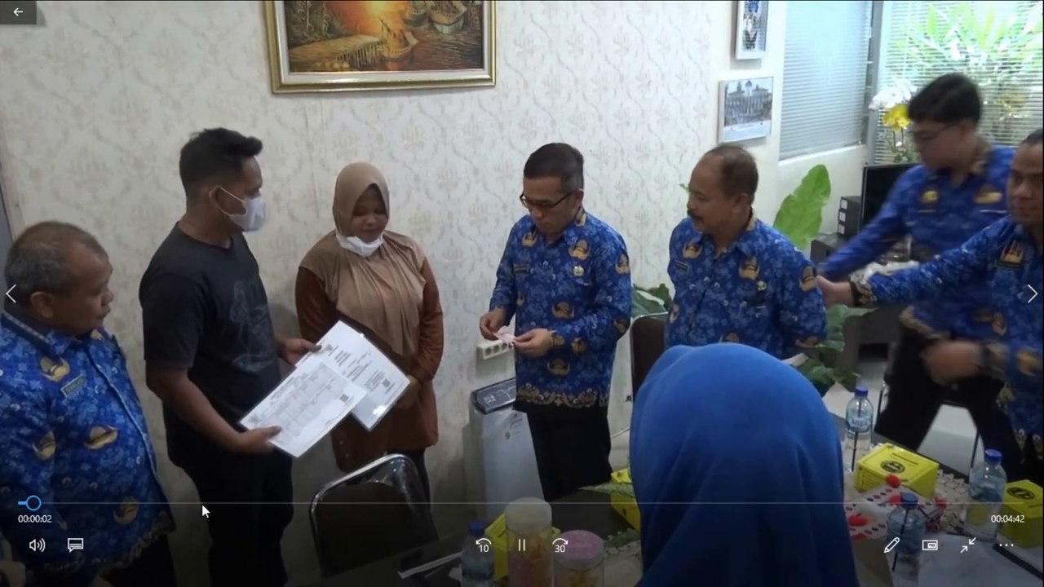
drag(202, 504, 845, 502)
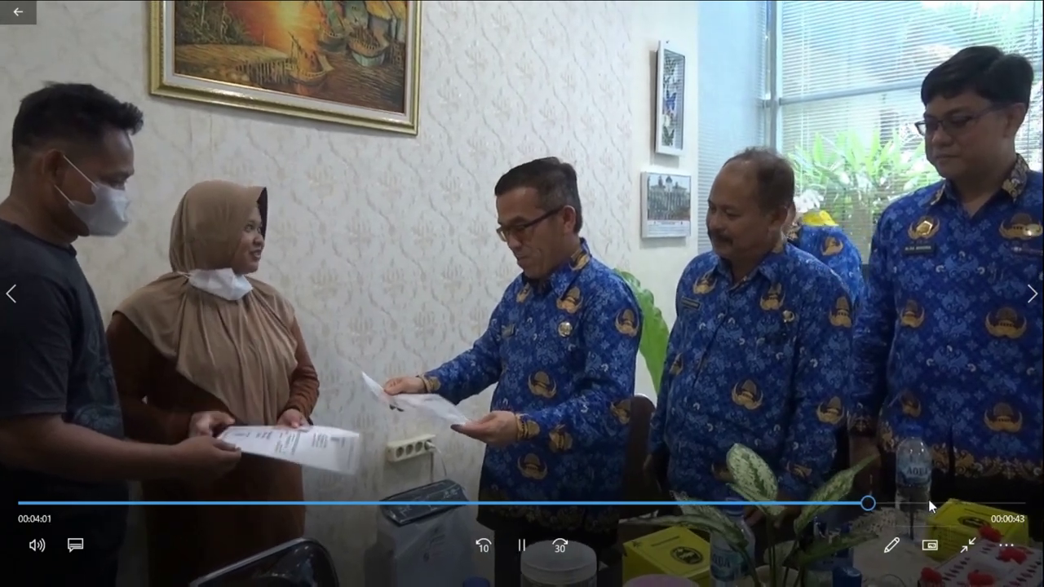
drag(928, 502, 995, 497)
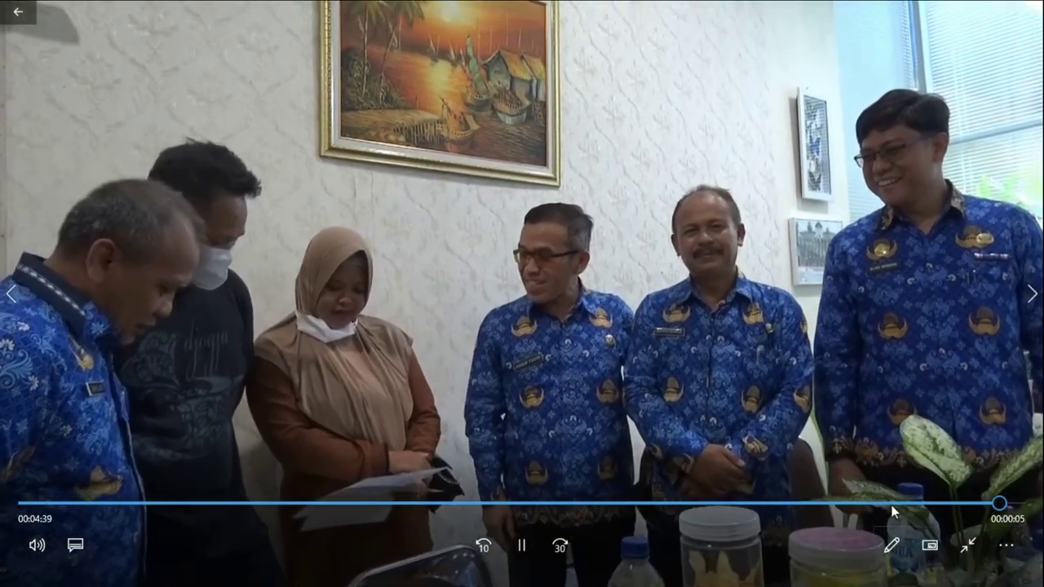
click(866, 503)
double_click(834, 391)
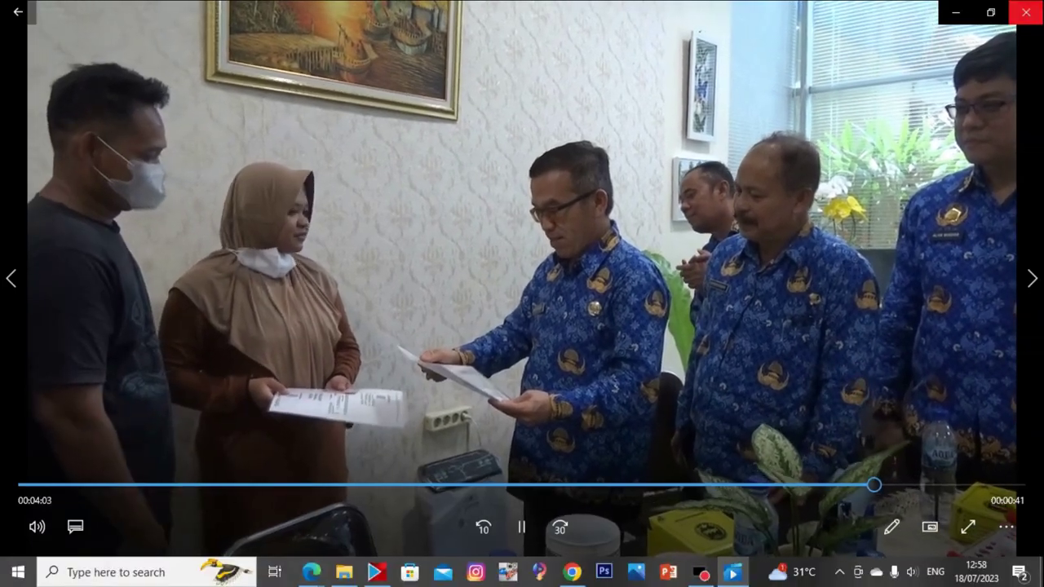
click(1025, 11)
Add 00137 to the overlay track directly after 00136.MTS and fit it to the full screen
drag(906, 102, 454, 449)
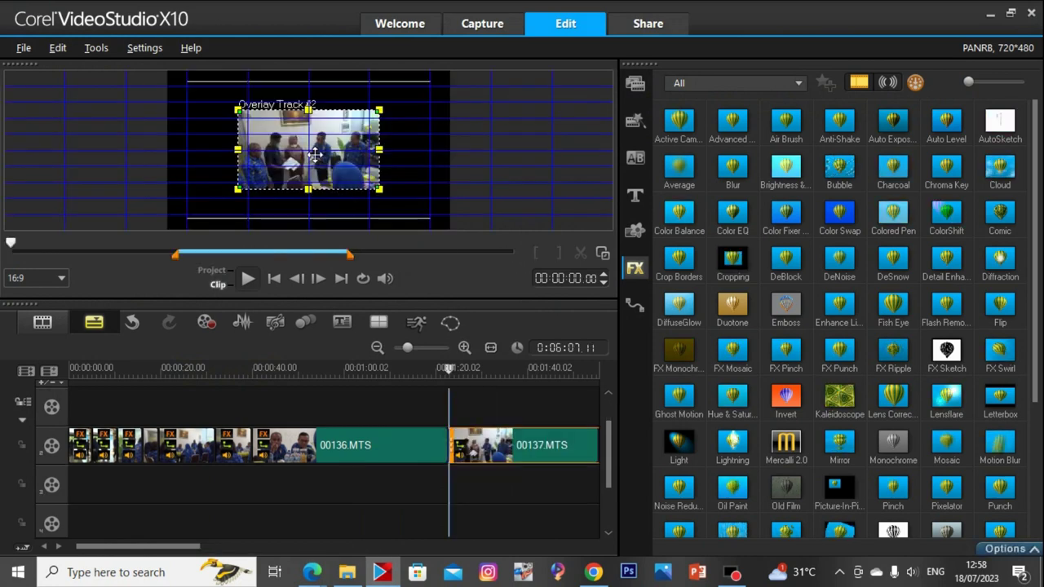
right_click(315, 155)
click(379, 308)
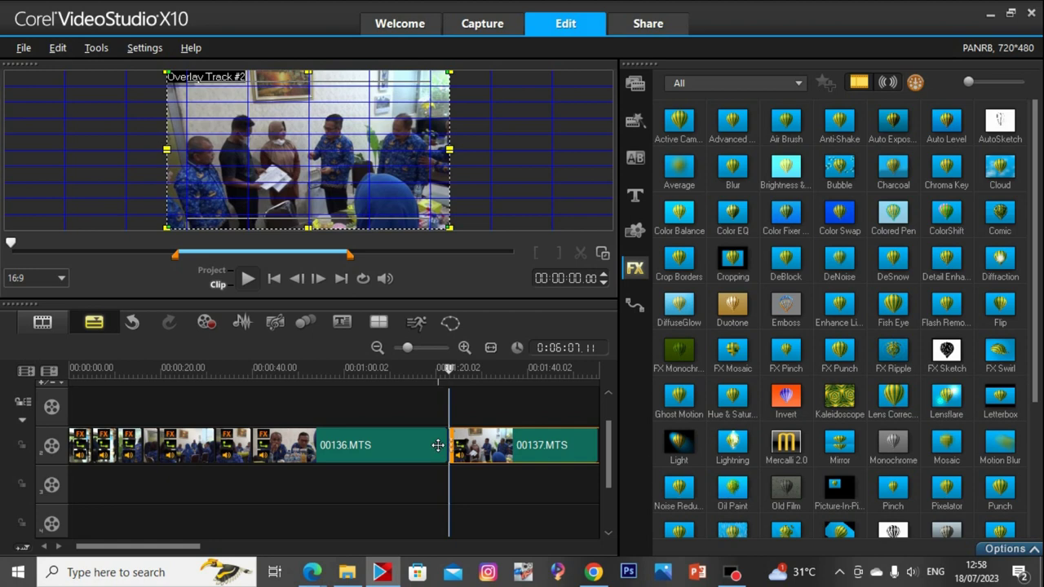
Check the color correction of 00136.MTS and give 00137.MTS the same saturation 2, brightness 2, contrast 12 and gamma 30
click(414, 445)
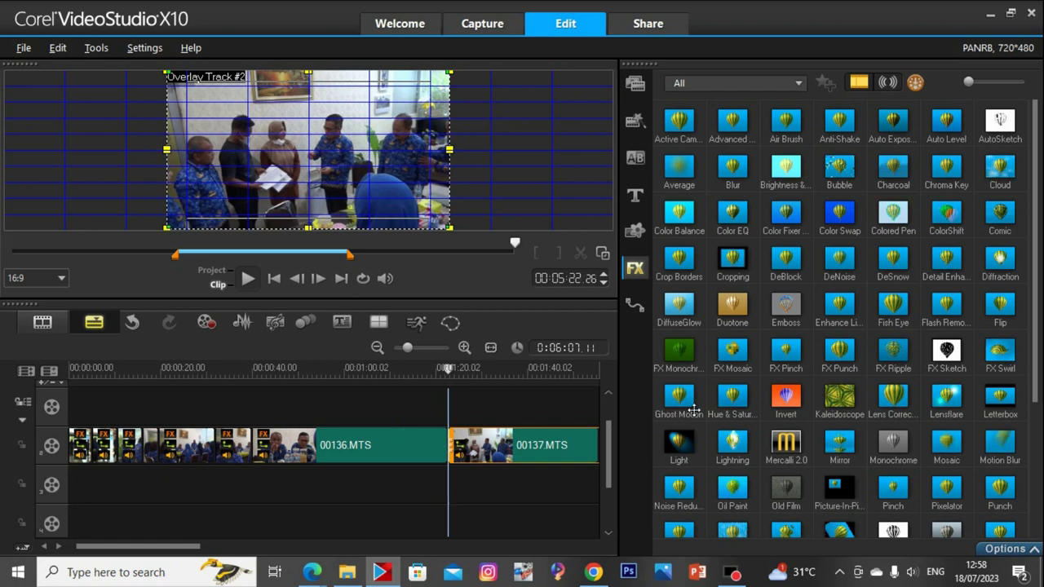
double_click(416, 448)
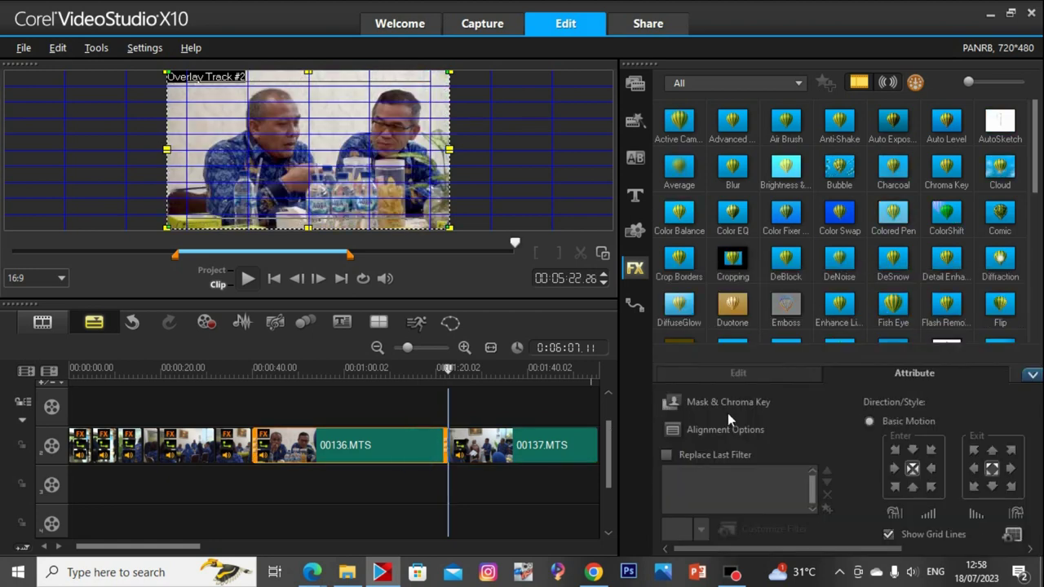
click(762, 377)
click(730, 487)
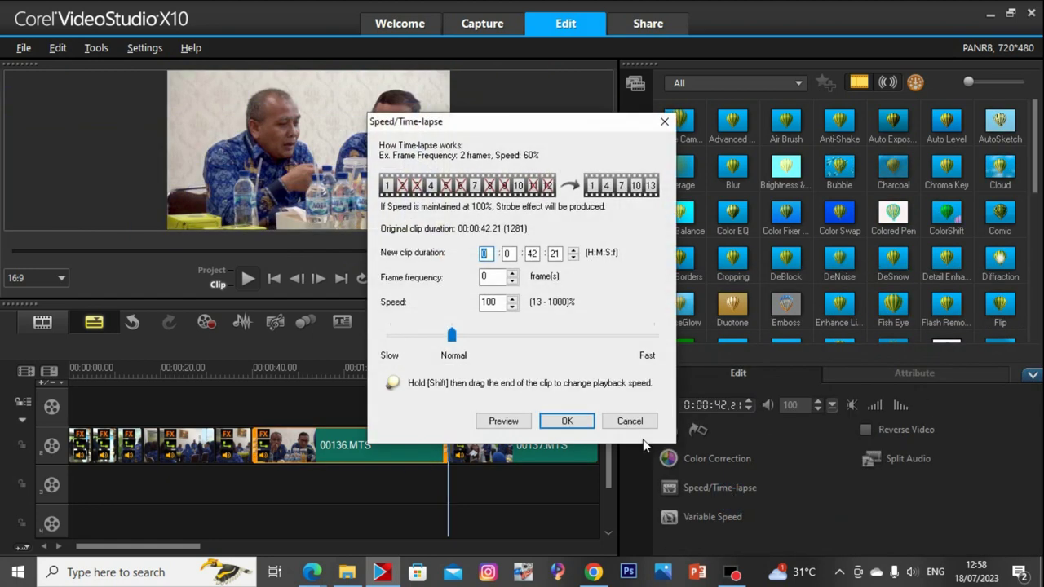
click(629, 419)
click(741, 468)
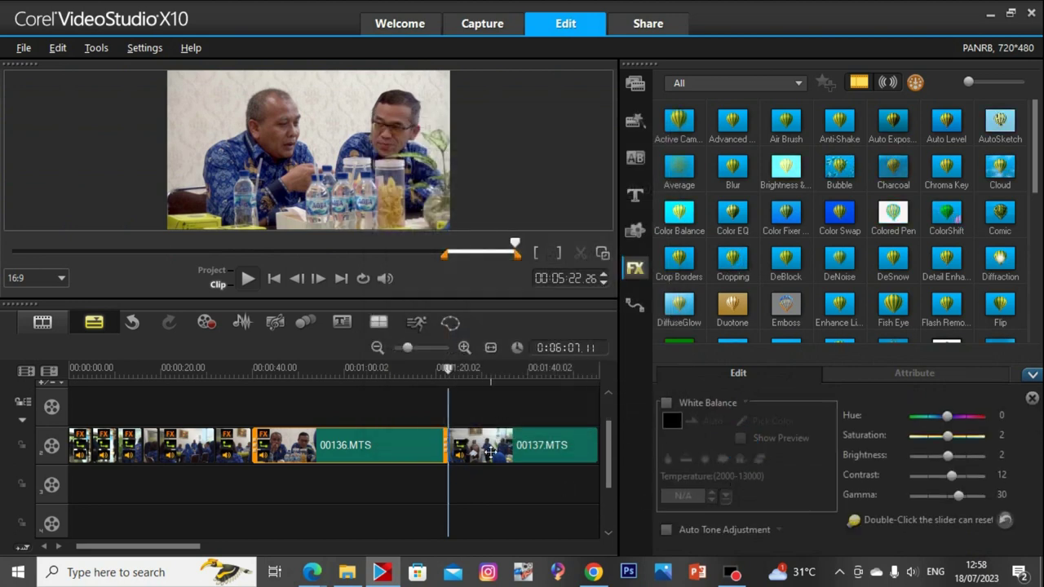
click(490, 451)
click(738, 467)
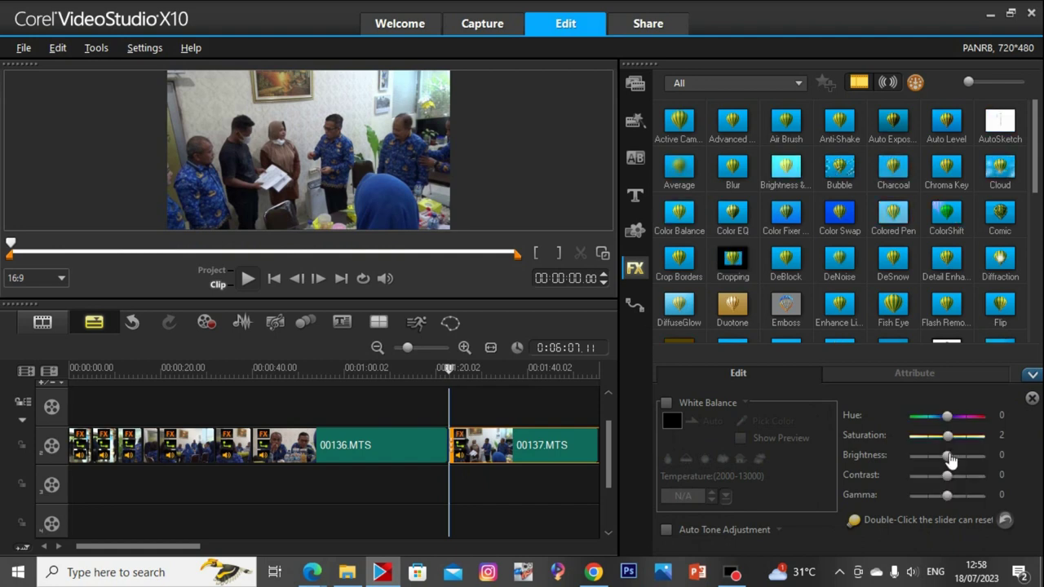
drag(946, 455, 957, 496)
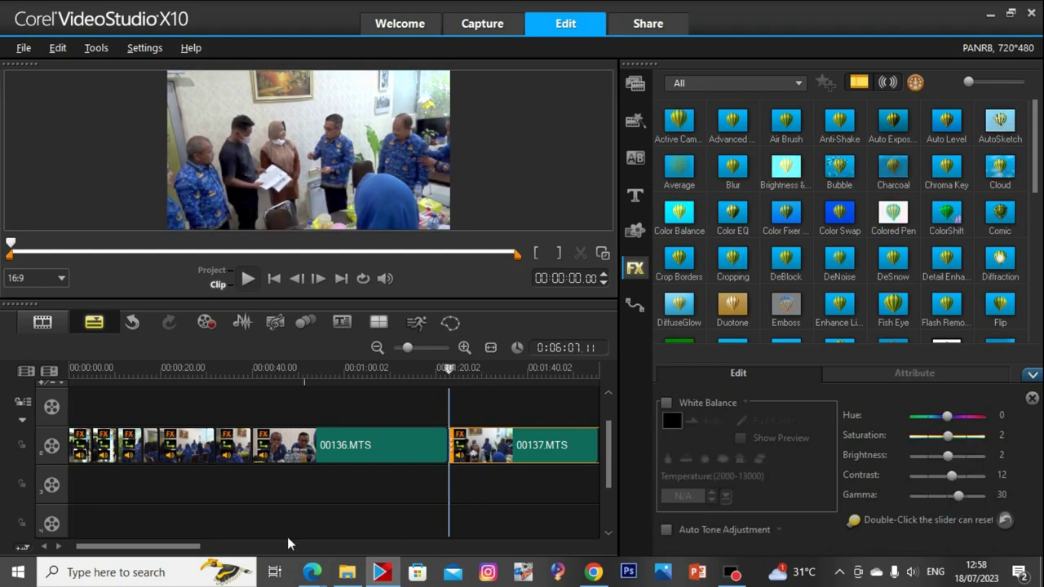
Scrub through 00137.MTS to find the start of the section worth keeping and split the clip at 00:03:56.11
drag(184, 548, 321, 455)
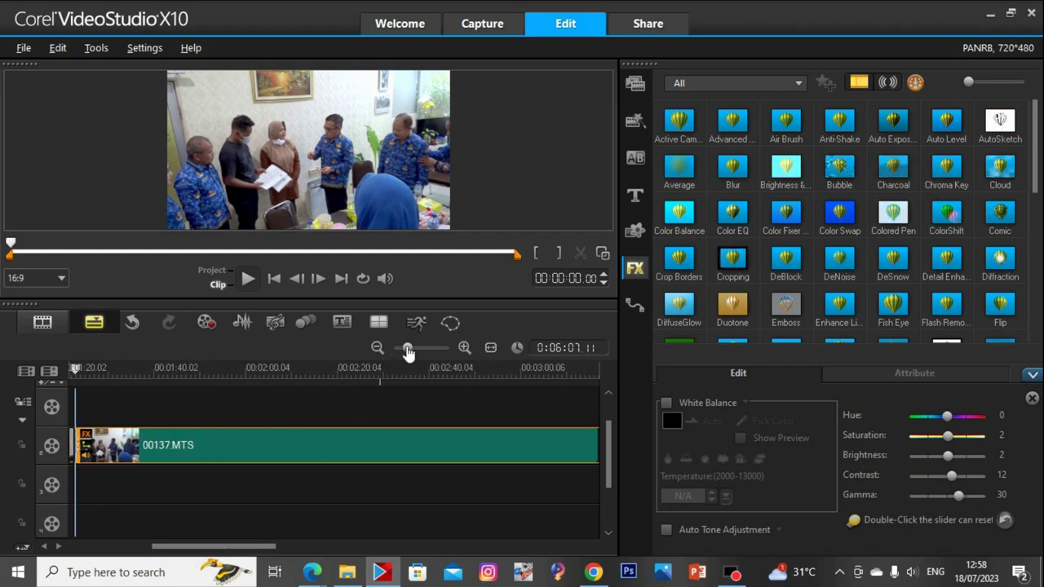
drag(408, 348, 399, 349)
click(227, 376)
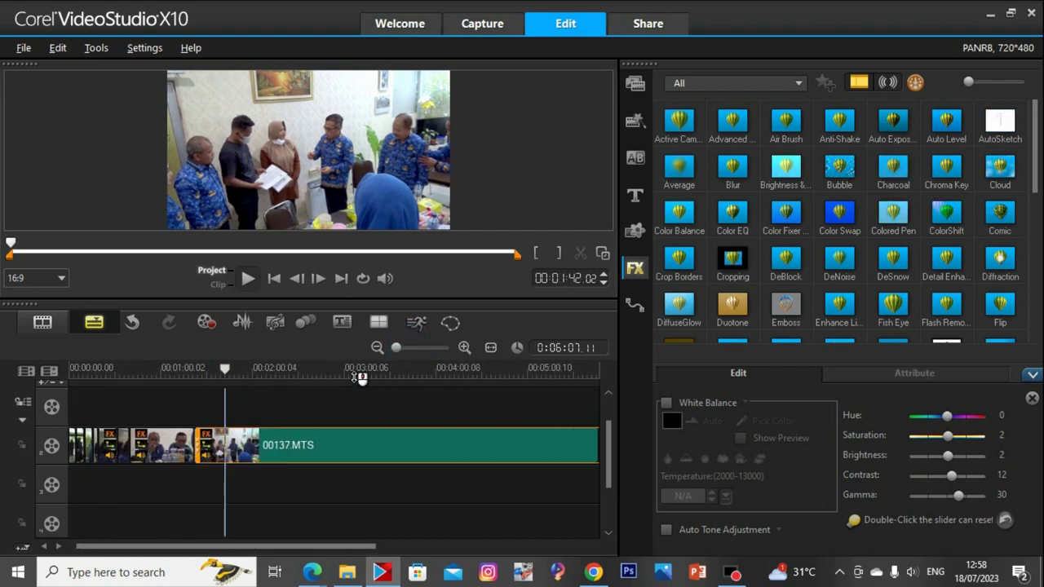
click(359, 369)
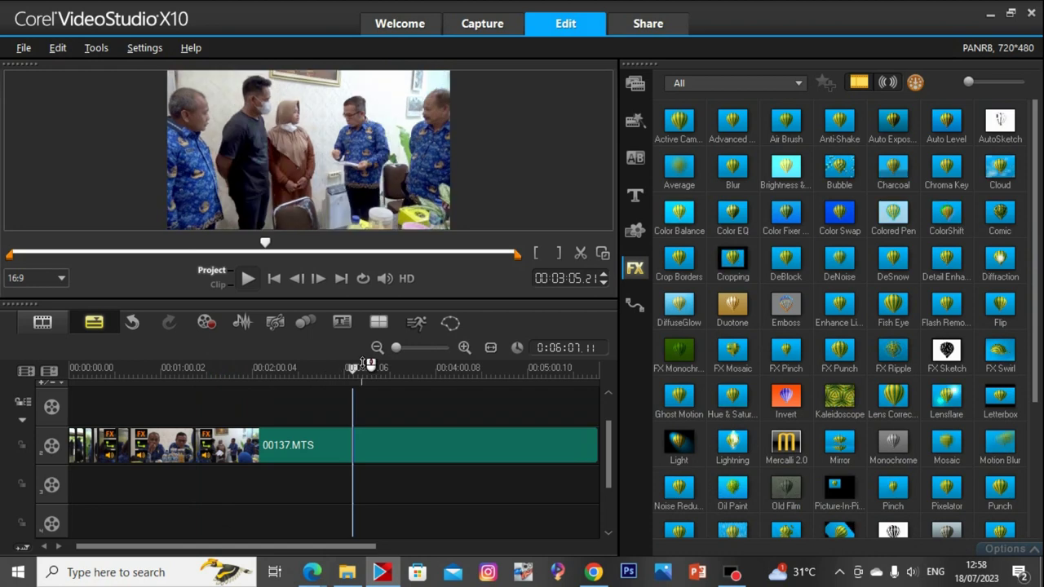
click(247, 278)
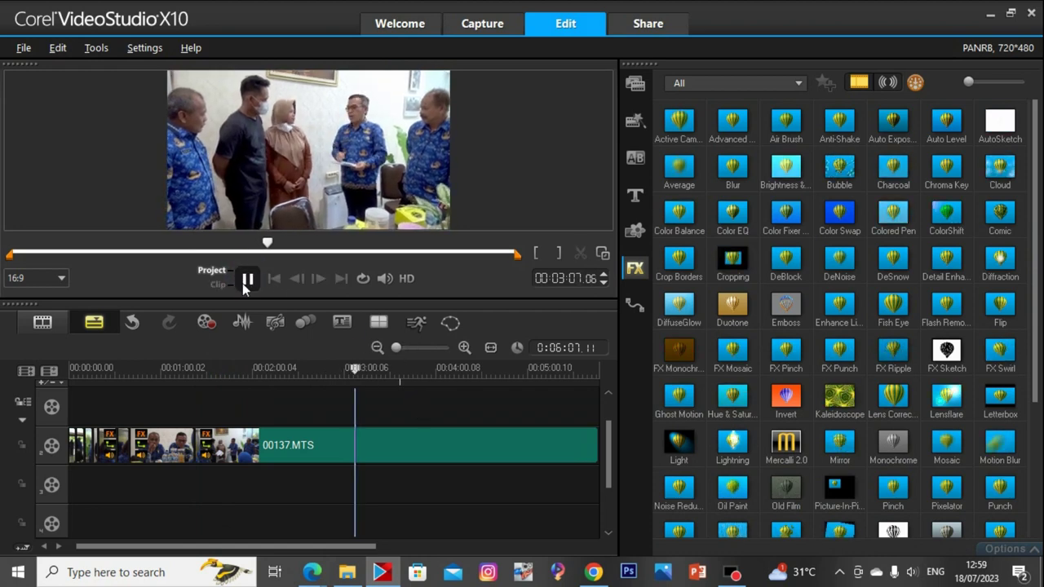
drag(344, 547, 415, 547)
drag(241, 369, 263, 369)
key(space)
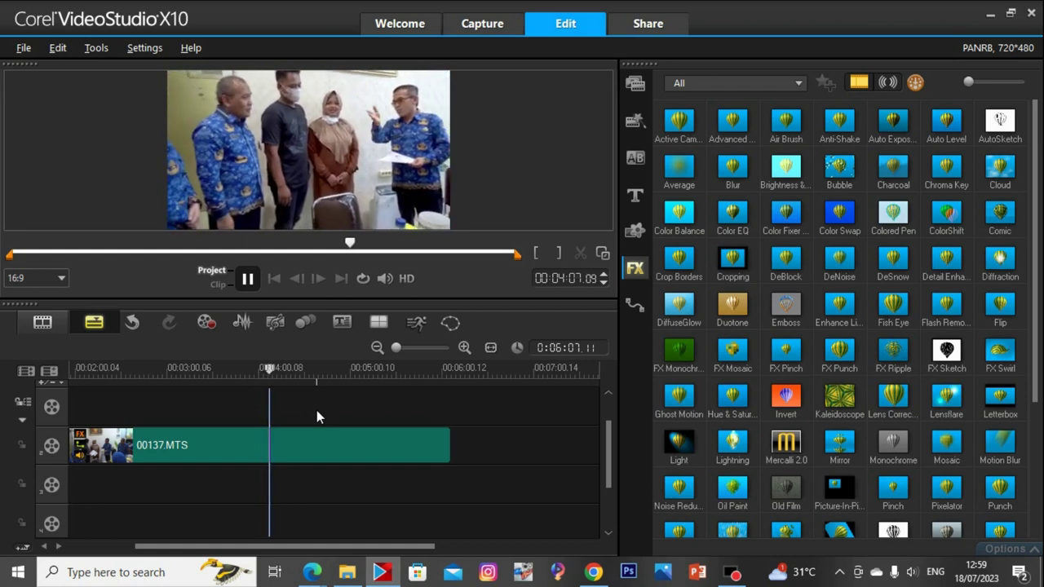
click(250, 373)
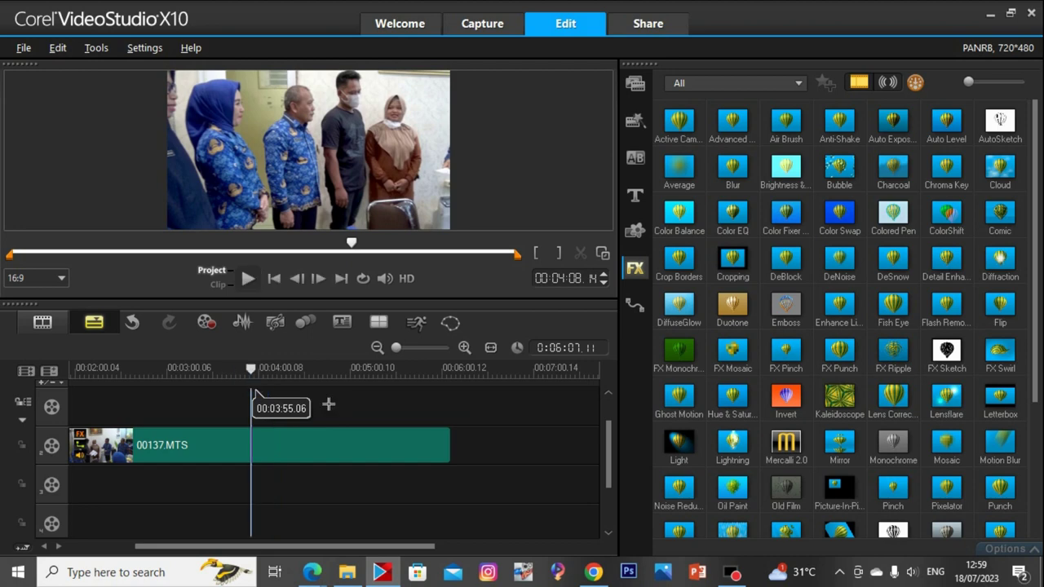
key(space)
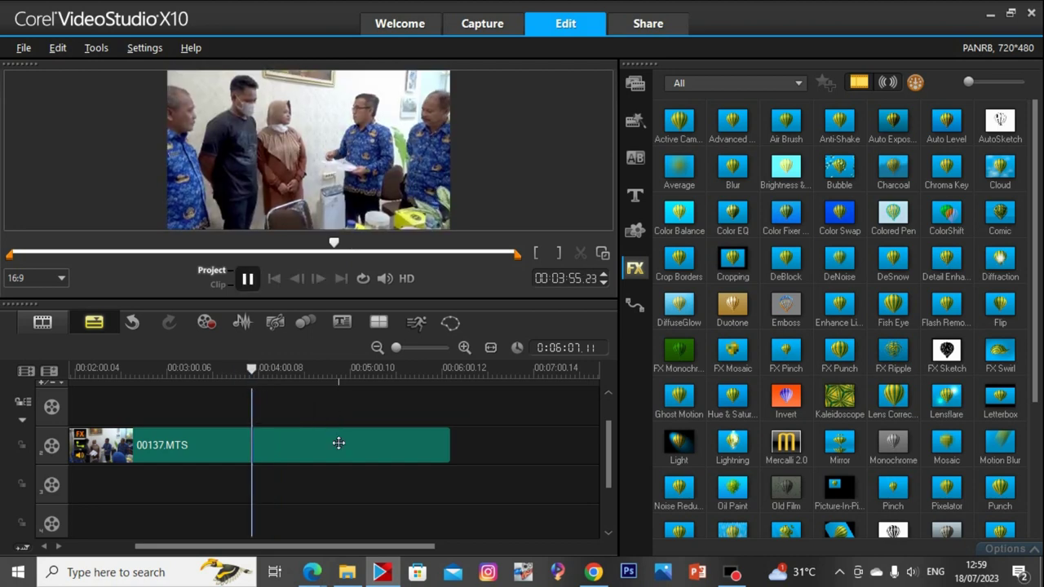
key(space)
click(580, 253)
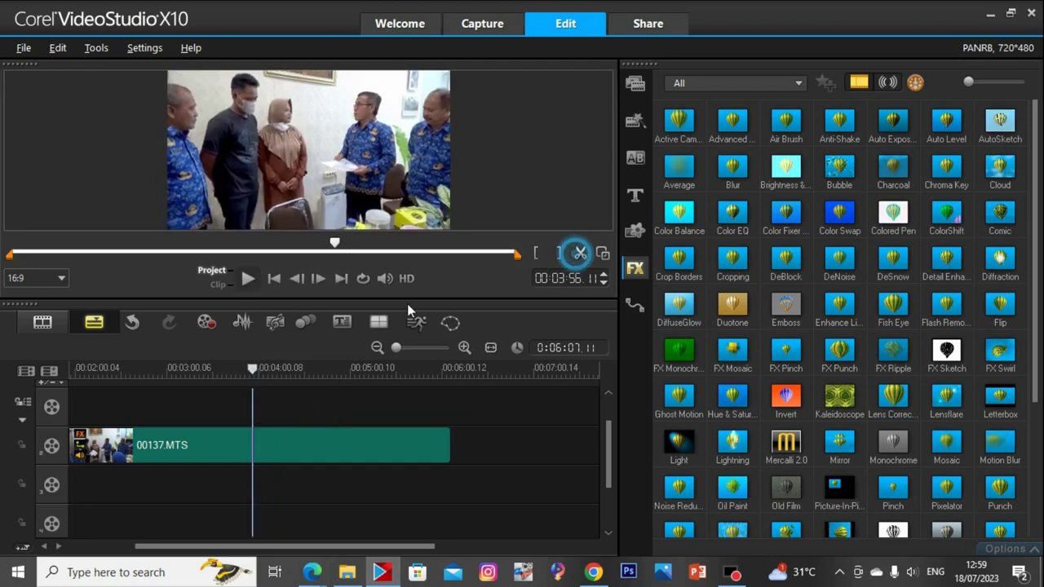
Delete the part of 00137.MTS before the cut
click(232, 448)
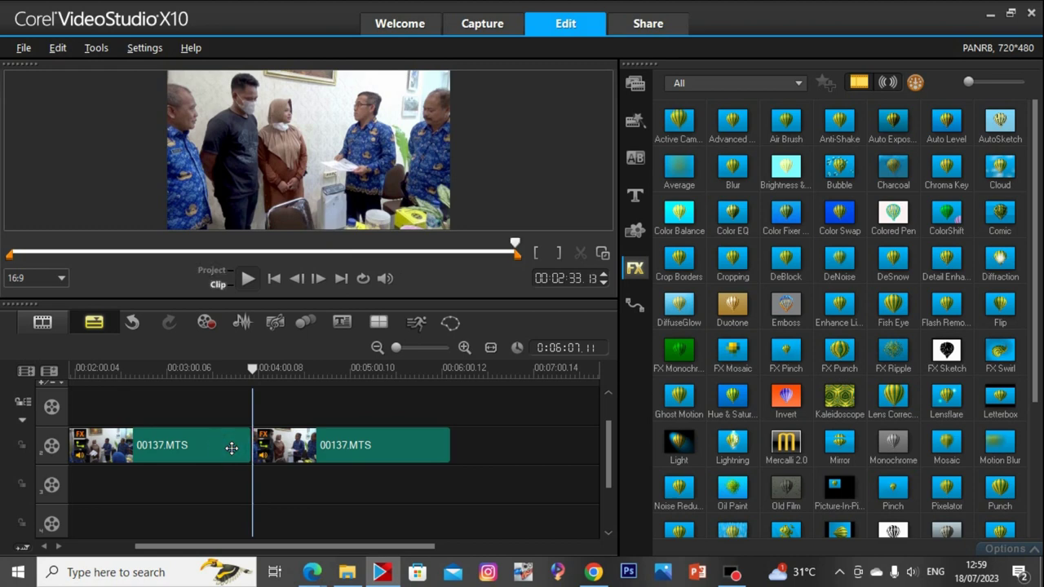
click(319, 451)
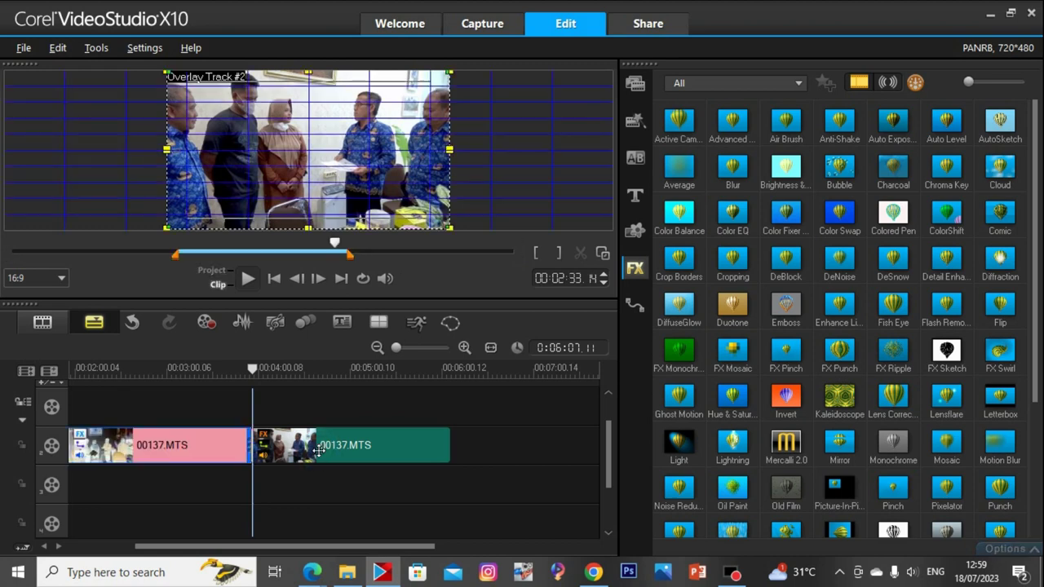
key(Delete)
Play through the remaining 00137.MTS, split it at 00:05:15.00 and delete the part after the cut
key(space)
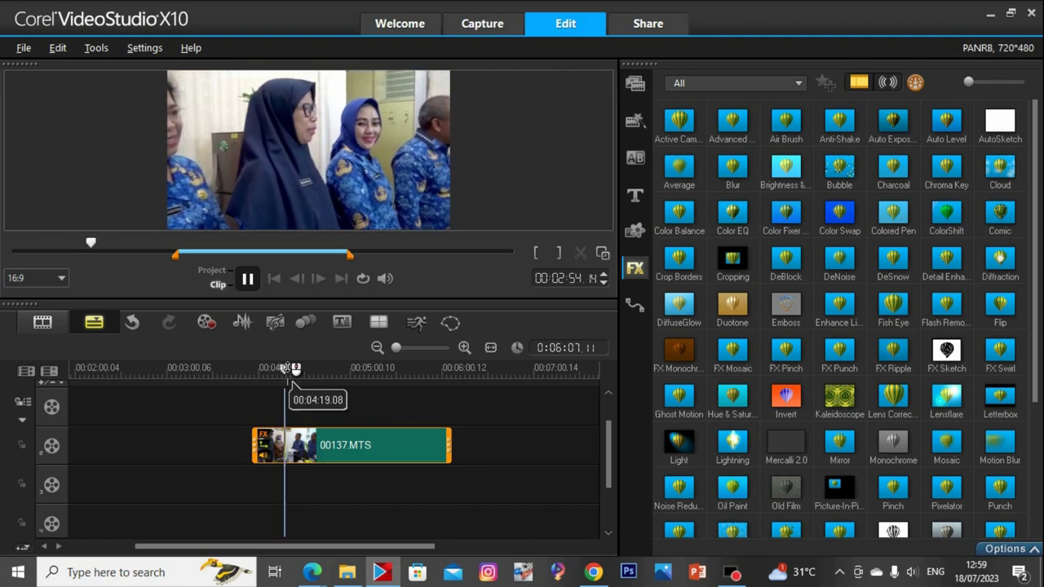
drag(290, 368, 308, 368)
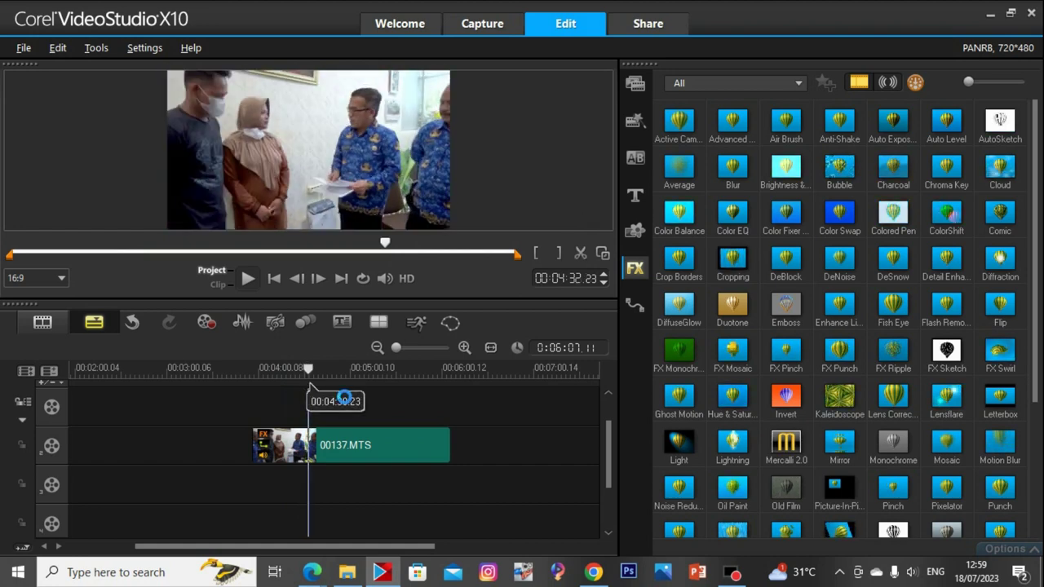
key(space)
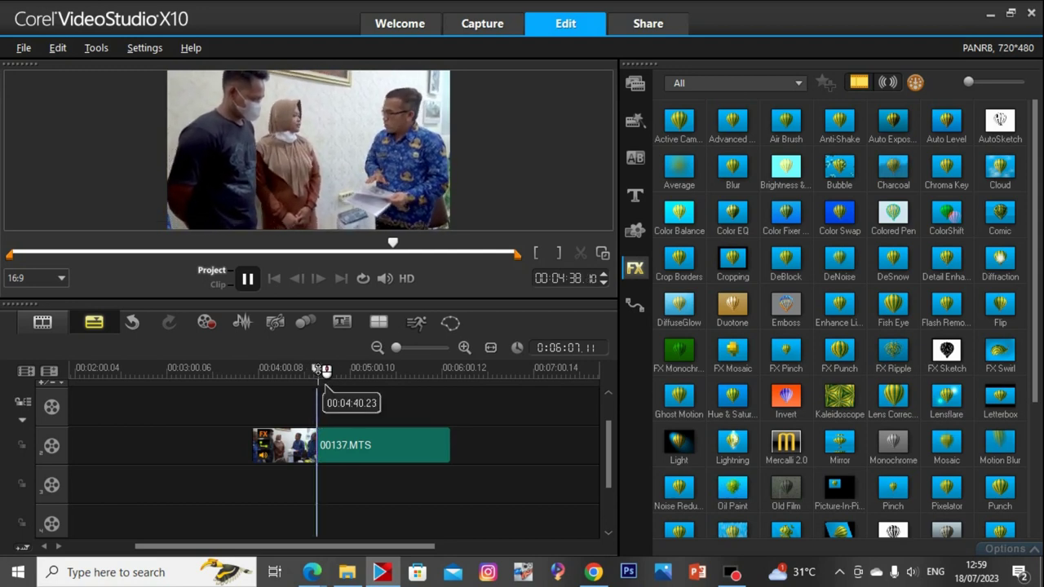
drag(325, 371, 337, 390)
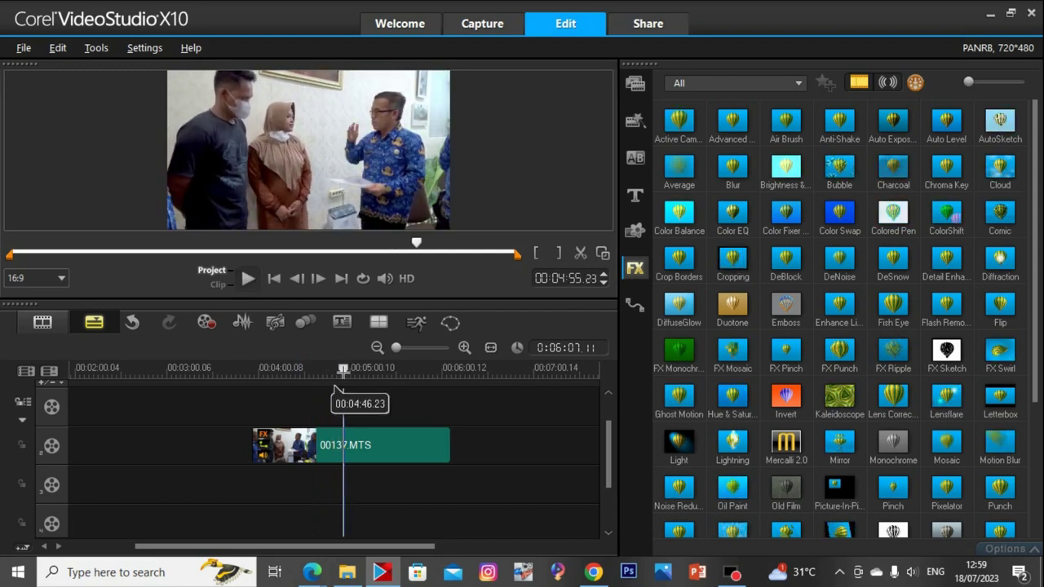
key(space)
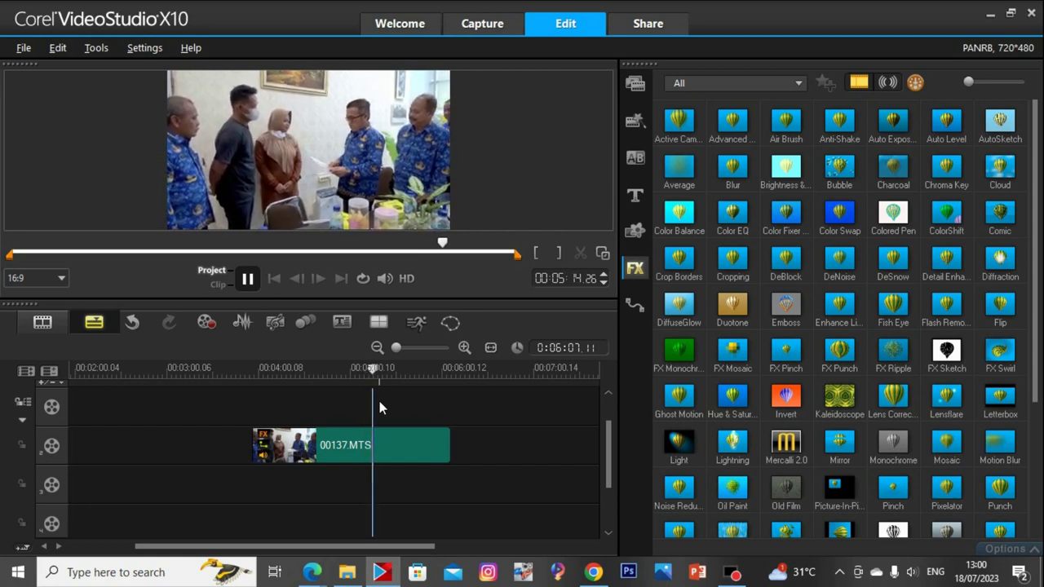
key(space)
click(580, 253)
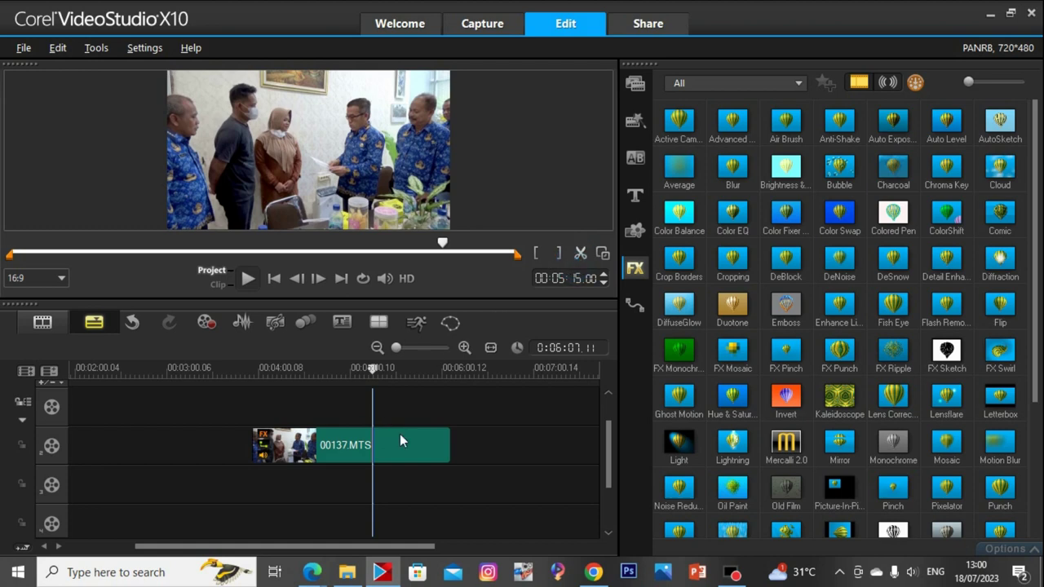
click(407, 446)
key(Delete)
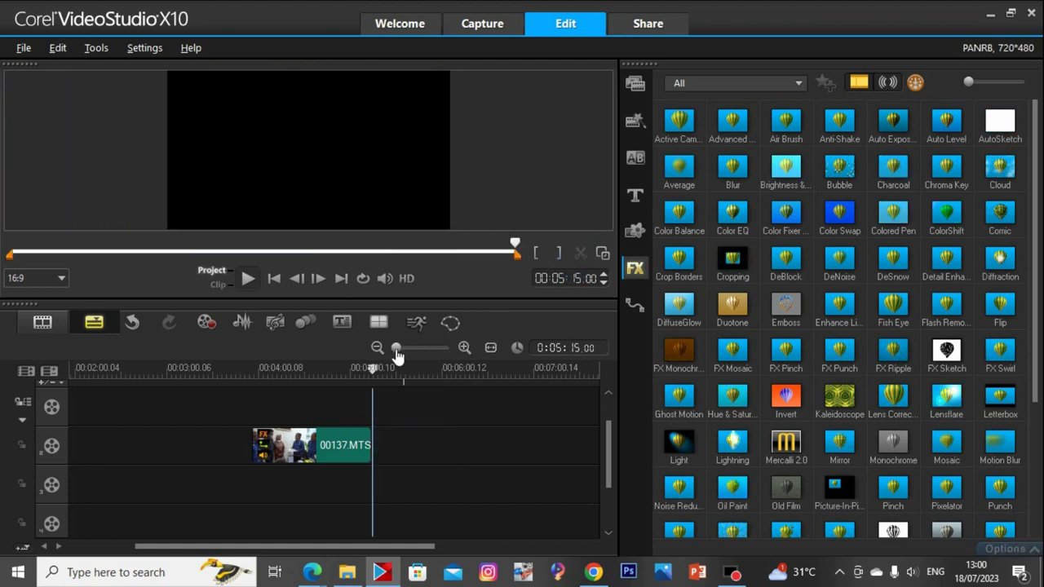
Move the remaining piece of 00137.MTS back along the overlay track to directly after 00136.MTS
click(398, 349)
drag(398, 349, 393, 349)
click(278, 444)
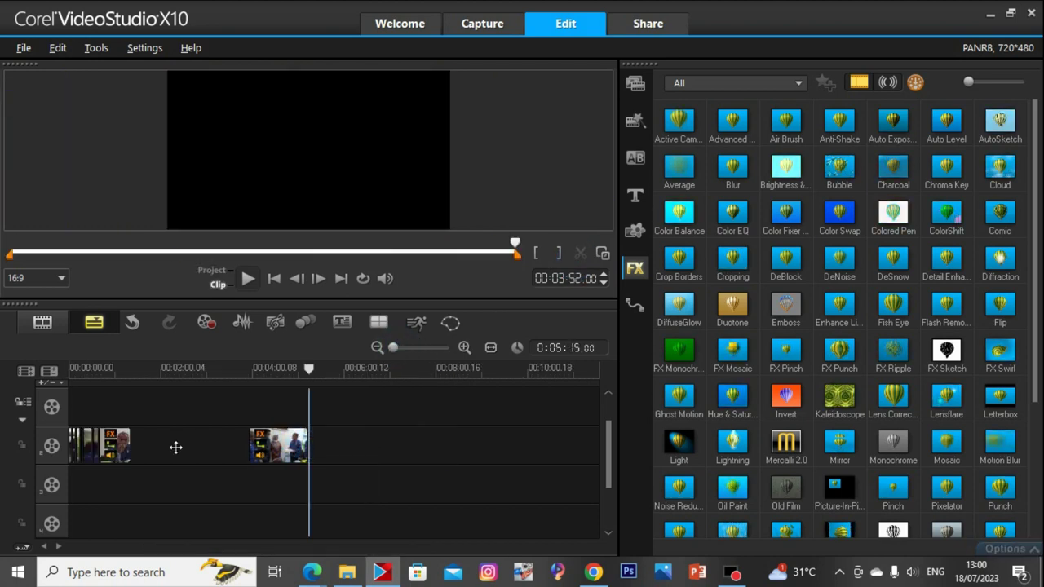
drag(163, 444, 174, 448)
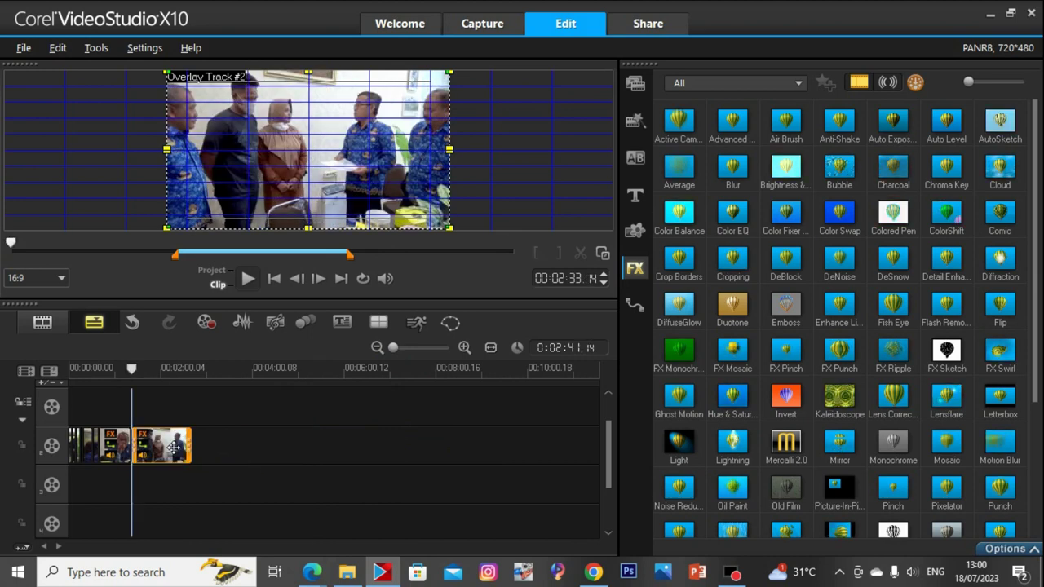
Apply the proDAD Mercalli 2.0 video filter to the trimmed 00137.MTS clip on the overlay track
click(703, 82)
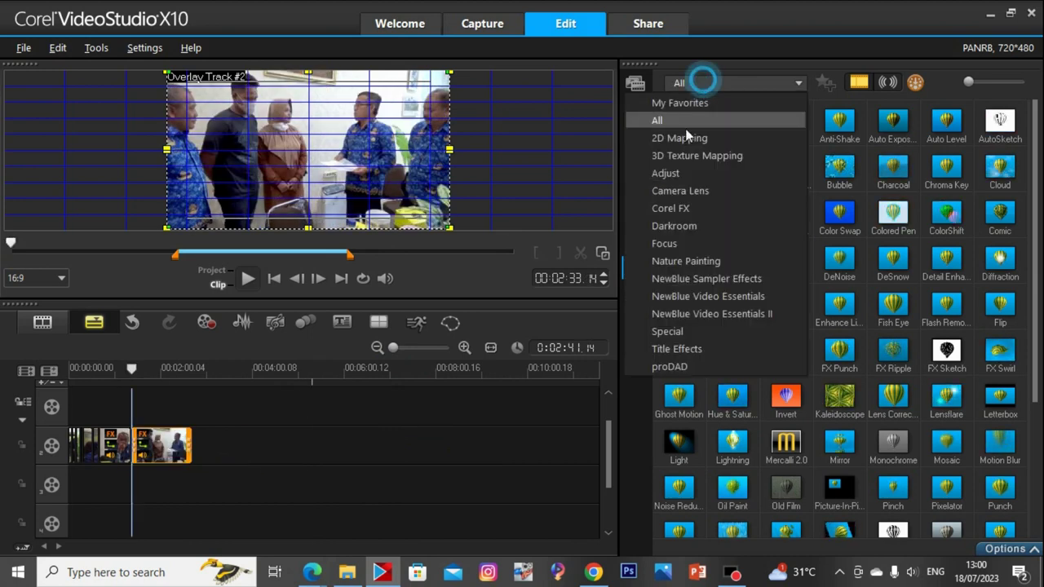
click(657, 367)
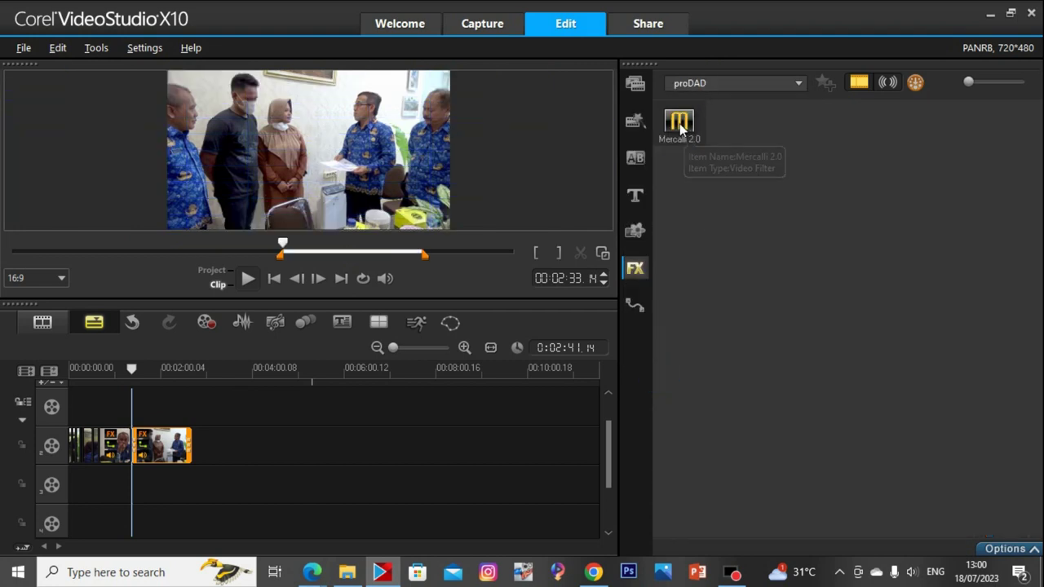
drag(679, 123, 167, 484)
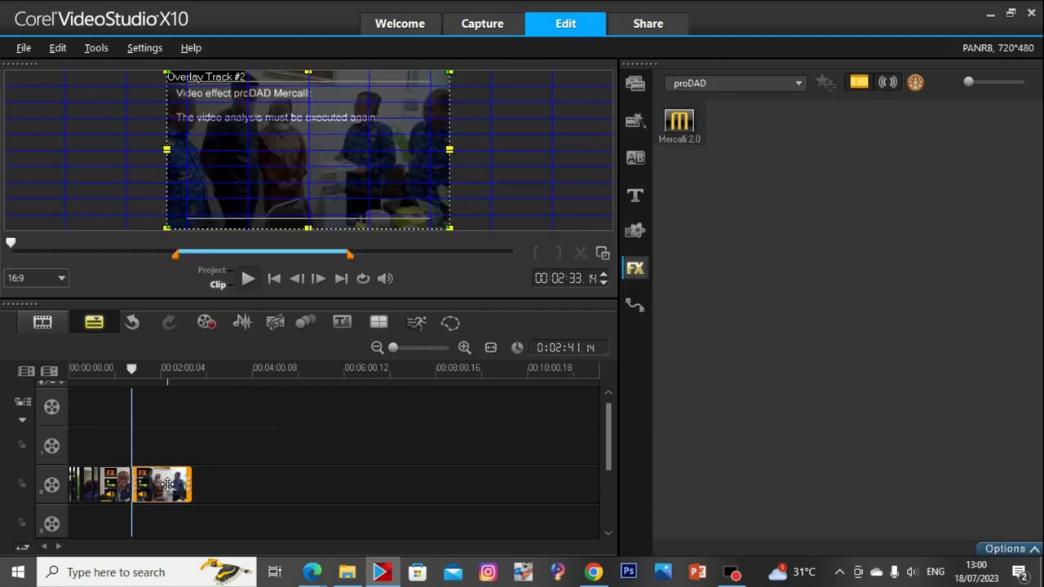
Run the Mercalli stabilization analysis on the trimmed 00137.MTS clip, accepting the Universal Camera settings
double_click(168, 484)
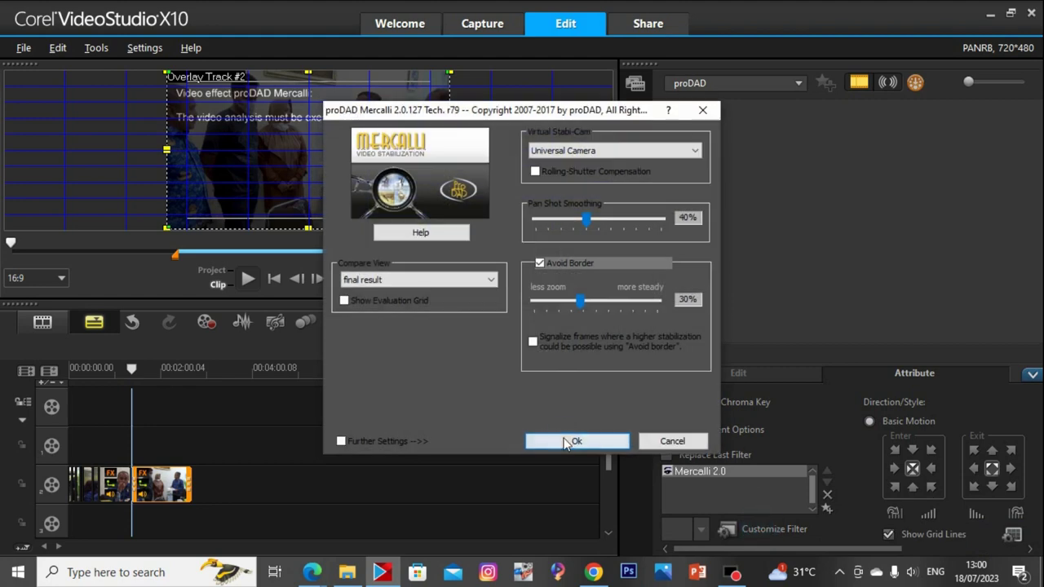
click(563, 438)
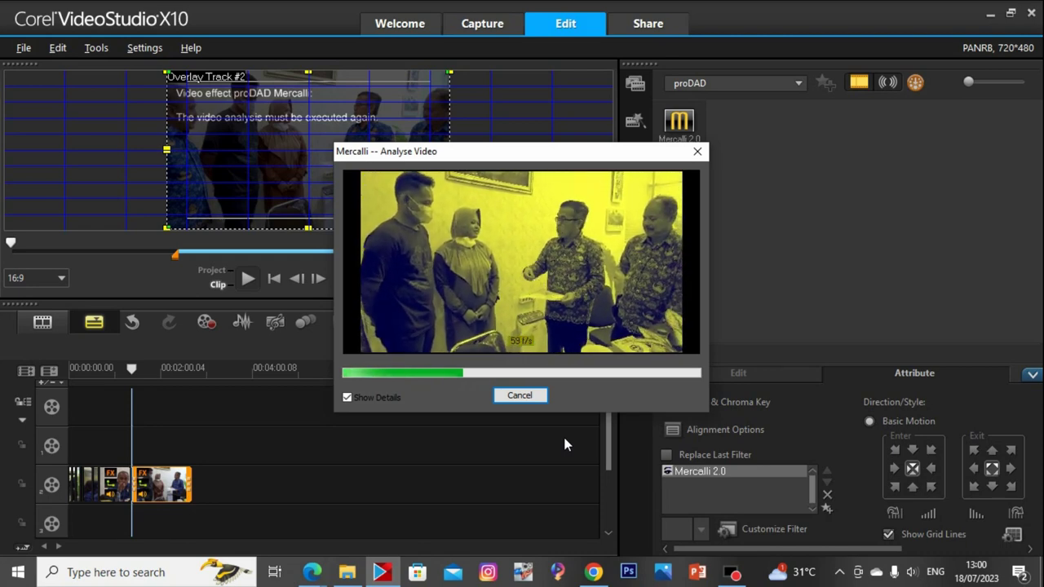
Preview clip 00138 from the PANRB folder in File Explorer, skip ahead in it, close the player and return to VideoStudio
click(383, 572)
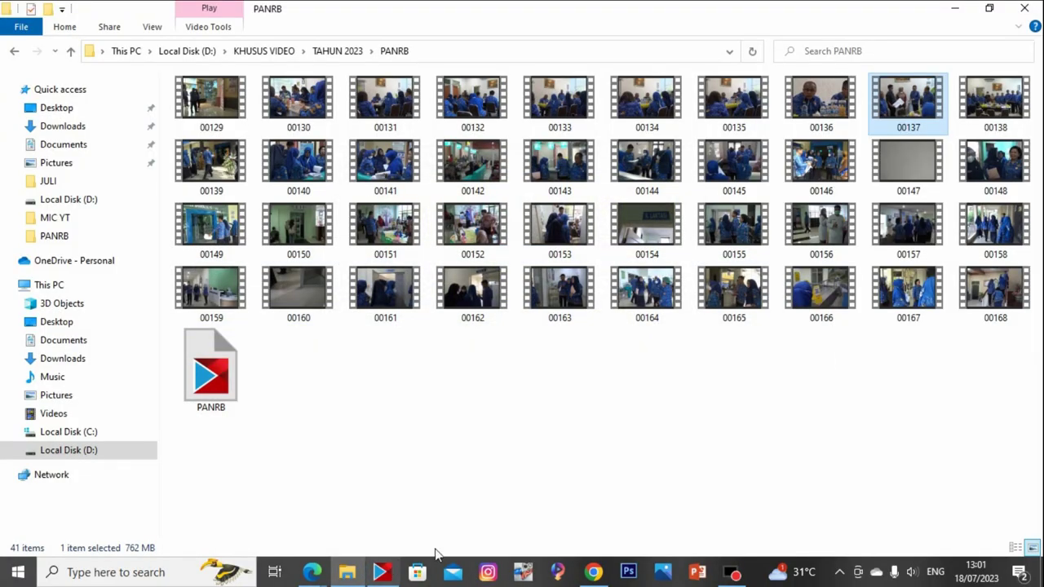
double_click(983, 106)
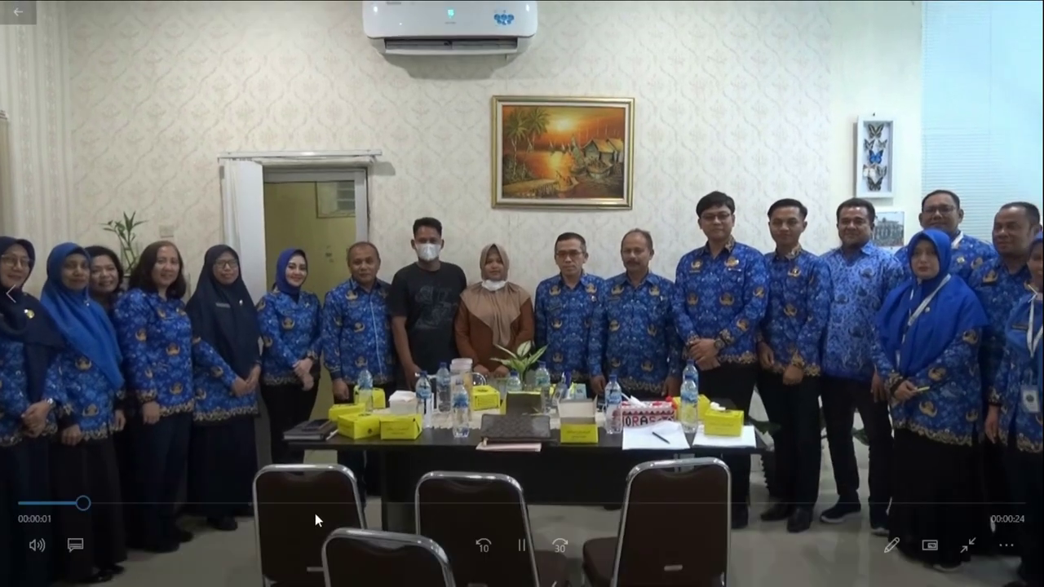
drag(315, 503, 379, 503)
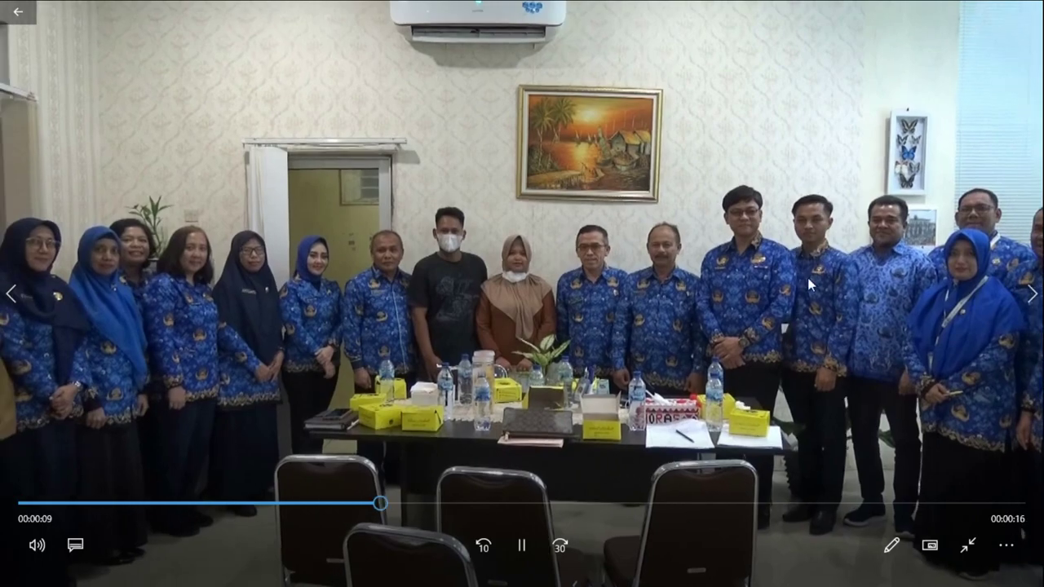
key(Escape)
key(alt+F4)
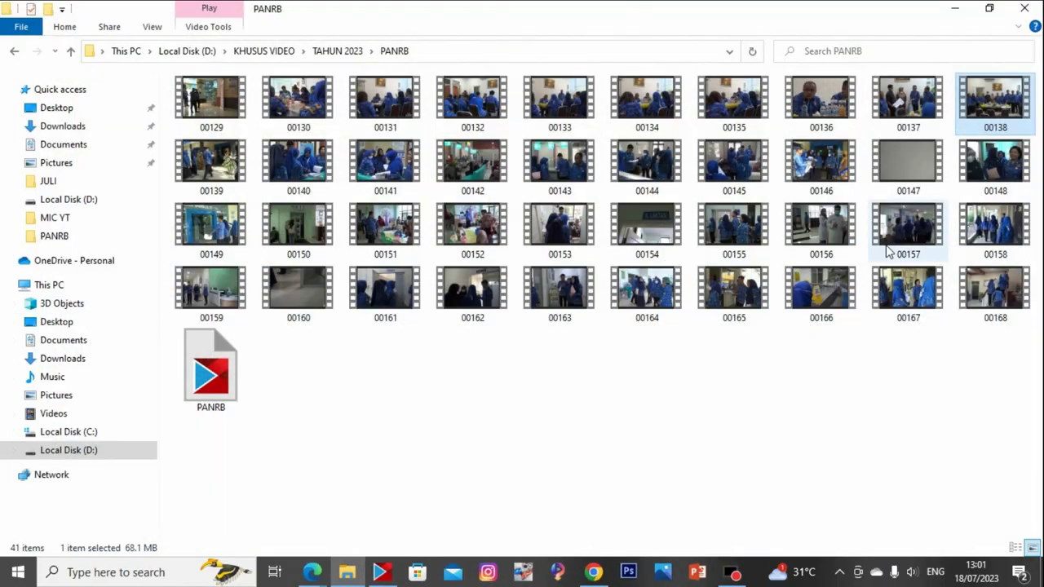
click(381, 572)
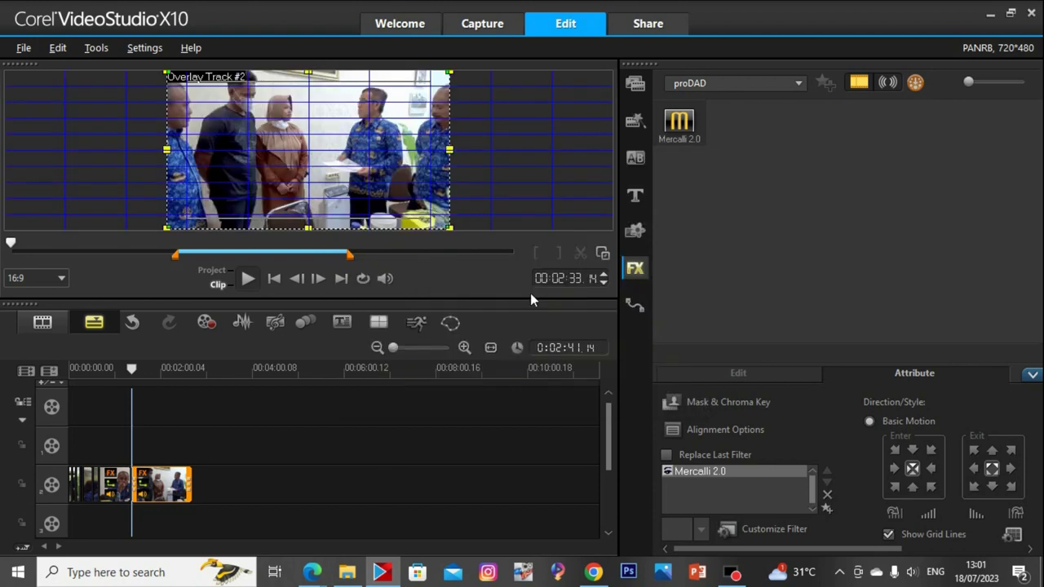
Add clip 00138 from the PANRB folder directly after 00137.MTS on the overlay track and resize it to fill the frame
click(381, 573)
drag(993, 102, 169, 453)
right_click(311, 141)
click(325, 279)
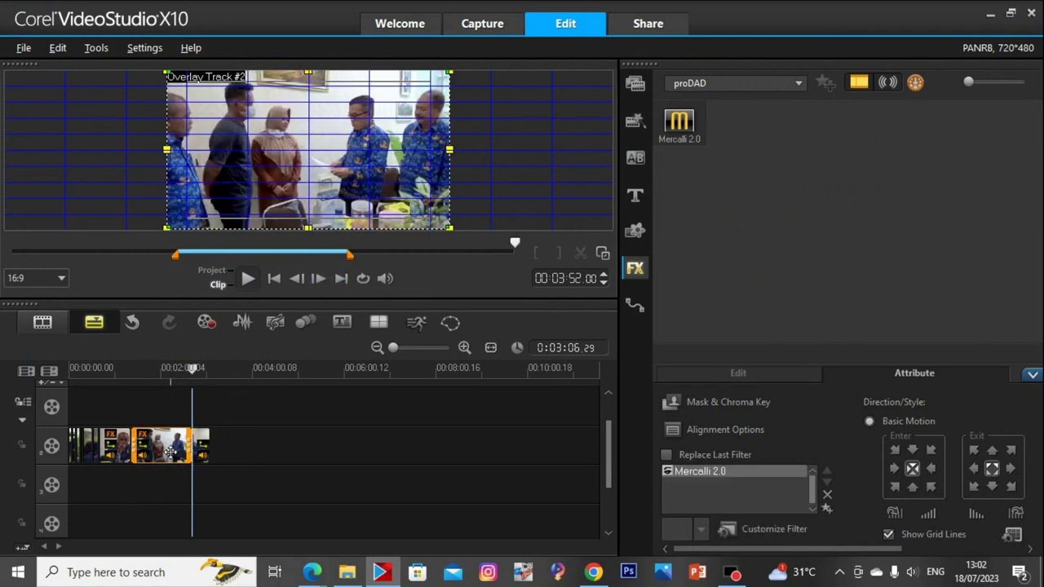
Check the color correction values of 00137.MTS for reference and mute the audio of the 00138 clip
click(756, 372)
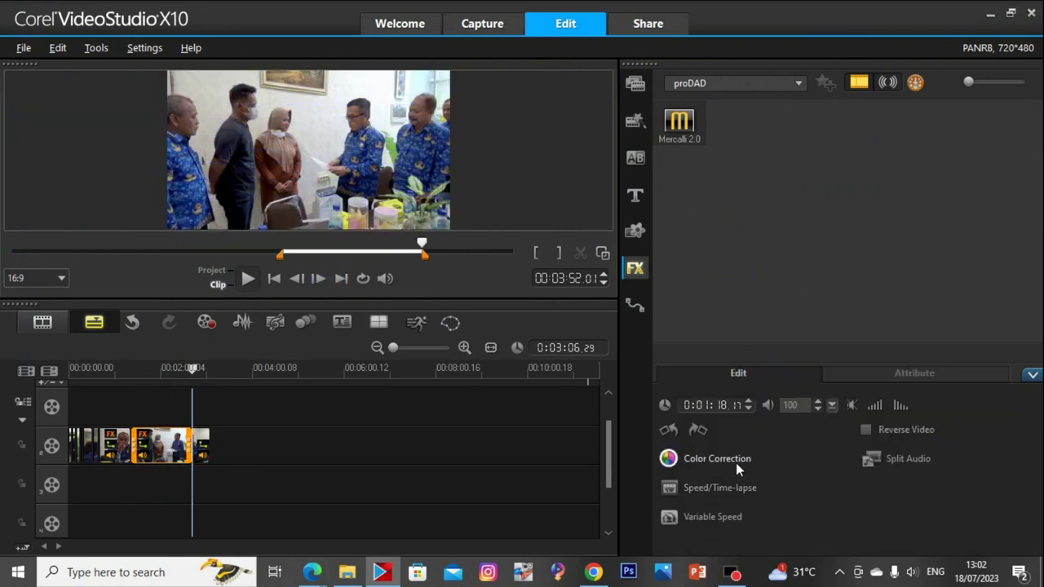
click(732, 460)
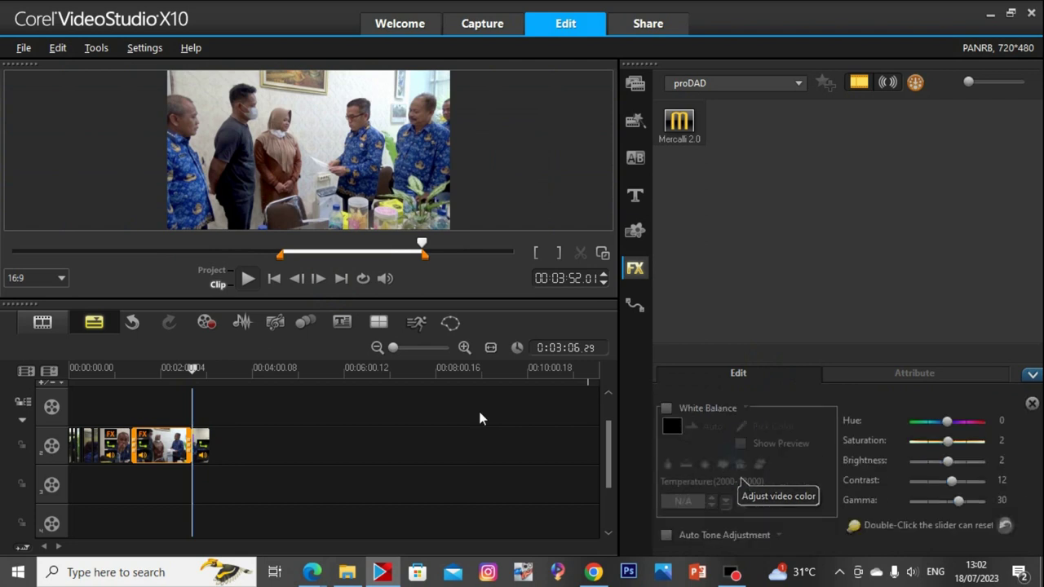
right_click(202, 447)
click(243, 273)
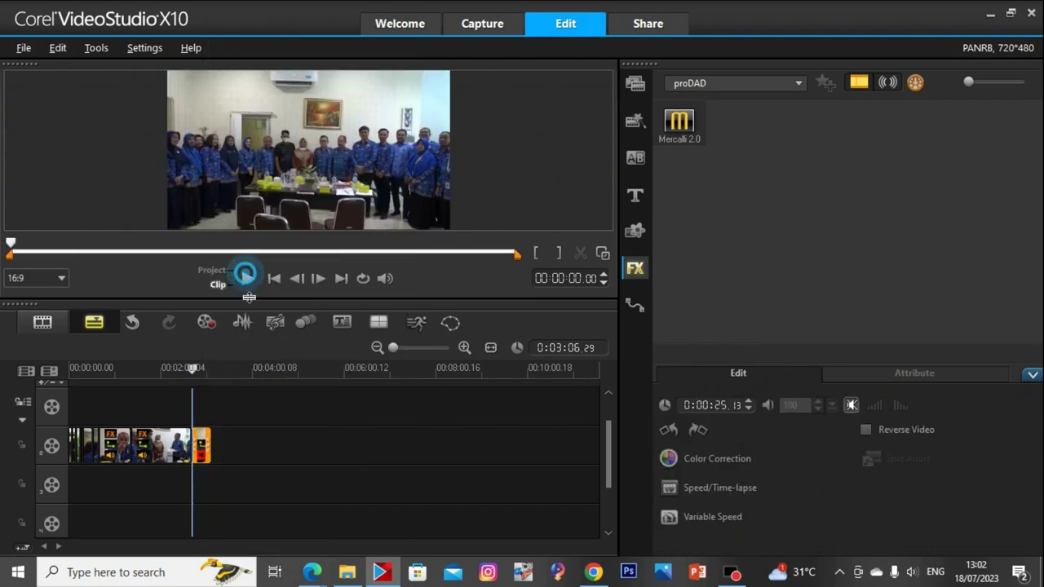
Set the color correction of the 00138 clip to saturation 2, brightness 2, contrast 12 and gamma 30
click(696, 458)
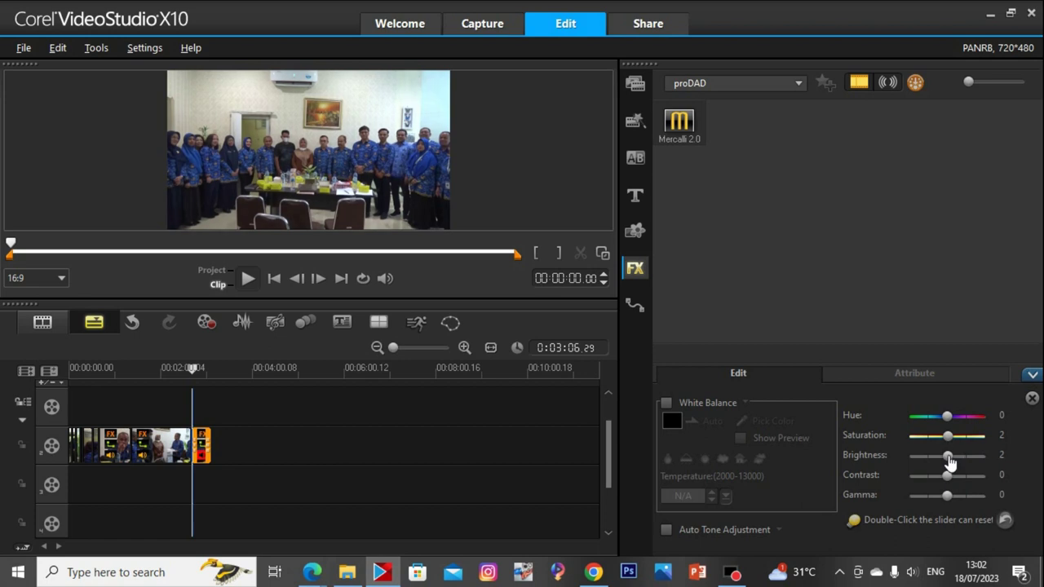
drag(947, 475, 954, 483)
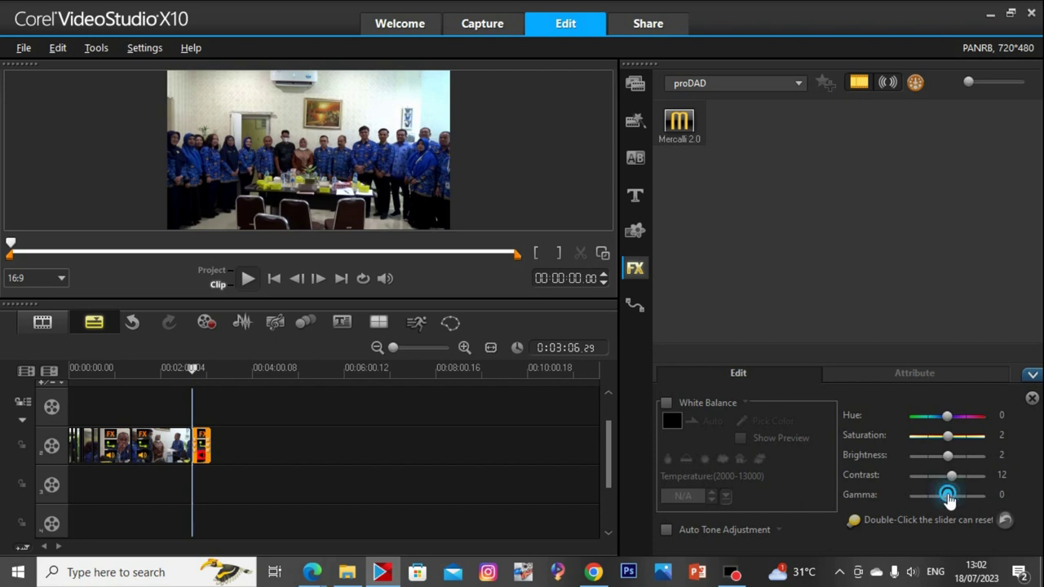
drag(947, 496, 959, 505)
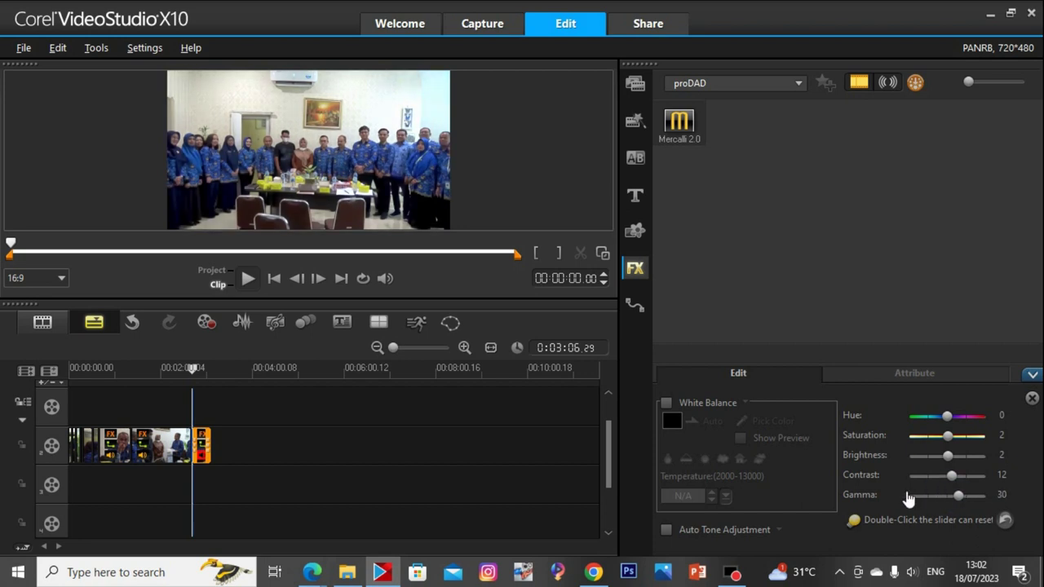
Play the start of the 00138 clip, split it at 00:02:45.18 and delete the part before the cut
key(space)
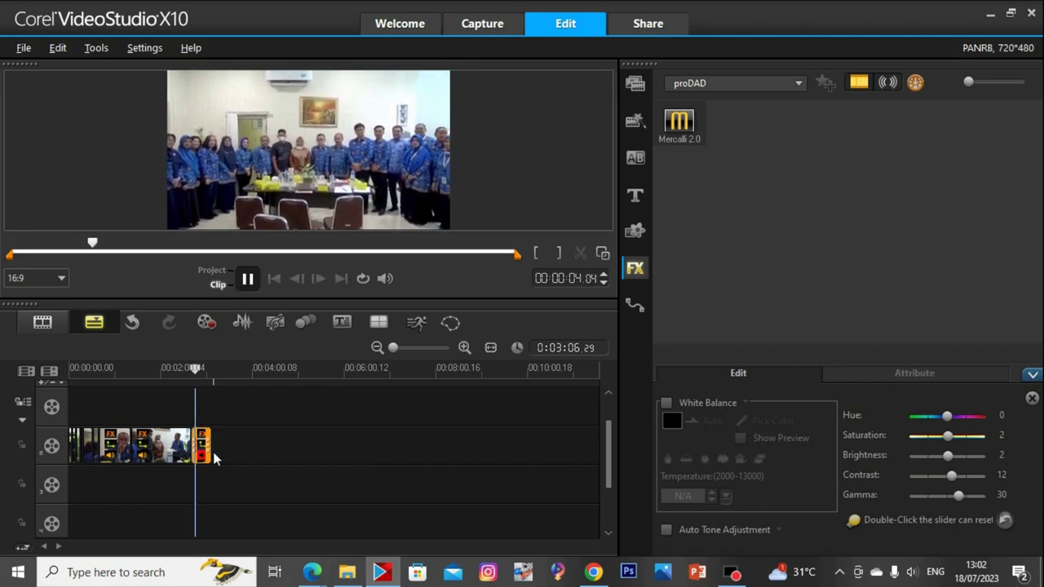
key(space)
click(234, 420)
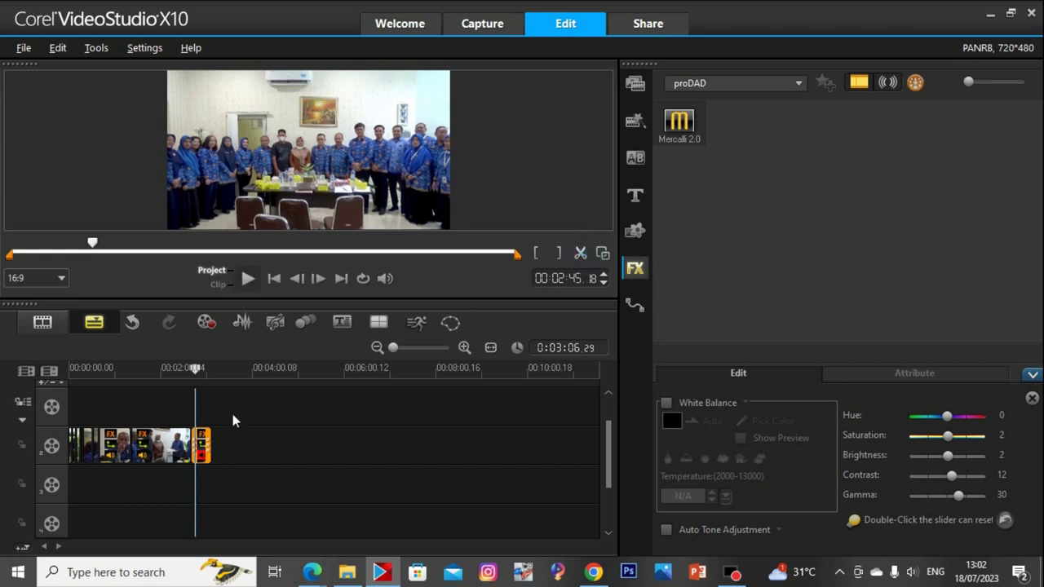
click(195, 442)
click(194, 441)
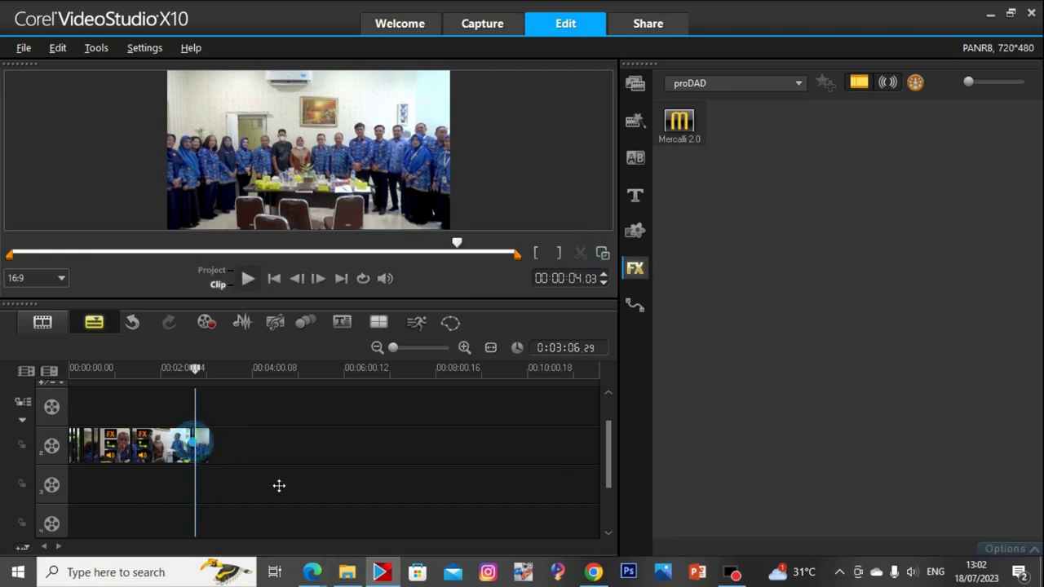
click(279, 486)
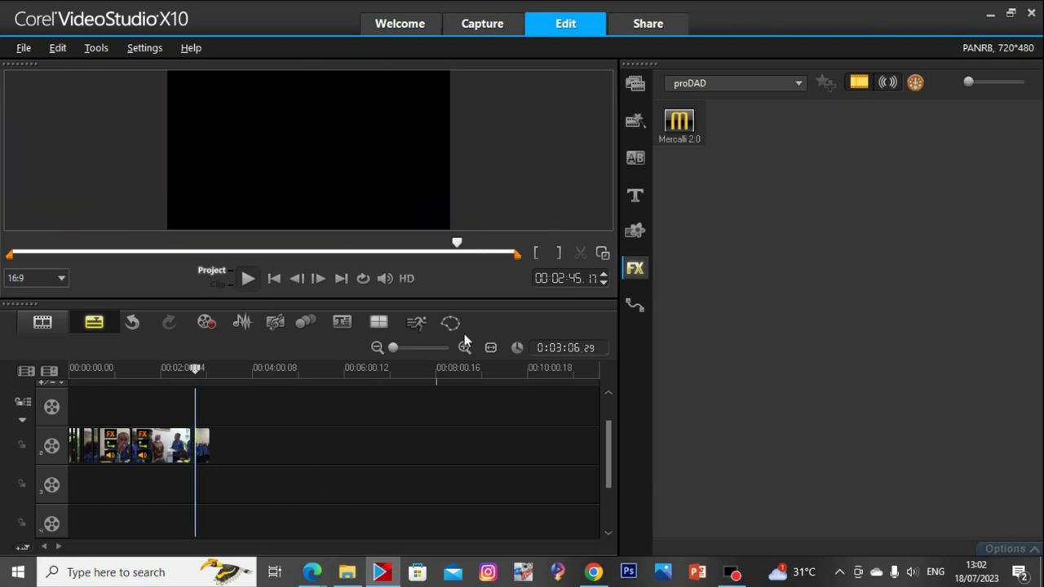
Move the remaining piece of the 00138 clip back along the overlay track to 00:02:41.14, directly after 00137.MTS
click(199, 447)
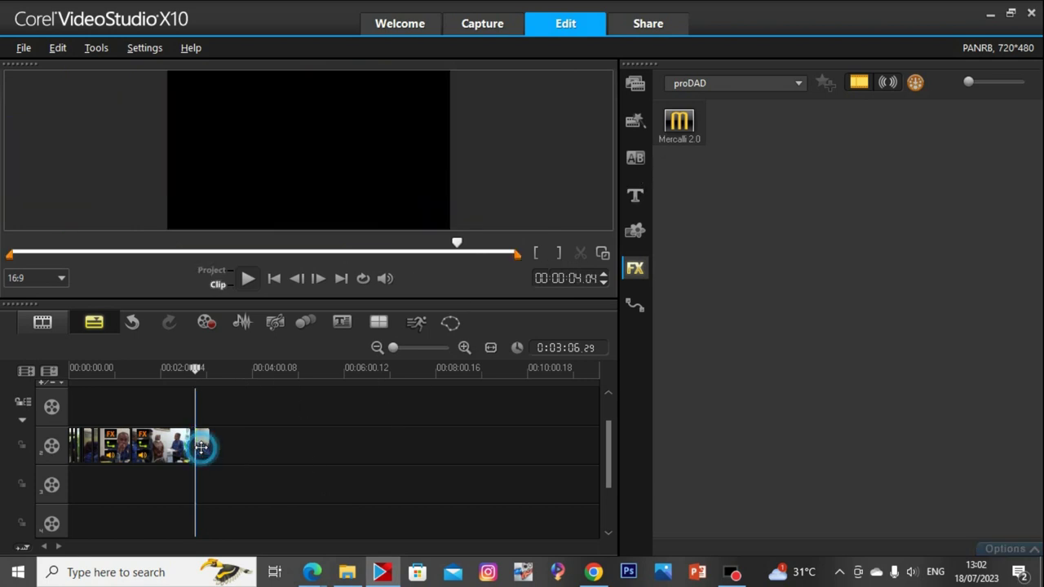
click(199, 447)
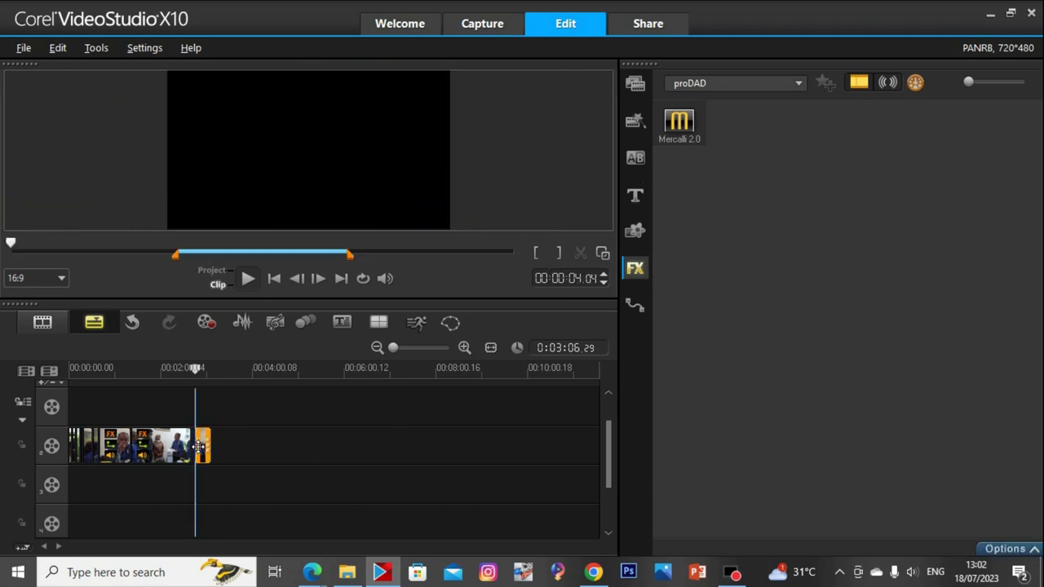
drag(195, 453, 193, 453)
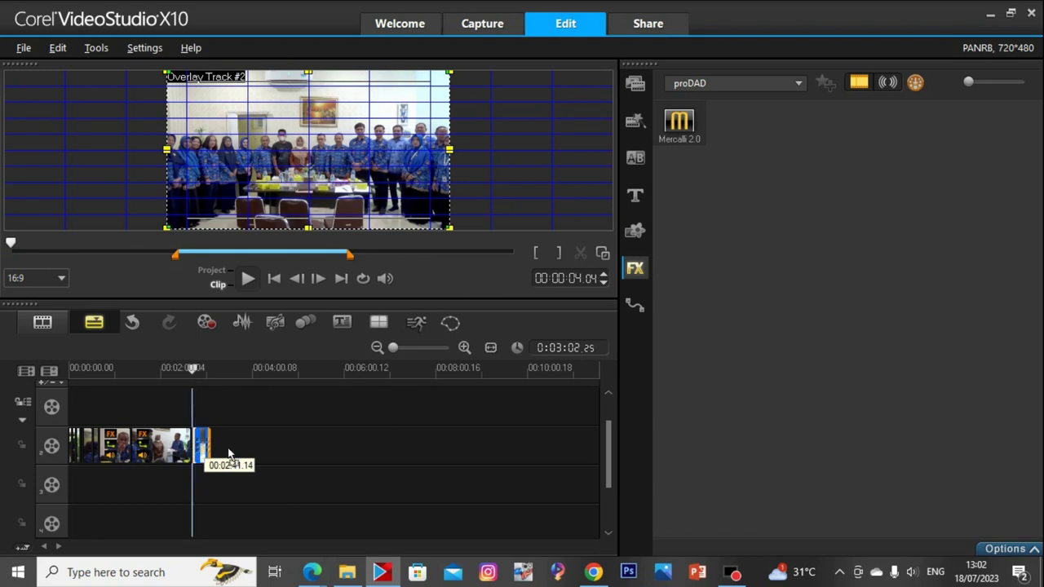
Play through the remaining 00138 clip, split it at 00:02:56.04 and delete the part after the cut
key(space)
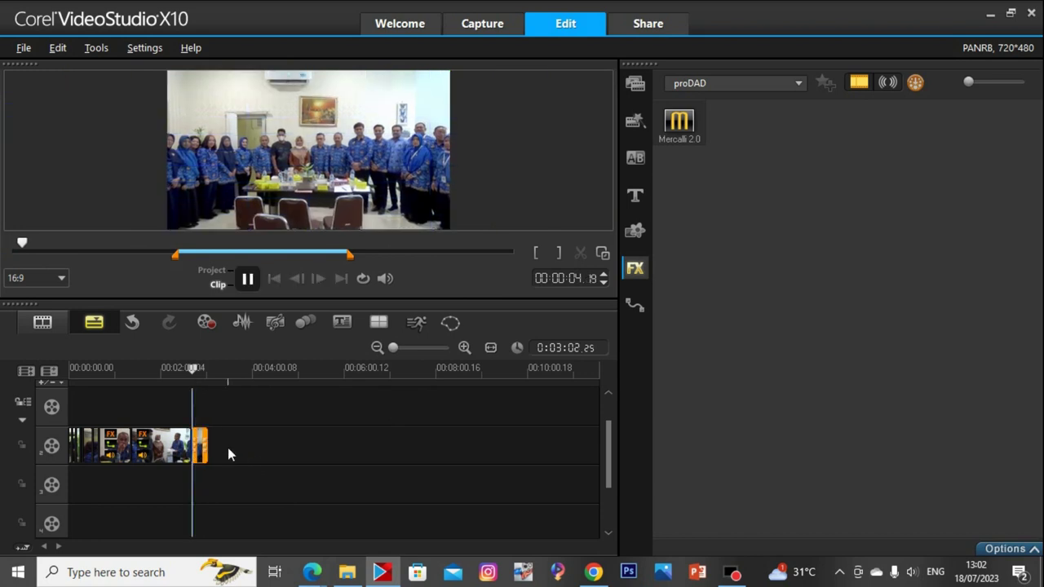
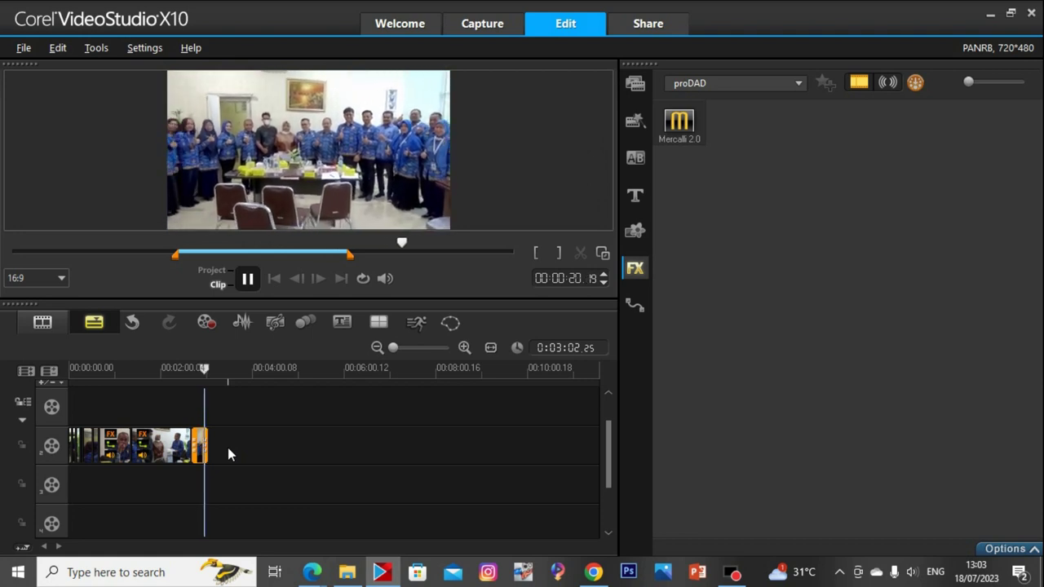
key(space)
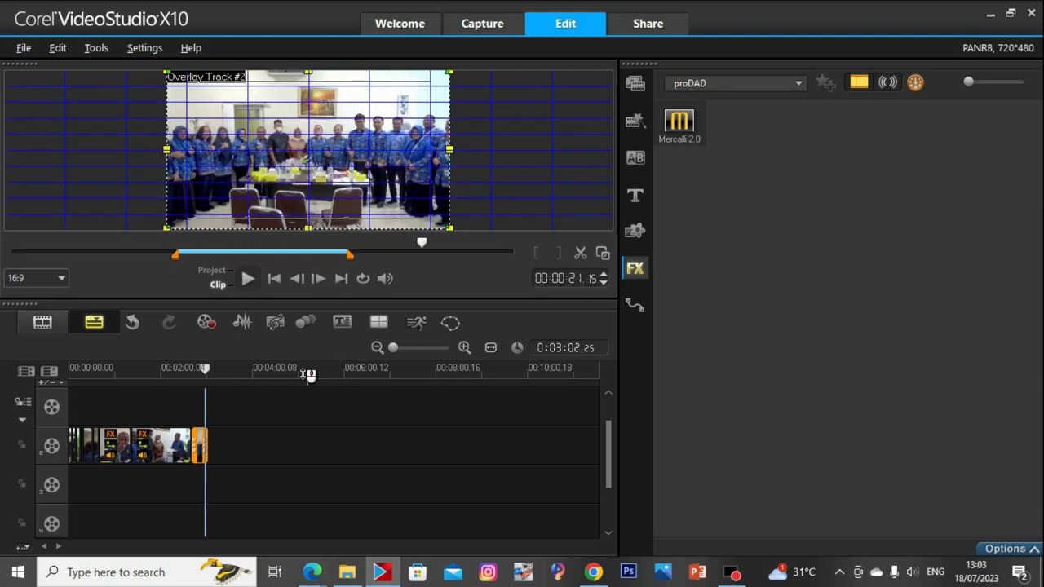
click(210, 371)
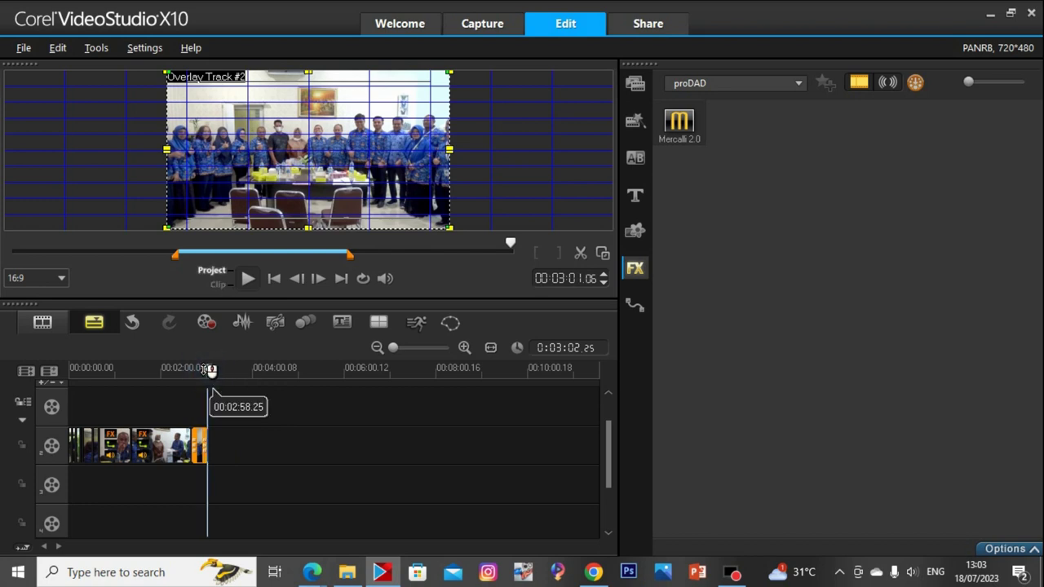
drag(211, 371, 203, 368)
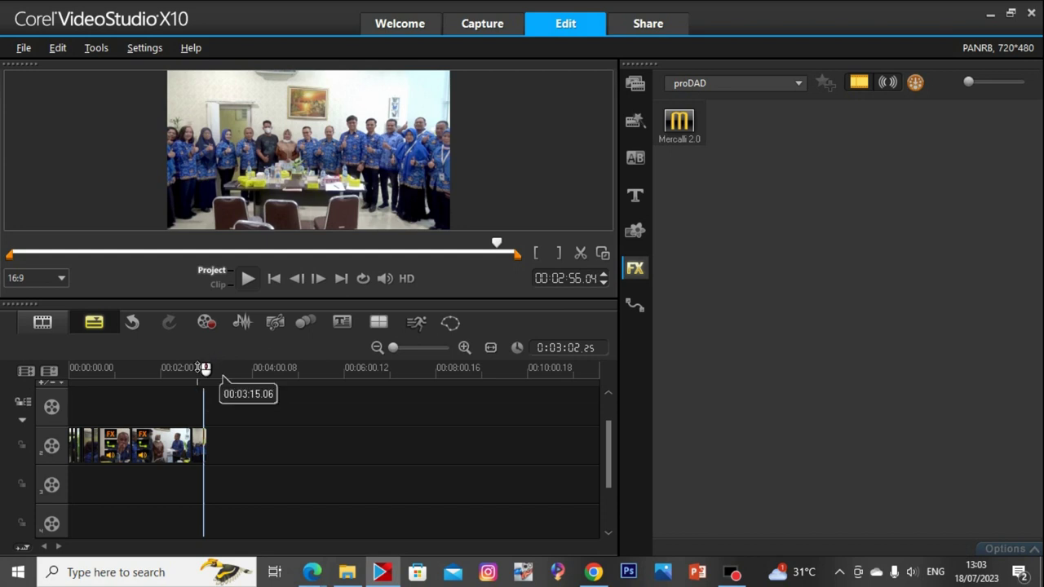
click(205, 368)
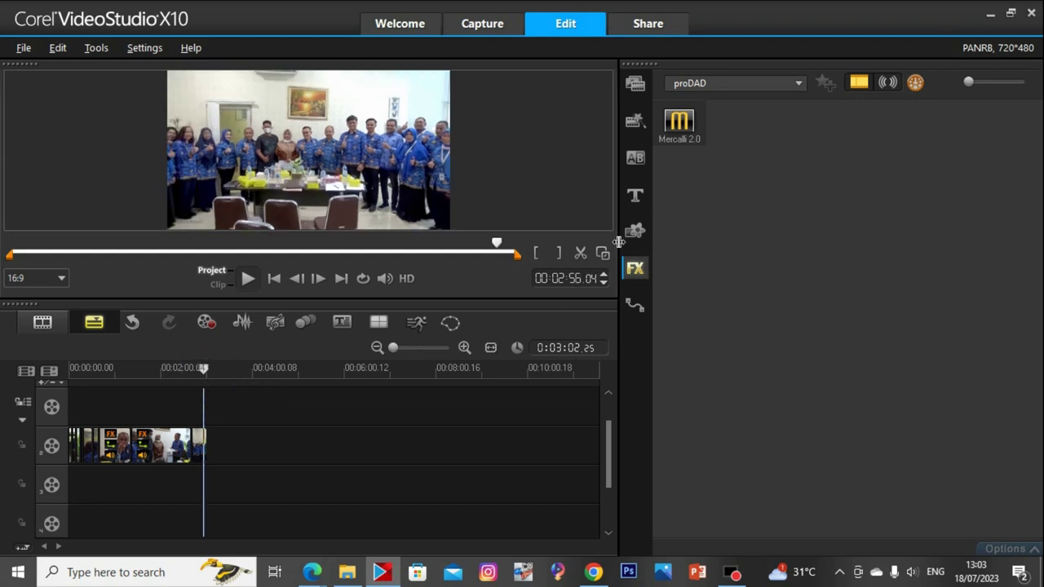
click(581, 253)
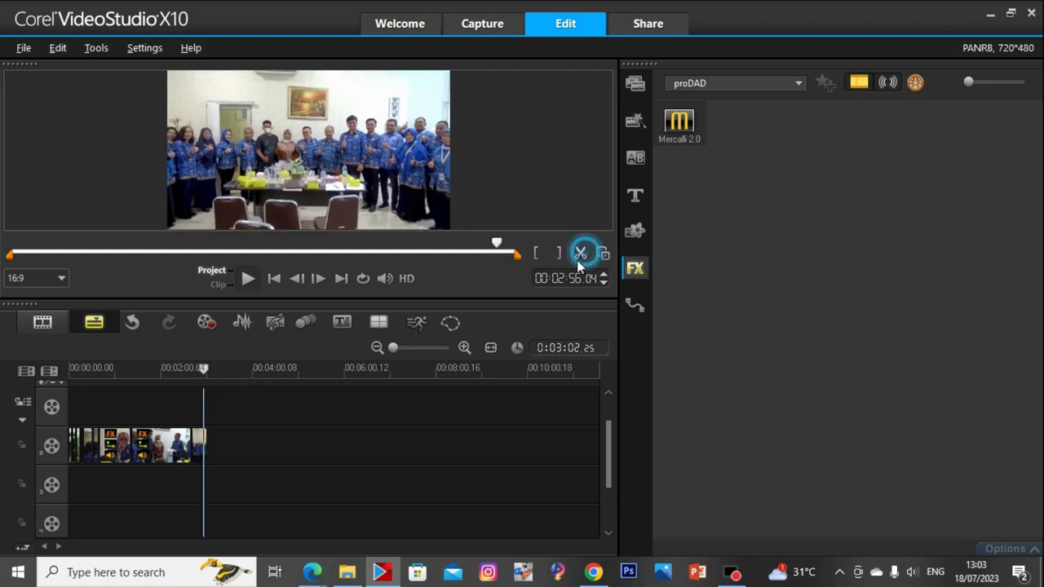
click(206, 442)
key(Delete)
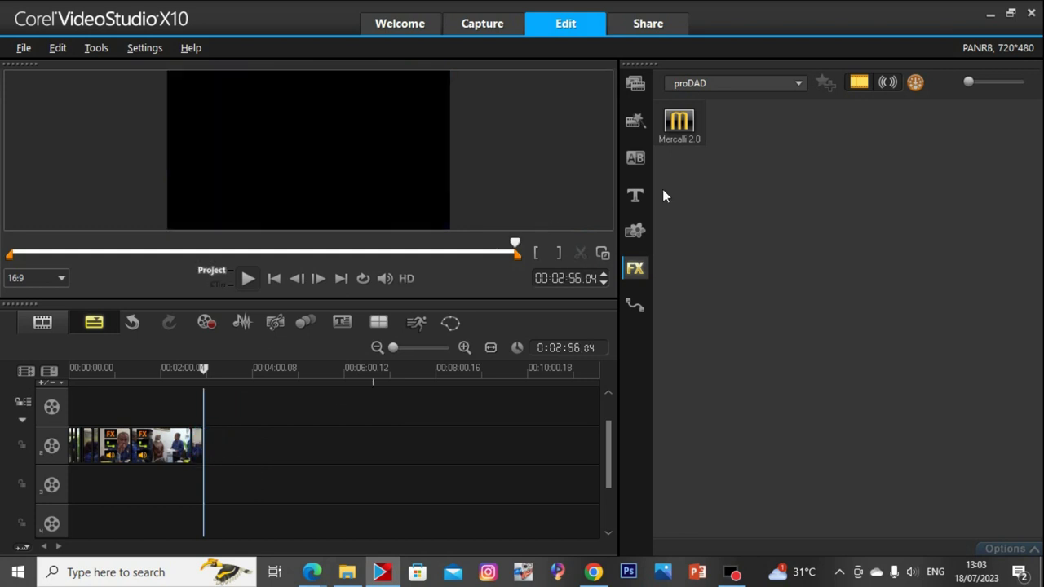
Apply the proDAD Mercalli 2.0 filter to the trimmed 00138 clip and run its stabilization analysis with the Universal Camera settings
drag(678, 122, 226, 433)
drag(196, 490, 197, 489)
click(800, 528)
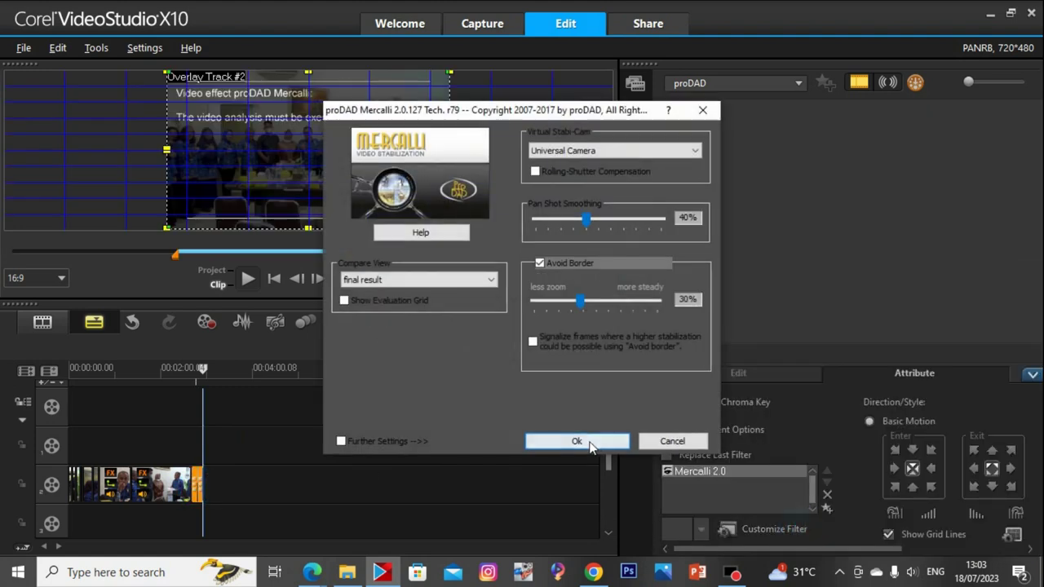
click(589, 440)
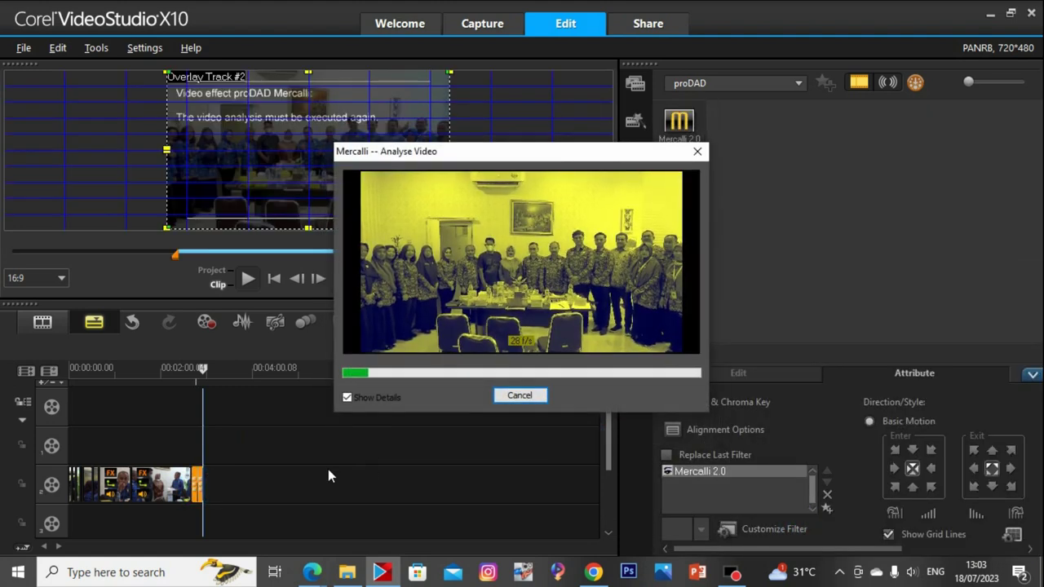
Preview clip 00139 and the one after it from the PANRB folder in File Explorer
click(397, 572)
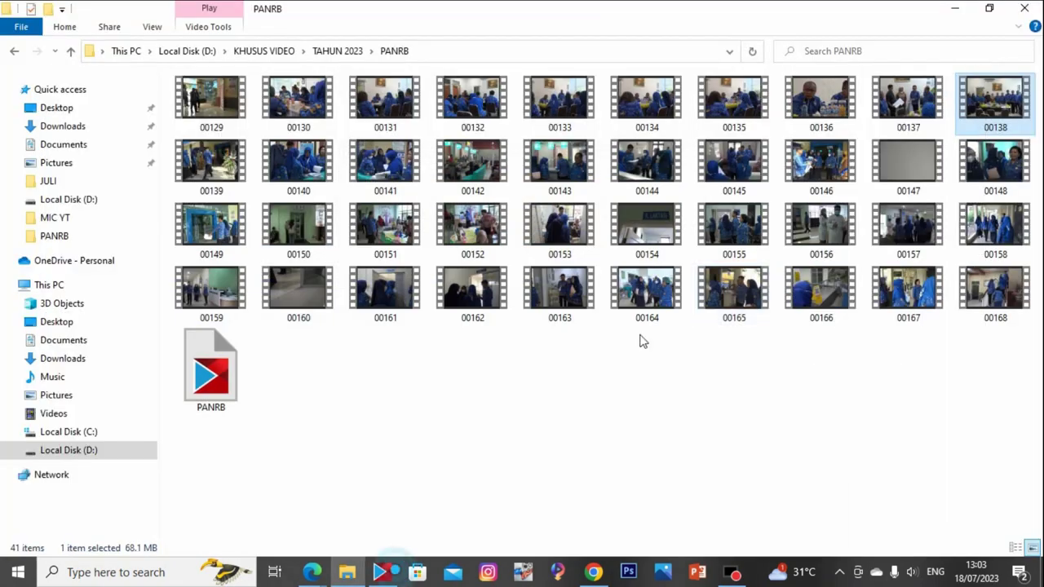
double_click(212, 159)
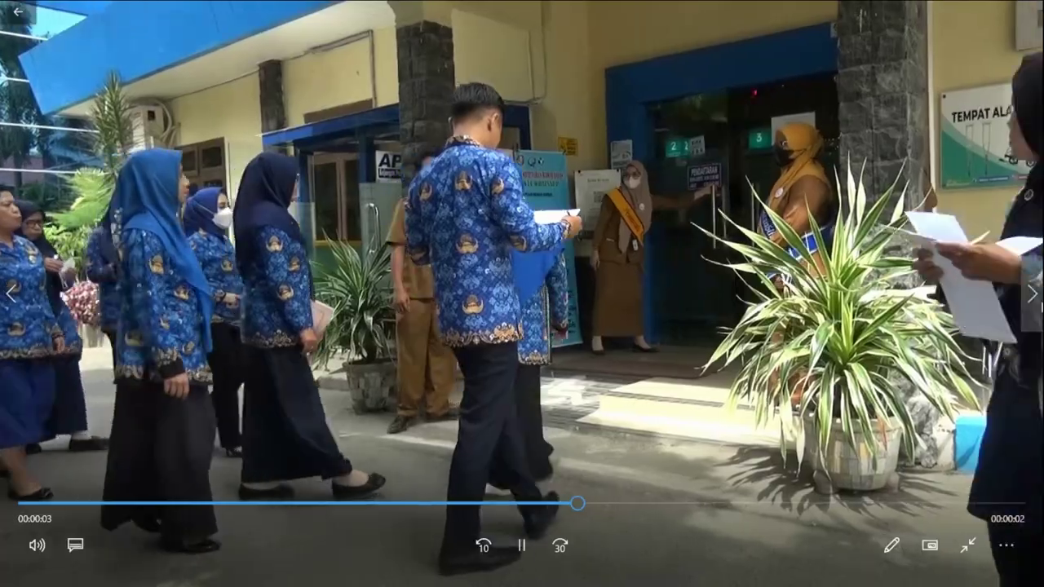
click(1033, 294)
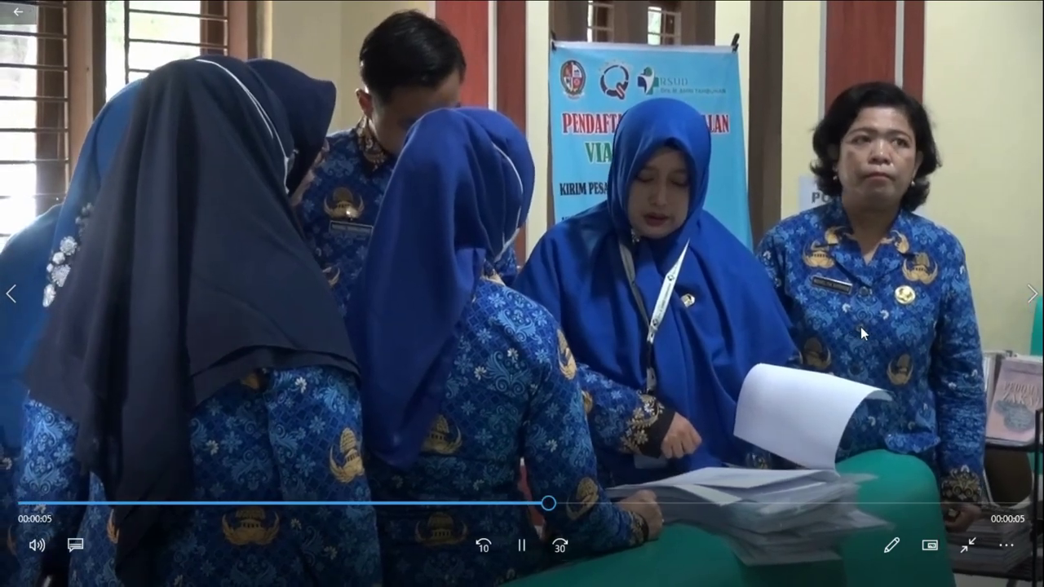
double_click(861, 326)
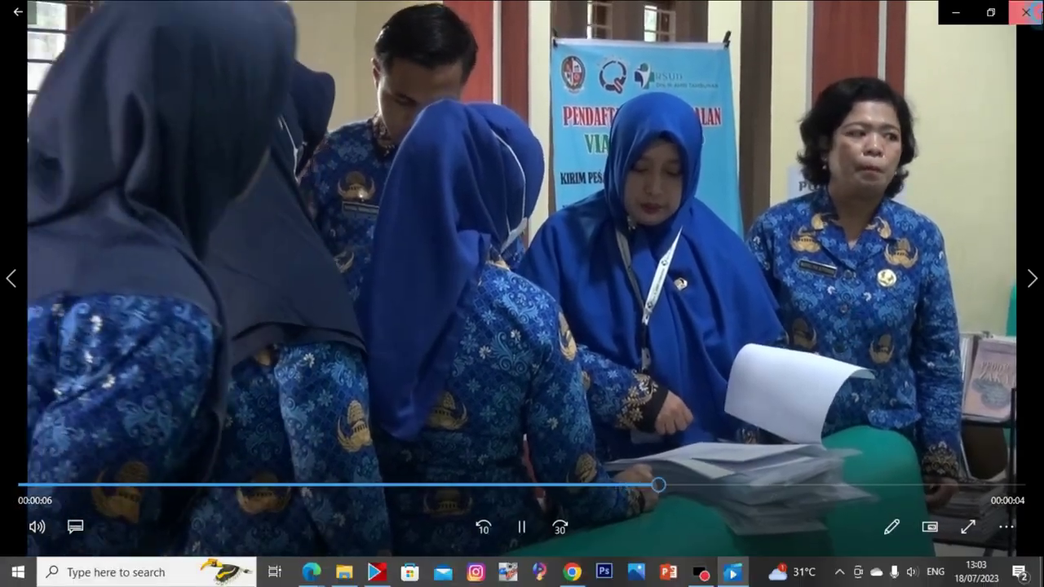
Close the clip preview, add clip 00139 to the overlay track after 00138.MTS and enlarge it to fill the frame
key(alt+F4)
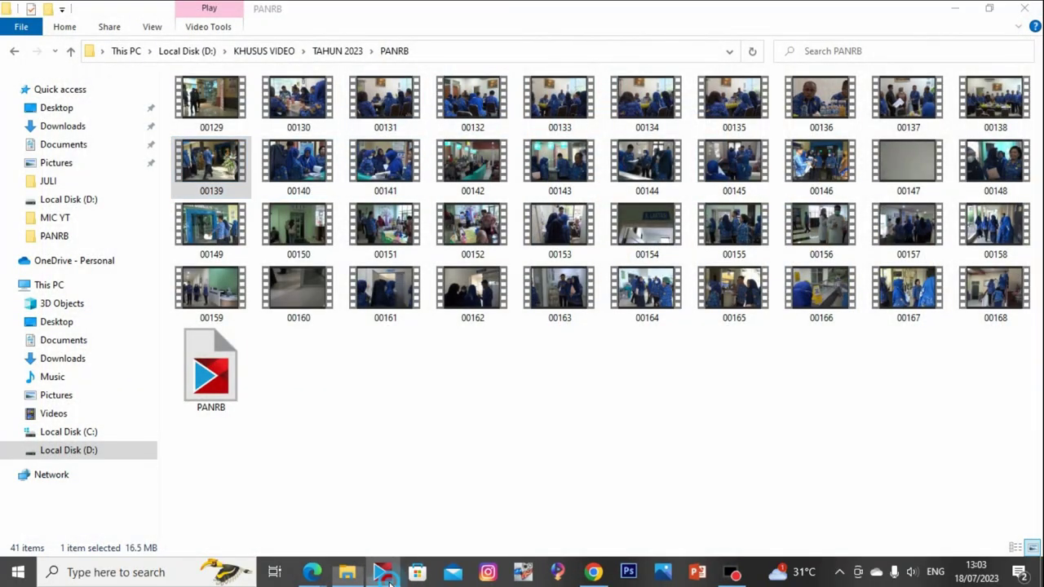
click(388, 574)
click(388, 574)
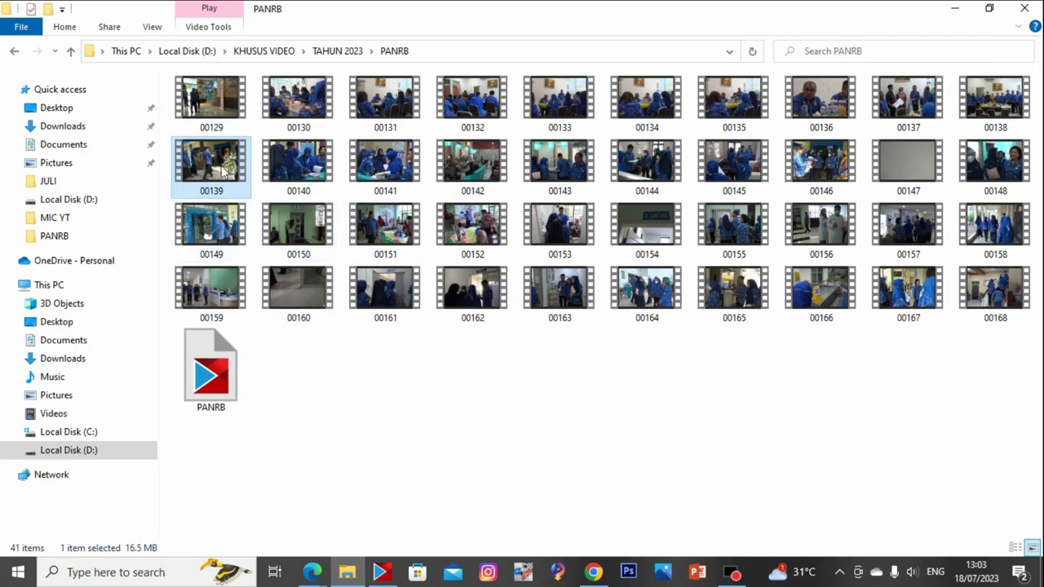
drag(210, 163, 211, 461)
drag(307, 445, 306, 445)
right_click(342, 139)
click(403, 287)
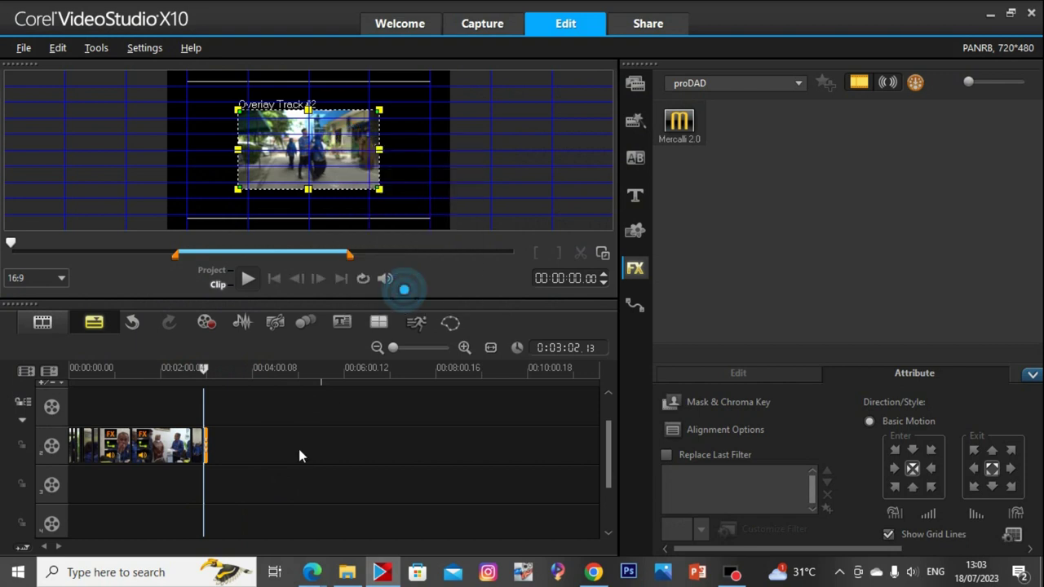
Split the 00139 clip at 00:02:57.00, delete the part before the cut and move the remainder directly after 00138.MTS
key(space)
click(583, 254)
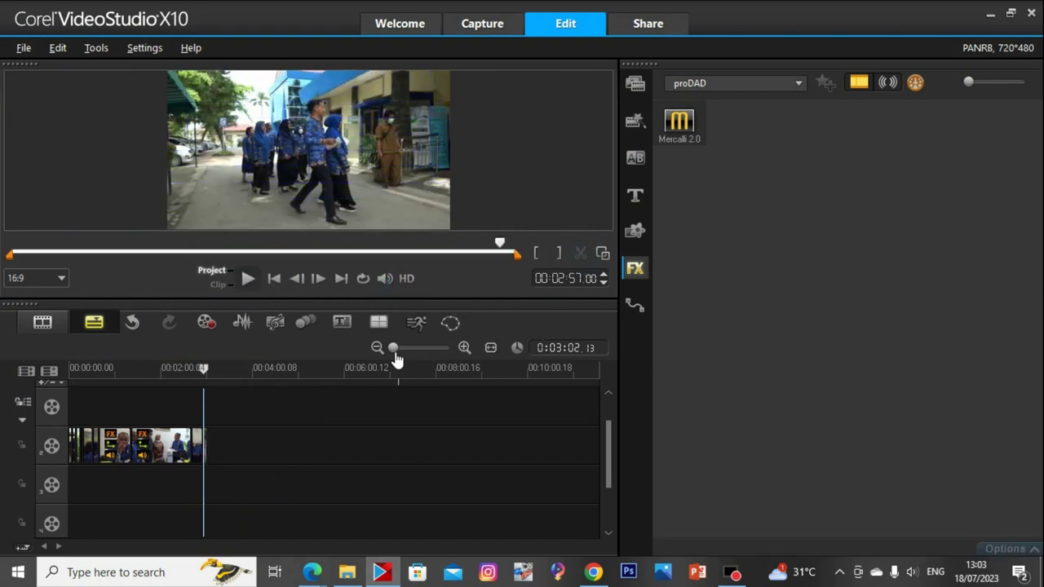
drag(395, 349, 439, 349)
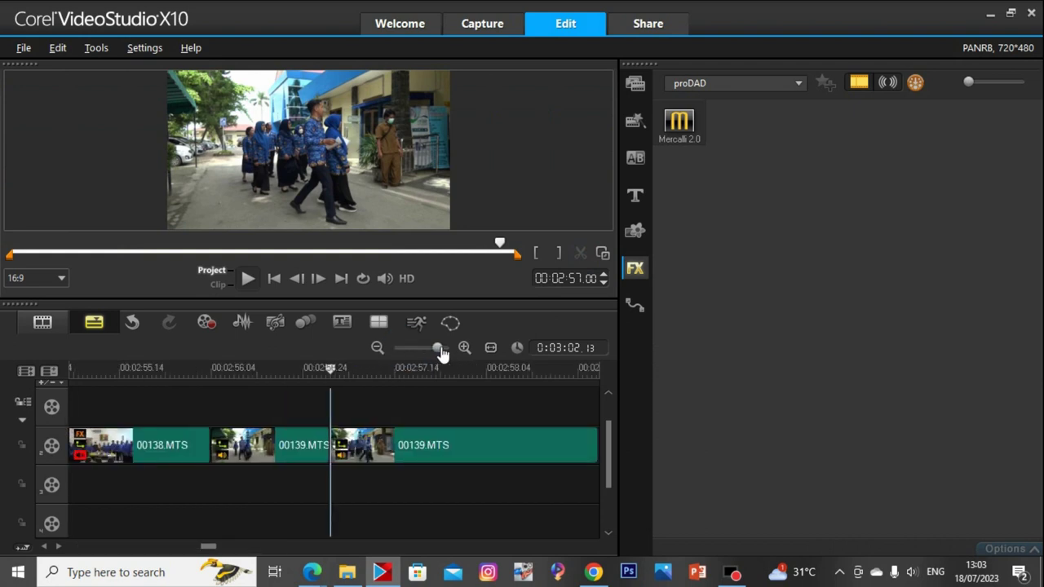
click(305, 445)
key(Delete)
drag(367, 445, 314, 449)
Play through the remaining 00139 clip, split it at 00:03:00.08 and delete the part after the cut
key(space)
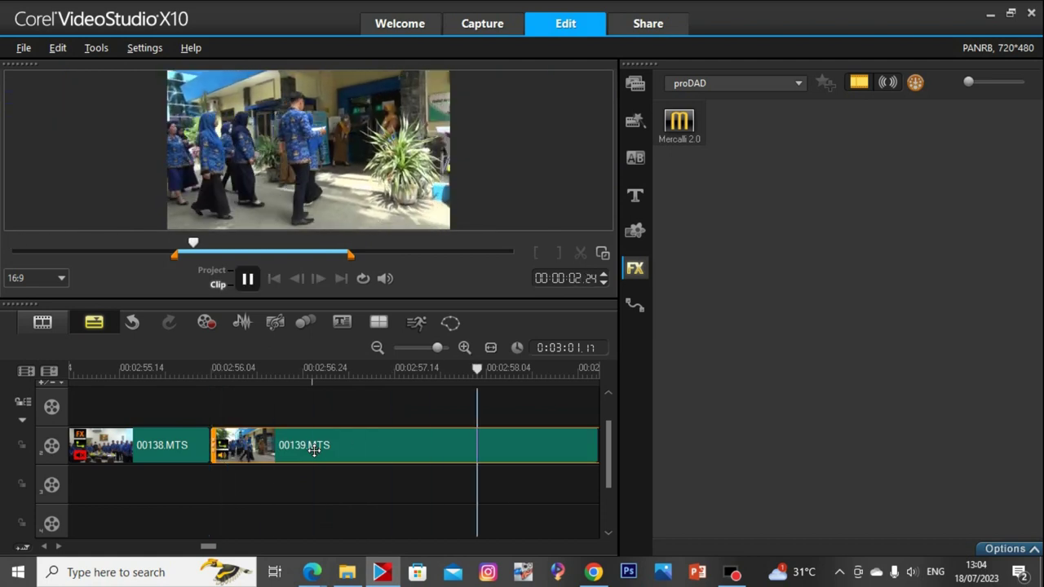
key(space)
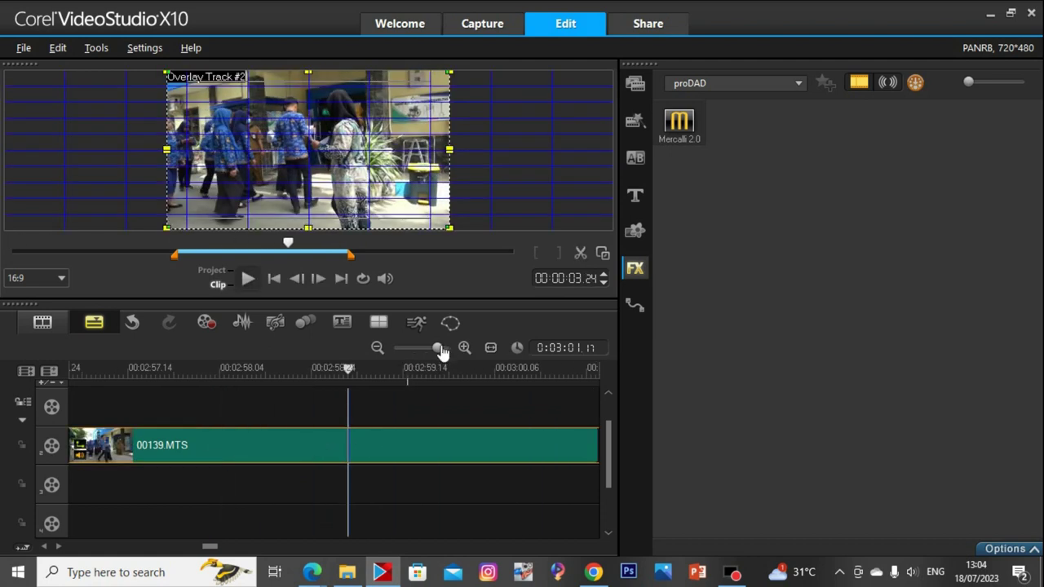
drag(441, 350, 420, 348)
key(space)
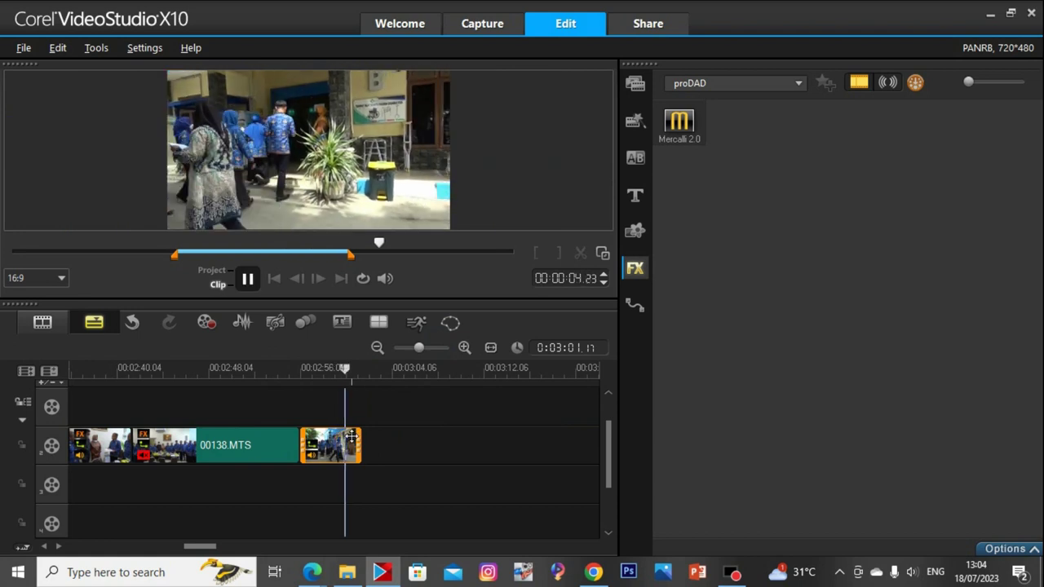
key(space)
click(580, 254)
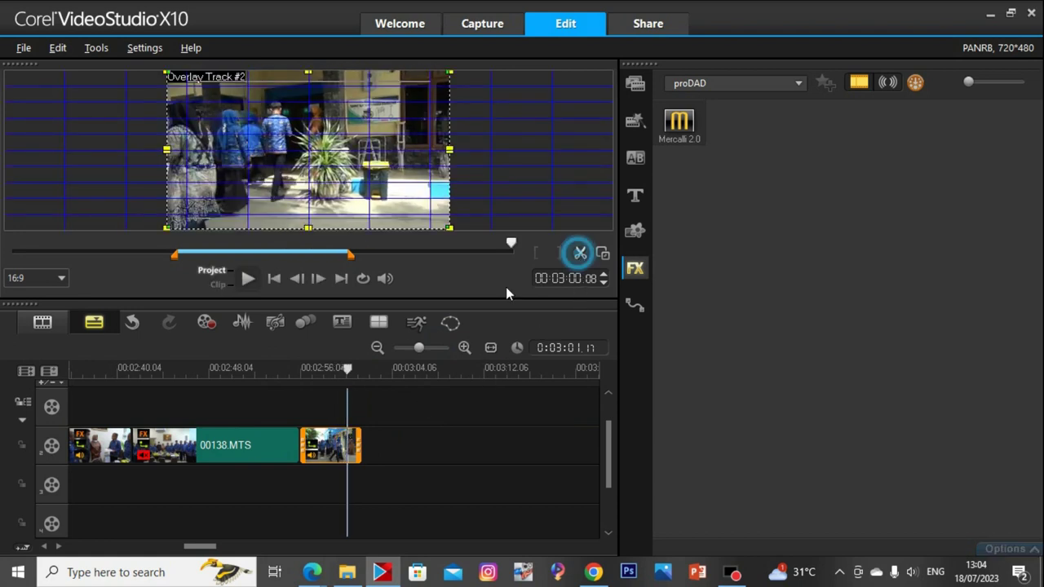
click(353, 453)
key(Delete)
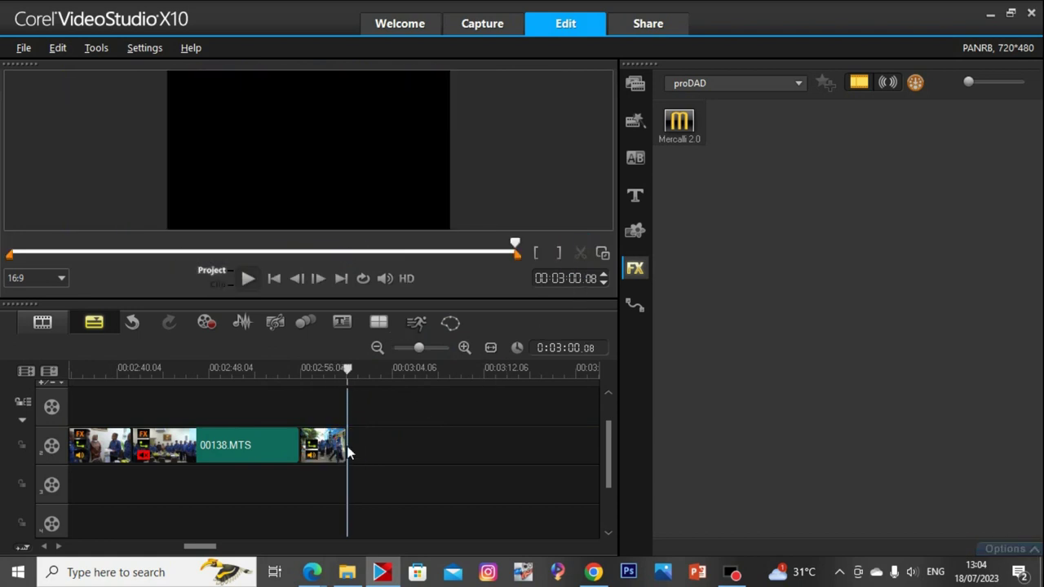
Mute the trimmed 00139 clip and set its color correction to brightness 8, contrast 20 and gamma 26
click(323, 445)
right_click(323, 446)
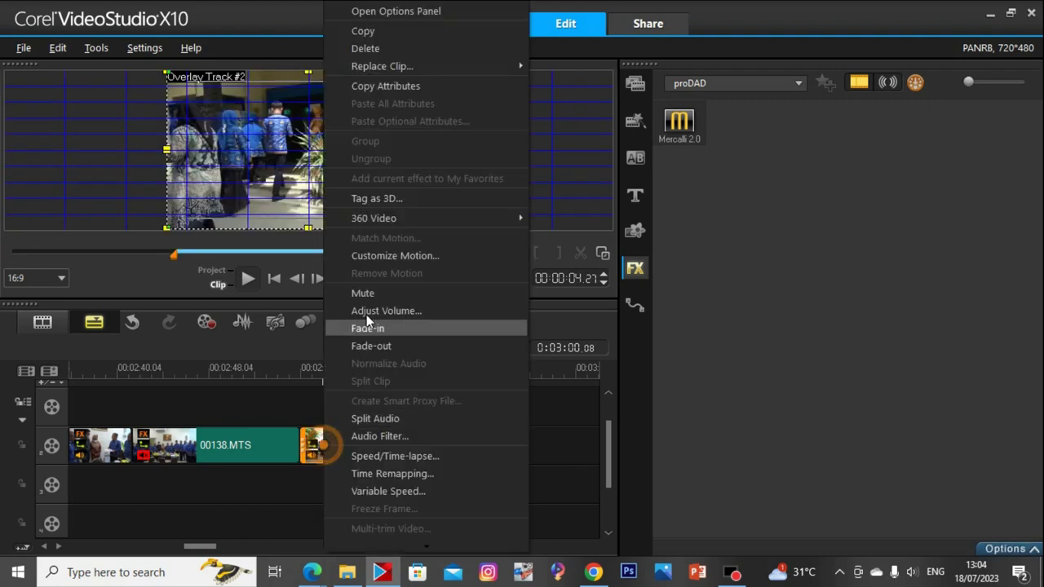
click(352, 291)
click(734, 373)
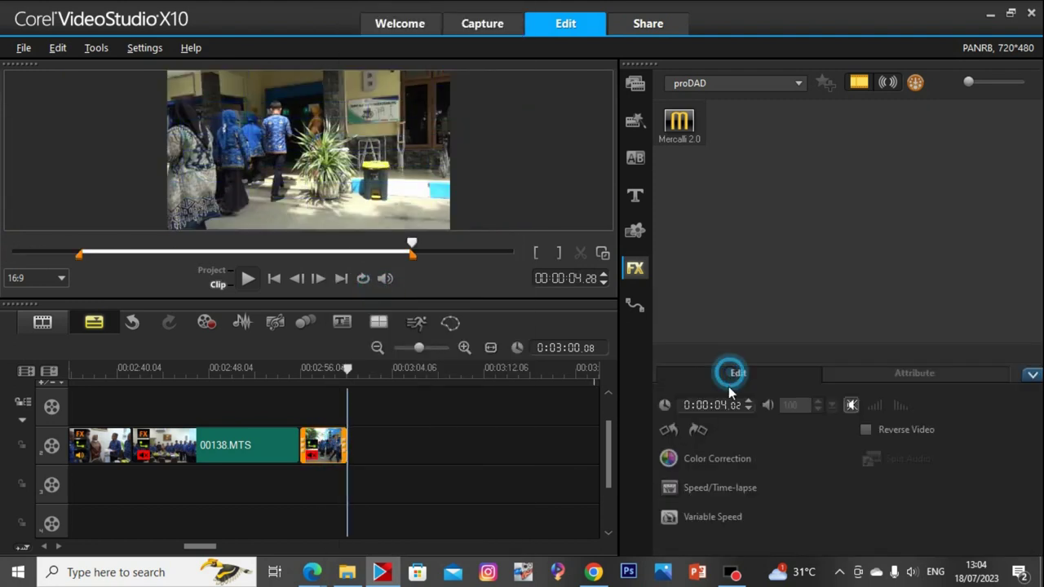
click(678, 456)
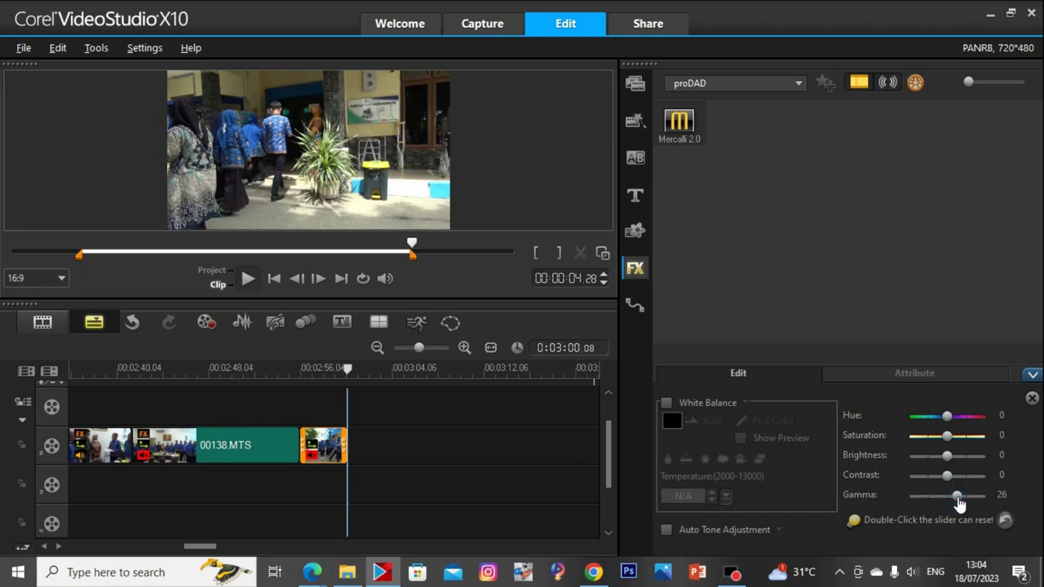
drag(957, 483, 957, 475)
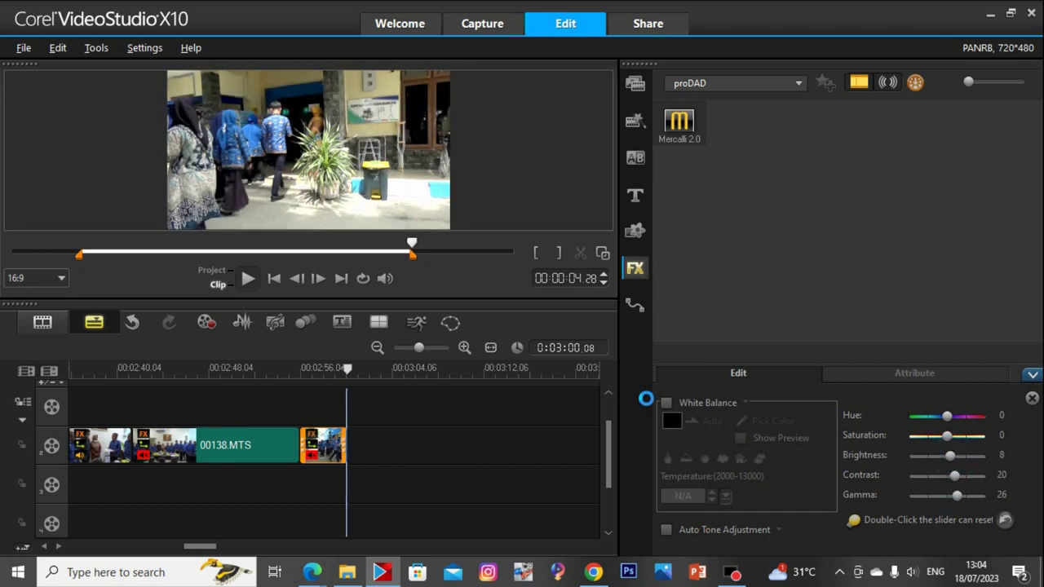
Apply the proDAD Mercalli 2.0 filter to the trimmed 00139 clip, run its stabilization analysis and play the clip back
drag(689, 122, 330, 487)
double_click(330, 487)
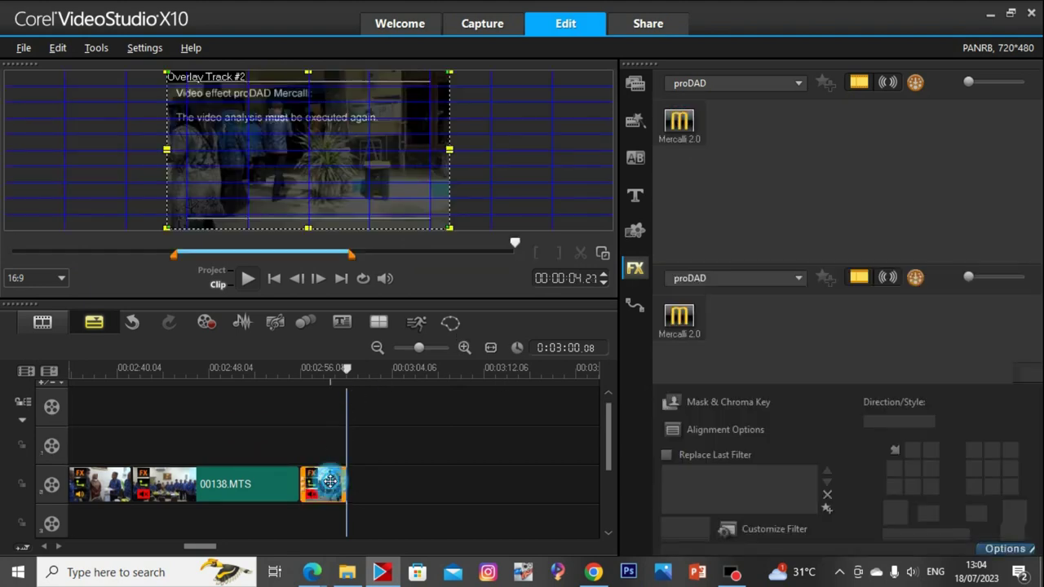
click(541, 441)
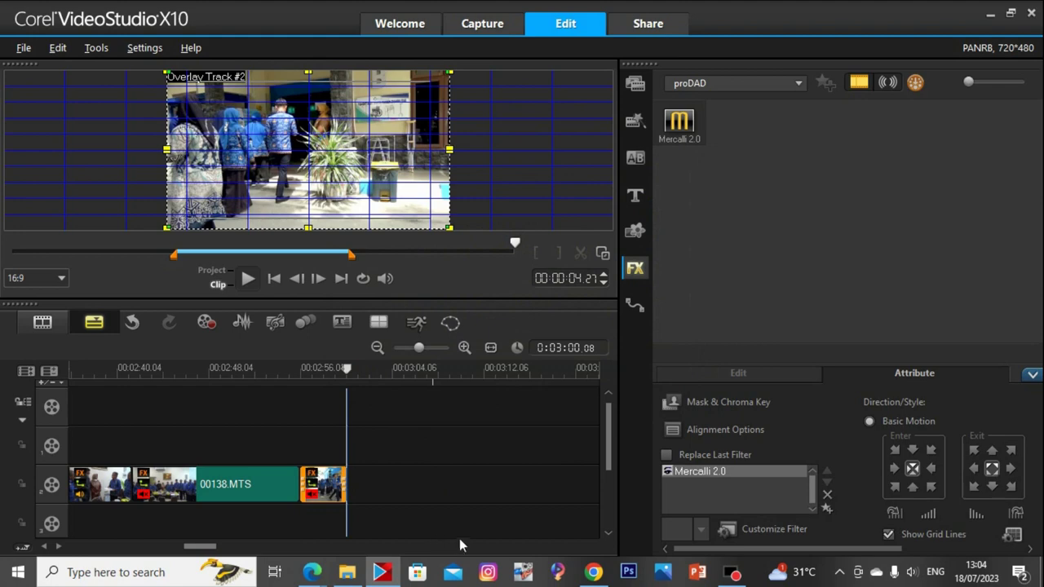
key(space)
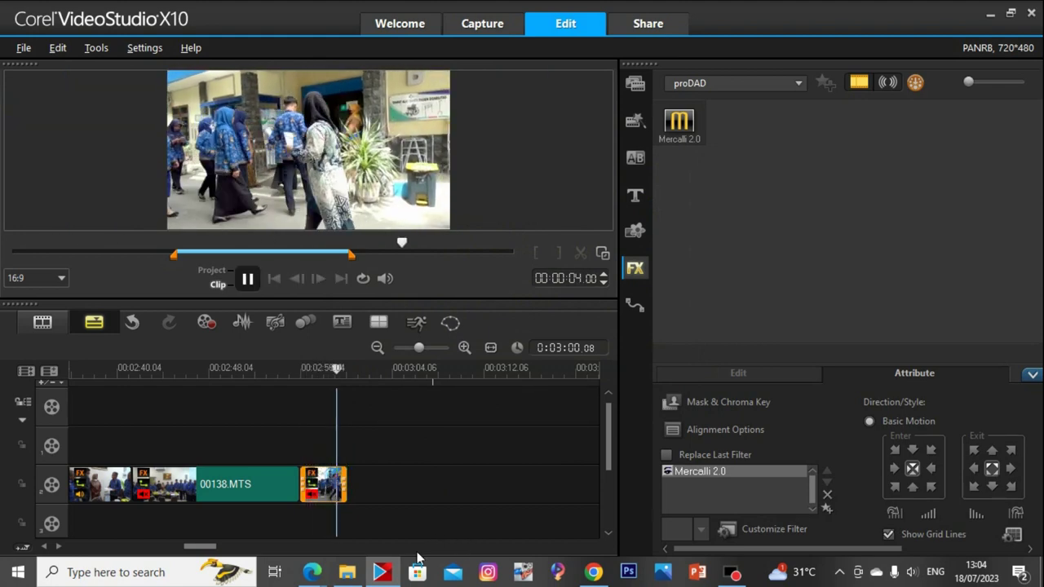
Switch to the PANRB folder in File Explorer and preview clips 00140 and 00141
click(380, 572)
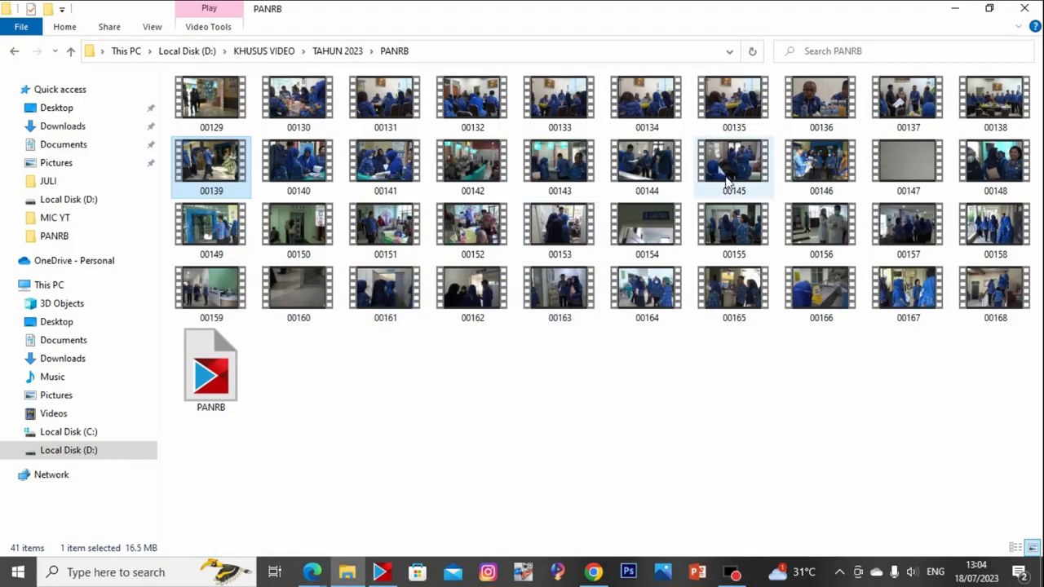
double_click(327, 171)
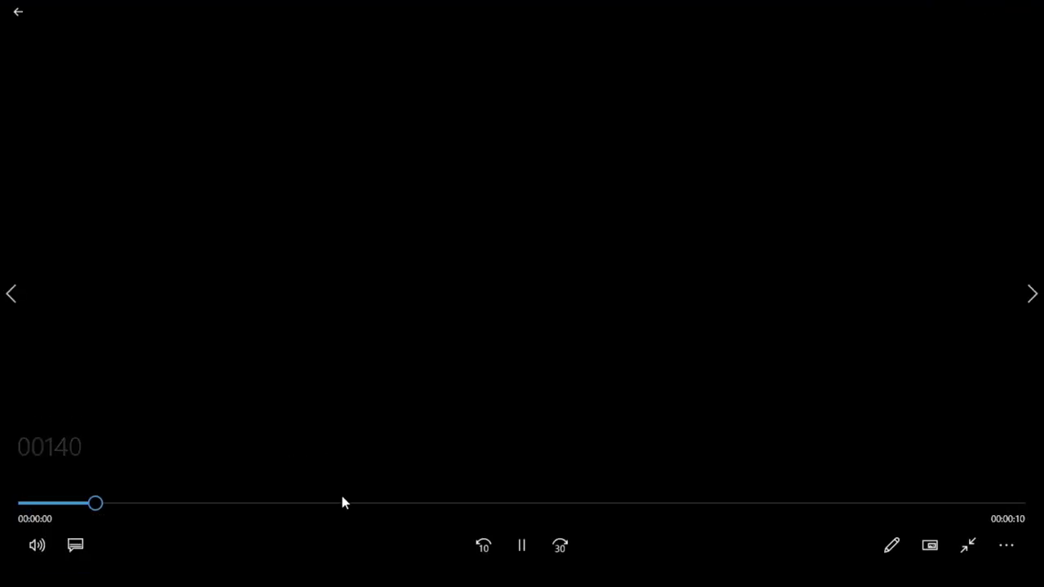
click(603, 503)
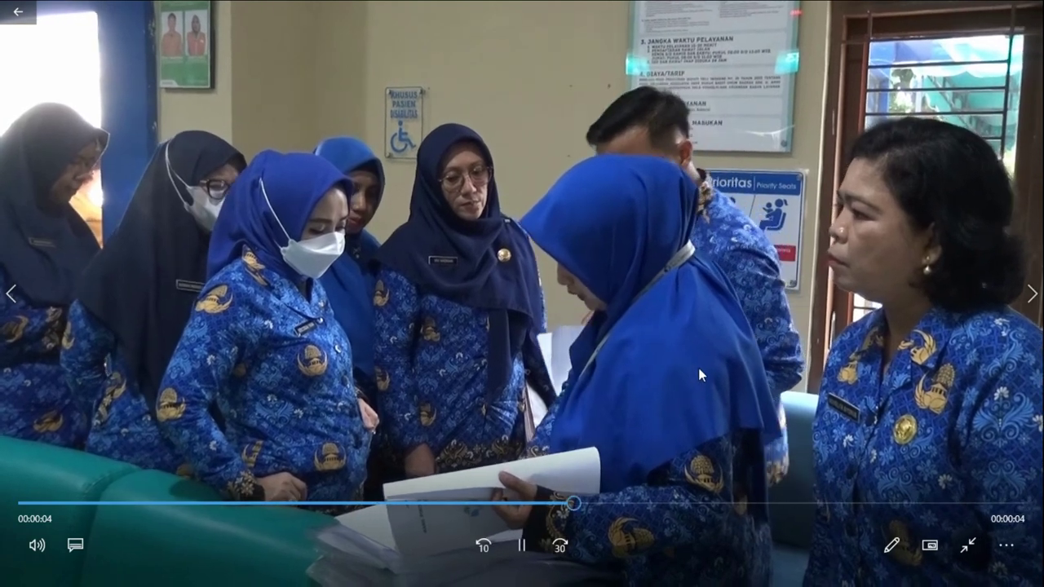
key(Escape)
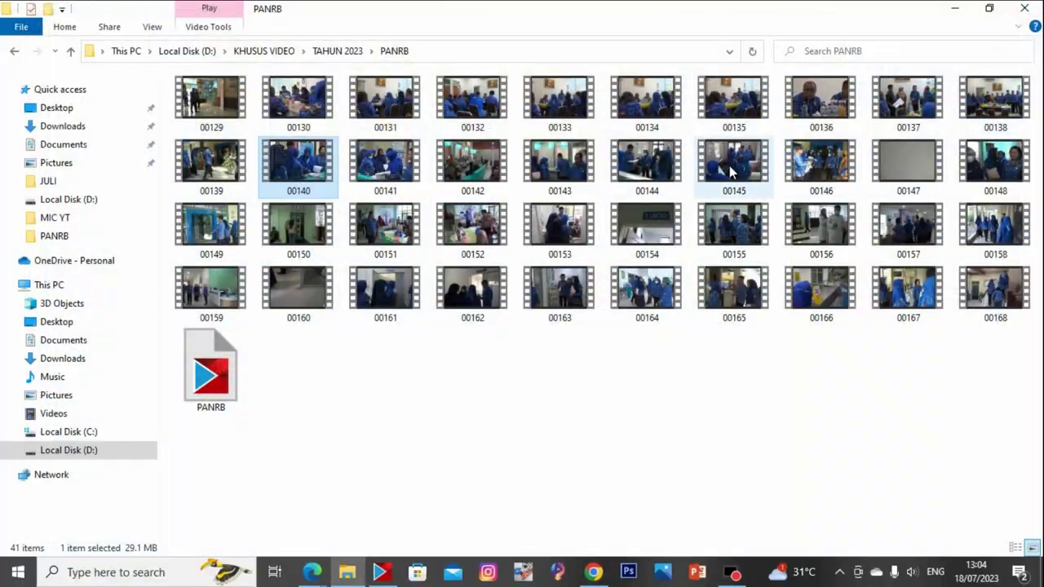
Add clips 00140 and 00141 together to the overlay track, directly after the trimmed 00139 clip
ctrl+click(383, 167)
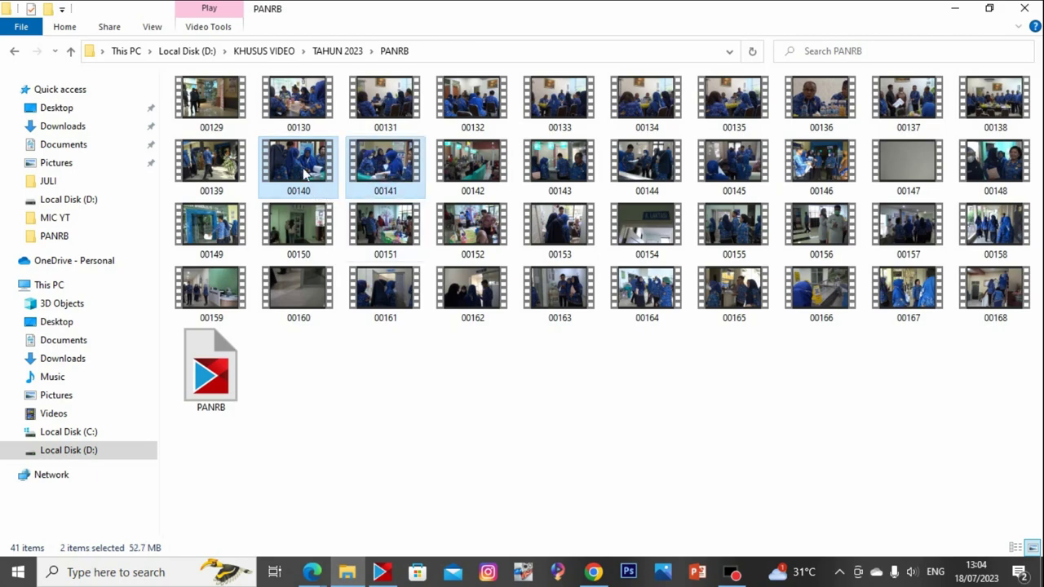
drag(304, 173, 415, 518)
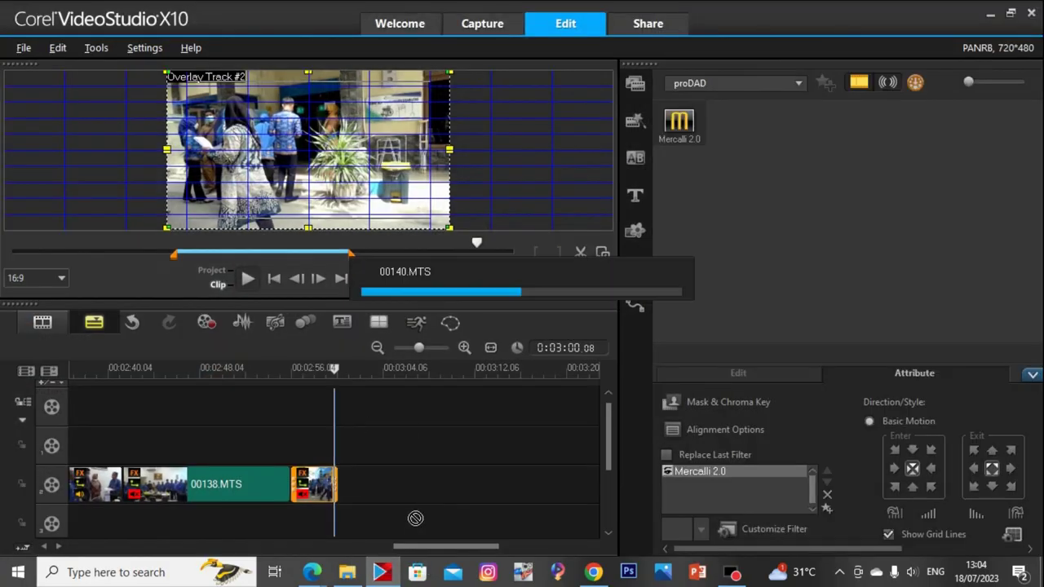
drag(382, 442, 423, 465)
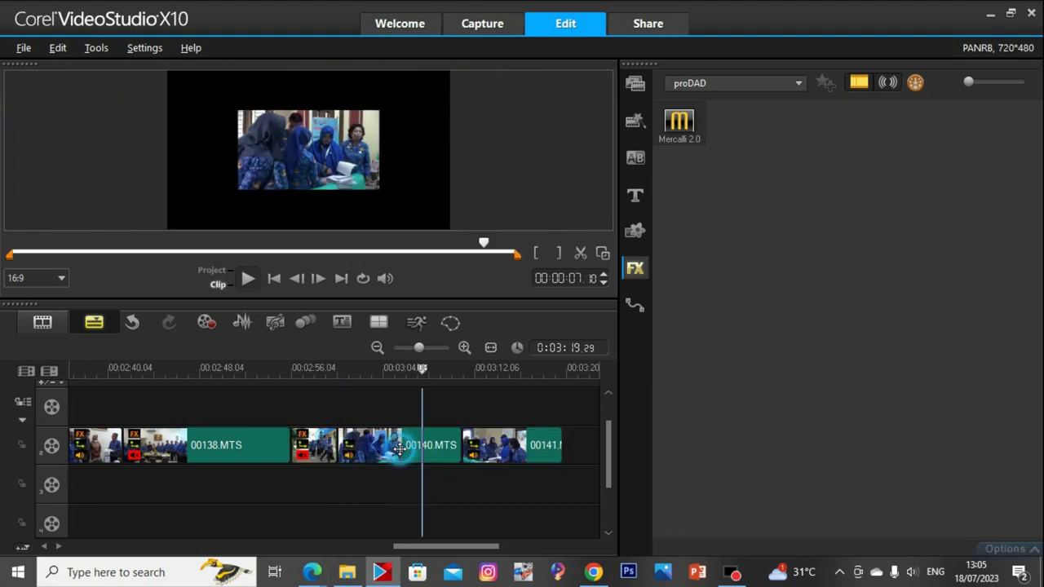
Enlarge the 00140 clip to fill the frame and mute its audio
right_click(323, 170)
click(384, 322)
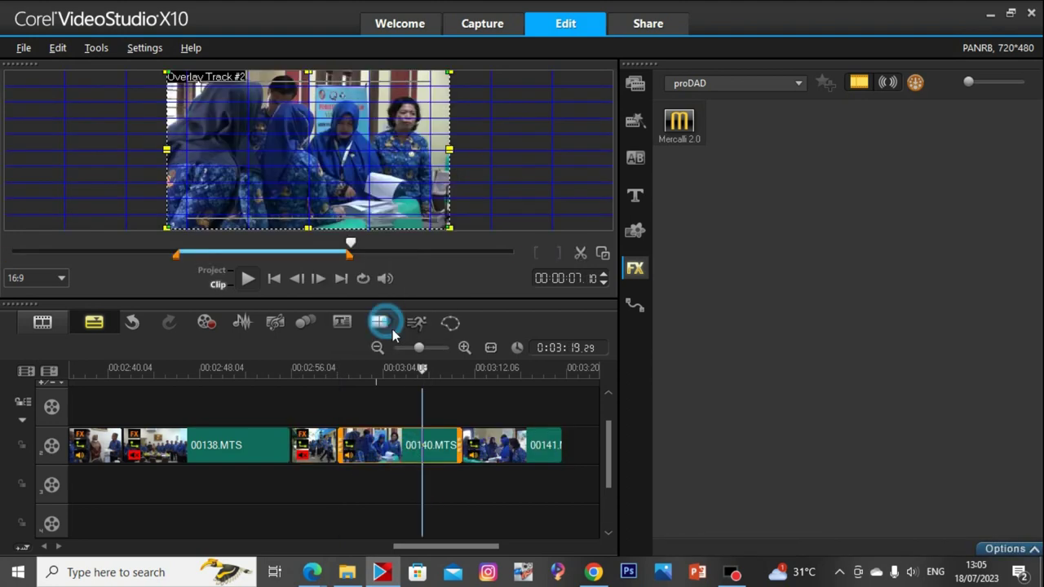
right_click(432, 459)
click(473, 291)
Color-correct the 00140 clip with saturation 4, brightness 2, contrast 16 and gamma 28
double_click(365, 439)
click(738, 372)
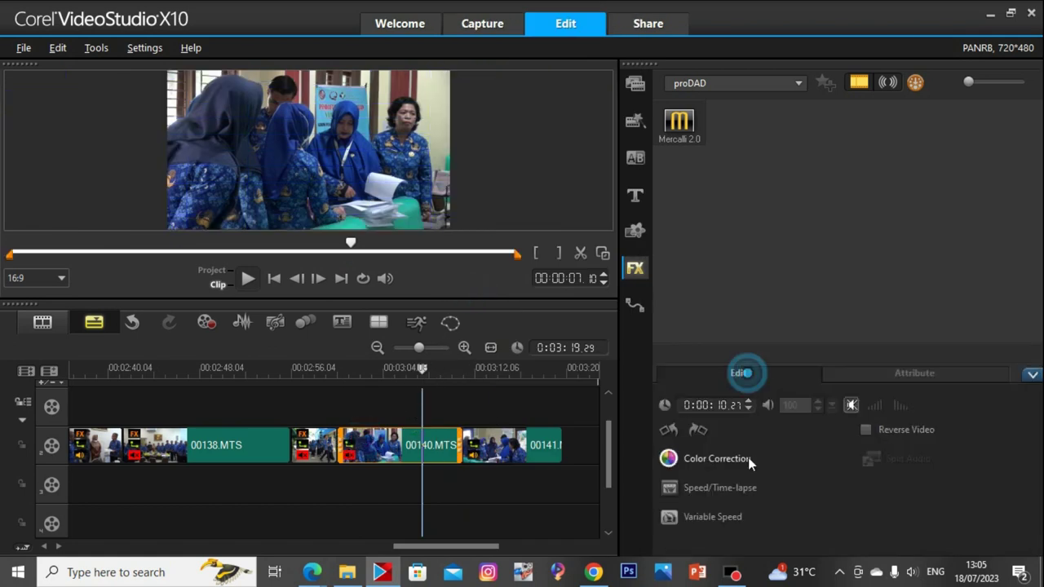
click(734, 459)
drag(965, 506, 963, 504)
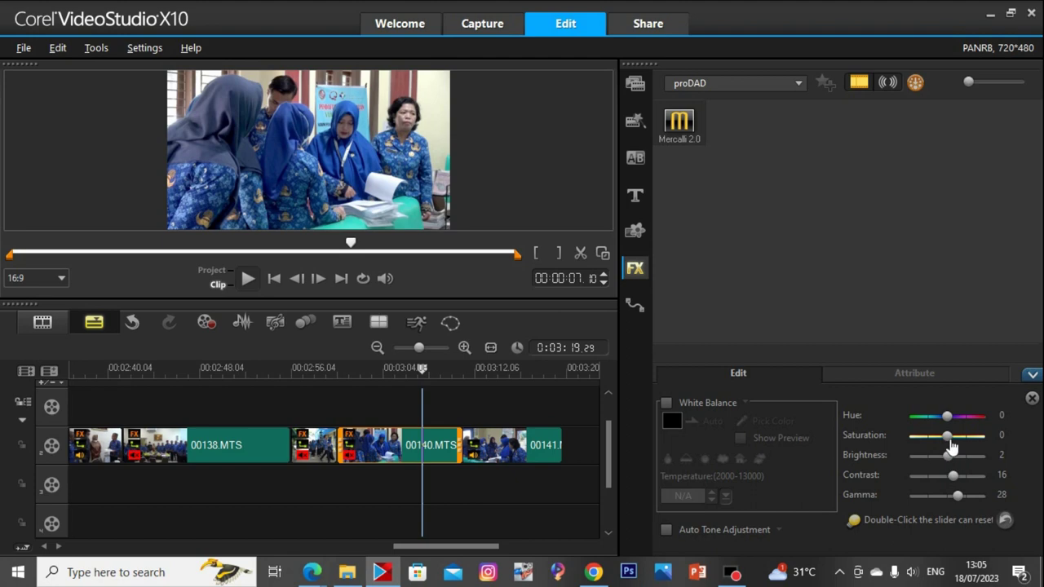
click(950, 439)
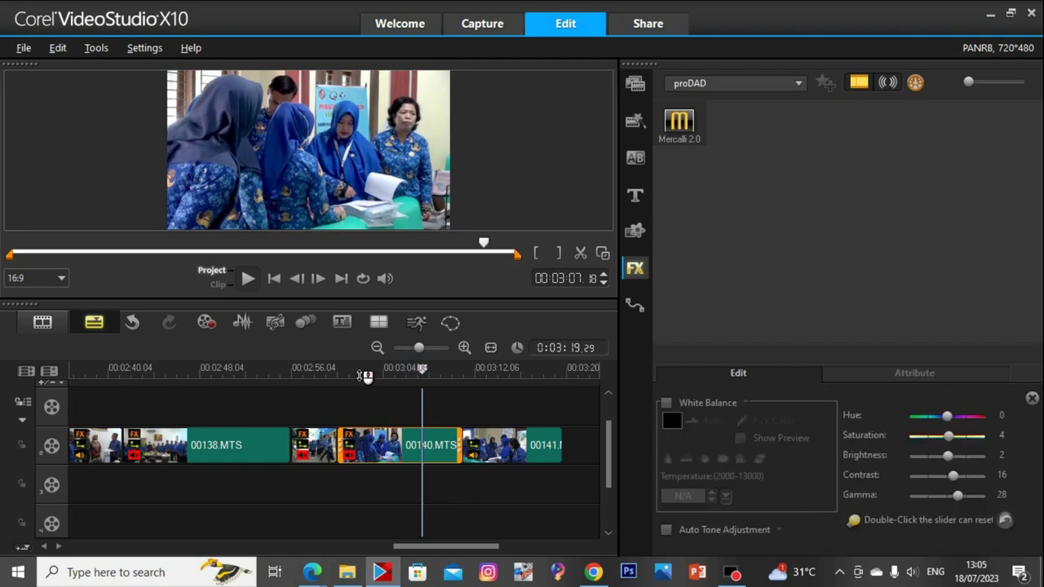
Play the project from the end of 00139, split the 00140 clip at 00:03:02.14 and delete the part before the cut
drag(366, 376, 335, 371)
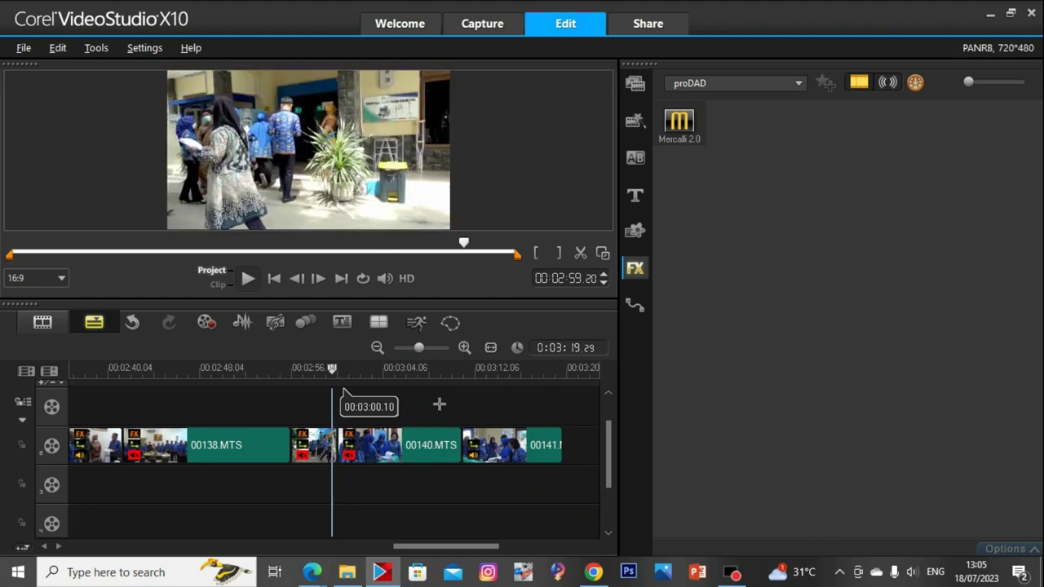
key(space)
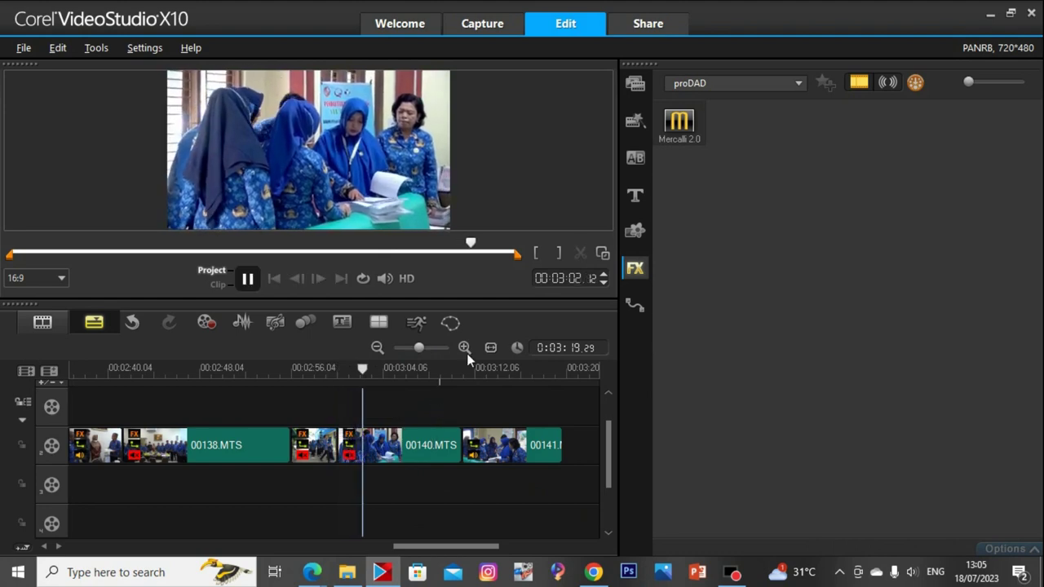
key(space)
click(581, 254)
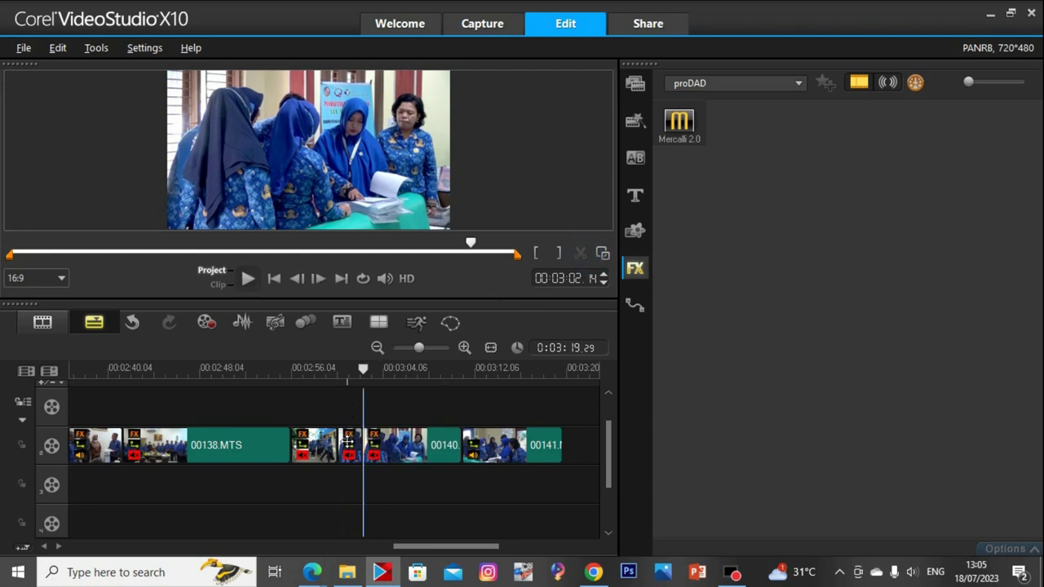
key(Delete)
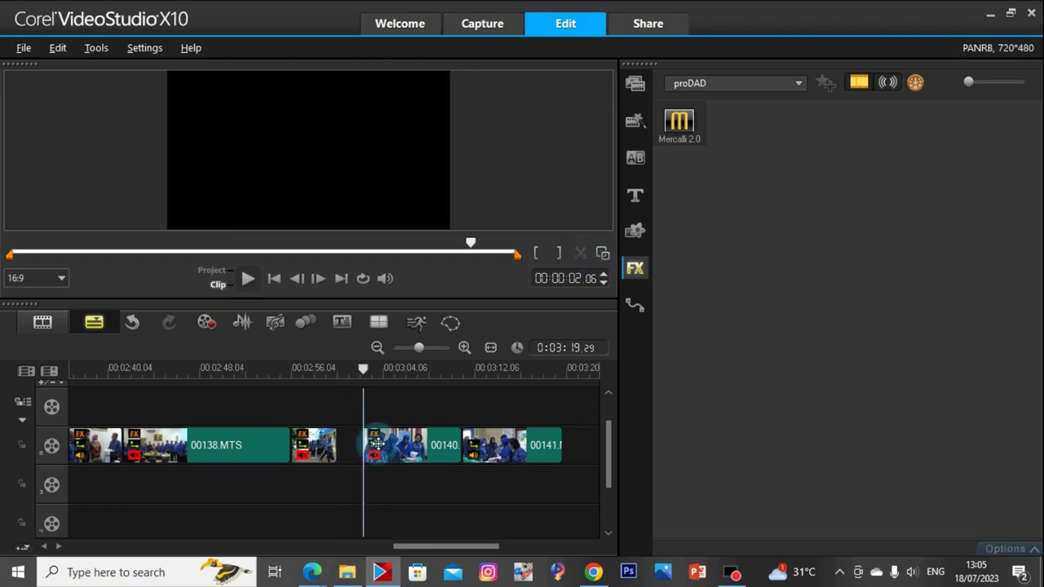
Play the 00140 clip, split it at clip time 00:00:06.01 and move the first part against the end of the 00139 clip
click(377, 443)
key(space)
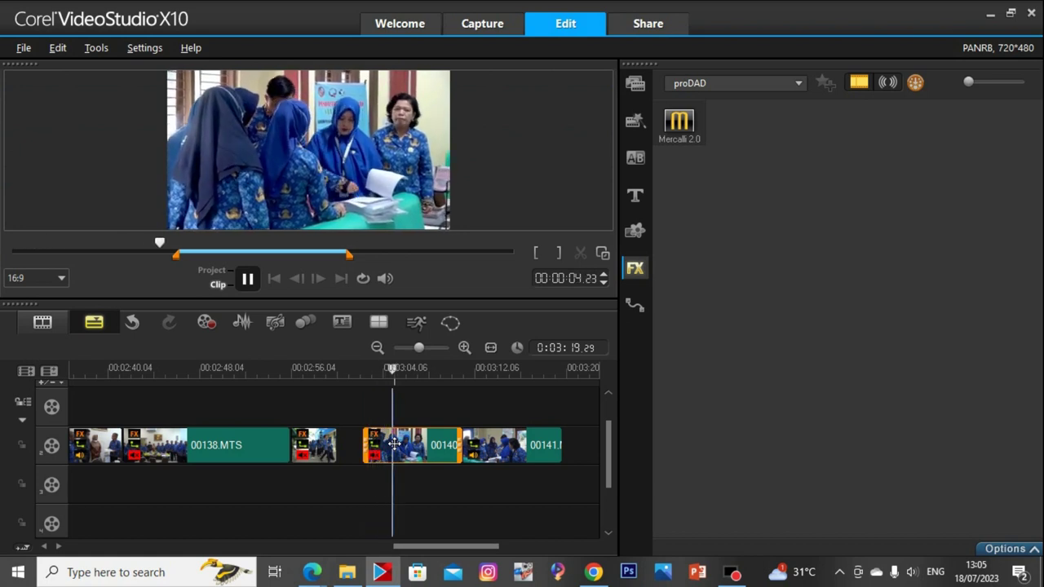
key(space)
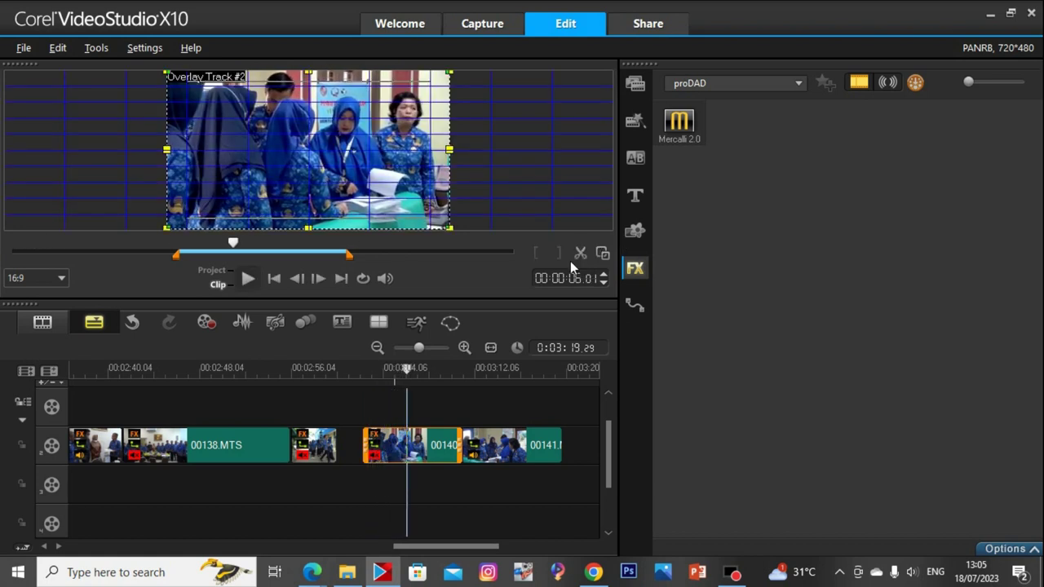
key(s)
click(390, 446)
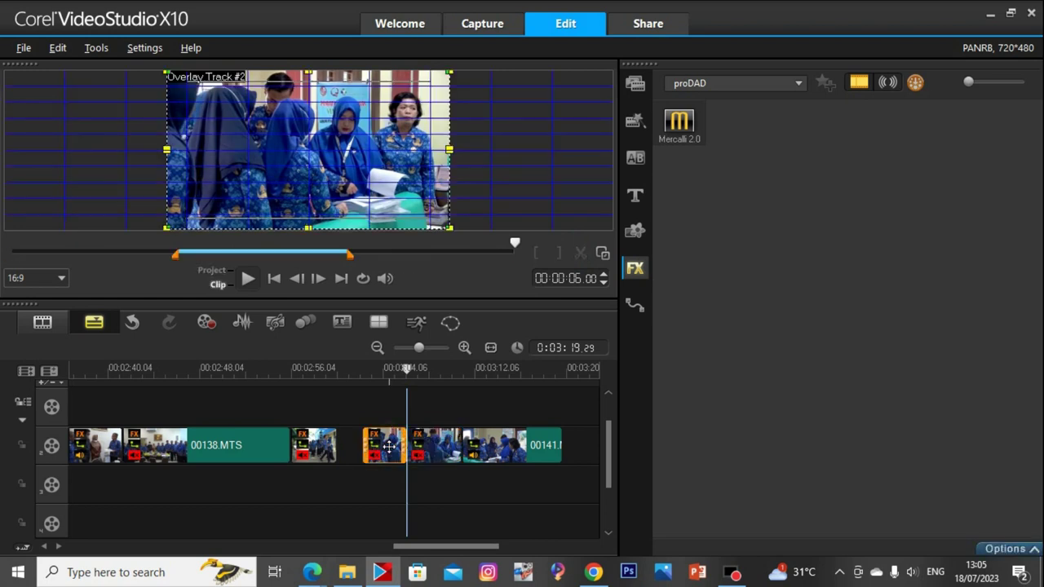
drag(420, 461, 506, 451)
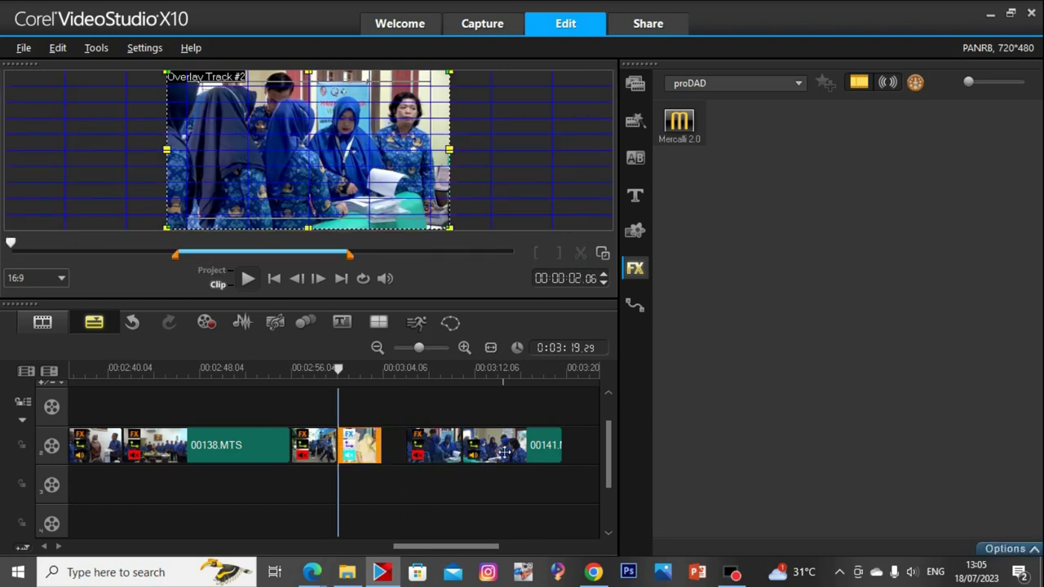
Split the 00141 clip at 00:03:15.11, delete its end part and move the rest to overlay track 3, directly after the first 00140 part
key(space)
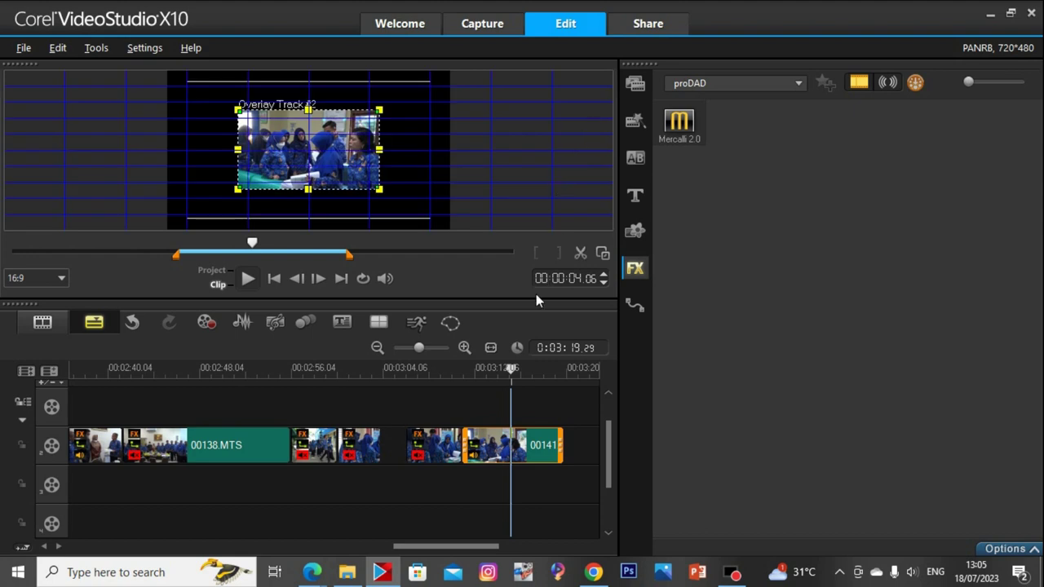
click(580, 253)
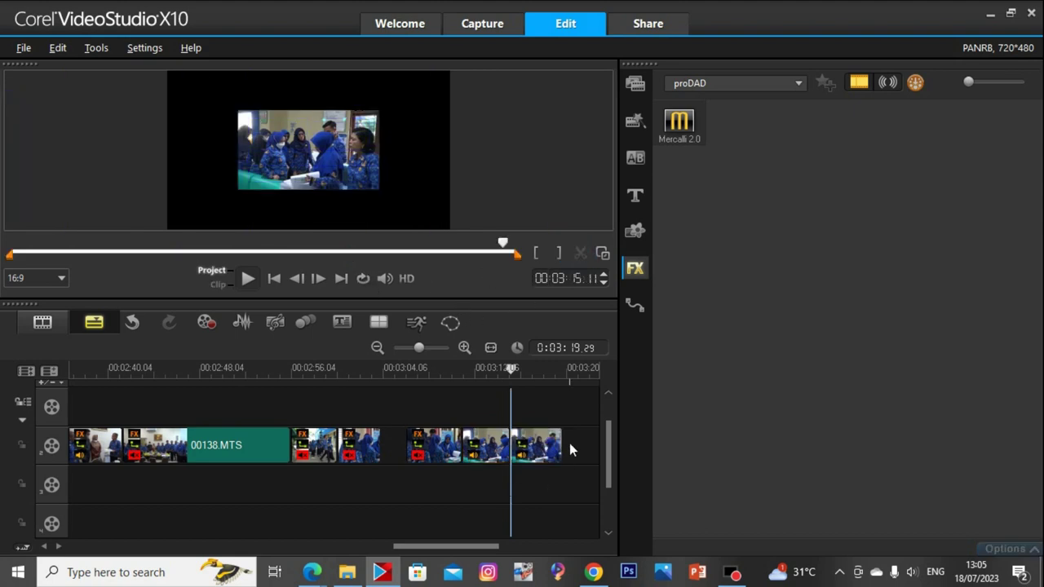
key(Delete)
drag(493, 449, 416, 487)
Enlarge the 00141 clip to fill the frame and mute its audio
right_click(361, 151)
click(454, 285)
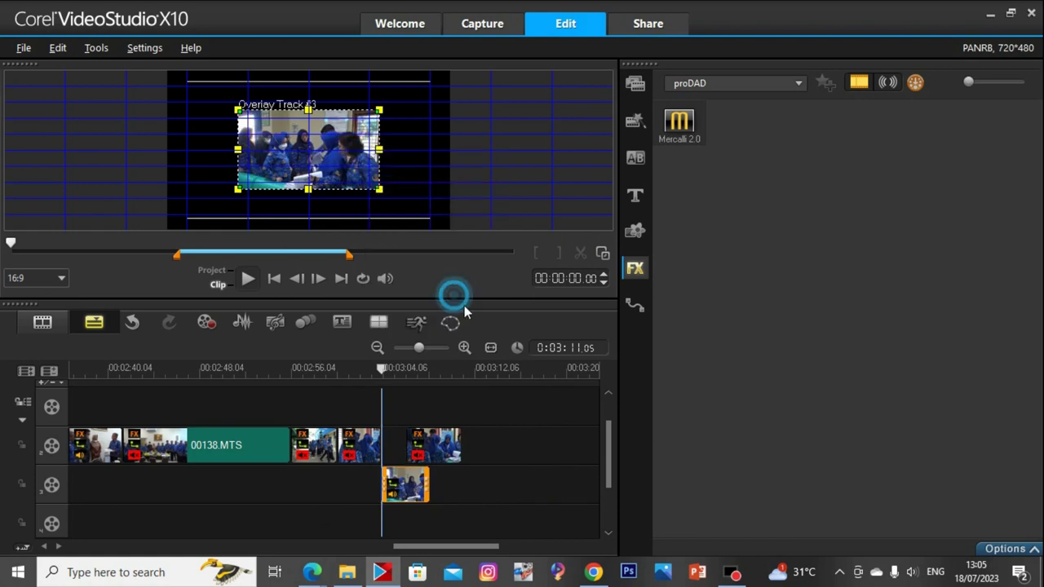
right_click(416, 478)
click(459, 296)
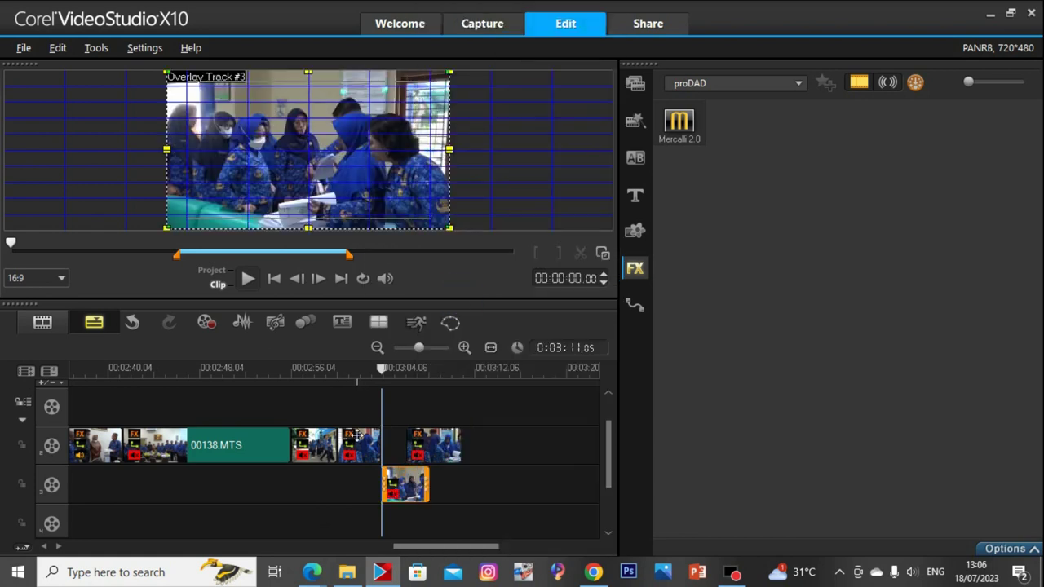
Check the first 00140 part's color correction and give 00141 the same saturation 4, brightness 2, contrast 16 and gamma 28
click(357, 445)
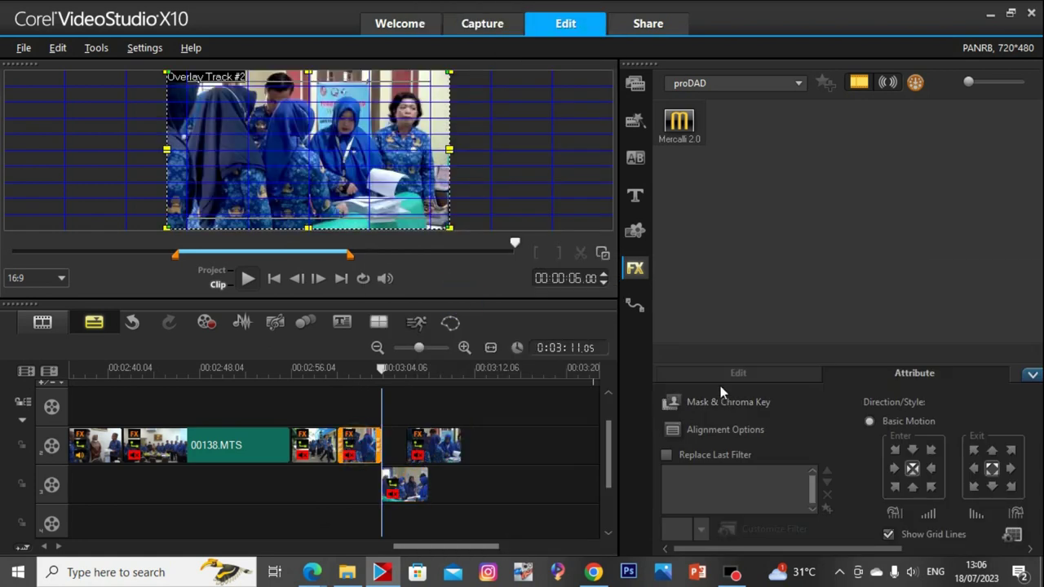
click(716, 457)
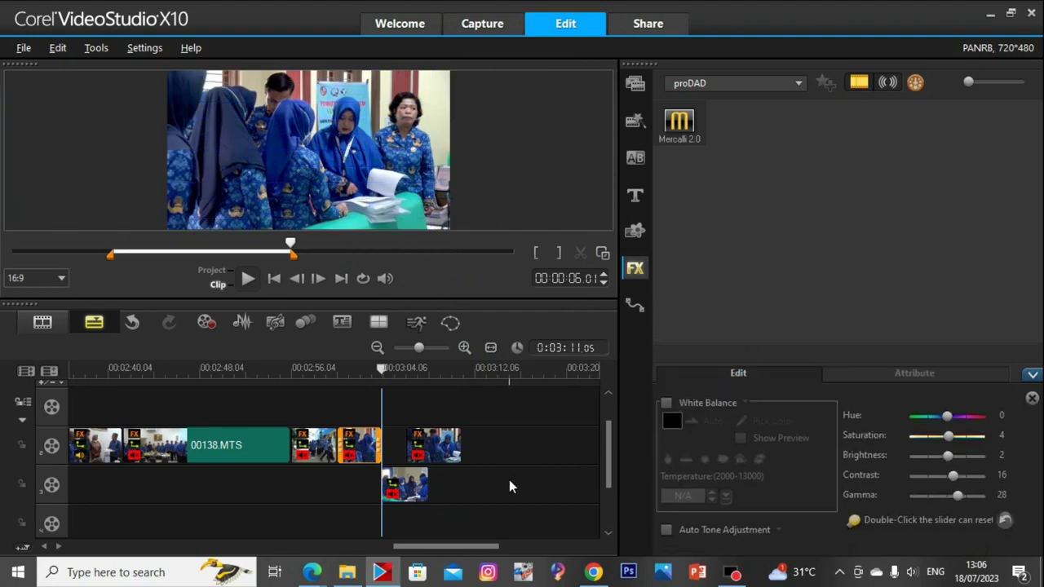
click(422, 499)
click(708, 459)
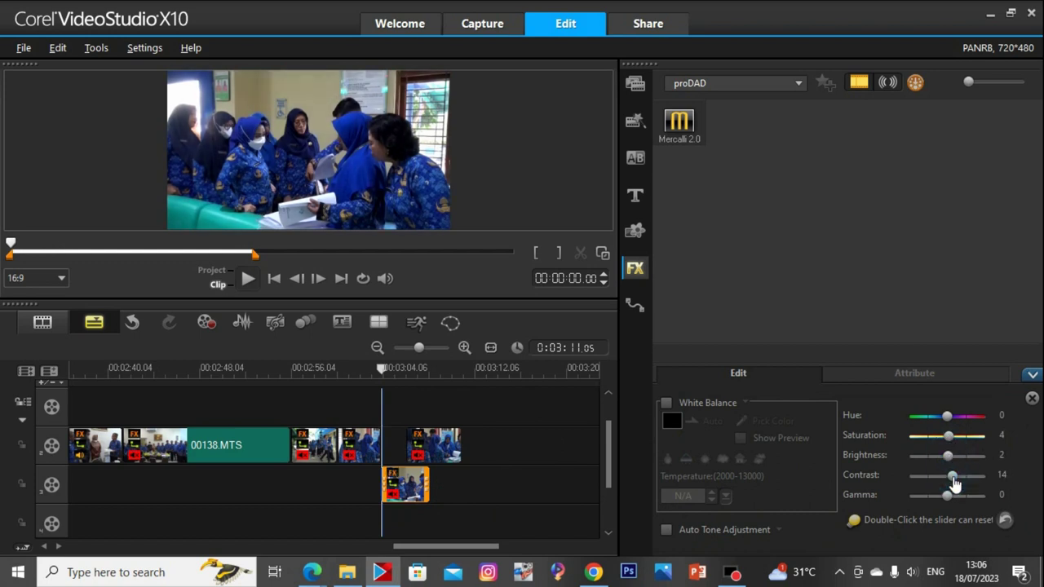
click(957, 495)
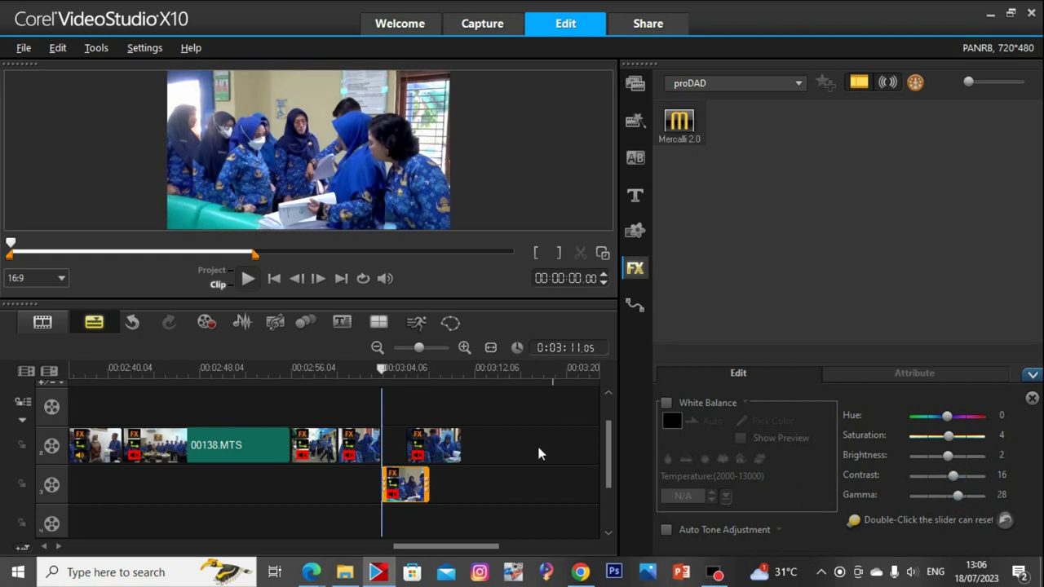
Move the second 00140 part to overlay track 3 directly after the 00141 clip and play the project across the cuts
click(438, 447)
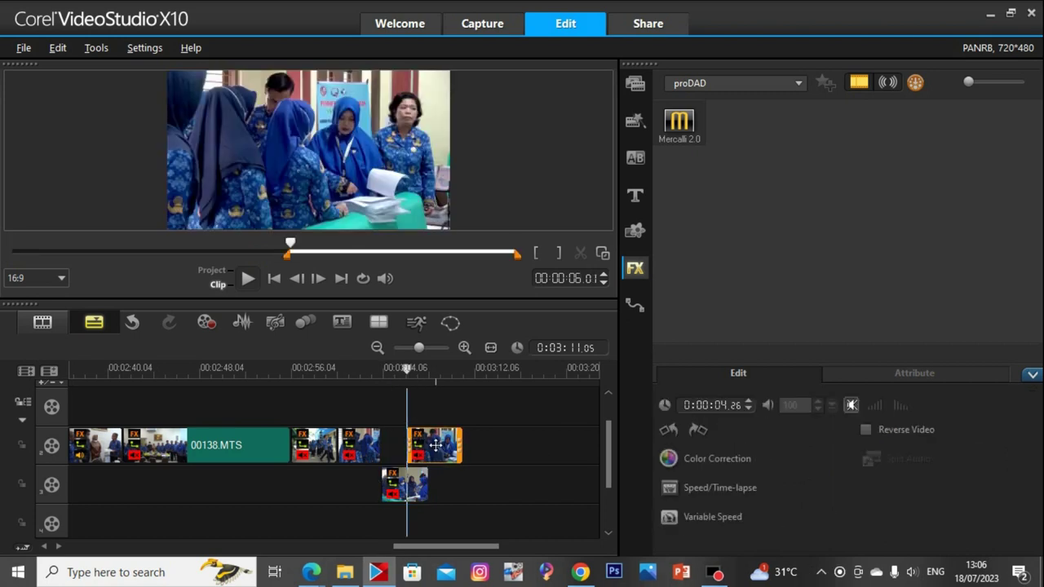
drag(438, 448, 458, 489)
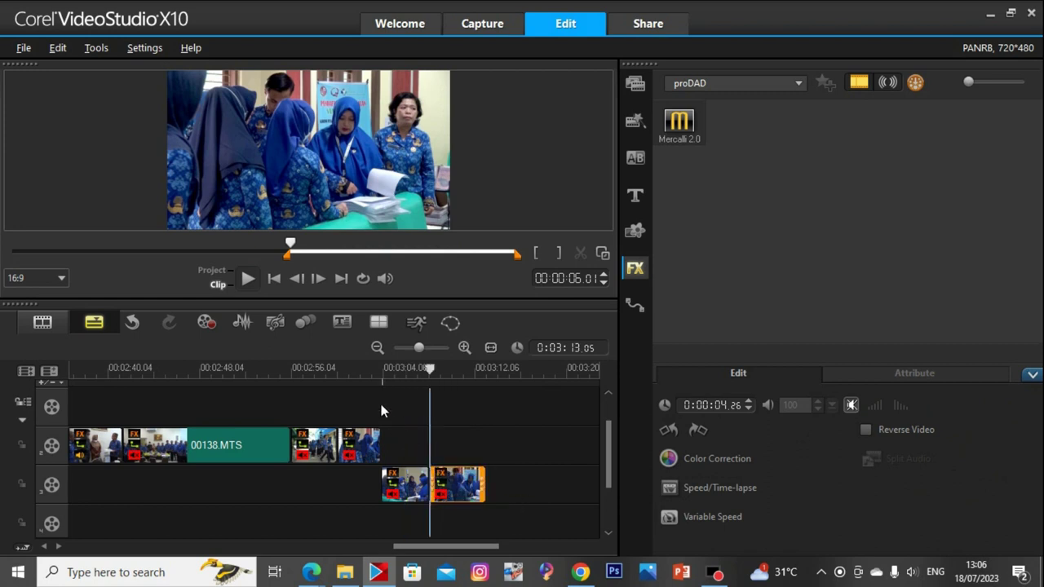
click(380, 372)
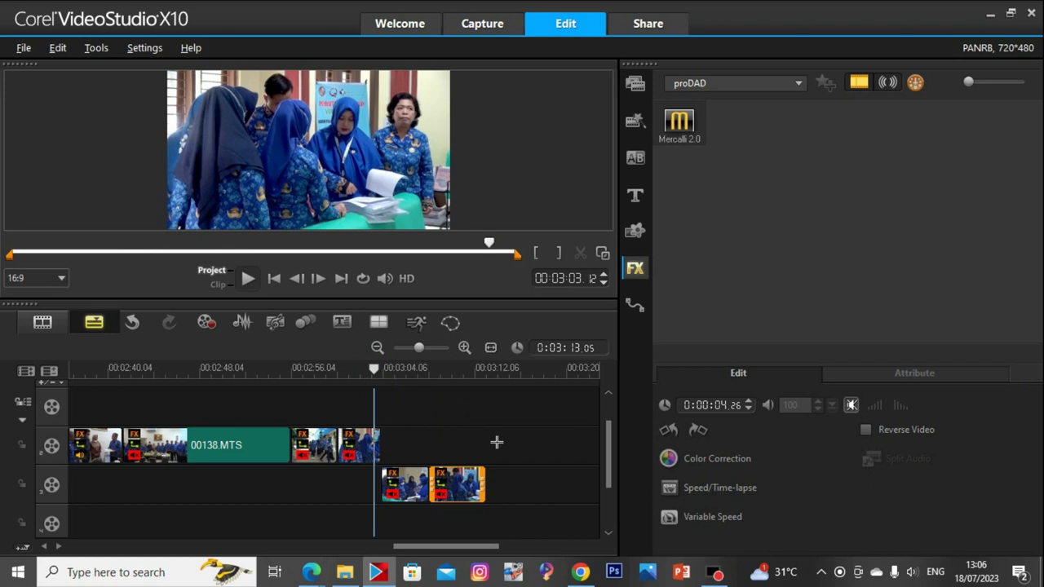
click(496, 442)
key(space)
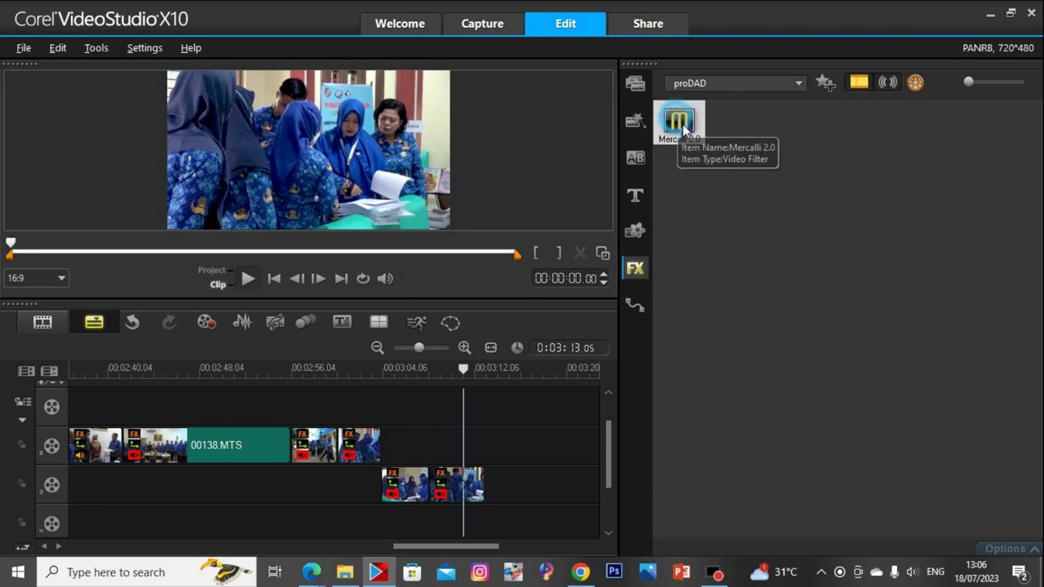
Stabilize the first 00140 part, the 00141 clip and the second 00140 part with Mercalli 2.0 at its default Universal Camera settings
drag(676, 121, 362, 489)
click(771, 529)
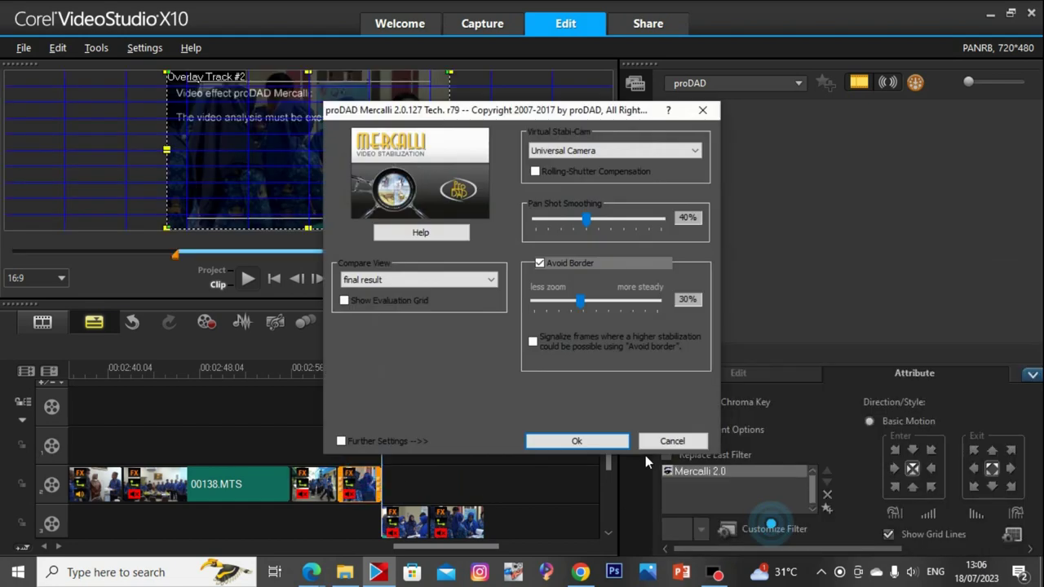
click(545, 439)
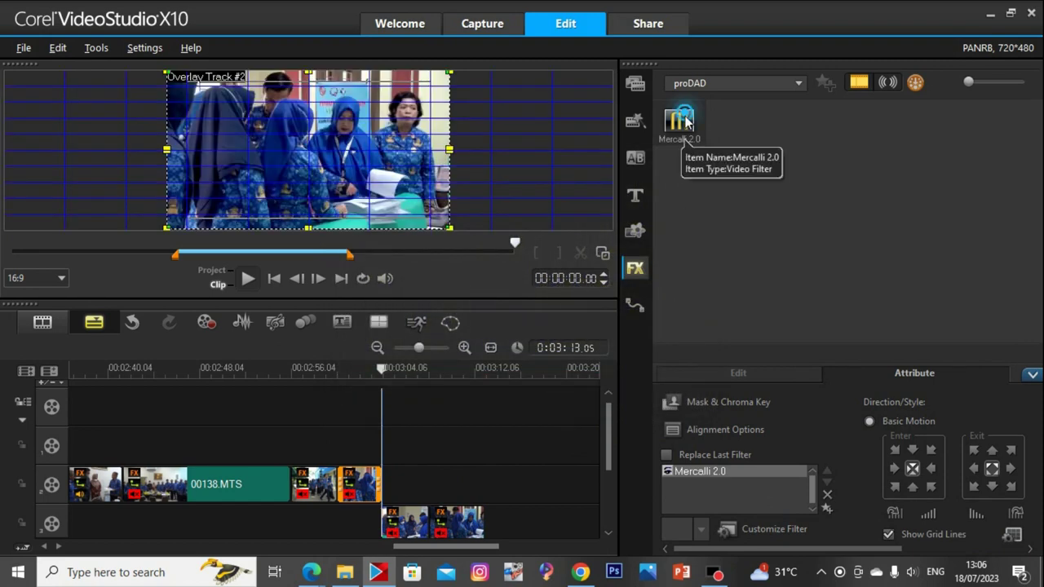
click(415, 528)
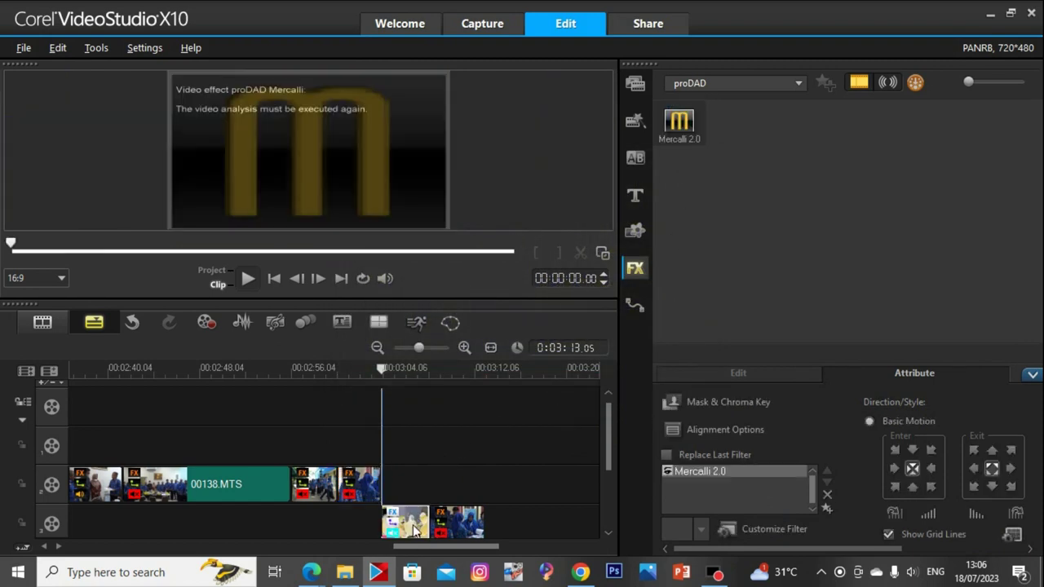
click(787, 529)
click(577, 441)
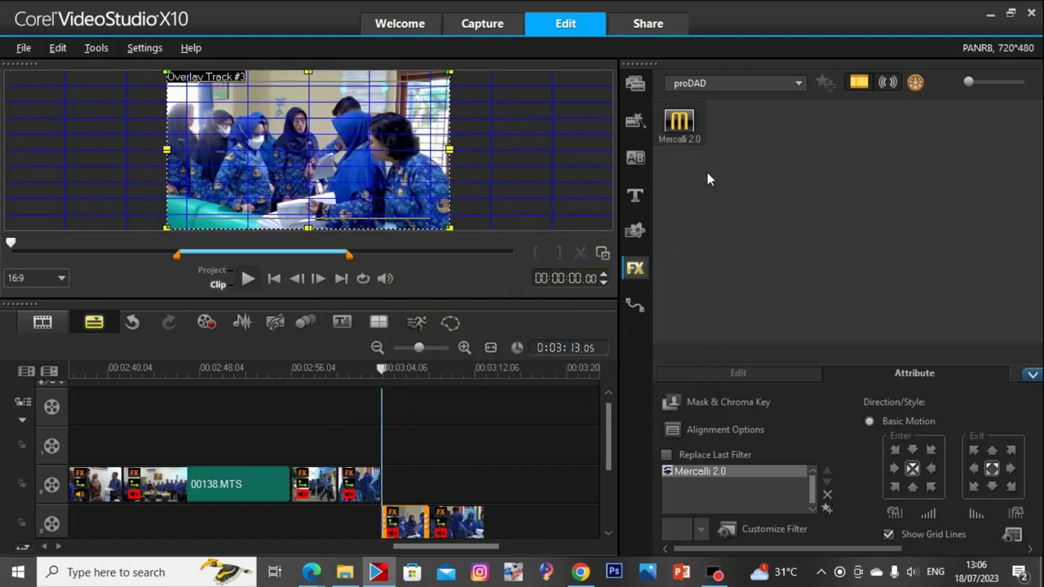
drag(696, 130, 475, 486)
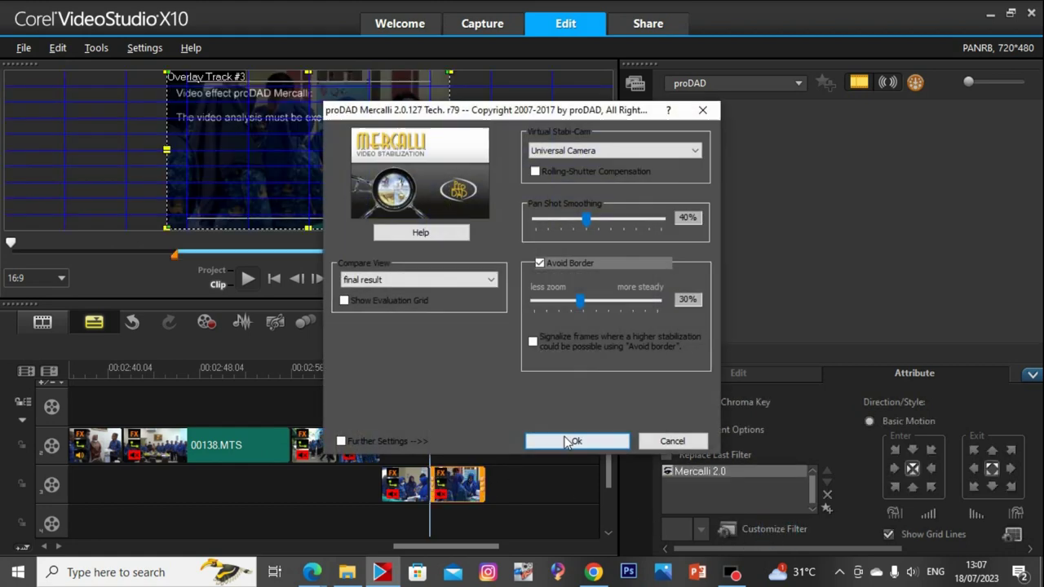
click(558, 435)
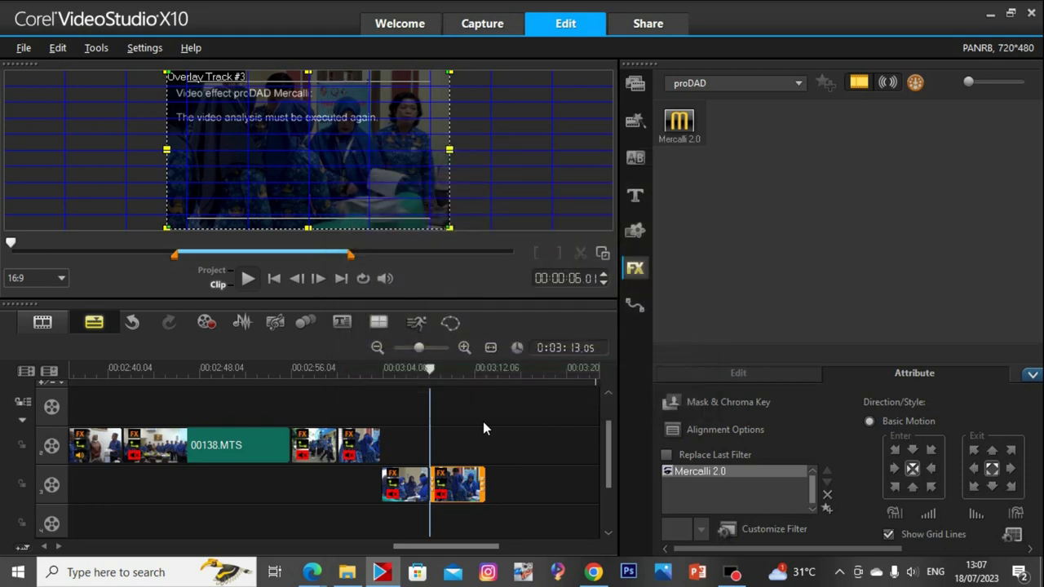
Split the second 00140 part at 00:03:11.28 and delete the piece after the cut
click(463, 371)
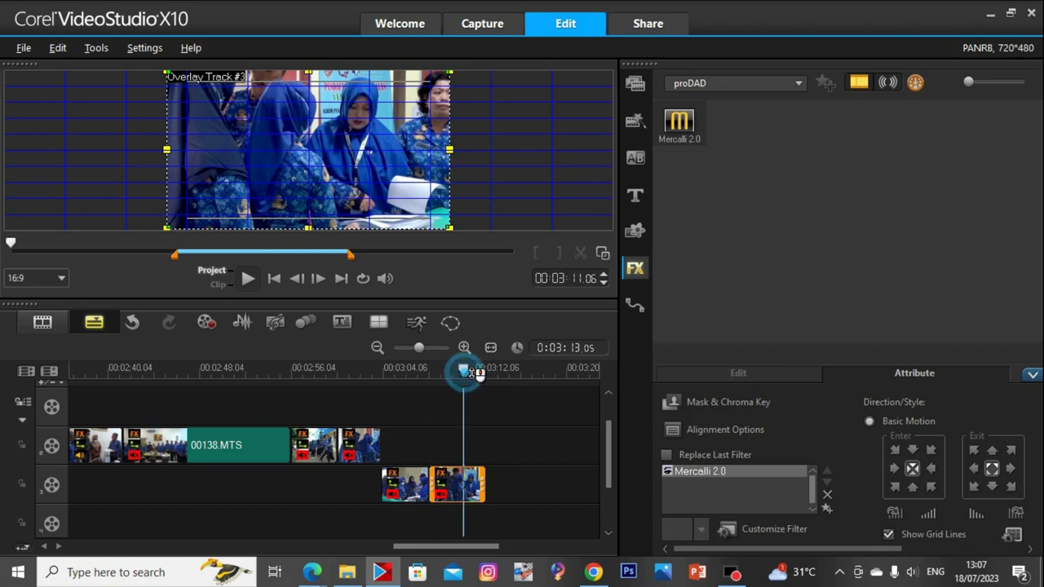
click(471, 371)
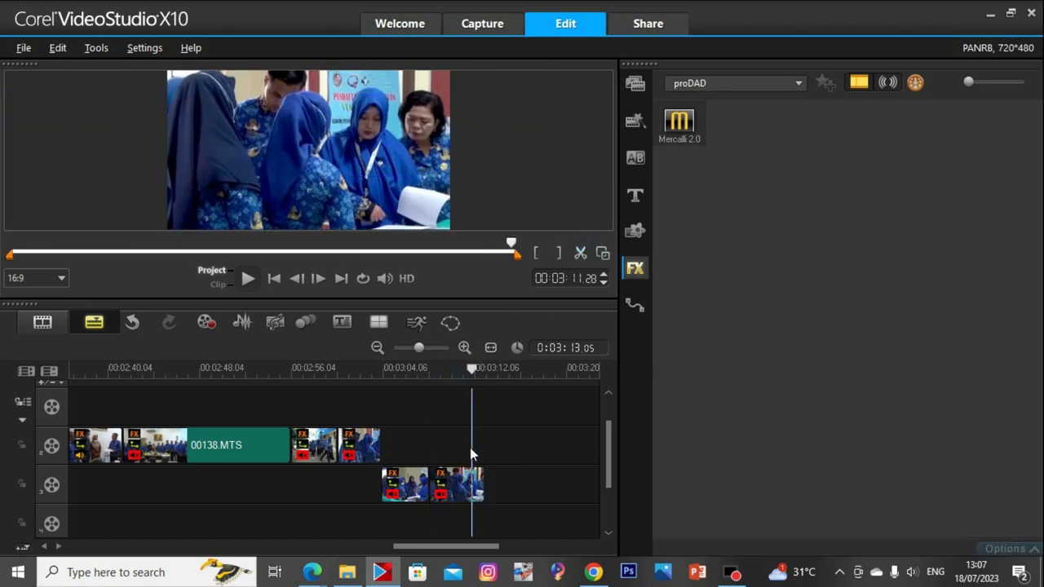
click(476, 480)
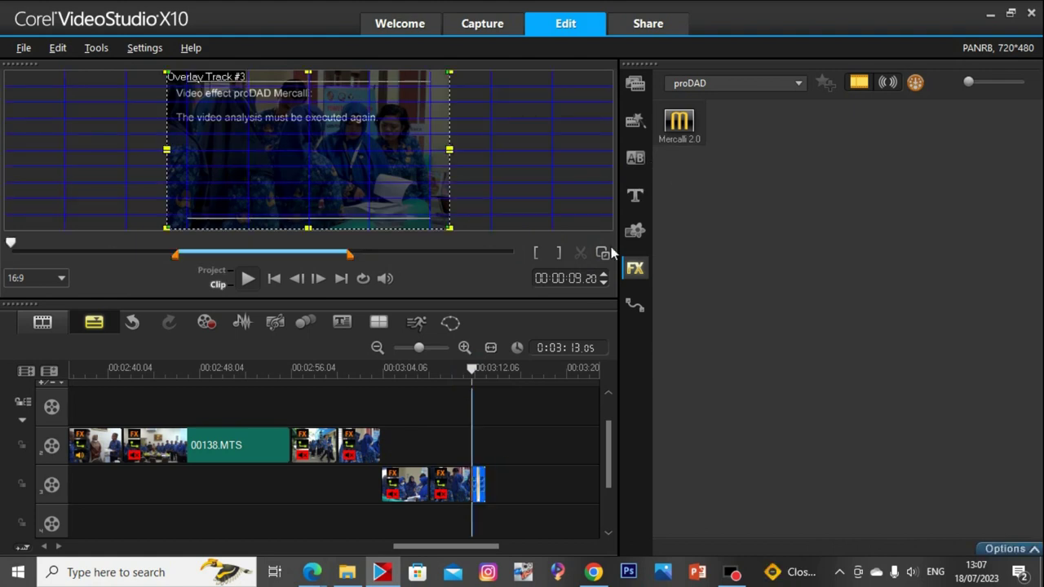
key(Delete)
Rerun the Mercalli 2.0 stabilization analysis on the shortened second 00140 part with the default settings
click(457, 481)
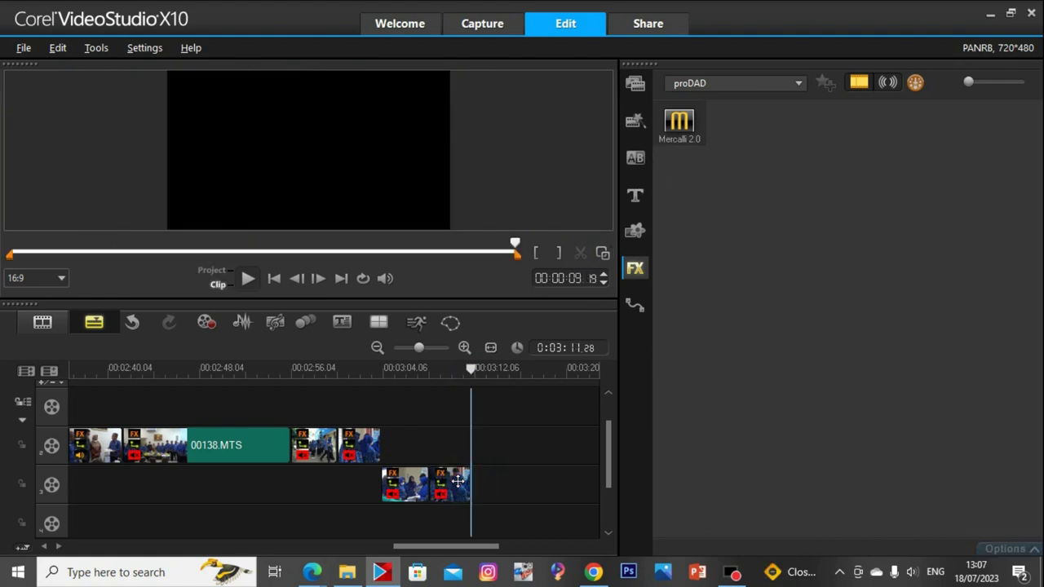
click(785, 522)
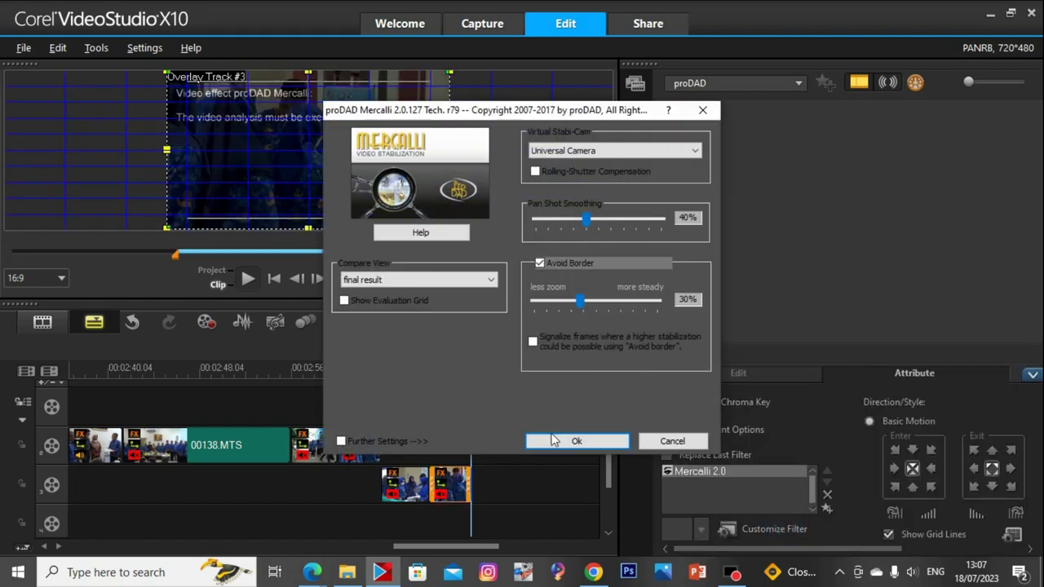
click(546, 438)
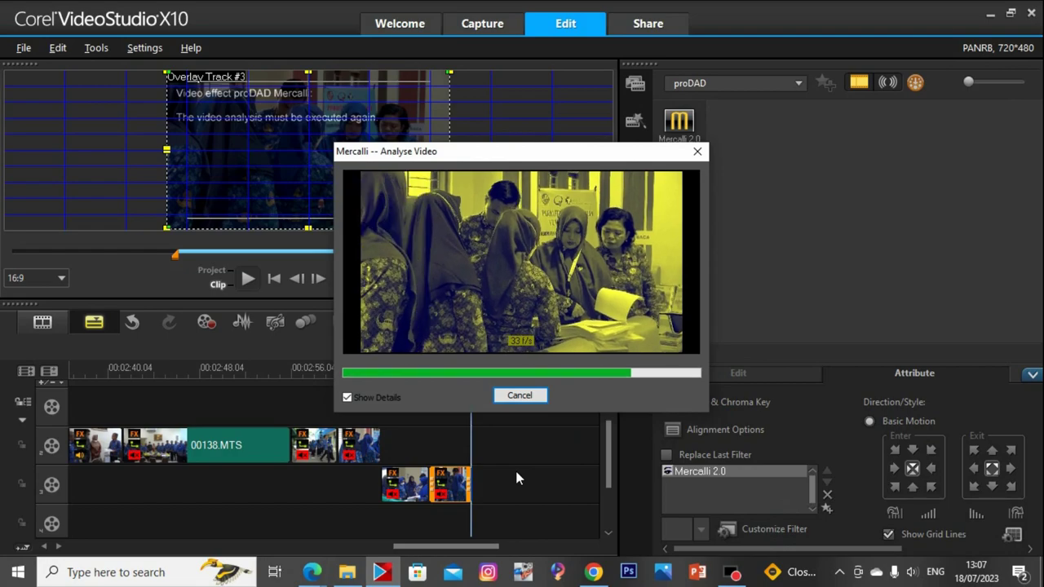
Preview clip 00142 from the PANRB folder in File Explorer and add it to overlay track 3 directly after the last 00140 part
click(381, 573)
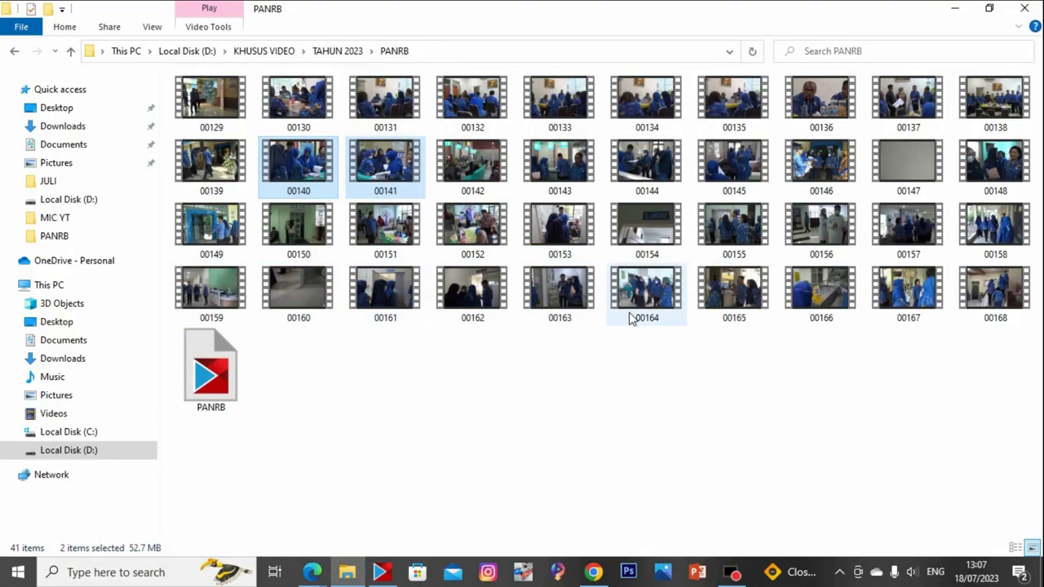
double_click(485, 194)
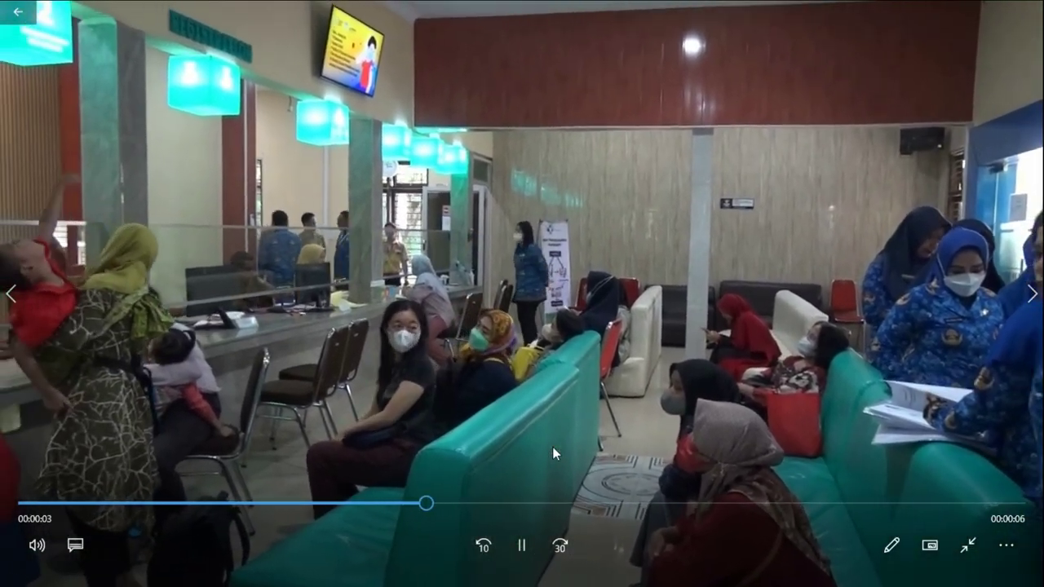
key(Escape)
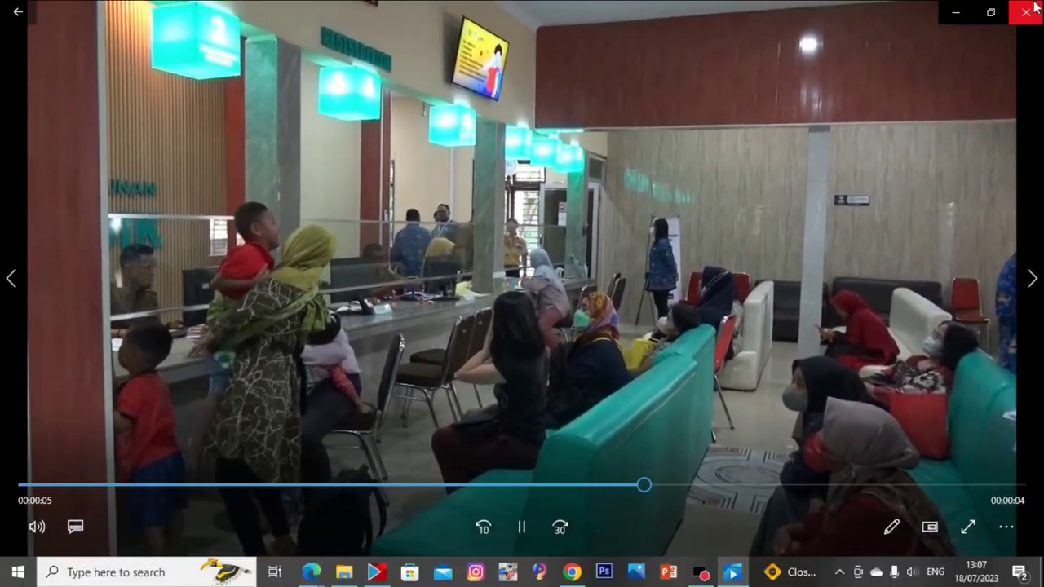
key(alt+F4)
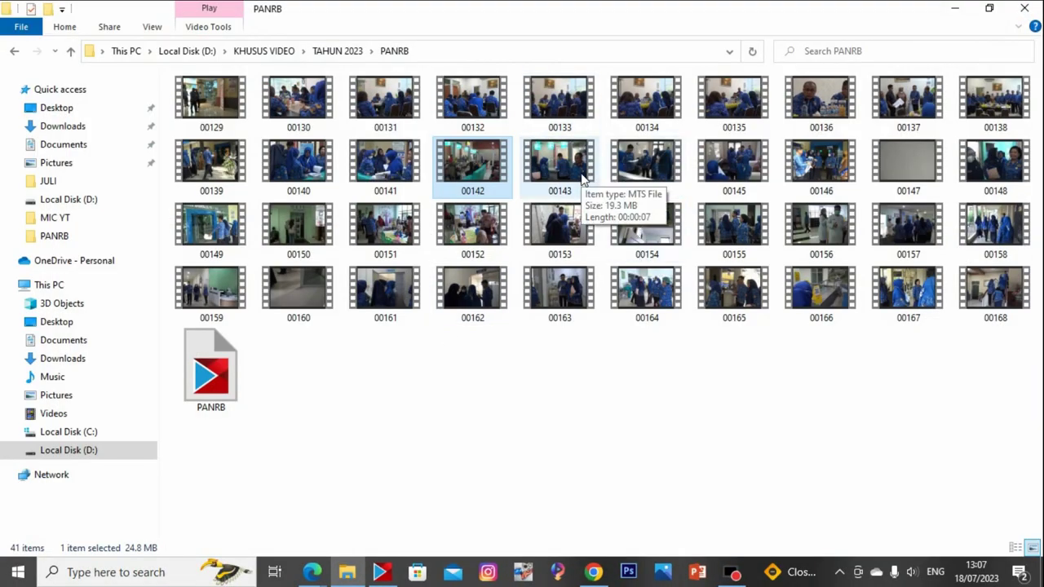
drag(574, 178, 337, 451)
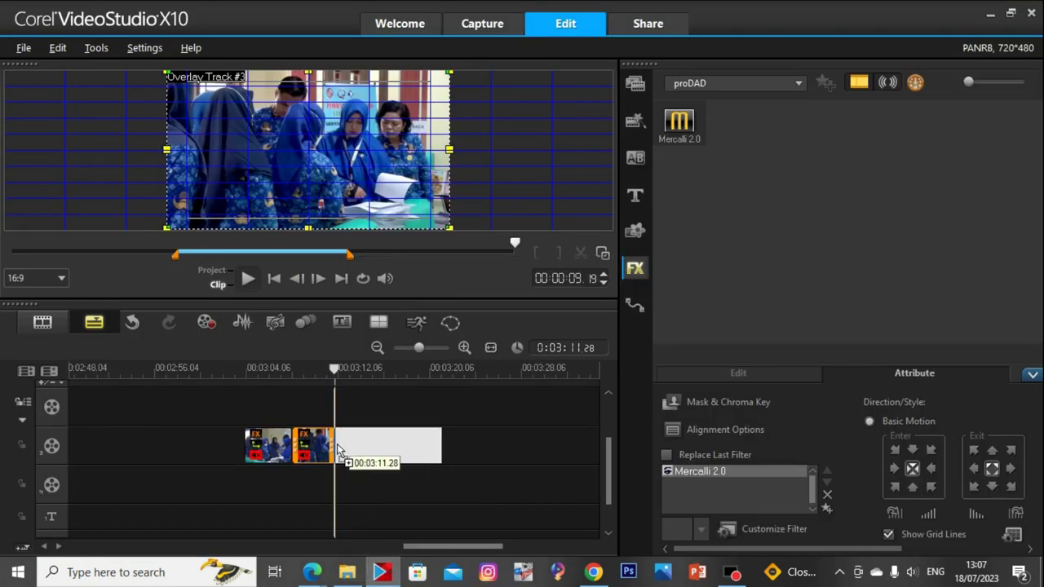
drag(397, 434, 397, 434)
Fit the 00142 overlay clip to the screen height in the preview and mute its audio
right_click(343, 133)
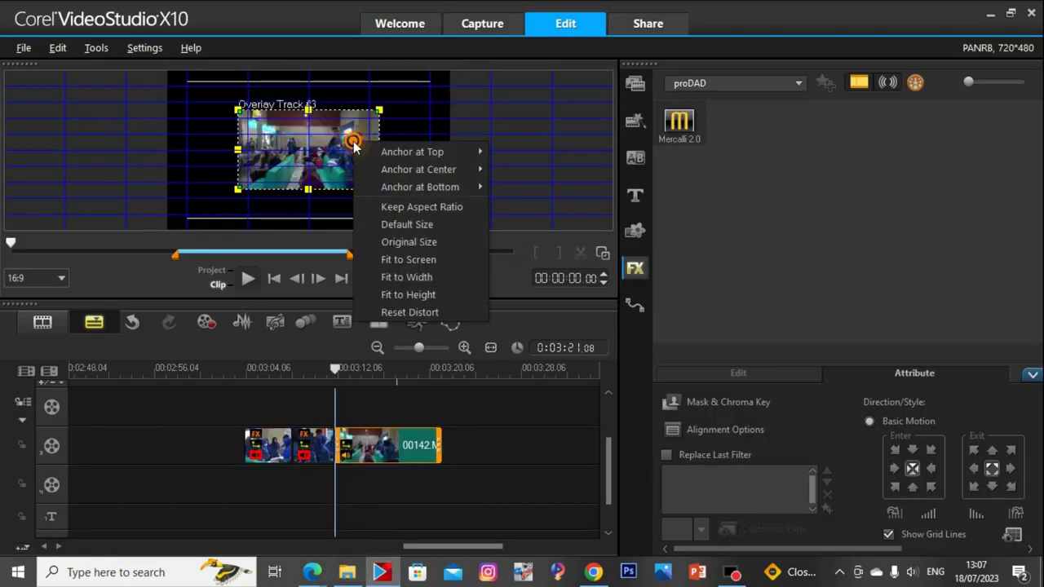
click(413, 292)
right_click(422, 438)
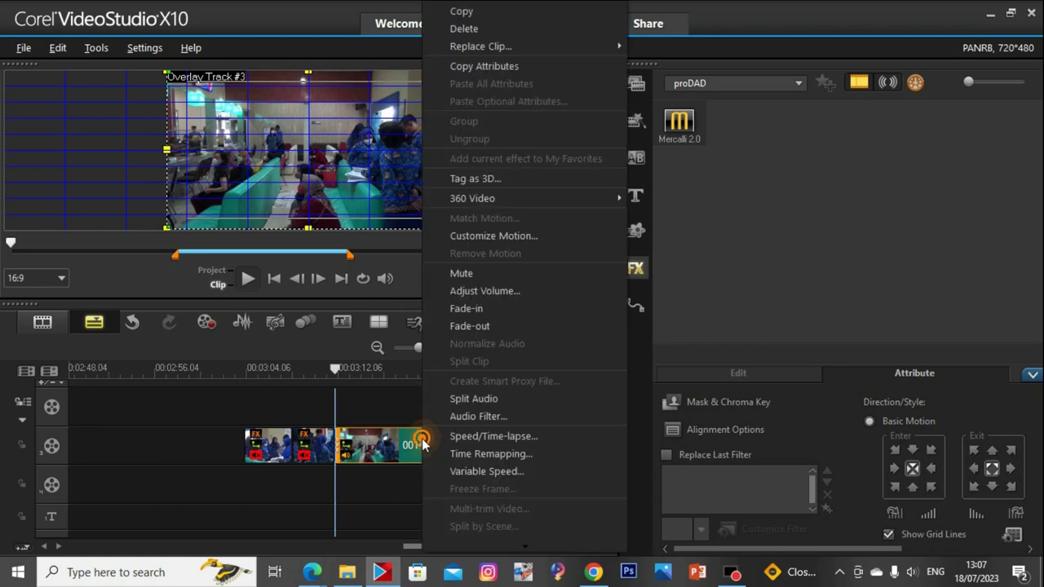
click(473, 274)
Check the last 00140 part's color correction, then give clip 00142 saturation 4, brightness 2, contrast 6 and gamma 18
click(318, 441)
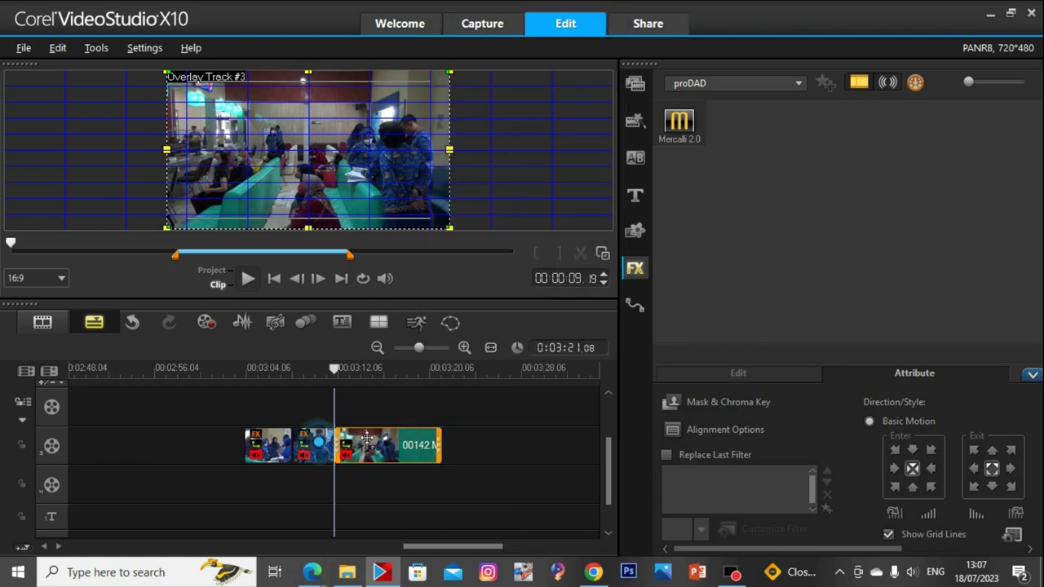
click(749, 377)
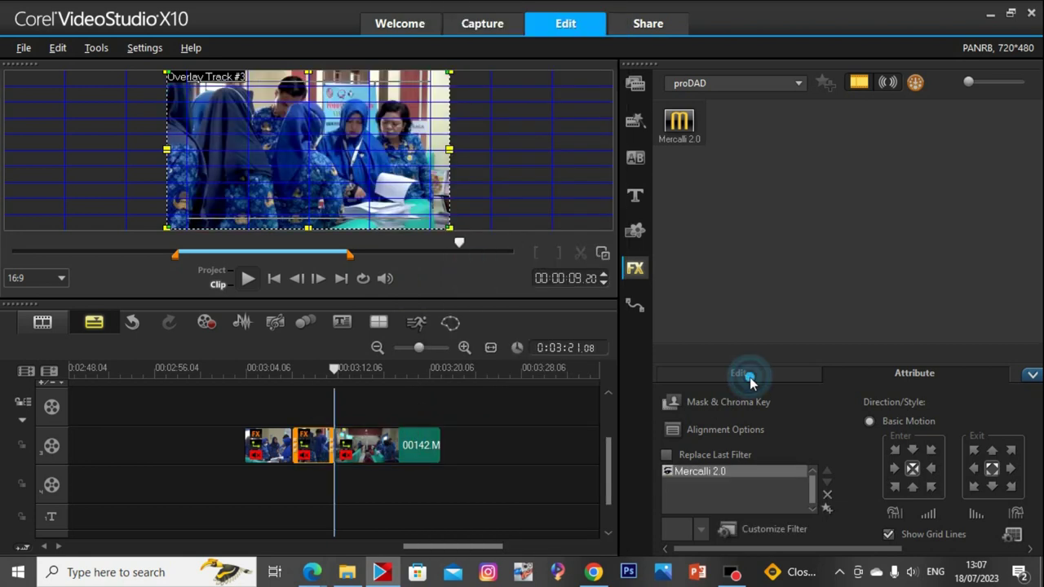
click(742, 458)
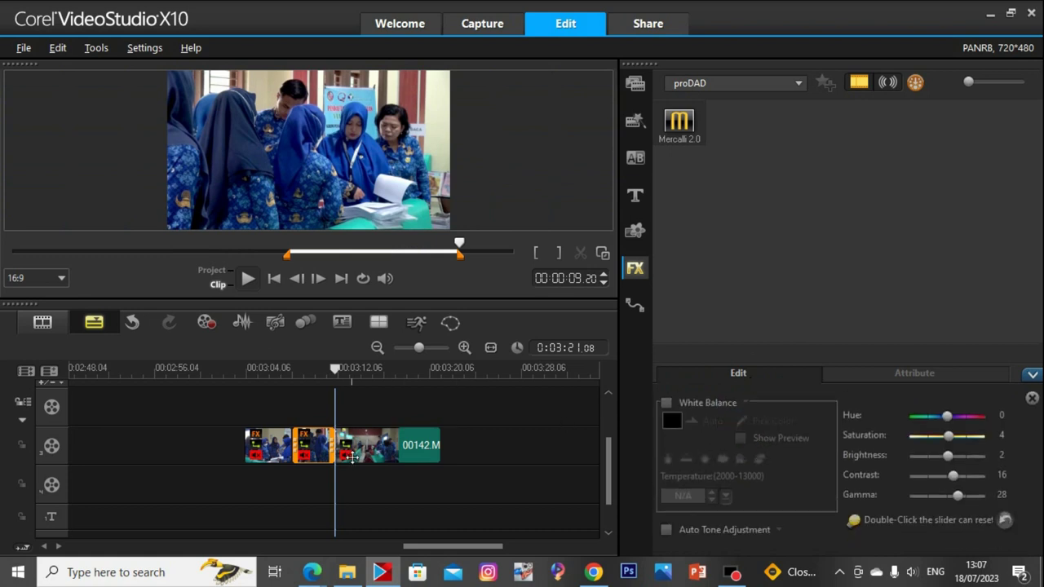
click(385, 443)
click(720, 459)
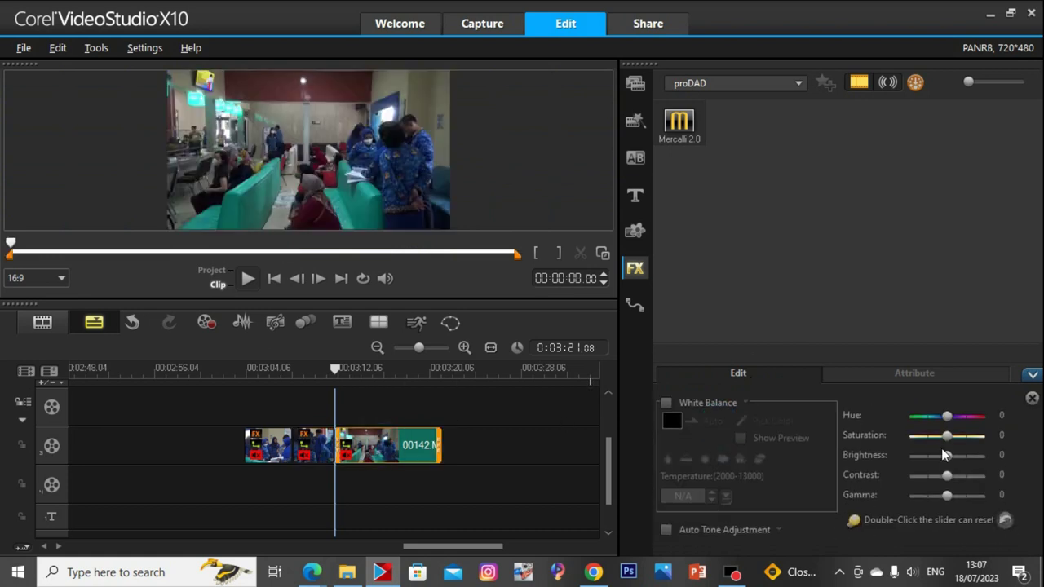
drag(948, 440, 953, 442)
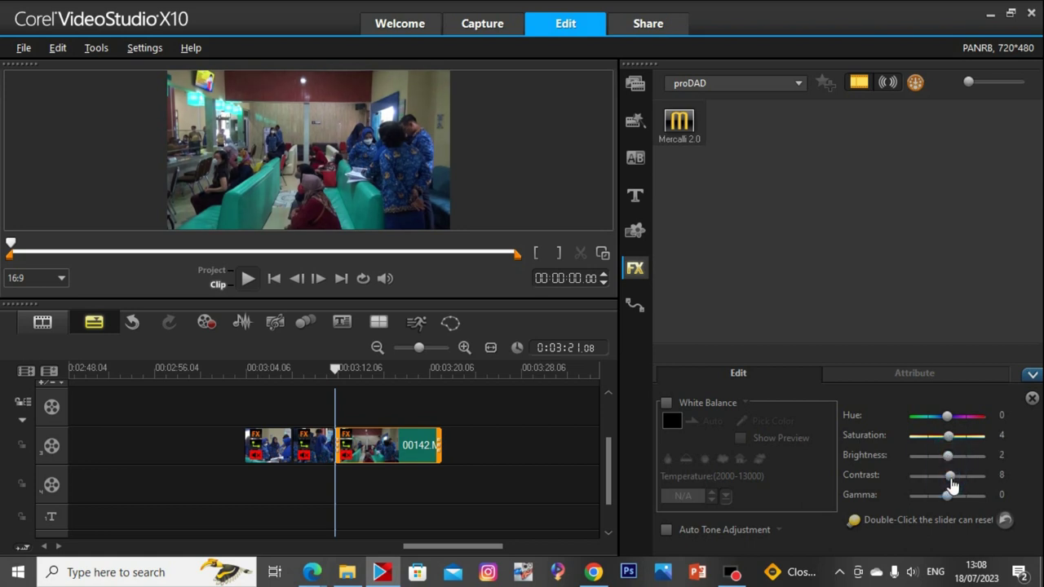
drag(949, 498, 954, 499)
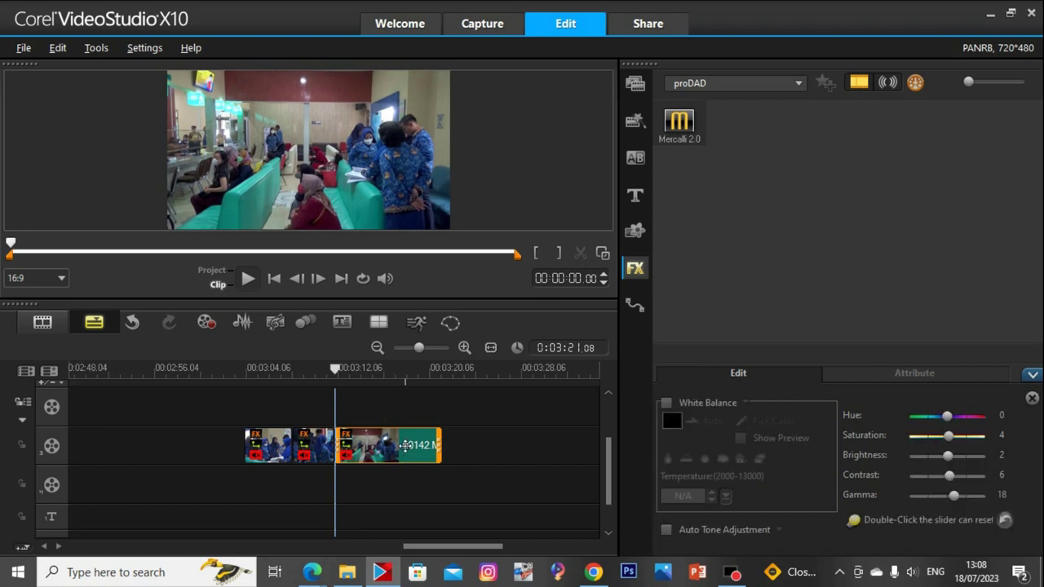
Match clip 00142's color correction to the last 00140 part by setting contrast to 16 and gamma to 28
click(305, 454)
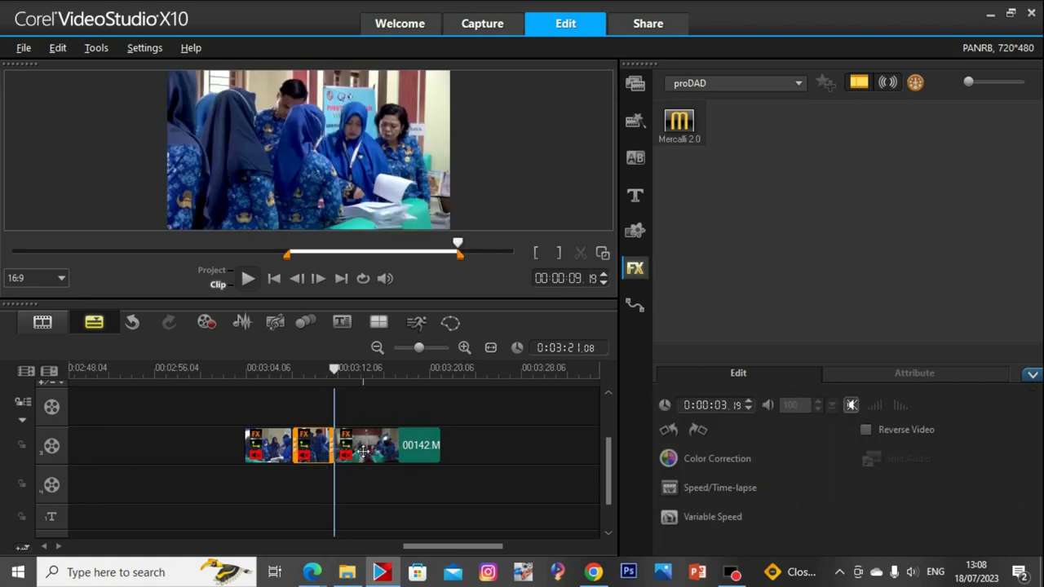
click(690, 459)
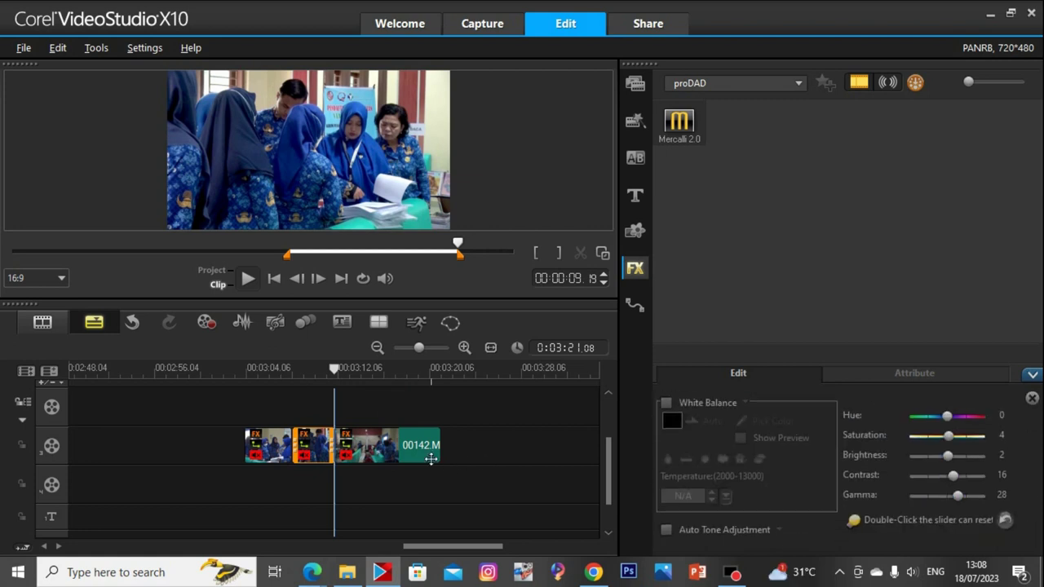
click(415, 447)
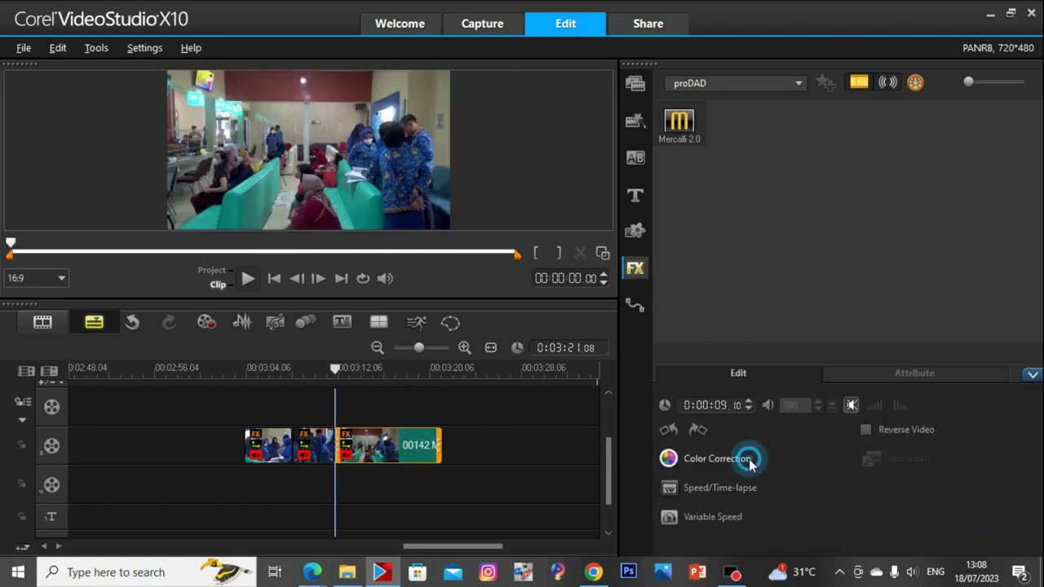
click(748, 459)
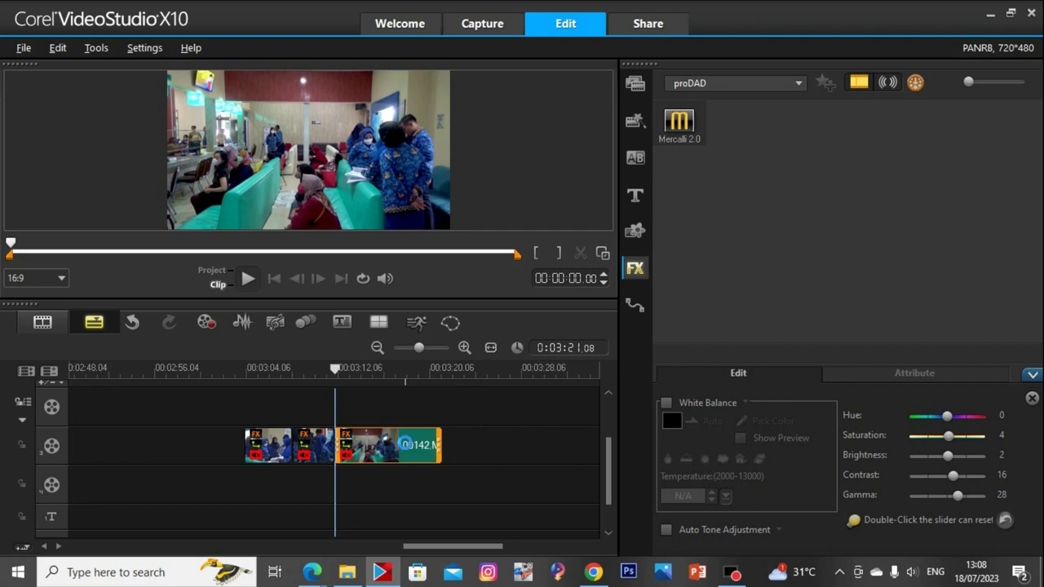
Play the opening of clip 00142 and toggle its mute setting
key(space)
key(space)
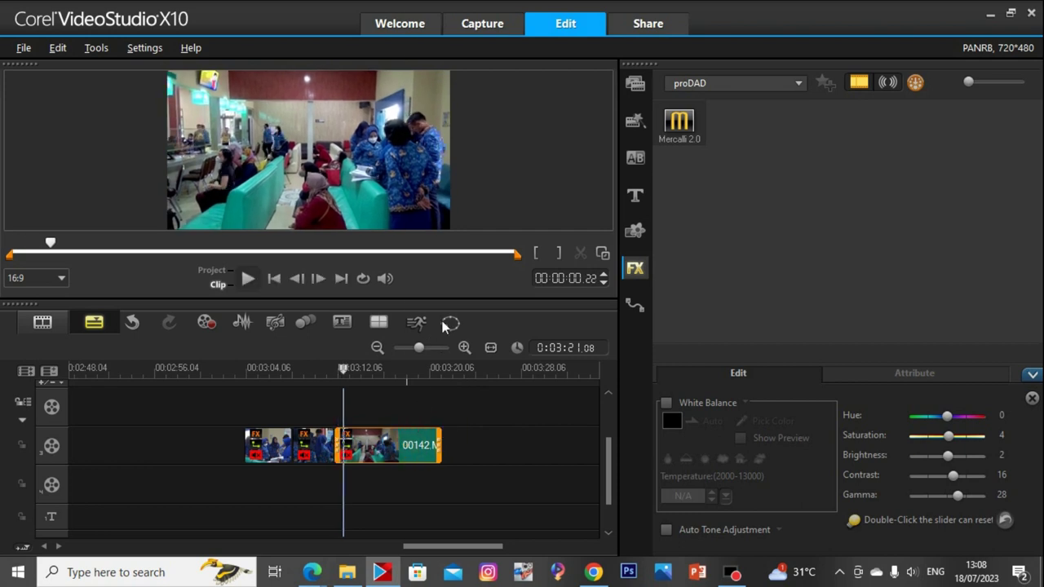
right_click(412, 444)
click(453, 271)
Play through clip 00142, split it at 00:00:08.03 and delete the piece after the cut
key(space)
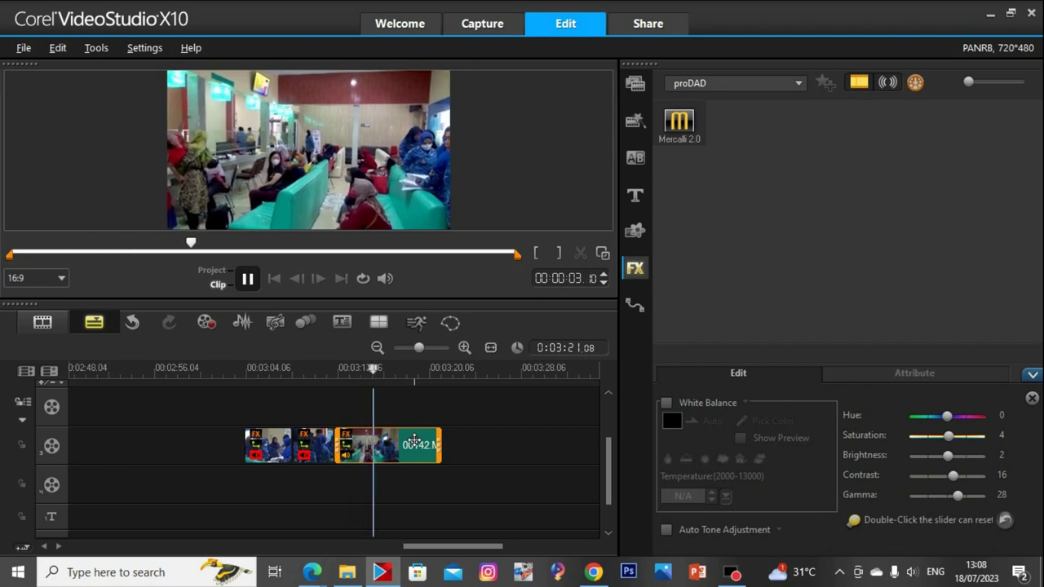
key(space)
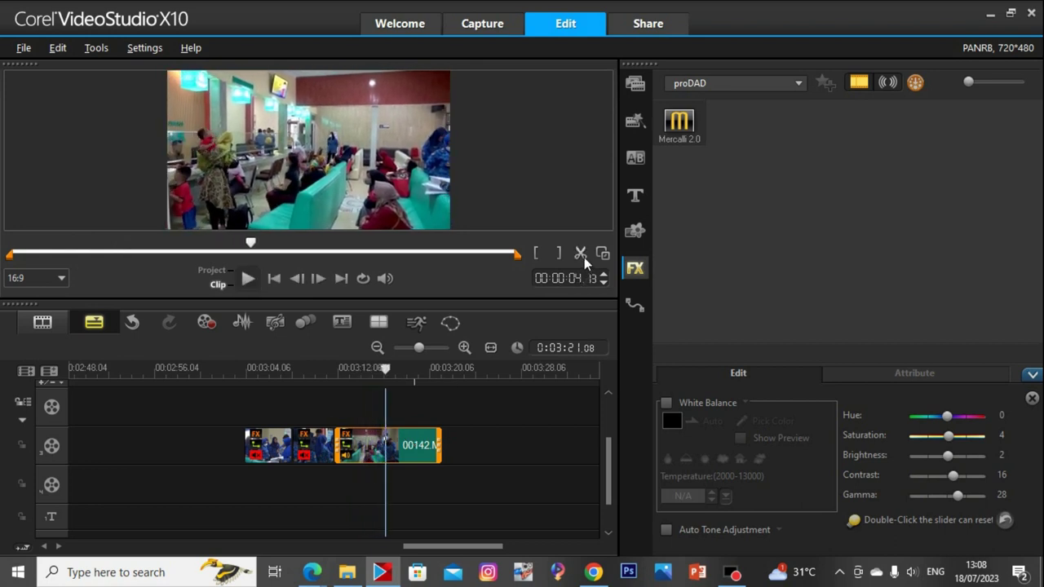
key(space)
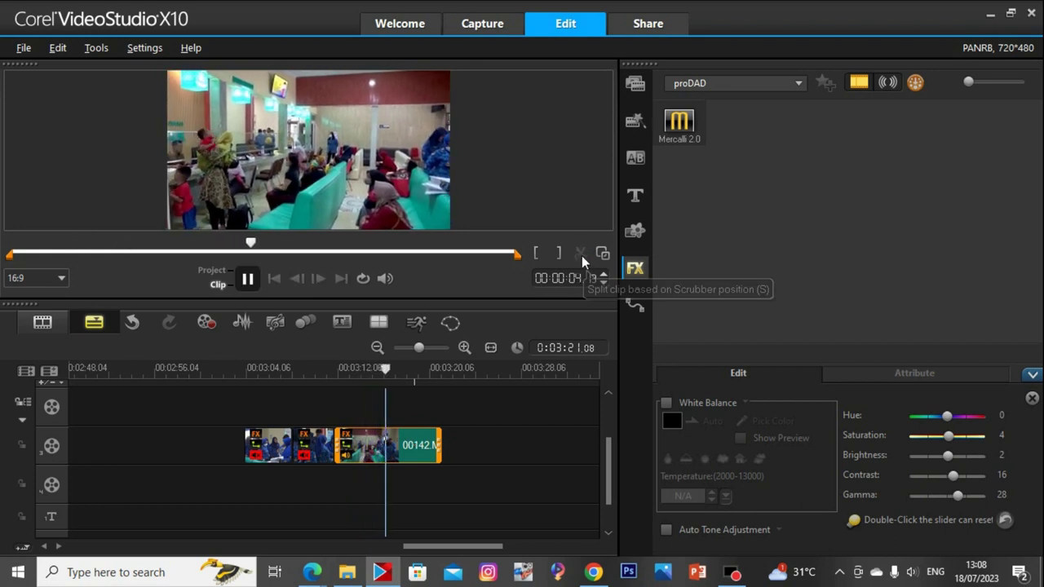
key(space)
click(580, 253)
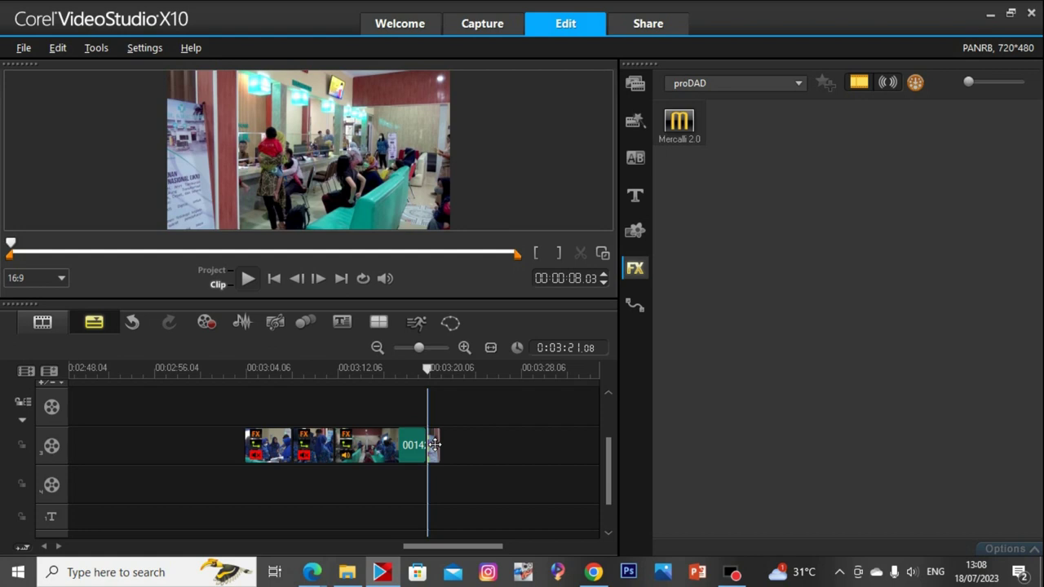
key(Delete)
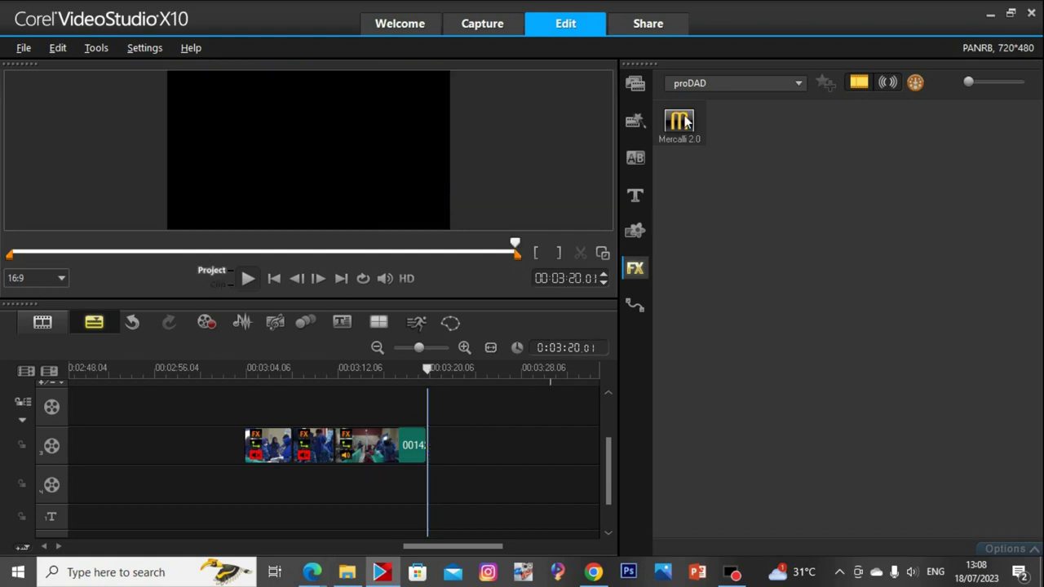
Apply the Mercalli 2.0 filter to the shortened clip 00142 and run its stabilization analysis
drag(685, 121, 384, 478)
click(770, 528)
click(542, 440)
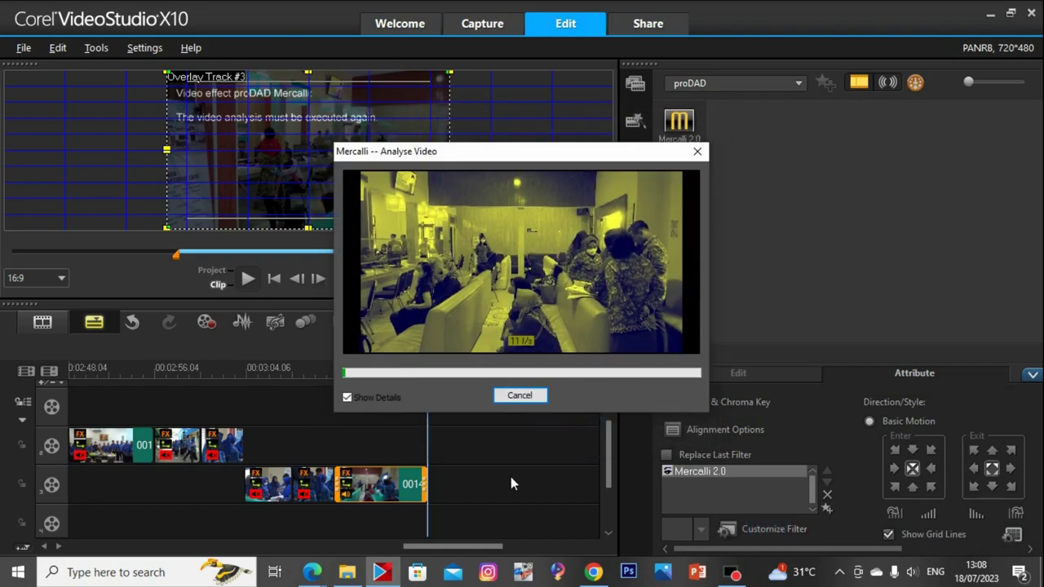
Preview clips 00143 and 00144 from the PANRB folder in File Explorer and add clips 00143 to 00146 to overlay track 3 after 00142
click(347, 572)
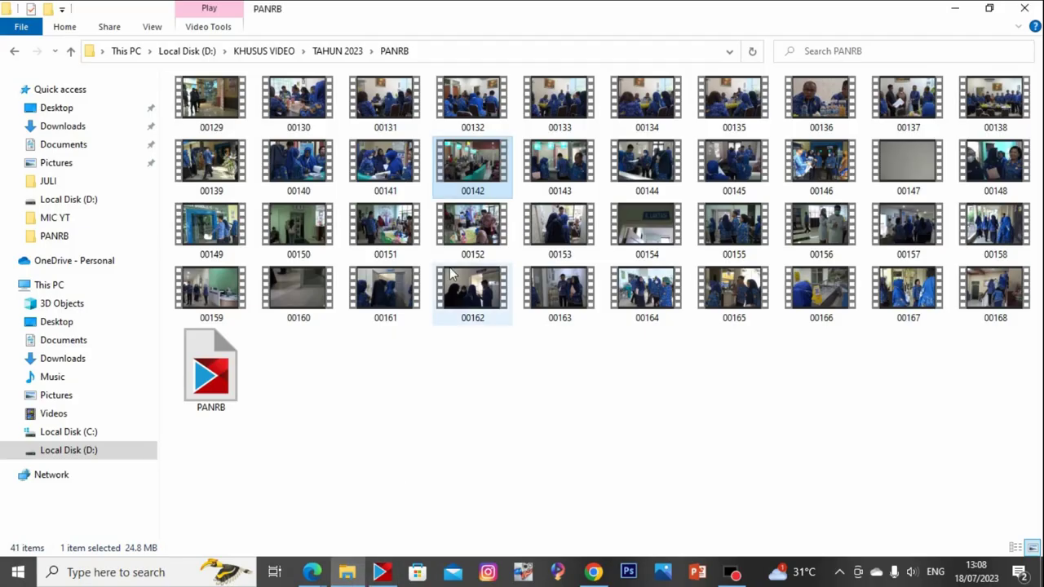
double_click(576, 176)
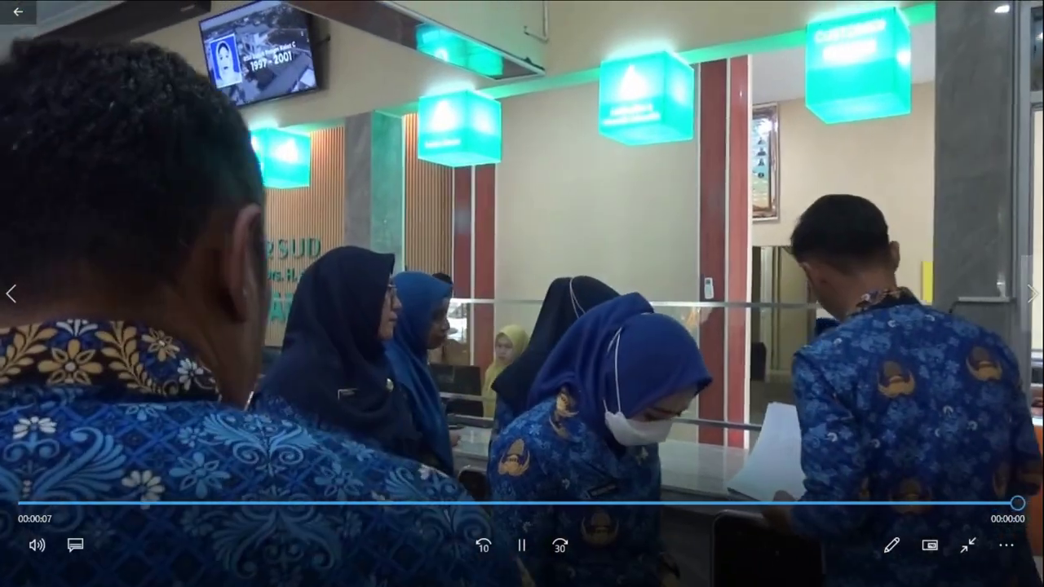
click(1032, 278)
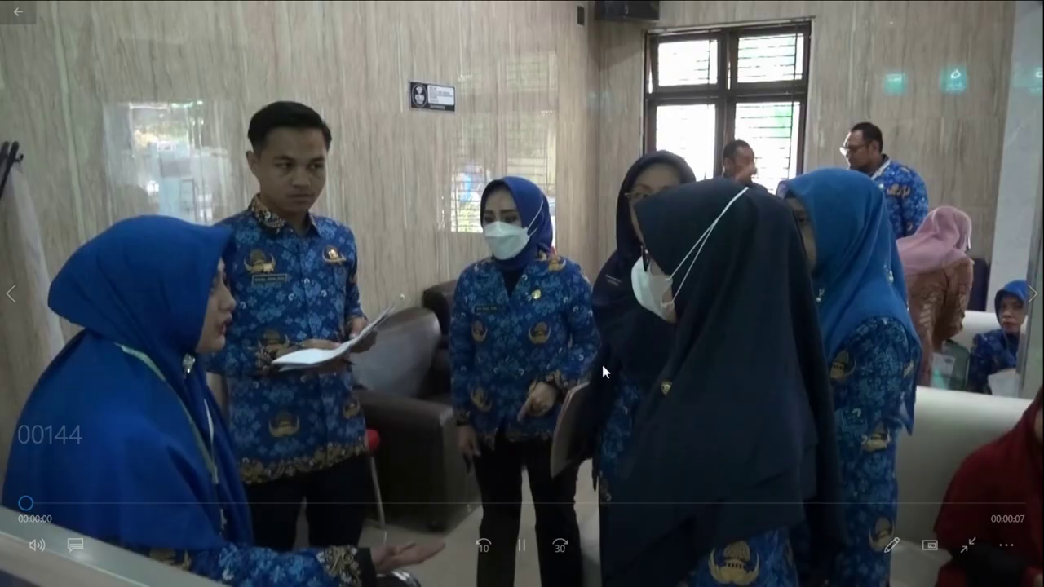
key(Escape)
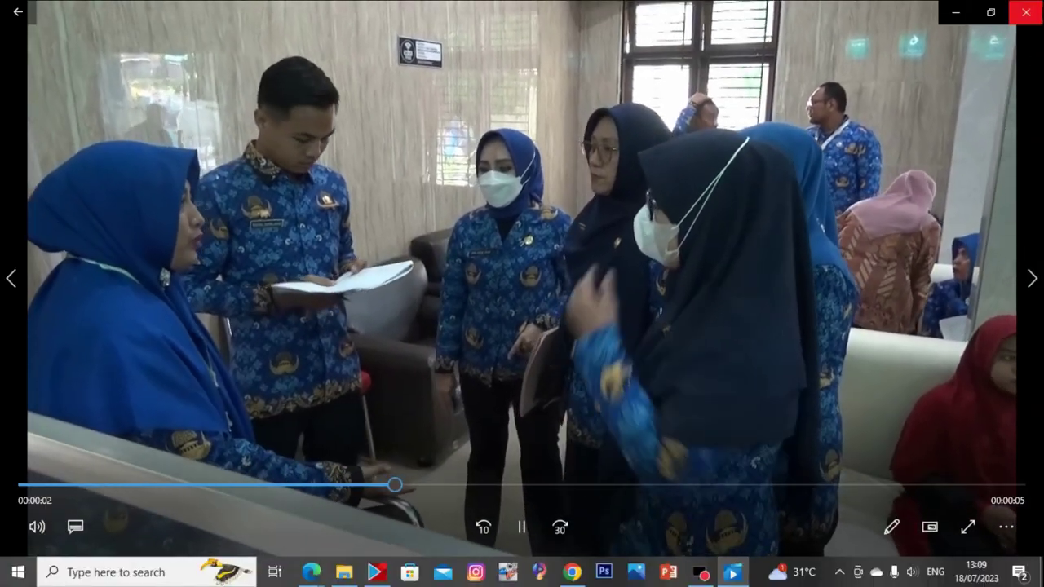
key(alt+F4)
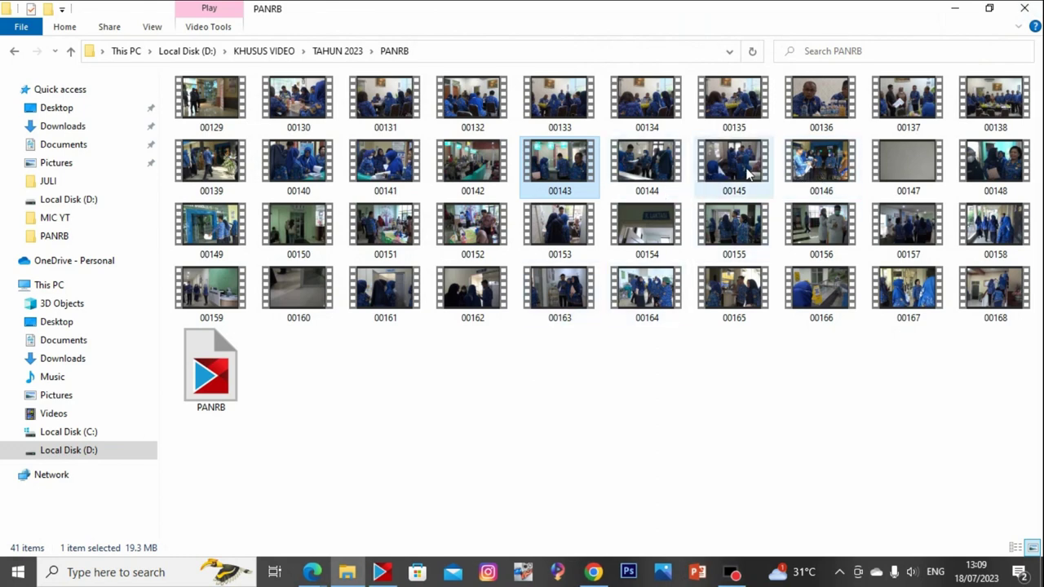
shift+click(818, 169)
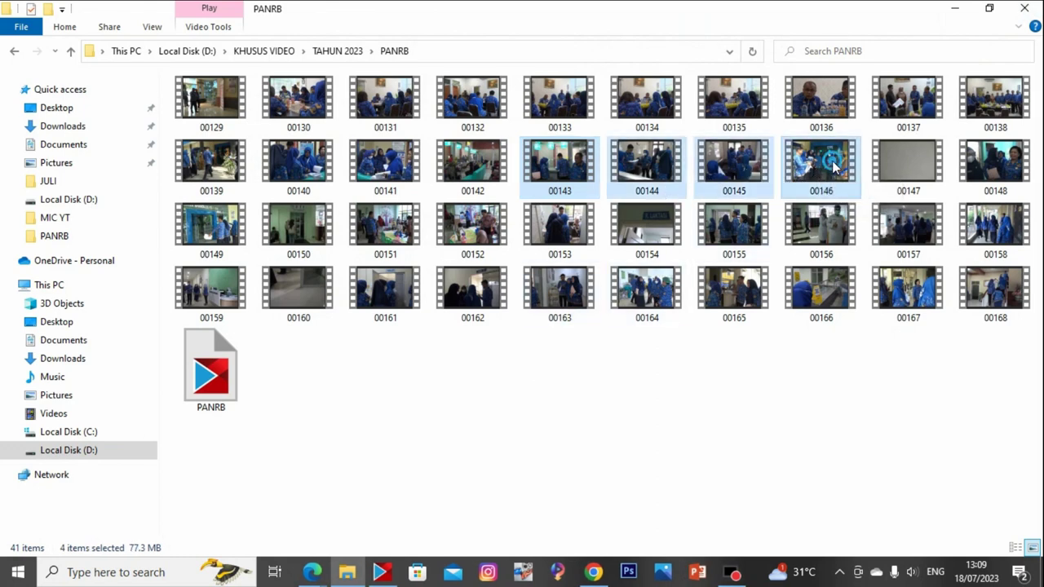
drag(818, 169, 469, 488)
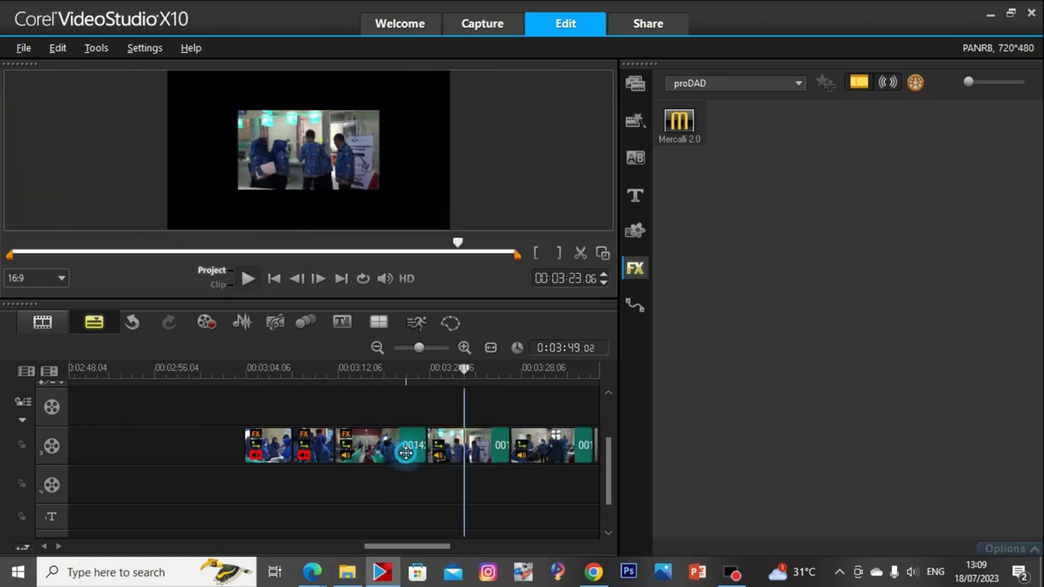
Mute the audio of clip 00142 on overlay track 3
click(405, 453)
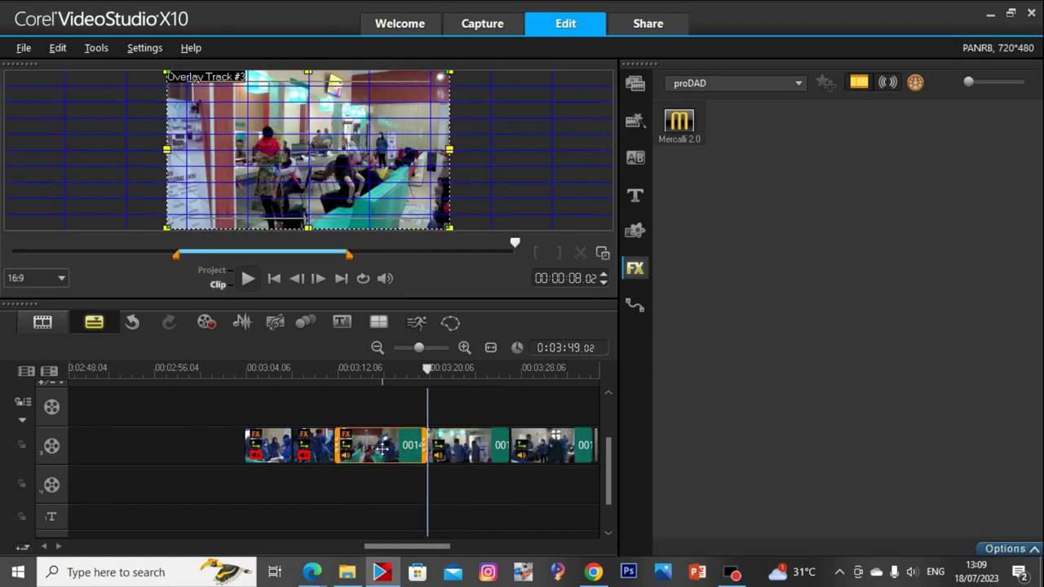
right_click(382, 448)
click(437, 295)
Fit the 00143 overlay clip to the screen height in the preview and play its opening
drag(611, 459, 606, 438)
click(482, 484)
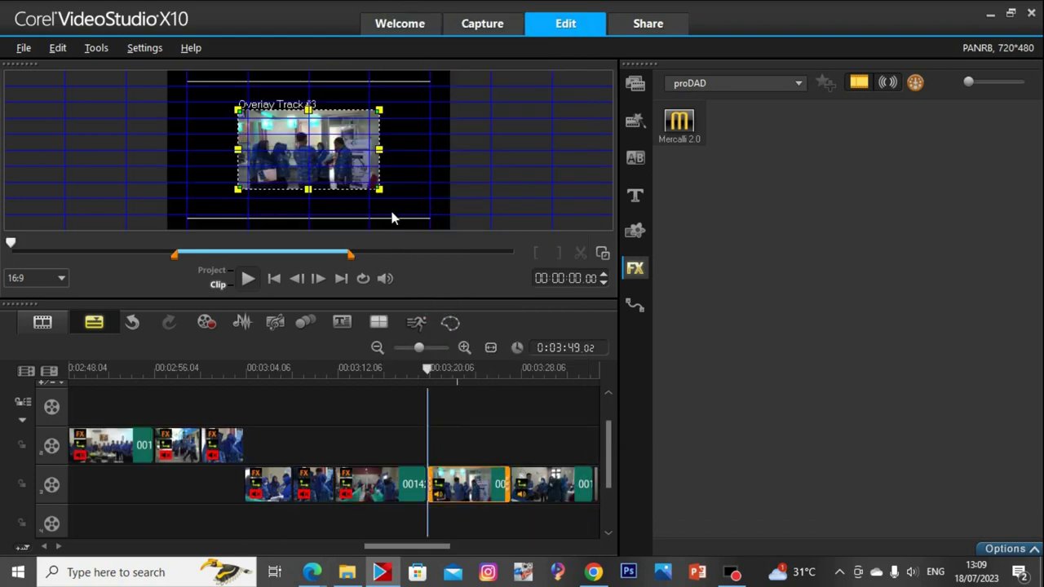
right_click(300, 122)
click(388, 283)
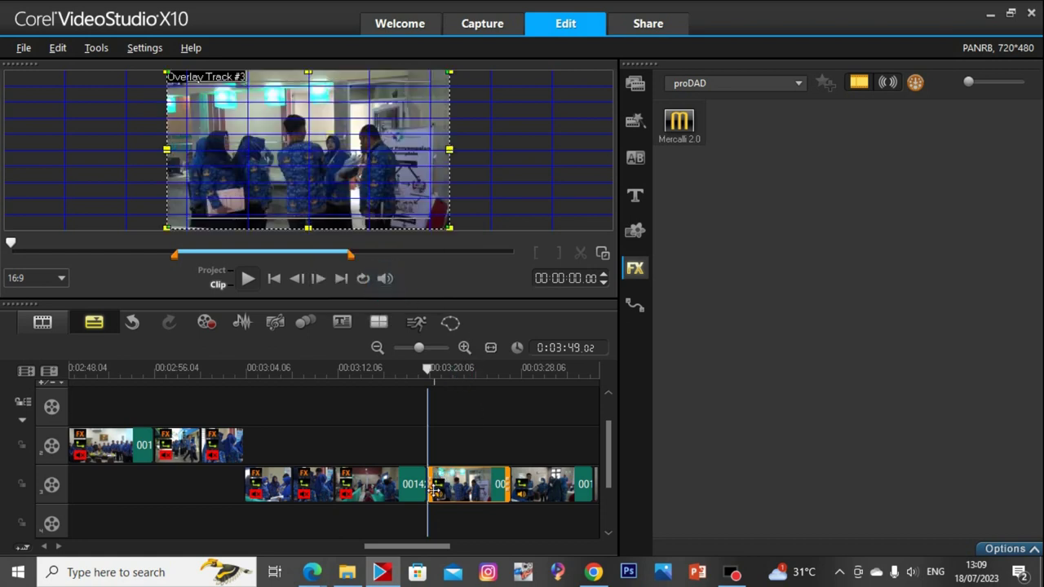
key(space)
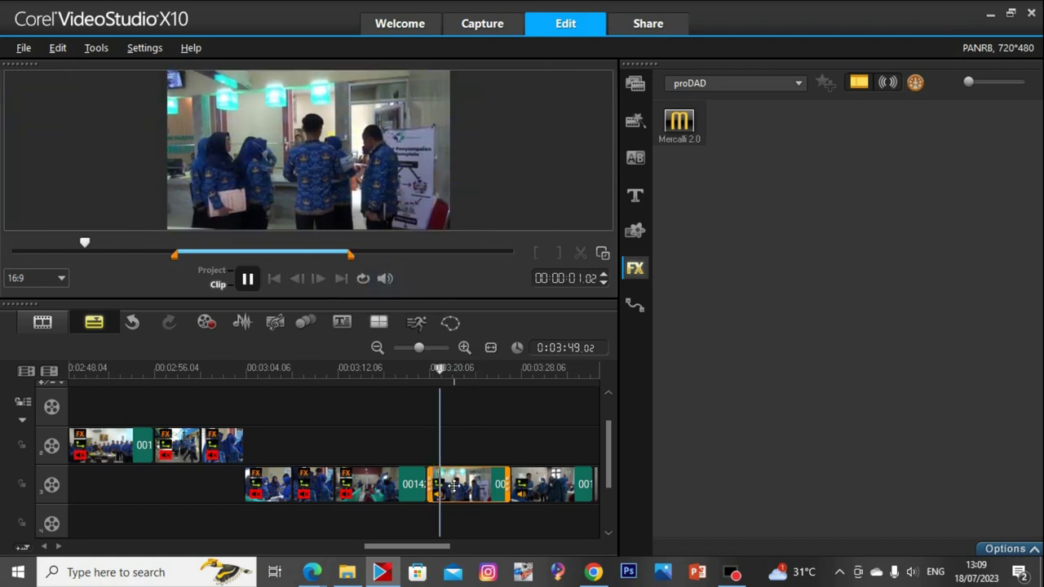
Check clip 00142's color correction, then give clip 00143 saturation 4, brightness 2, contrast 16 and gamma 24
double_click(414, 483)
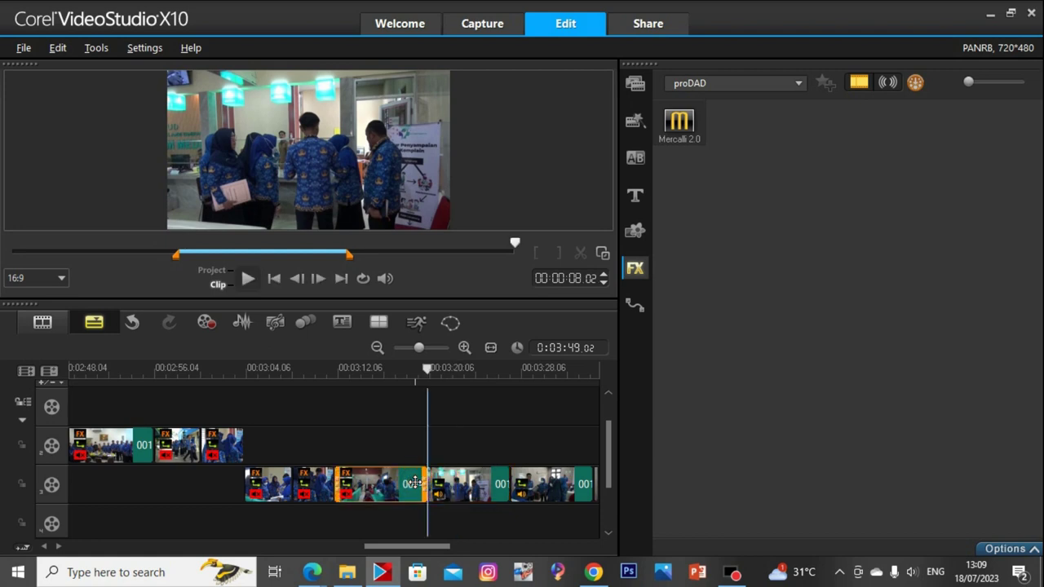
click(751, 373)
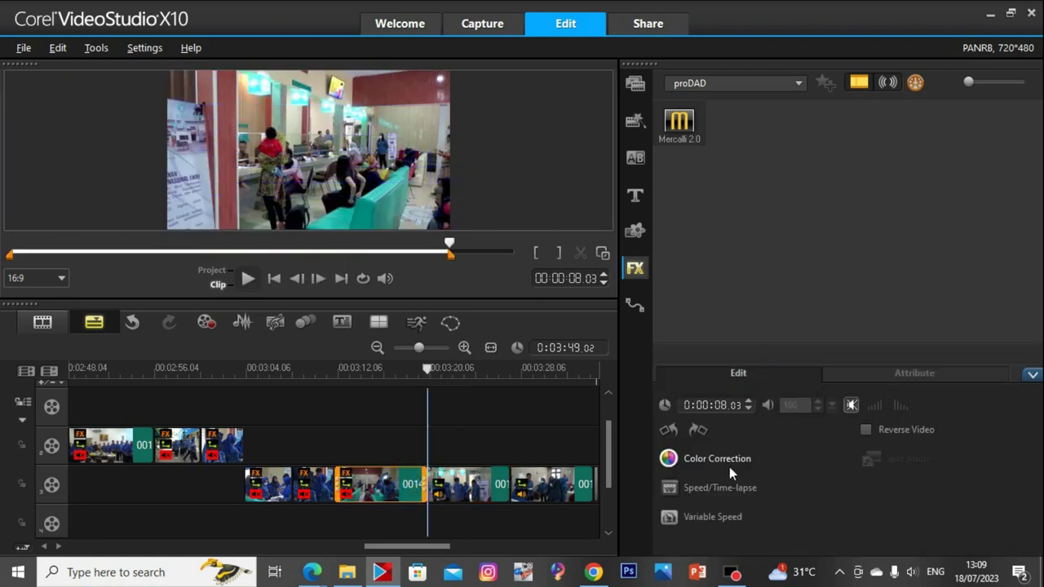
click(724, 460)
click(465, 486)
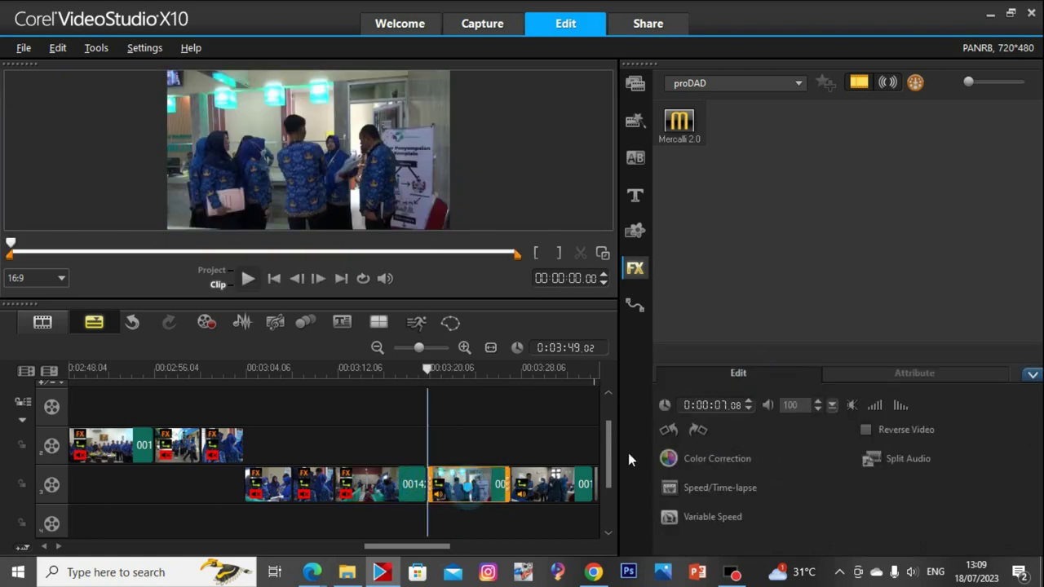
click(754, 460)
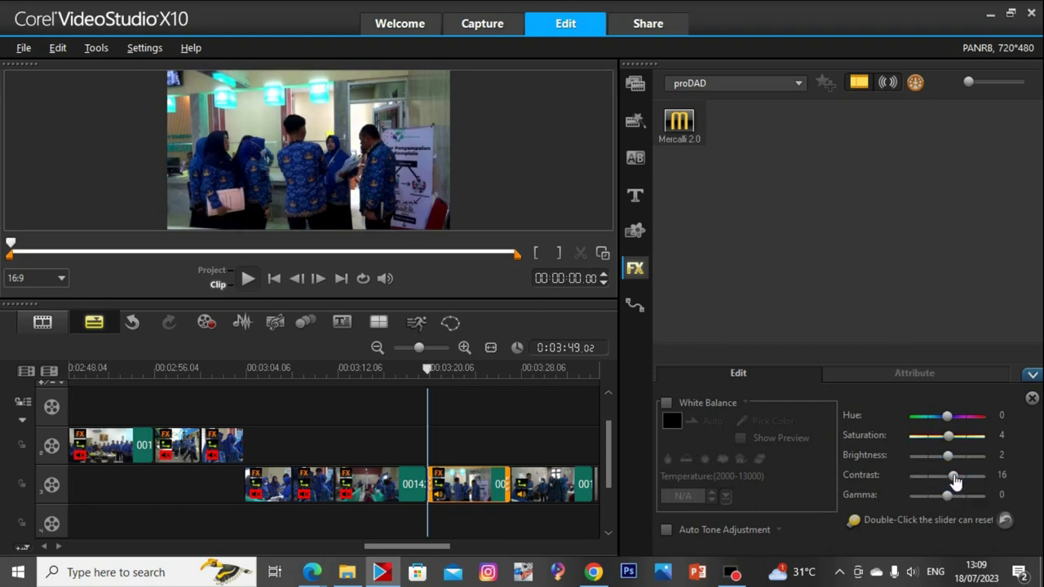
click(956, 497)
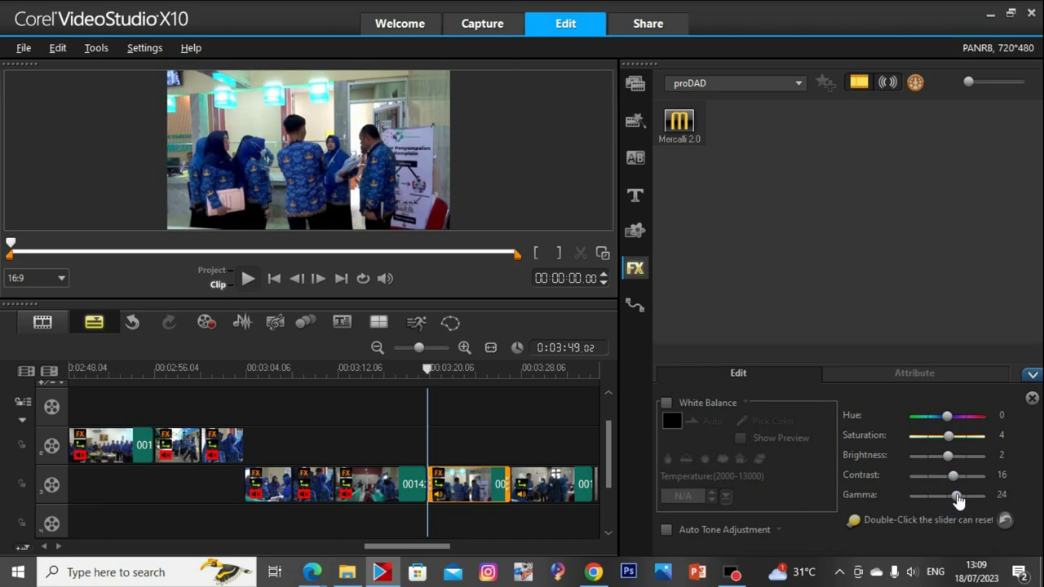
Mute the audio of clip 00143 on overlay track 3 and play it through its opening seconds
right_click(499, 489)
click(547, 273)
key(space)
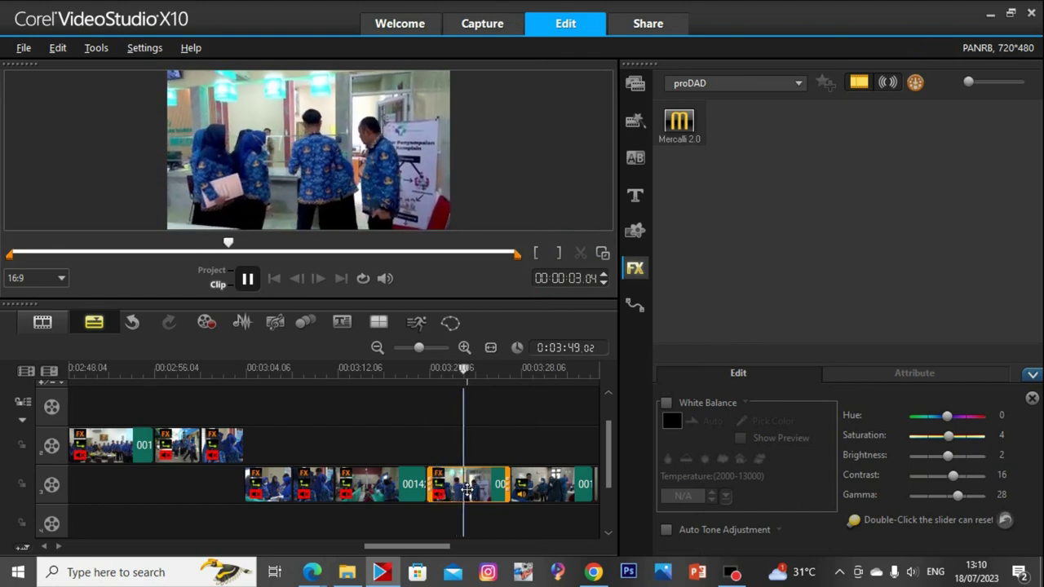
key(space)
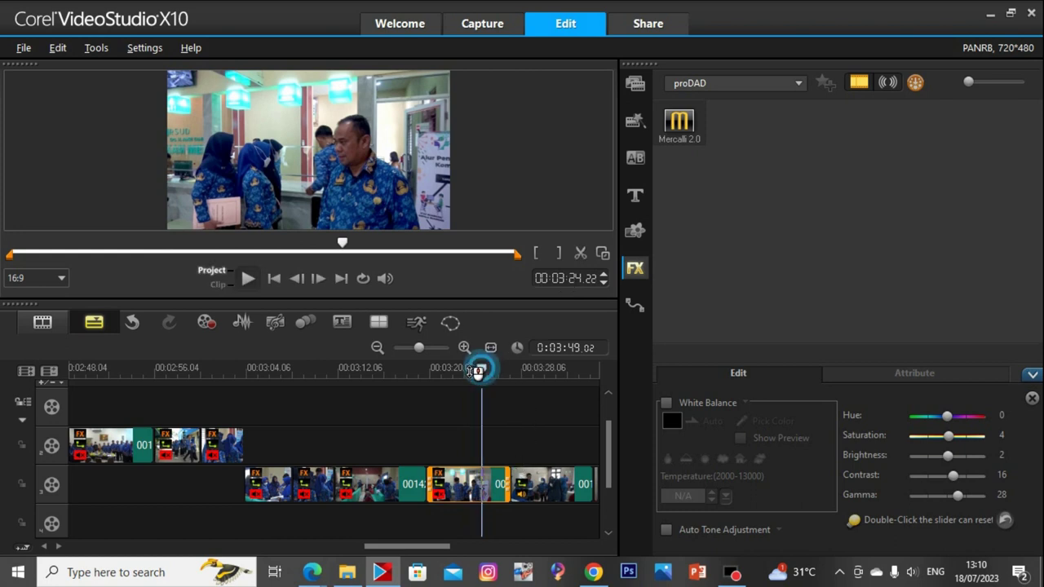
Split clip 00143 on overlay track 3 at 00:03:23.02 and delete the part after the cut
click(466, 368)
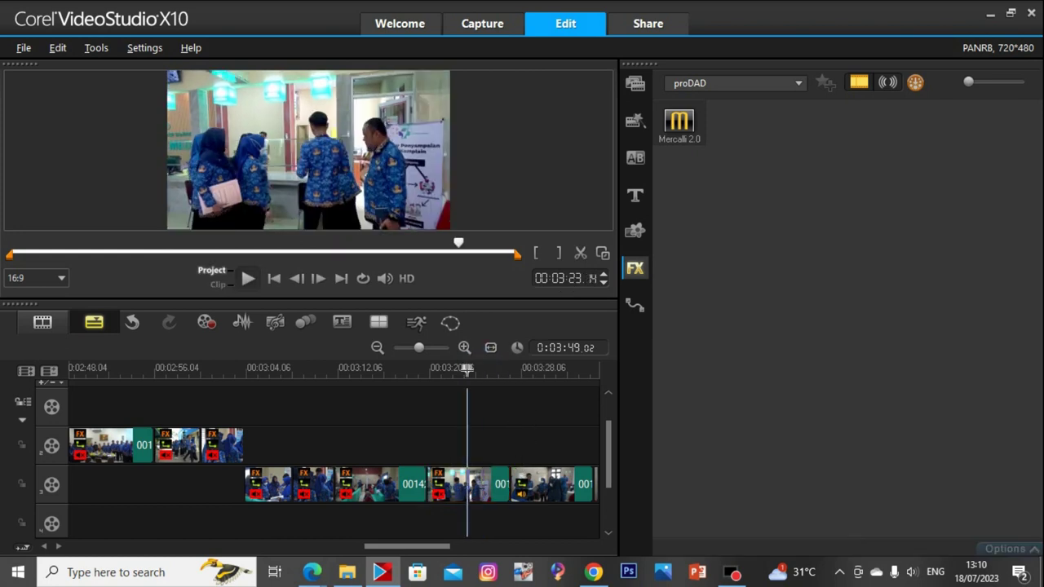
drag(465, 367, 462, 368)
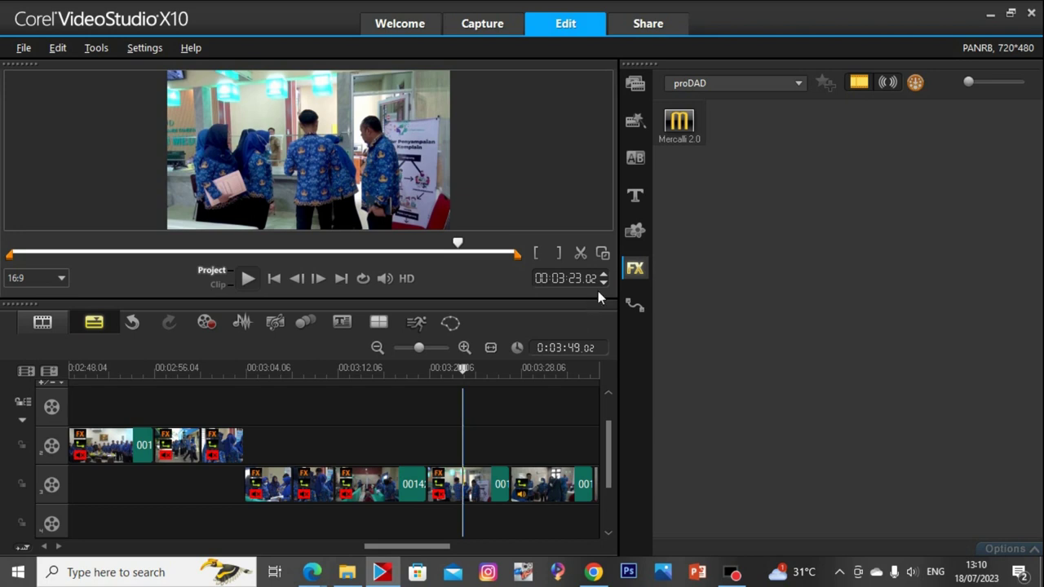
click(490, 478)
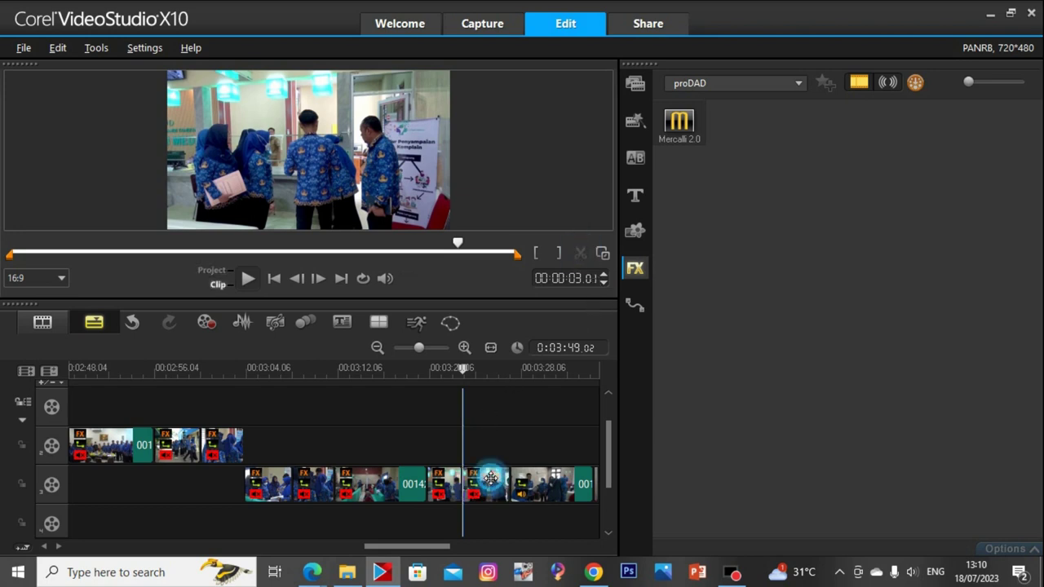
key(Delete)
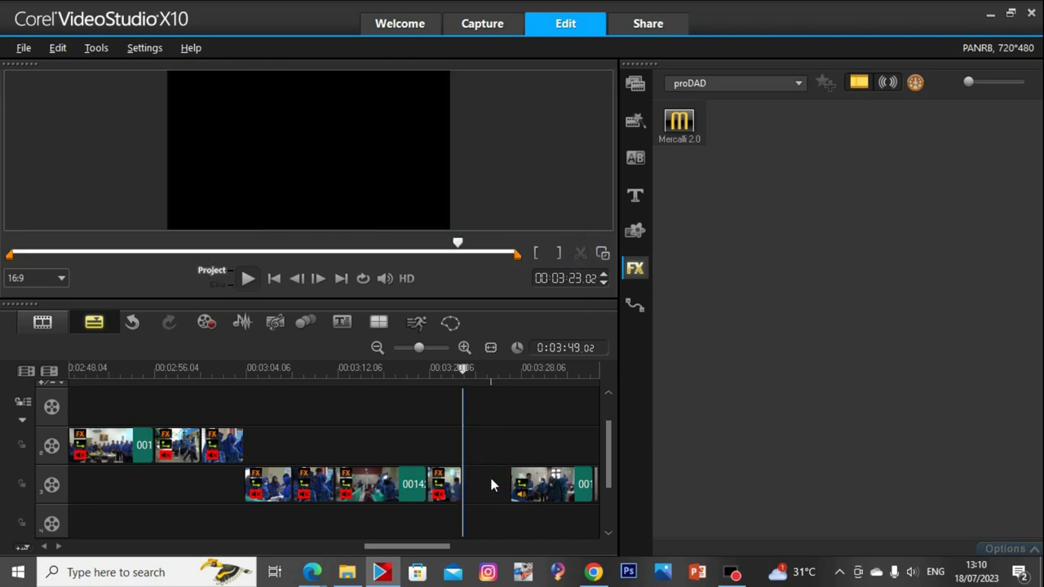
Play the start of clip 00142, then apply the Mercalli 2.0 filter to trimmed clip 00143 and run its video analysis
click(403, 488)
key(space)
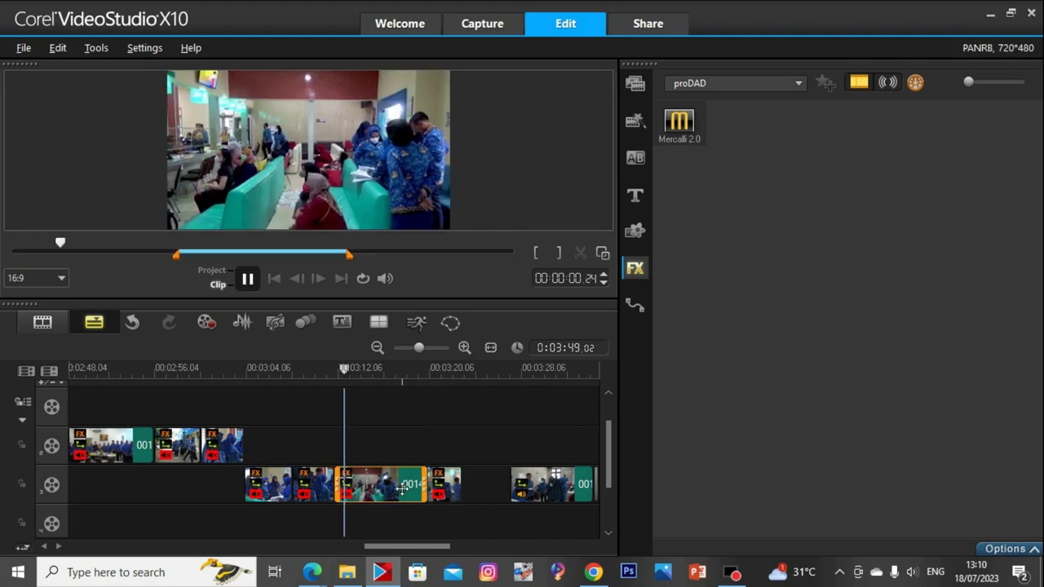
click(451, 487)
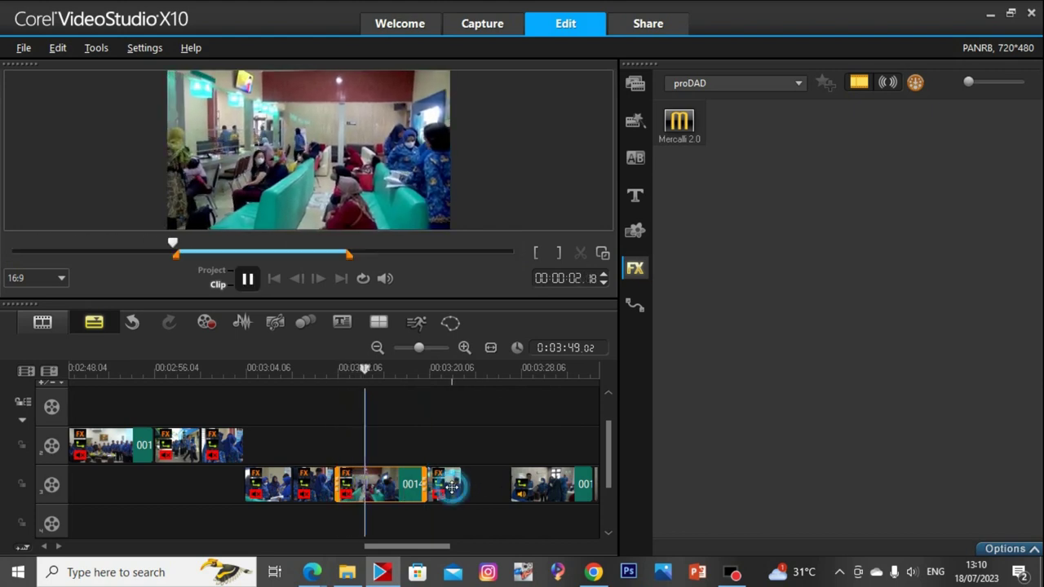
drag(658, 140, 447, 522)
double_click(447, 522)
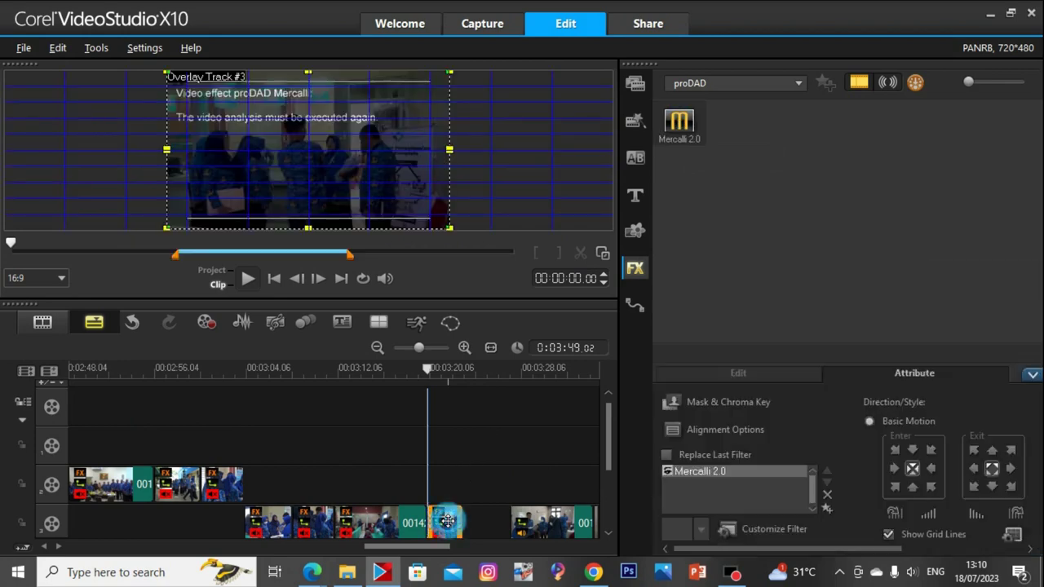
click(803, 529)
click(599, 440)
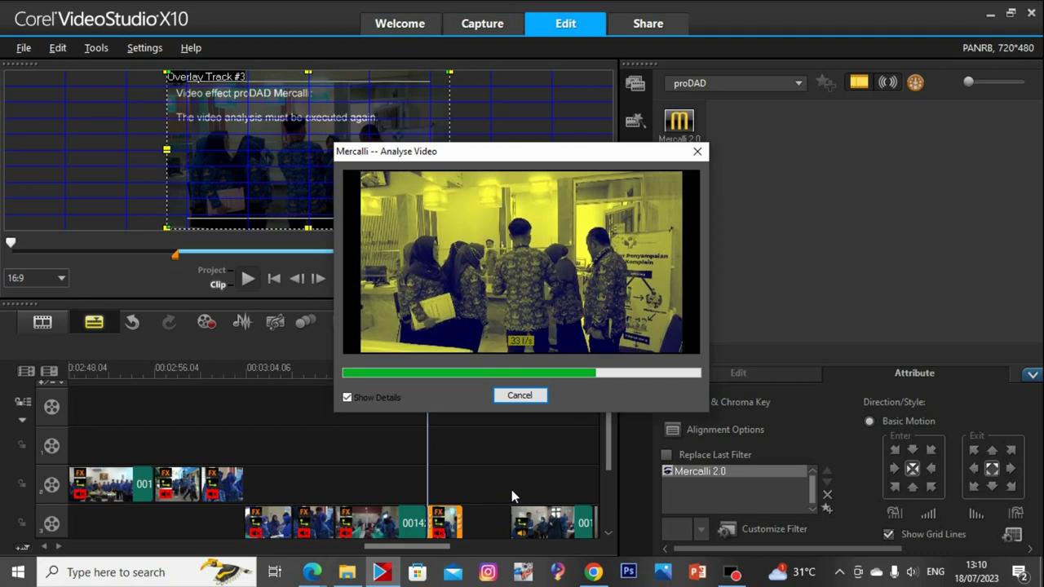
Move clip 00144 directly behind trimmed clip 00143 on overlay track 3 and fit it to the screen in the preview
click(543, 522)
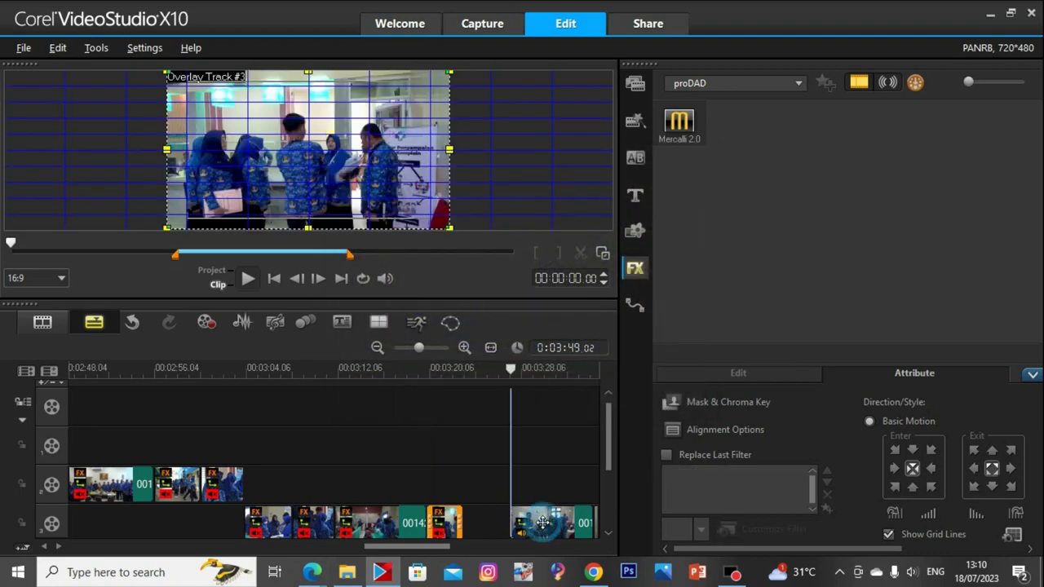
drag(543, 522, 501, 523)
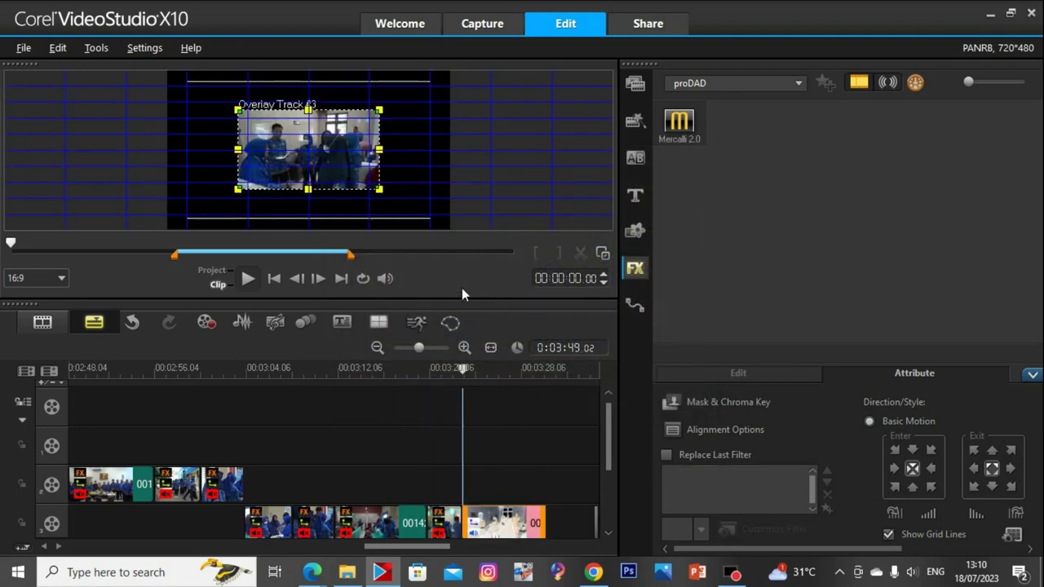
right_click(331, 132)
click(423, 291)
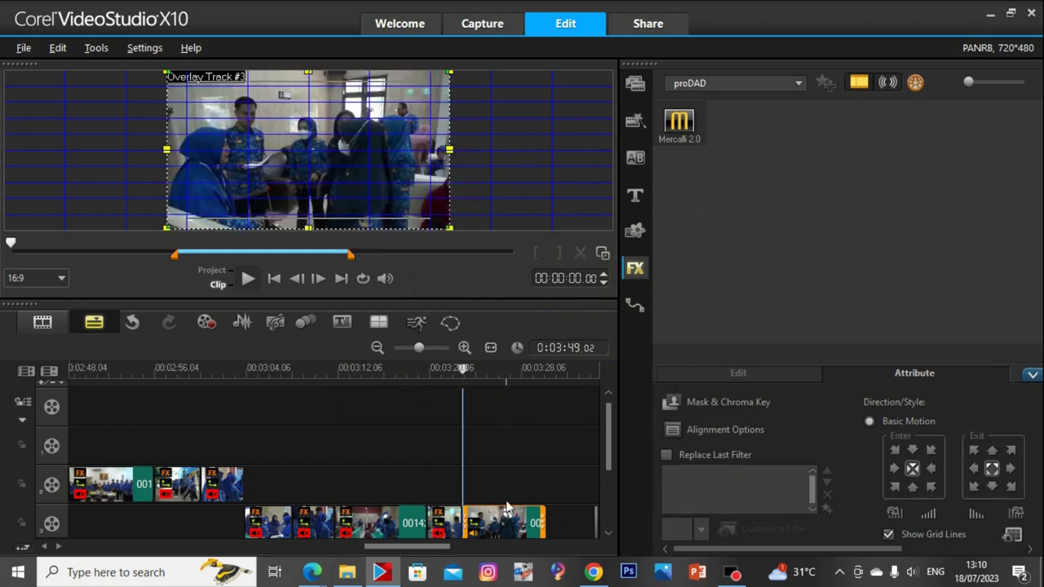
Play clip 00144, split it at 00:03:29.02 and delete the short piece after the cut
right_click(507, 514)
key(space)
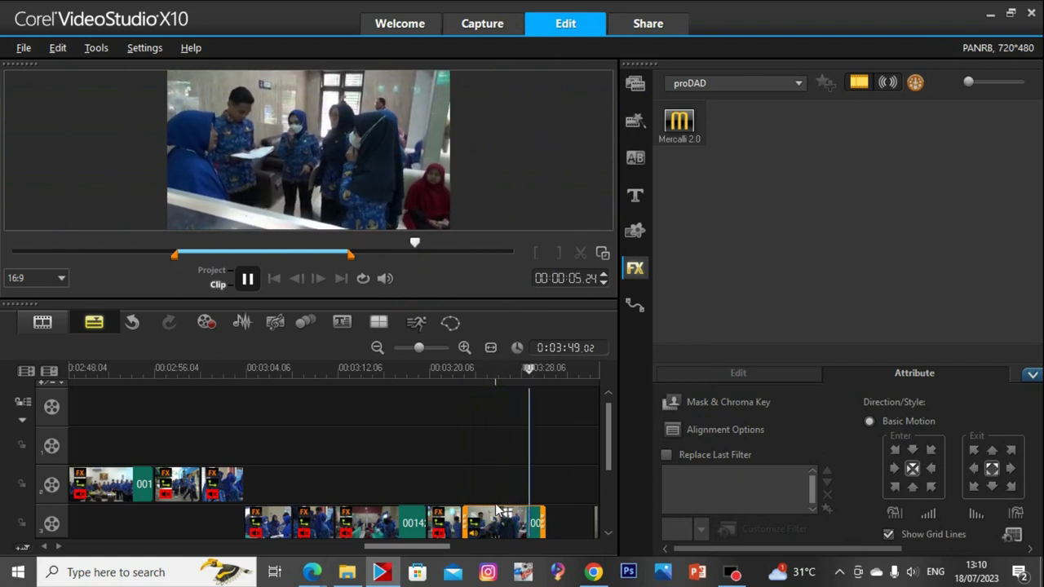
key(space)
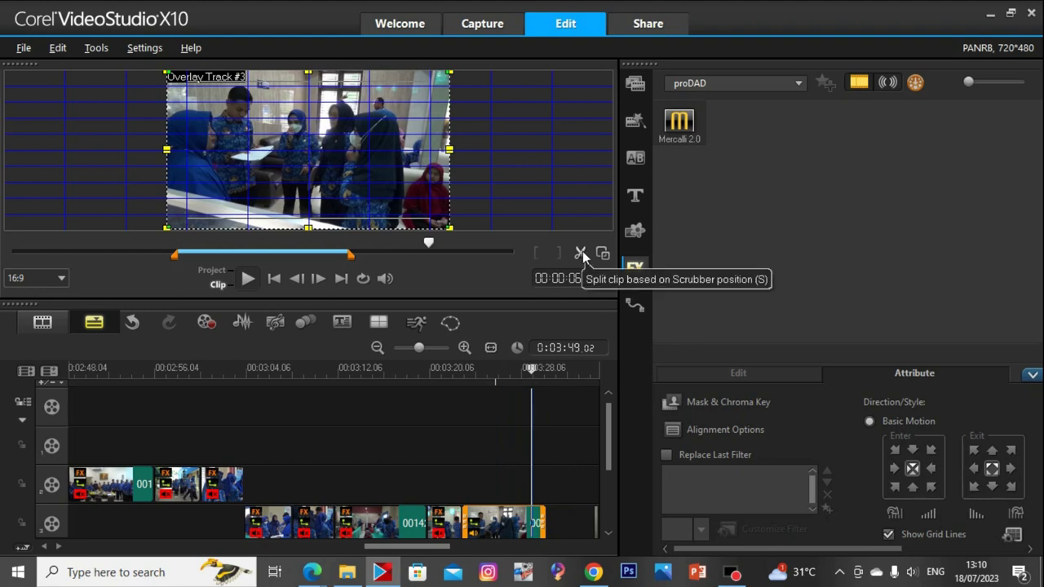
click(583, 252)
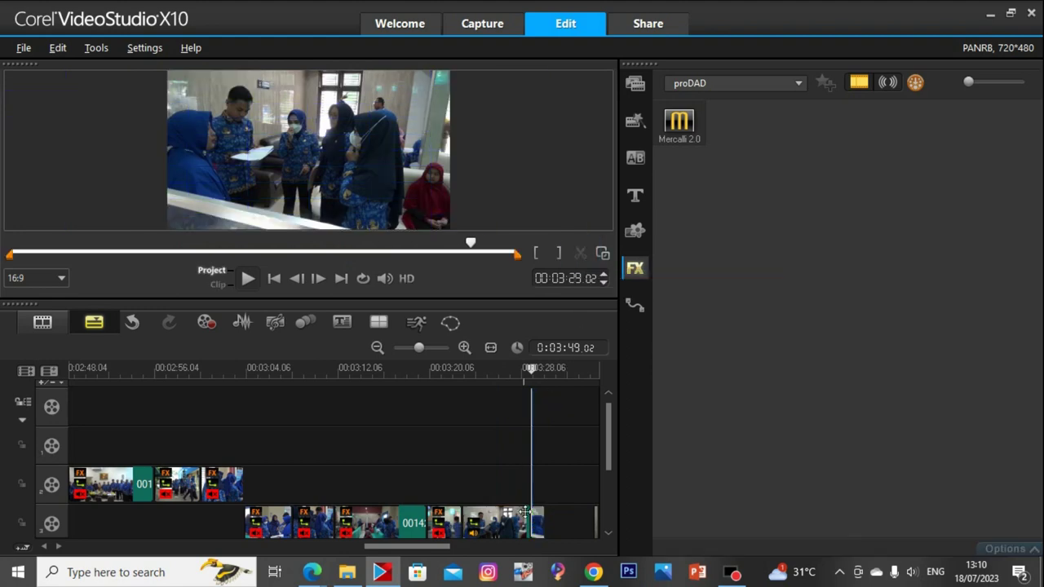
click(532, 522)
key(End)
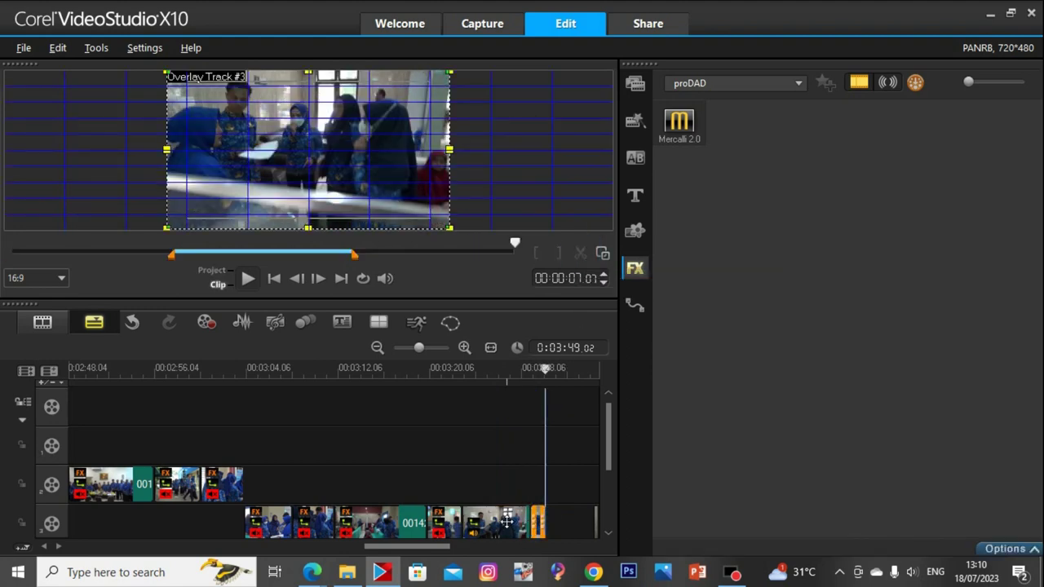
click(507, 523)
click(538, 519)
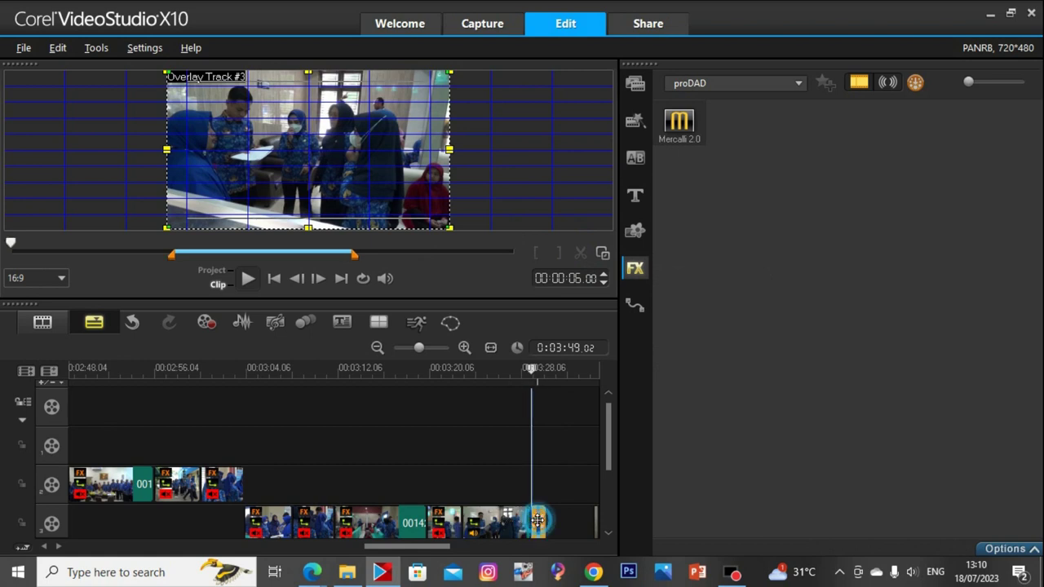
key(Delete)
Check clip 00143's color correction and give clip 00144 saturation 4, brightness 2, contrast 16 and gamma 28
double_click(522, 523)
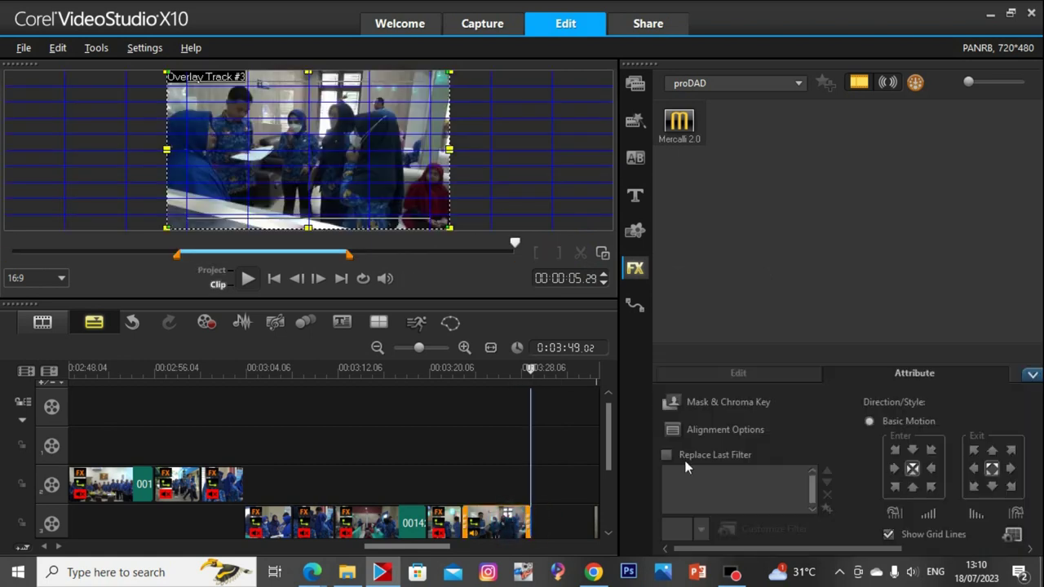
click(762, 374)
click(699, 449)
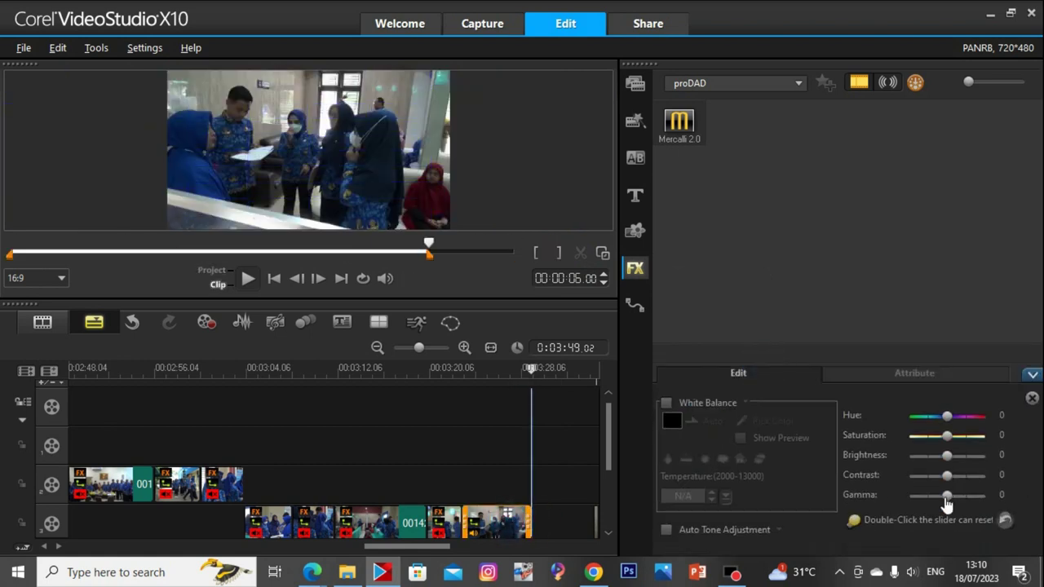
drag(955, 502, 964, 502)
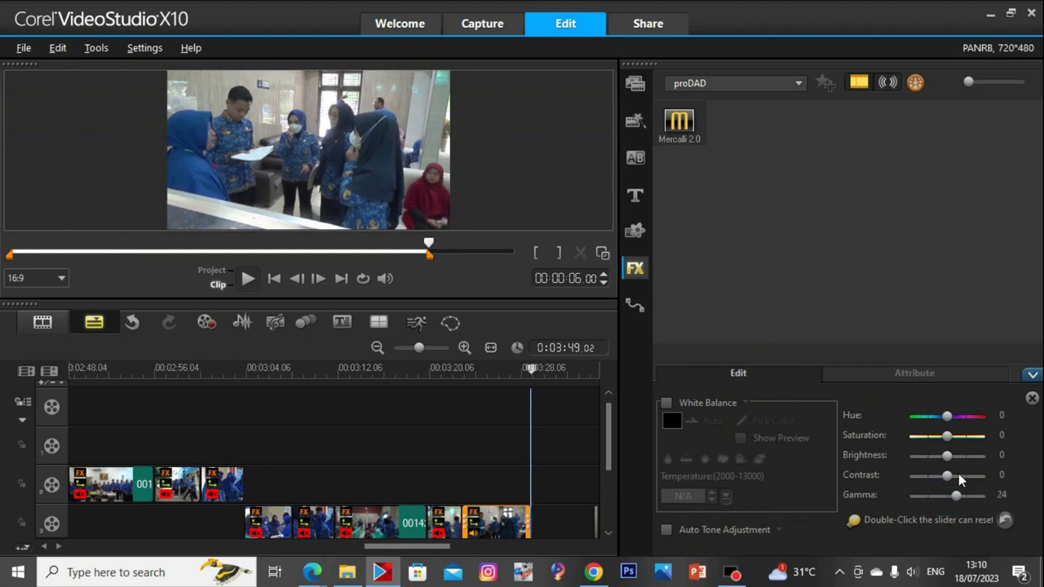
click(452, 526)
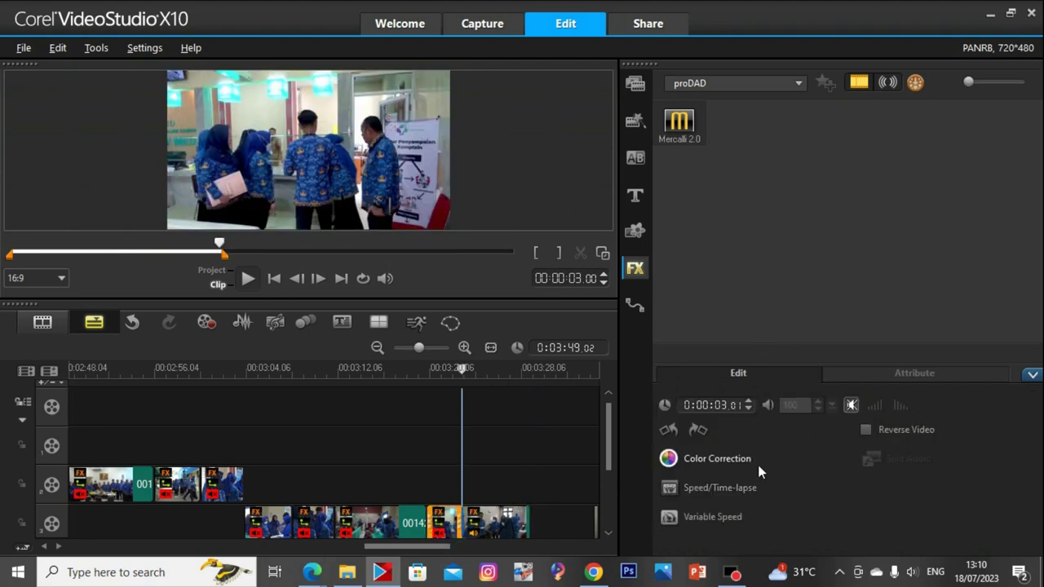
click(757, 465)
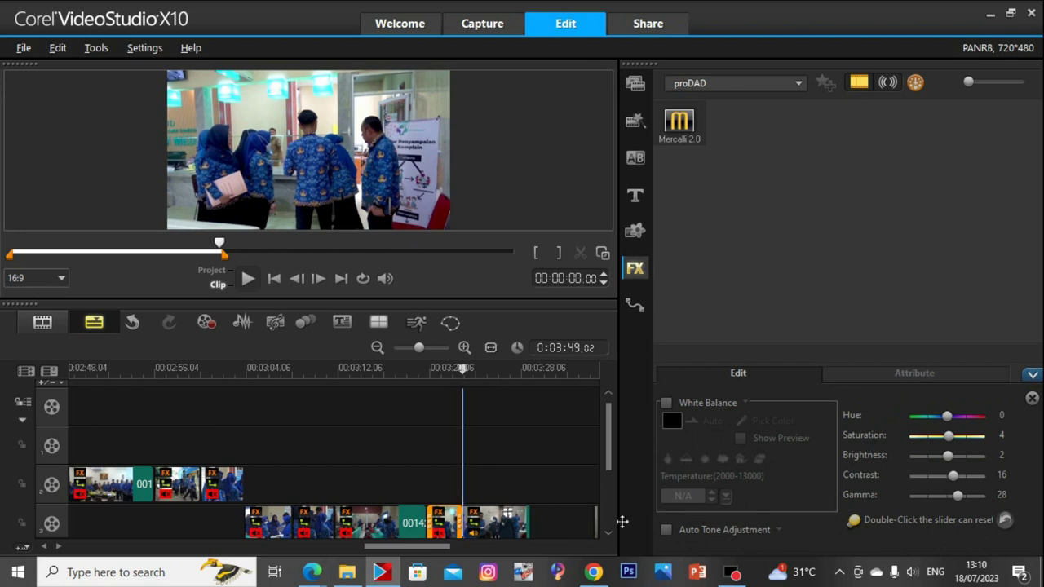
click(739, 461)
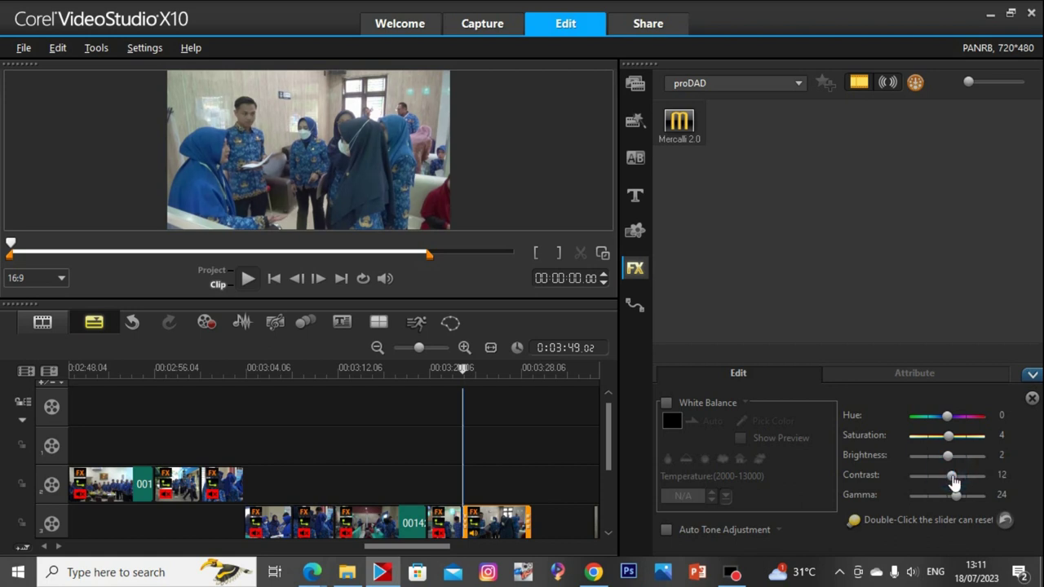
drag(954, 483, 955, 483)
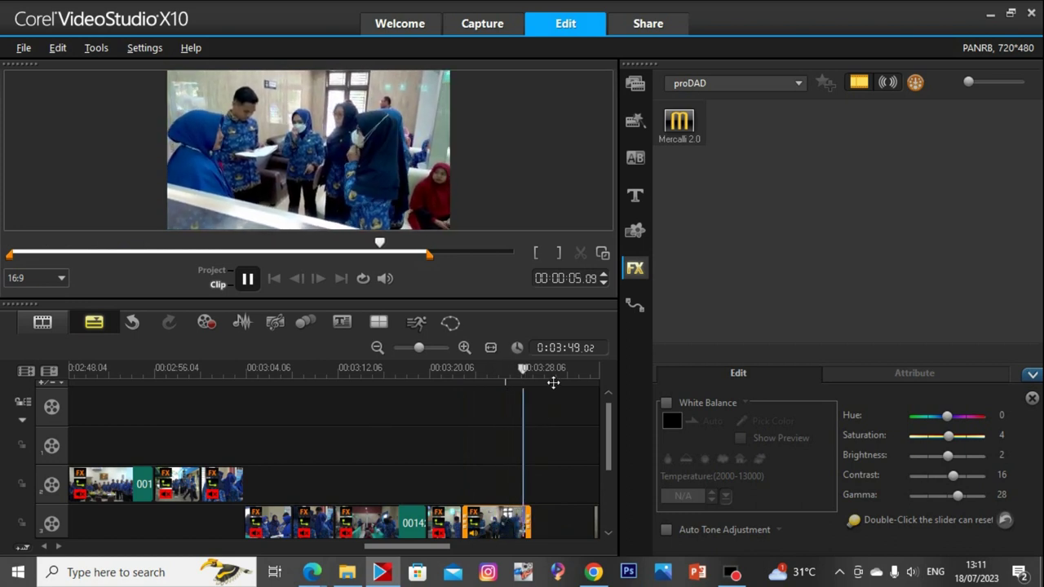
Review the cut between clips 00143 and 00144, then split clip 00144 at 00:03:28.04 and delete the remainder
key(space)
drag(535, 377, 502, 363)
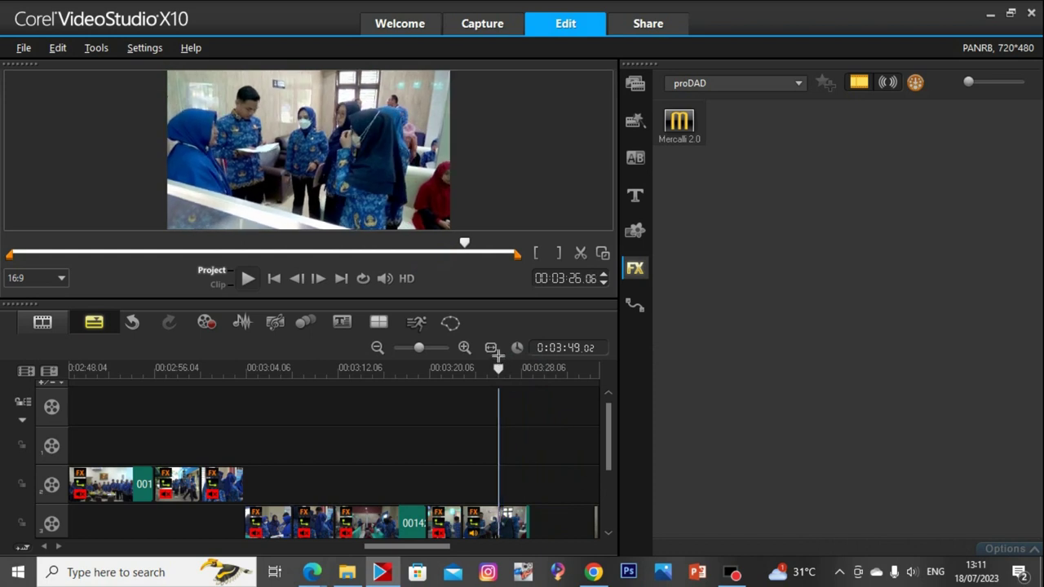
drag(495, 352, 456, 356)
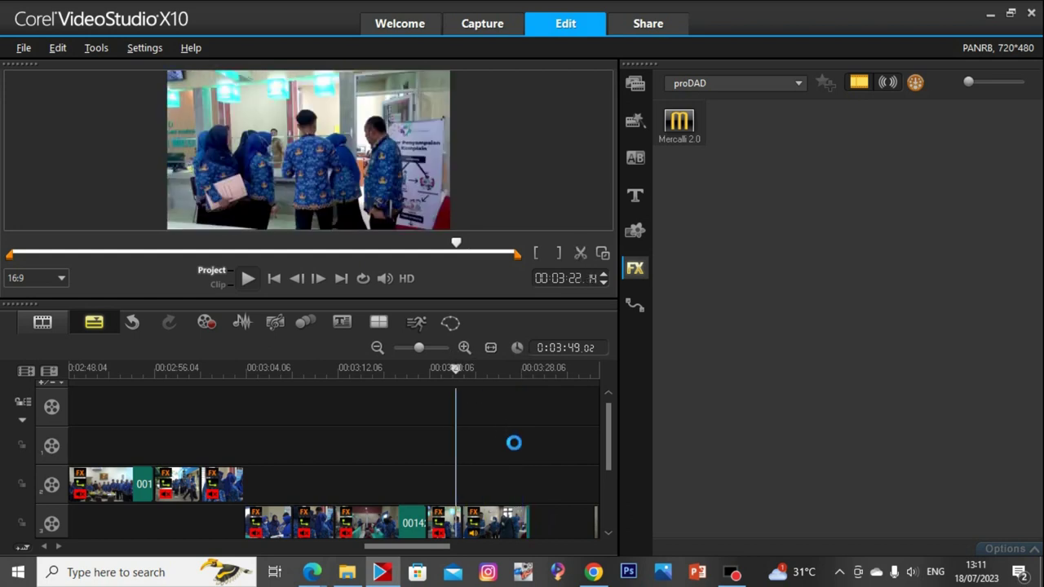
key(space)
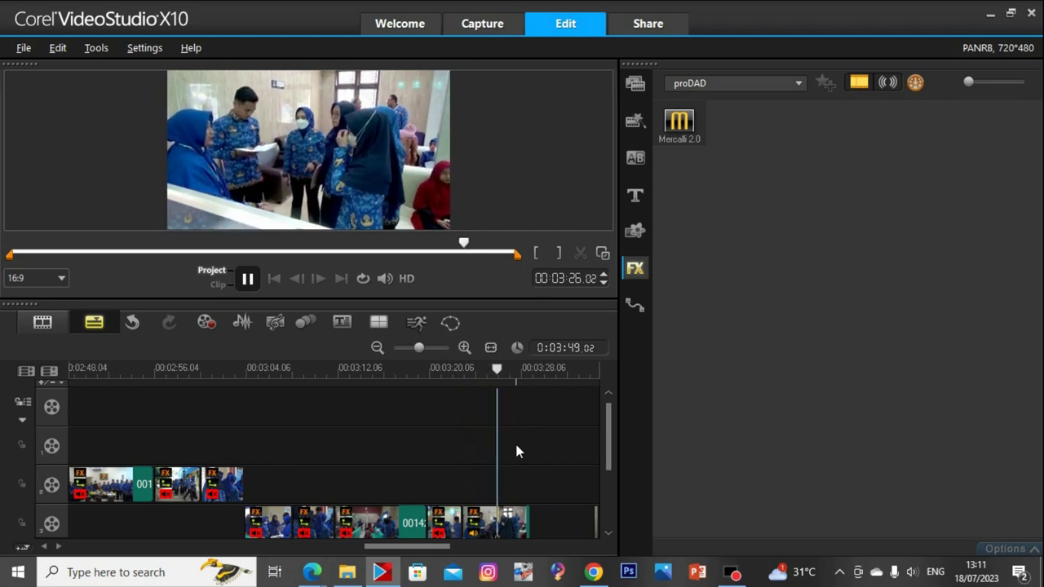
key(space)
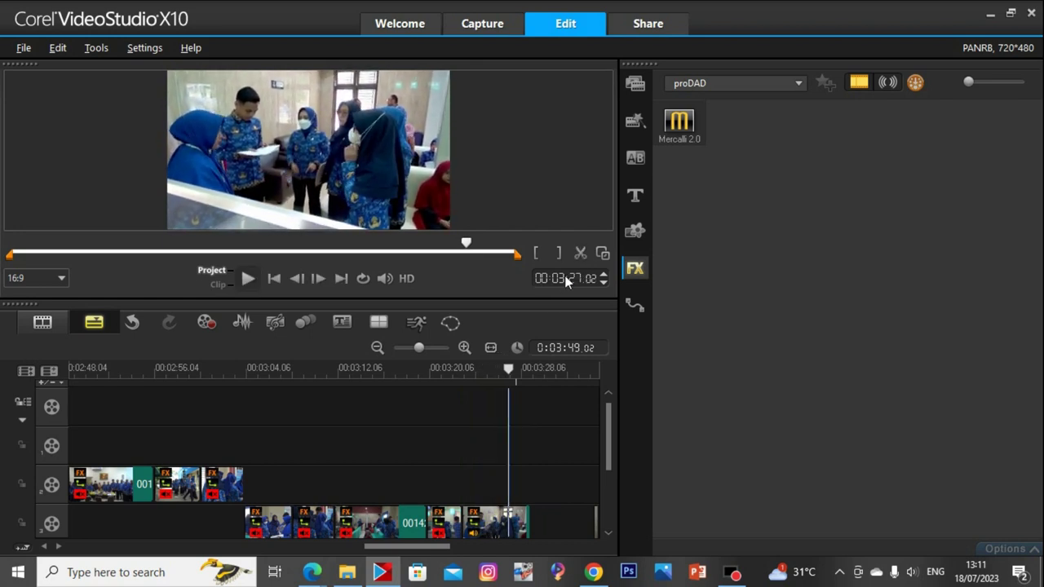
key(space)
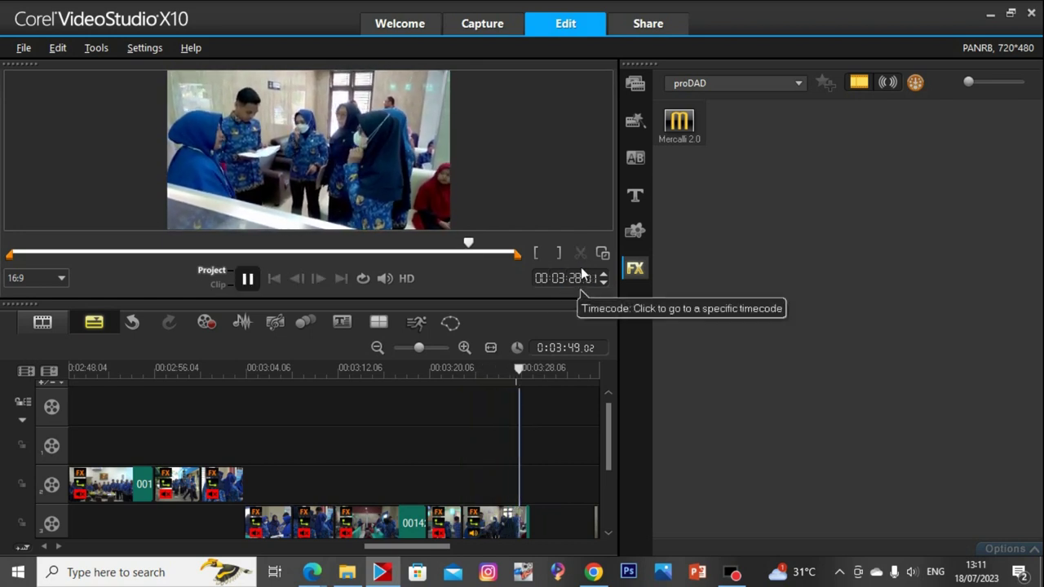
key(space)
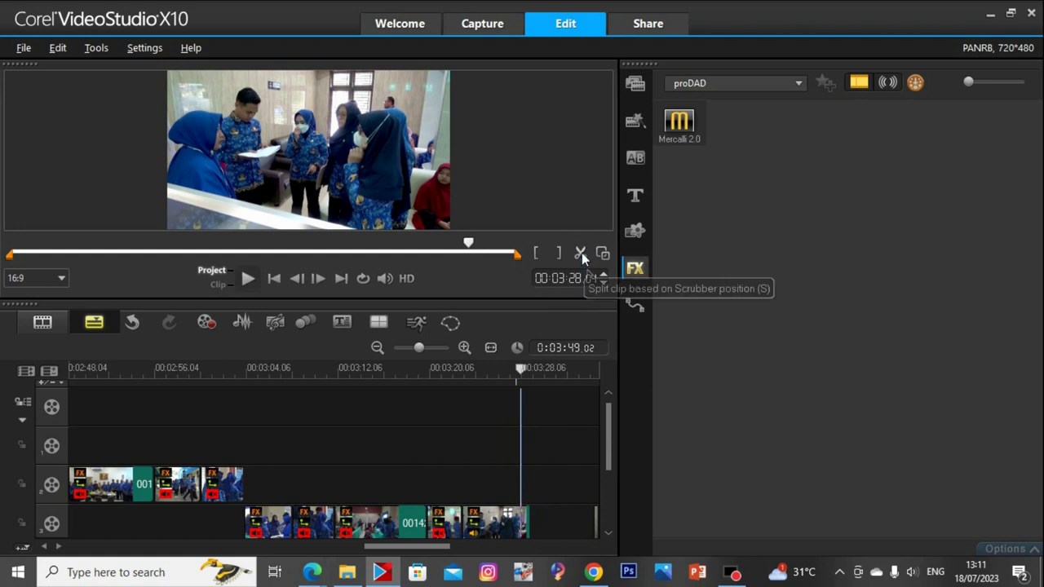
click(523, 520)
key(Delete)
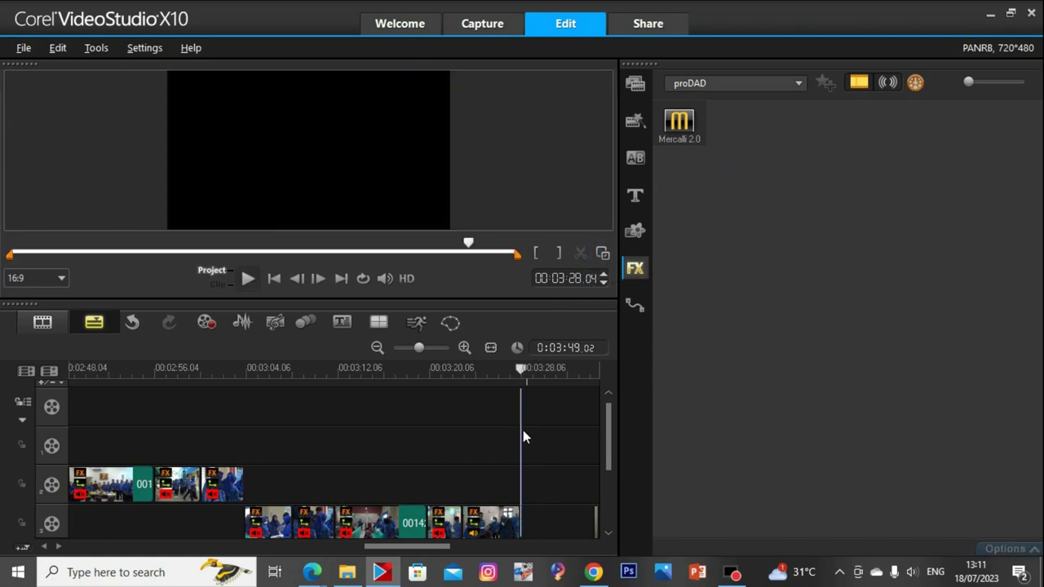
Mute the audio of trimmed clip 00144 on overlay track 3
right_click(501, 526)
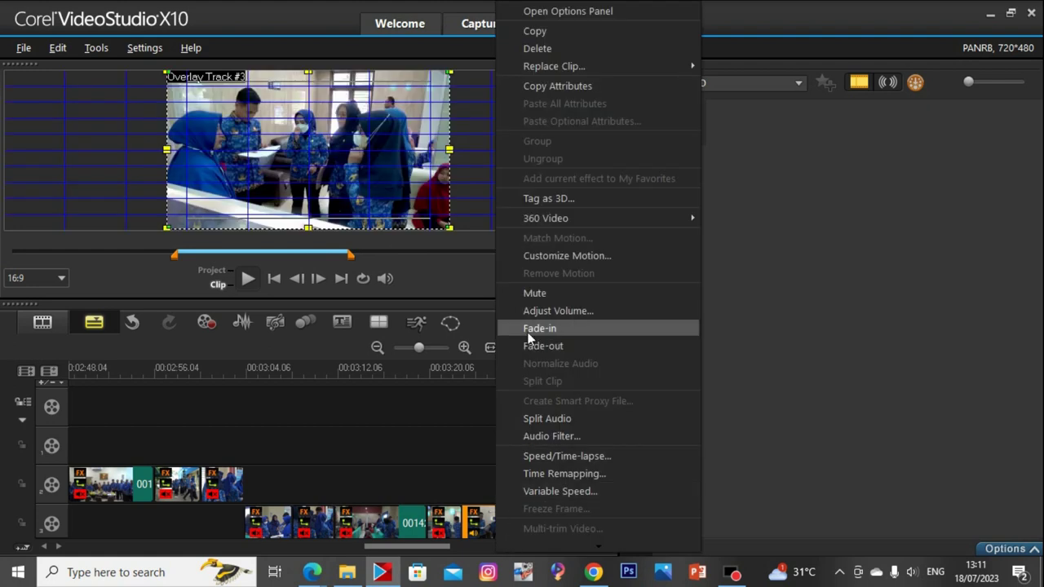
Mute the last clip on Overlay Track #3 and stabilize it with the Mercalli 2.0 filter
click(534, 295)
drag(685, 130, 486, 519)
drag(679, 122, 487, 528)
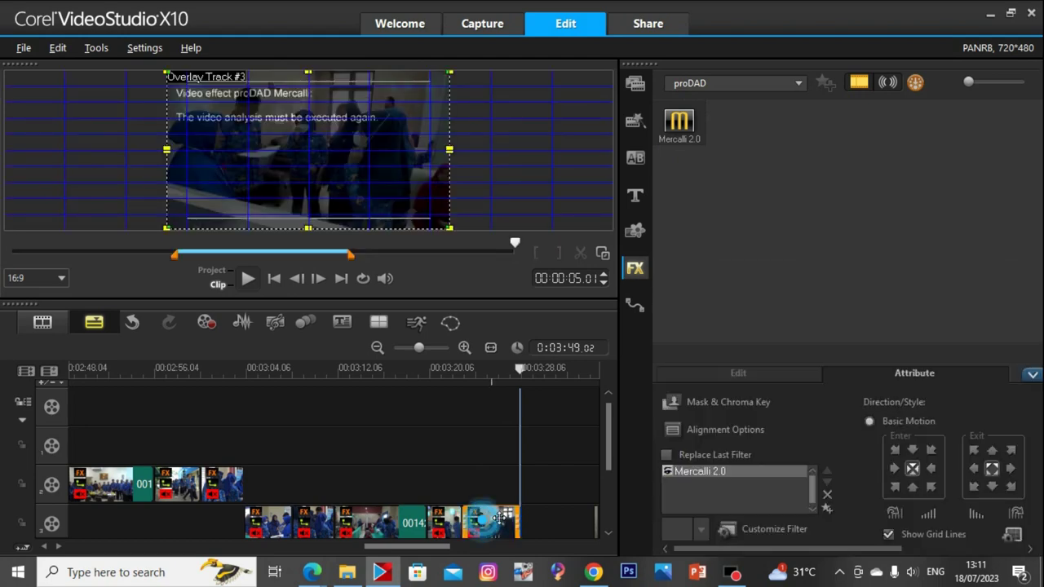
click(792, 526)
click(609, 437)
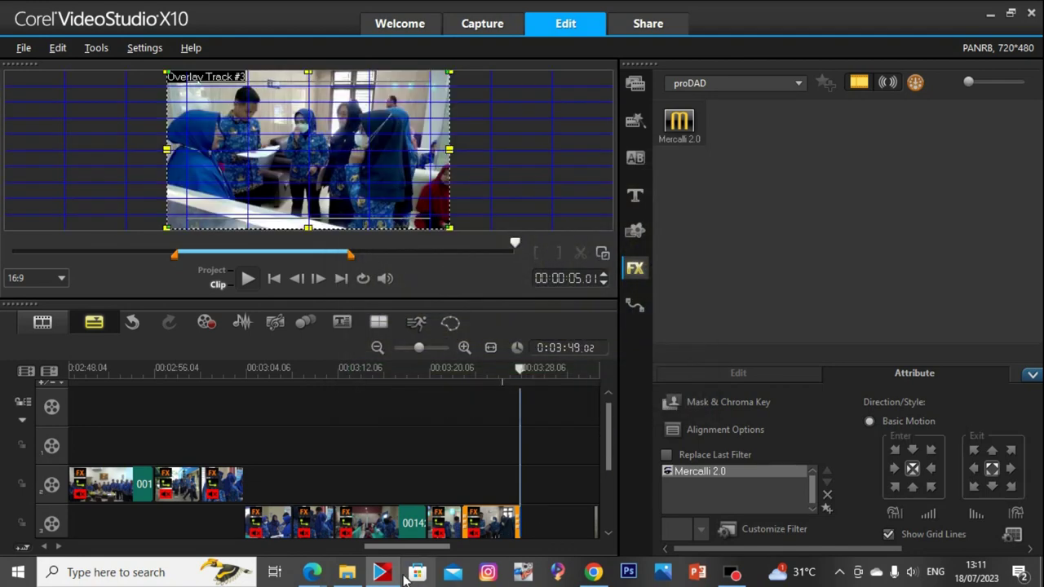
Switch to the PANRB folder in File Explorer and preview clips 00145 and 00146
click(346, 571)
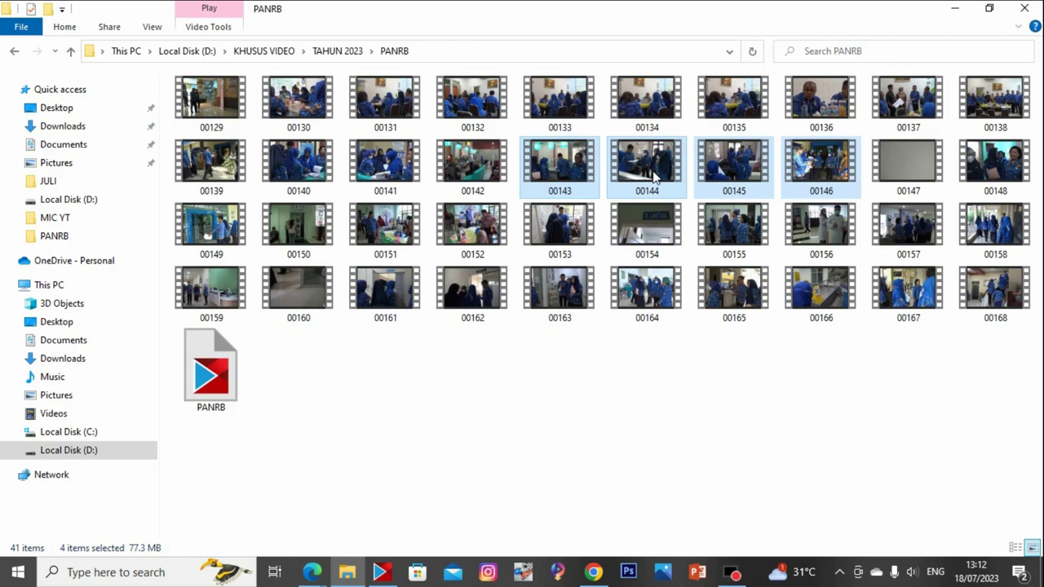
double_click(733, 163)
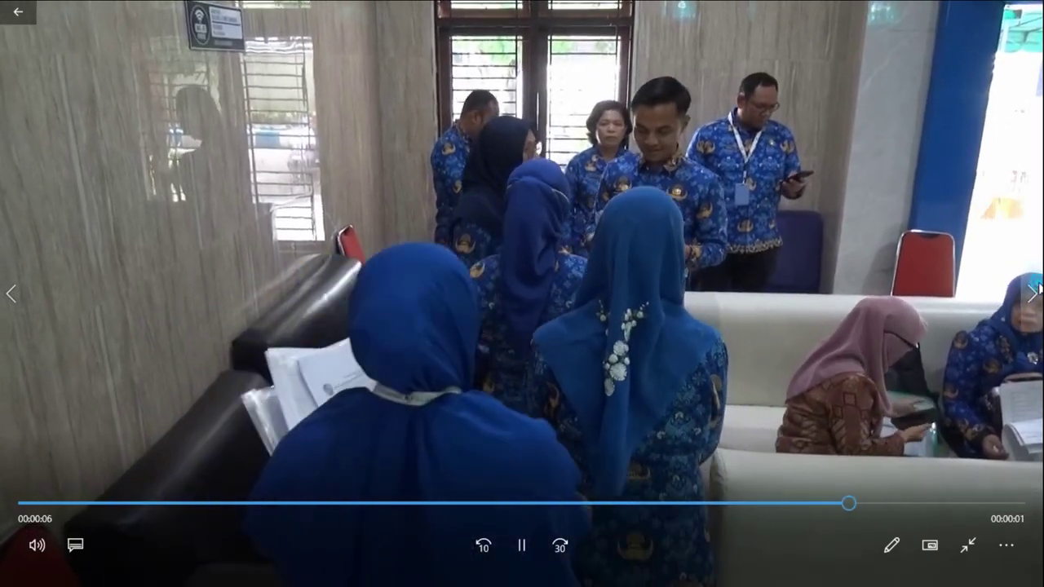
key(Right)
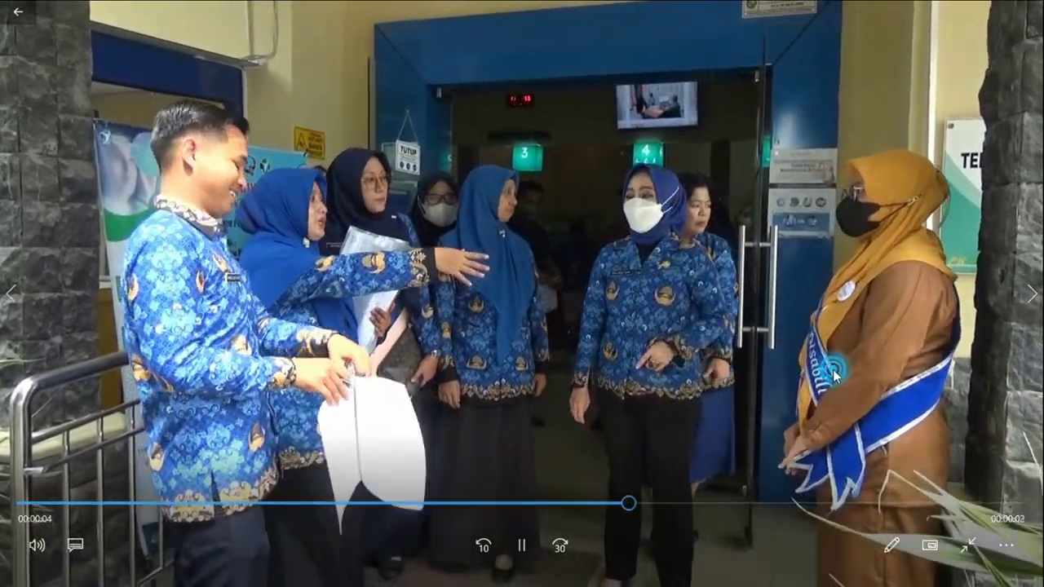
key(Escape)
click(1025, 13)
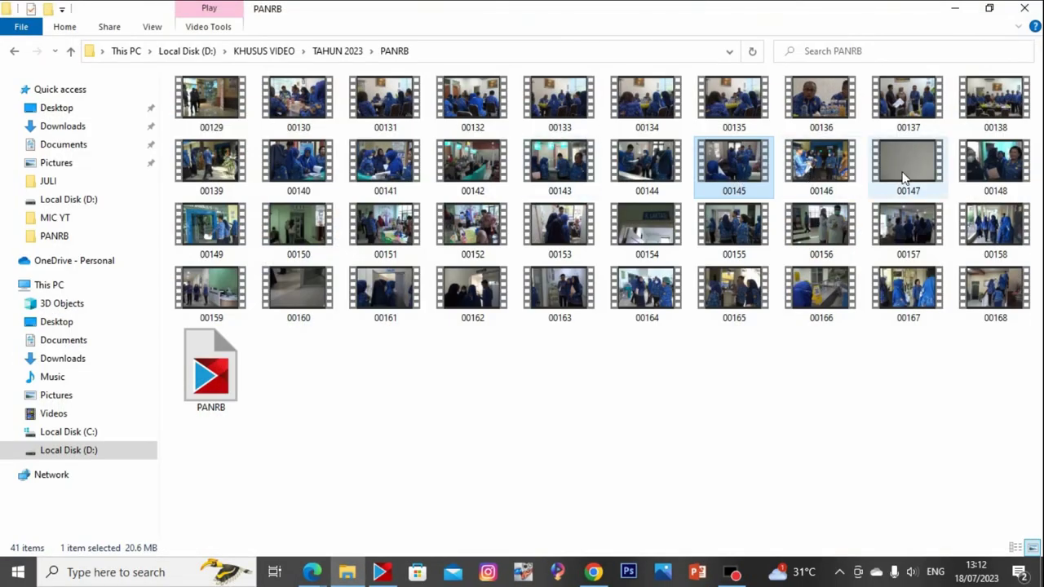
Add clip 00146 to the end of Overlay Track #3 and make it fill the video frame
drag(836, 189, 389, 530)
right_click(344, 142)
click(411, 294)
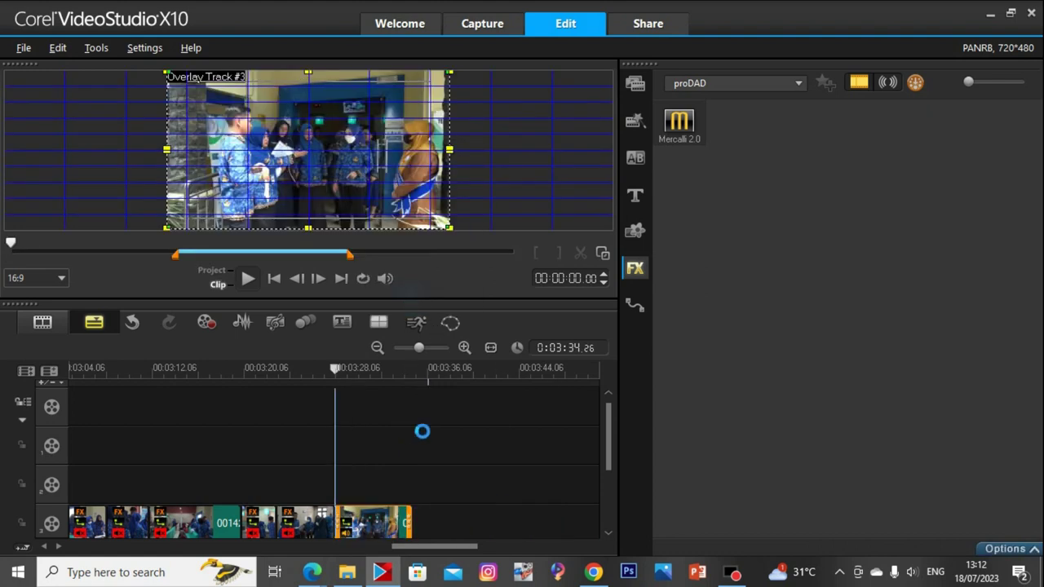
Play the added clip 00146, split it at 00:00:06.13 and remove the part after the cut
right_click(397, 512)
click(374, 517)
key(space)
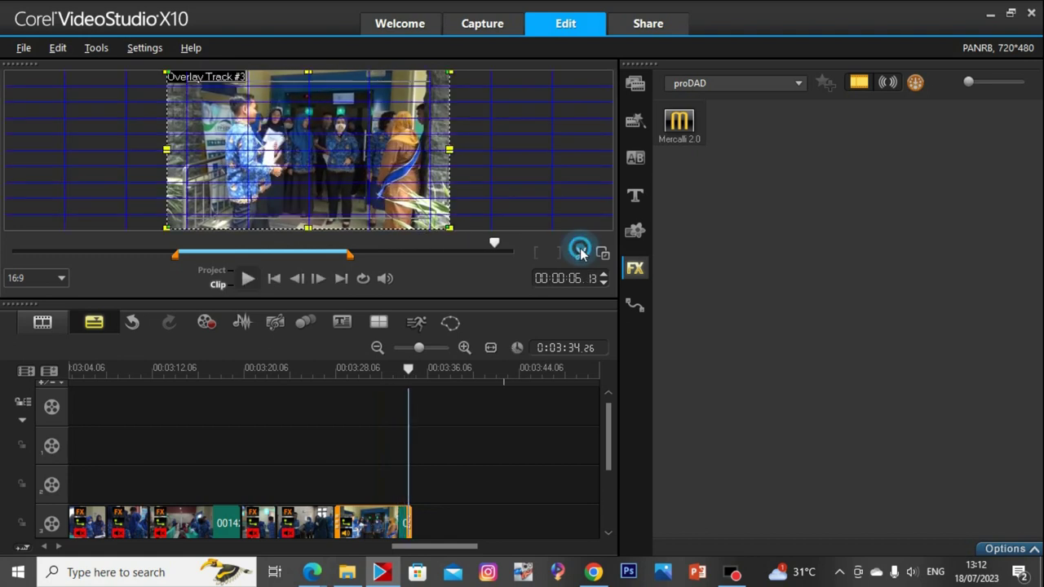
click(419, 496)
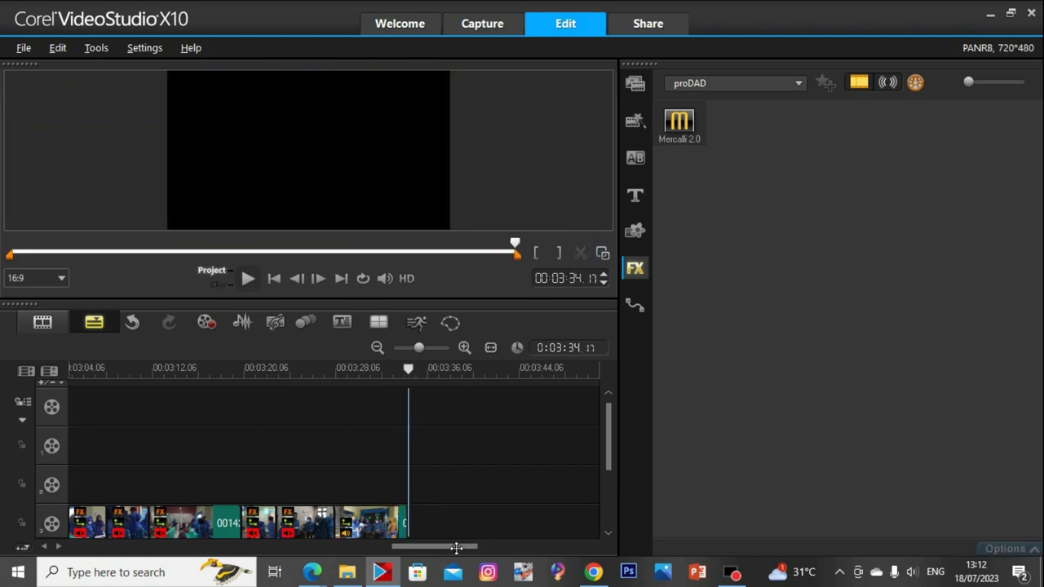
Color-correct clip 00146 with saturation 4, brightness 2, contrast 16 and gamma 28
click(396, 522)
double_click(396, 522)
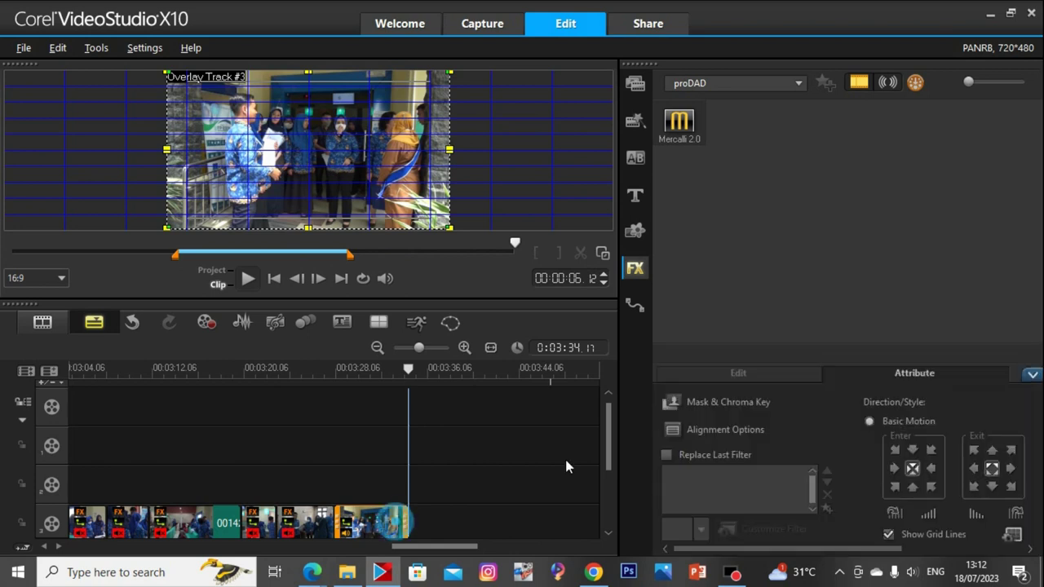
click(742, 372)
click(722, 463)
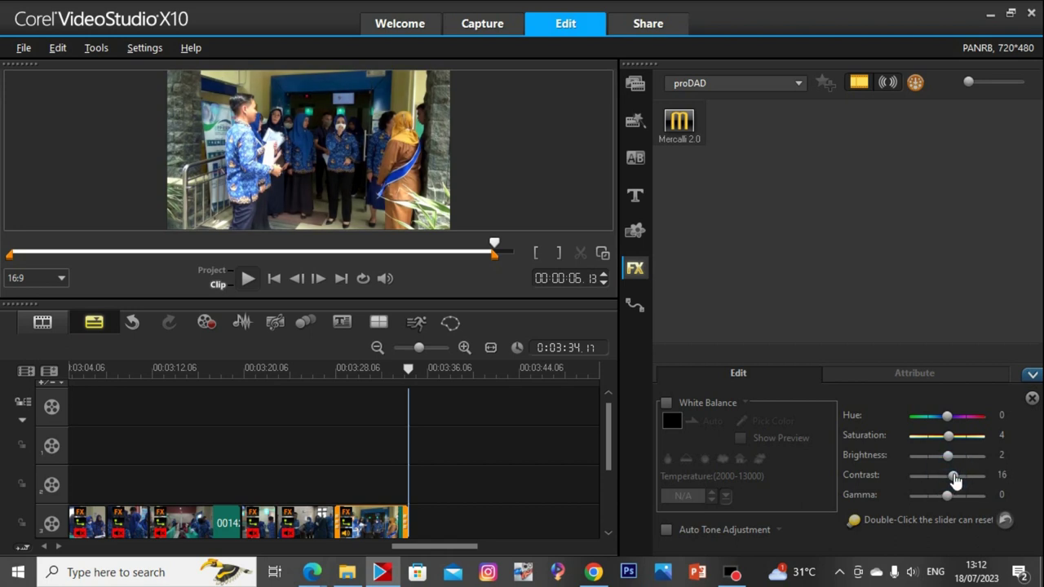
click(956, 497)
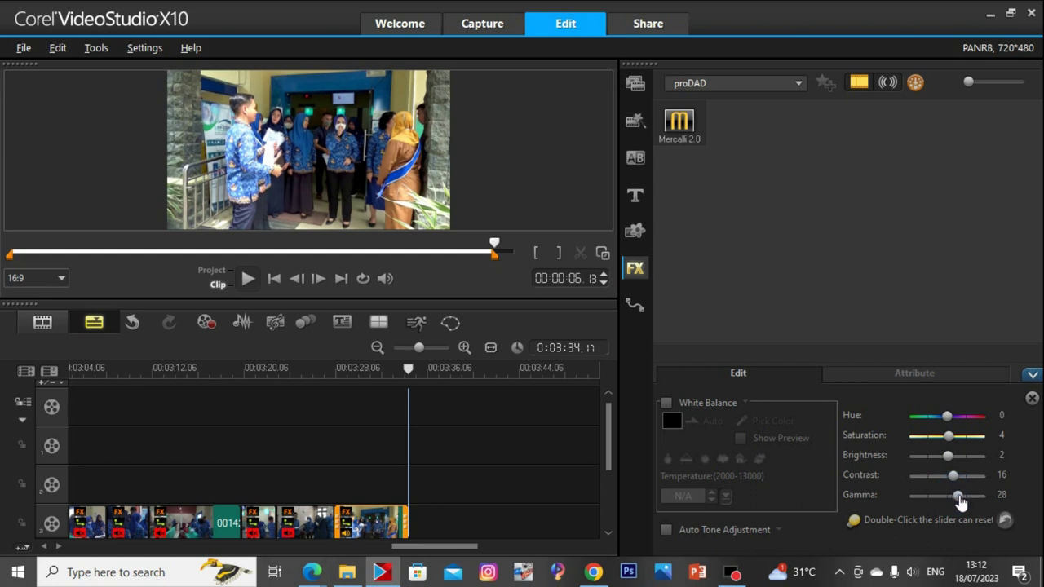
drag(960, 501, 961, 503)
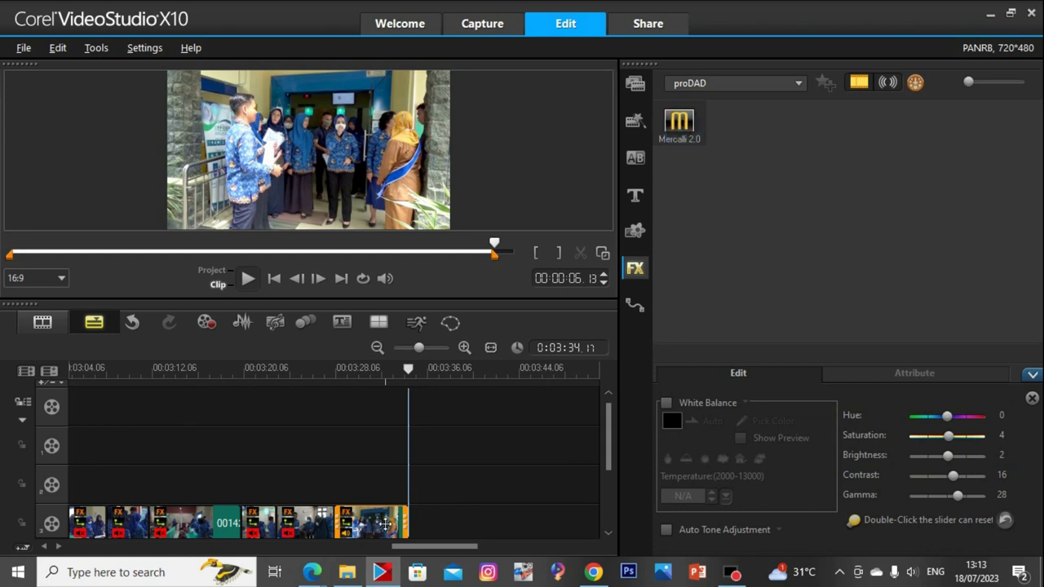
Apply the Mercalli 2.0 filter to clip 00146 and accept its stabilization settings with Universal Camera and Avoid Border
drag(679, 122, 390, 526)
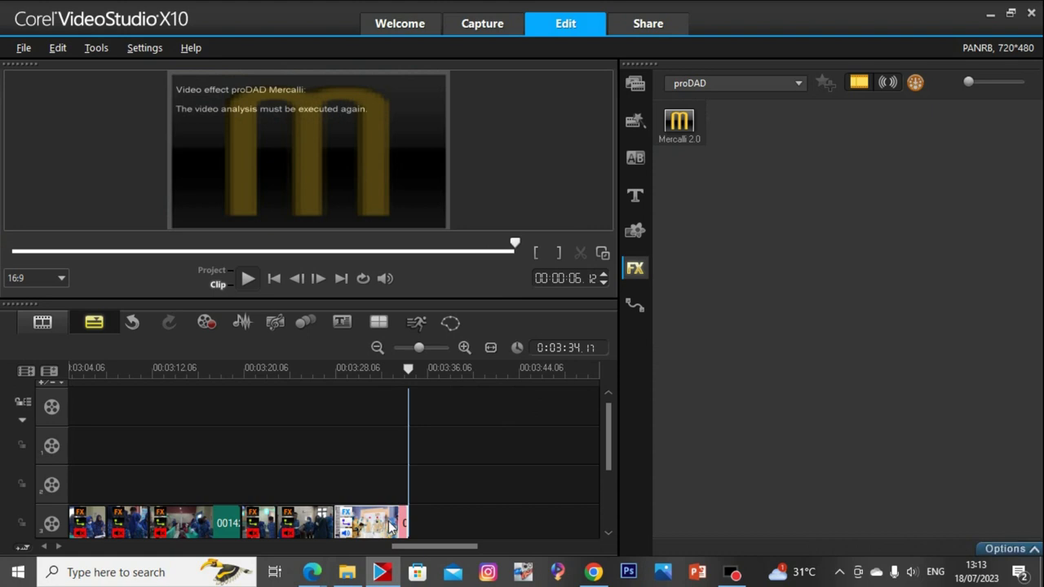
click(389, 522)
double_click(391, 512)
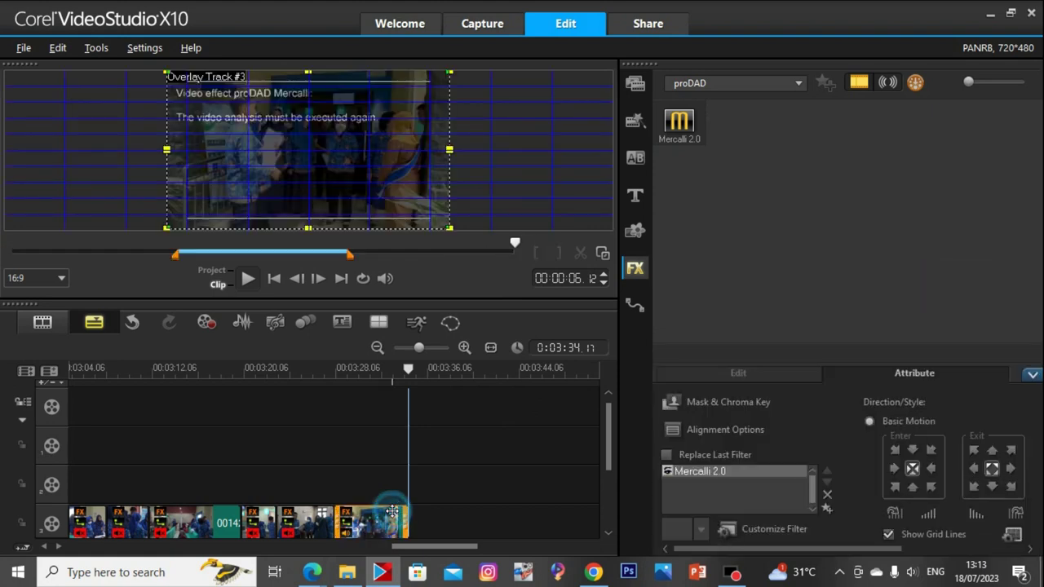
click(726, 529)
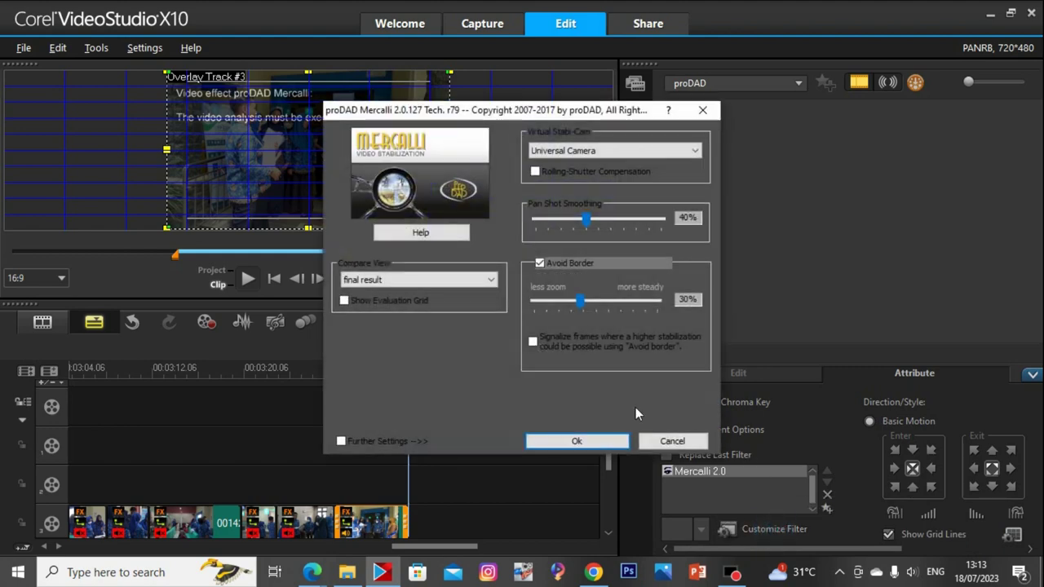
click(576, 441)
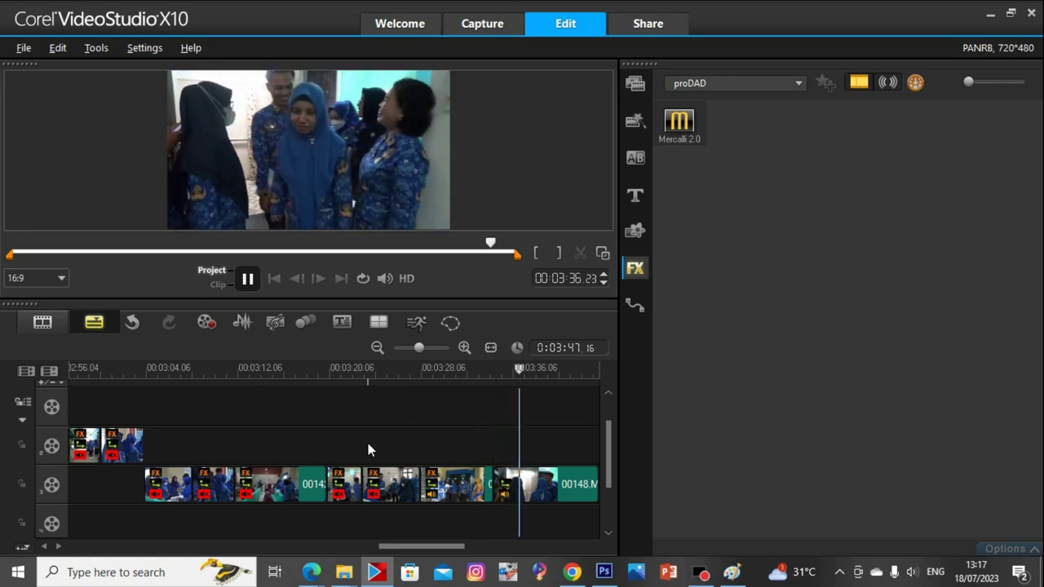
Split clip 00148 at 00:03:37.04, delete its first part and move the rest against the preceding clip at 00:03:34.17
key(space)
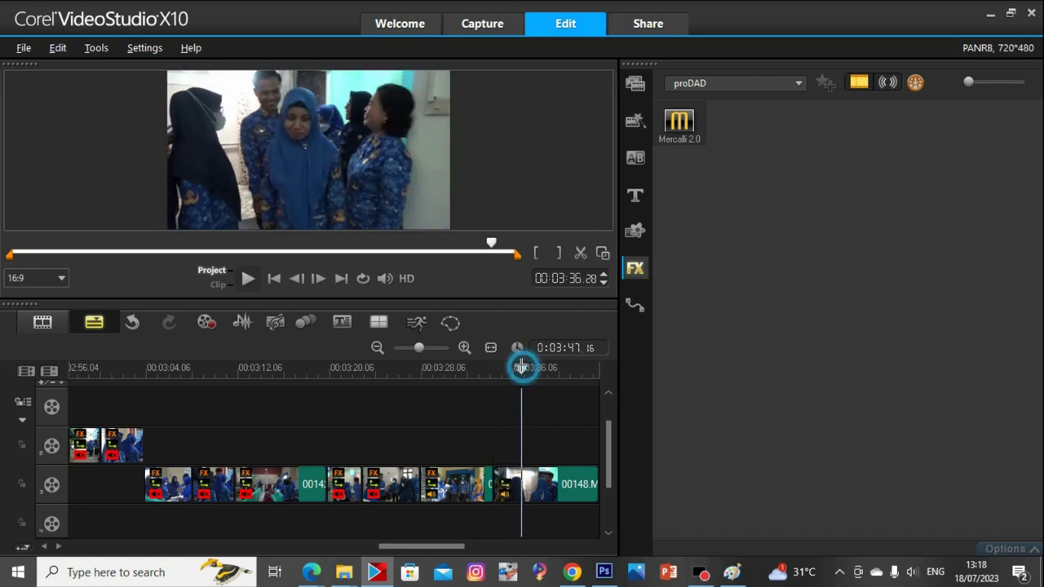
drag(521, 367, 524, 365)
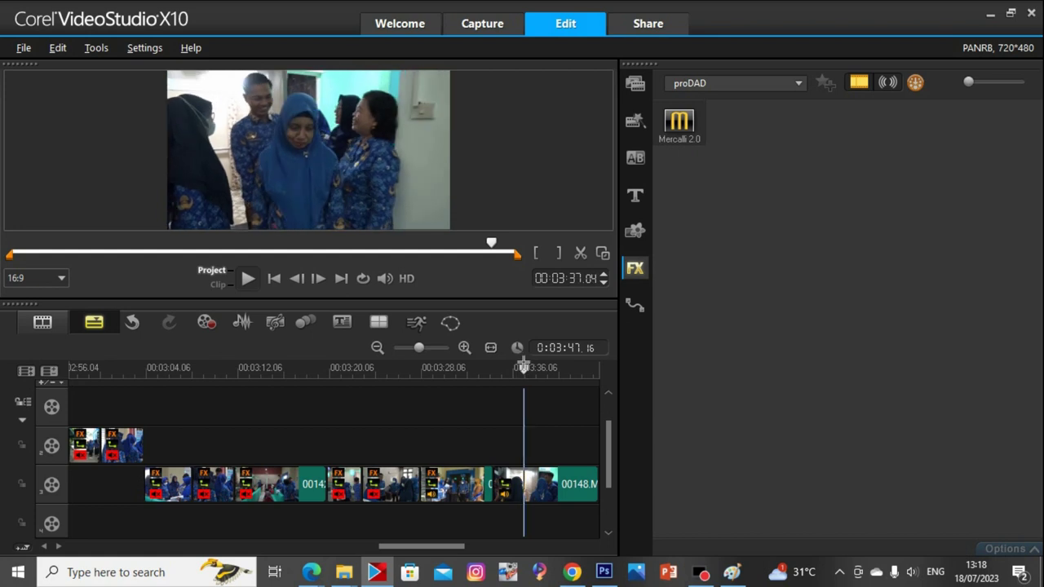
click(562, 484)
click(580, 253)
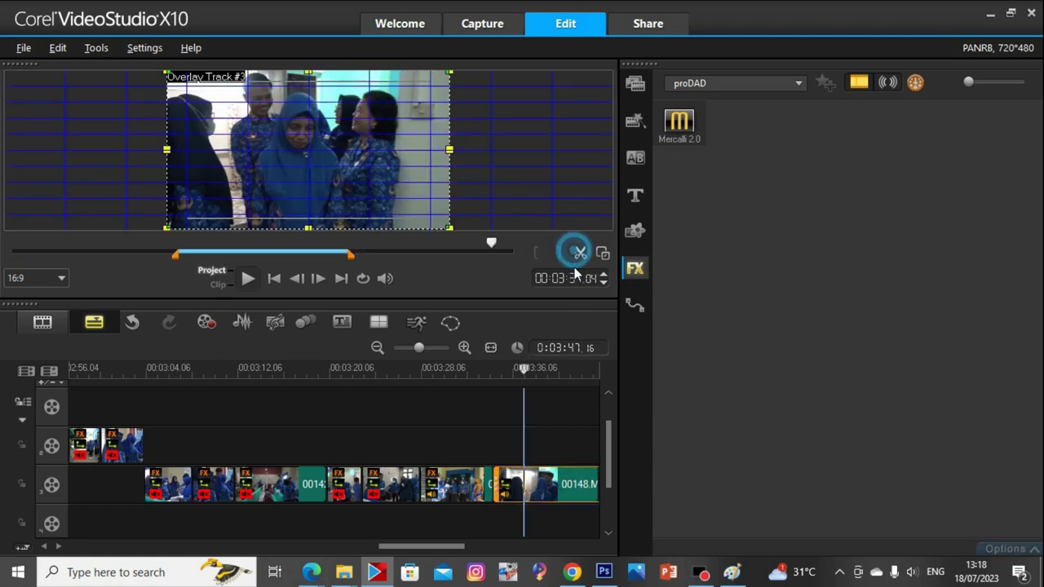
click(516, 490)
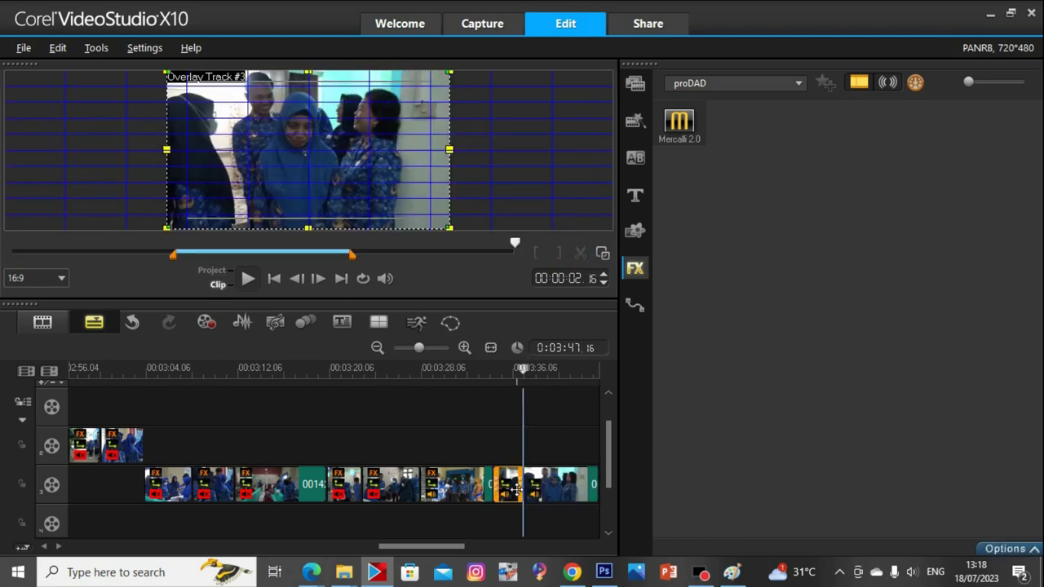
key(Delete)
click(561, 481)
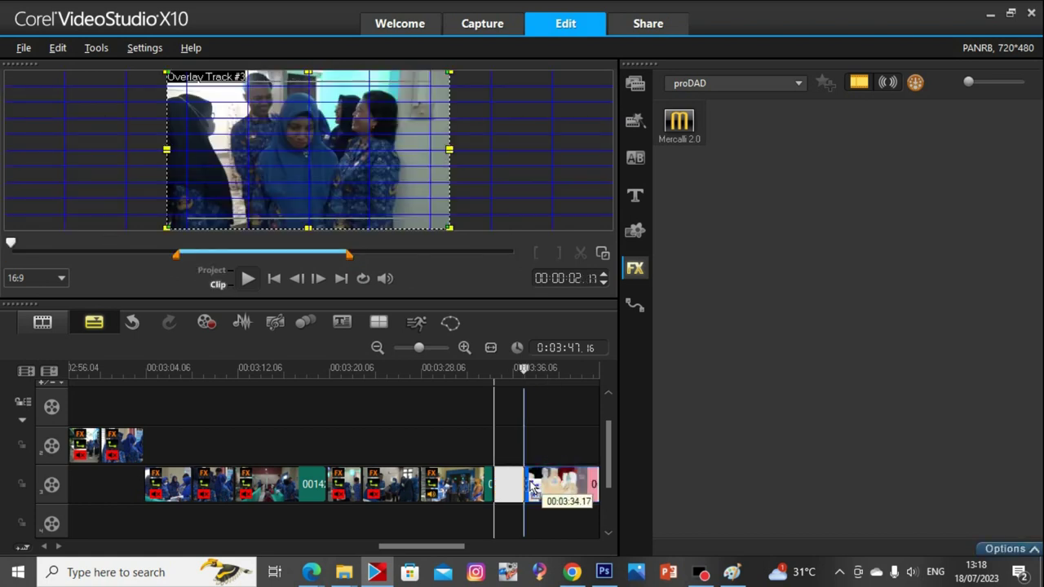
drag(419, 350, 408, 349)
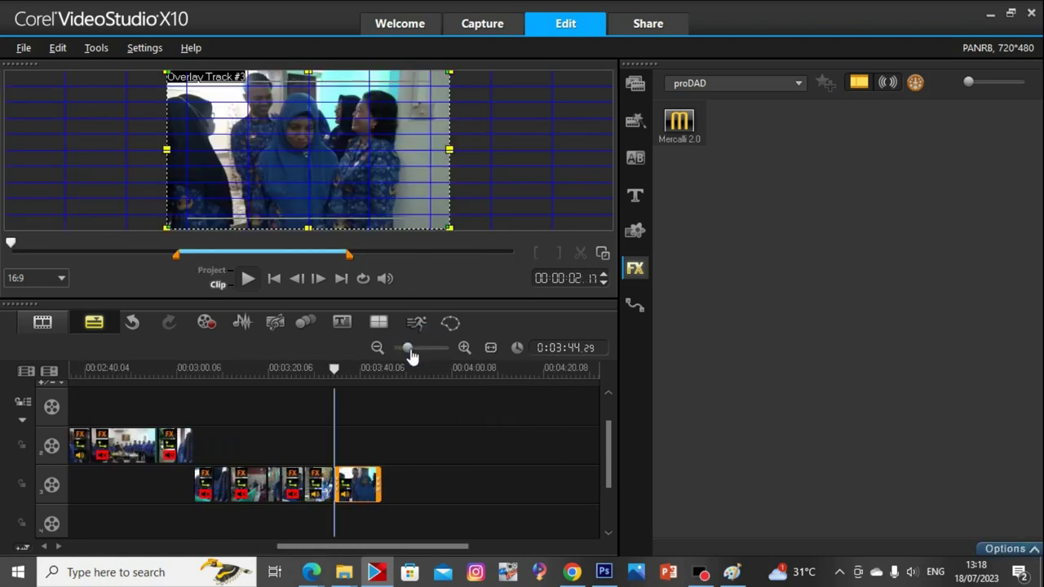
Switch to the PANRB folder in File Explorer, preview clip 00151 twice and take the player out of full screen
mouse_move(344, 572)
click(155, 514)
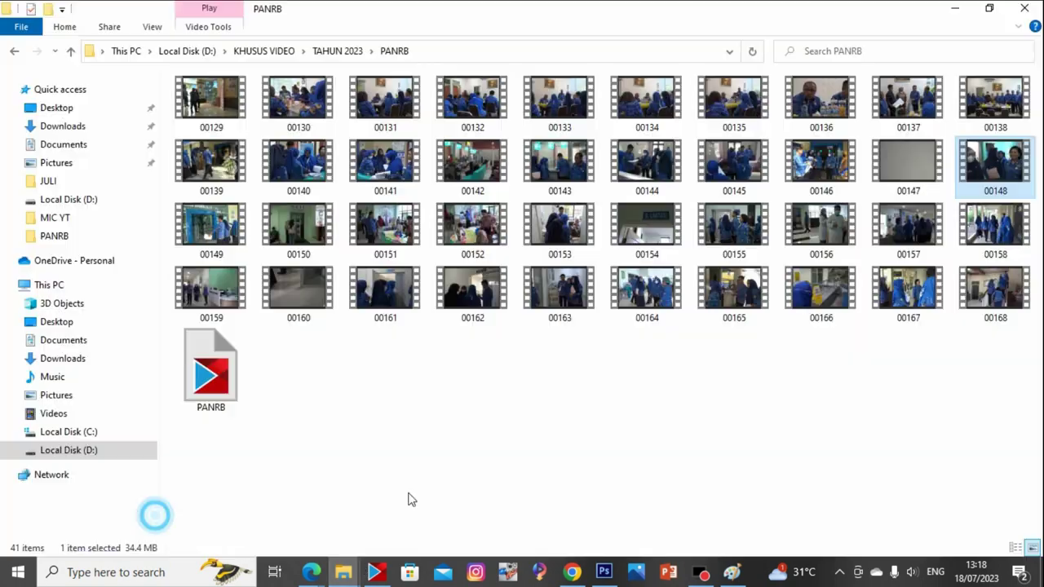
double_click(427, 259)
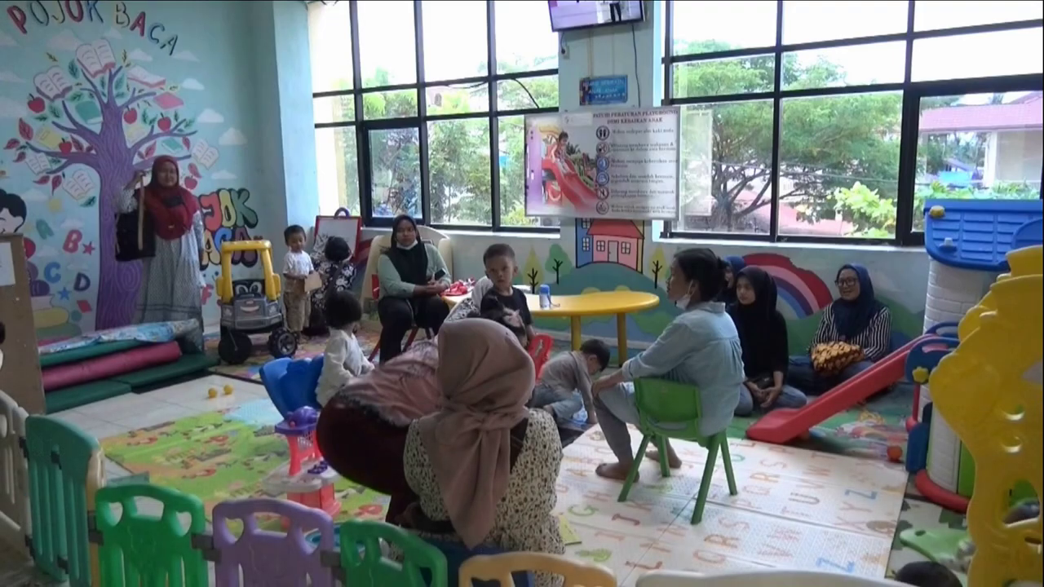
mouse_move(716, 423)
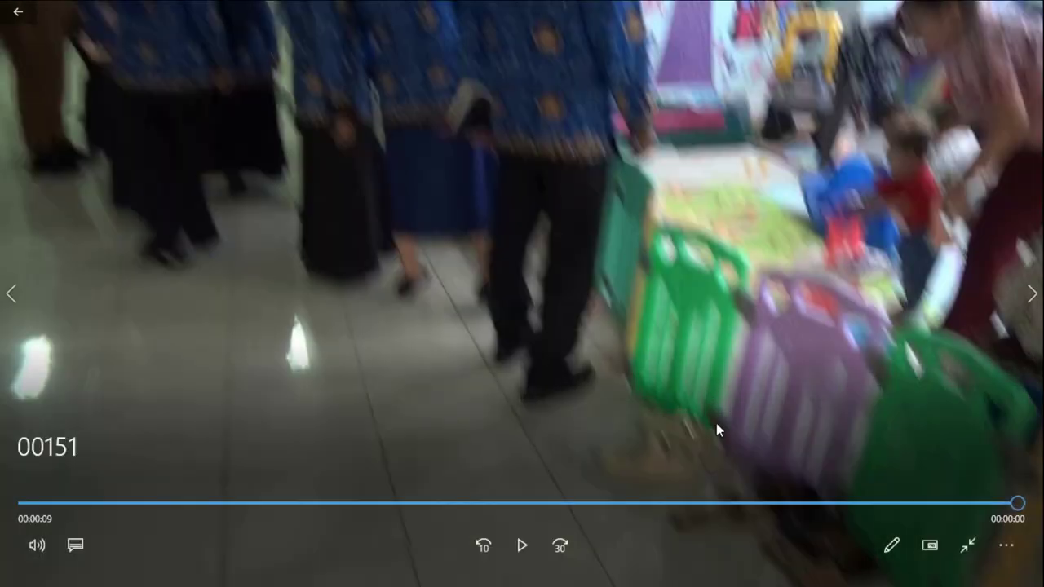
key(space)
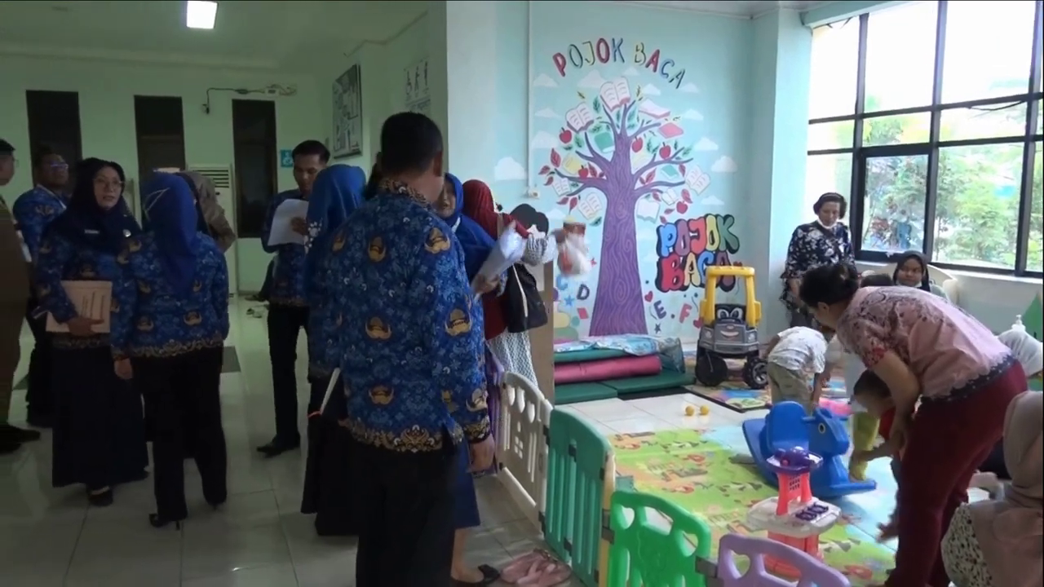
mouse_move(725, 424)
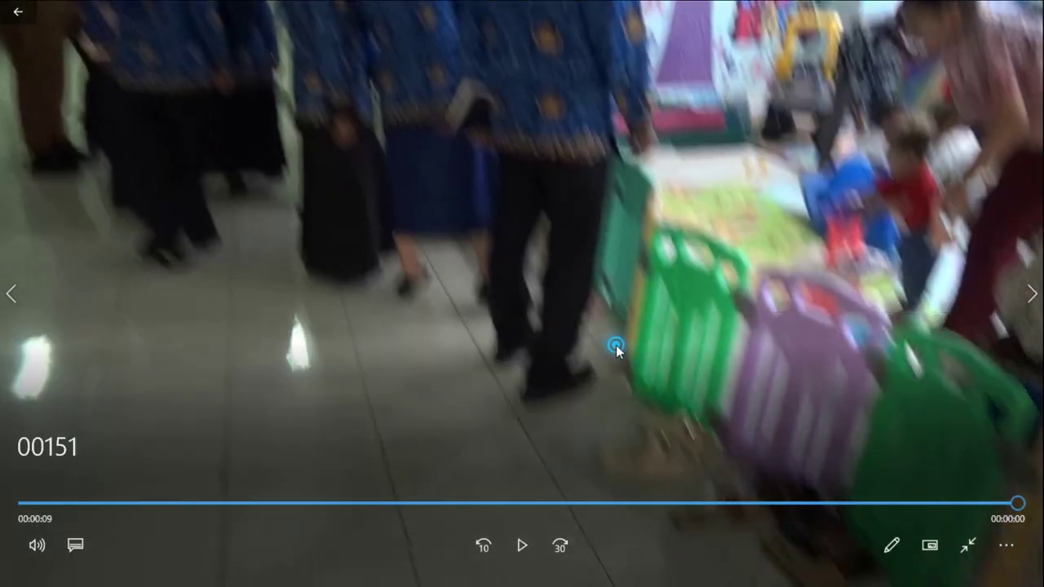
double_click(616, 347)
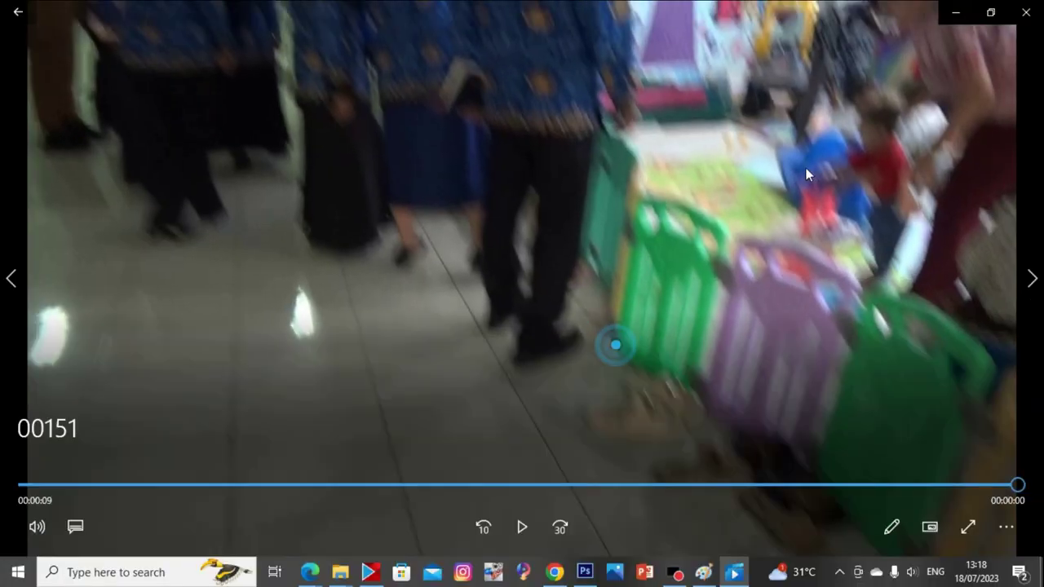
Preview clip 00150, followed by clips 00151, 00152 and 00153, to judge which footage is usable
click(23, 278)
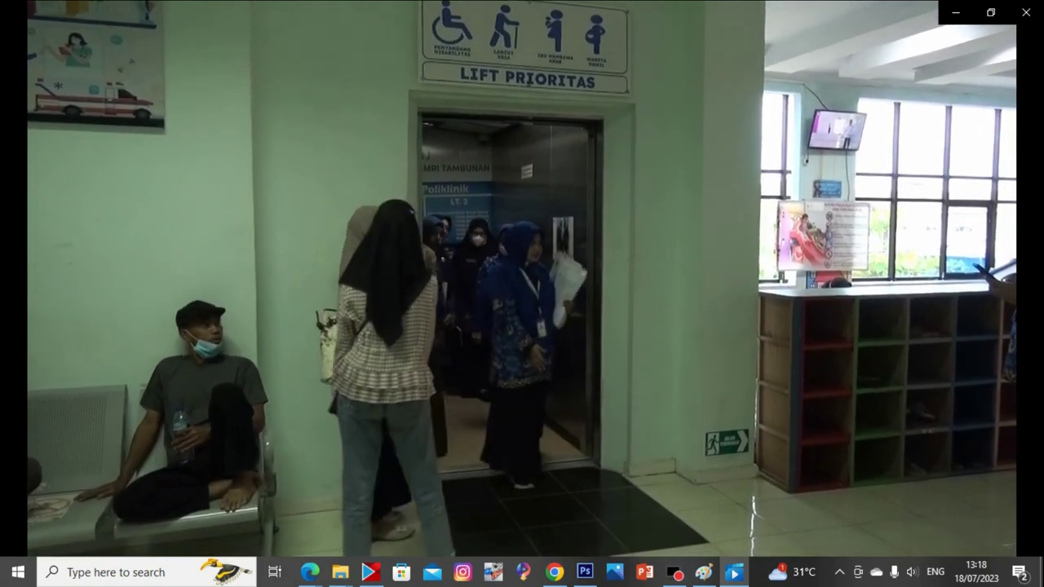
mouse_move(381, 486)
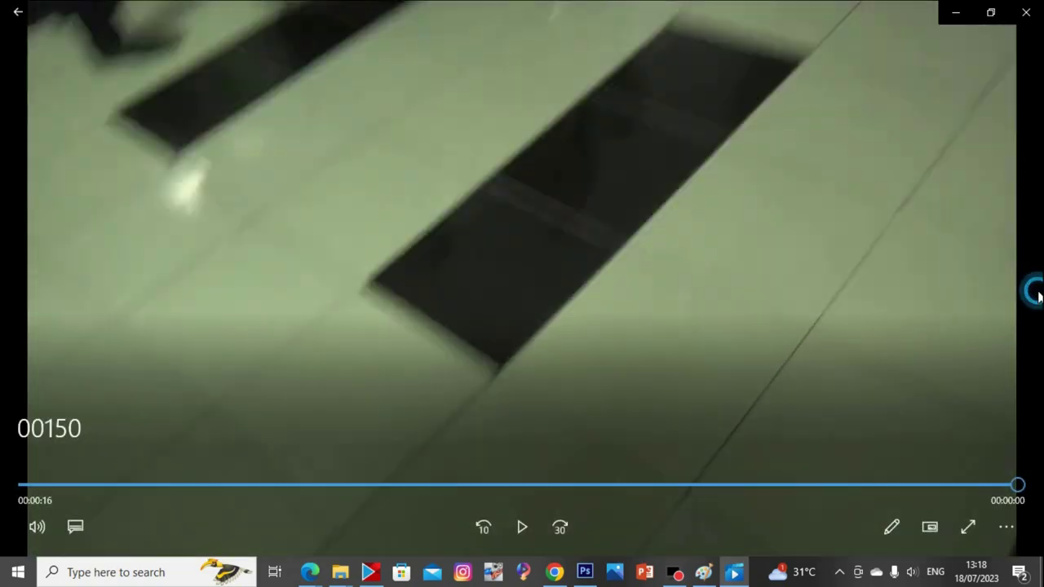
click(1036, 292)
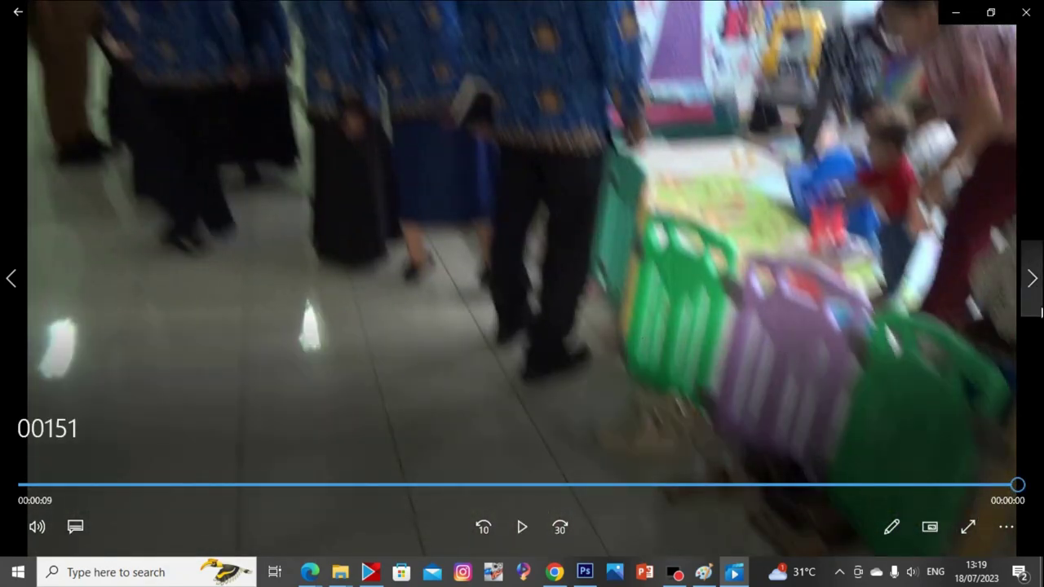
click(1041, 312)
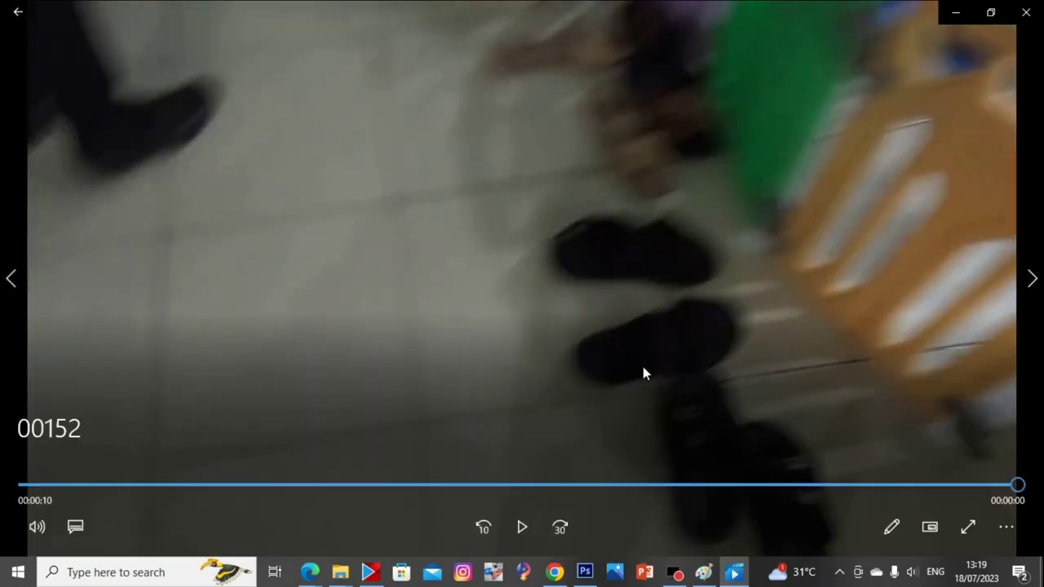
click(1032, 278)
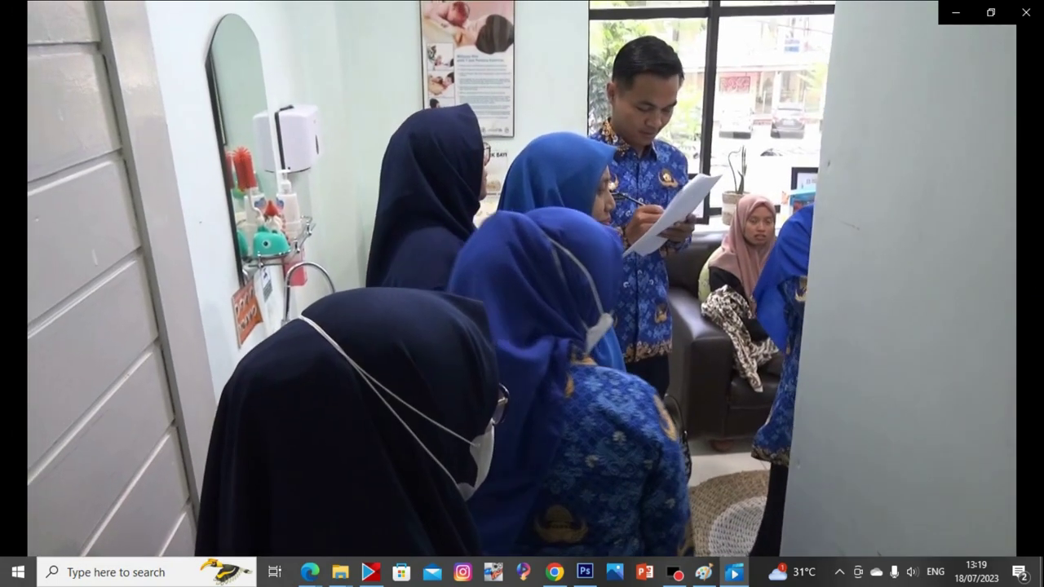
mouse_move(646, 466)
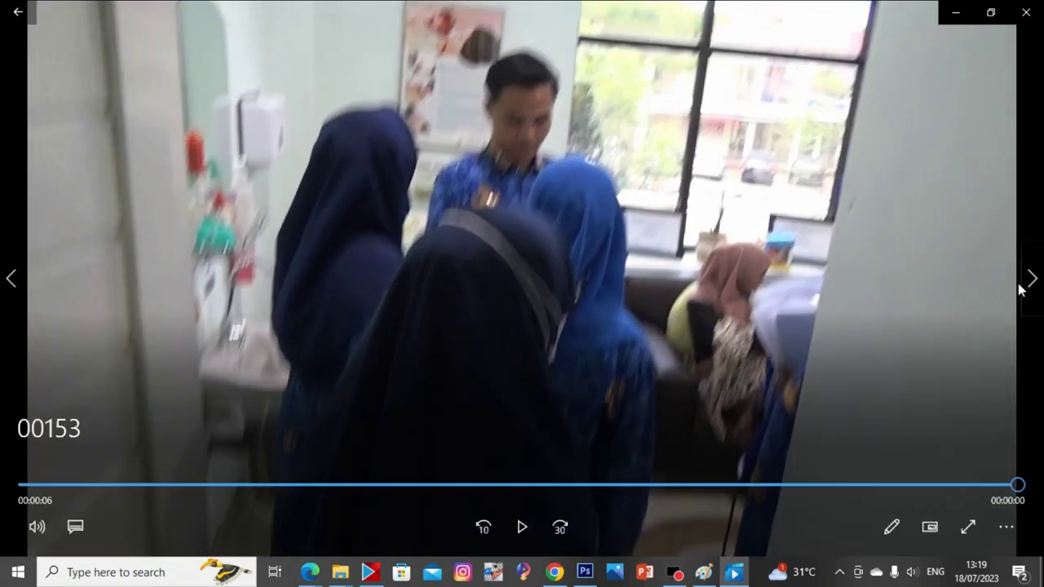
Preview clip 00154, followed by clip 00151 once more, closing the player after each
click(1026, 281)
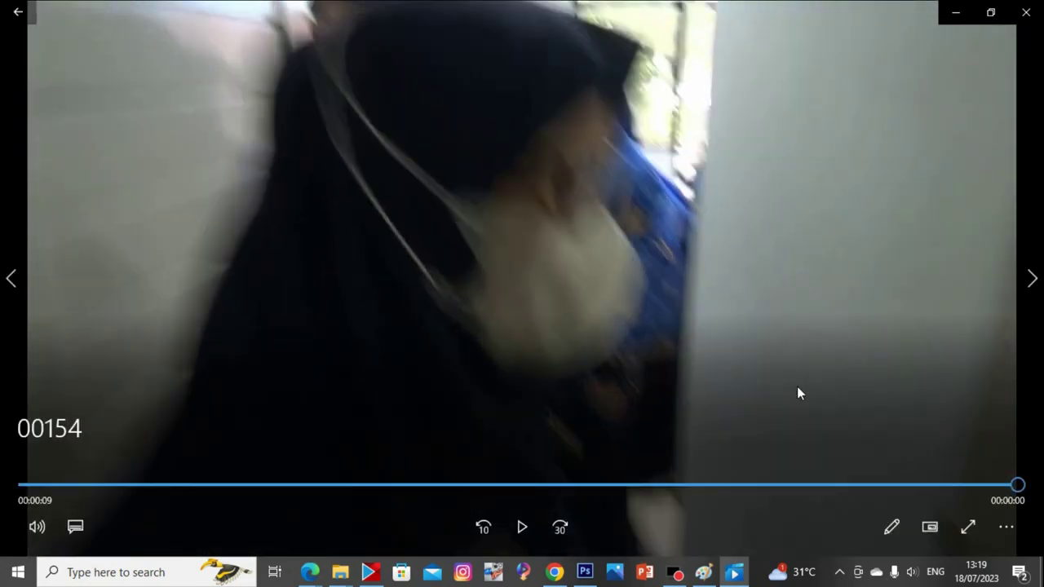
click(1038, 8)
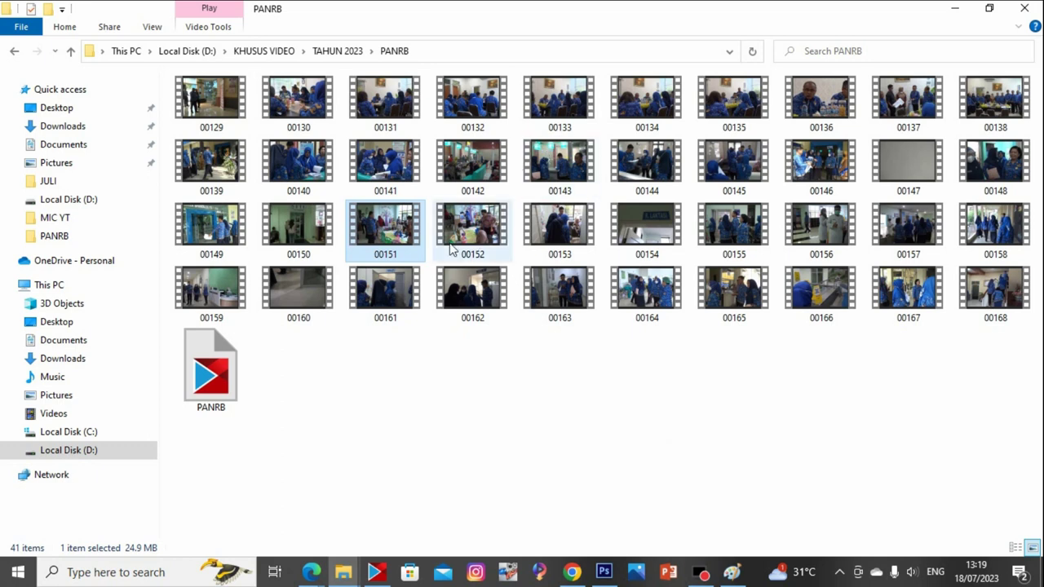
double_click(371, 244)
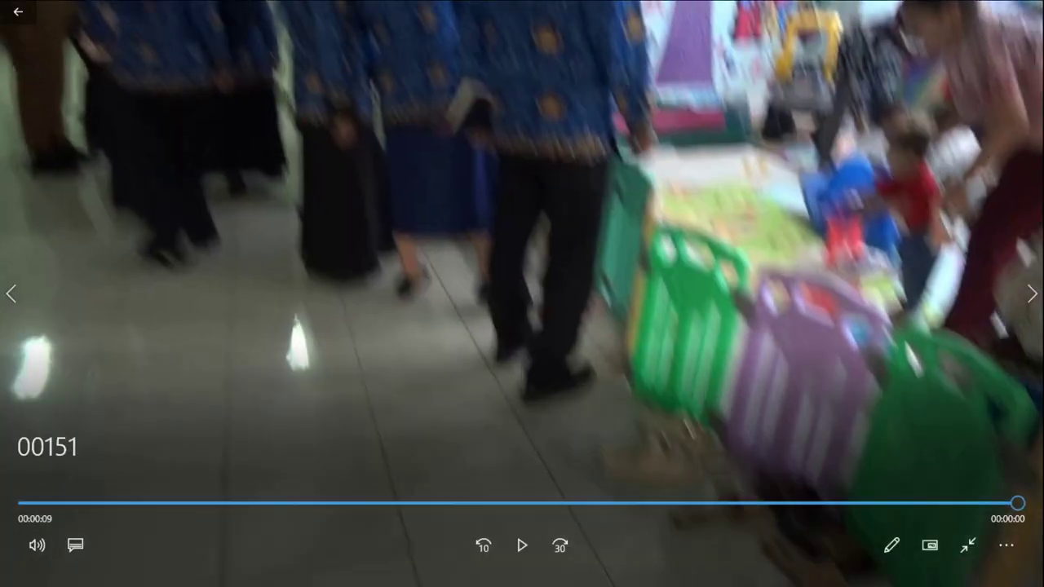
key(Escape)
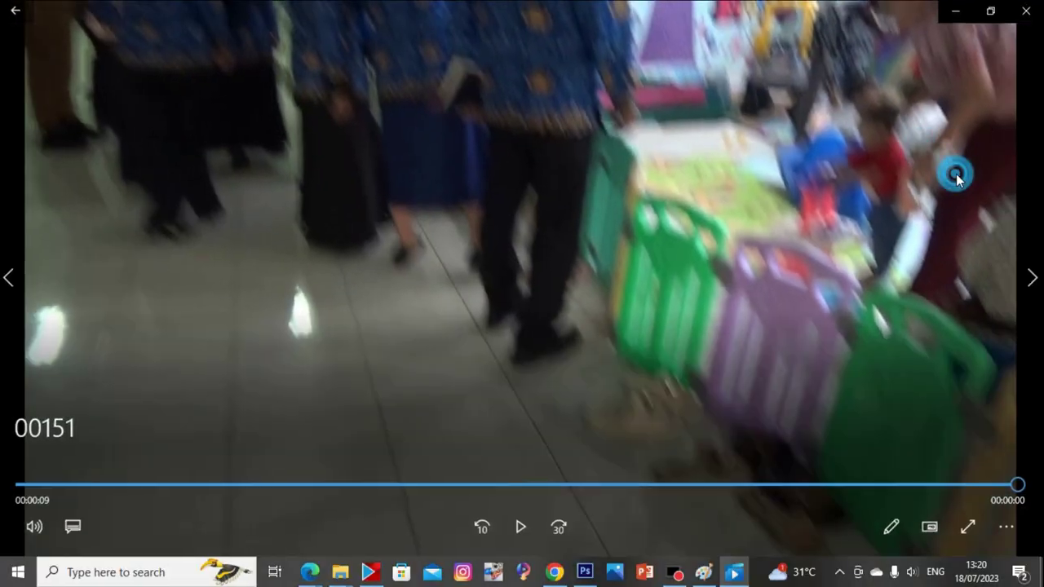
click(1025, 9)
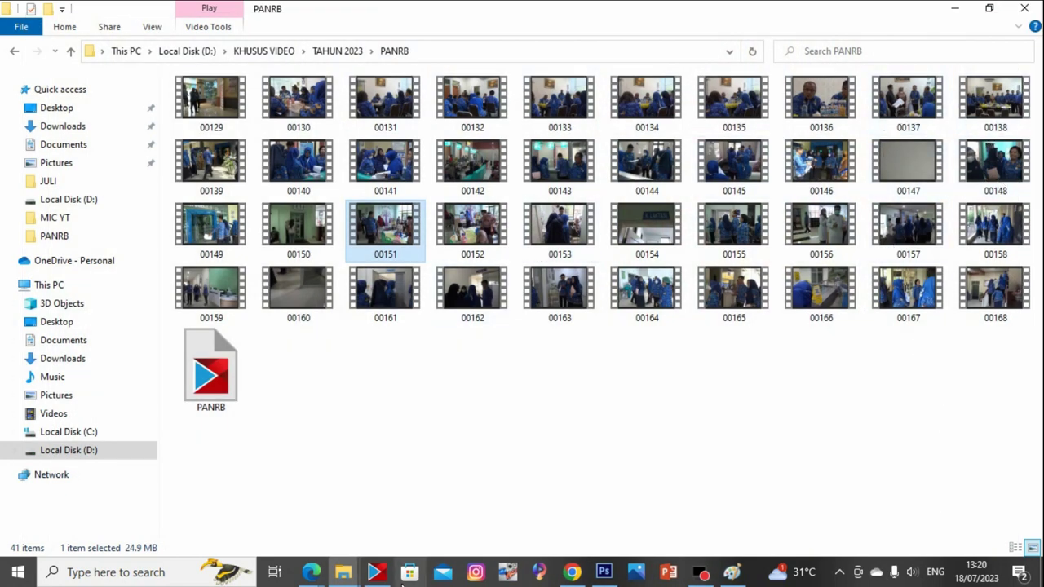
Switch to Corel VideoStudio, split clip 00148 on overlay track 3 at 00:03:43.28 and delete the part after the cut
click(376, 571)
right_click(372, 481)
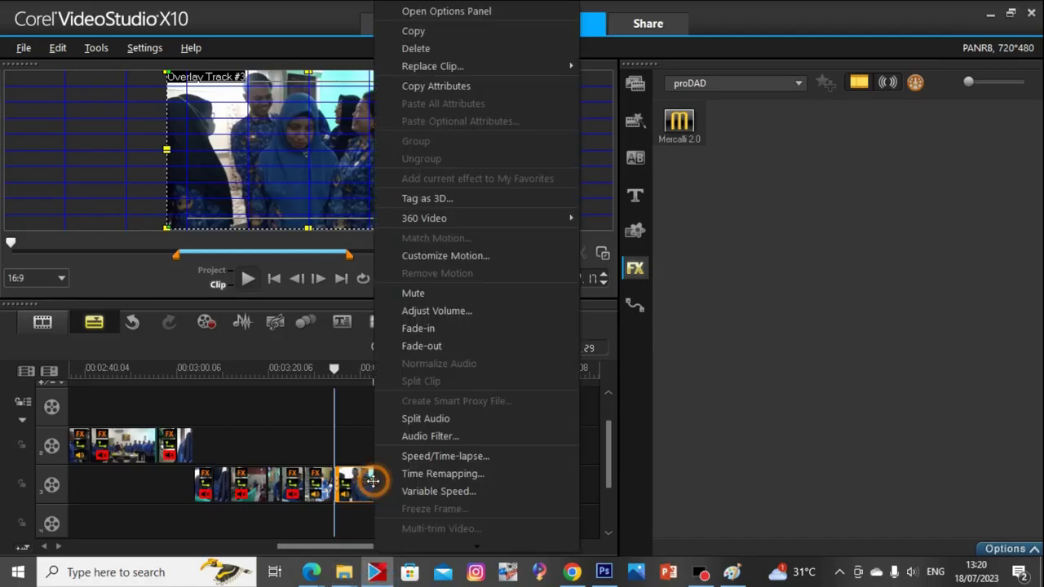
click(347, 477)
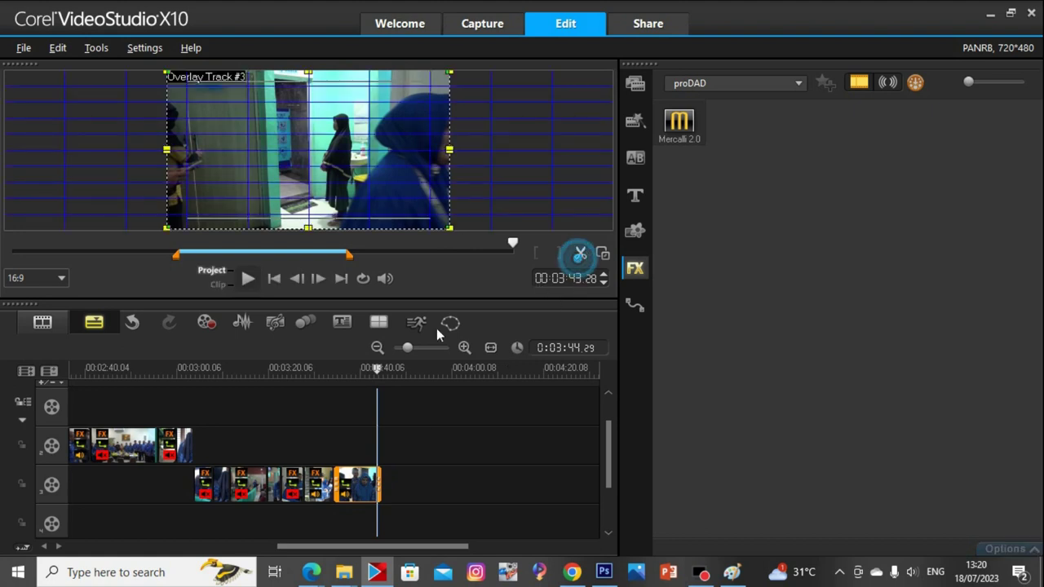
click(376, 474)
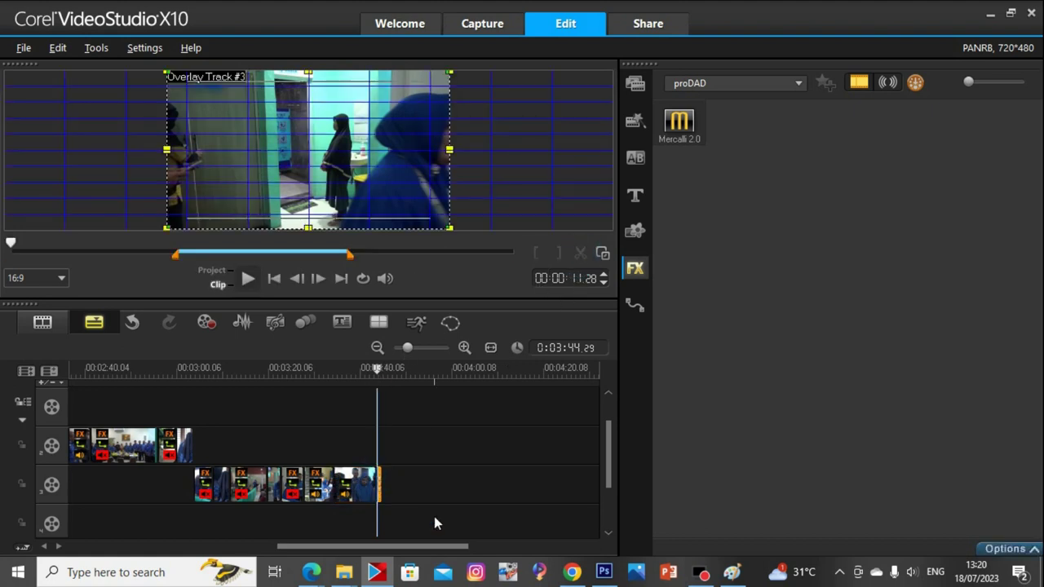
Color-correct clip 00148 using the preceding clip as reference, with saturation 4, brightness 2, contrast 16 and gamma 28, and play the result
click(368, 484)
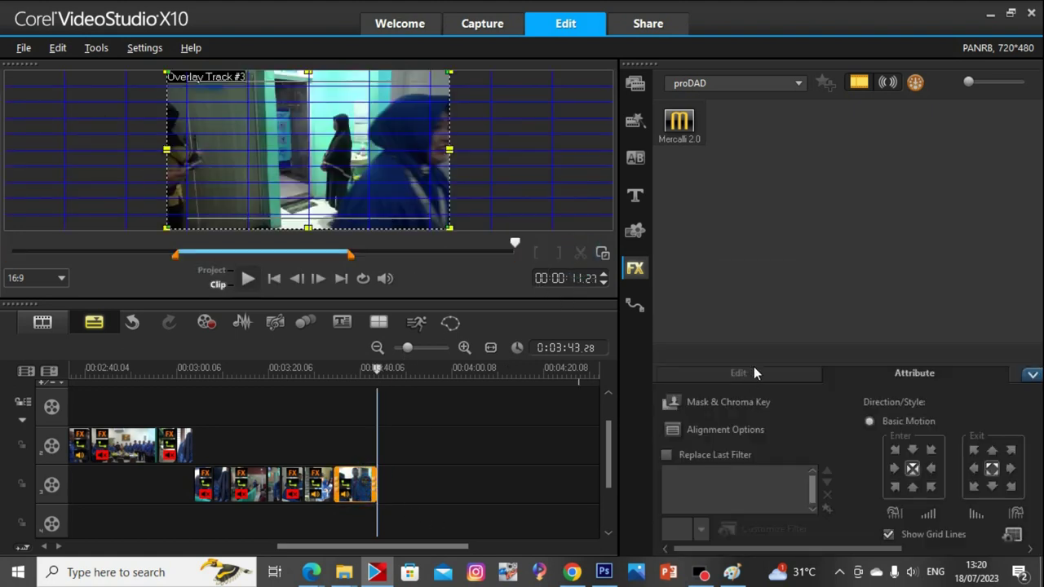
click(754, 366)
click(707, 458)
scroll(805, 447, down, 1)
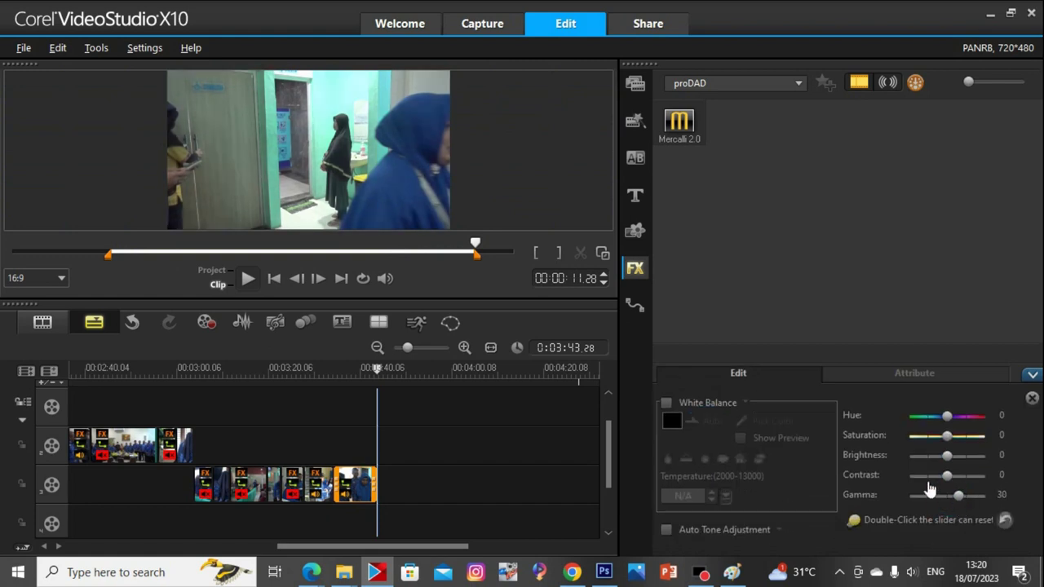
click(324, 486)
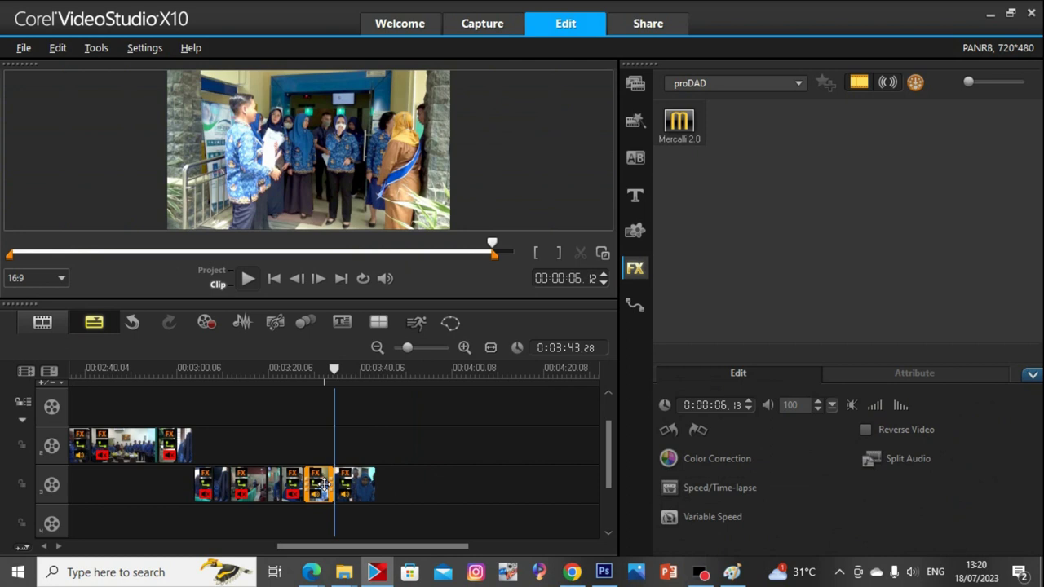
click(706, 462)
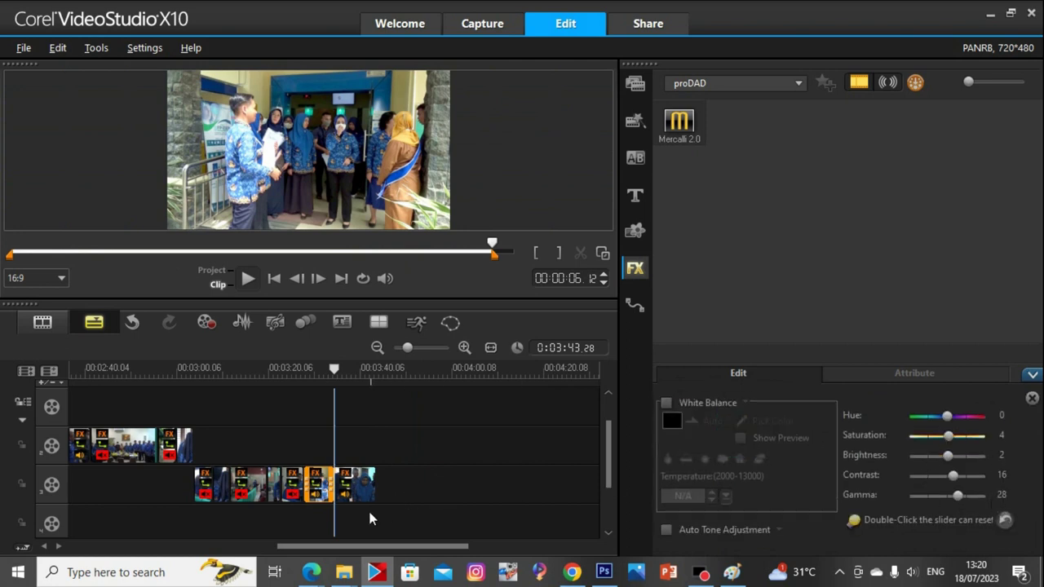
click(356, 487)
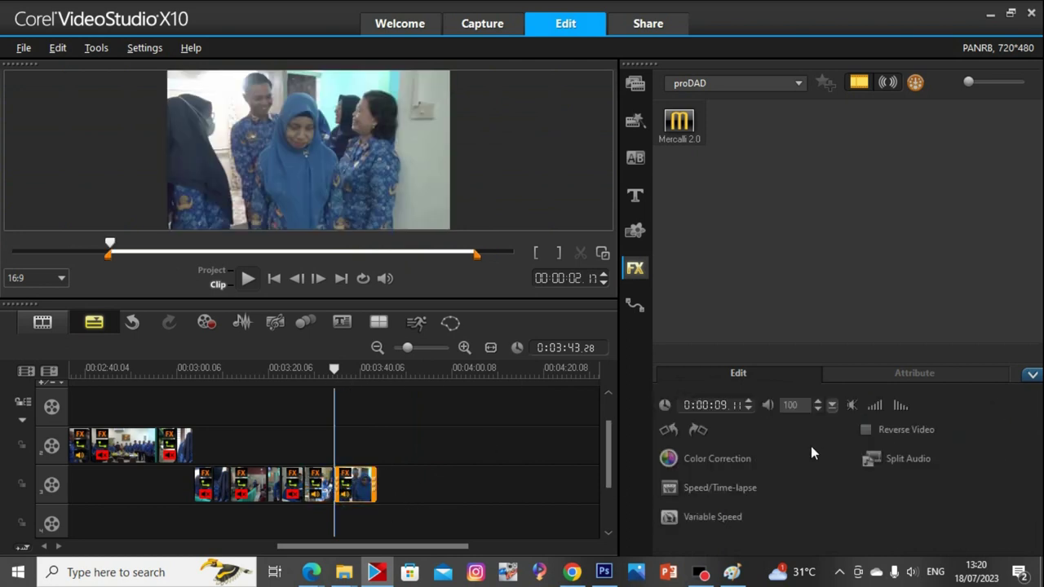
click(726, 462)
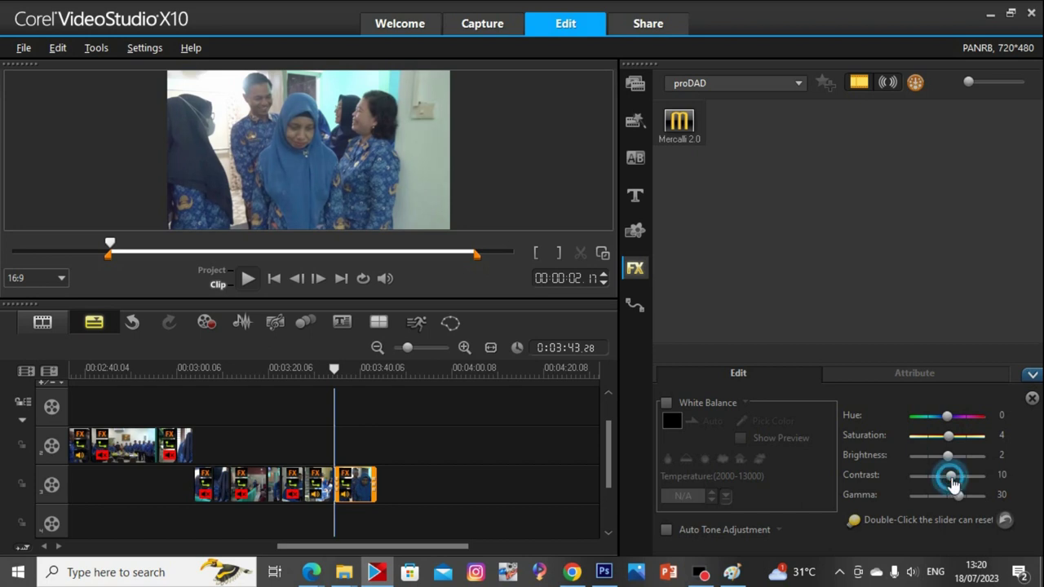
drag(953, 481, 955, 486)
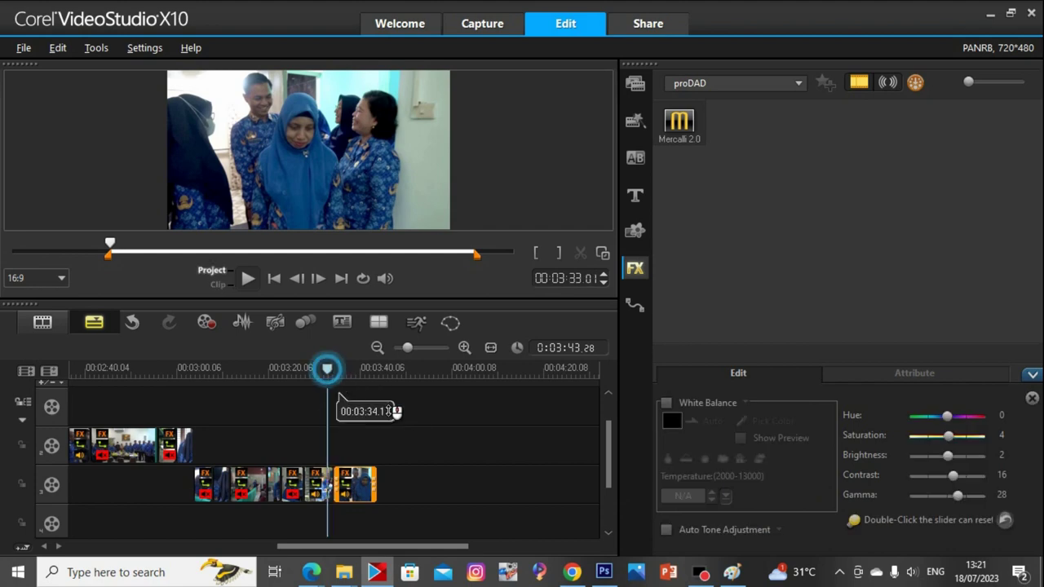
key(space)
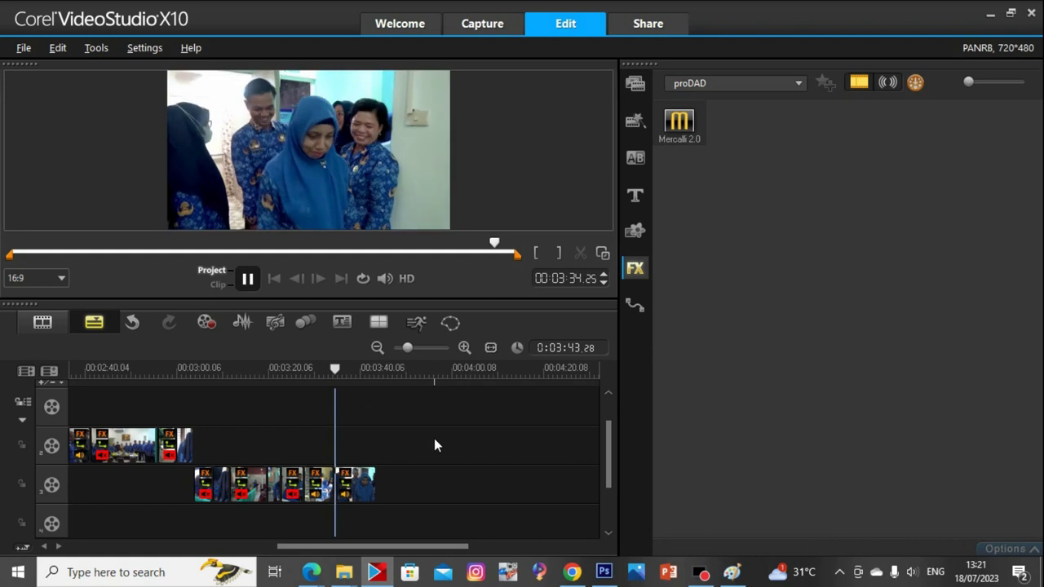
Apply the Mercalli 2.0 filter to clip 00148 and accept its stabilization settings to analyse the video
click(679, 124)
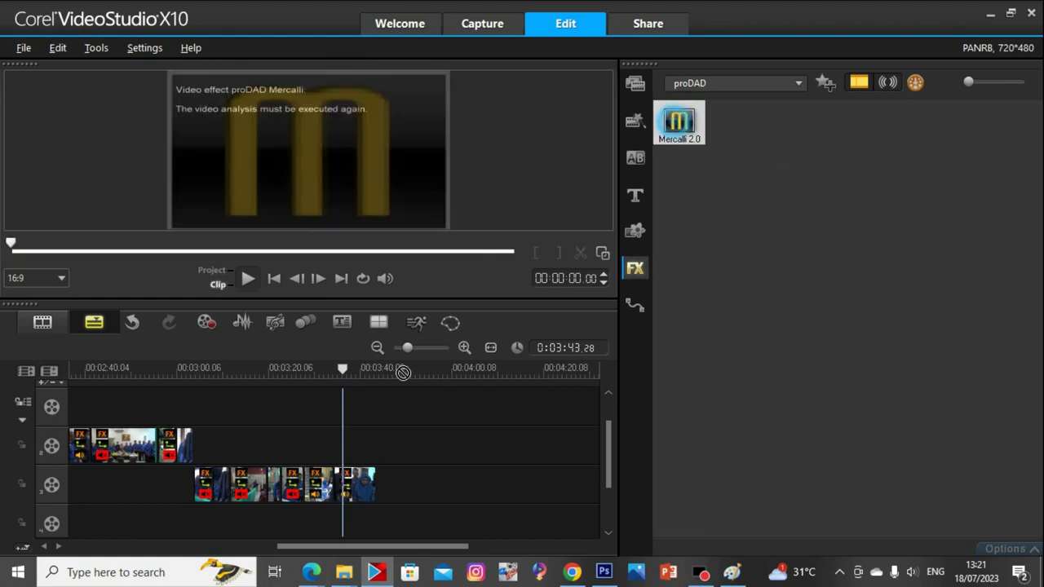
drag(403, 373, 359, 522)
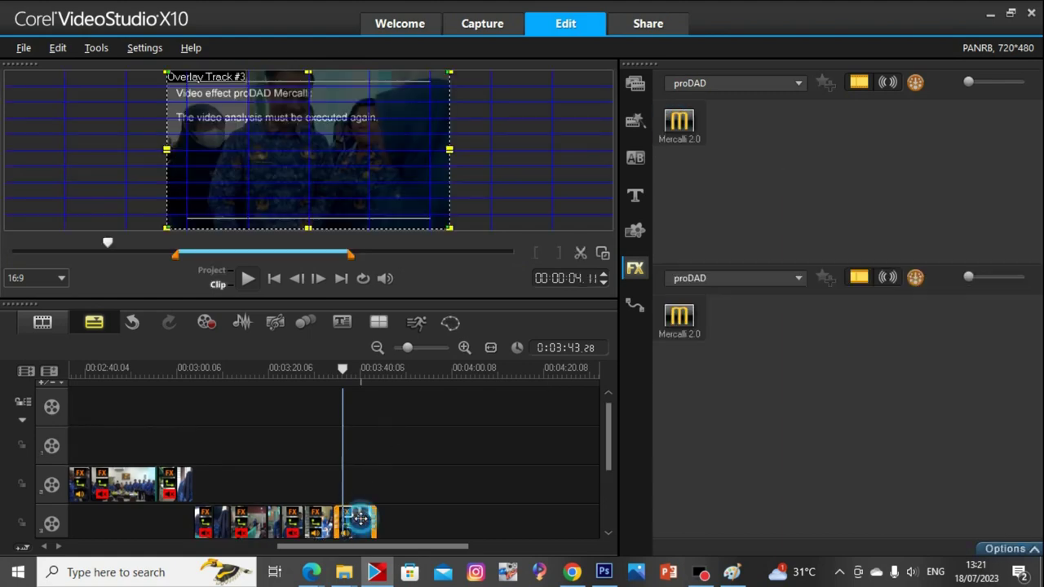
click(758, 528)
click(574, 442)
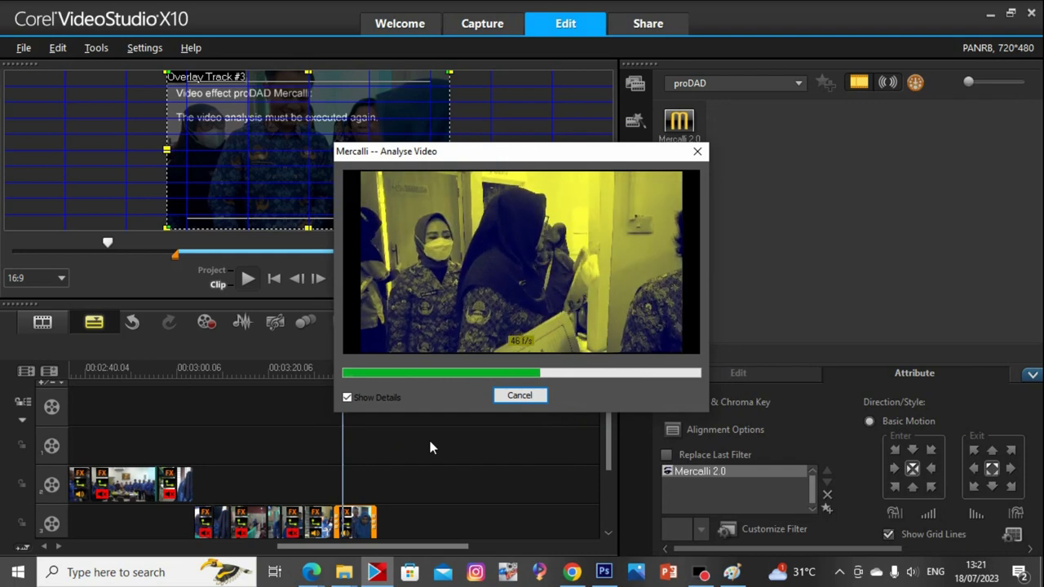
Switch to the PANRB folder in File Explorer, preview clip 00149 and close the player
mouse_move(366, 555)
click(310, 522)
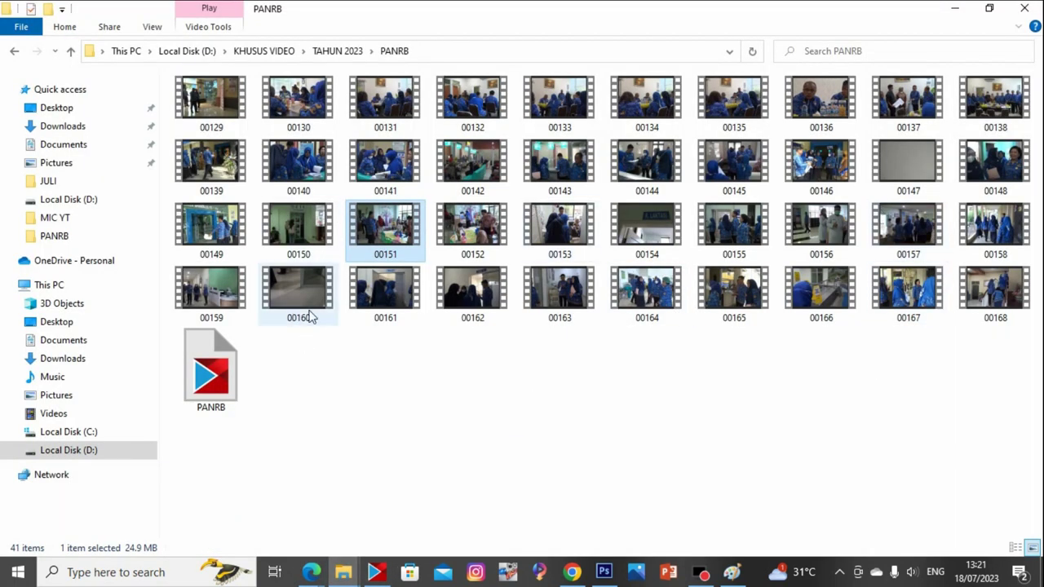
double_click(212, 226)
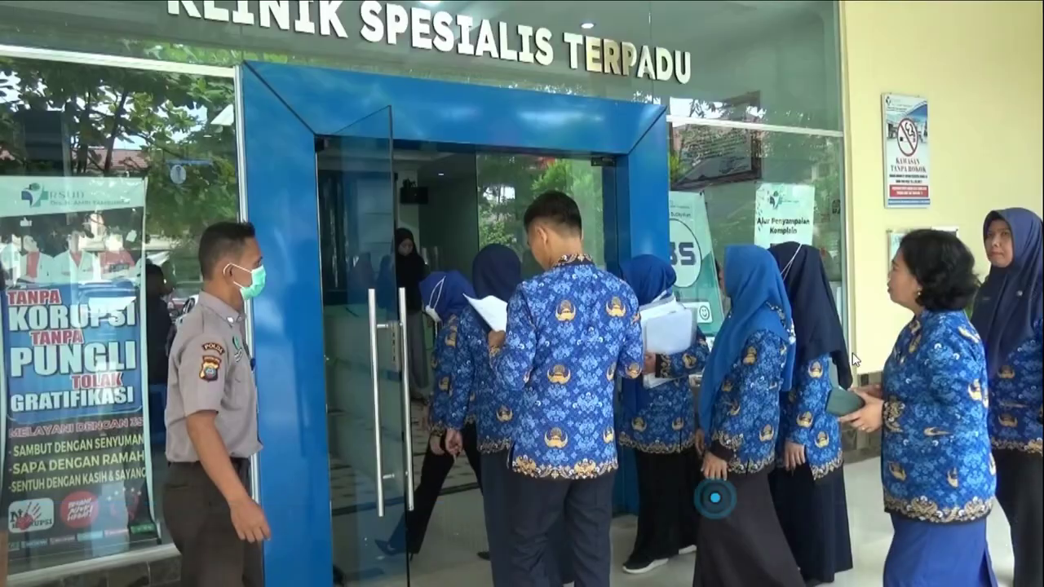
key(alt+F4)
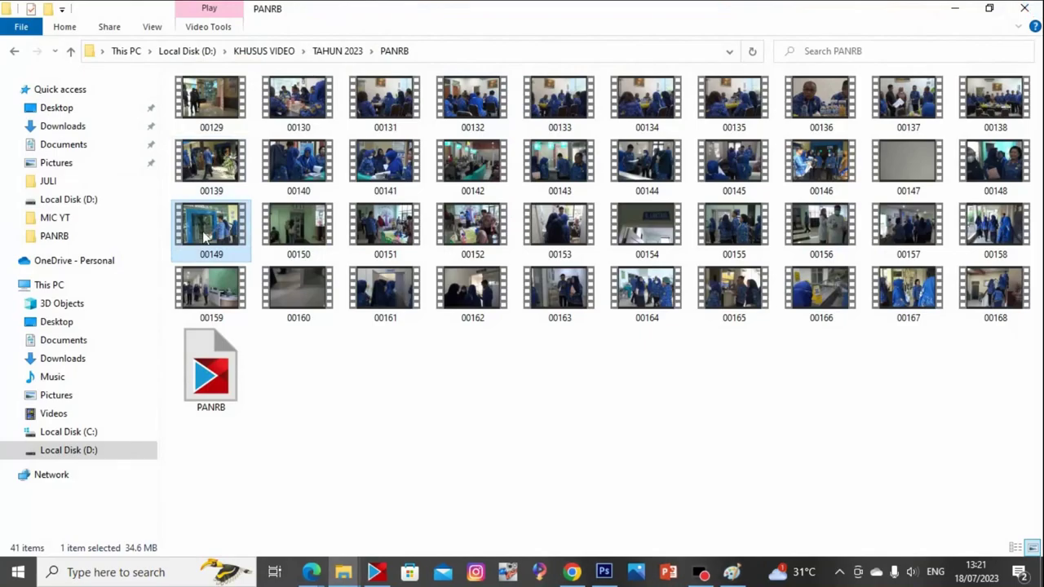
Add clip 00149 to overlay track 3 directly after the last clip and fit it to the full frame
drag(205, 237, 391, 497)
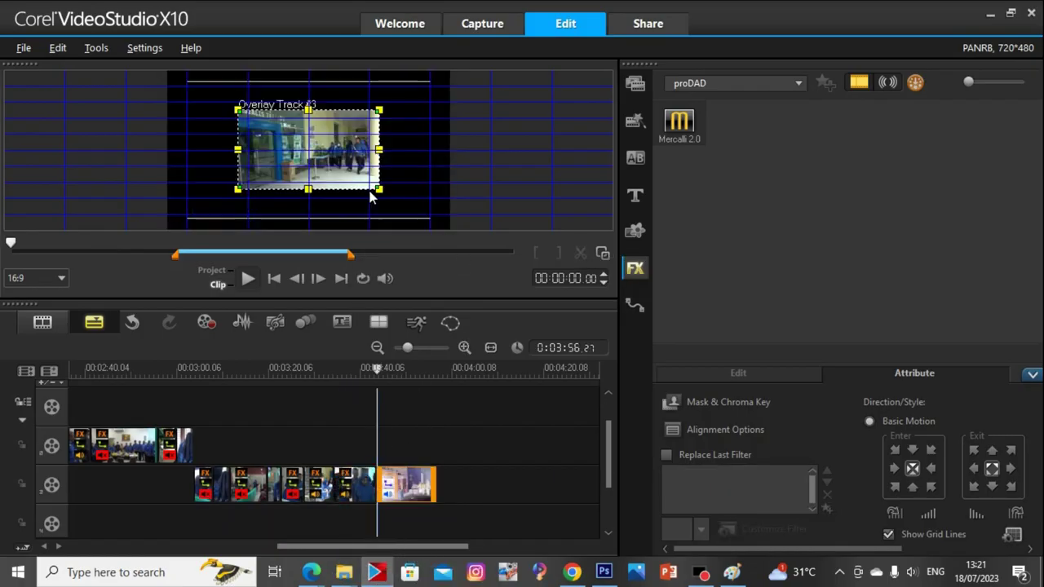
right_click(346, 154)
click(410, 308)
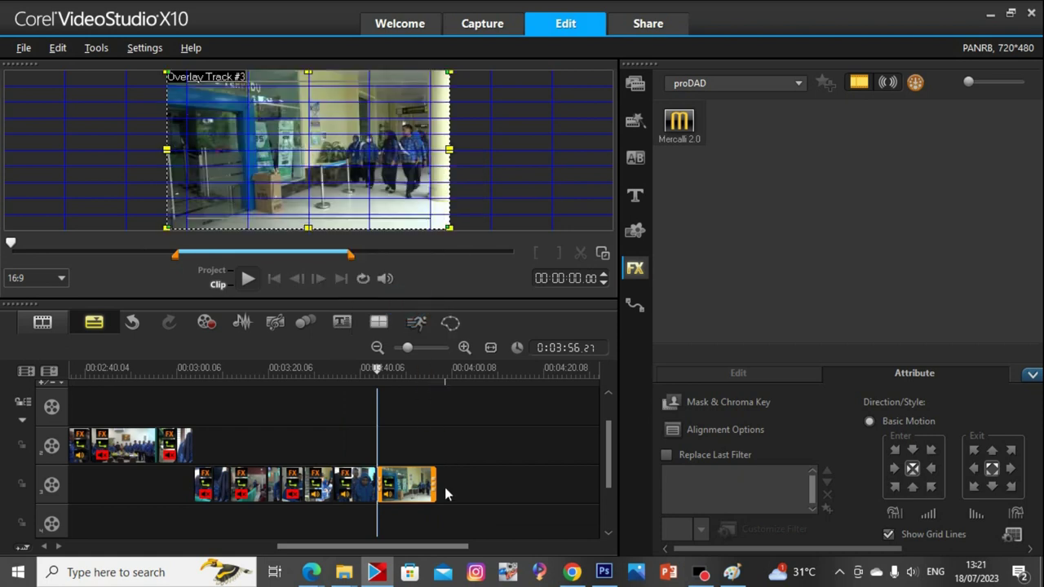
Play through clip 00149, mute it and trim its end back to 00:03:54.20
key(space)
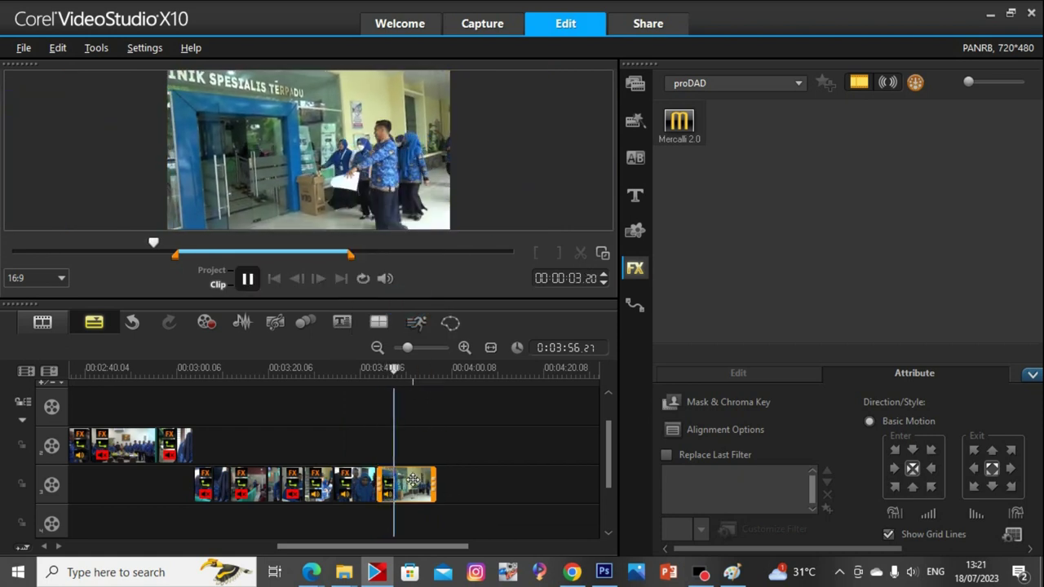
right_click(413, 481)
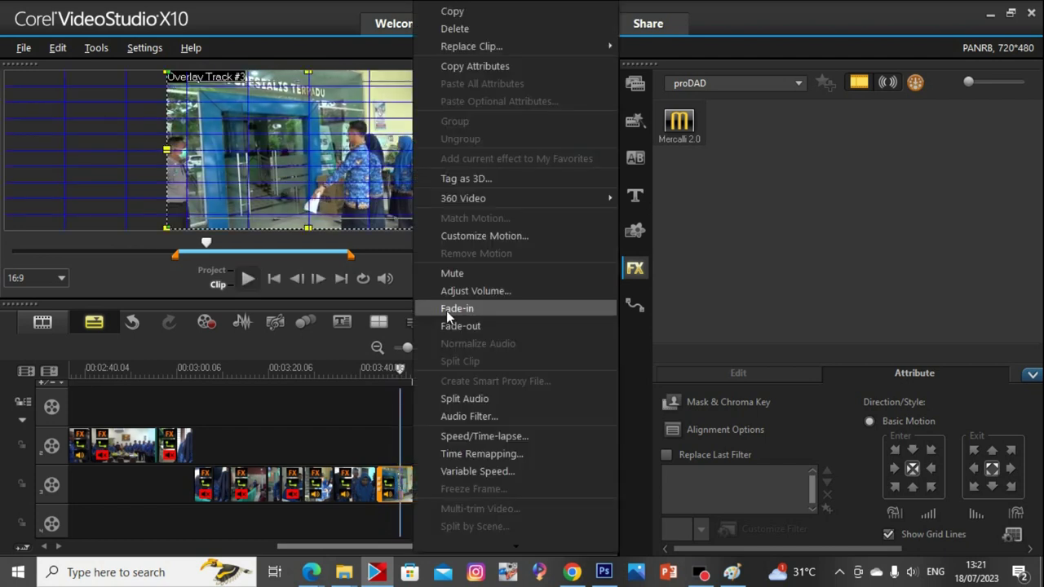
click(453, 274)
key(space)
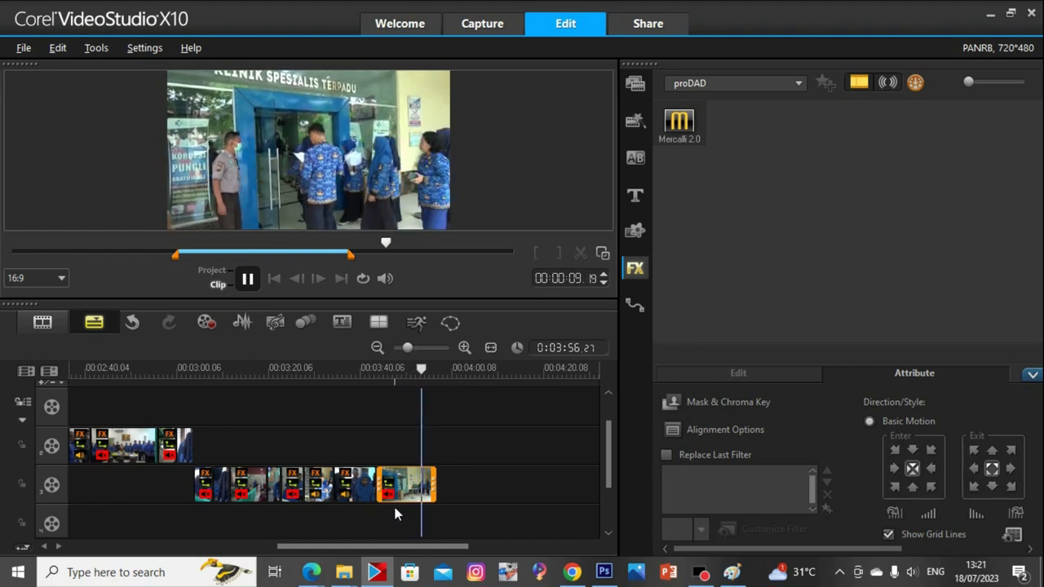
key(space)
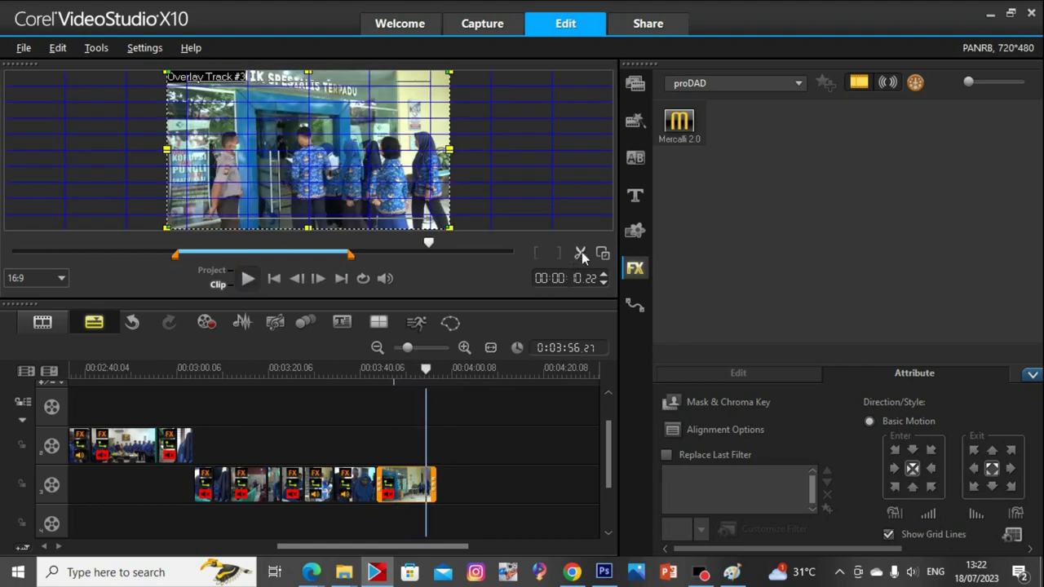
drag(434, 483, 417, 481)
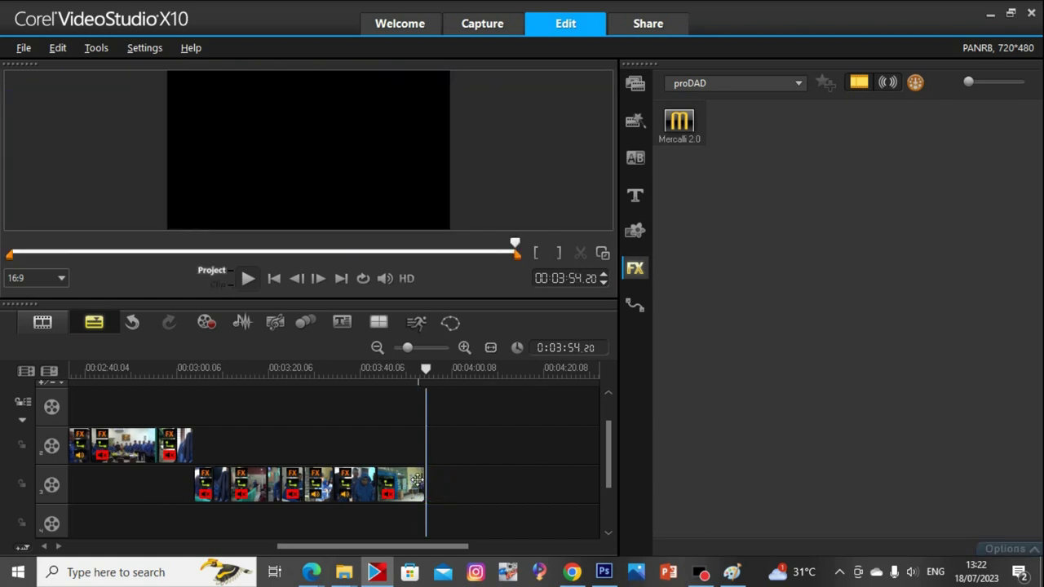
Color-correct clip 00149 with saturation 4, brightness 4, contrast 16 and gamma 28
double_click(413, 481)
click(736, 372)
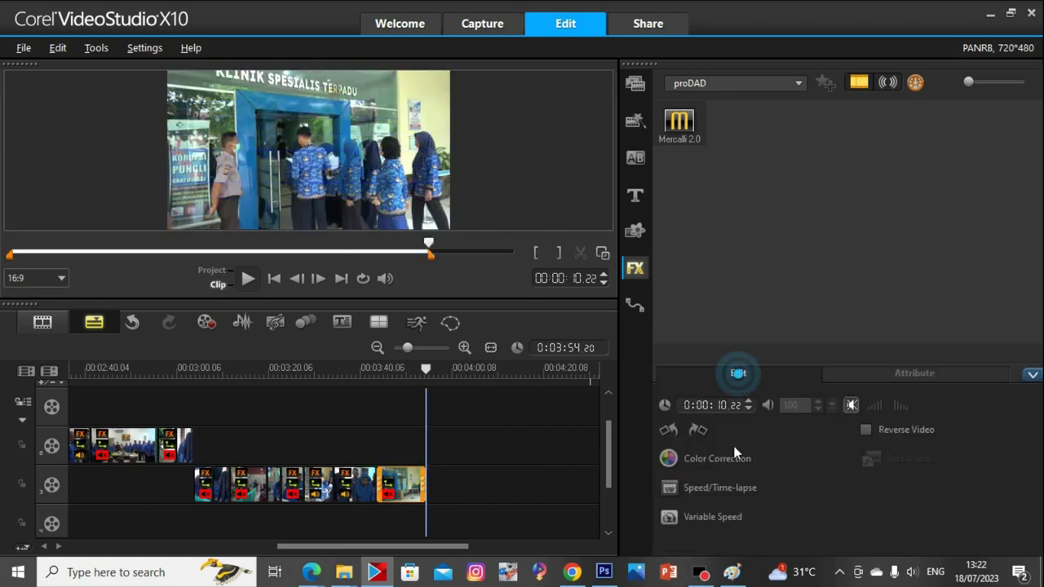
click(735, 456)
scroll(831, 458, down, 1)
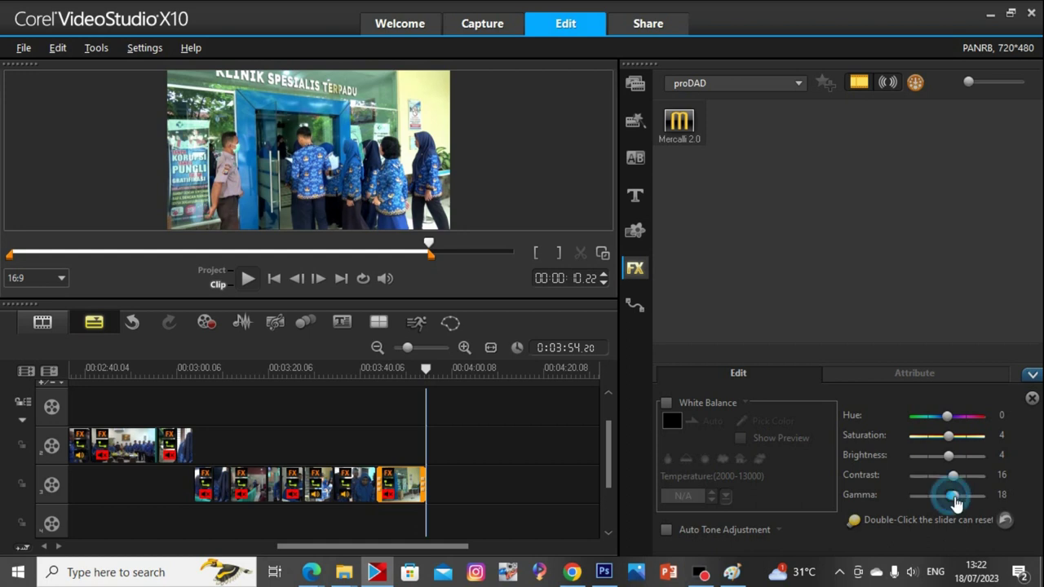
drag(958, 505, 958, 505)
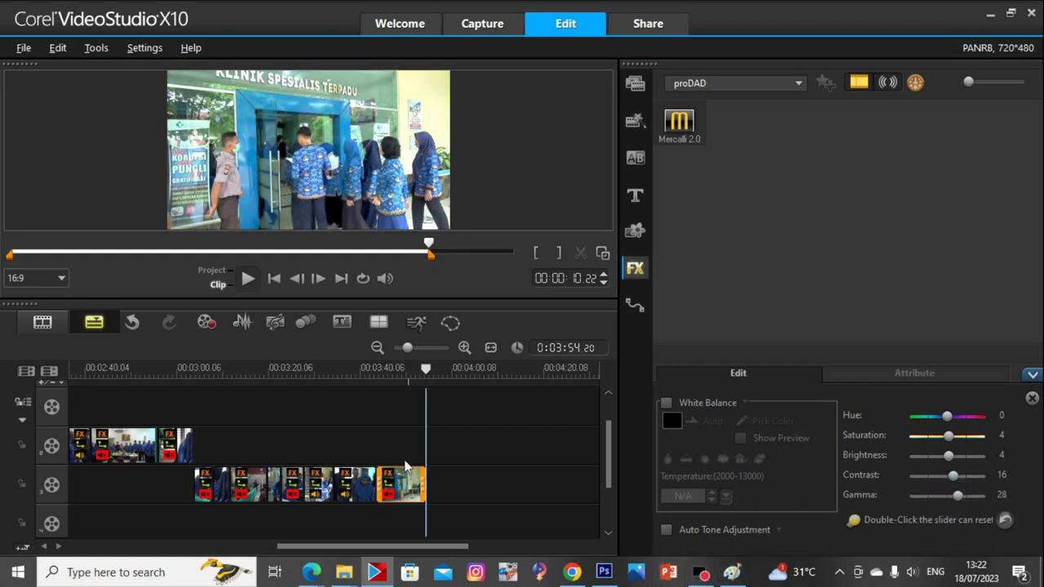
Apply the Mercalli 2.0 stabilization filter to clip 00149 and run its analysis with the default settings
click(679, 122)
scroll(419, 485, up, 1)
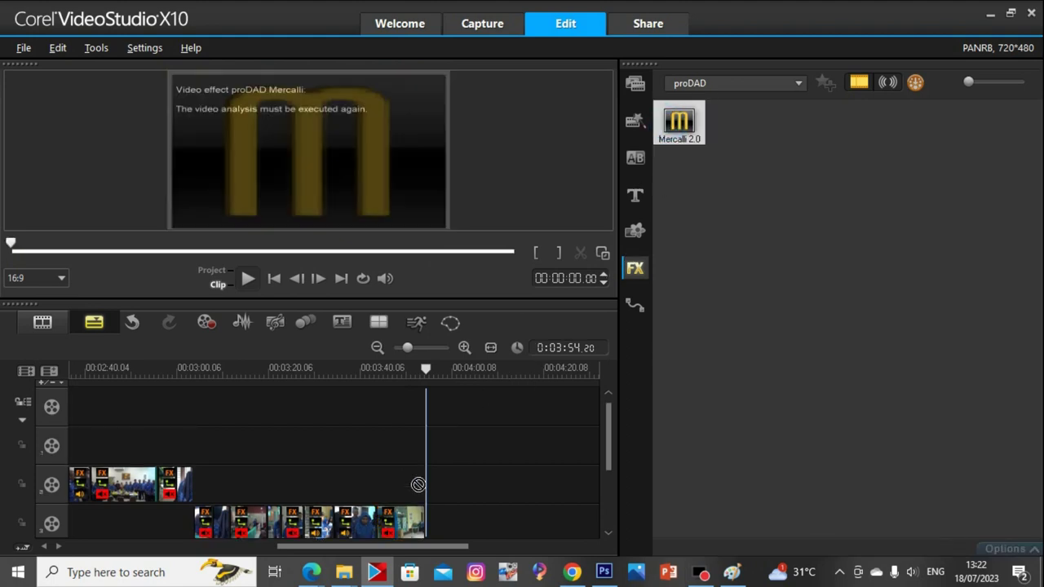
double_click(402, 524)
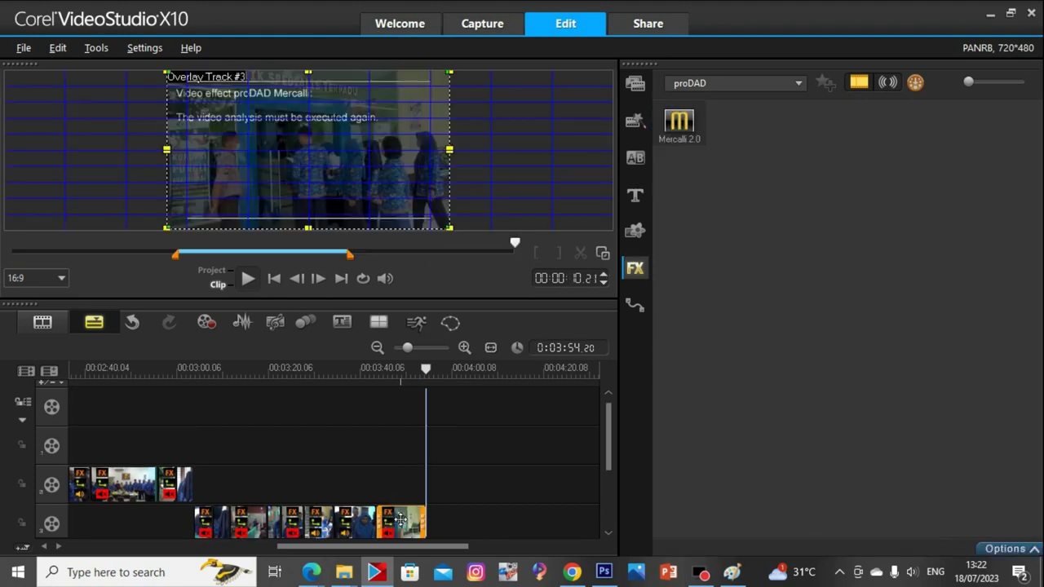
click(746, 528)
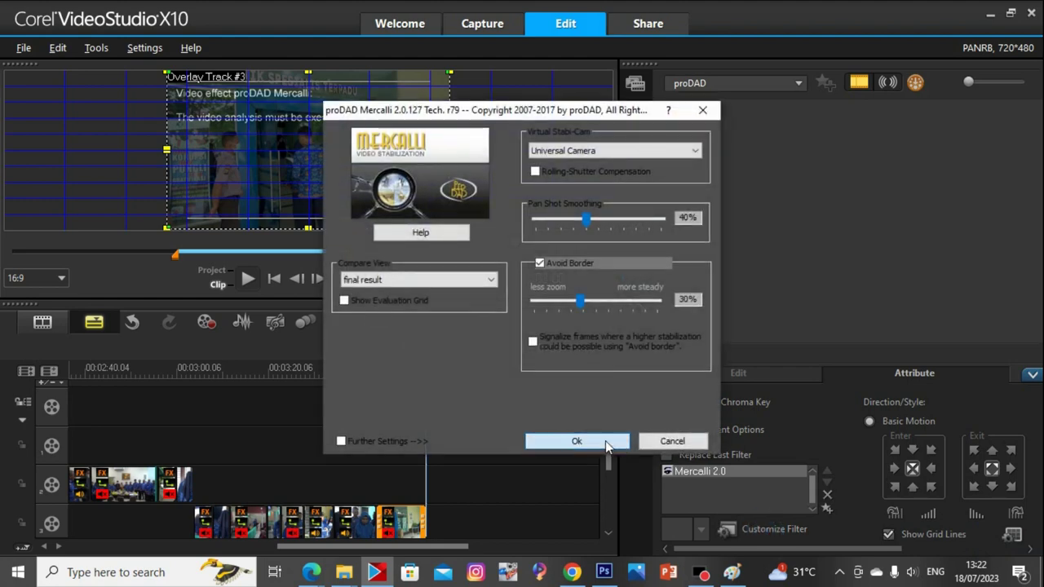
click(600, 441)
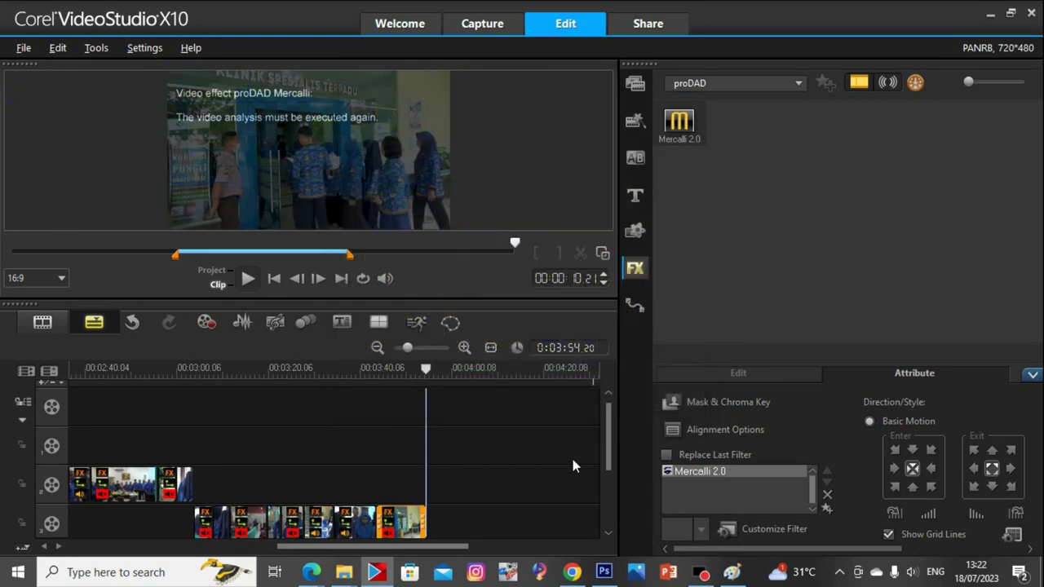
Add clip 00150 from the PANRB folder to overlay track 3 directly after the last clip and fit it to the full frame
mouse_move(357, 578)
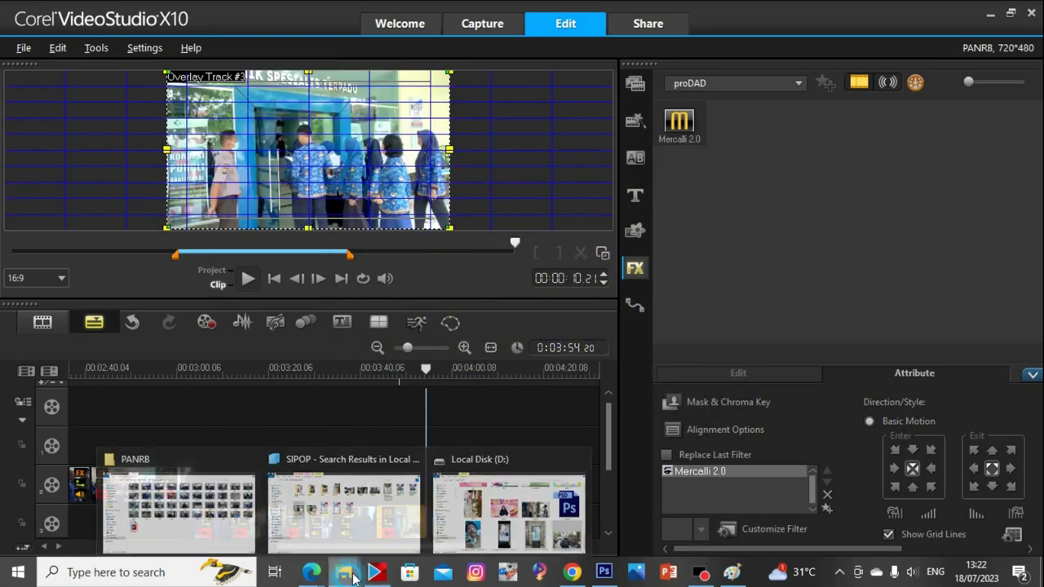
click(193, 514)
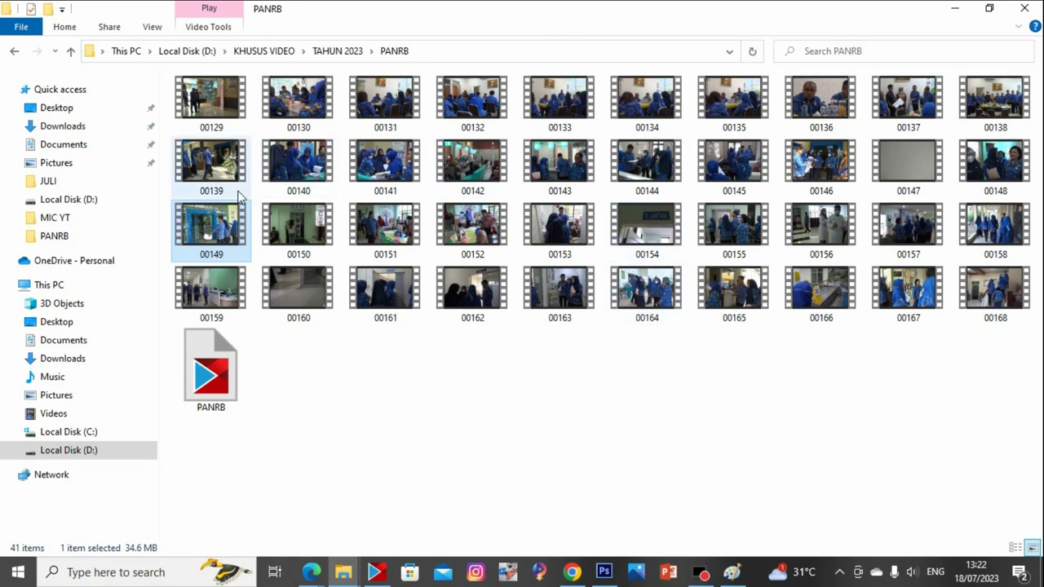
drag(293, 235, 428, 495)
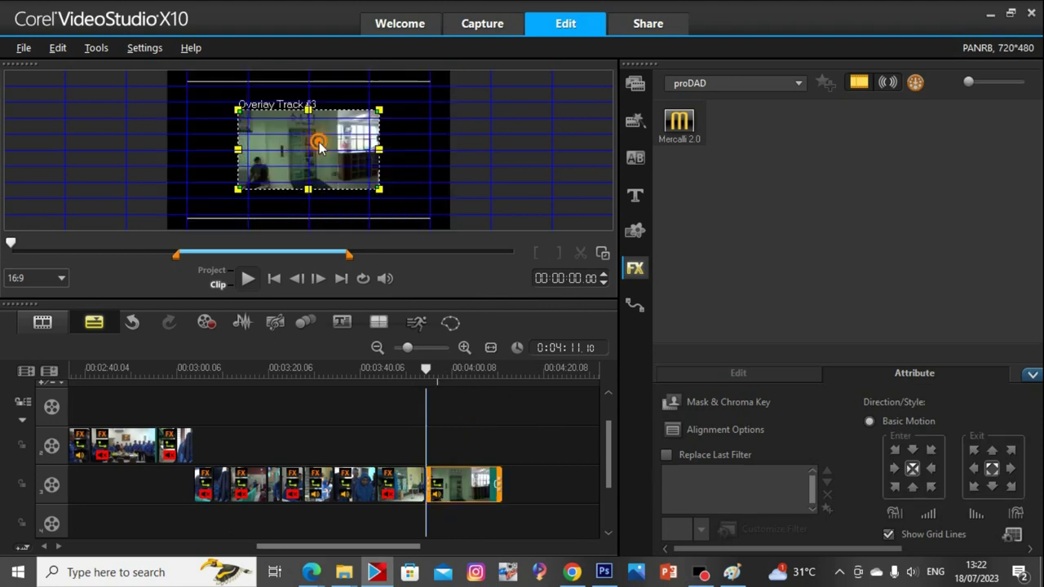
right_click(318, 145)
click(404, 298)
Cut off the opening of clip 00150 up to 00:00:06.10 and move the remainder directly against the previous clip
key(space)
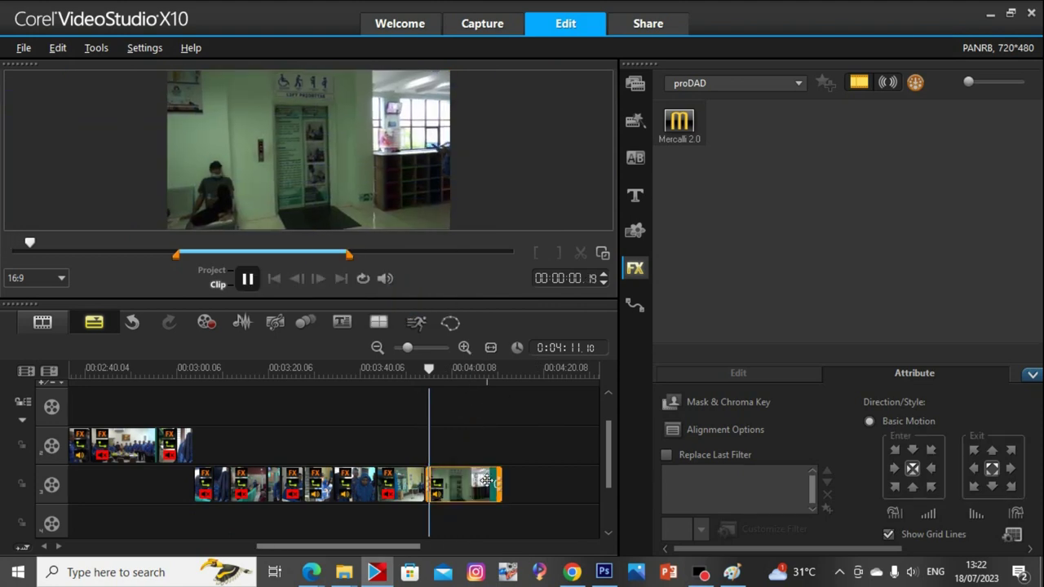
key(space)
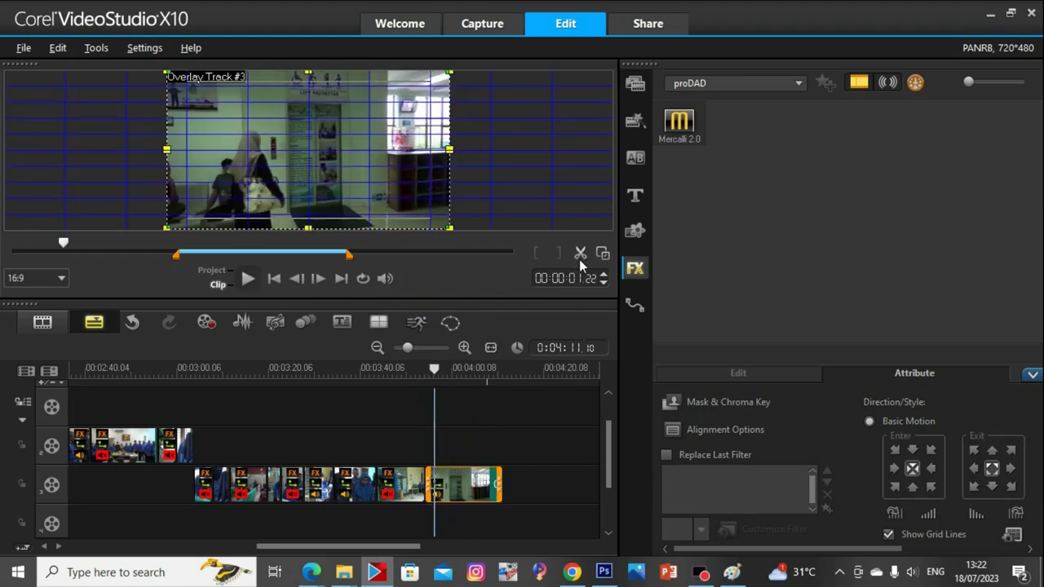
click(446, 460)
click(491, 499)
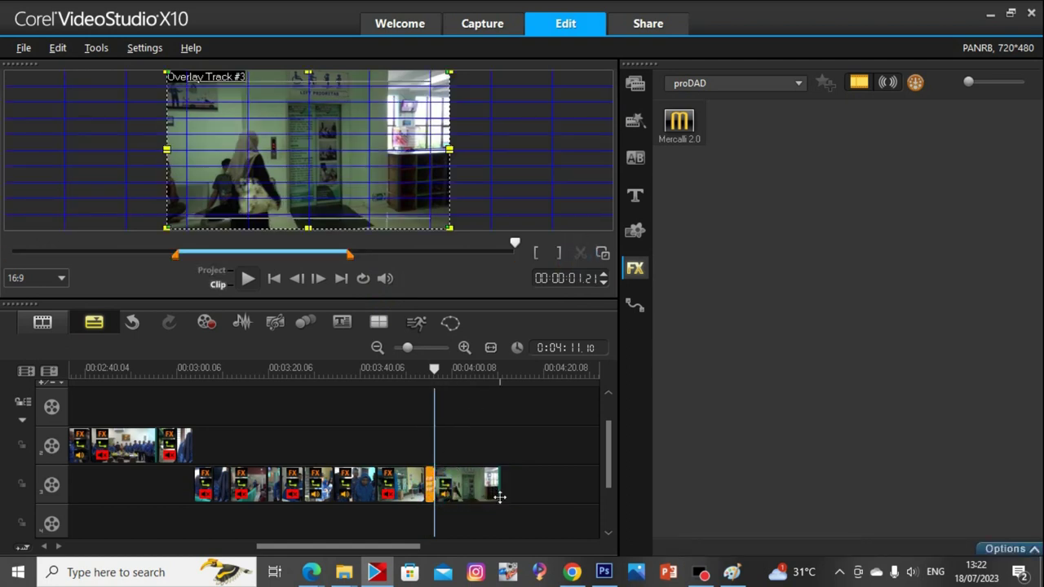
key(space)
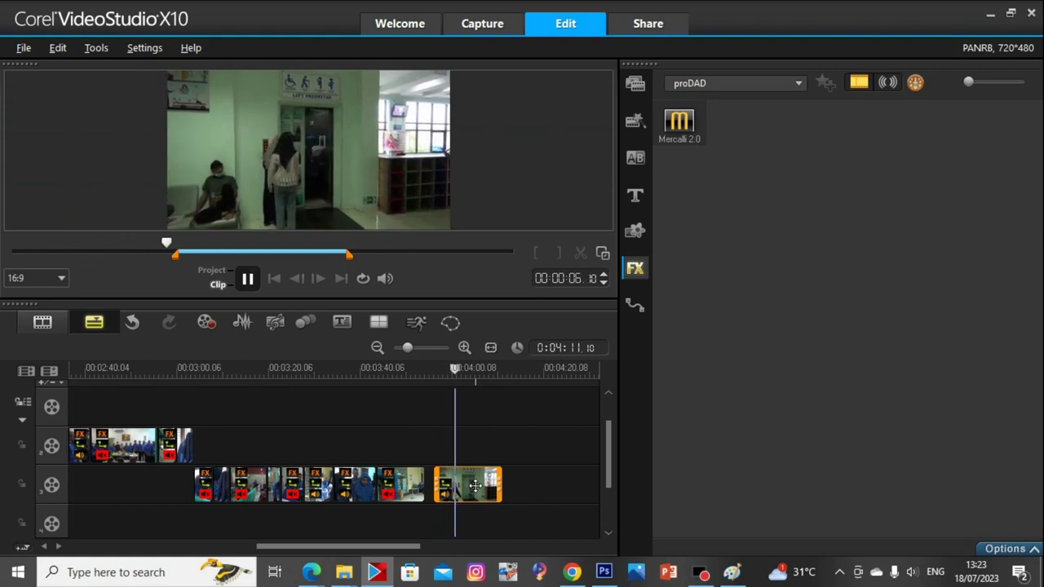
key(space)
click(485, 445)
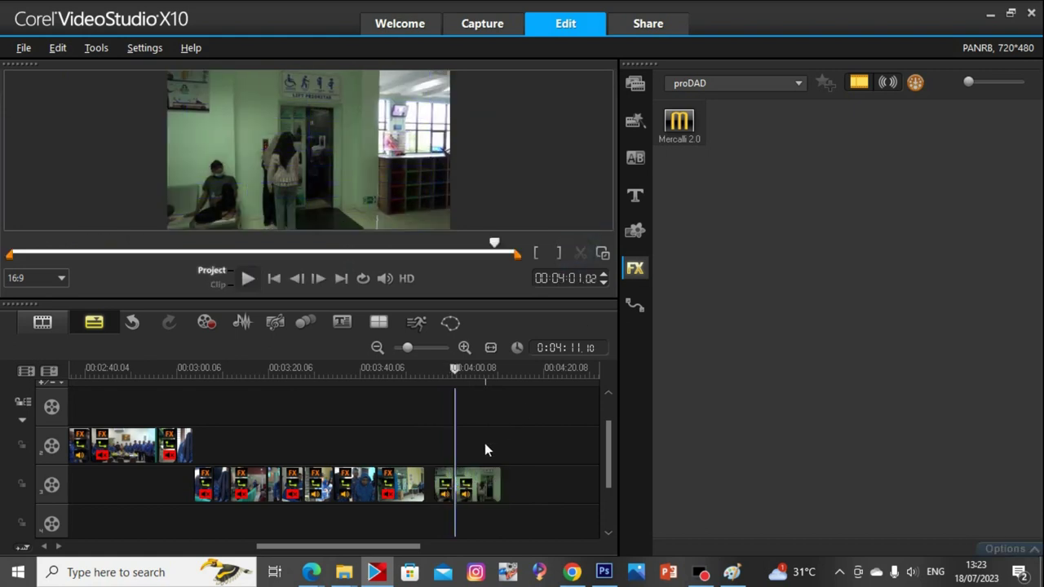
click(455, 486)
mouse_move(450, 488)
mouse_down()
mouse_move(478, 483)
mouse_move(464, 485)
mouse_up()
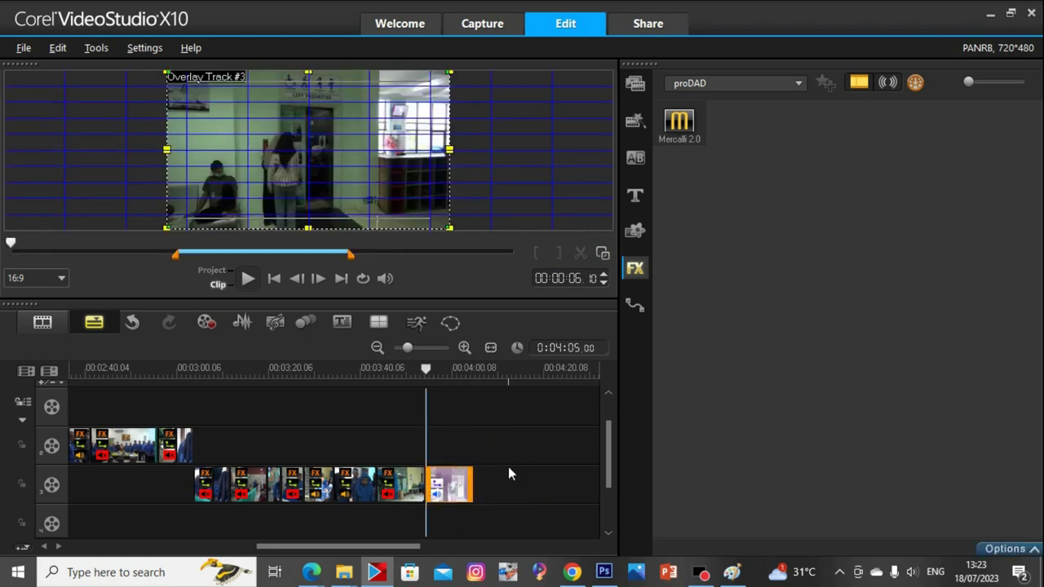
Play through clip 00150, split it at 00:00:15.18 and delete the leftover end piece
key(space)
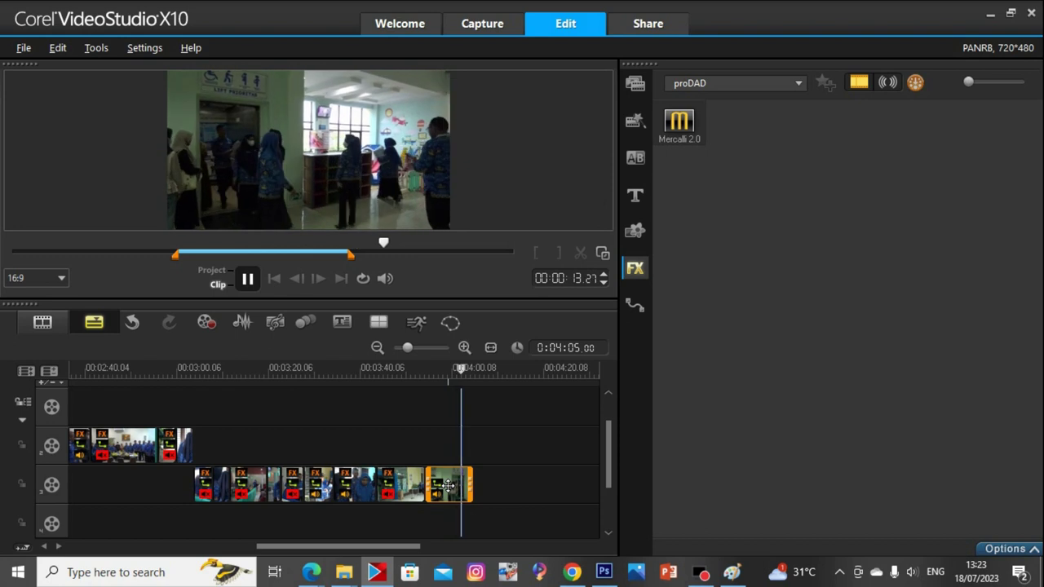
key(space)
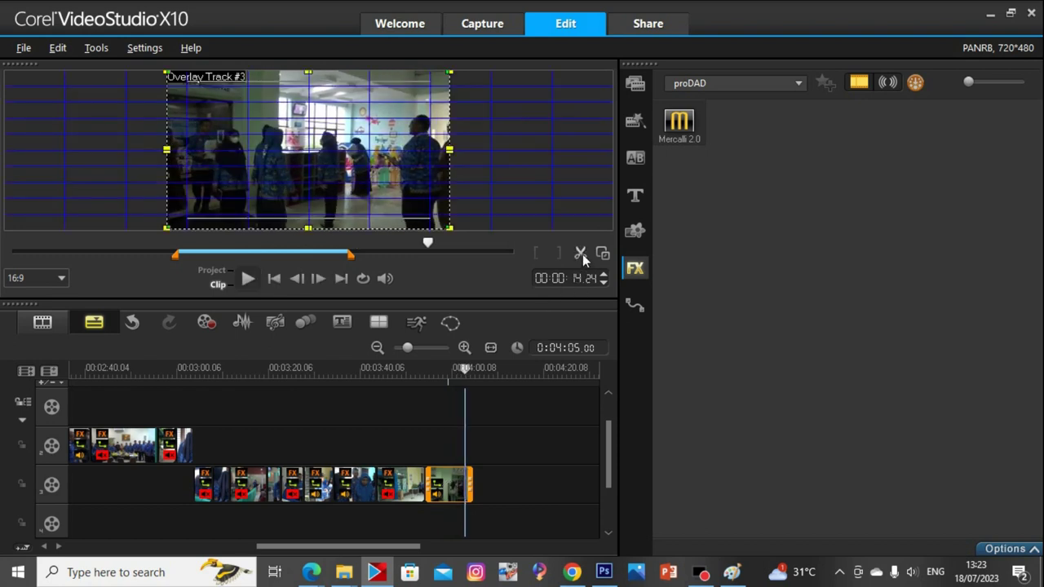
key(space)
key(space)
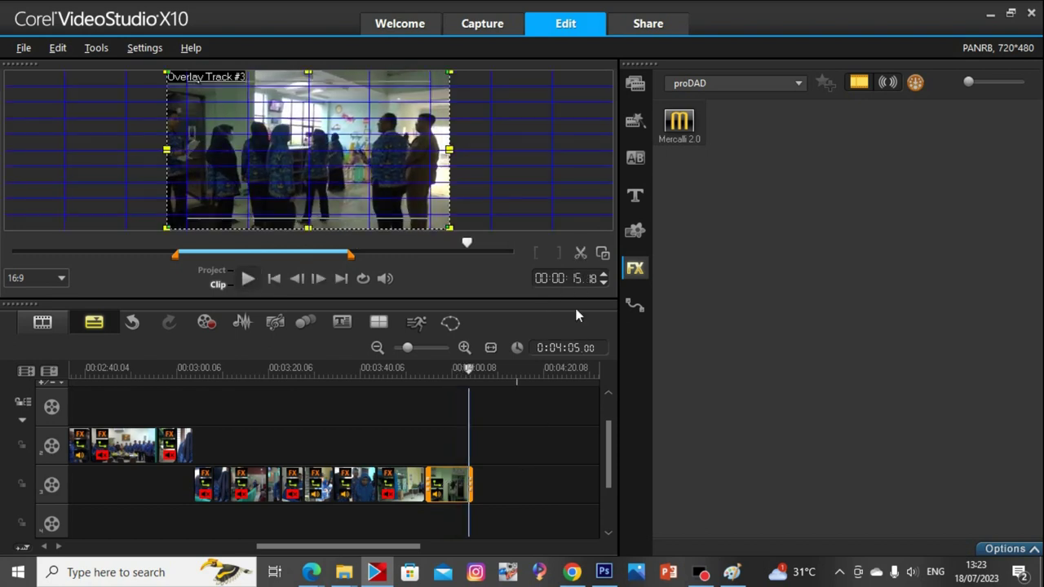
click(580, 253)
click(480, 493)
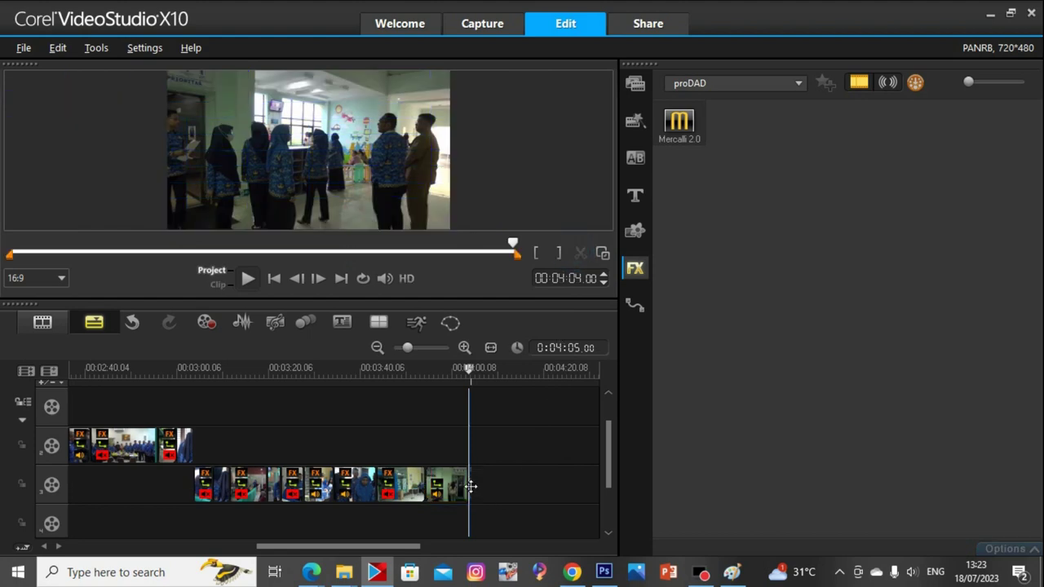
click(470, 487)
key(Delete)
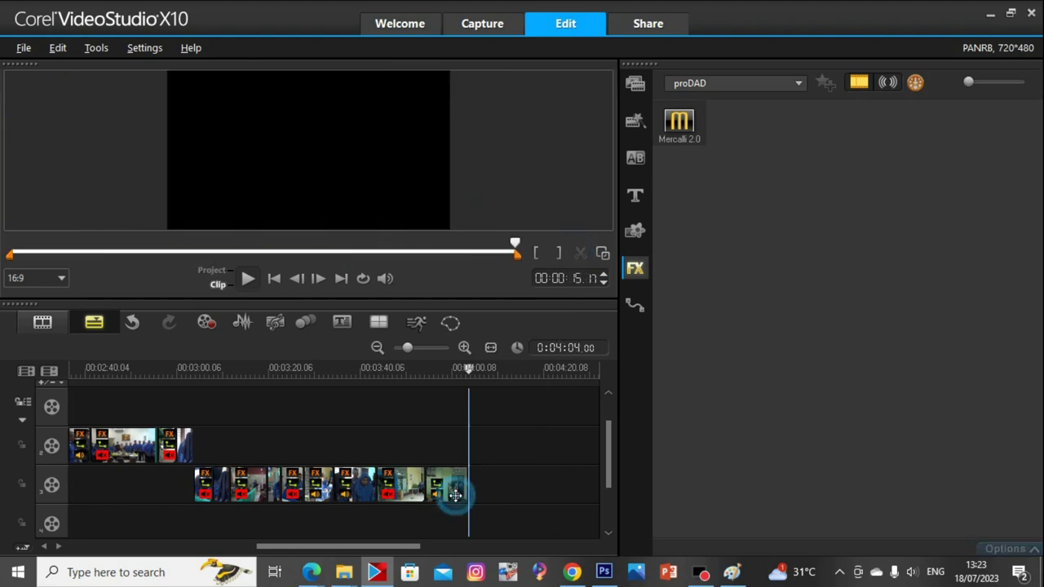
Mute clip 00150 and color-correct it with saturation 4, brightness 4, contrast 14 and gamma 38
right_click(450, 488)
click(485, 286)
double_click(445, 489)
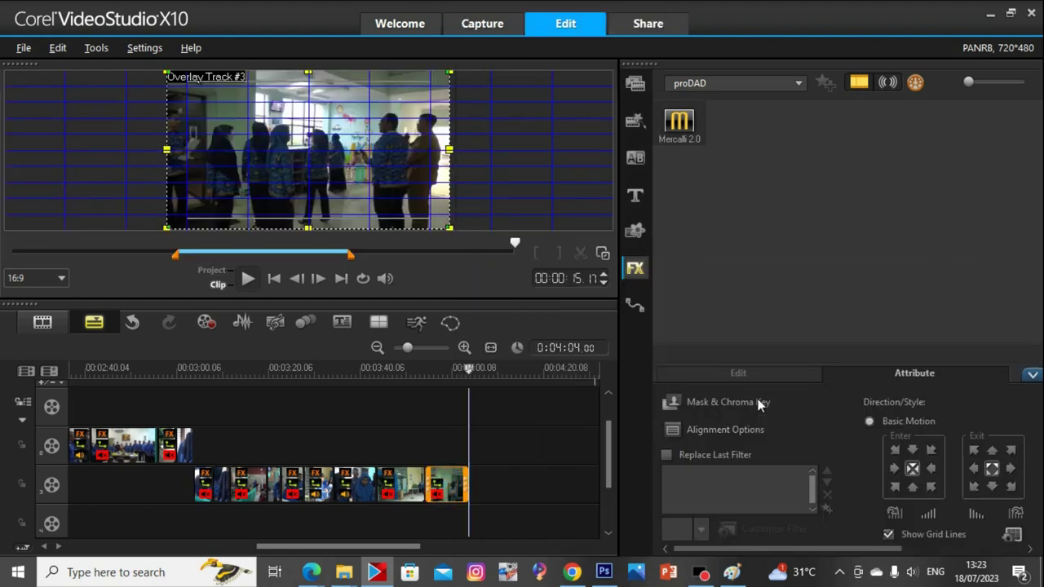
click(738, 373)
click(727, 458)
drag(946, 496, 955, 484)
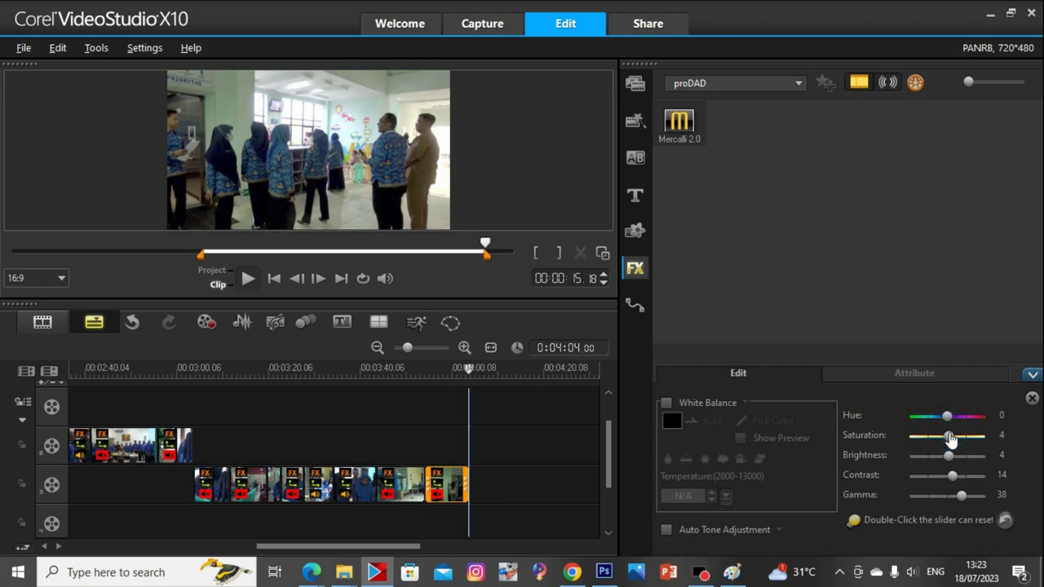
Stabilize clip 00150 with the Mercalli 2.0 filter, accepting its default settings
drag(690, 128, 449, 485)
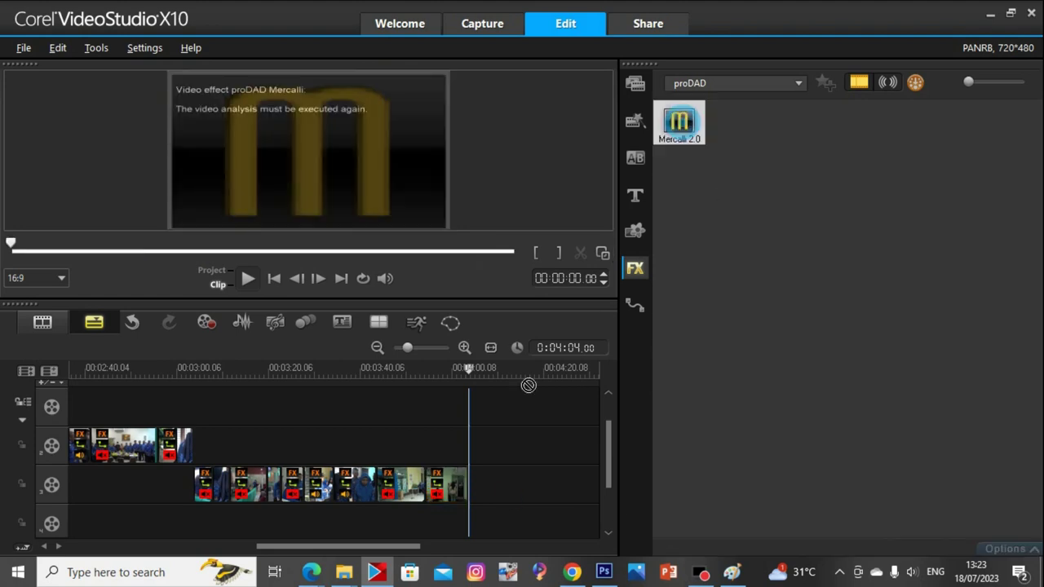
scroll(462, 521, up, 1)
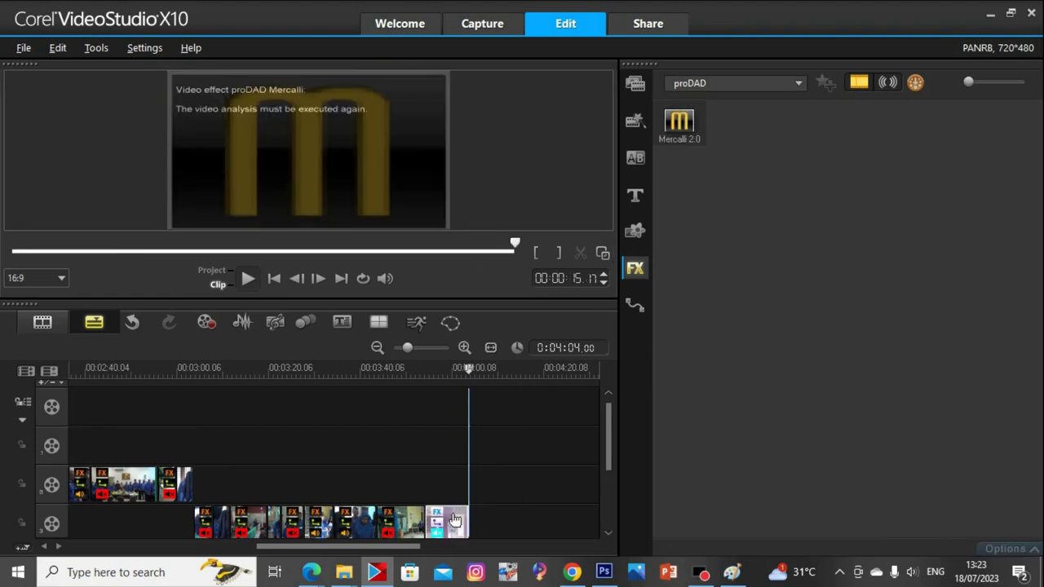
double_click(454, 519)
click(759, 528)
click(589, 440)
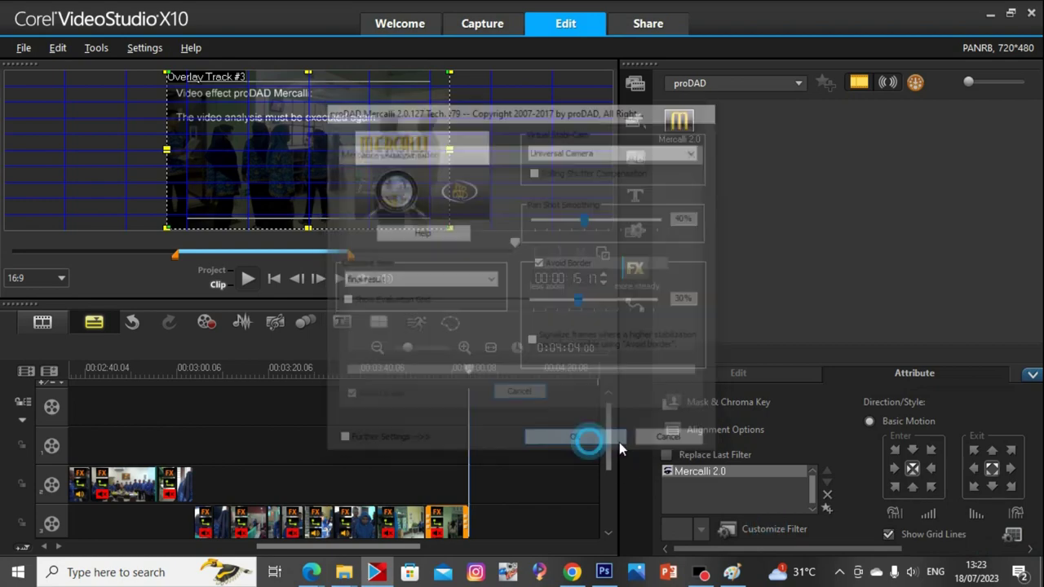
Switch to the PANRB folder in File Explorer, preview clip 00151 and close the player
mouse_move(353, 573)
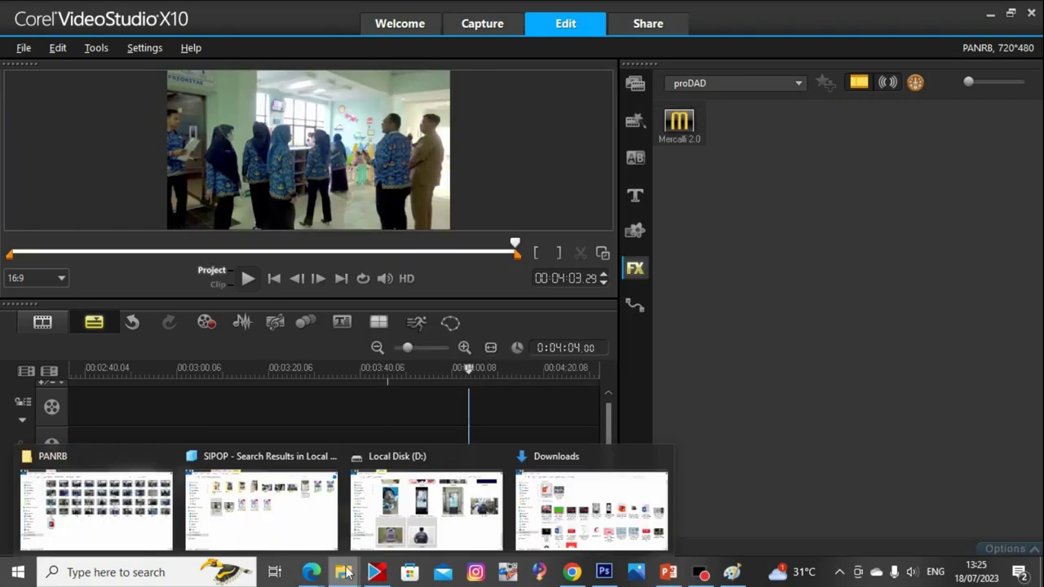
click(123, 522)
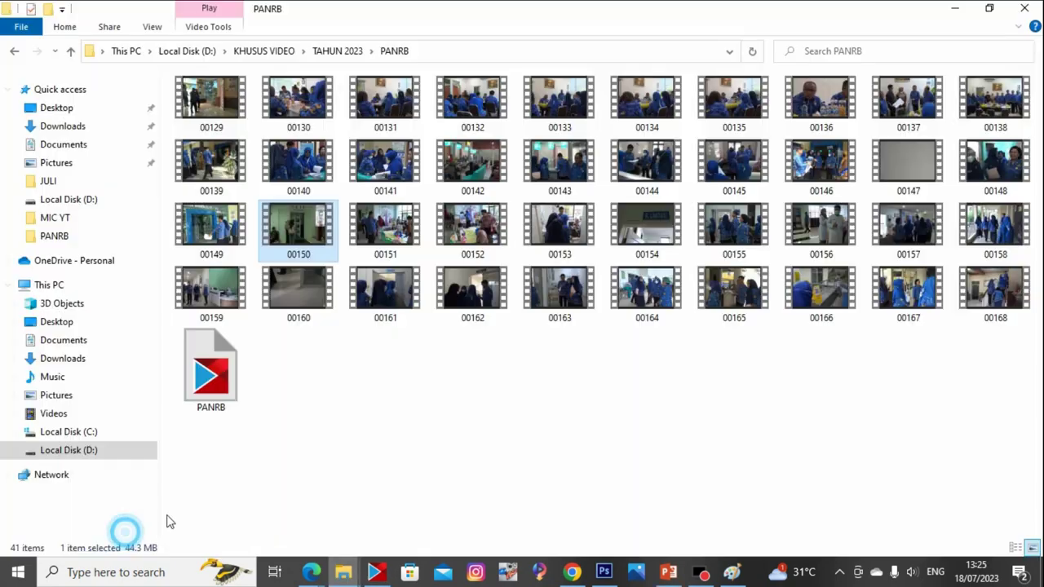
double_click(392, 227)
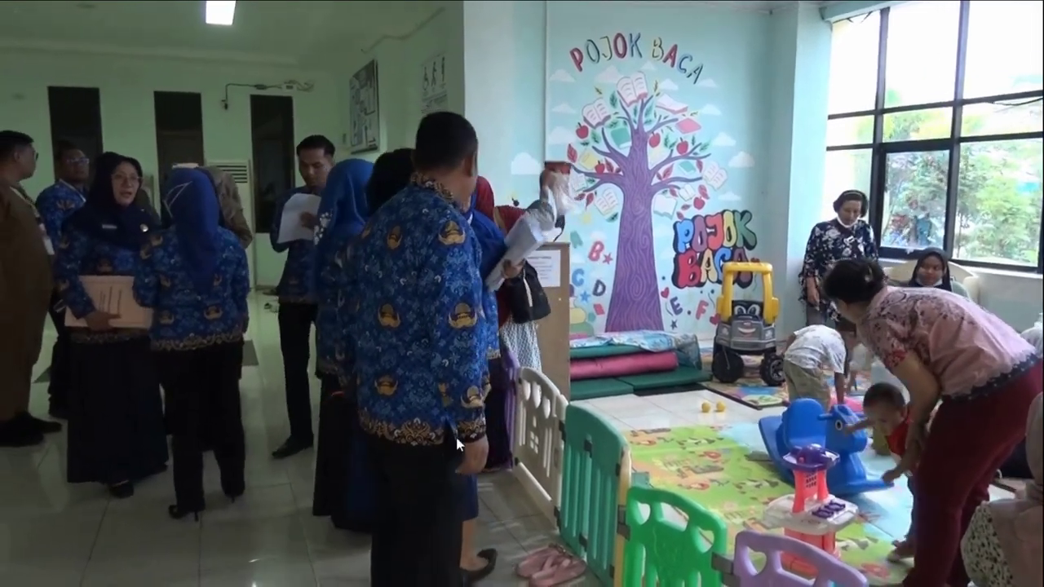
mouse_move(525, 450)
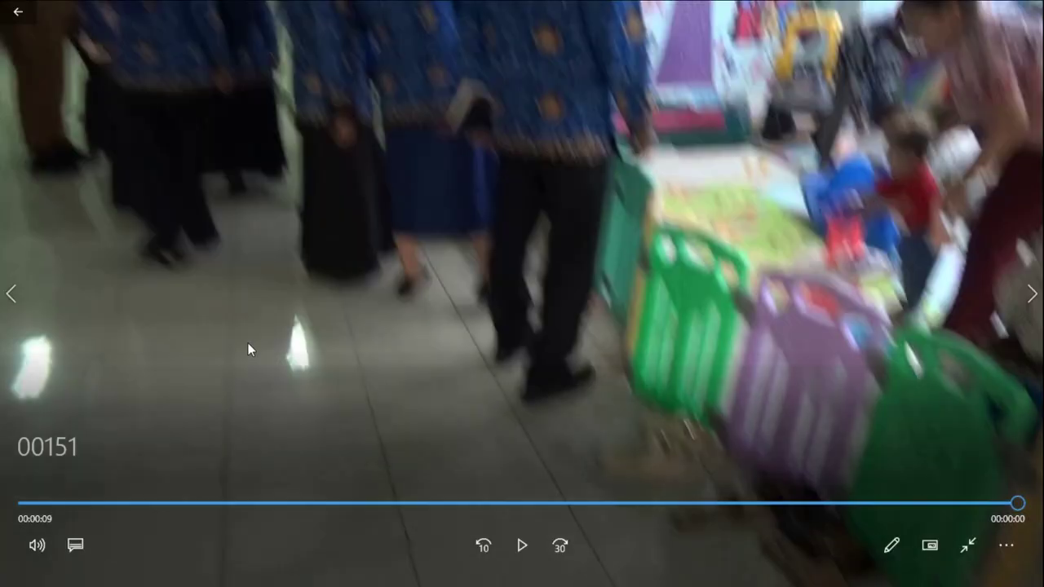
double_click(274, 301)
click(1021, 6)
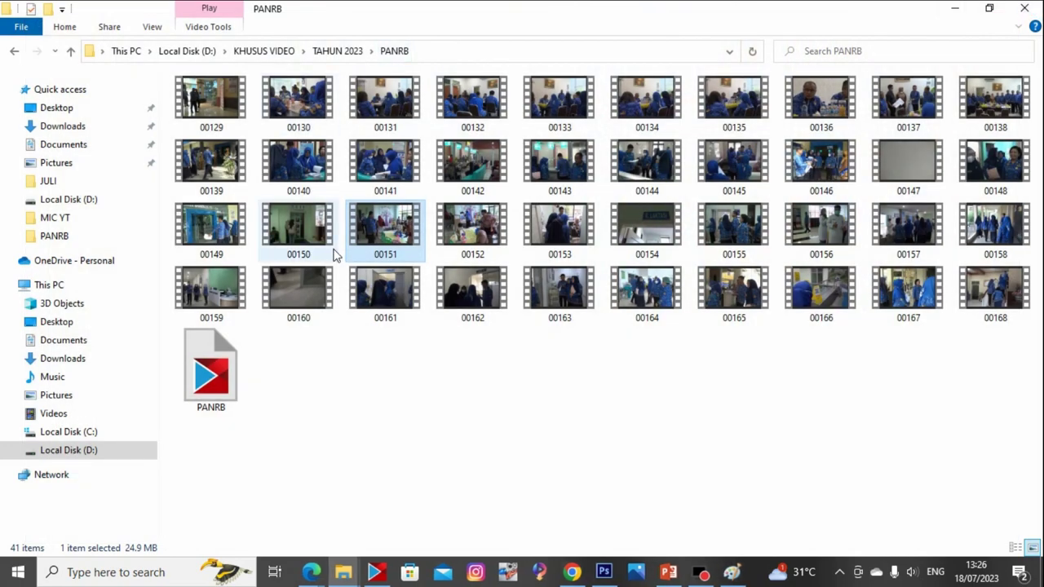
Add clip 00151 to overlay track 3 at 00:04:04.00, fit it to the full frame and mute it
drag(387, 225, 493, 484)
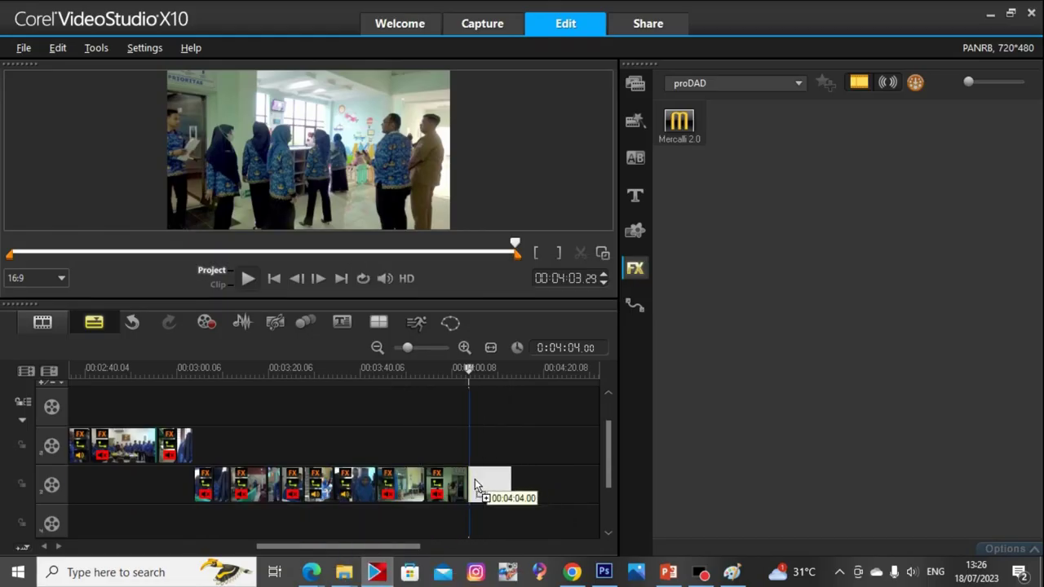
right_click(294, 140)
click(397, 296)
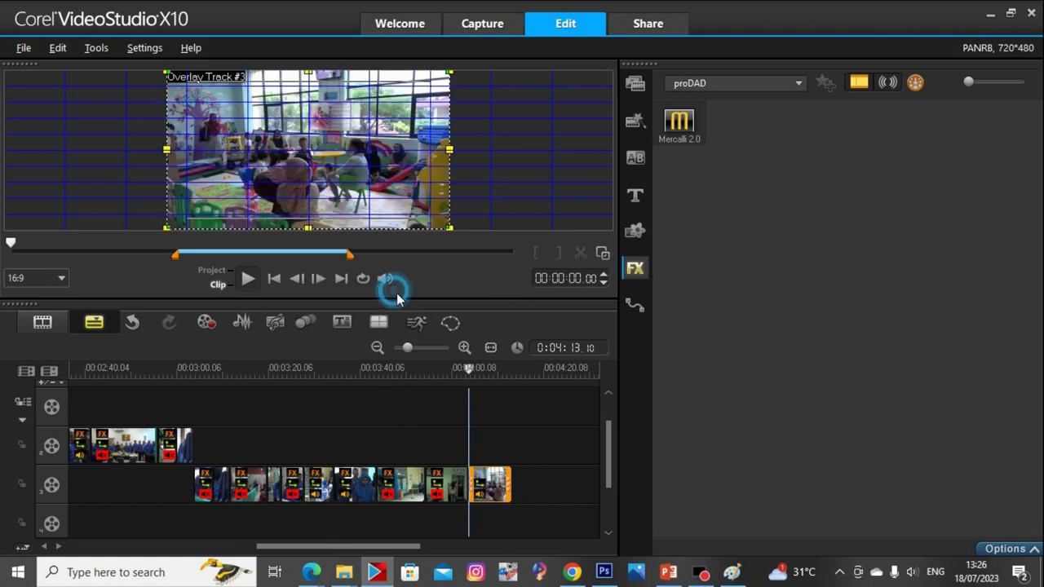
right_click(483, 475)
click(524, 291)
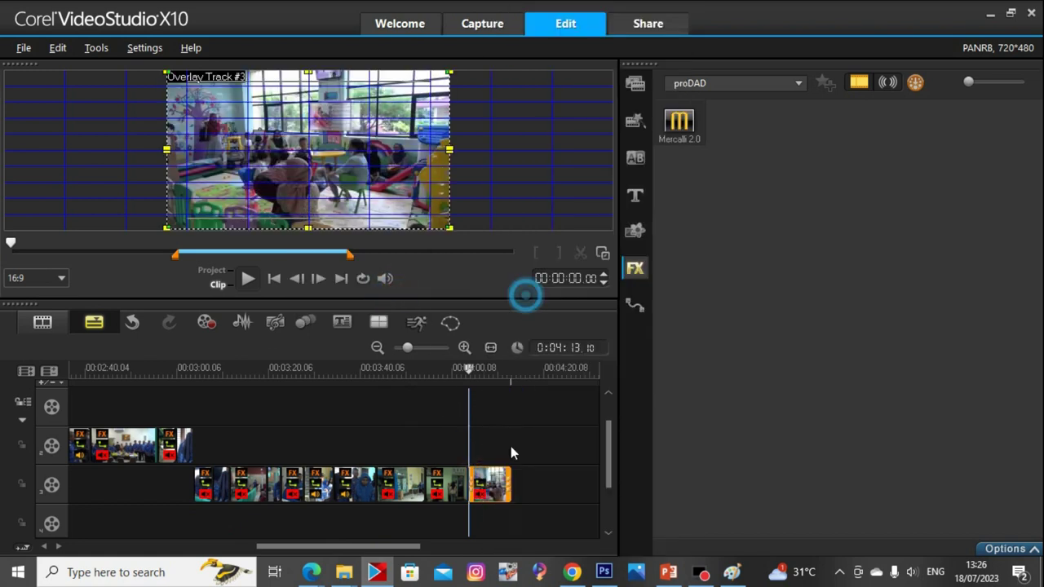
Play through clip 00151, split it at 00:00:08.11 and delete the end piece
key(space)
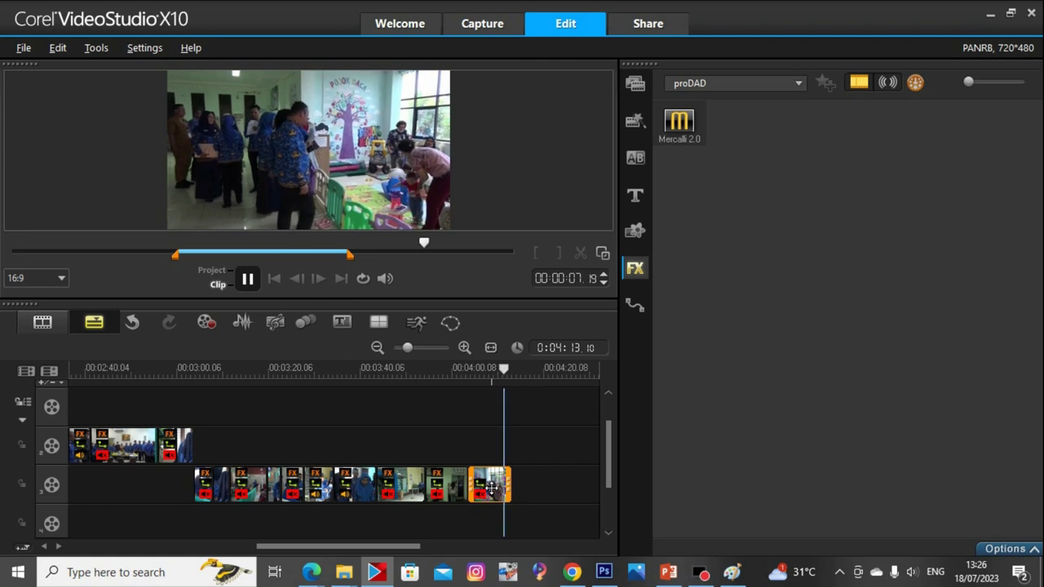
key(space)
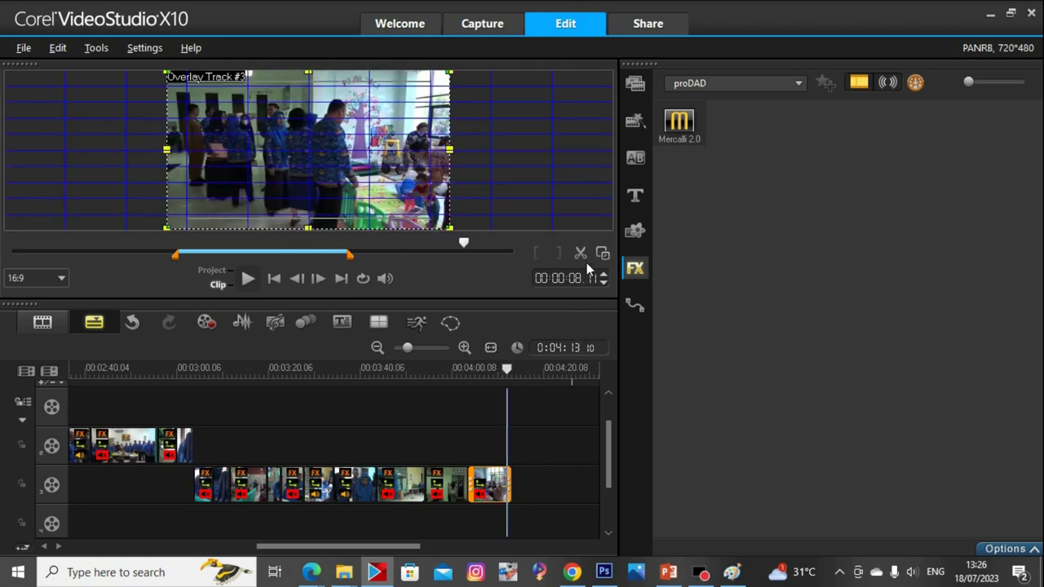
click(505, 470)
click(506, 477)
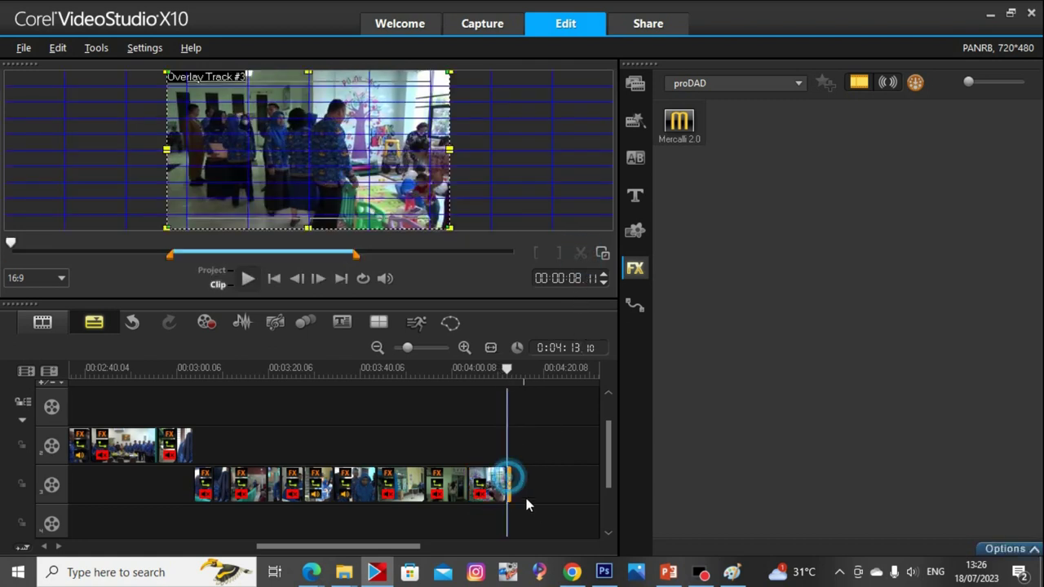
click(529, 502)
Color-correct clip 00151 with saturation 2, brightness 2, contrast 10 and gamma 26
click(484, 489)
double_click(485, 490)
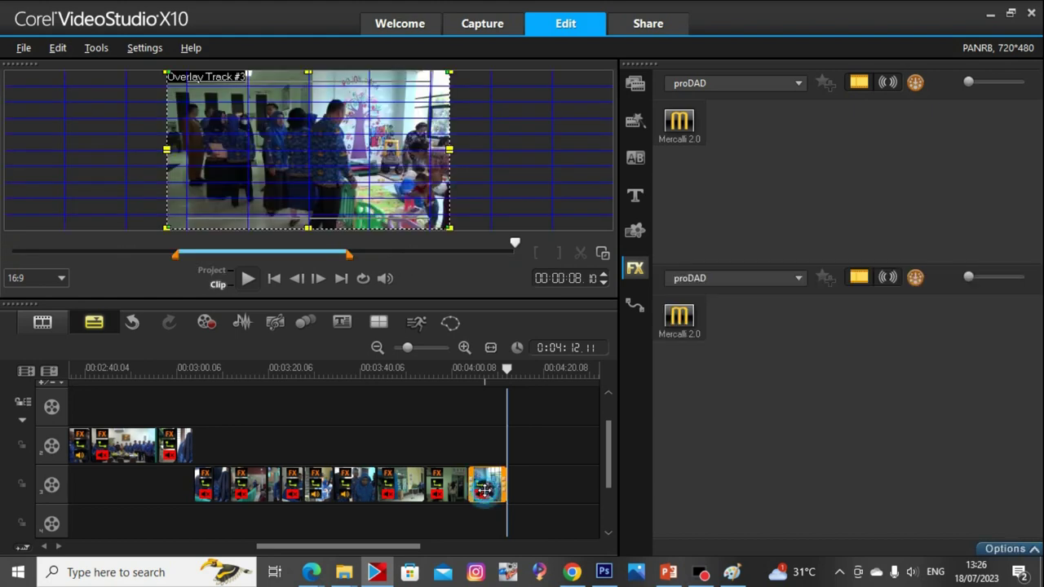
click(782, 371)
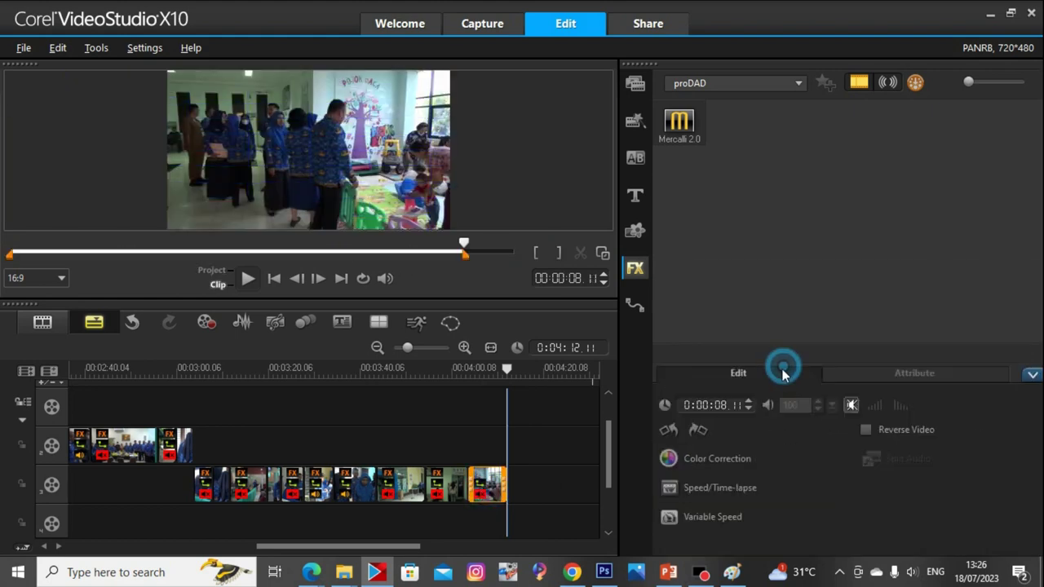
click(694, 458)
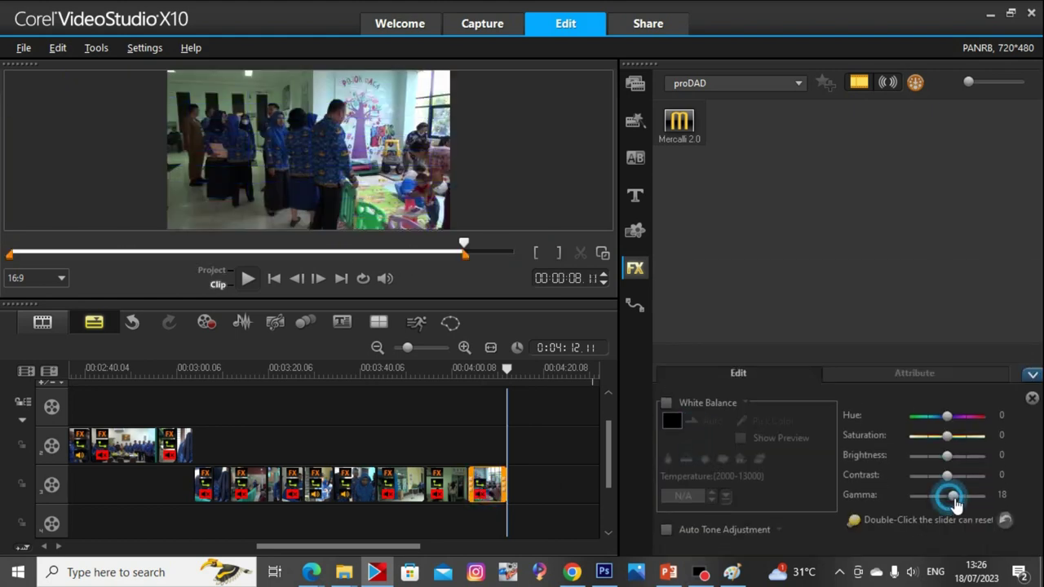
drag(955, 500, 959, 500)
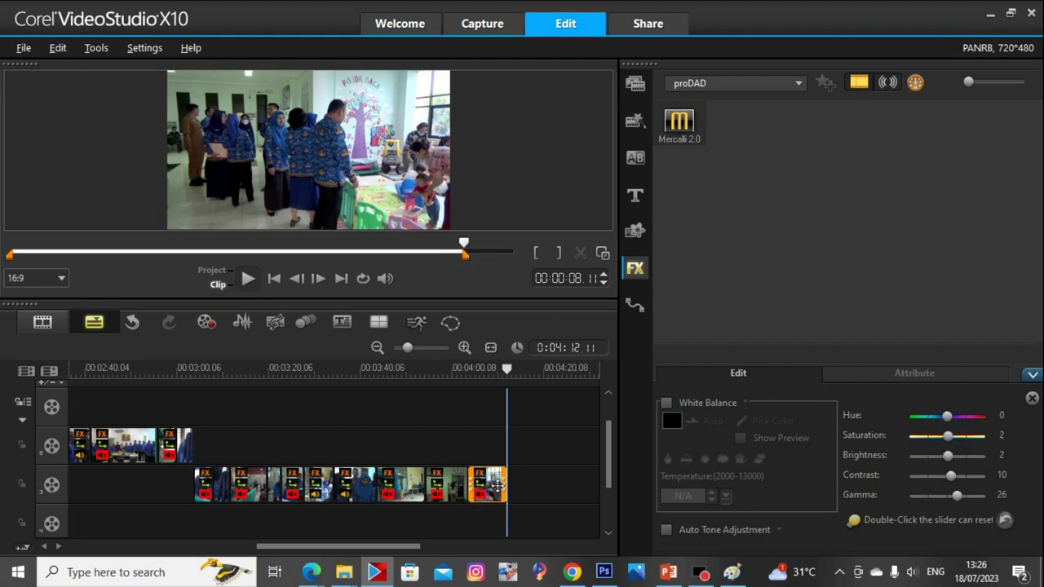
Stabilize clip 00151 with the Mercalli 2.0 filter
drag(678, 122, 493, 521)
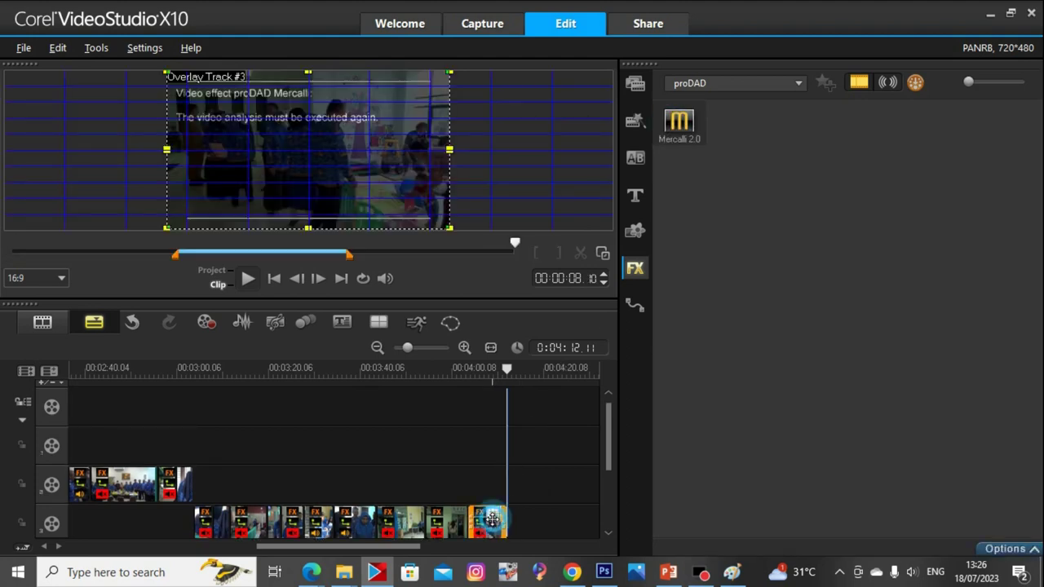
click(750, 527)
click(606, 441)
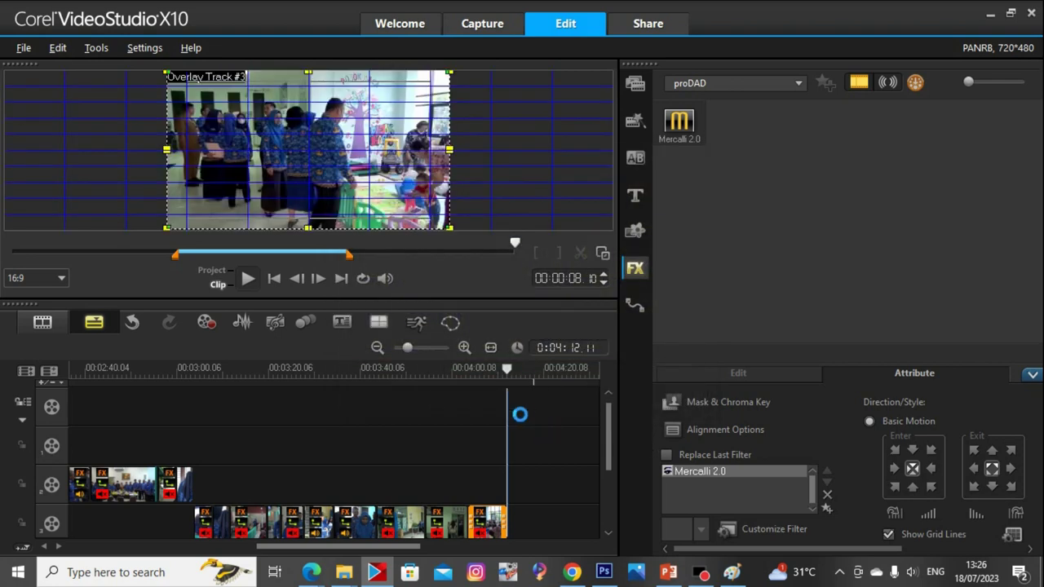
Play the project from 00:04:00.23 to review the stabilized clip 00151, then stop playback
click(455, 374)
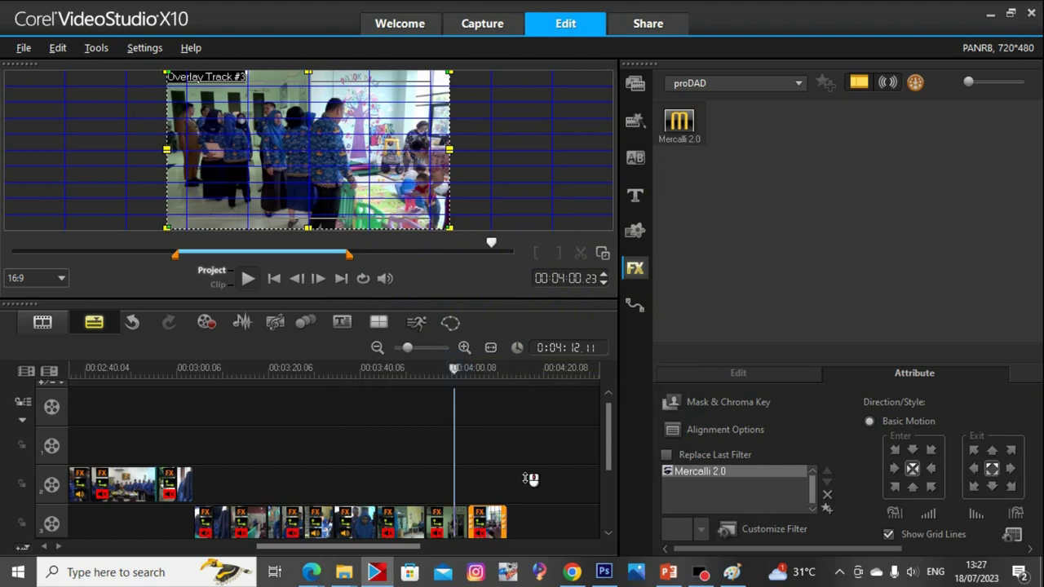
key(space)
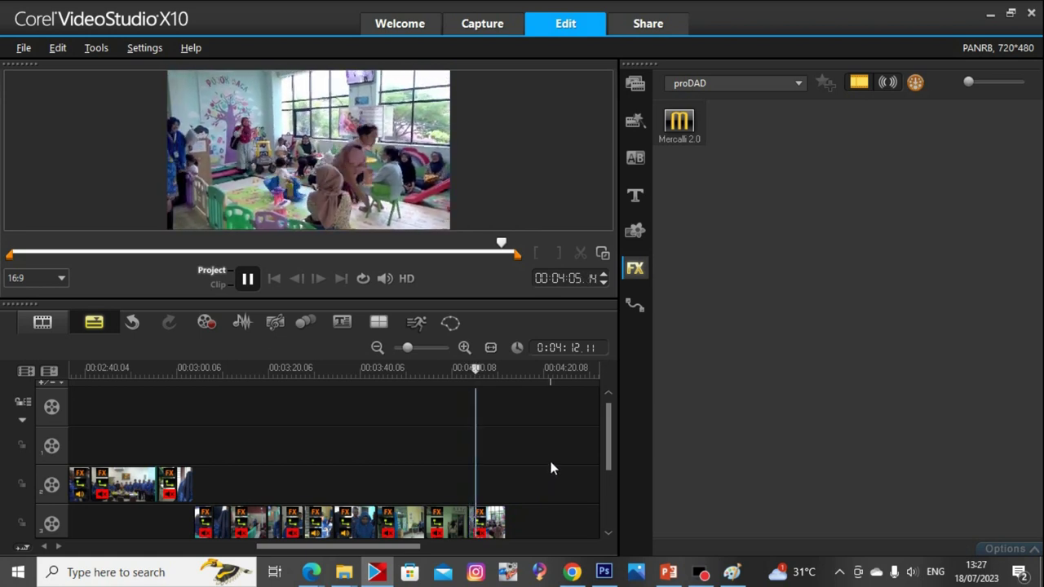
click(249, 279)
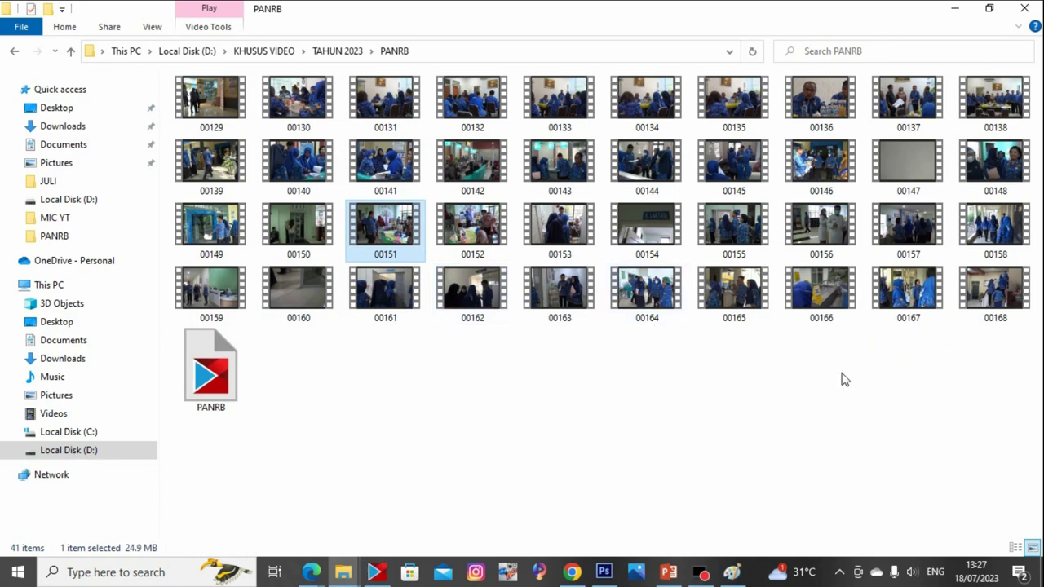
In File Explorer's PANRB folder, preview the clips from 00152 through 00155 and close the player
double_click(477, 248)
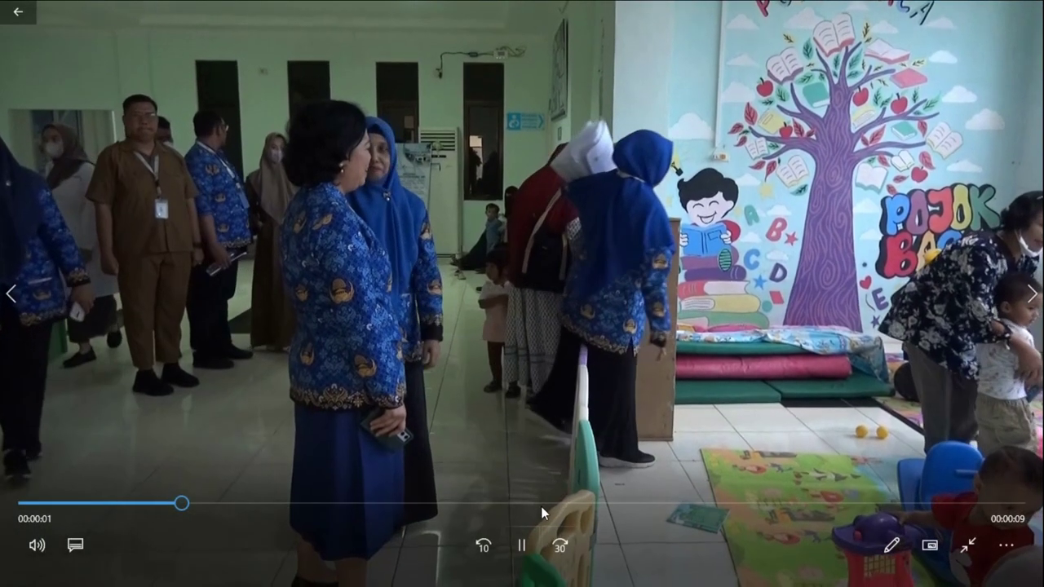
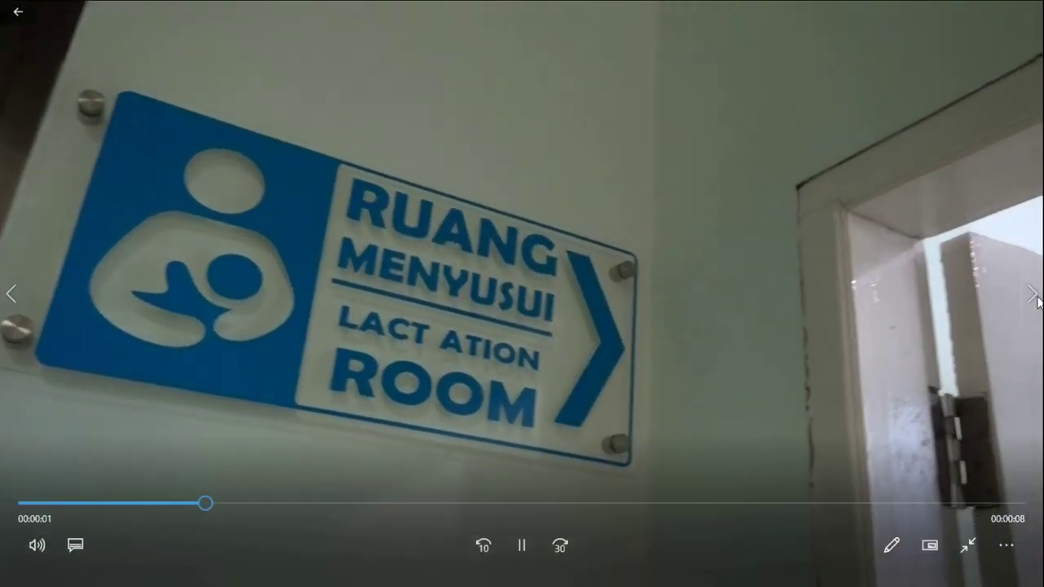
click(1032, 296)
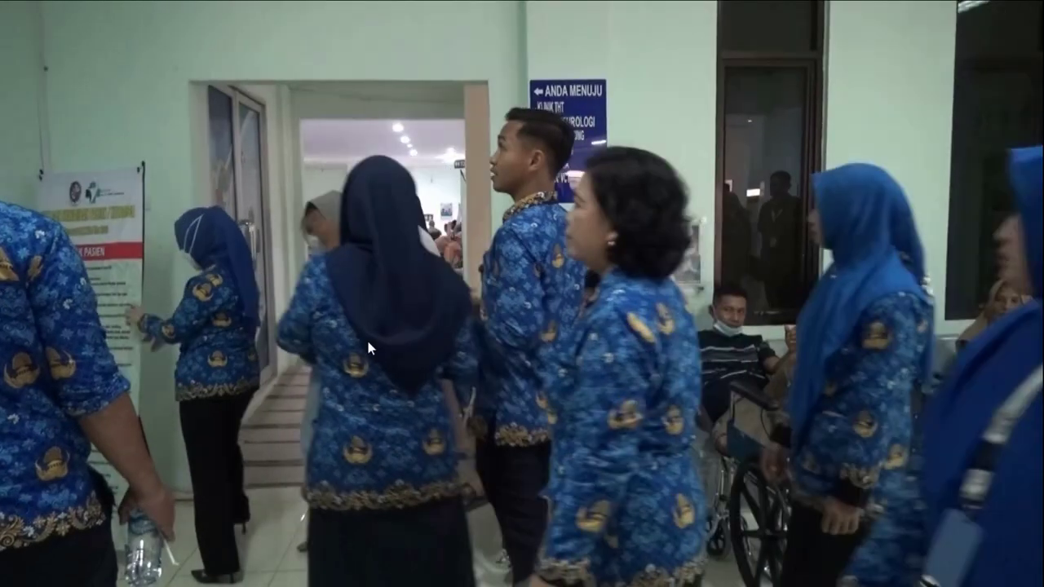
click(11, 293)
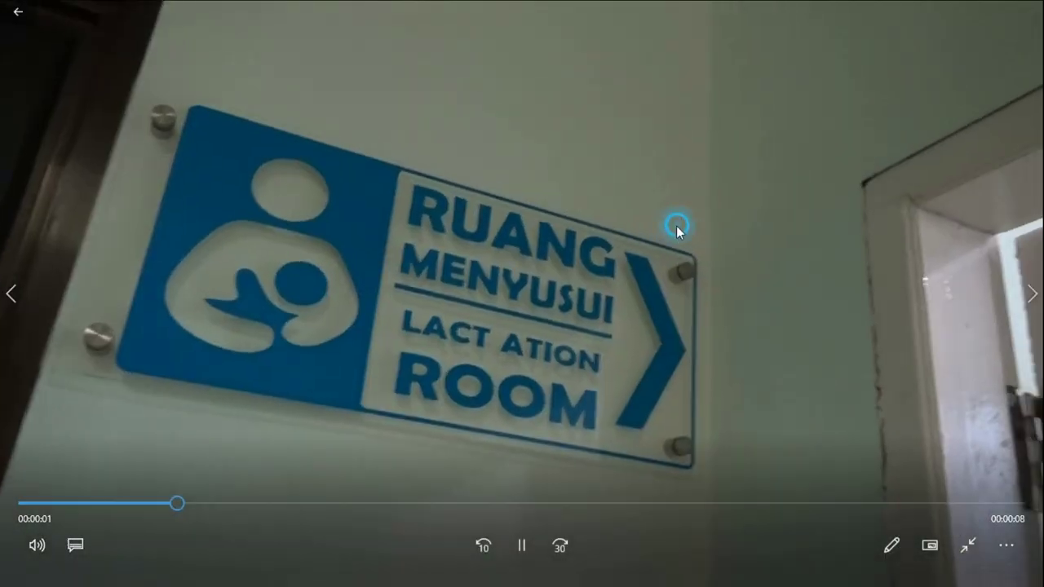
key(Escape)
click(1022, 9)
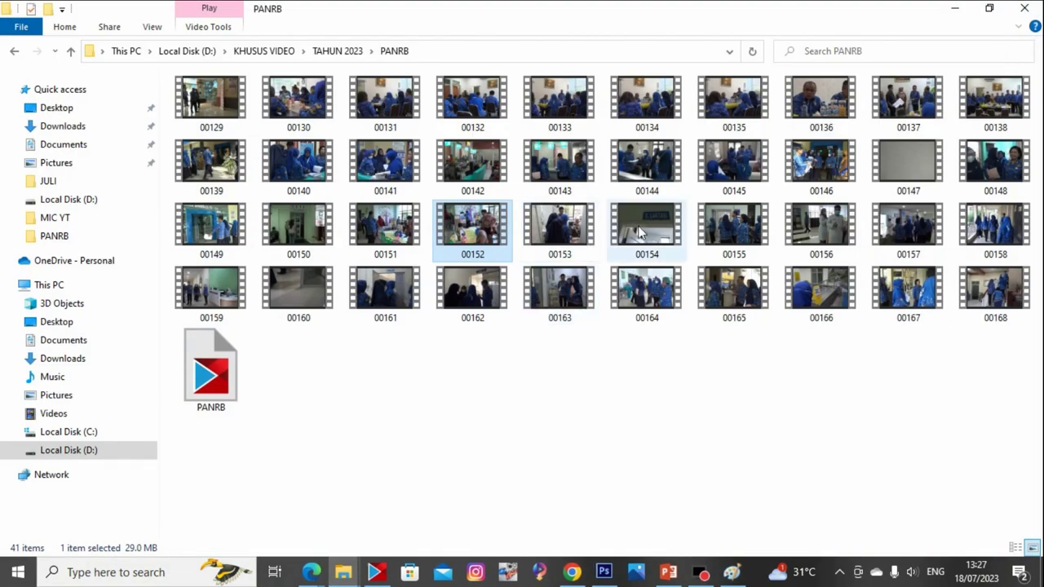
Add clips 00154 and 00153 from the PANRB folder to VideoStudio's overlay track 3, directly following clip 00151
click(640, 233)
drag(630, 232, 359, 522)
drag(456, 500, 360, 499)
drag(461, 487, 465, 485)
click(475, 482)
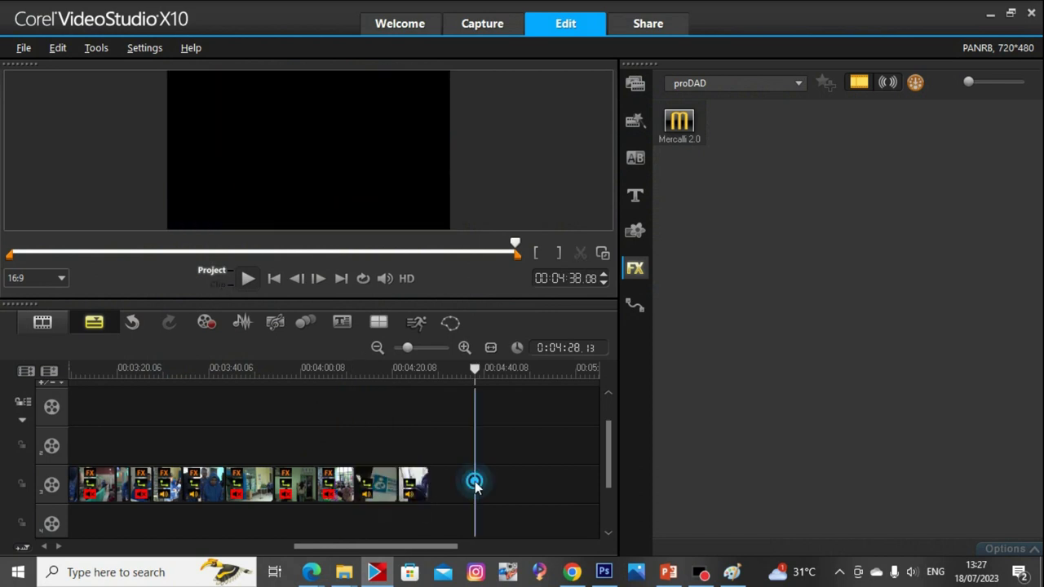
Fit the newly added clips 00153 and 00154 to the full frame
click(414, 484)
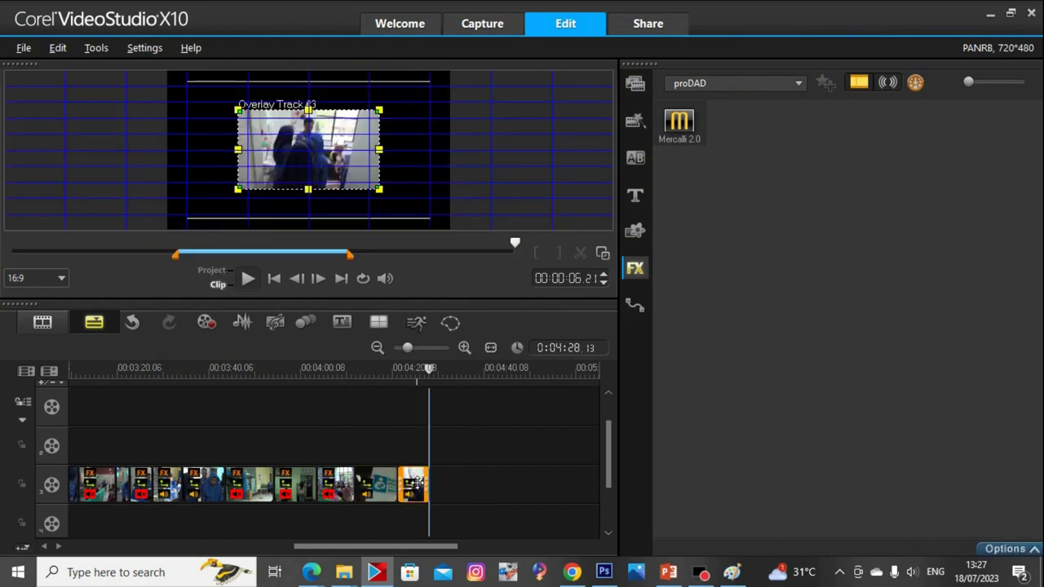
right_click(315, 133)
click(398, 287)
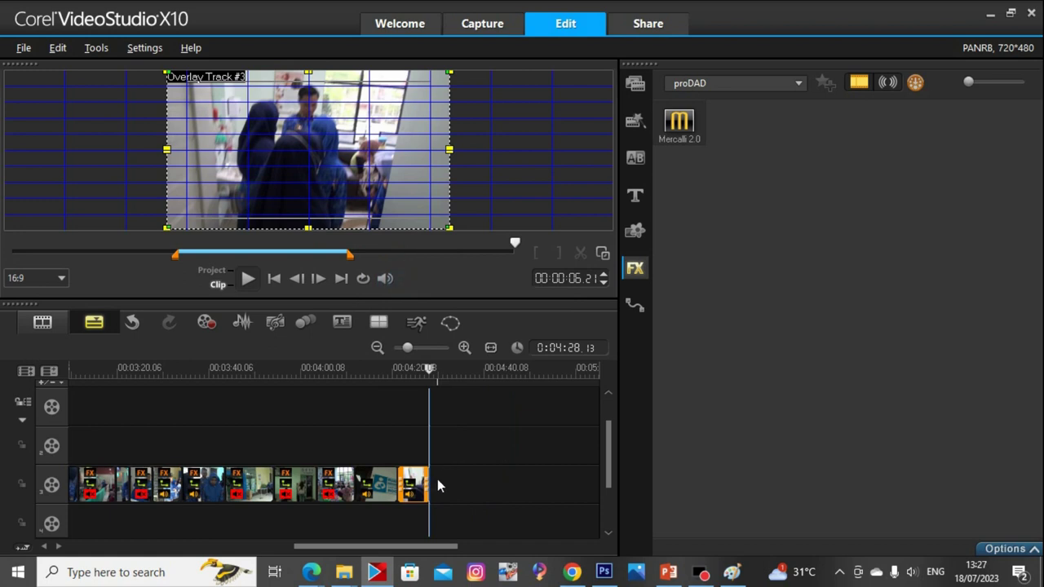
click(376, 488)
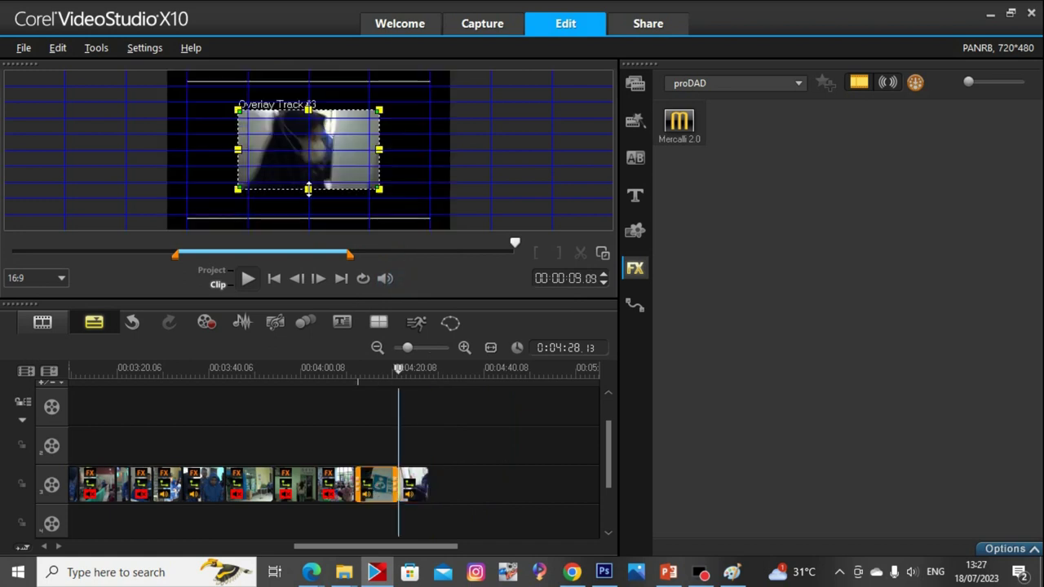
right_click(308, 137)
click(367, 298)
Play through clip 00154, split it at 00:00:08.07 and again at 00:00:06.27, and delete both end pieces
key(space)
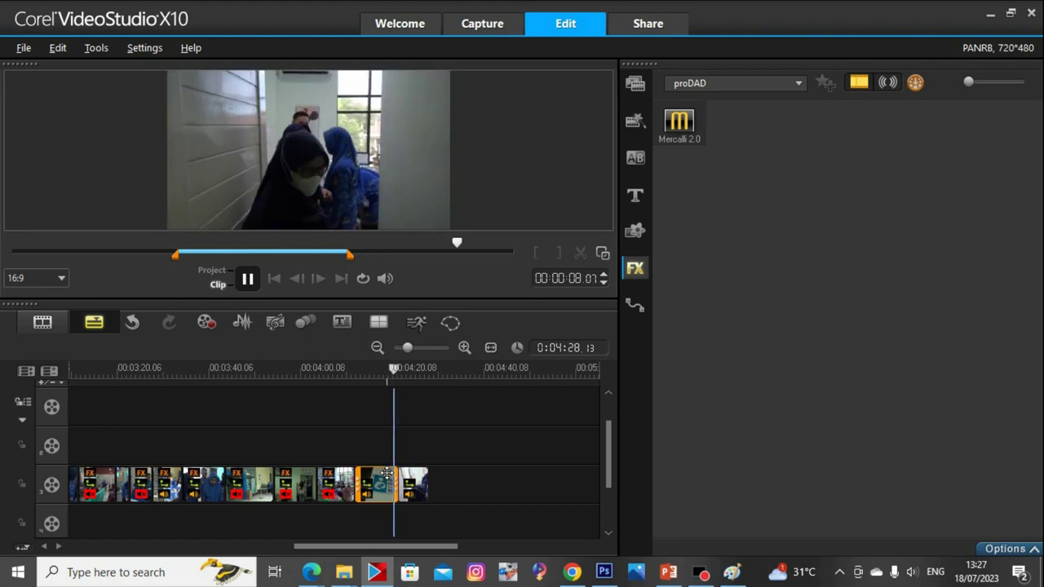
click(383, 432)
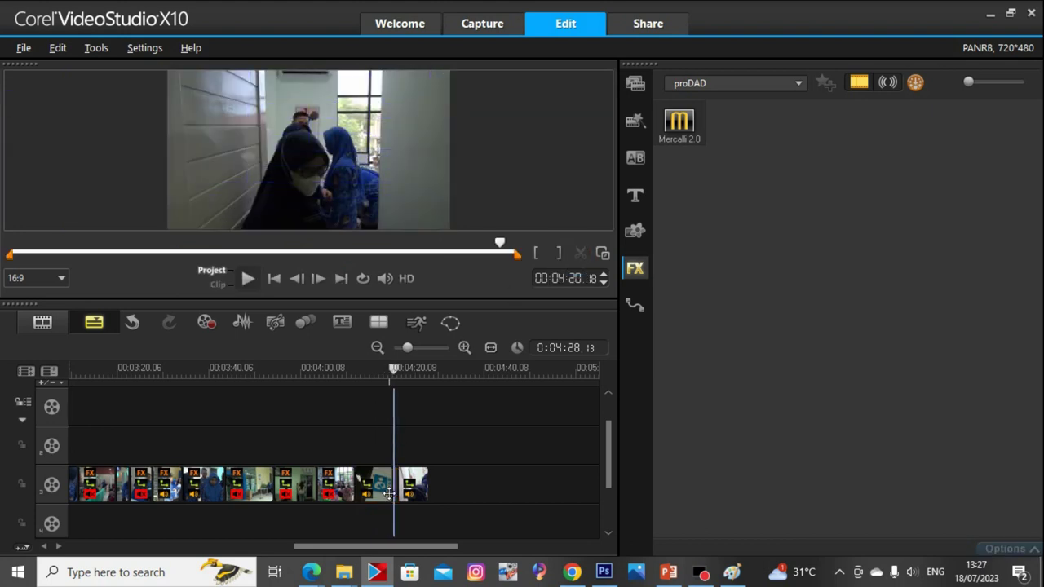
drag(395, 490, 399, 491)
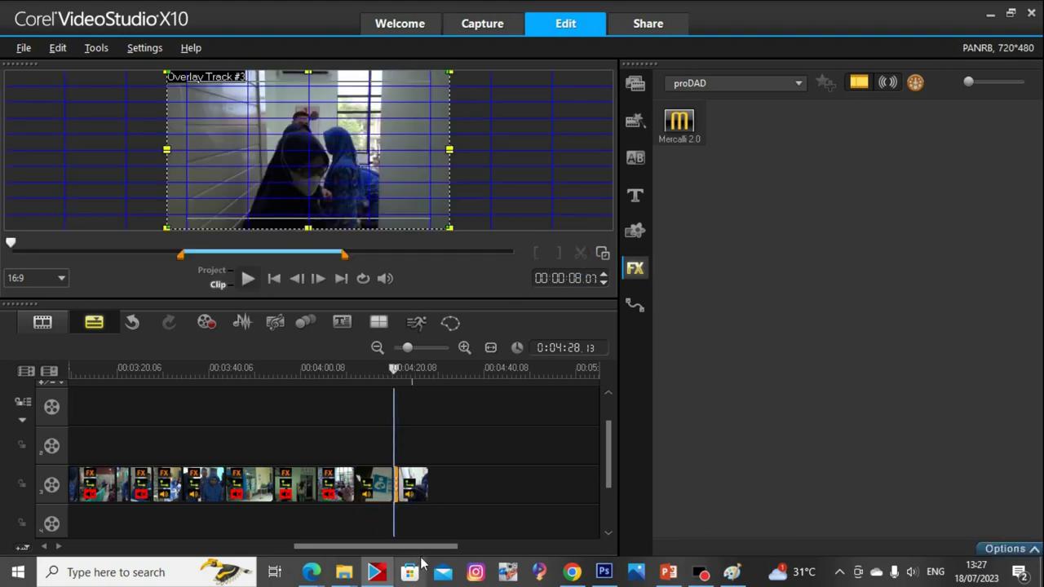
click(377, 487)
key(space)
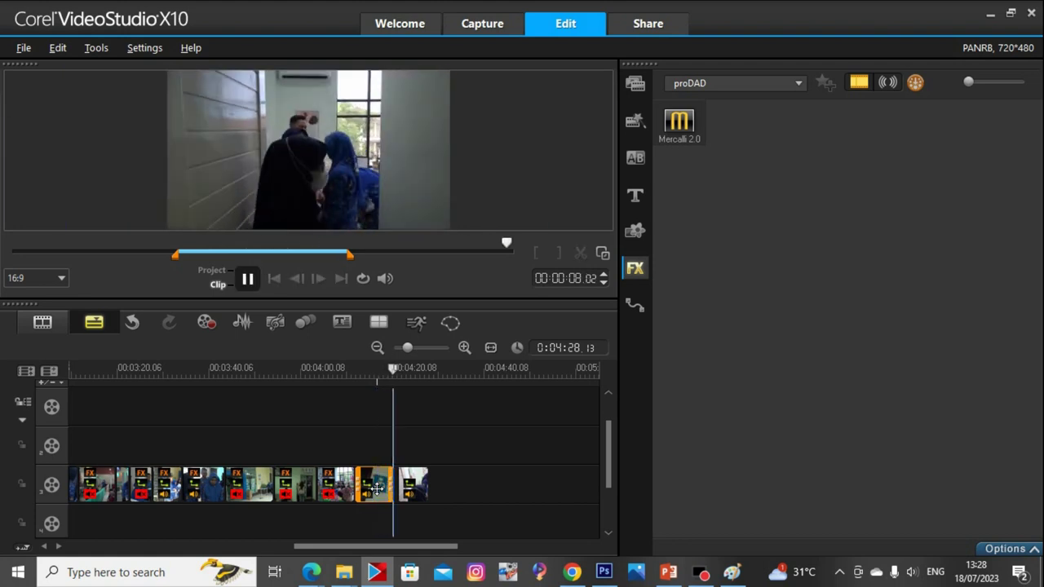
drag(397, 380, 387, 368)
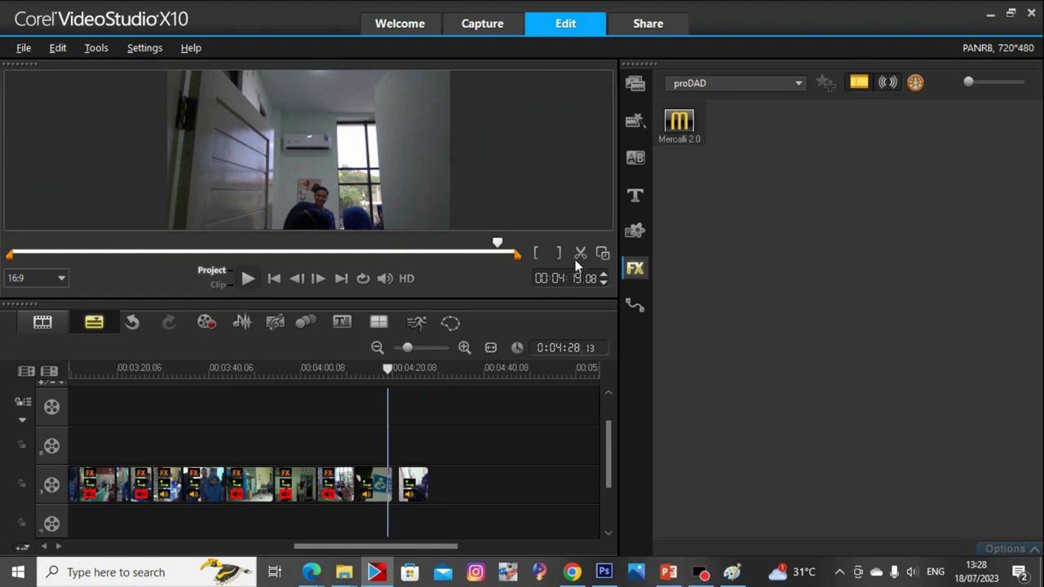
click(390, 473)
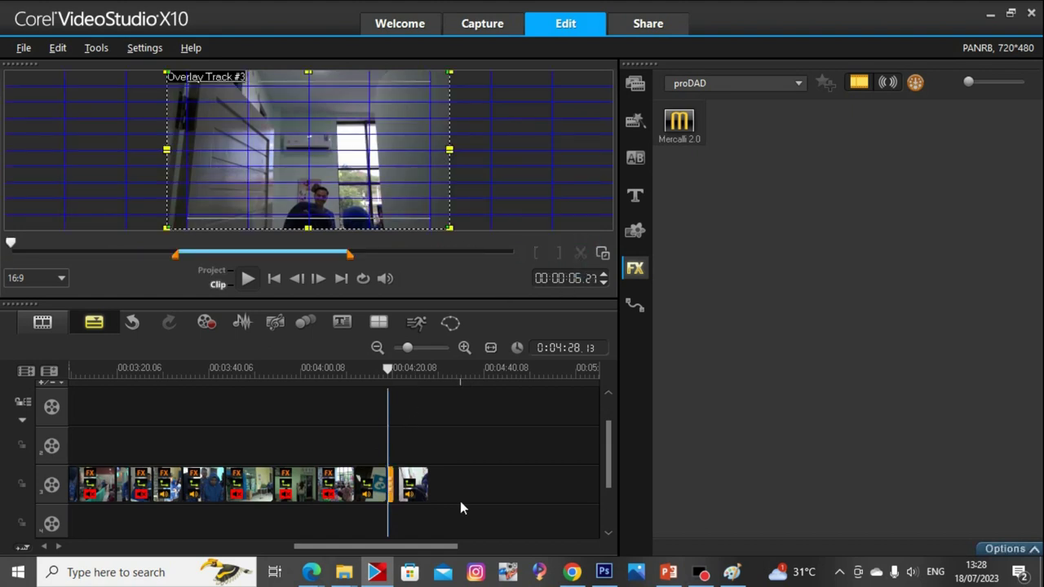
click(460, 501)
Mute clip 00154 and color-correct it with saturation 4, brightness 2, contrast 10 and gamma 24
click(378, 485)
right_click(378, 484)
click(426, 308)
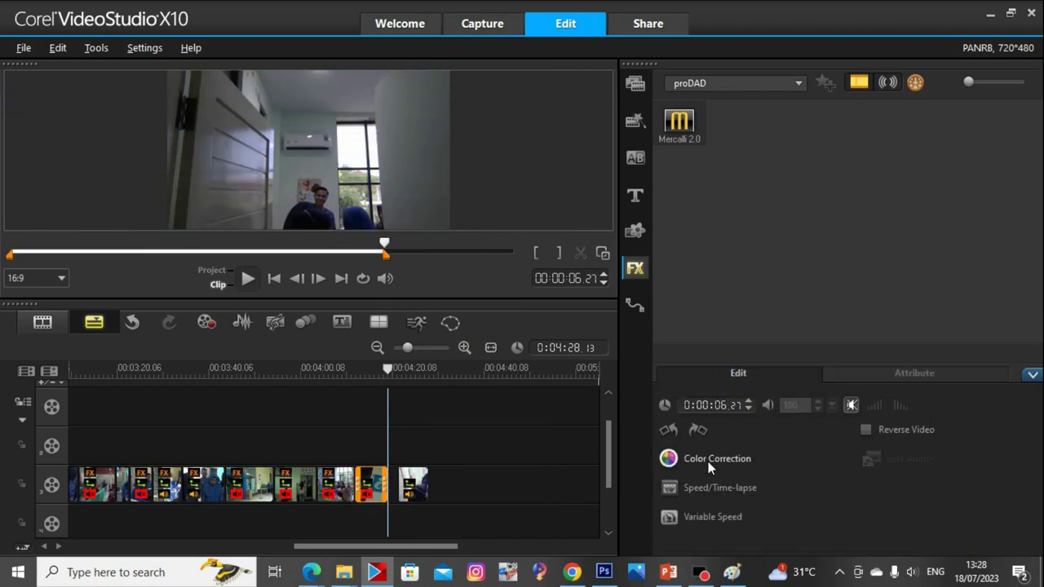
click(708, 461)
drag(958, 506, 960, 505)
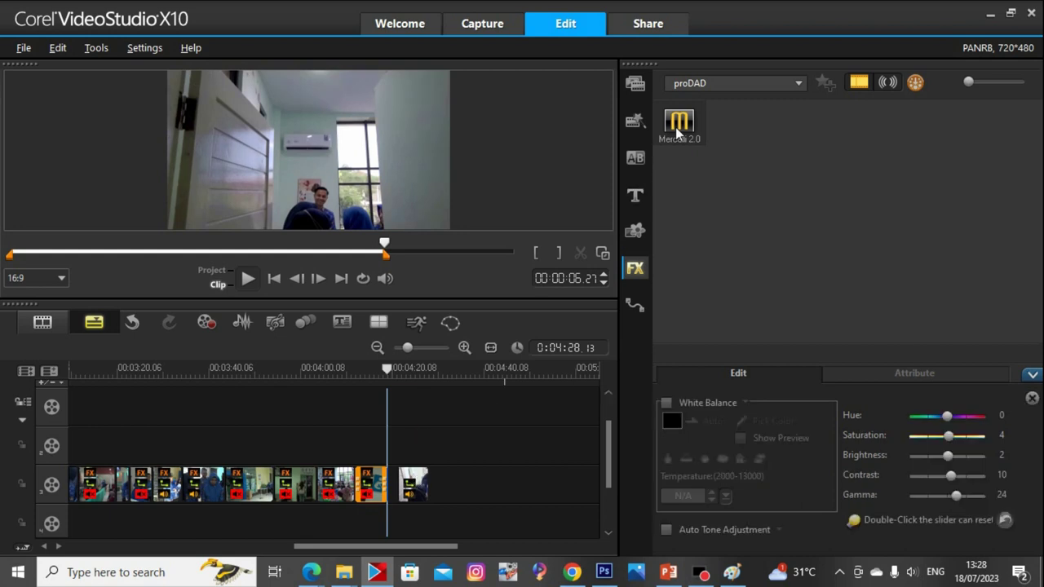
Mute clip 00153 and color-correct it with saturation 4, brightness 4, contrast 16 and gamma 12
drag(417, 489, 417, 491)
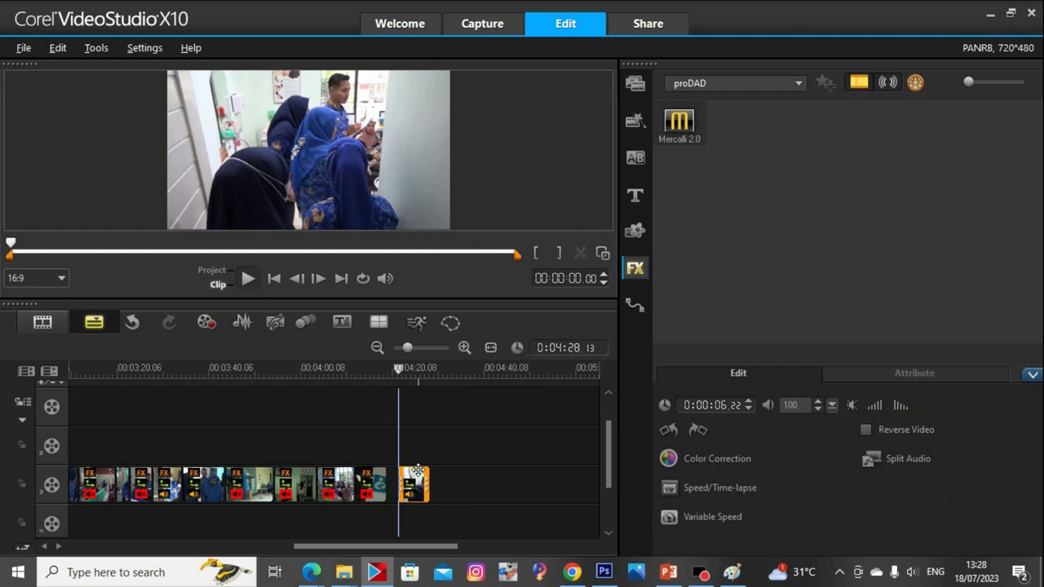
right_click(416, 487)
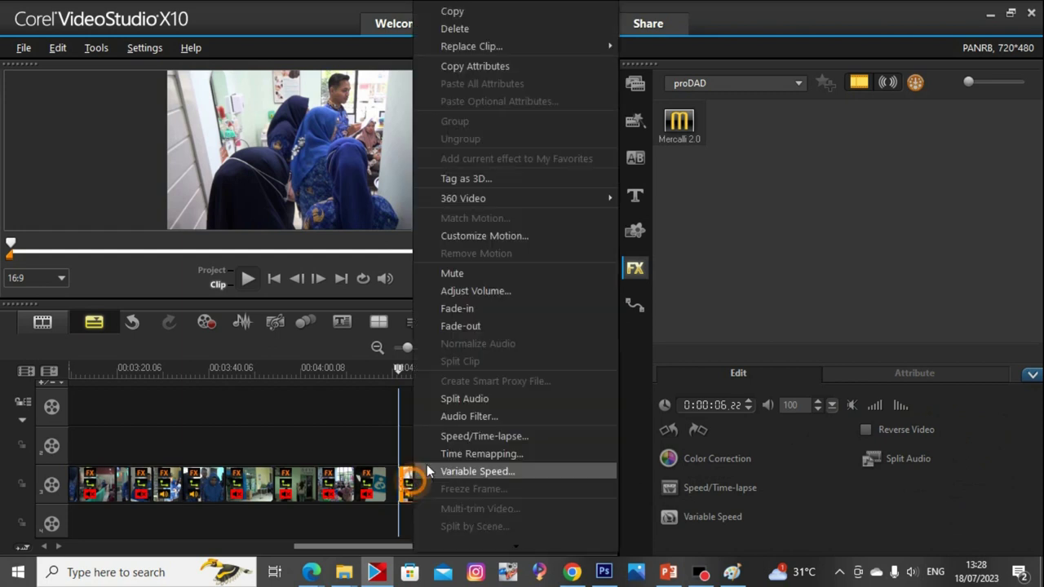
click(469, 273)
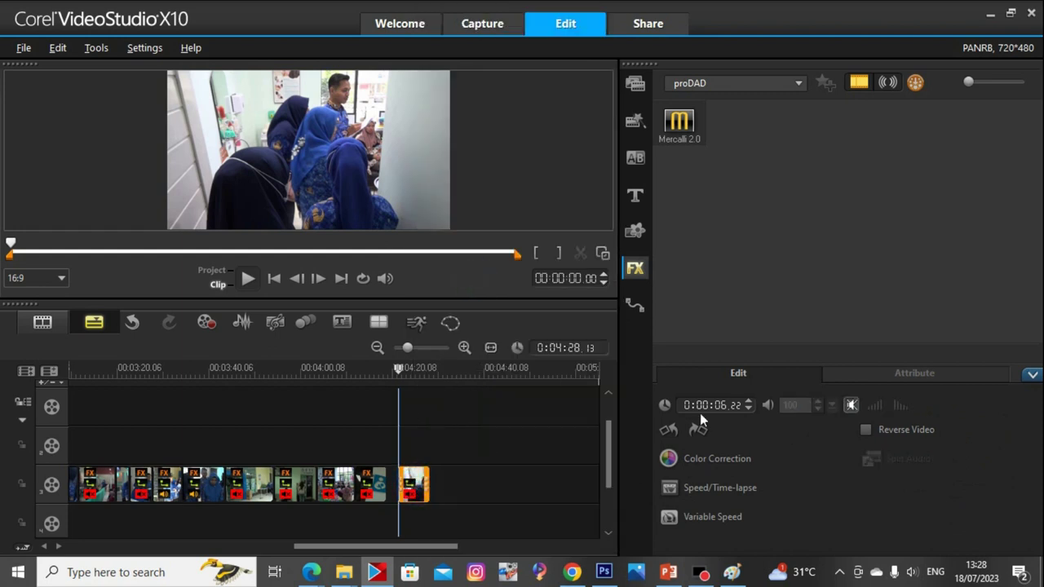
click(703, 460)
drag(946, 496, 951, 500)
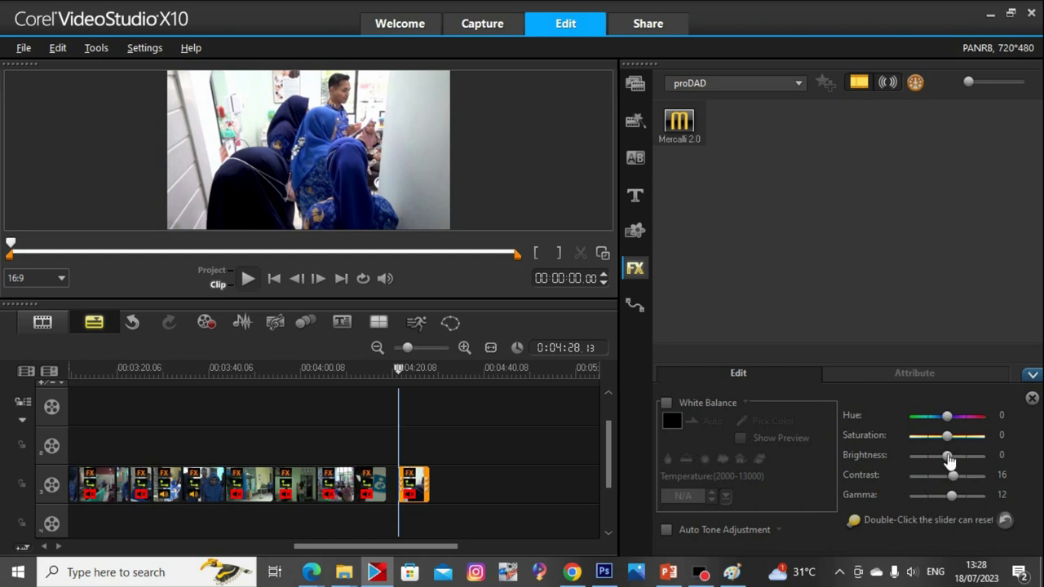
drag(951, 463, 949, 462)
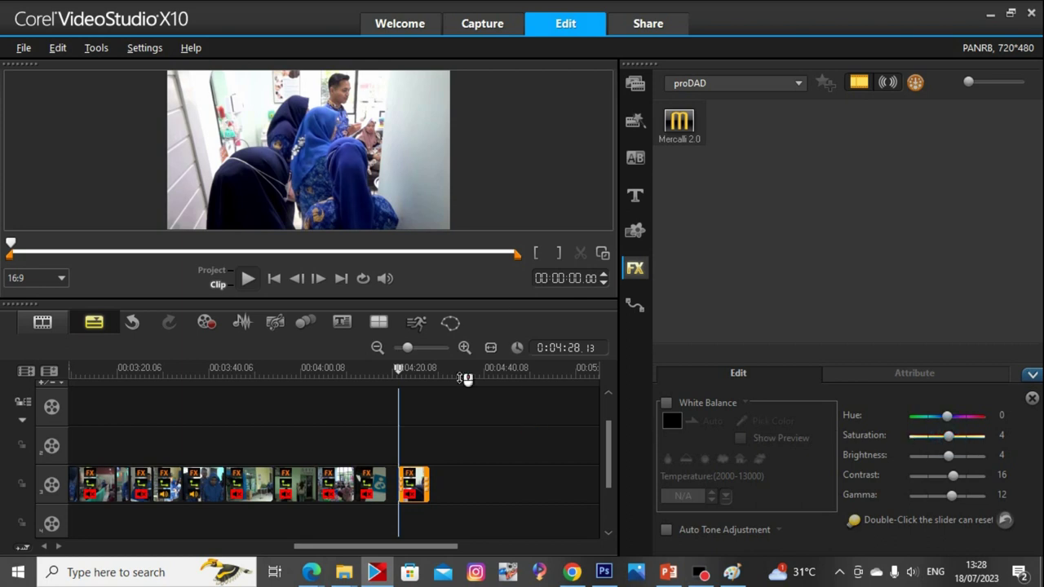
Move clip 00153 directly against the preceding clip, play it, split it at project time 00:04:24.11 and delete the end piece
click(410, 489)
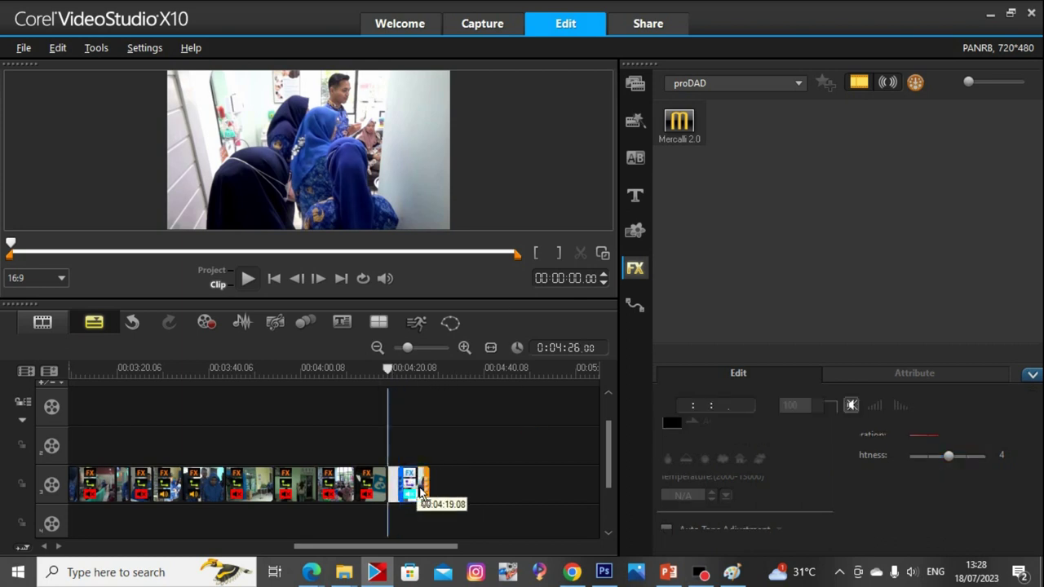
key(space)
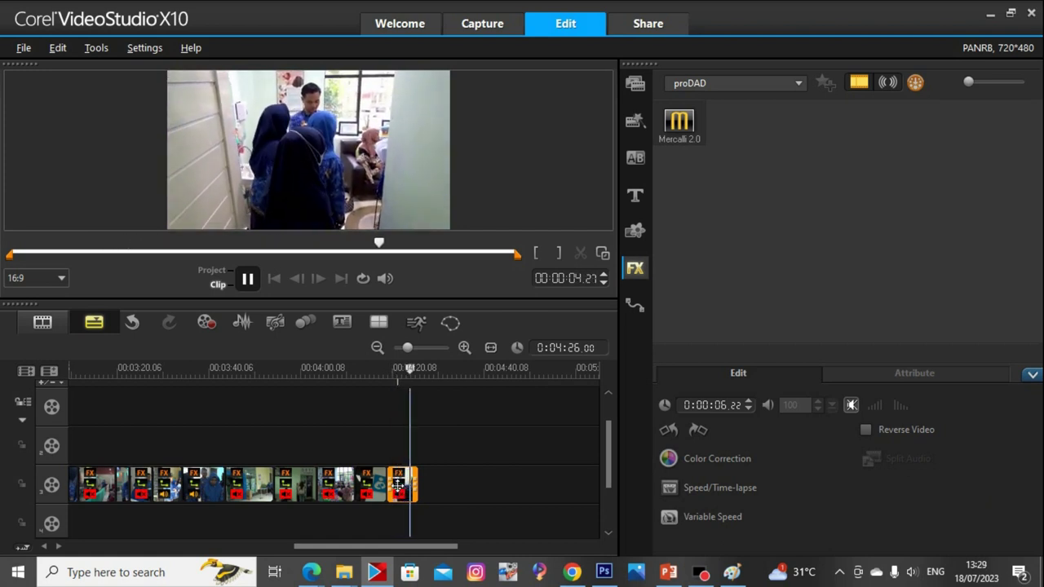
click(580, 254)
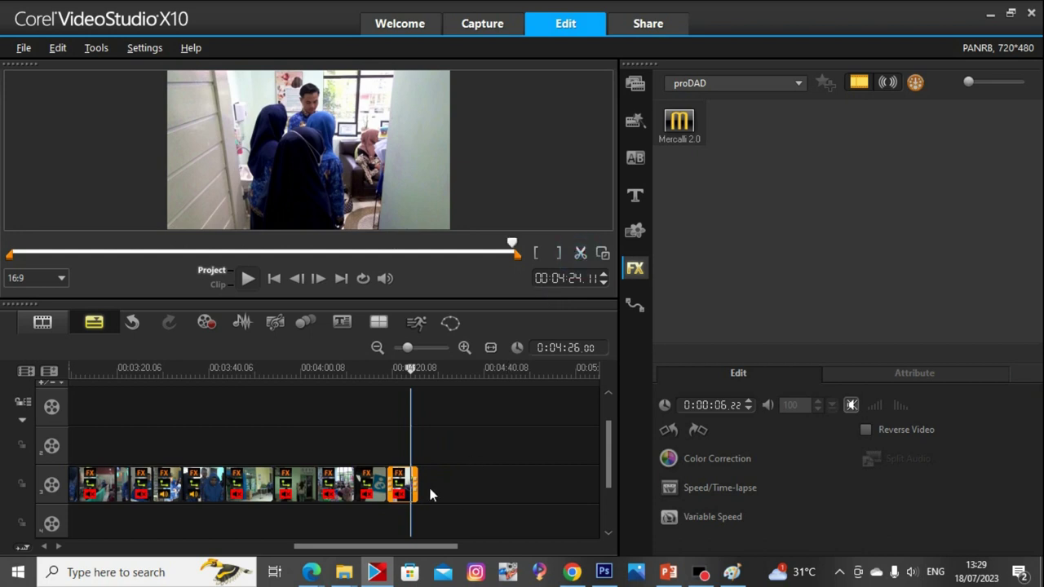
click(430, 494)
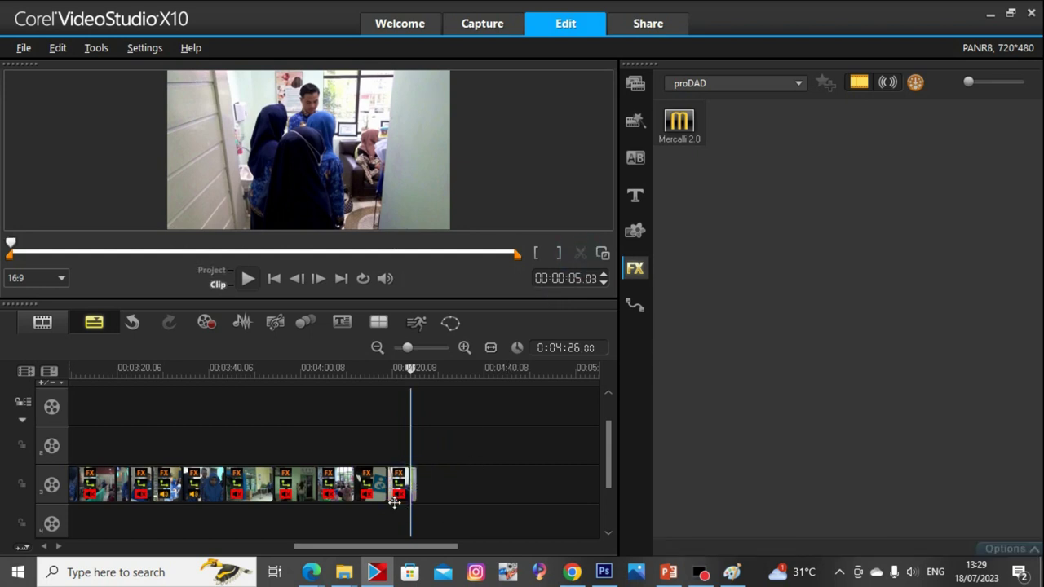
click(375, 485)
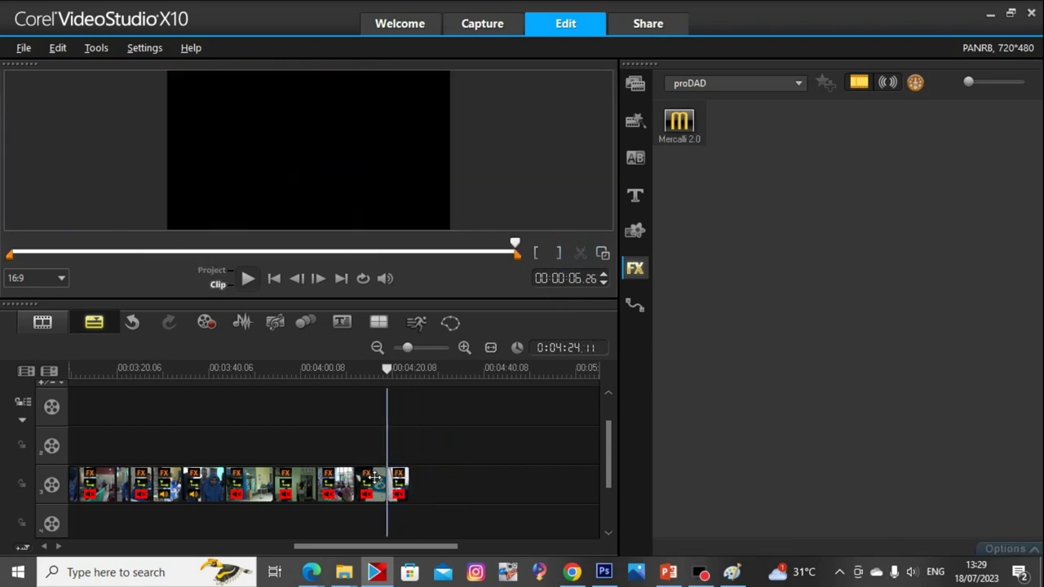
Play clip 00154, apply the Mercalli 2.0 filter to it and run the stabilization analysis with the settings as offered
click(374, 482)
key(space)
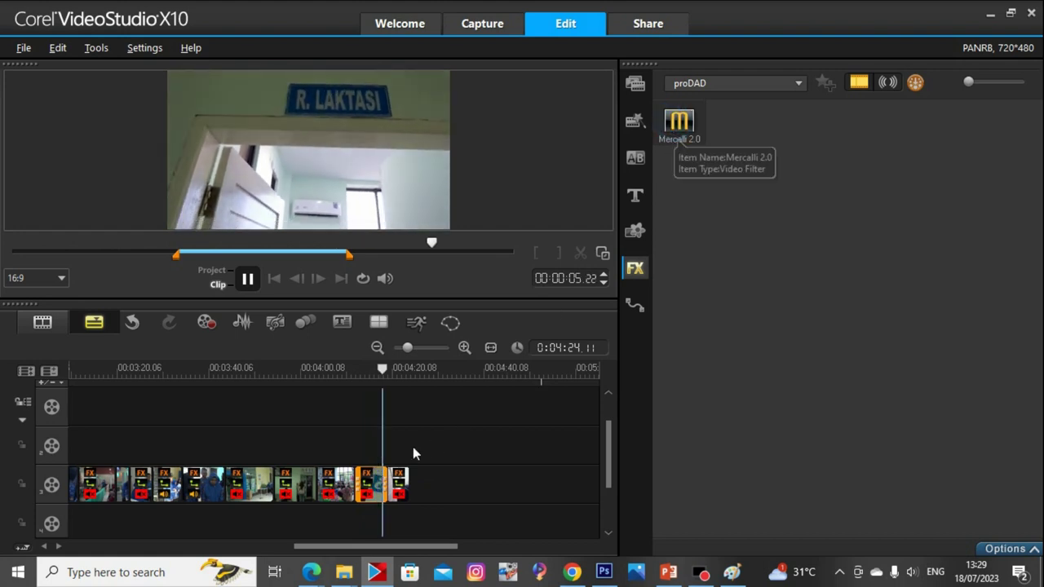
drag(413, 447, 377, 493)
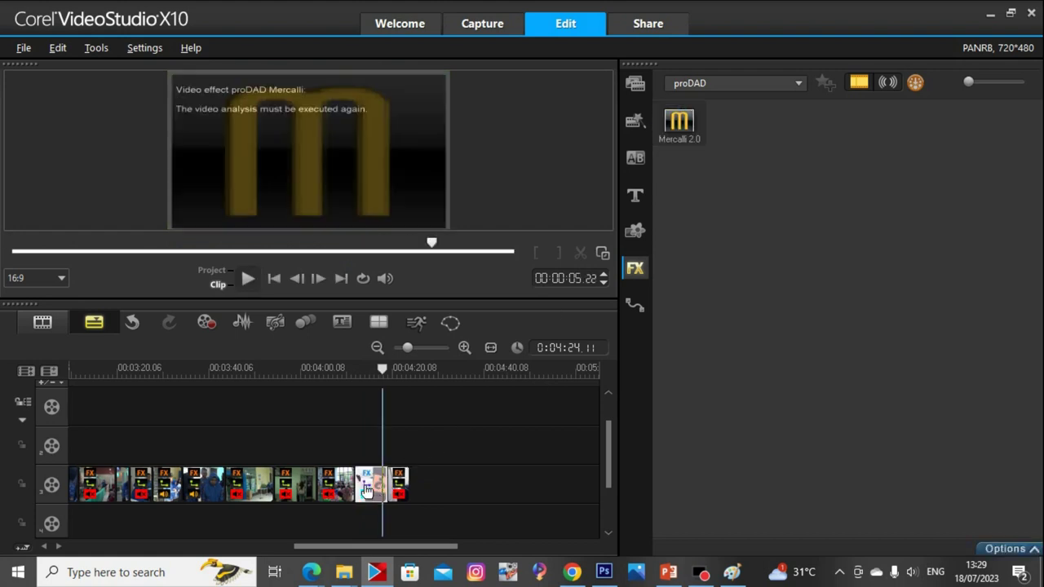
double_click(366, 490)
click(797, 534)
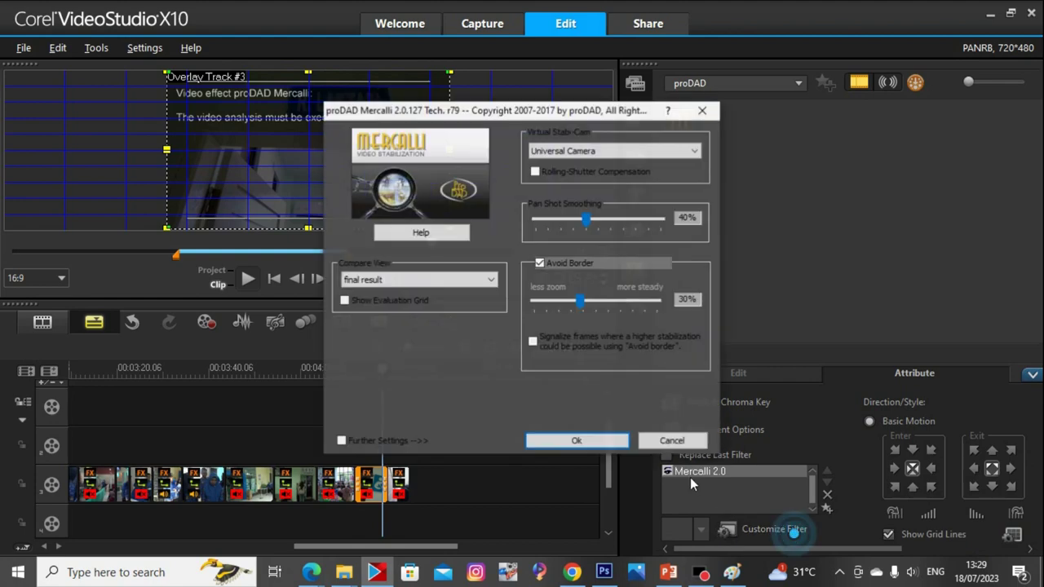
click(590, 439)
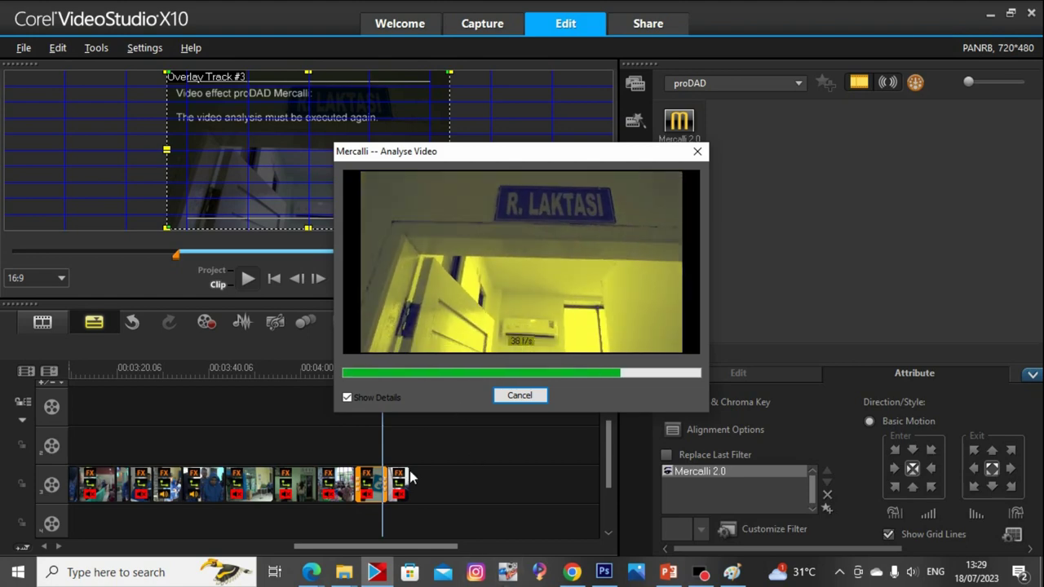
click(389, 491)
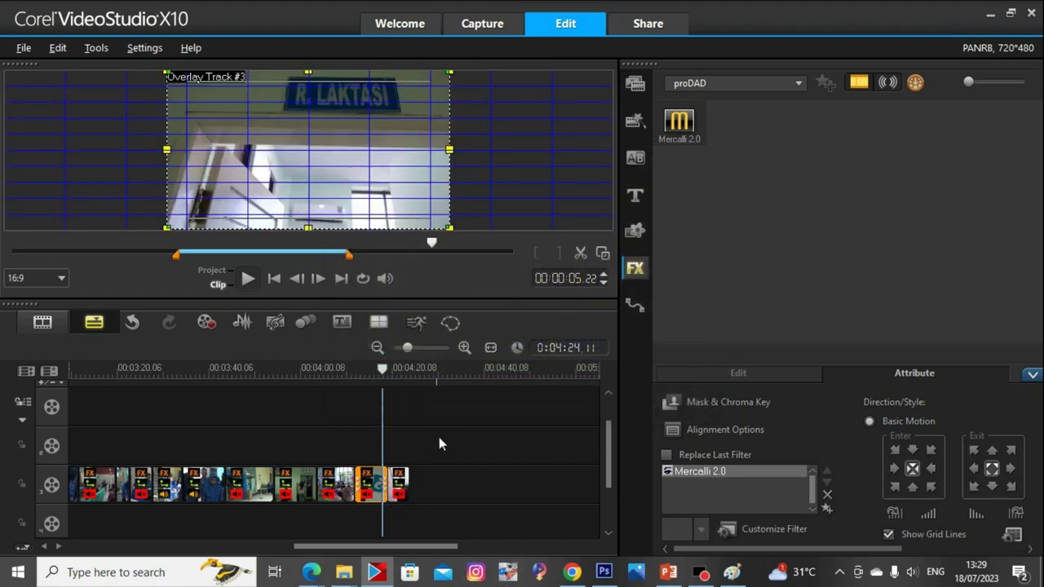
Stabilize clip 00153 with the Mercalli 2.0 filter and run its video analysis
drag(685, 122, 403, 488)
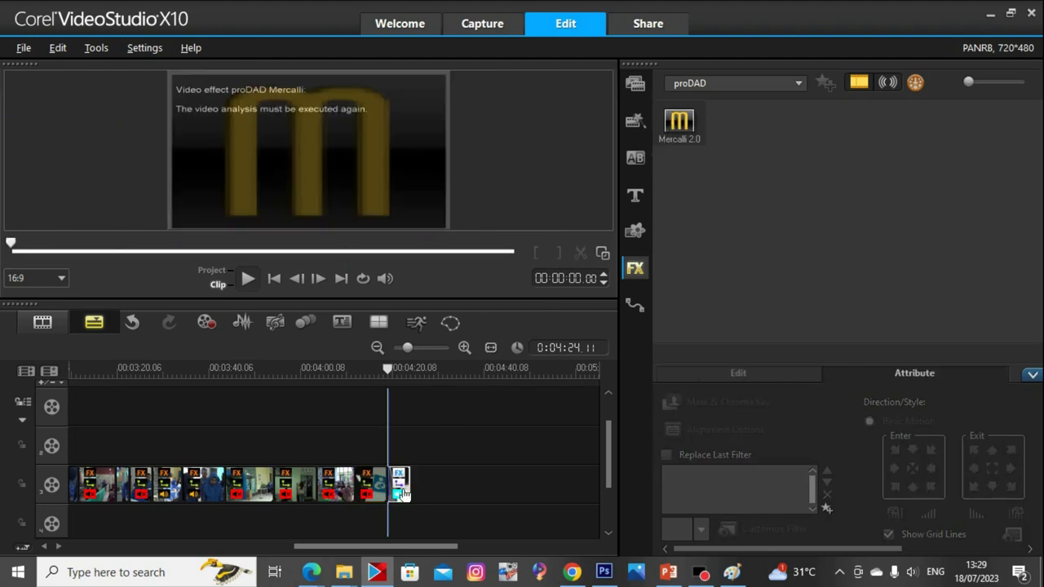
click(400, 483)
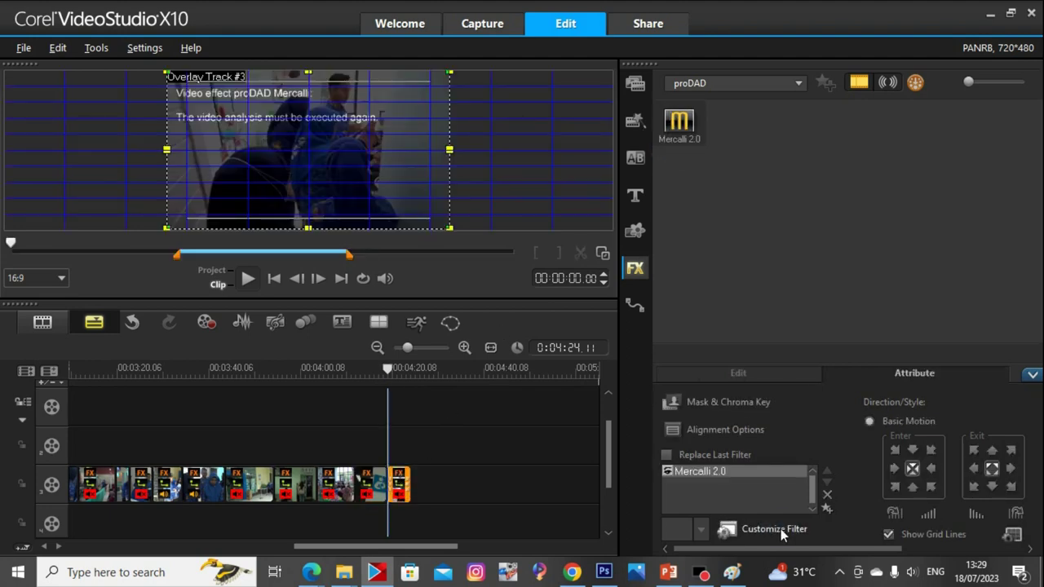
click(781, 528)
click(542, 438)
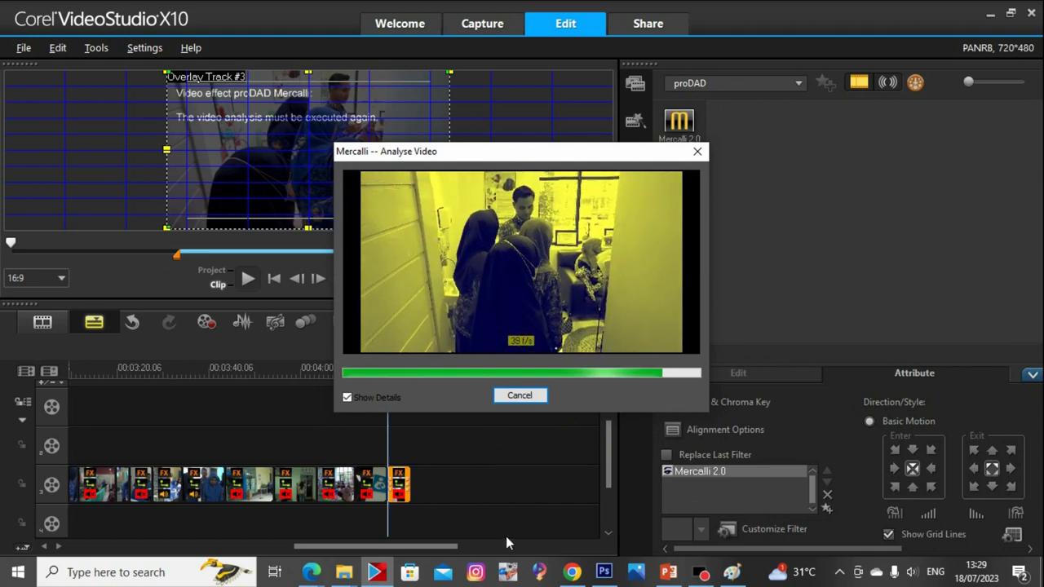
Switch to the PANRB folder in File Explorer and preview raw clips 00155 through 00159, going back to 00157 for a second look
click(377, 574)
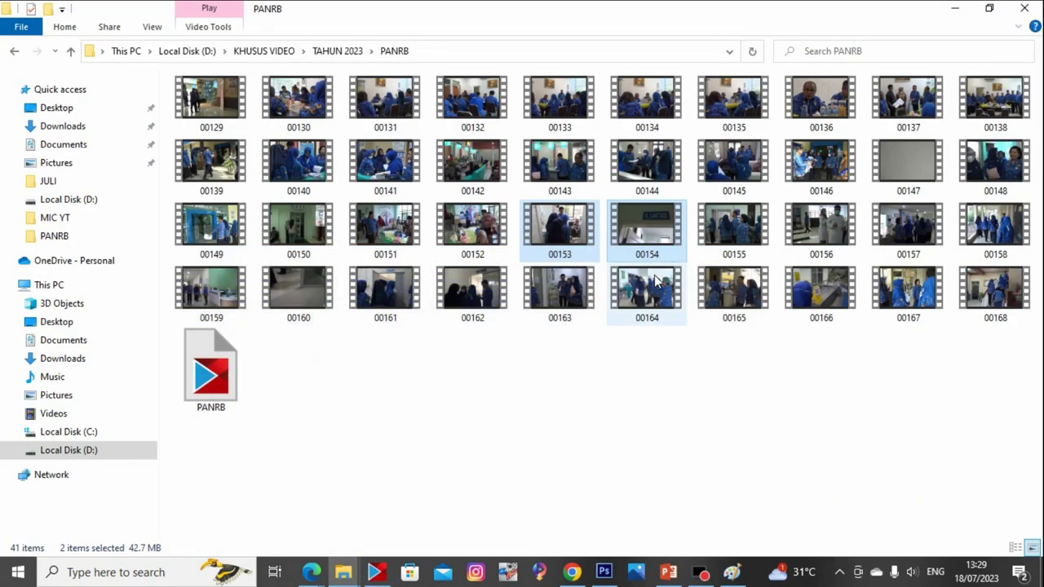
double_click(733, 226)
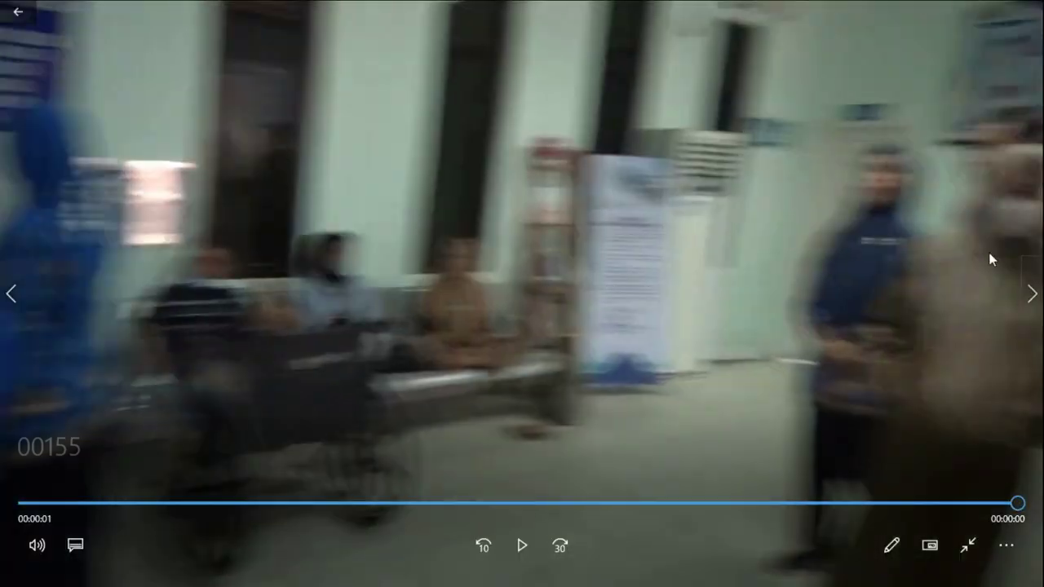
click(1031, 293)
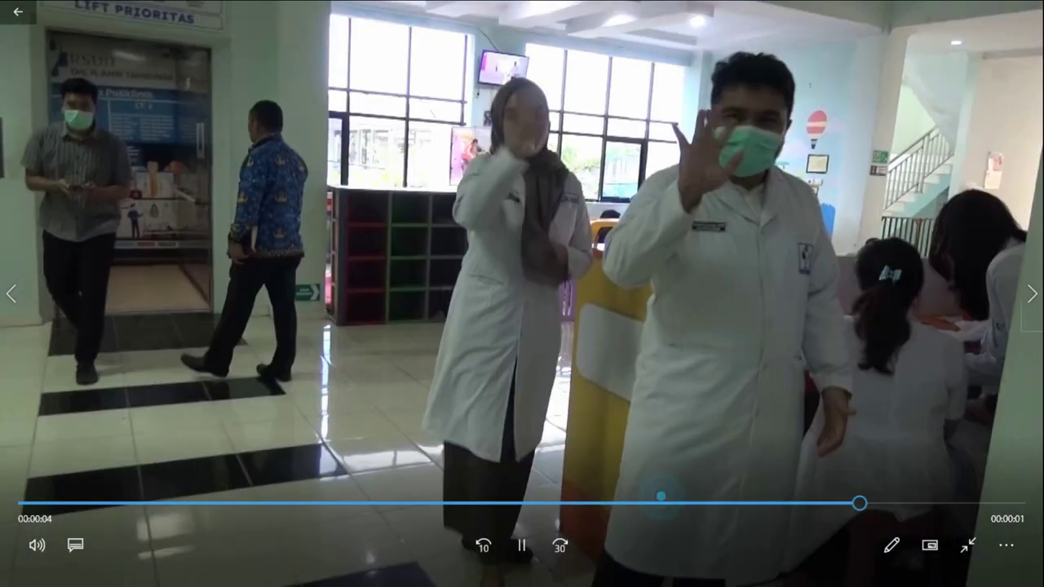
click(1028, 295)
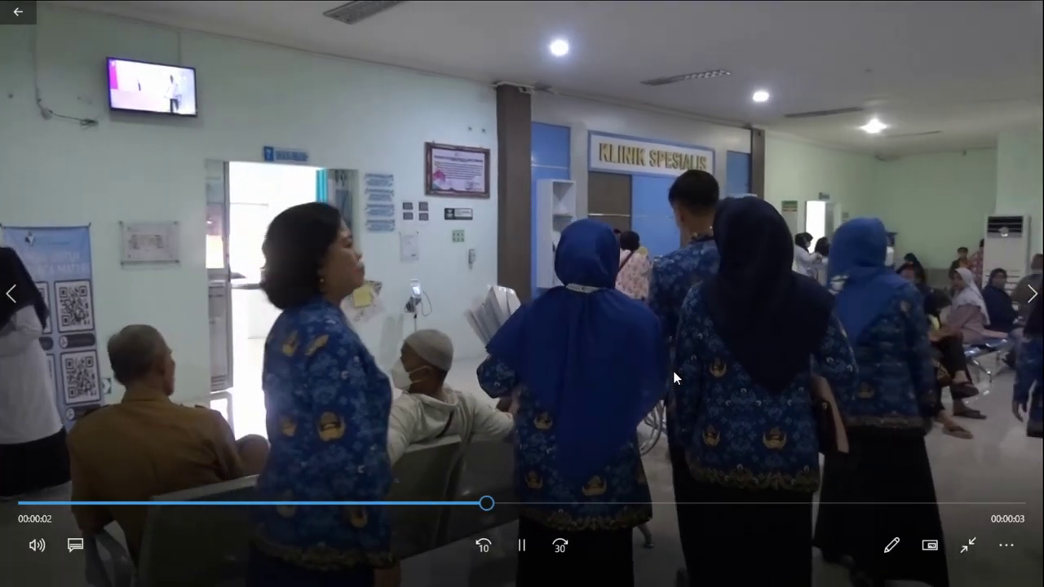
key(Right)
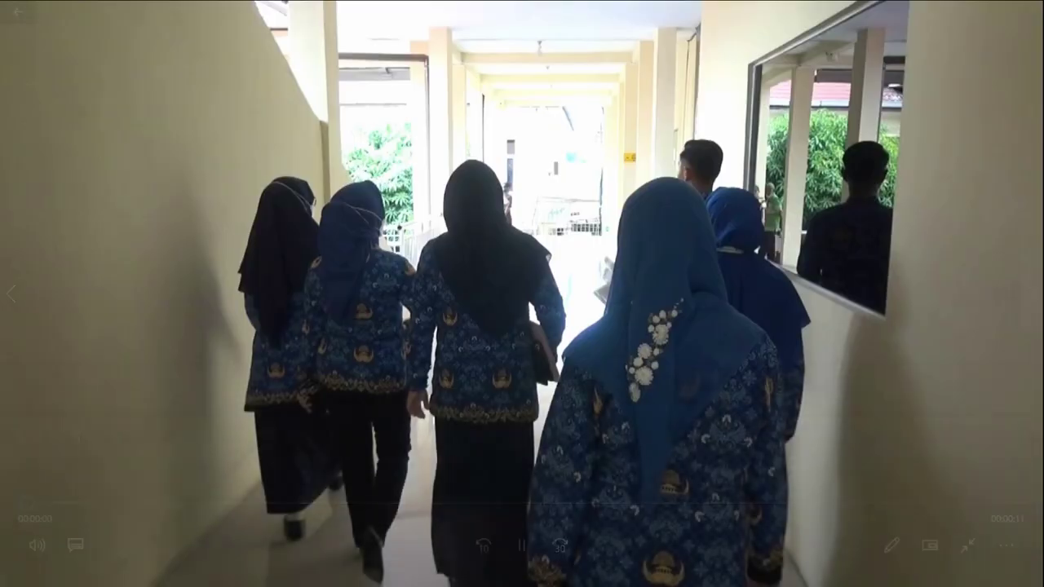
key(Right)
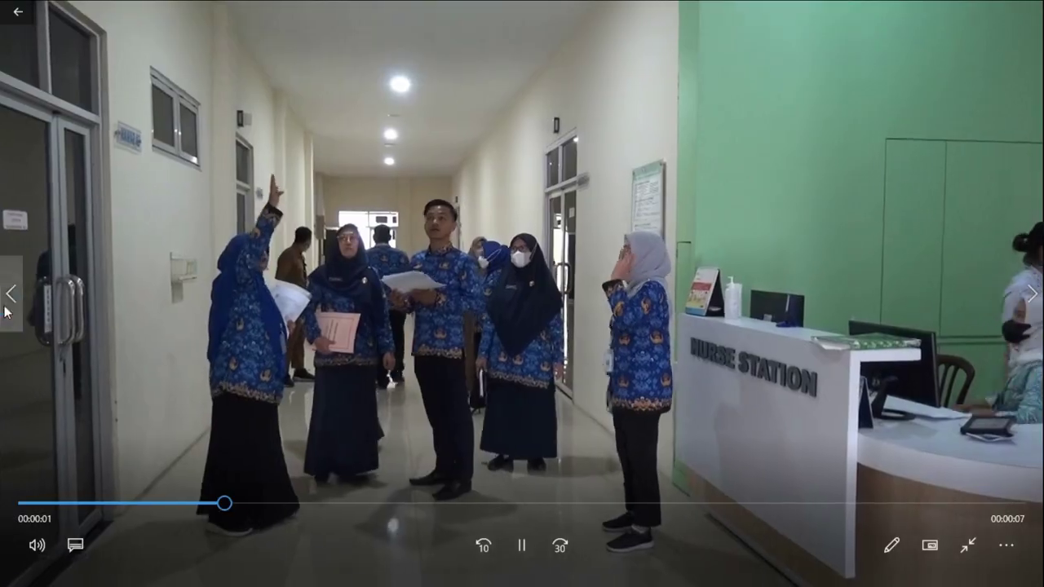
click(10, 295)
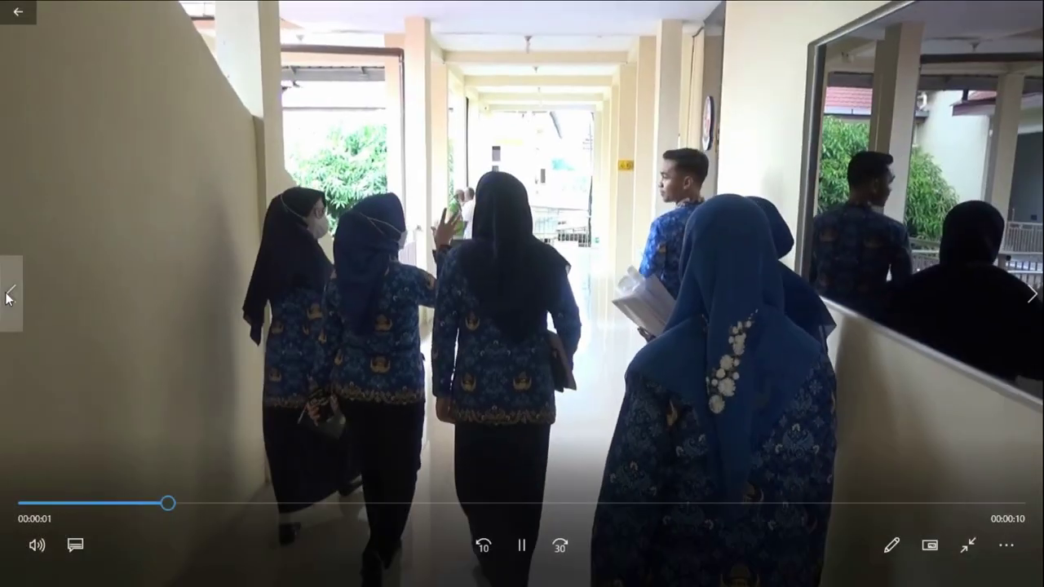
click(10, 295)
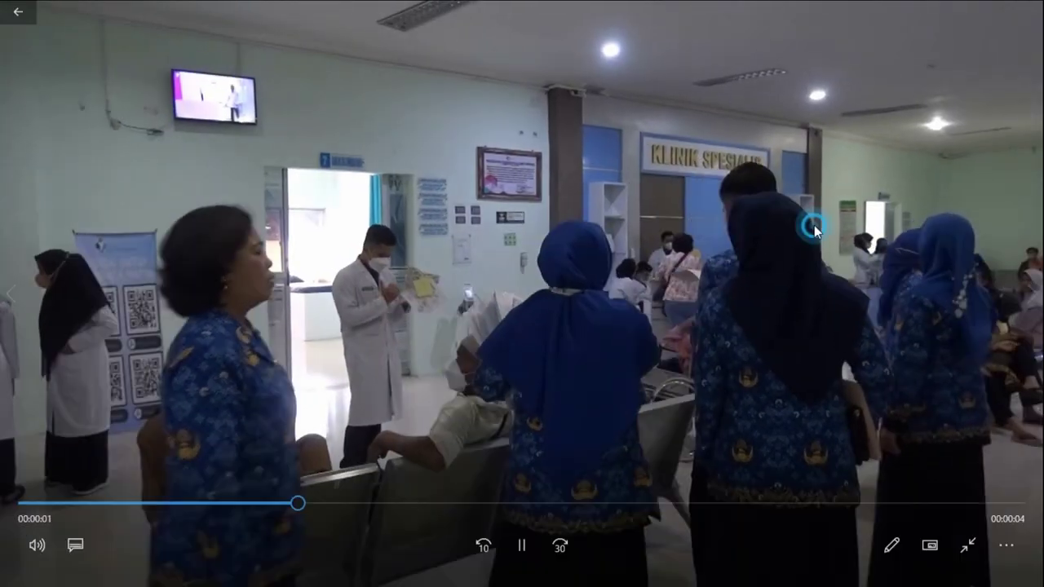
key(Escape)
key(alt+F4)
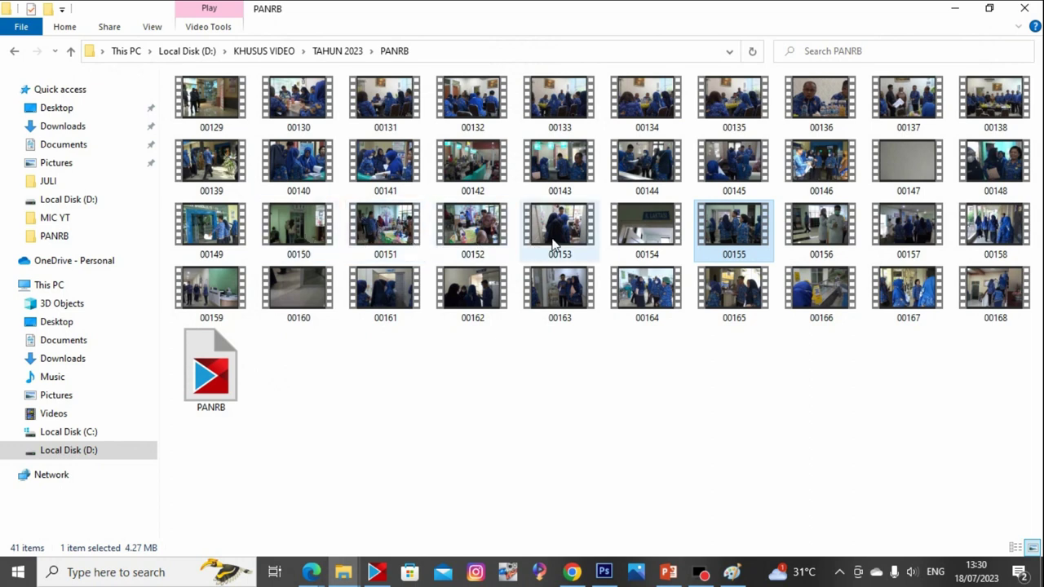
Add clip 00157 from the PANRB folder right after clip 00153 on the overlay track in VideoStudio and fit it to the full frame
drag(738, 236, 919, 390)
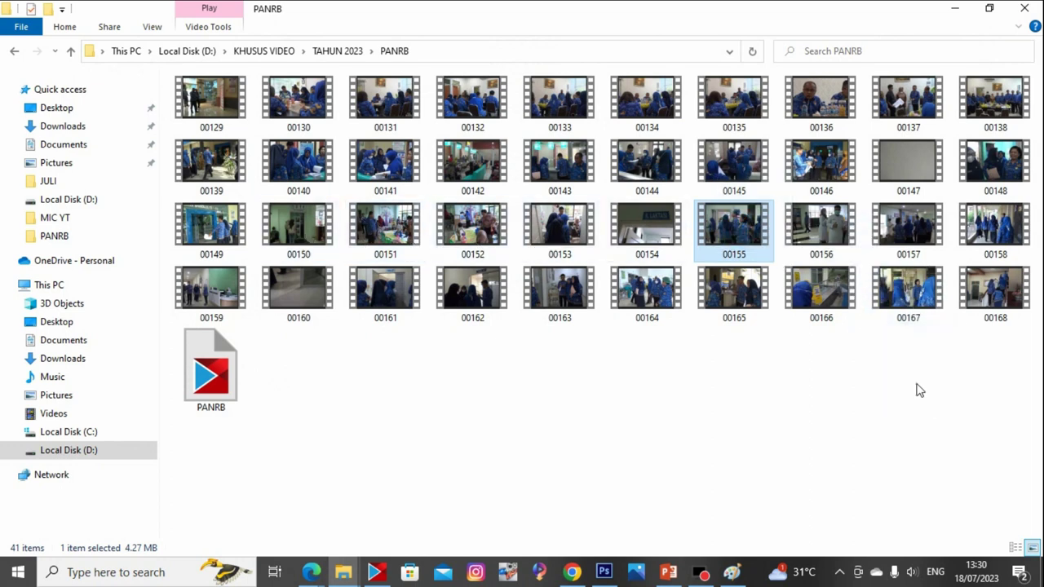
drag(911, 228, 363, 457)
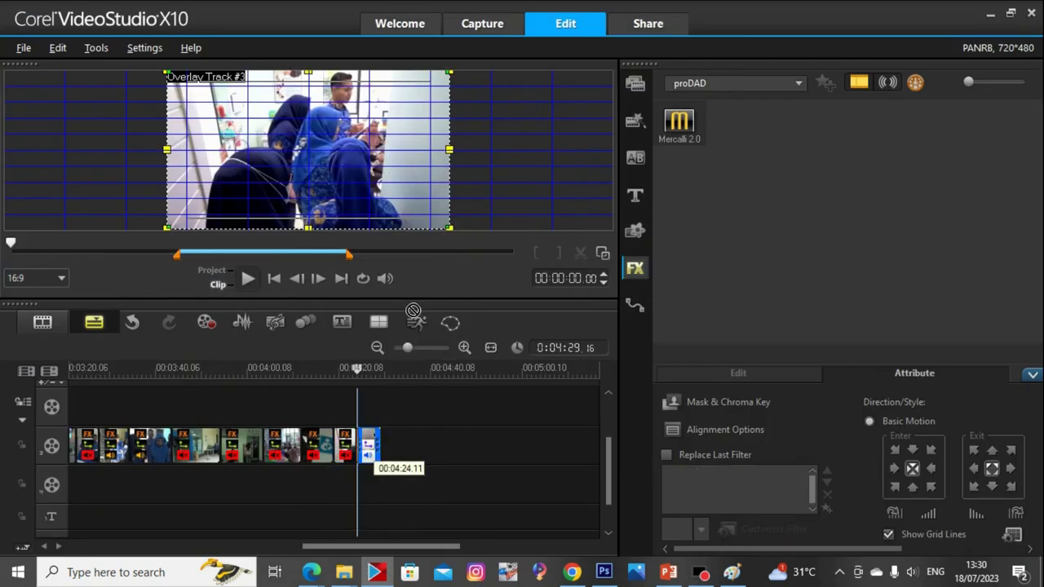
drag(414, 310, 333, 170)
right_click(339, 163)
click(457, 310)
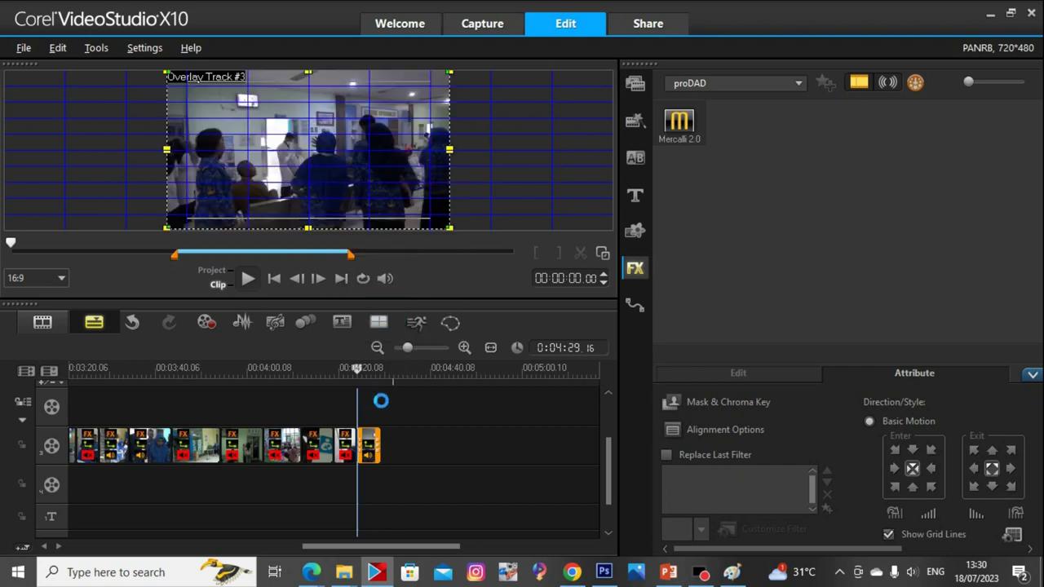
Mute clip 00157 and color-correct it with saturation 2, brightness 8, contrast 14 and gamma 34, playing it to check the look
right_click(371, 444)
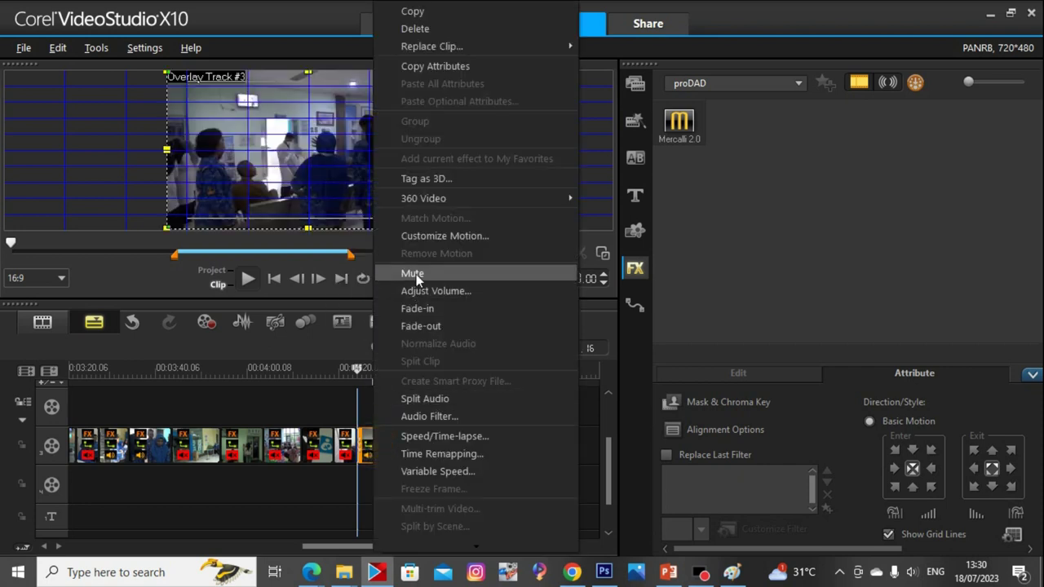
click(415, 274)
click(738, 373)
click(722, 459)
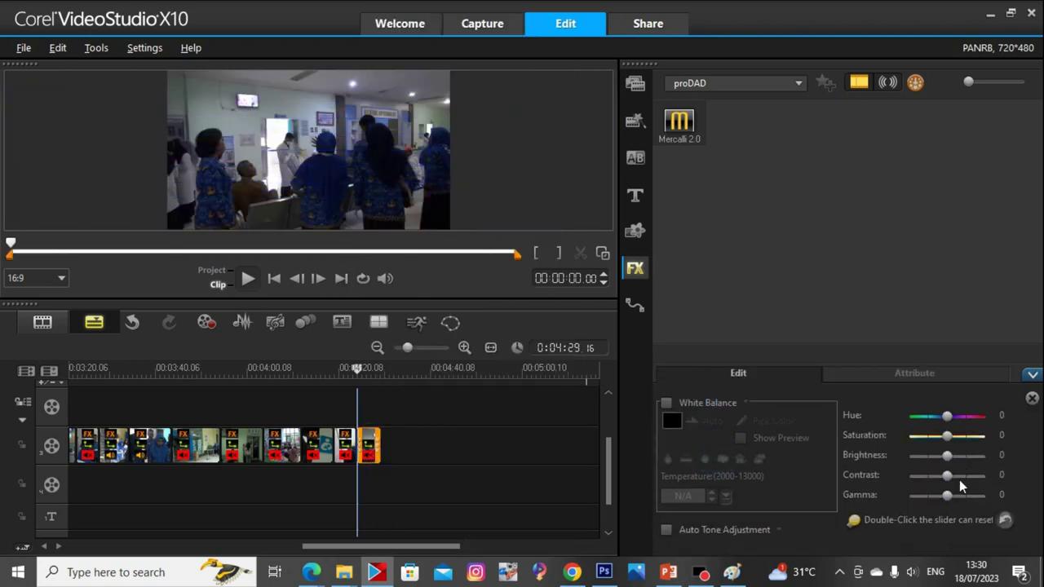
drag(963, 500, 962, 503)
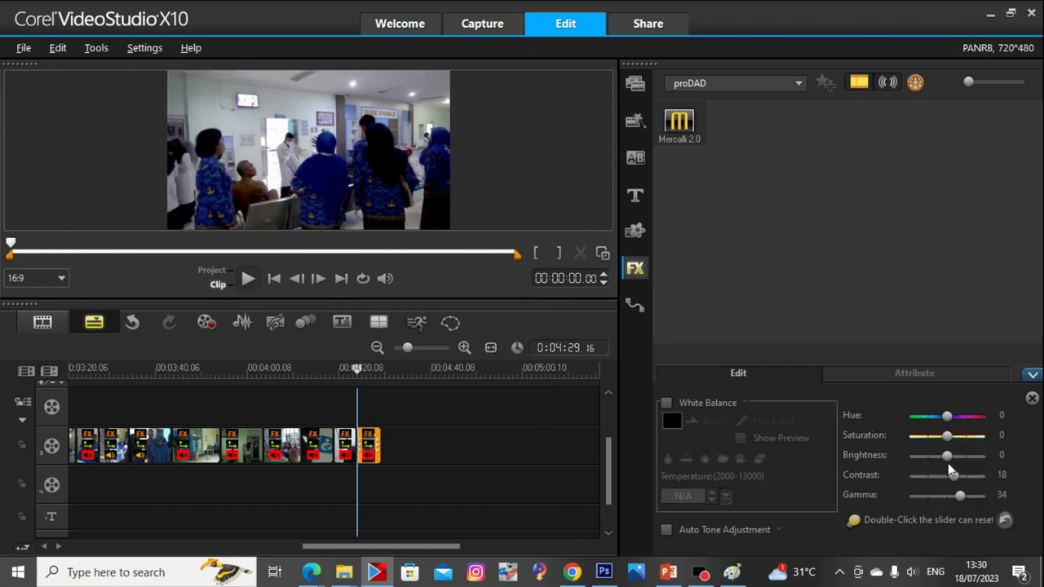
drag(954, 461, 951, 458)
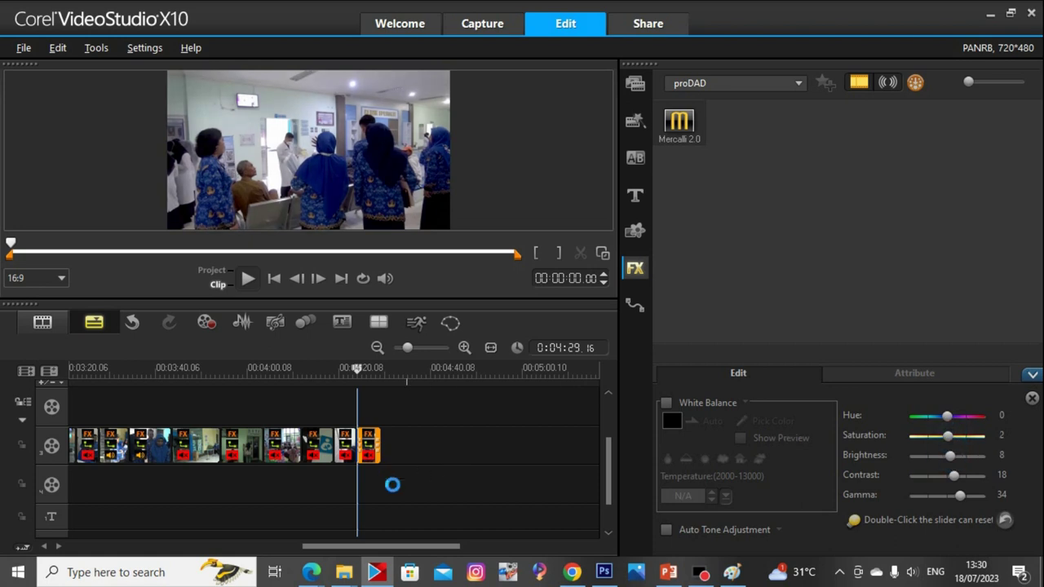
key(space)
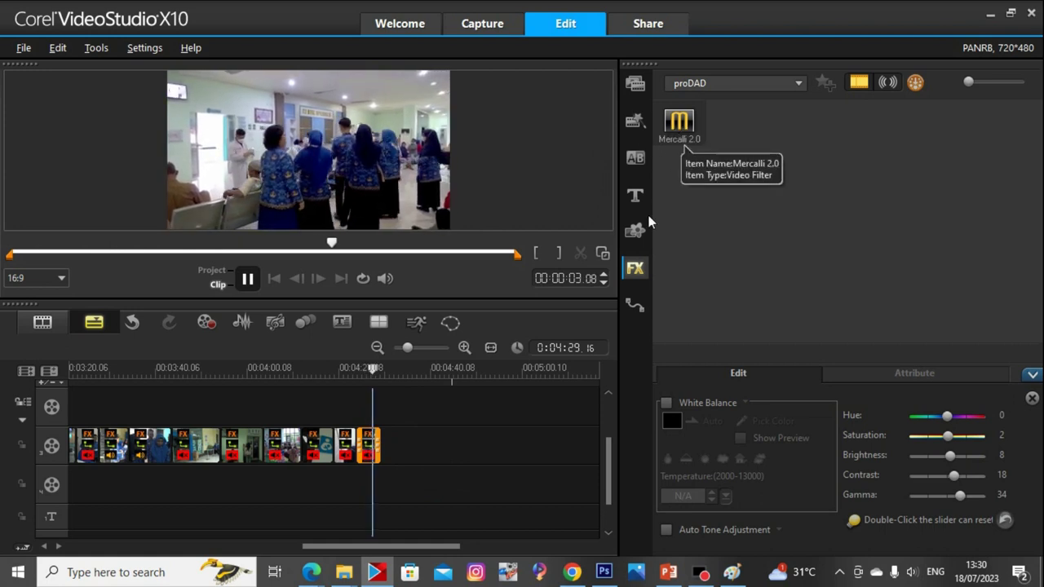
key(space)
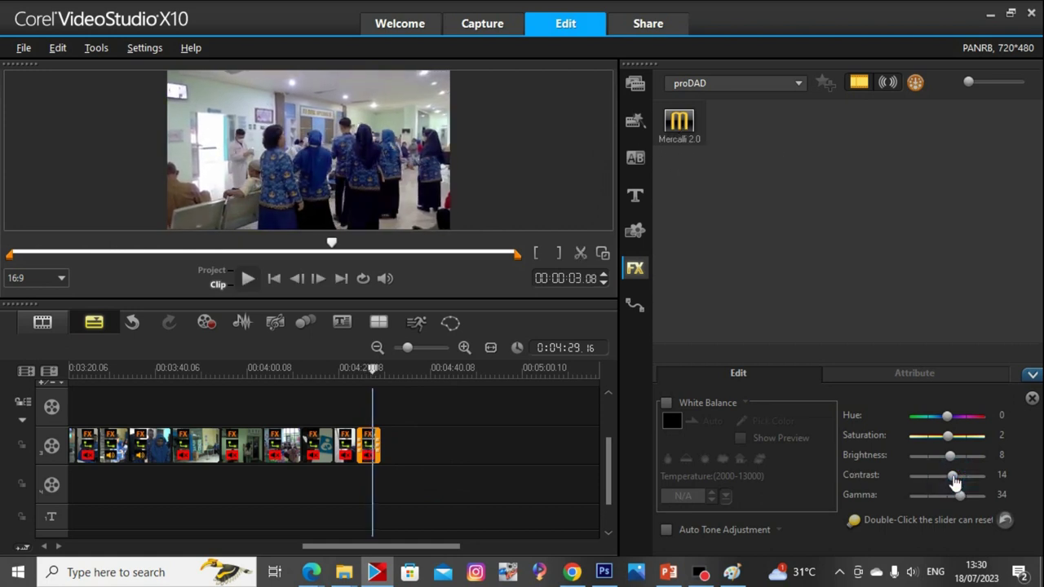
Apply the Mercalli 2.0 filter to clip 00157 and start its video analysis
drag(684, 130, 365, 489)
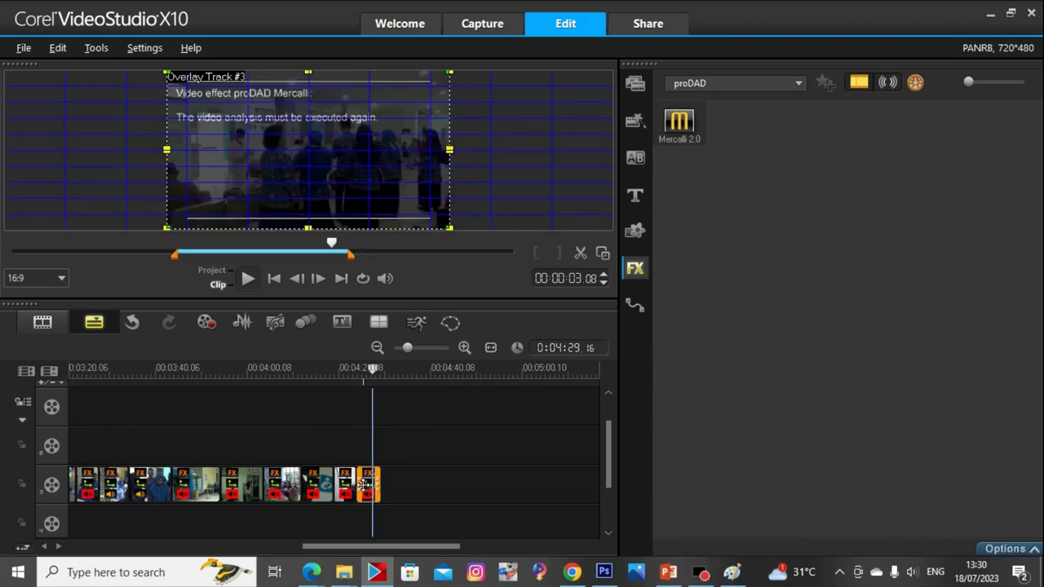
click(775, 528)
click(601, 442)
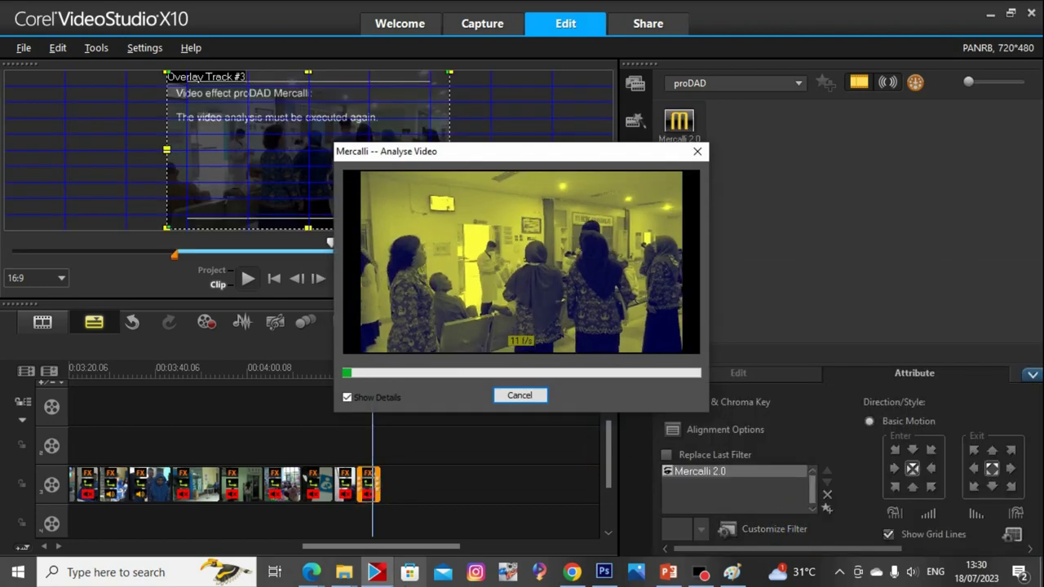
Switch to the PANRB folder in File Explorer and preview raw clip 00158, skipping ahead and replaying its earlier part
mouse_move(343, 572)
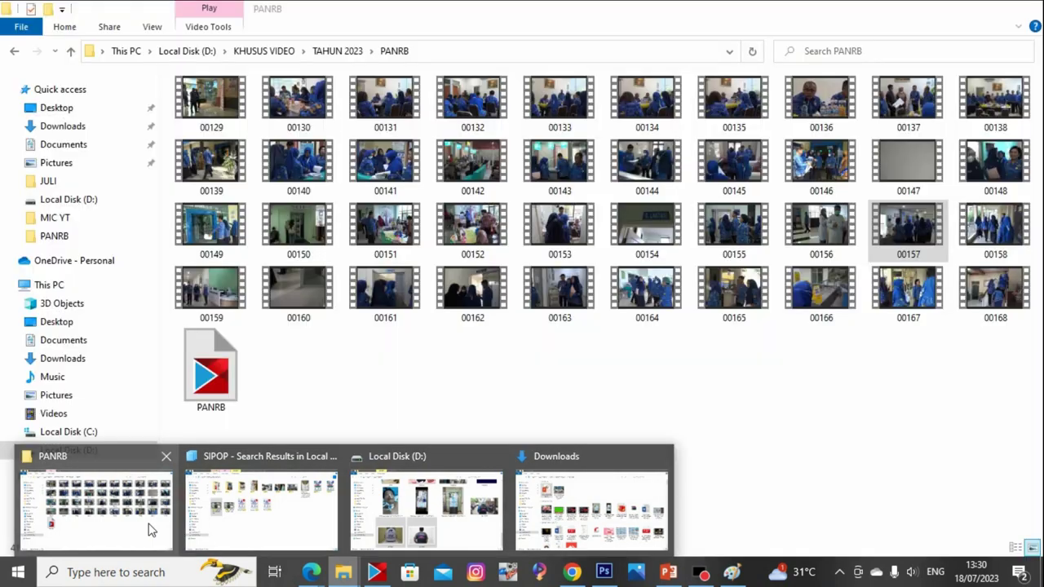
click(140, 525)
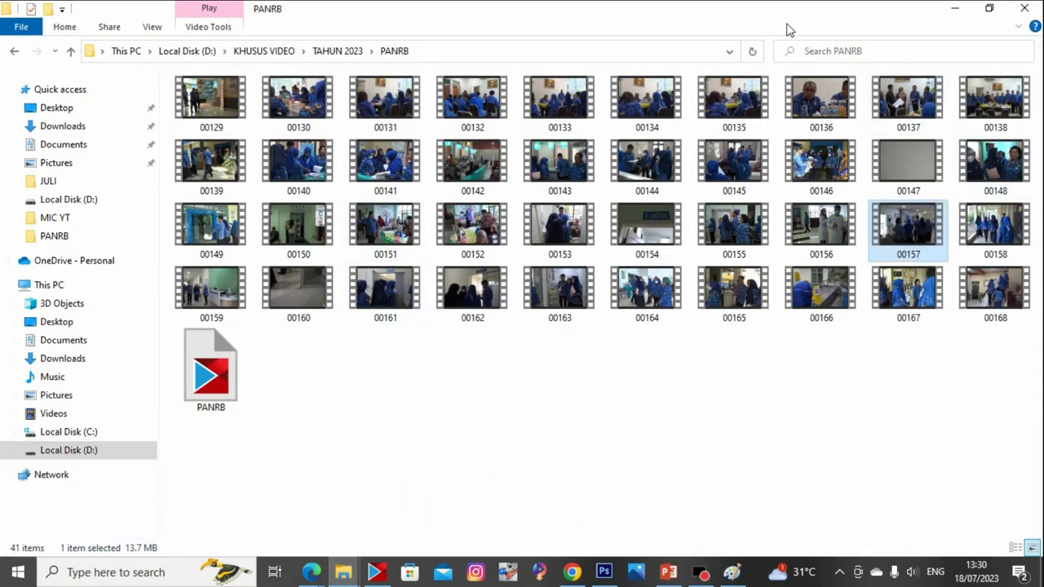
double_click(1002, 222)
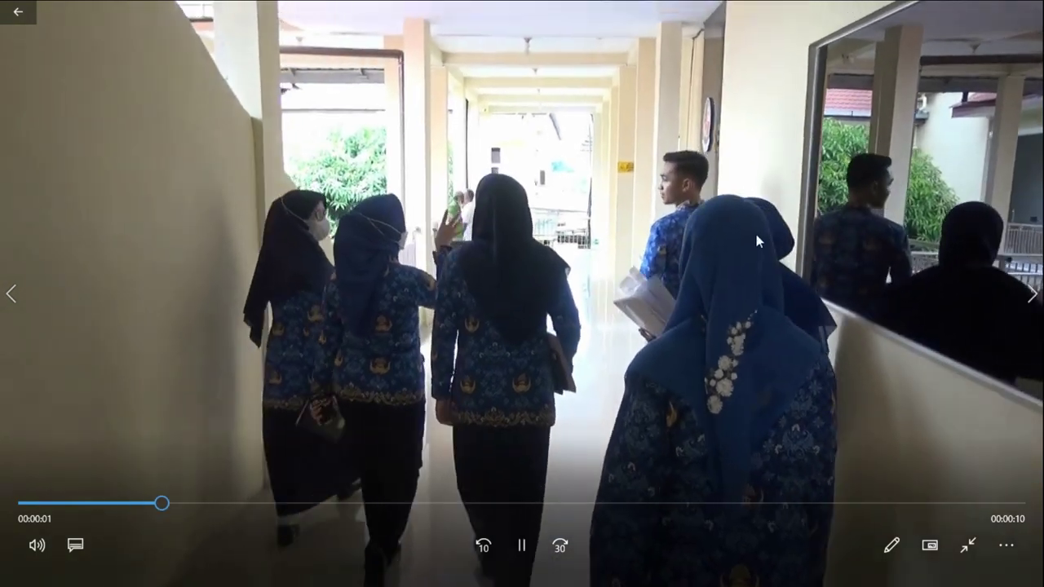
double_click(757, 233)
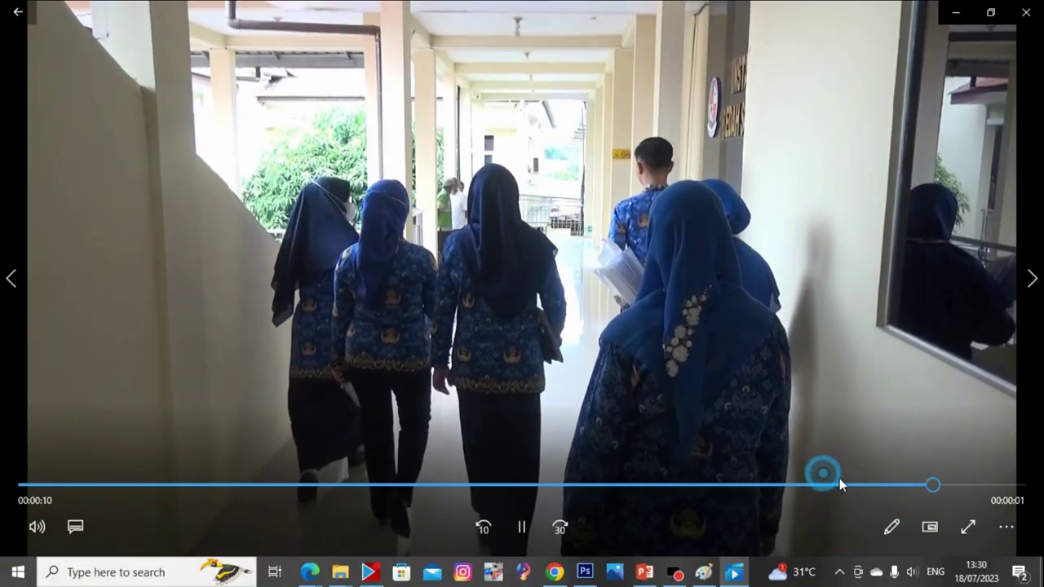
click(842, 483)
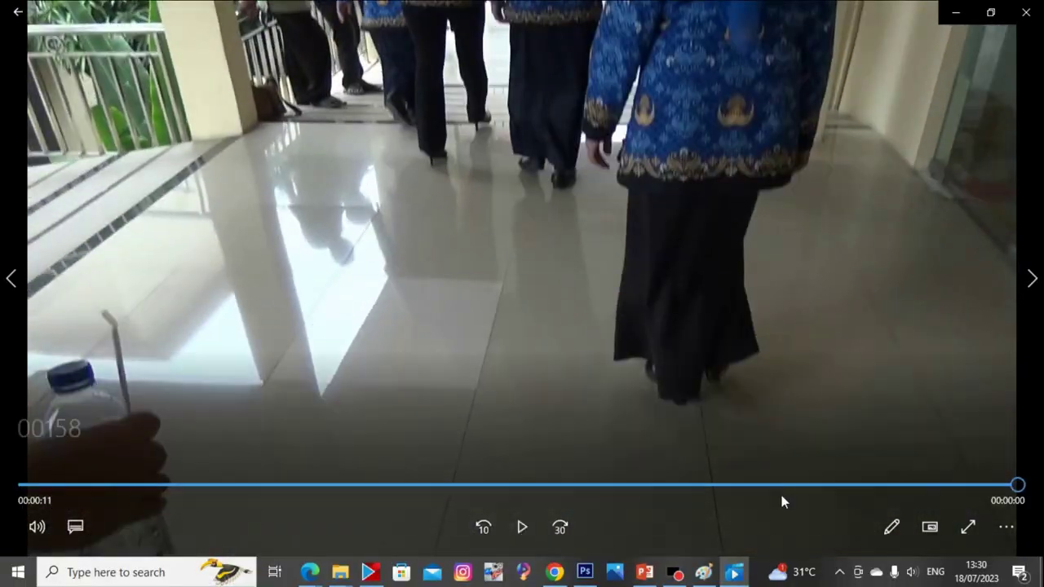
click(777, 485)
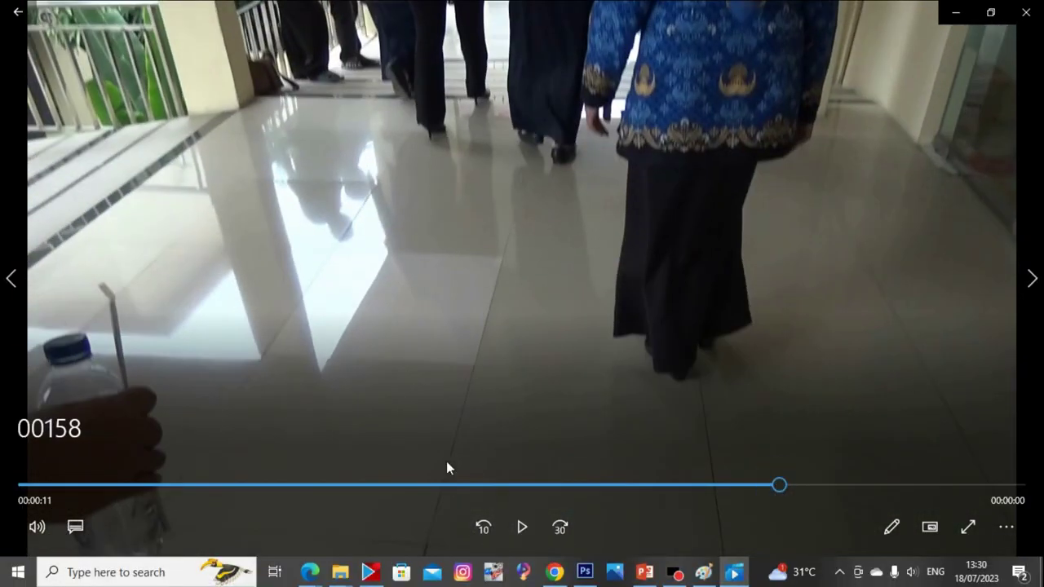
click(482, 527)
click(522, 527)
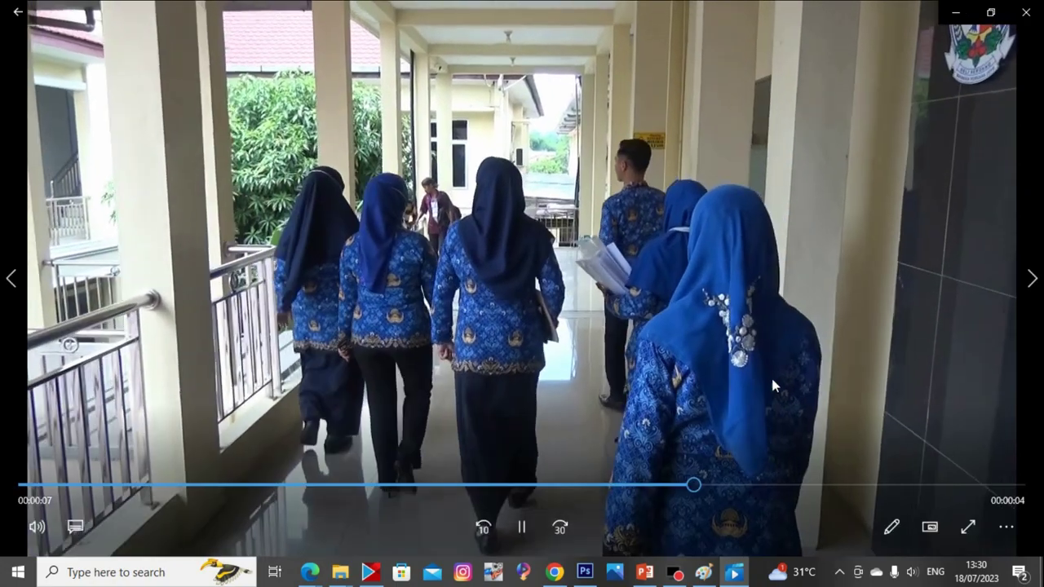
click(1026, 12)
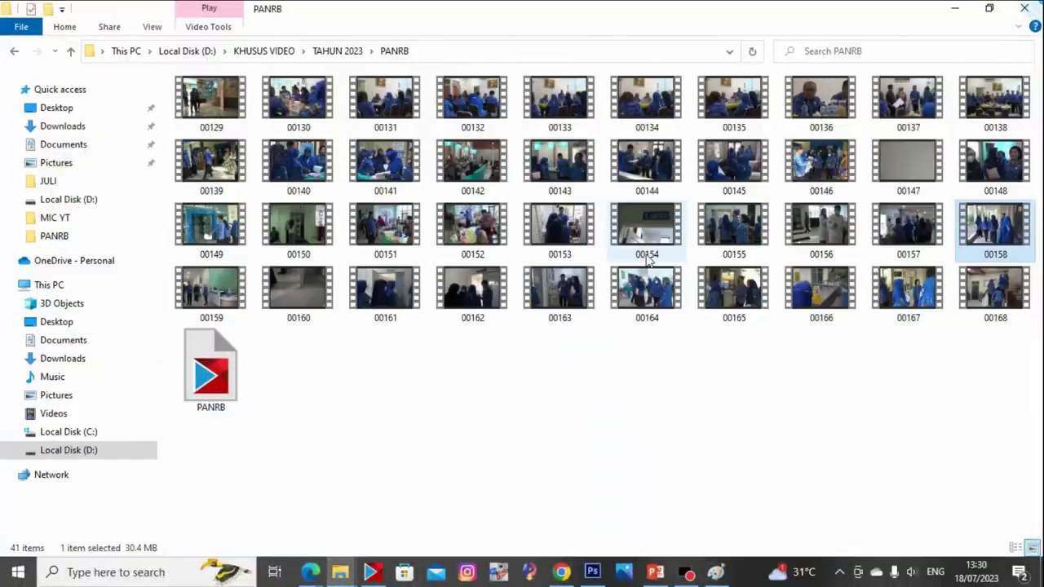
Add clips 00158 and 00159 from the PANRB folder after clip 00157 on the VideoStudio overlay track, with 00159 placed first
double_click(206, 314)
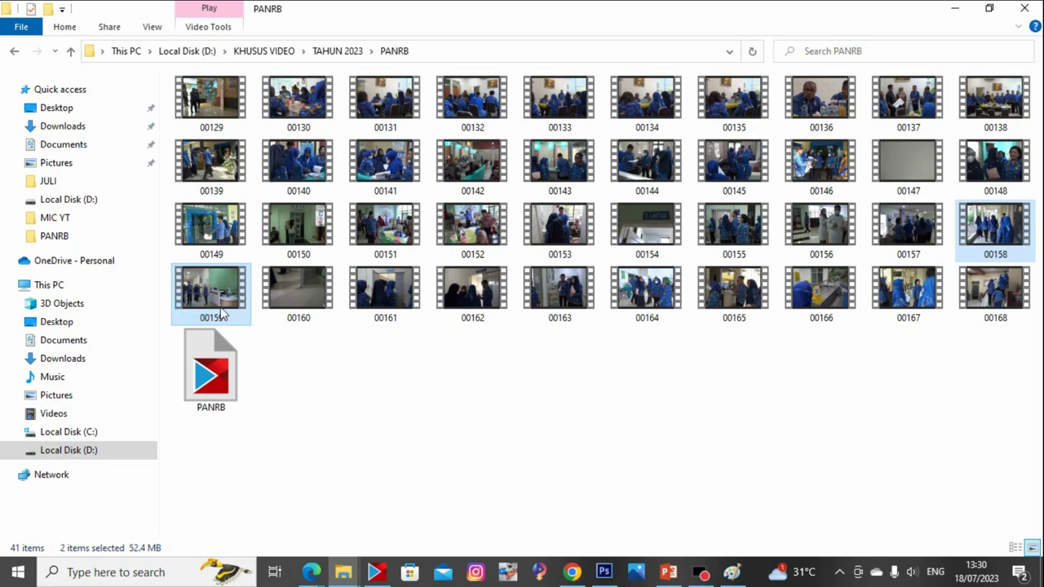
drag(222, 314, 481, 489)
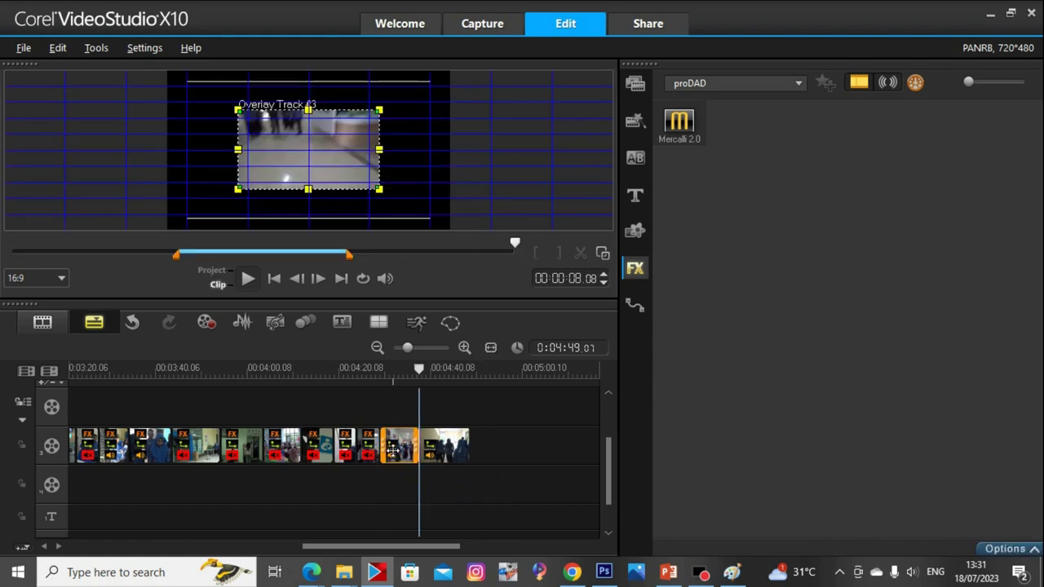
drag(394, 445, 488, 454)
click(448, 456)
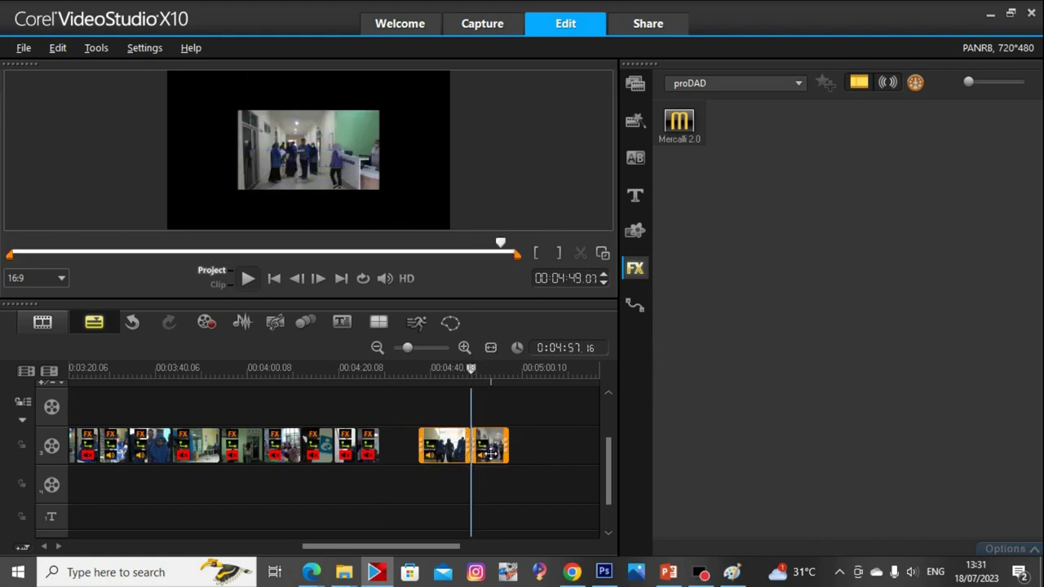
click(492, 453)
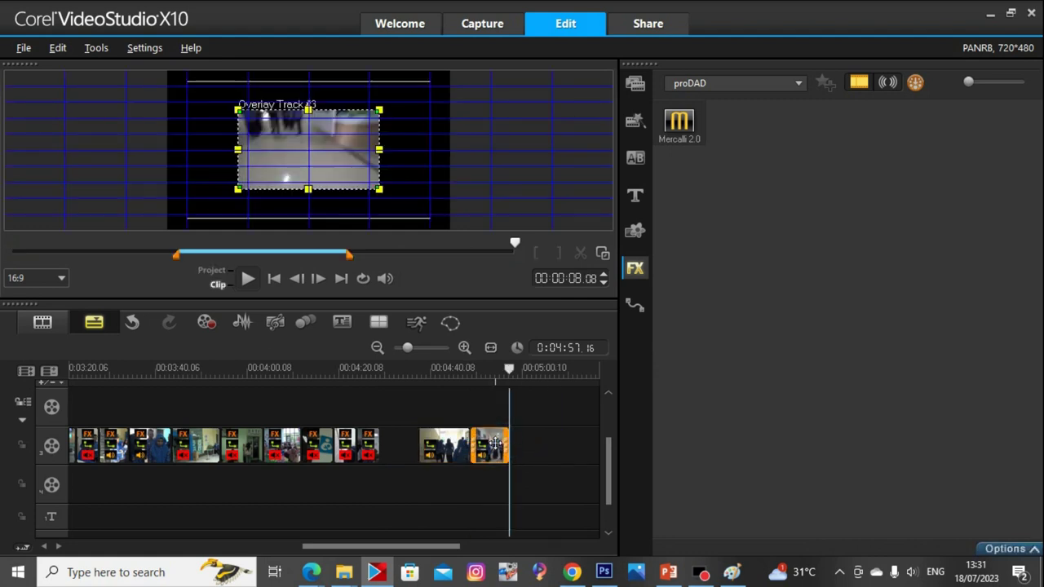
drag(495, 443, 400, 453)
Fit clip 00159 to the full frame, play it, and cut off everything after 7 seconds
right_click(279, 128)
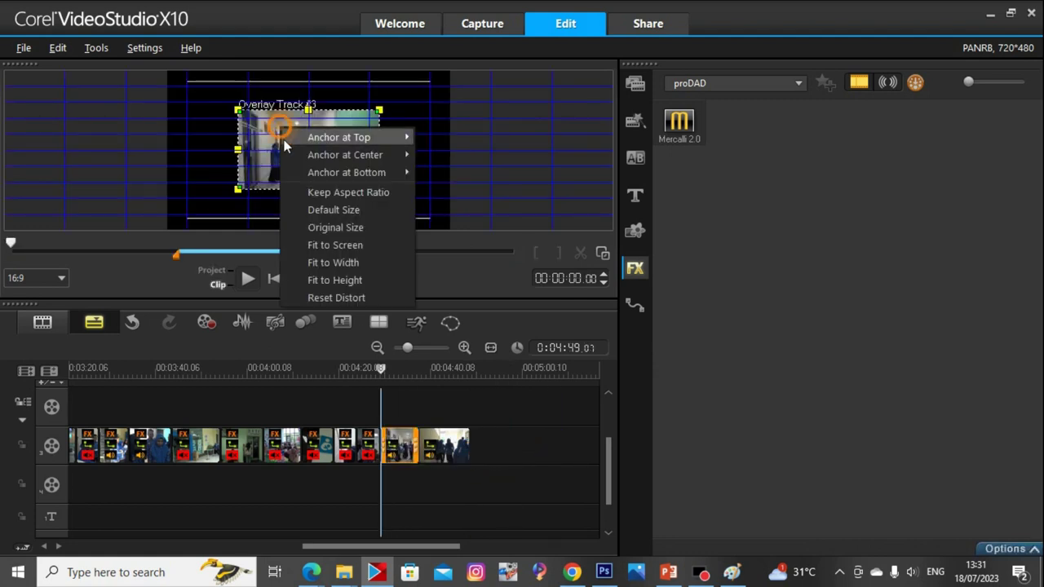
click(356, 292)
key(space)
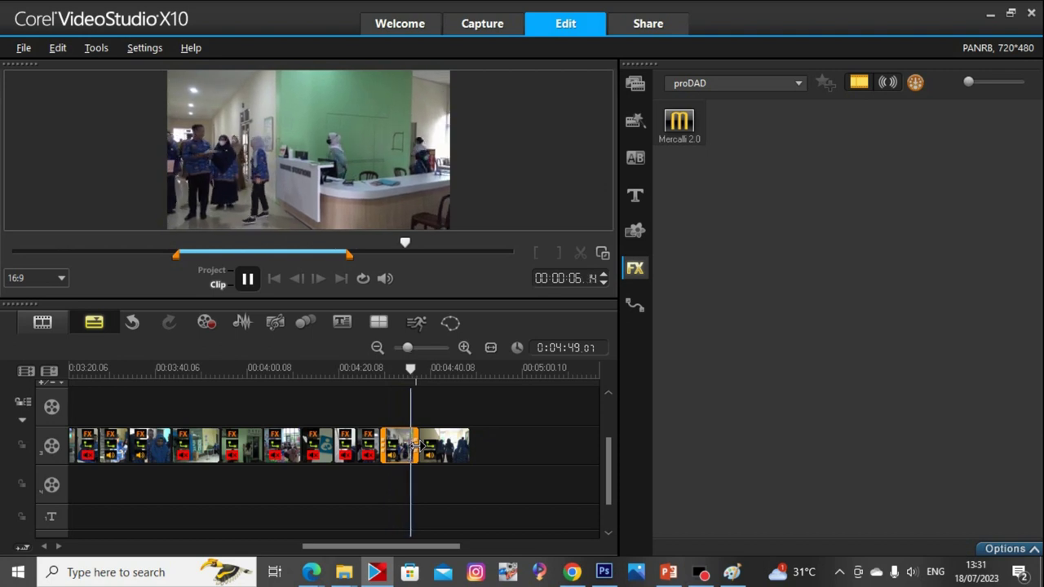
click(580, 253)
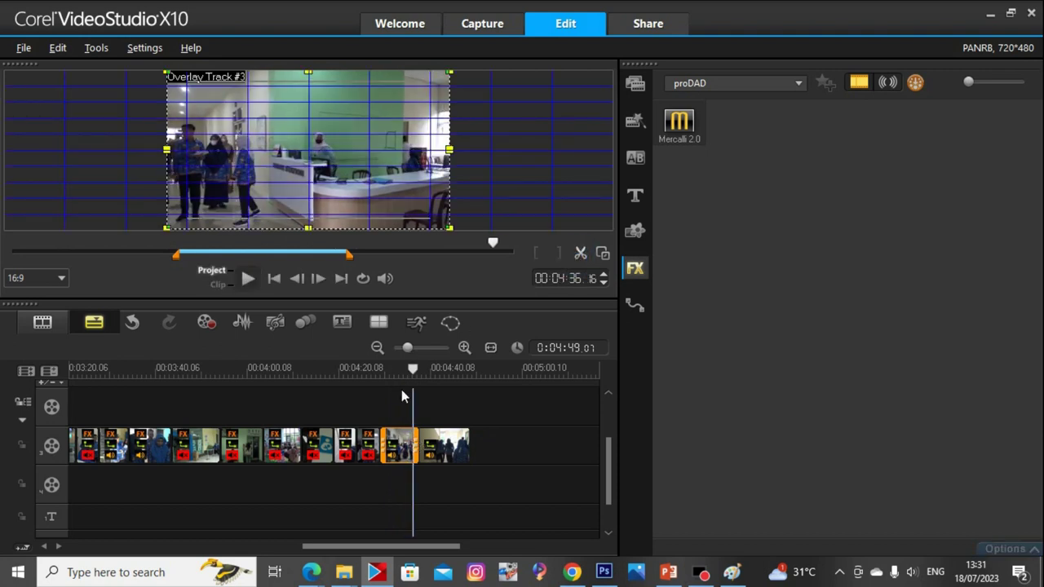
click(417, 444)
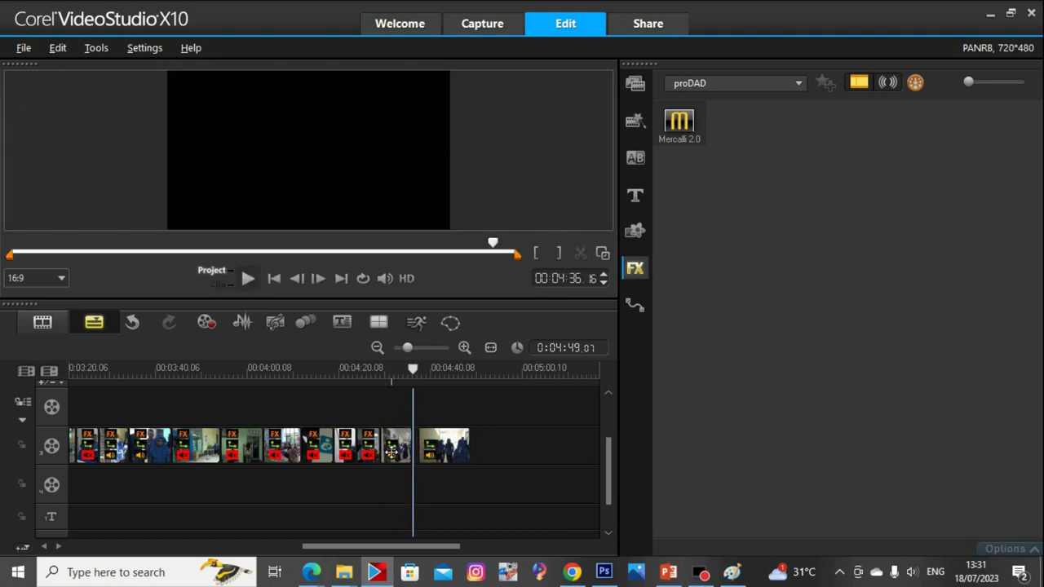
Color-correct clip 00159 with saturation 2, brightness 2, contrast 10 and gamma 20
click(398, 449)
click(799, 372)
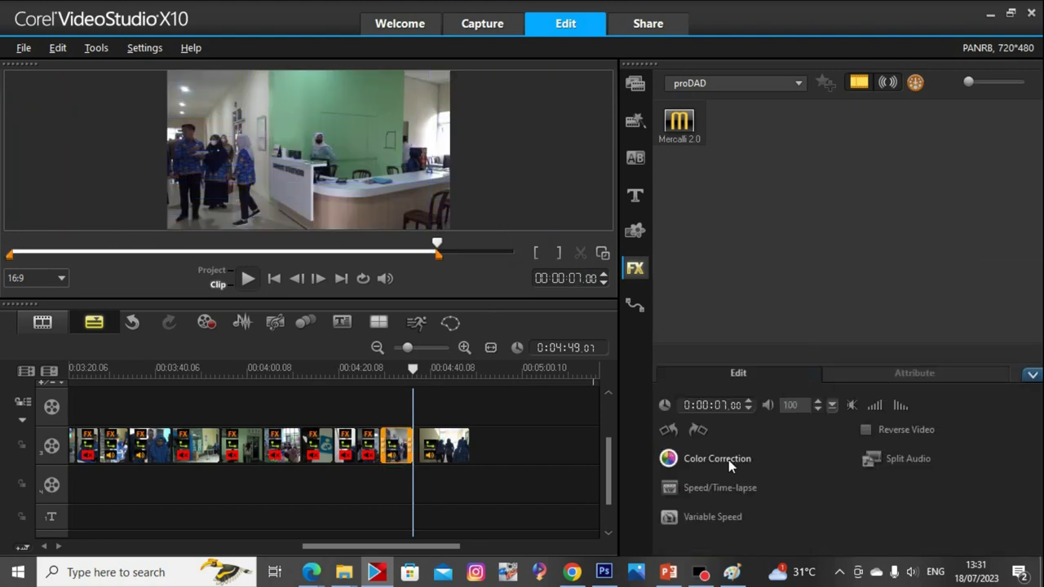
click(728, 460)
drag(957, 506, 951, 478)
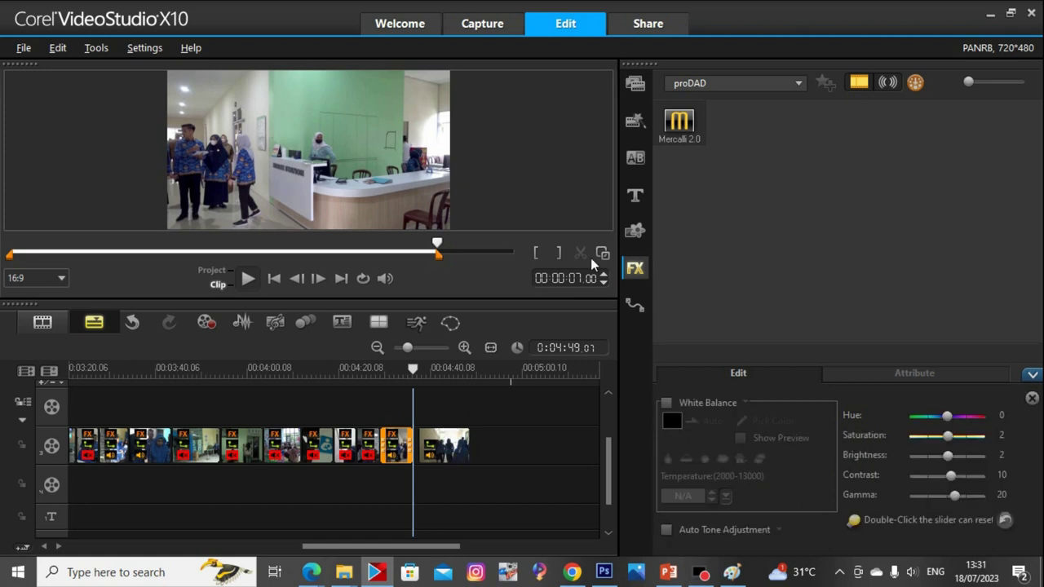
Apply the Mercalli 2.0 filter to clip 00159 and run its video analysis with the default stabilization settings
drag(668, 135, 394, 486)
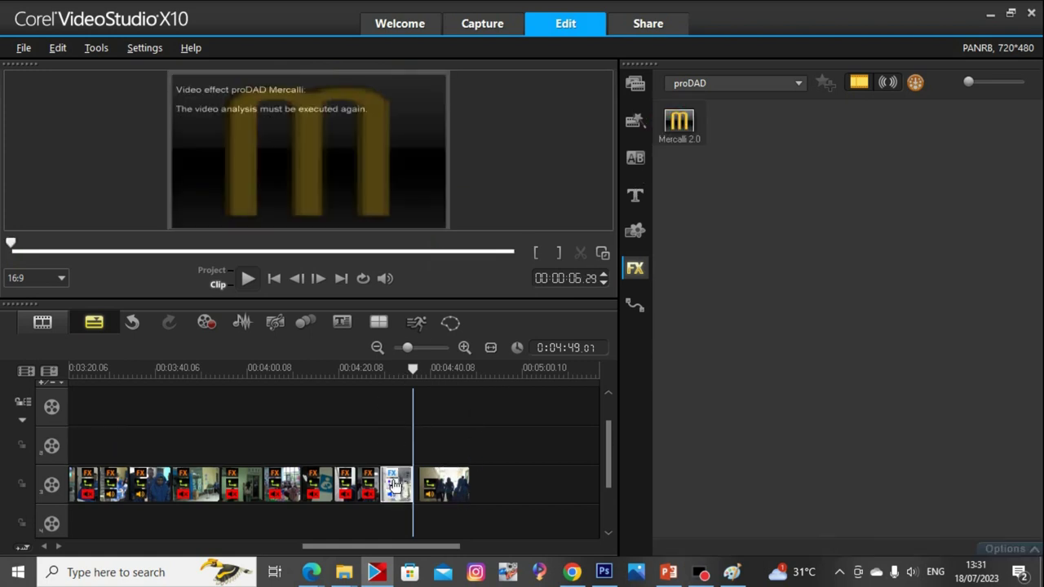
double_click(394, 486)
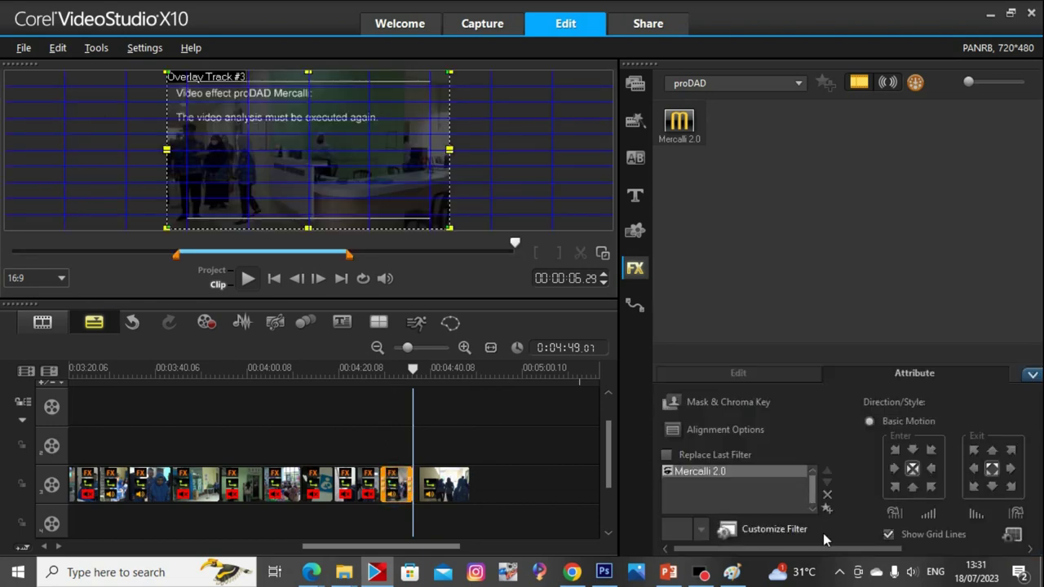
click(773, 529)
click(587, 441)
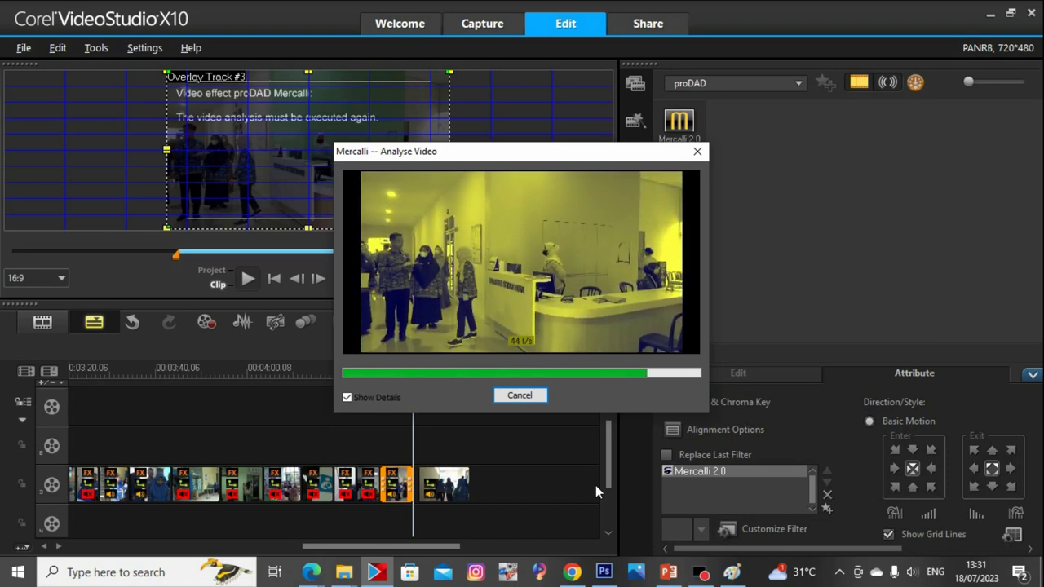
Play clip 00158, cut off everything after 6 seconds, and move the remaining part directly against clip 00159
click(430, 482)
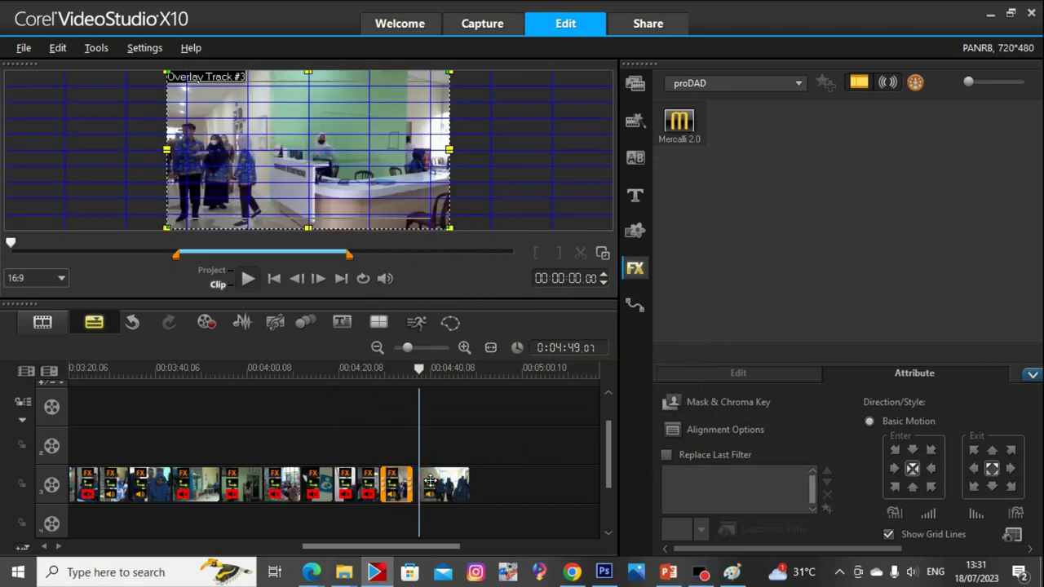
key(space)
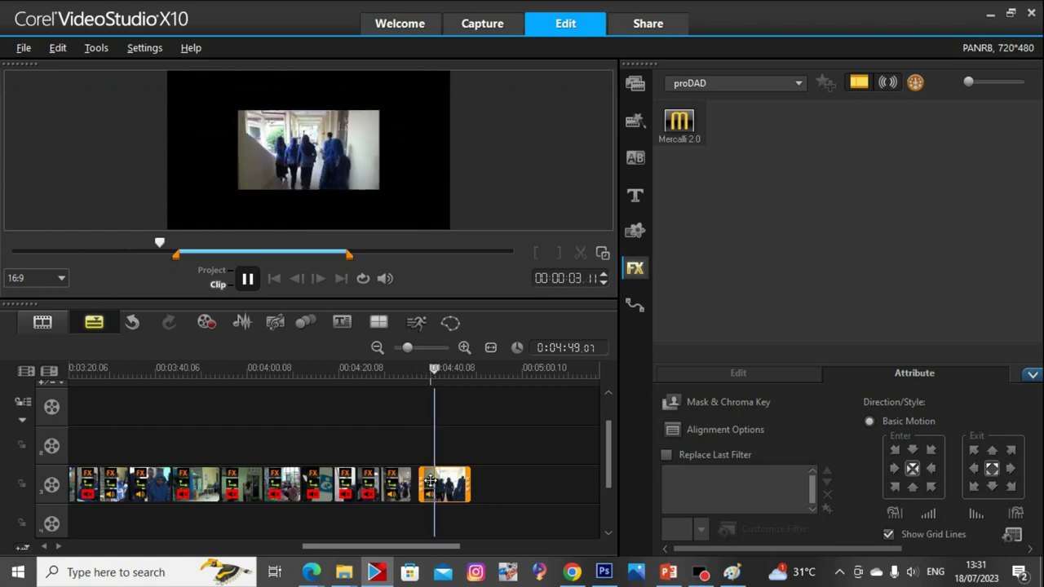
key(space)
key(space)
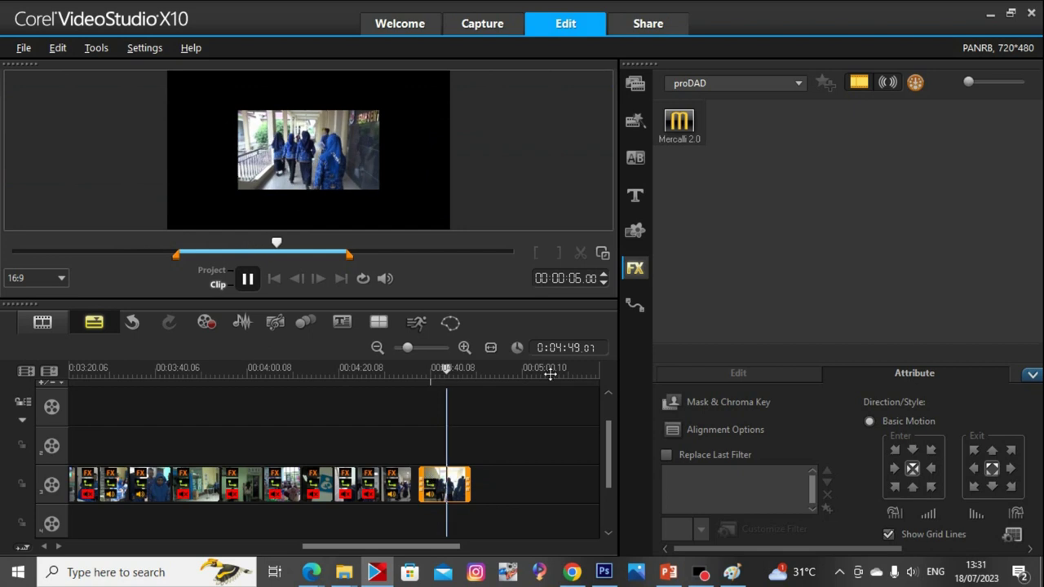
key(space)
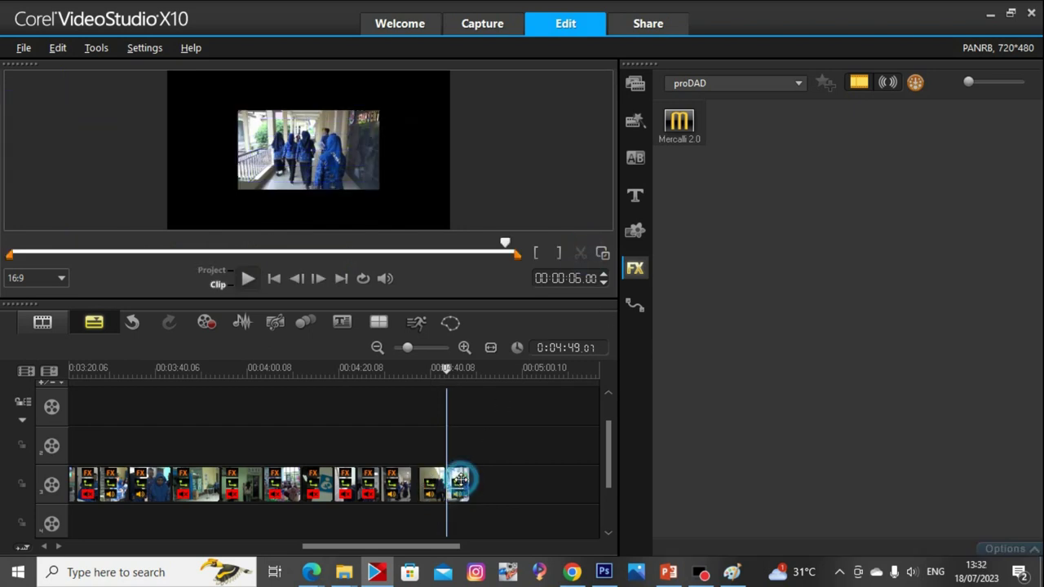
drag(469, 484, 422, 492)
click(430, 482)
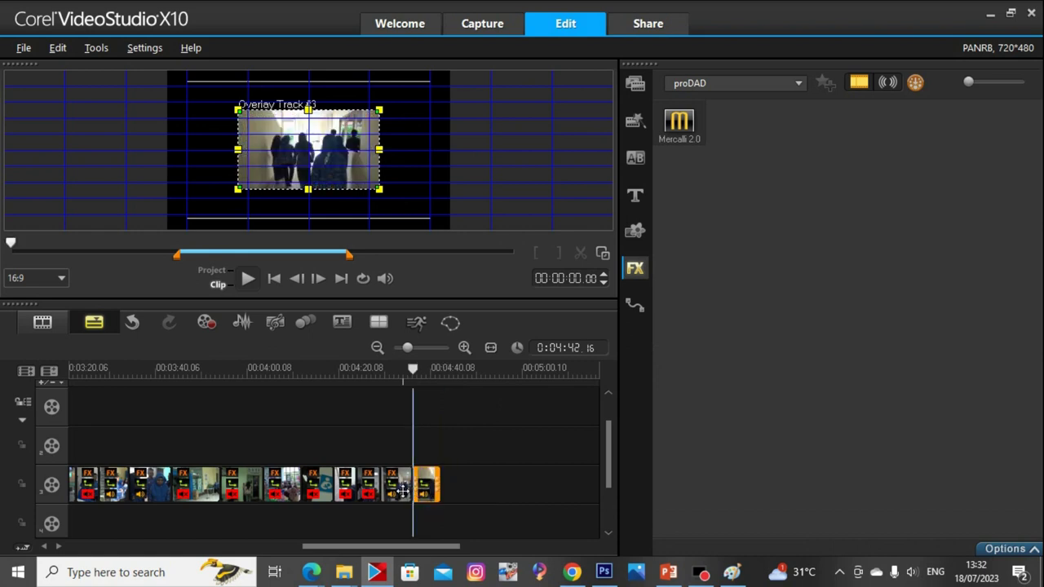
Fit clip 00158 to the full frame and mute its audio
right_click(335, 144)
click(392, 298)
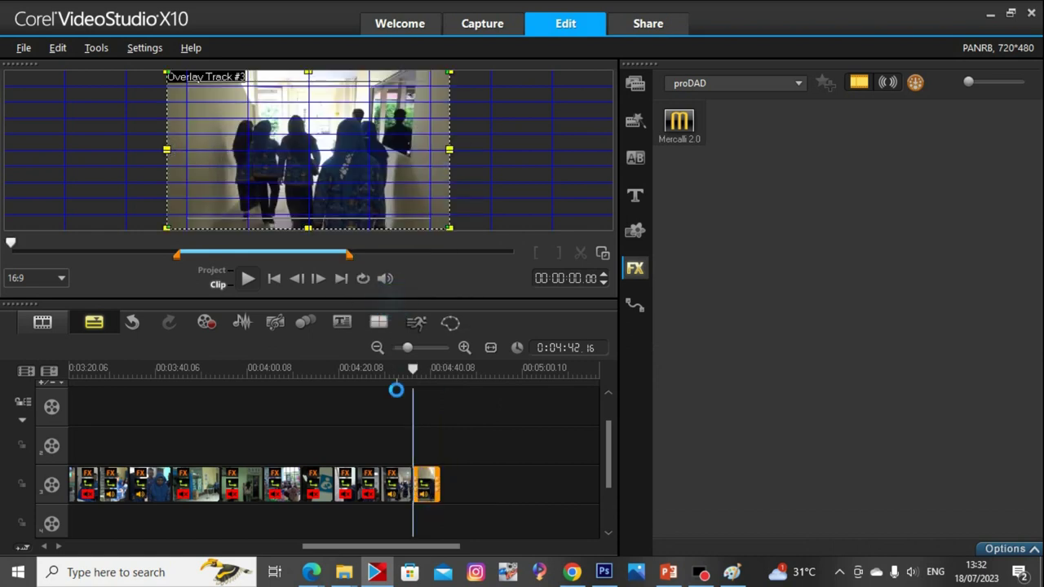
right_click(426, 489)
click(477, 292)
Color-correct clip 00158 with saturation 2, brightness 4, contrast 12 and gamma 22
double_click(435, 482)
click(722, 371)
click(694, 450)
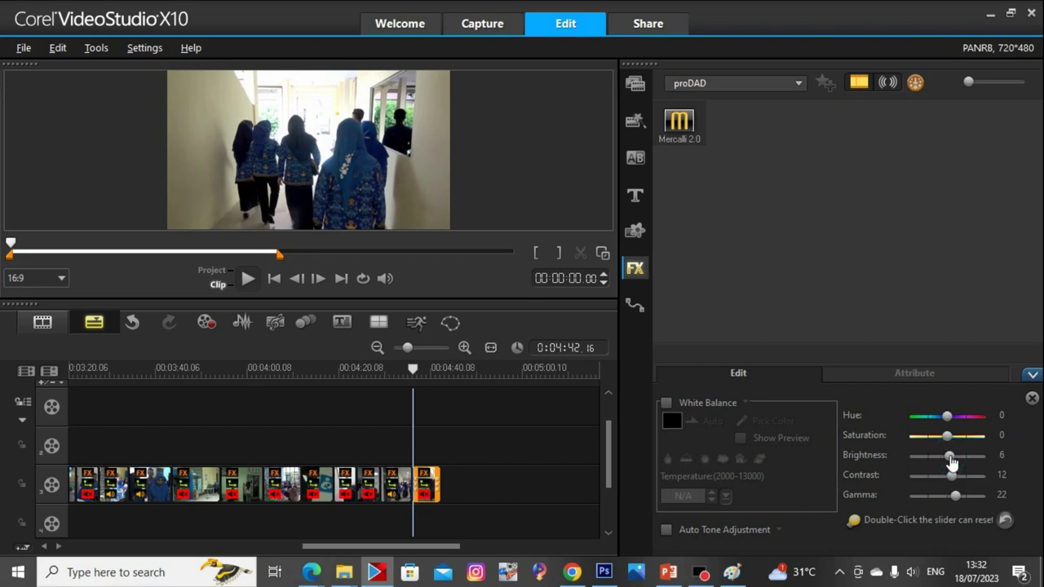
drag(952, 463, 949, 462)
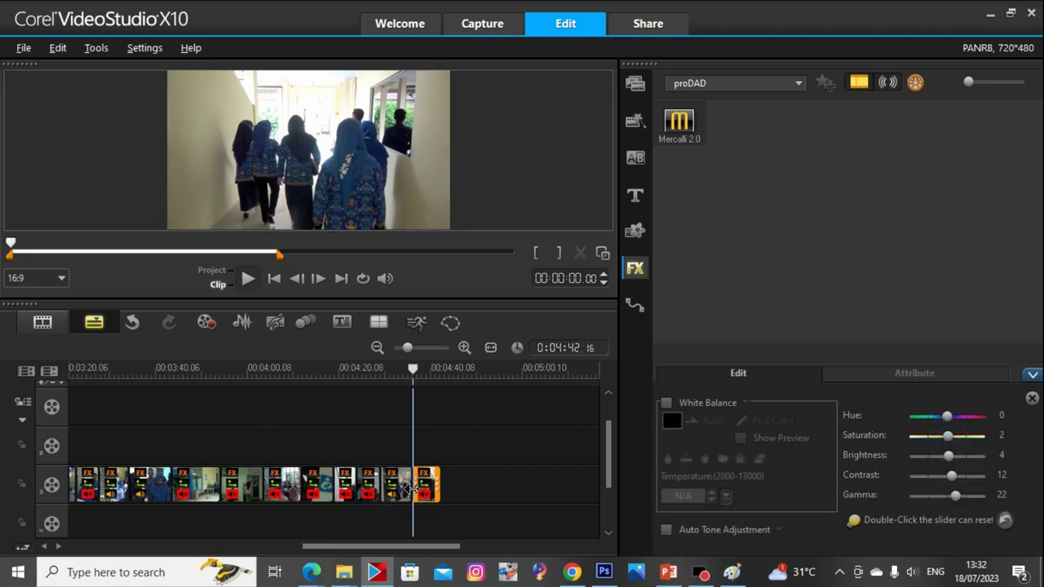
Apply the Mercalli 2.0 filter to clip 00158, check a frame near its end, and run the video analysis
drag(686, 137, 531, 447)
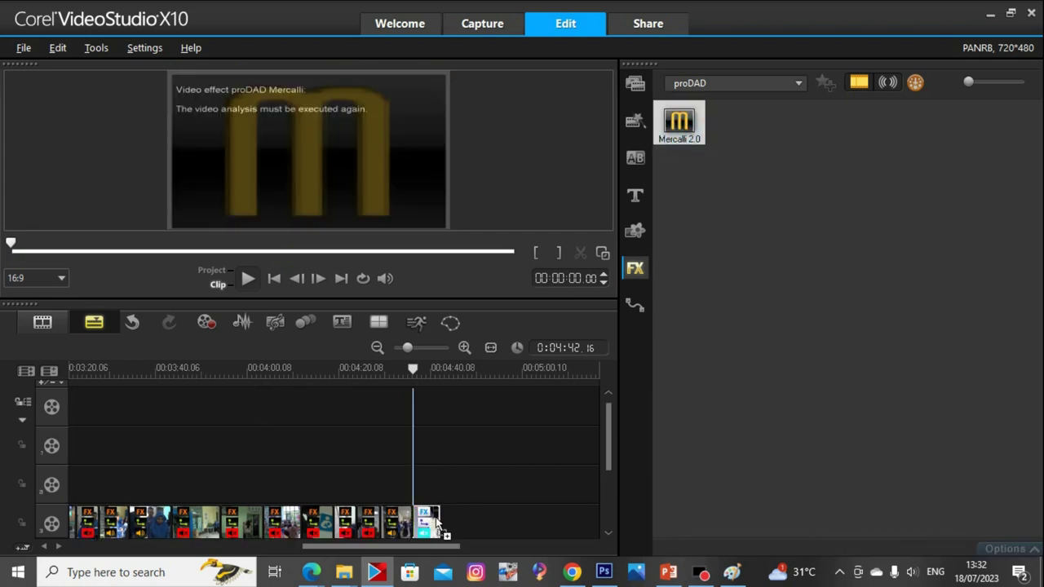
drag(432, 529, 433, 529)
click(433, 372)
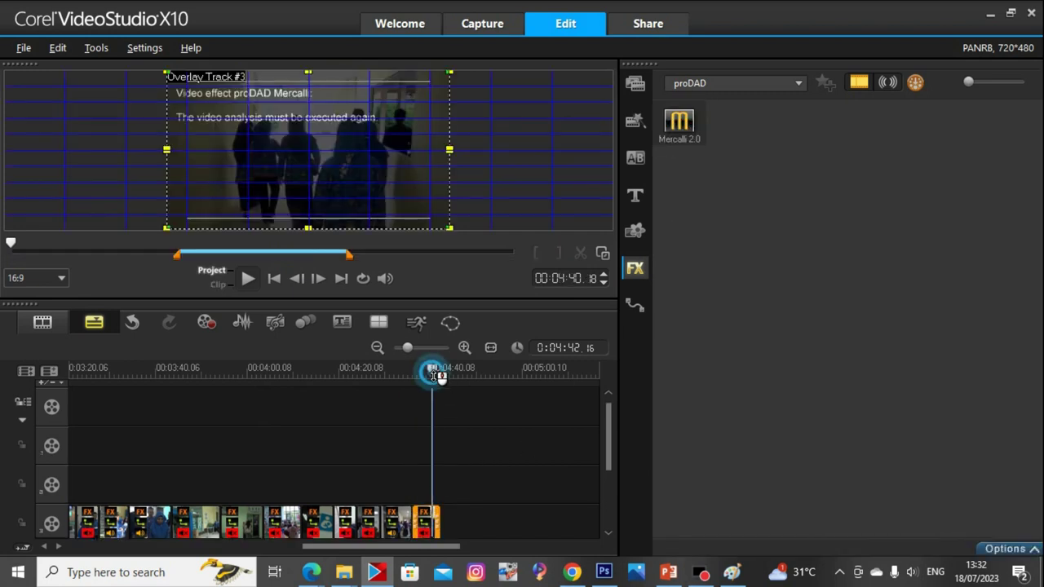
click(437, 373)
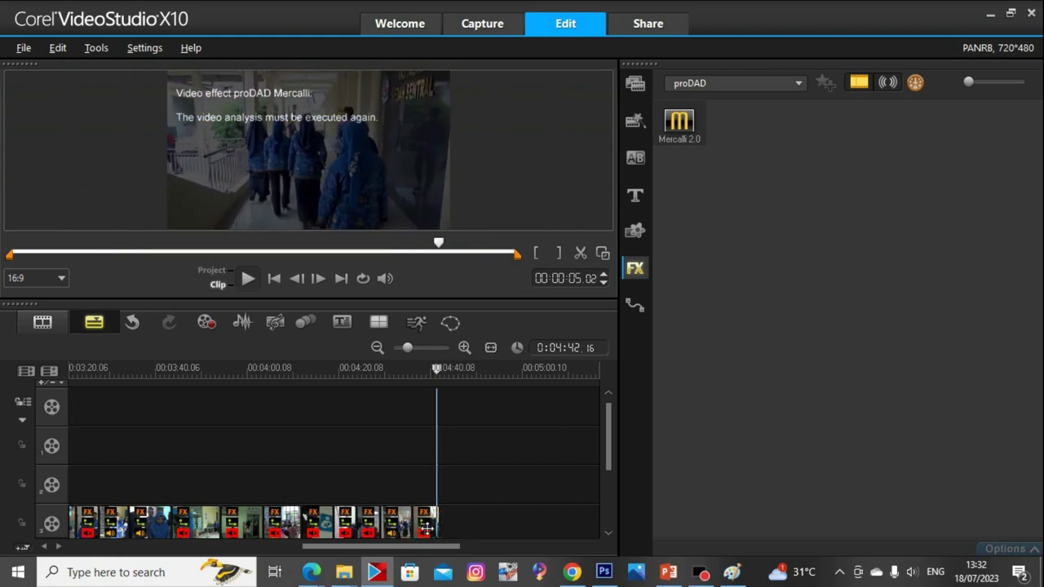
double_click(427, 528)
click(756, 527)
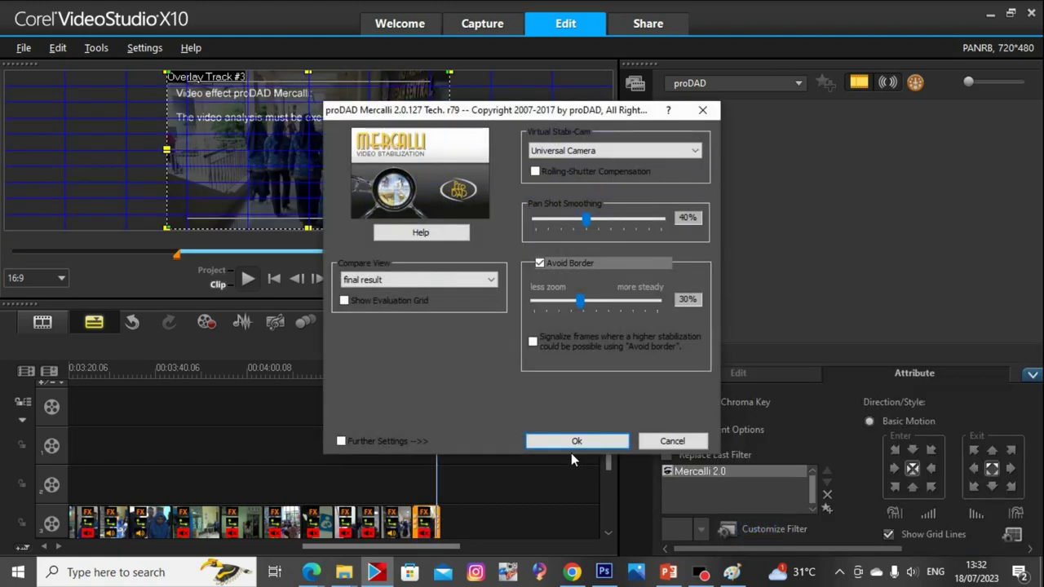
click(540, 440)
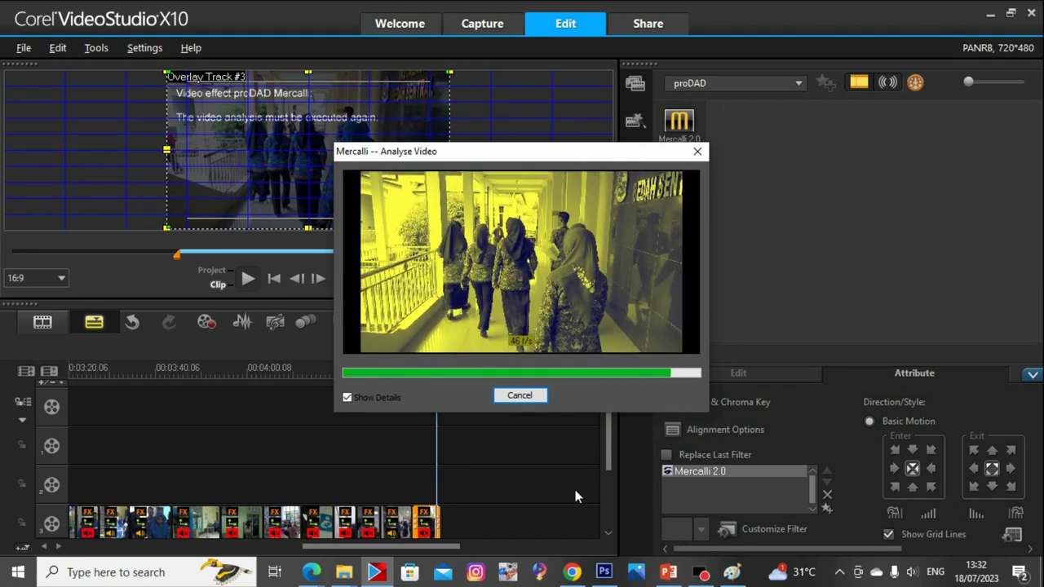
Swap the last two overlay clips so that 00158 comes directly before 00159, leaving no gap after the preceding clip
click(407, 525)
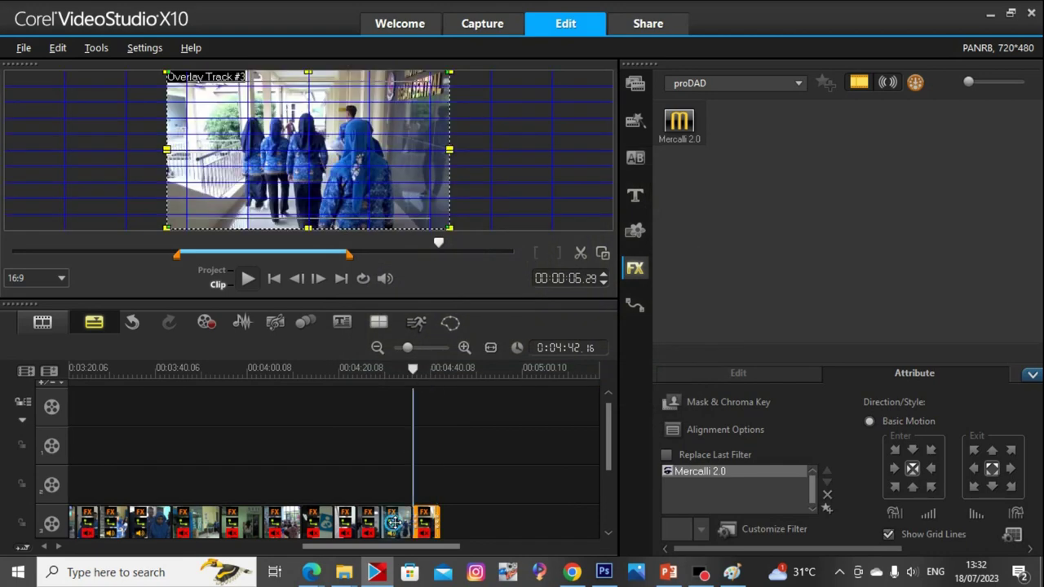
drag(471, 517, 401, 526)
click(429, 528)
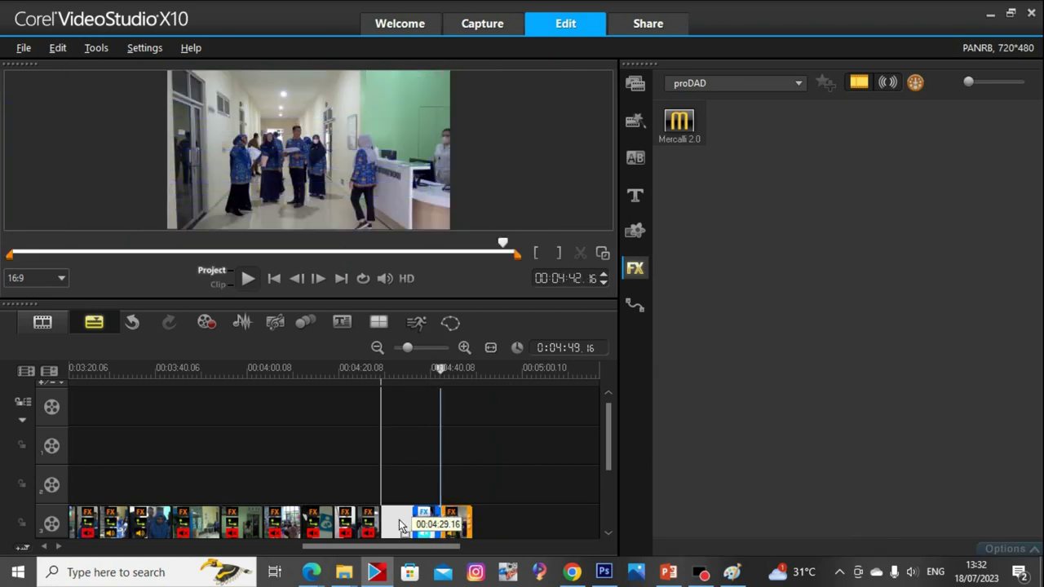
drag(414, 472, 416, 472)
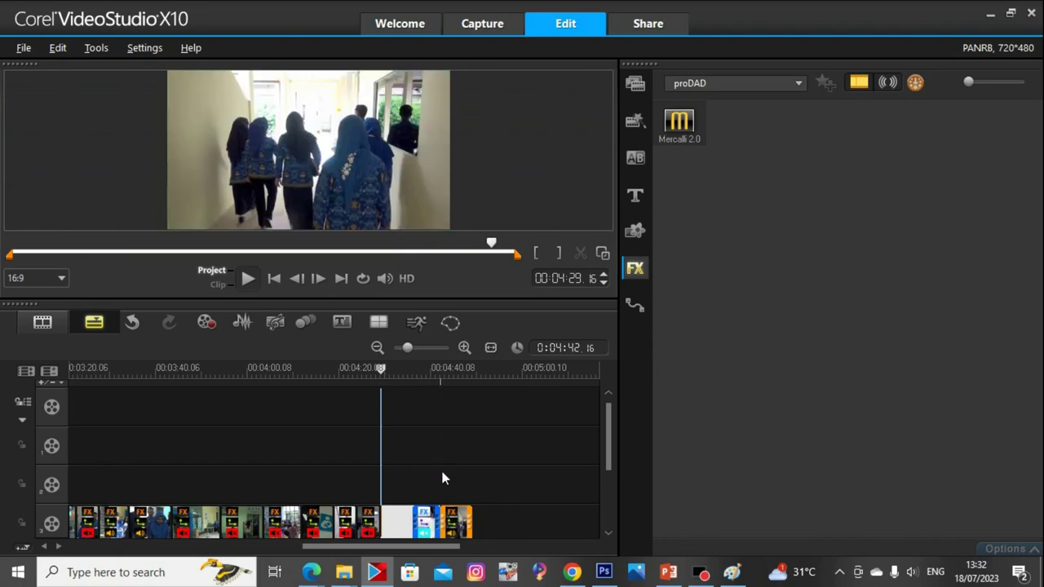
Switch to the PANRB folder and preview raw clips 00160, 00161 and 00162 in the video player
click(376, 572)
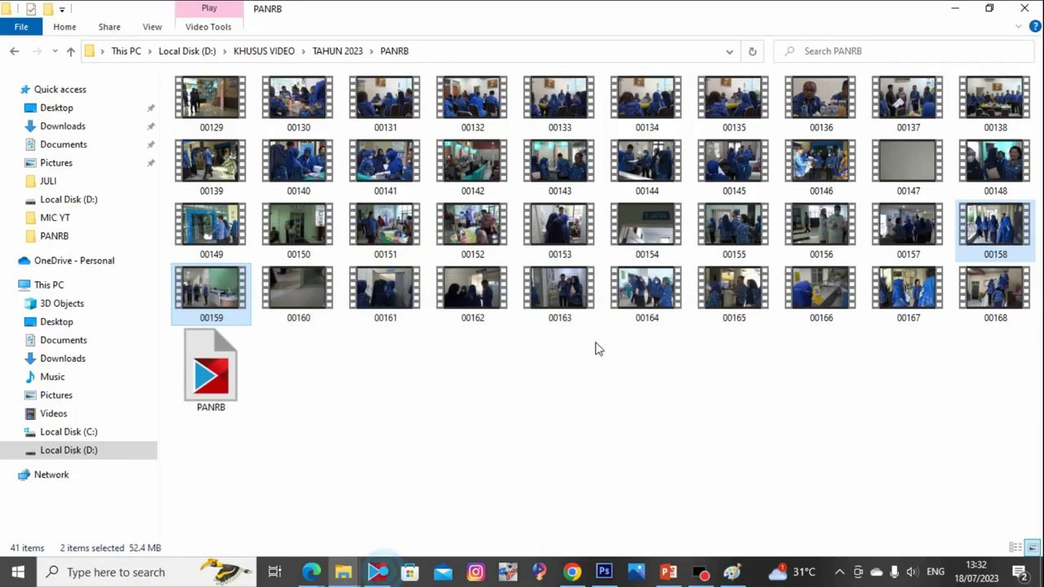
double_click(324, 304)
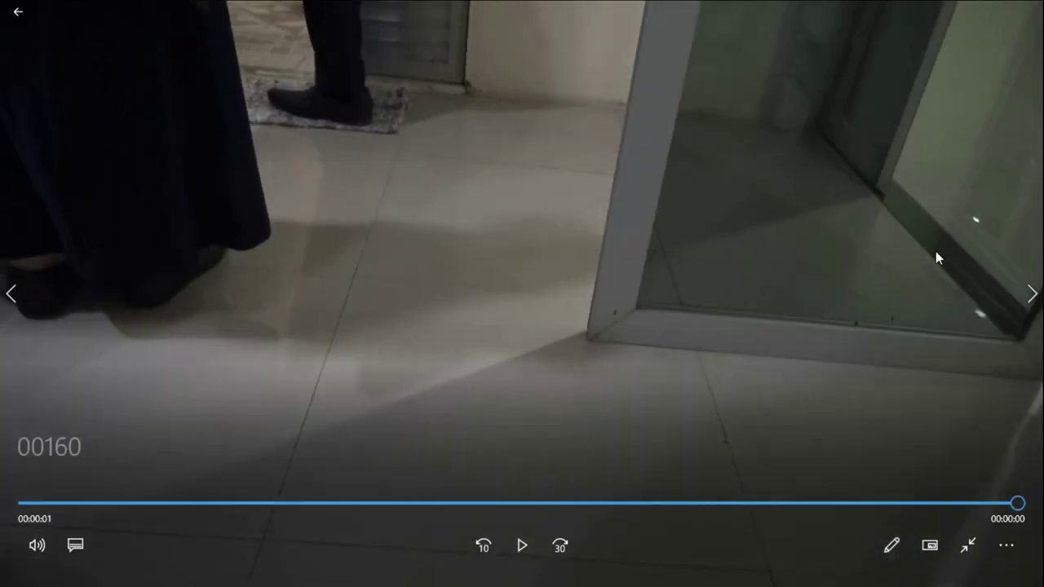
click(1032, 294)
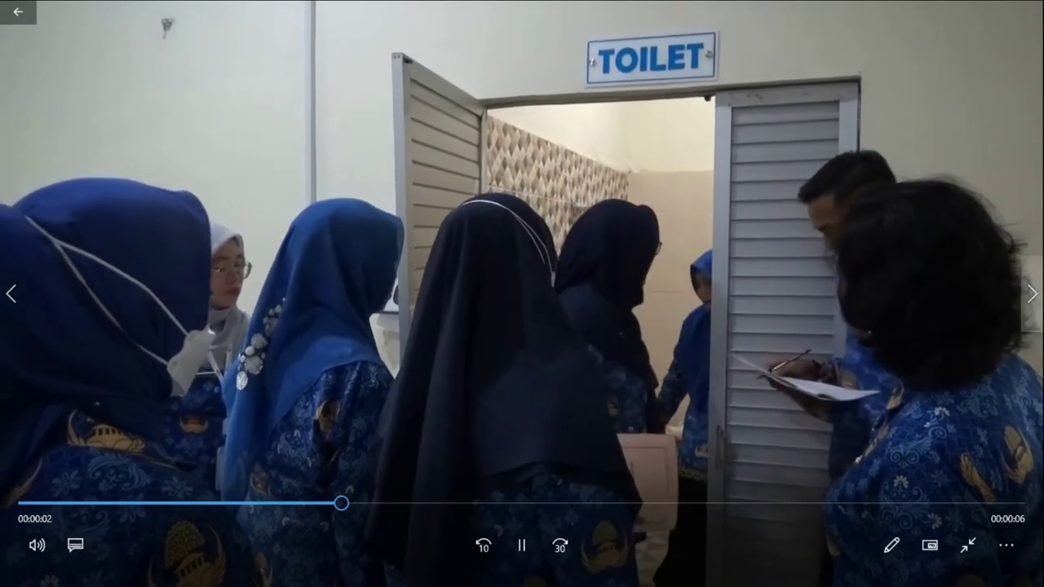
click(1032, 293)
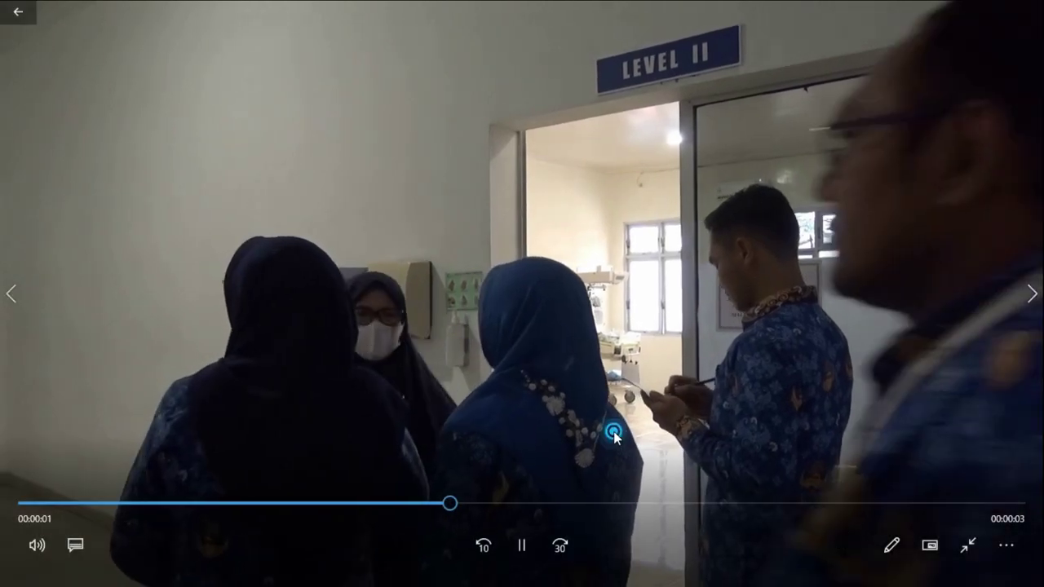
key(Escape)
key(alt+F4)
Add clip 00161 to the overlay track directly after clip 00159 and fit it to the frame width
click(398, 311)
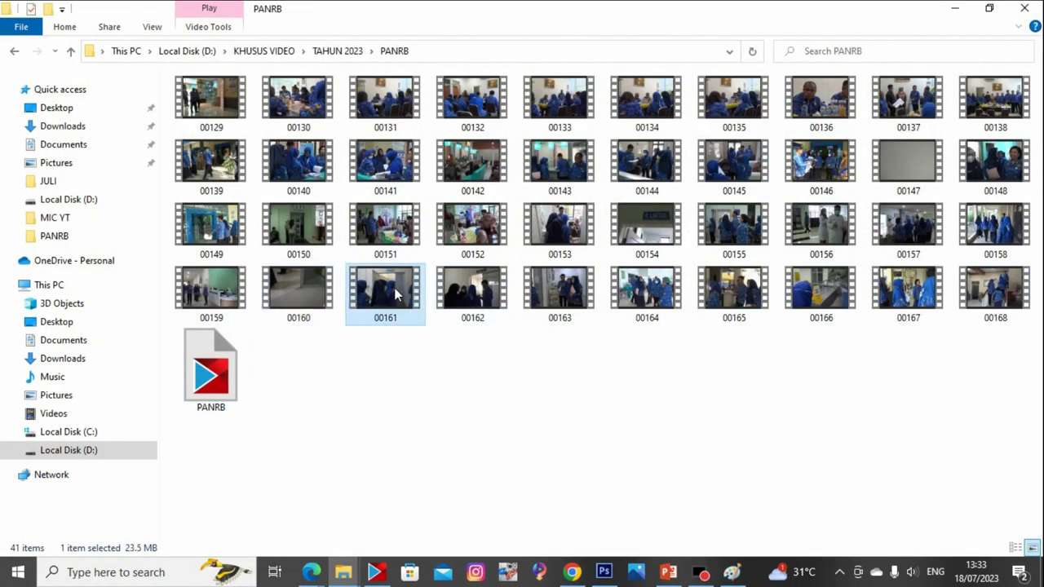
drag(398, 295, 455, 482)
right_click(347, 114)
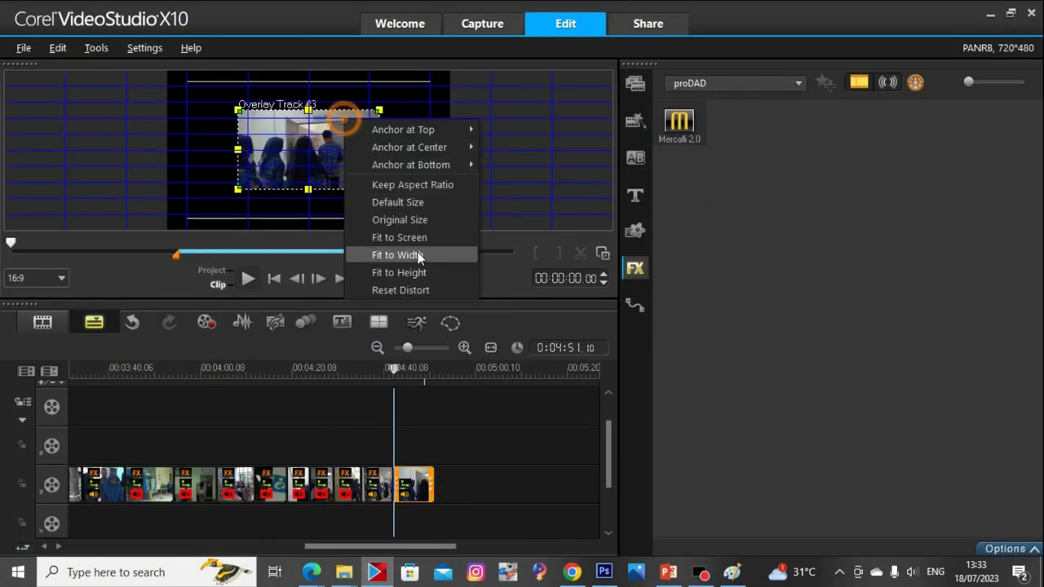
click(415, 254)
Mute the audio of clip 00161
right_click(414, 484)
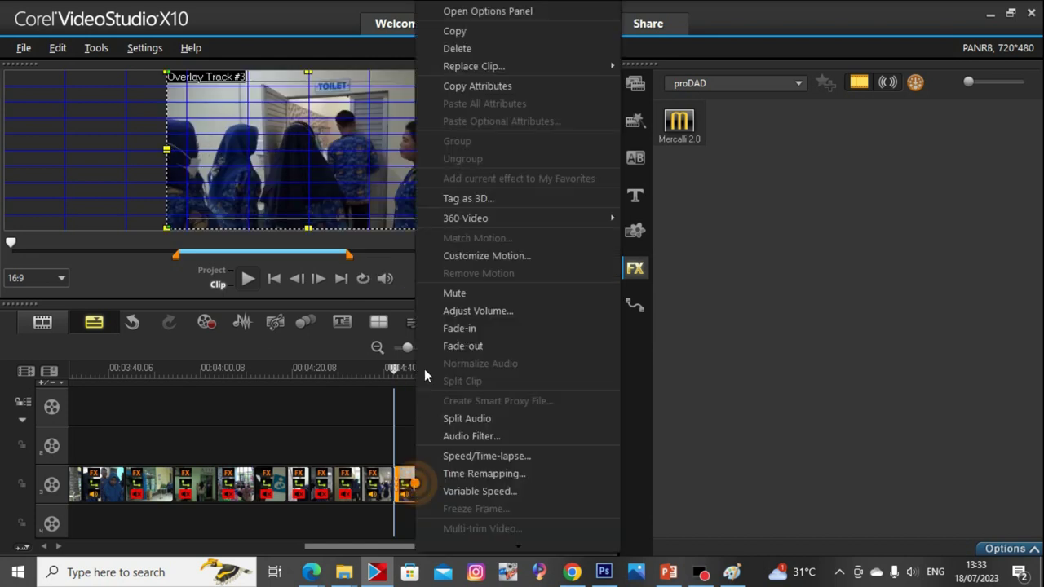
click(454, 292)
click(381, 490)
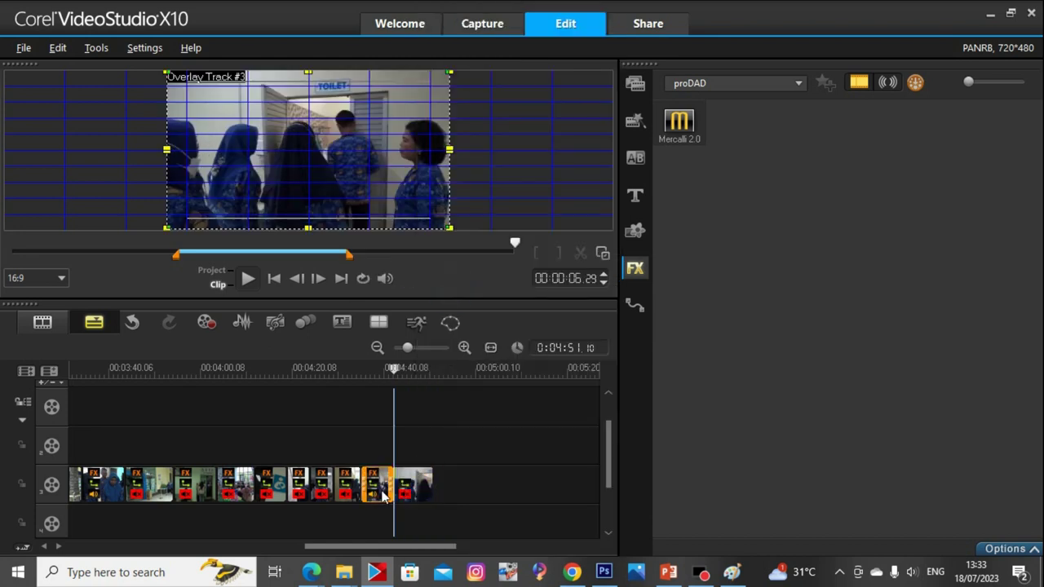
Color-correct clip 00161 with saturation 2, brightness 2, contrast 10 and gamma 30
double_click(423, 496)
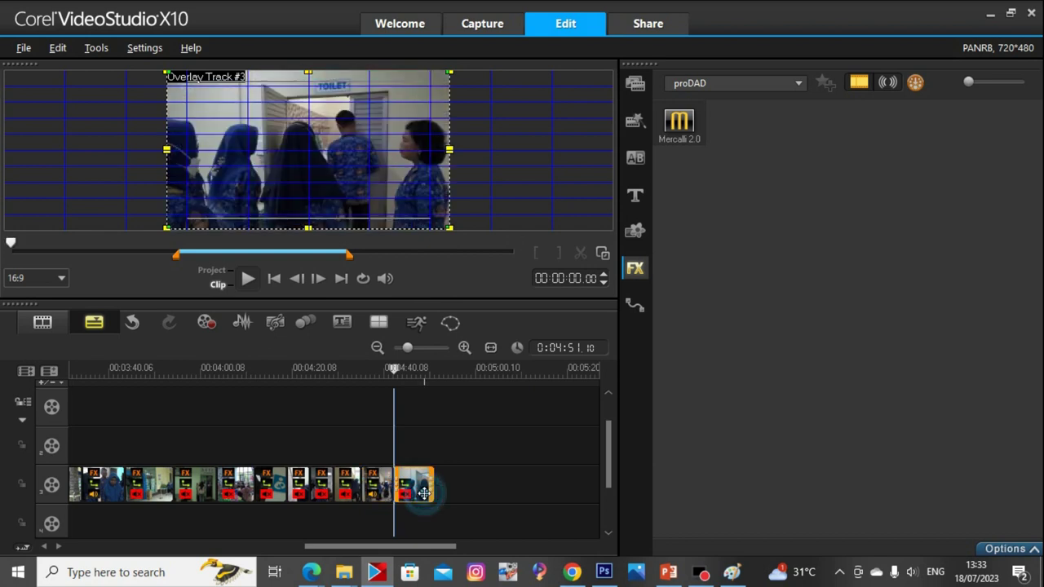
click(758, 374)
click(717, 458)
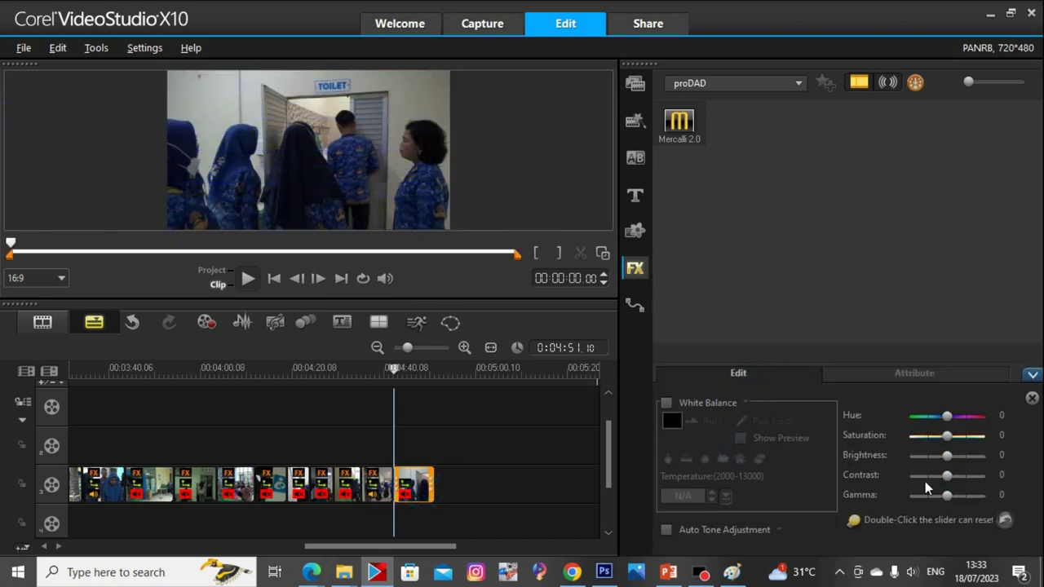
drag(946, 496, 957, 496)
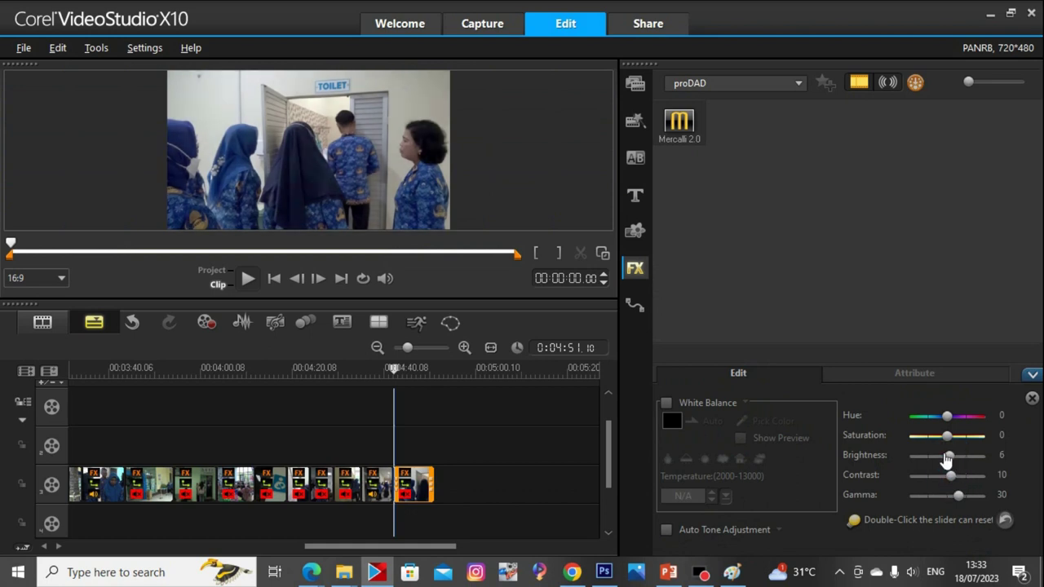
click(950, 441)
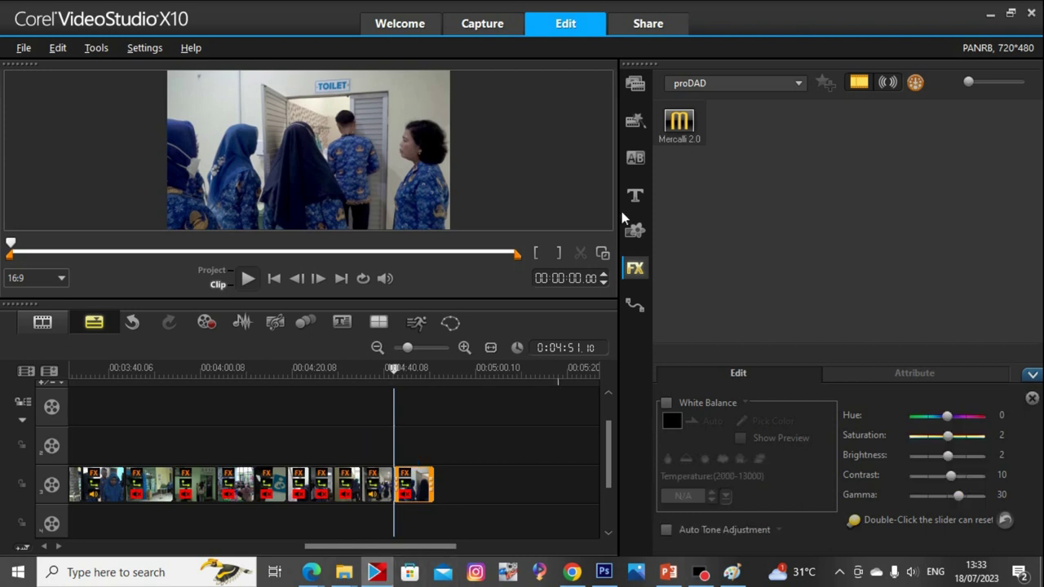
Check clip 00161 near its end, apply the Mercalli 2.0 filter to it, and run the video analysis
click(422, 373)
key(space)
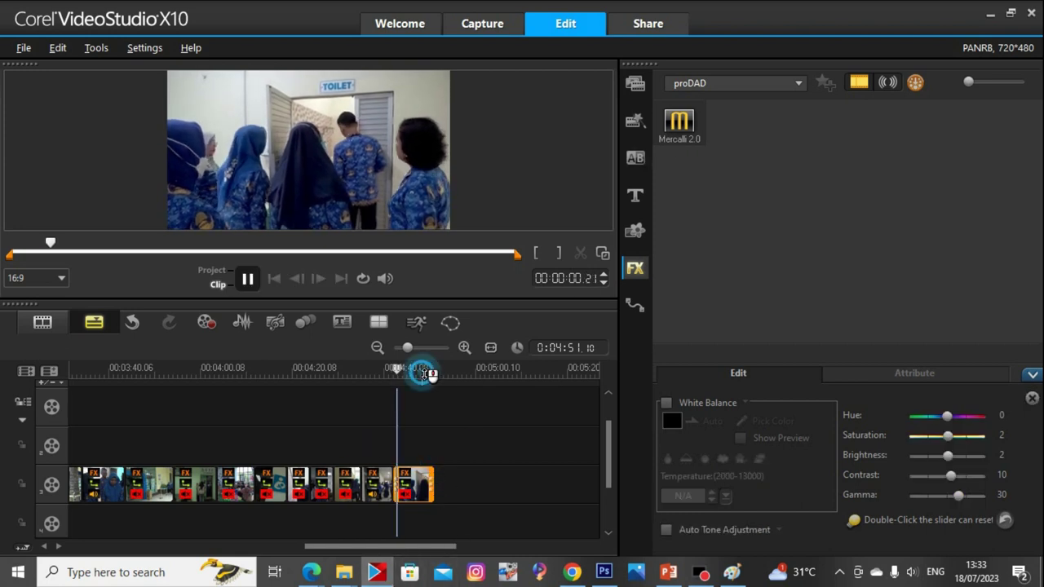
click(429, 372)
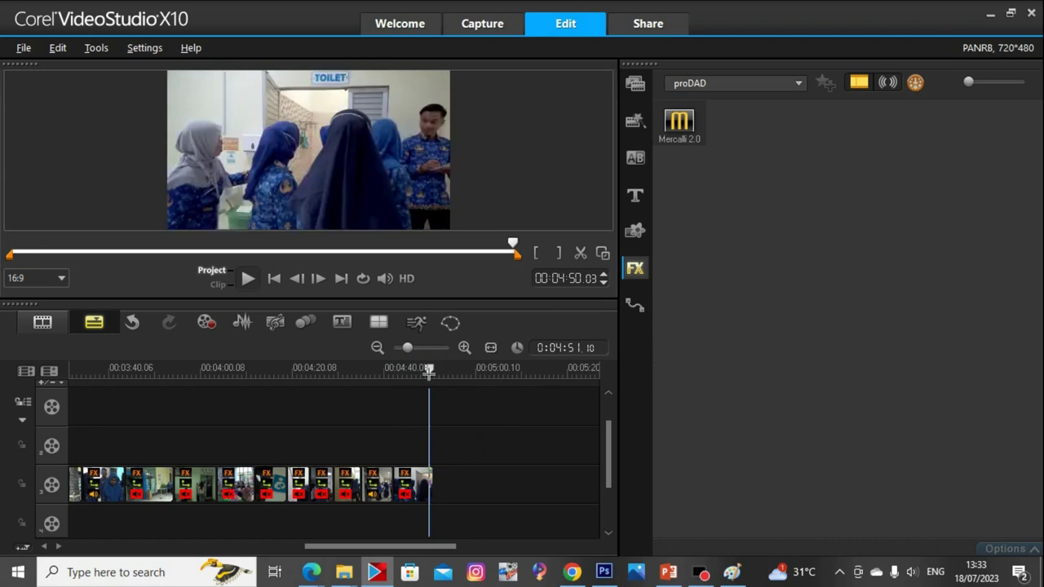
click(685, 133)
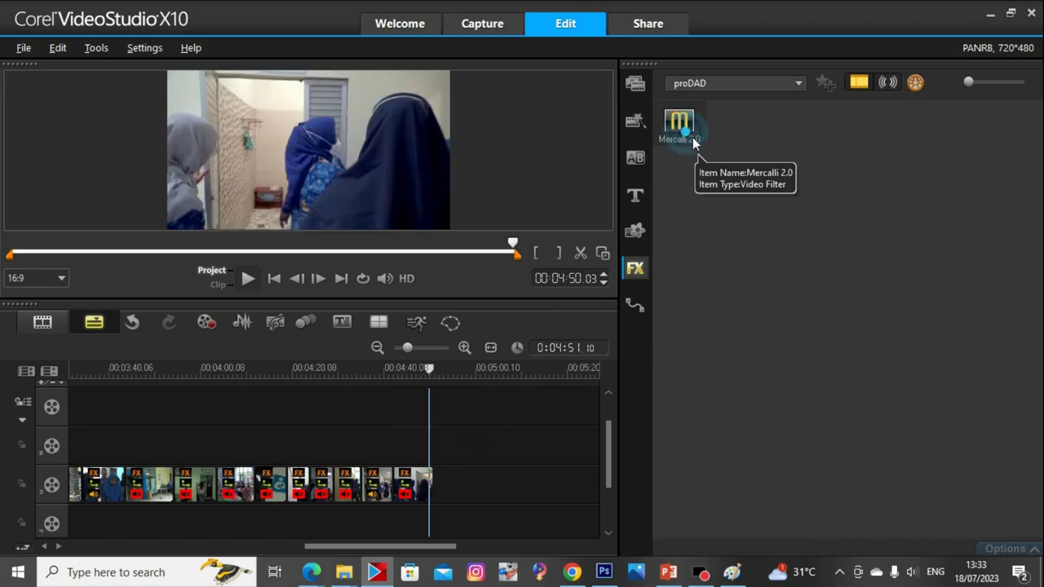
drag(690, 139, 361, 529)
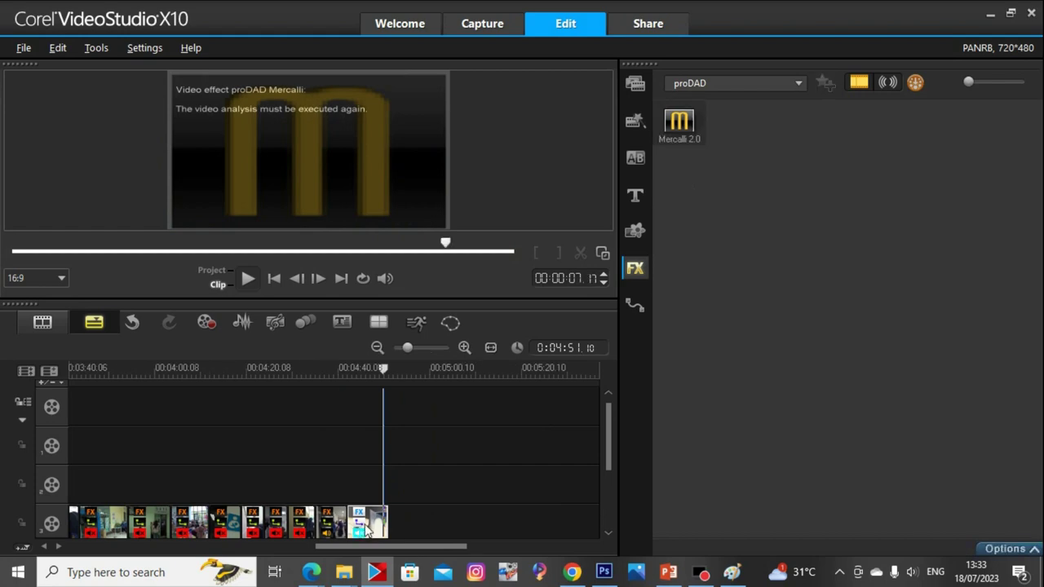
double_click(366, 529)
click(724, 528)
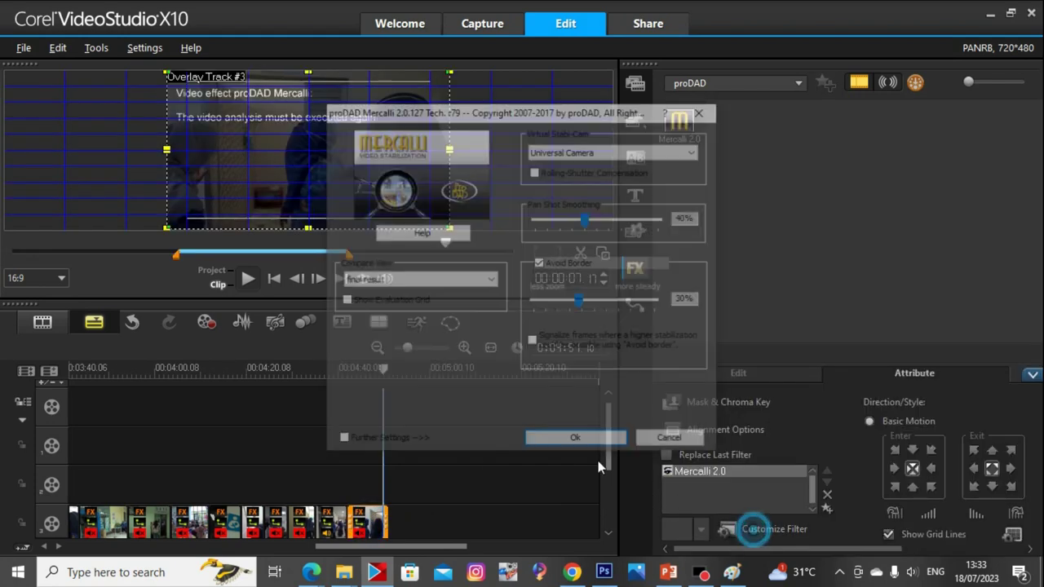
Return to the PANRB folder and preview raw clips 00162, 00163 and 00164 in the video player
mouse_move(343, 571)
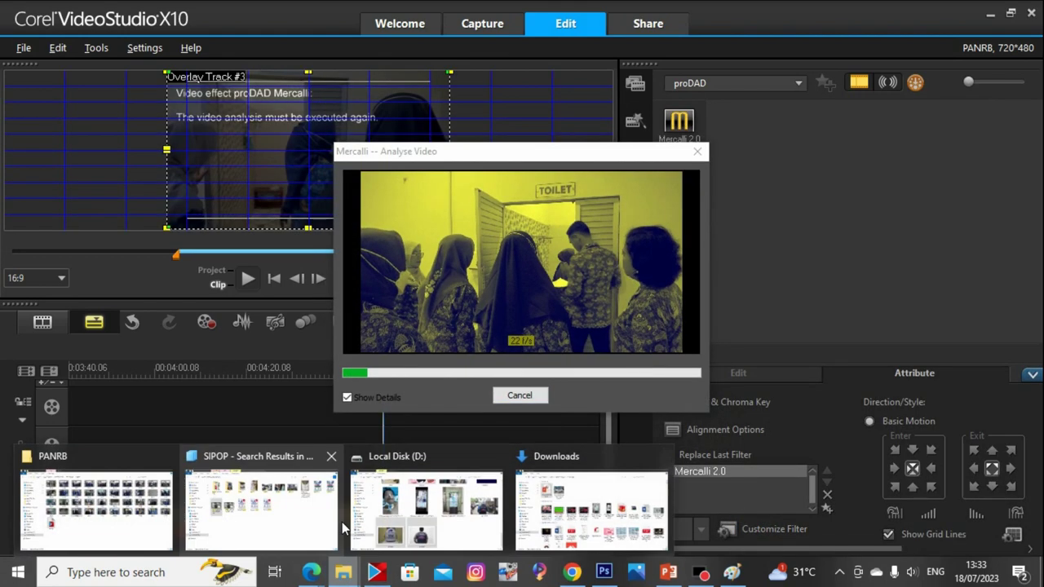
click(152, 525)
double_click(469, 296)
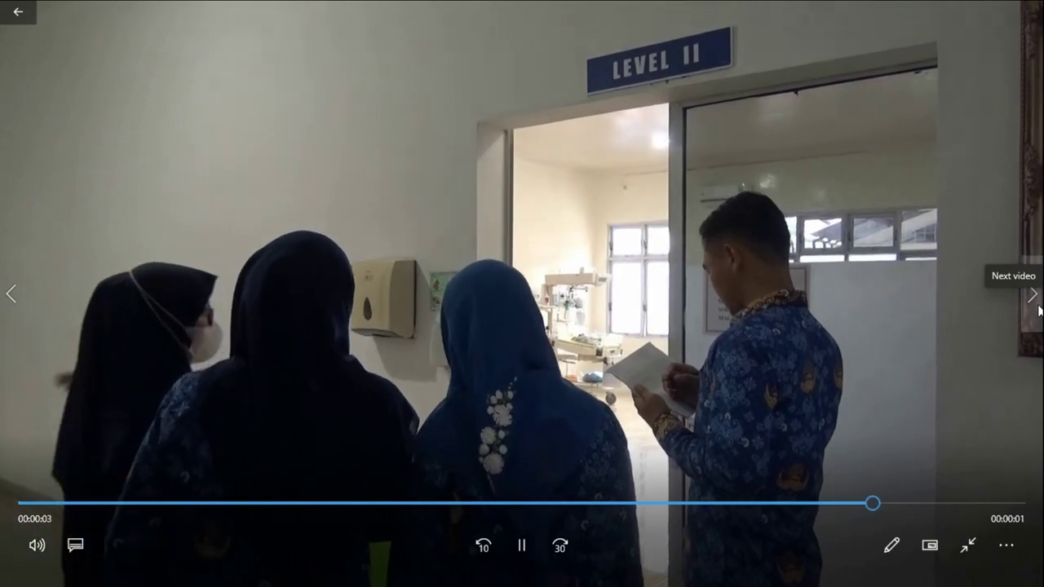
click(1035, 297)
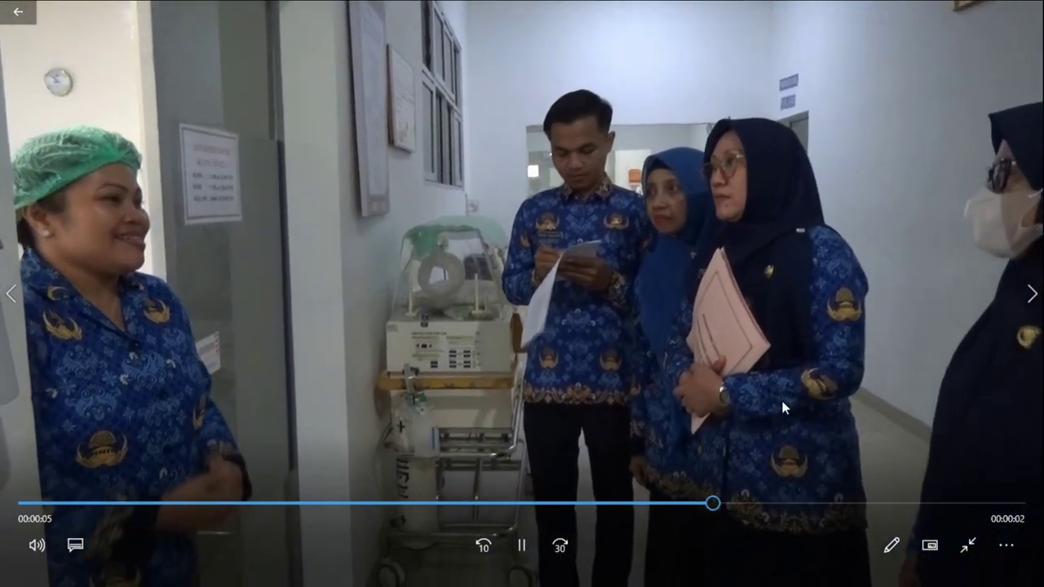
key(Right)
key(Escape)
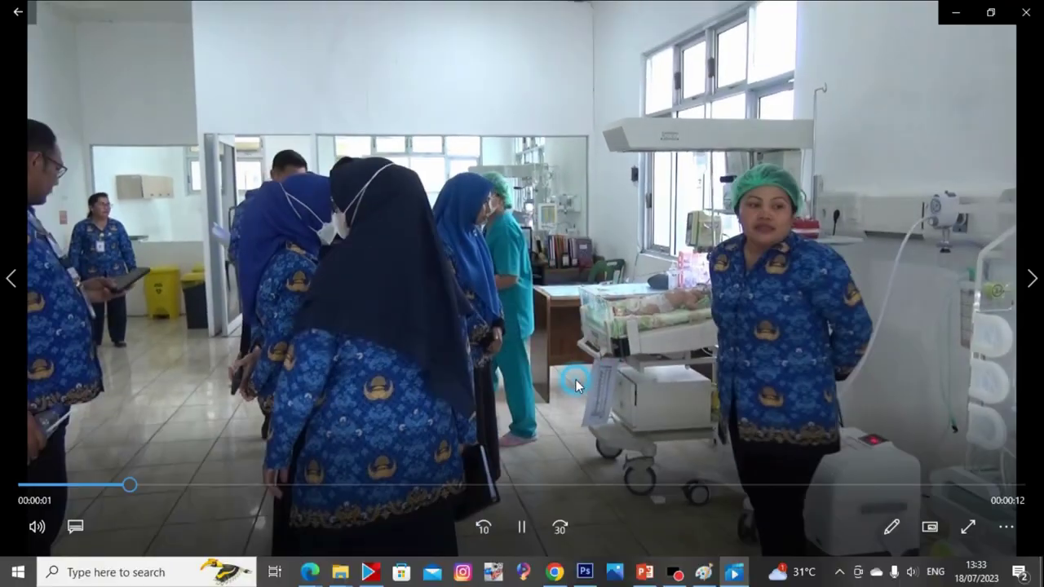
key(alt+F4)
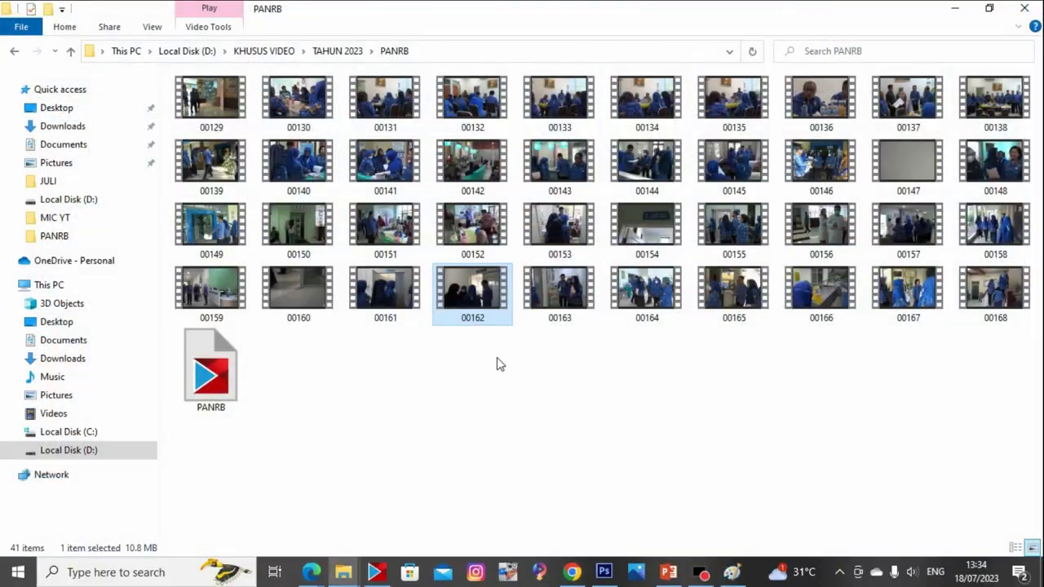
Add clips 00163 and 00164 to the overlay track after clip 00161 and fit clip 00163 to the full frame
key(Right)
ctrl+click(657, 302)
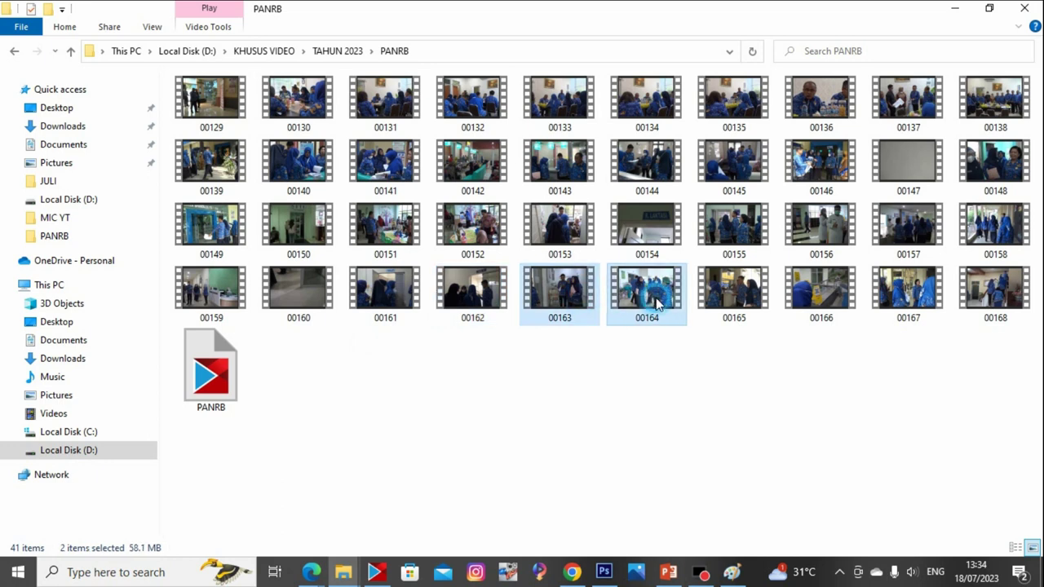
drag(557, 298, 398, 482)
drag(394, 525, 523, 485)
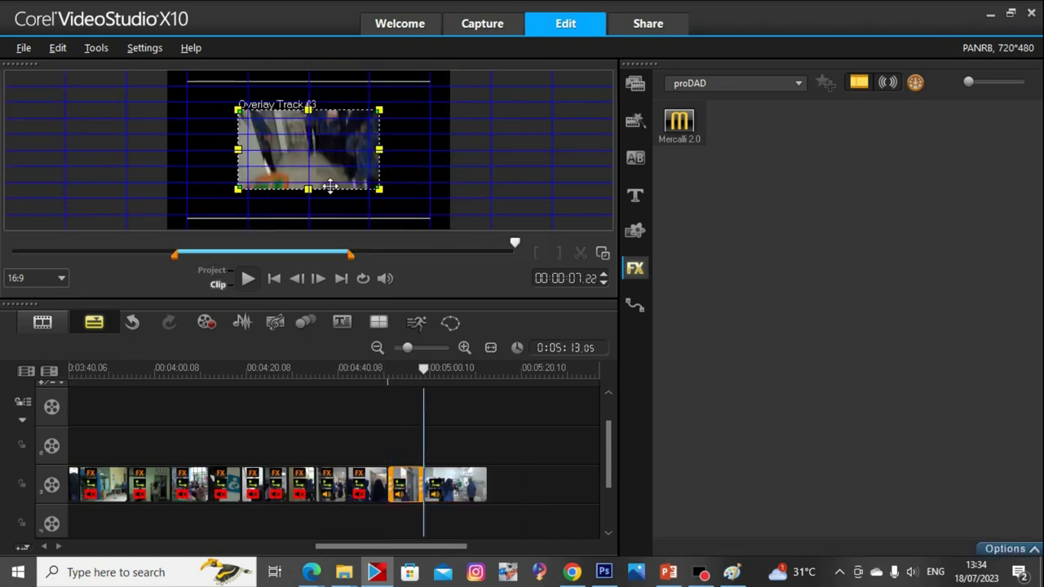
right_click(330, 186)
click(391, 270)
Play clip 00163, split it at 00:00:05.29, and delete the part after the cut
key(space)
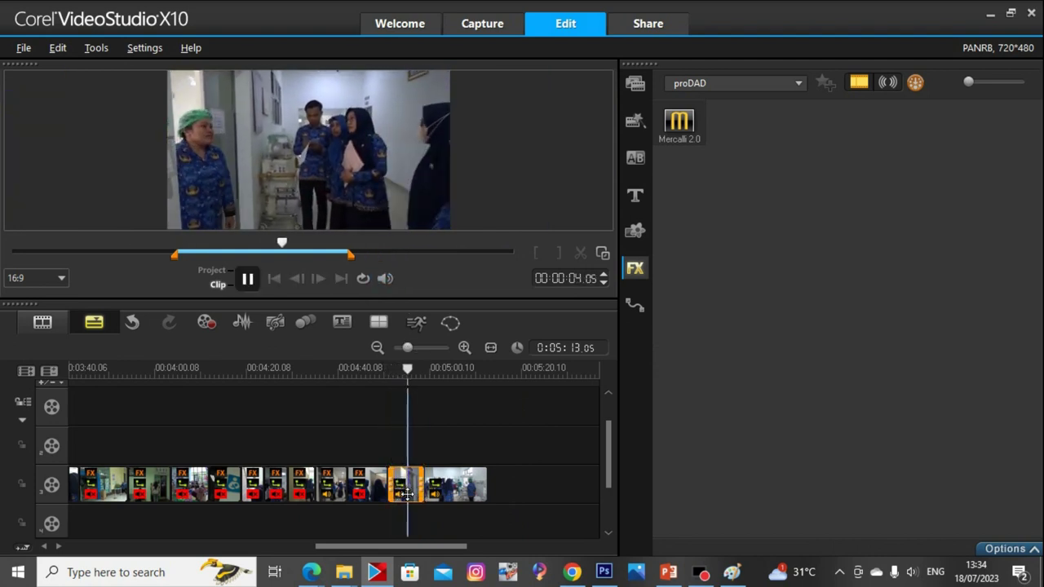
key(space)
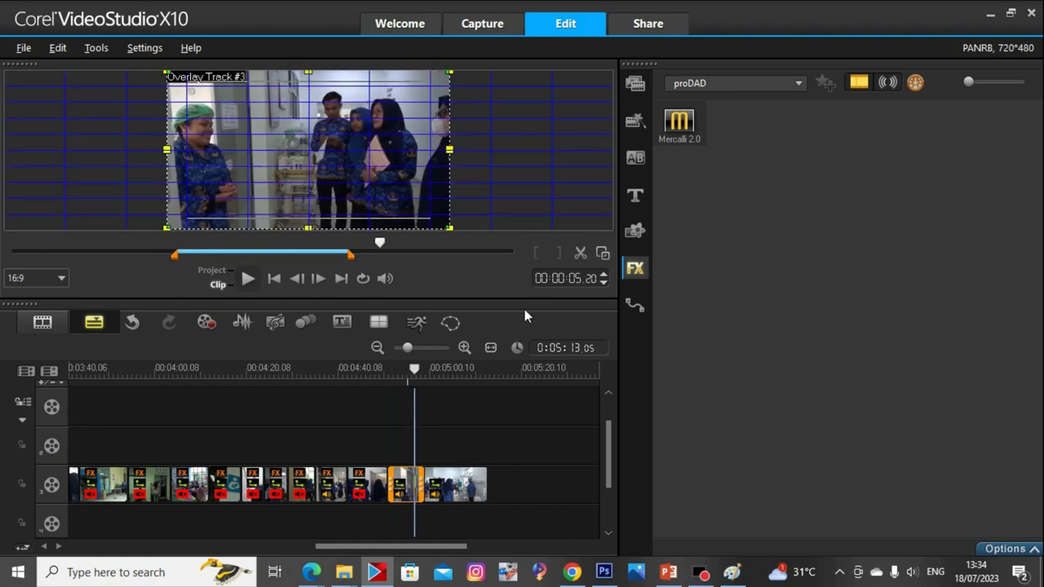
key(space)
key(space)
click(580, 254)
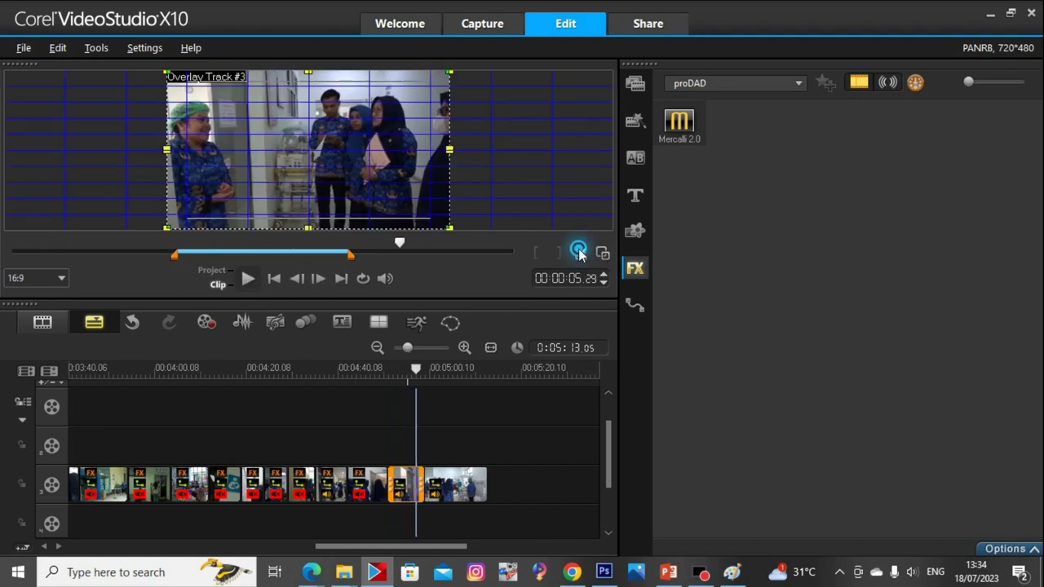
click(418, 476)
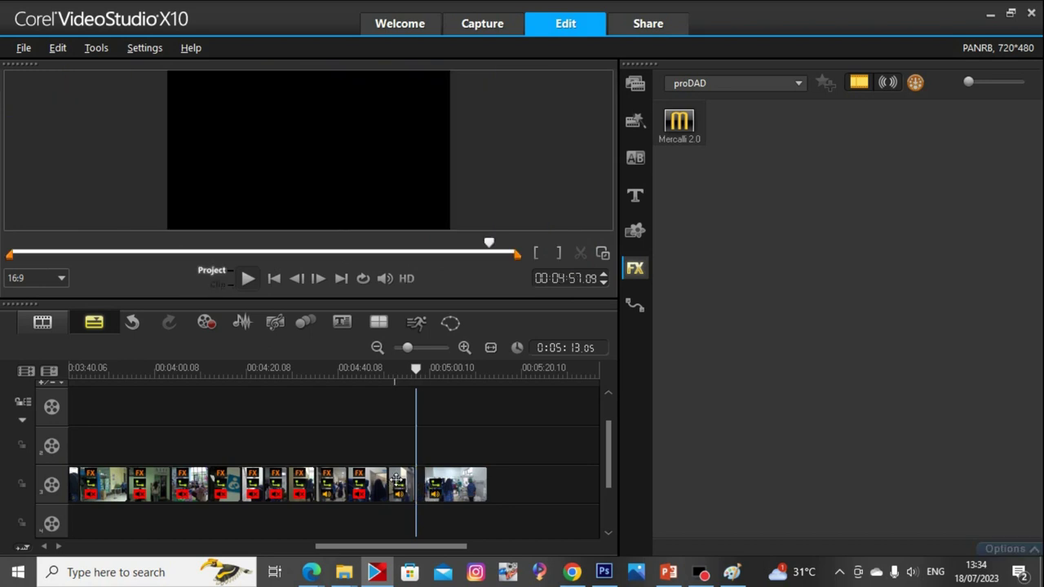
Color-correct clip 00163 with saturation 4, brightness 2, contrast 12 and gamma 26
double_click(402, 480)
click(739, 373)
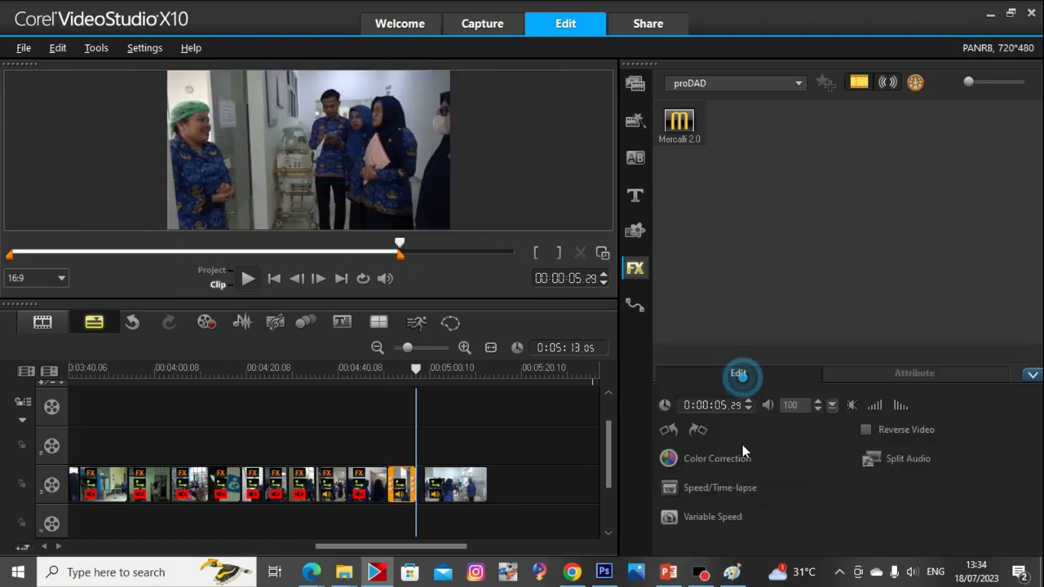
click(721, 458)
drag(946, 495, 951, 497)
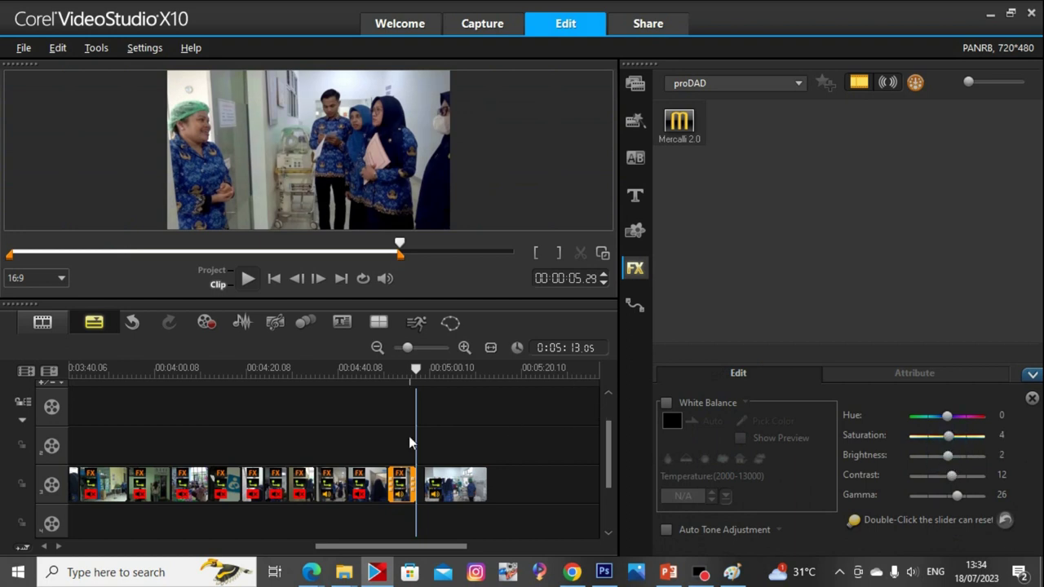
Mute clip 00163 and move clip 00164 directly against its end
right_click(412, 484)
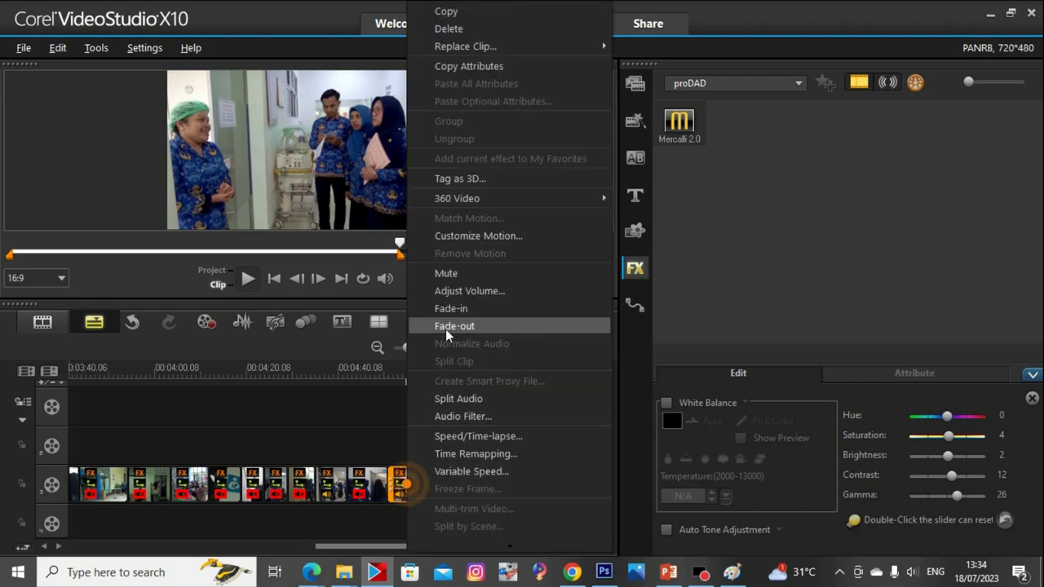
click(440, 272)
drag(454, 484, 462, 488)
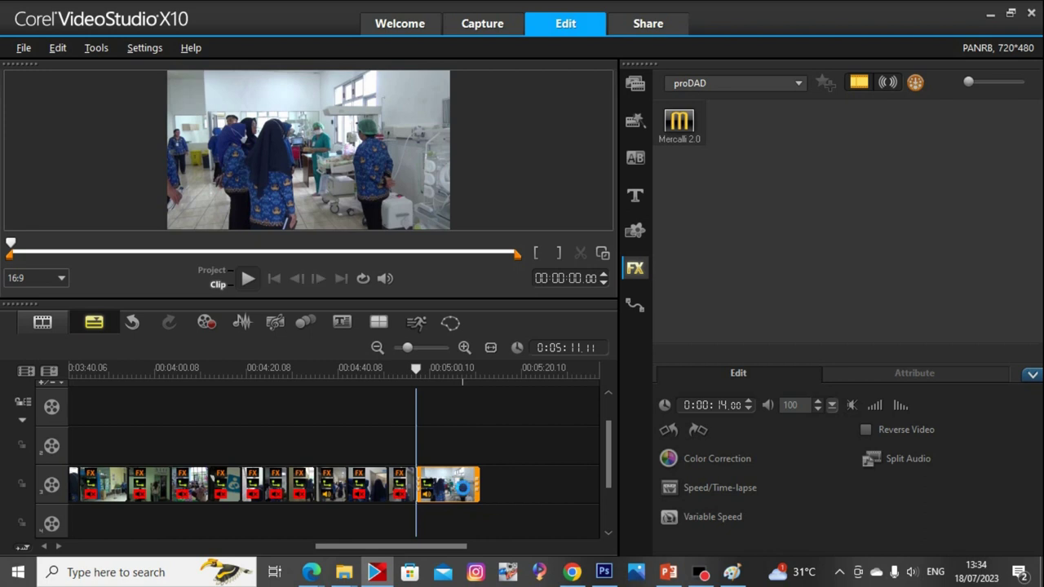
Play clip 00164, split it at 00:00:12.23, and delete the part after the cut
key(space)
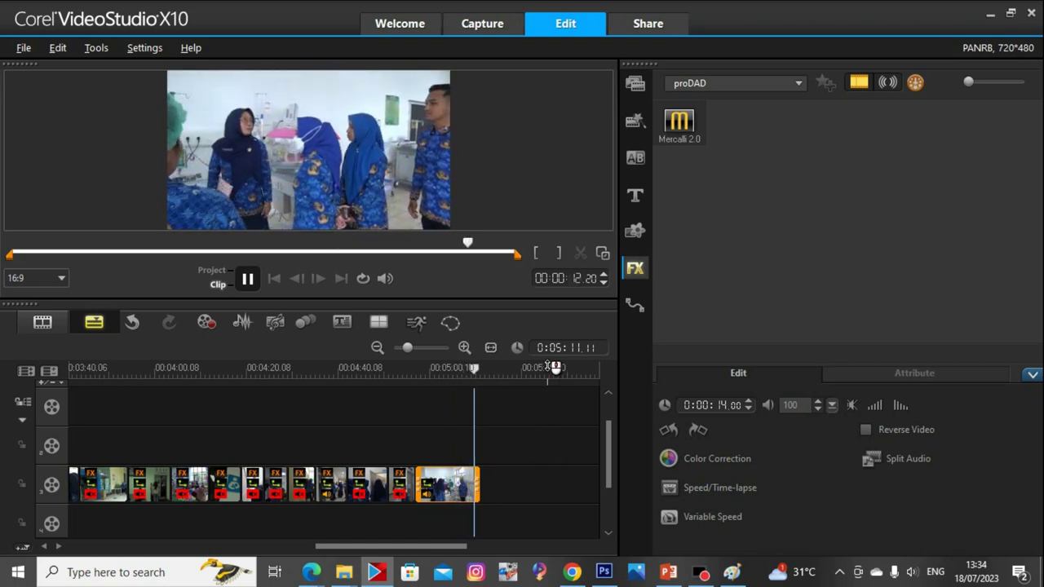
key(space)
click(493, 466)
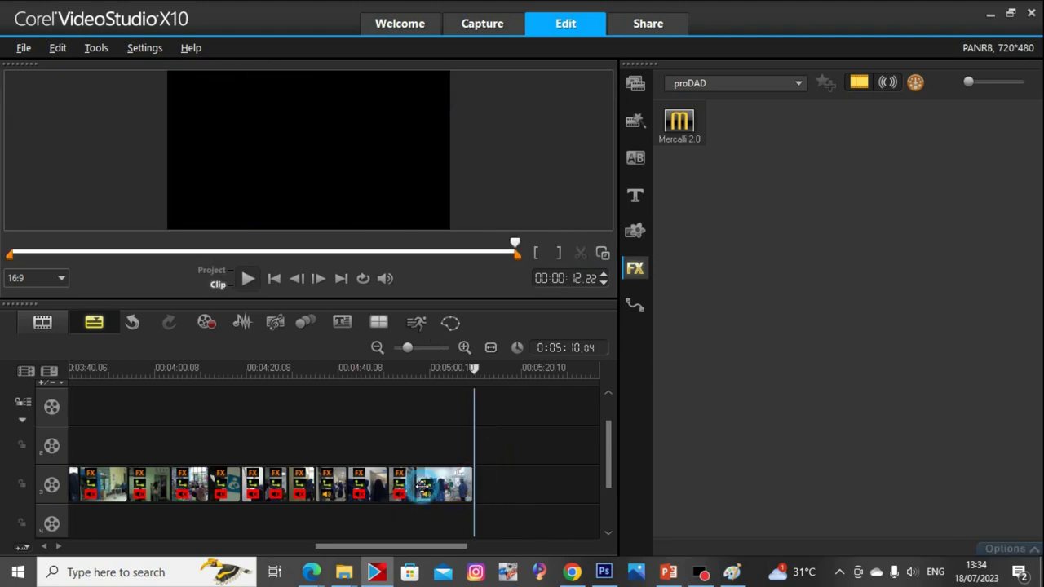
Fit clip 00164 to the full frame and color-correct it with saturation 2, brightness 4, contrast 8 and gamma -5
click(423, 487)
right_click(352, 141)
click(405, 294)
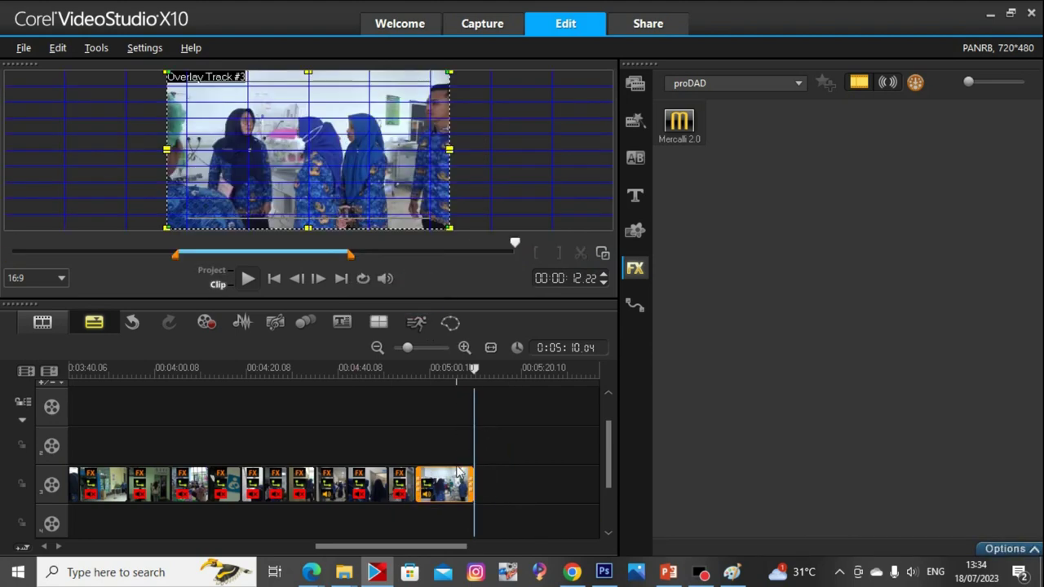
double_click(459, 473)
click(730, 373)
click(738, 458)
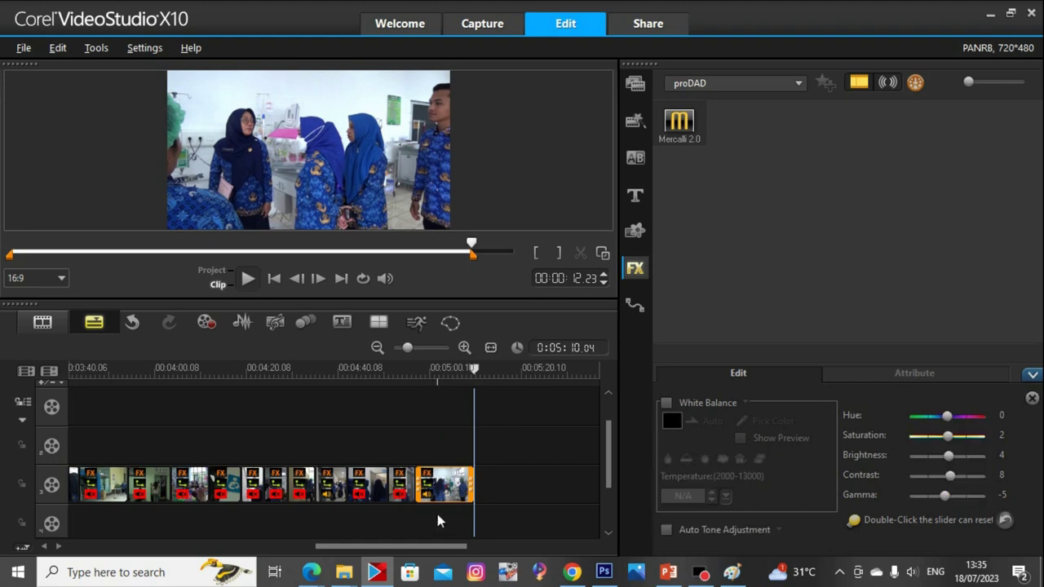
Apply the Mercalli 2.0 stabilization filter to clip 00164 and run its video analysis with the default settings
drag(678, 122, 447, 522)
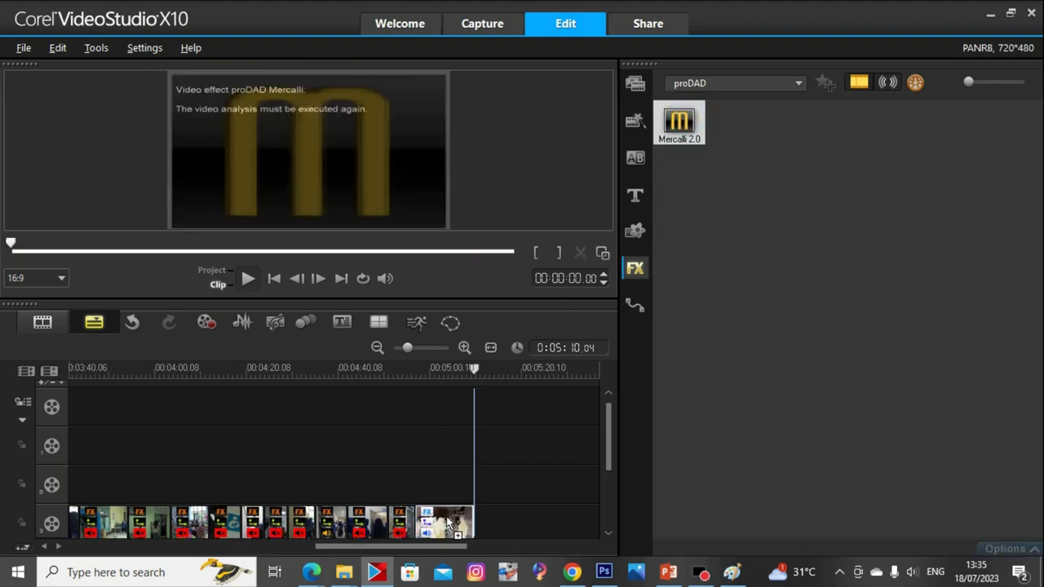
click(446, 522)
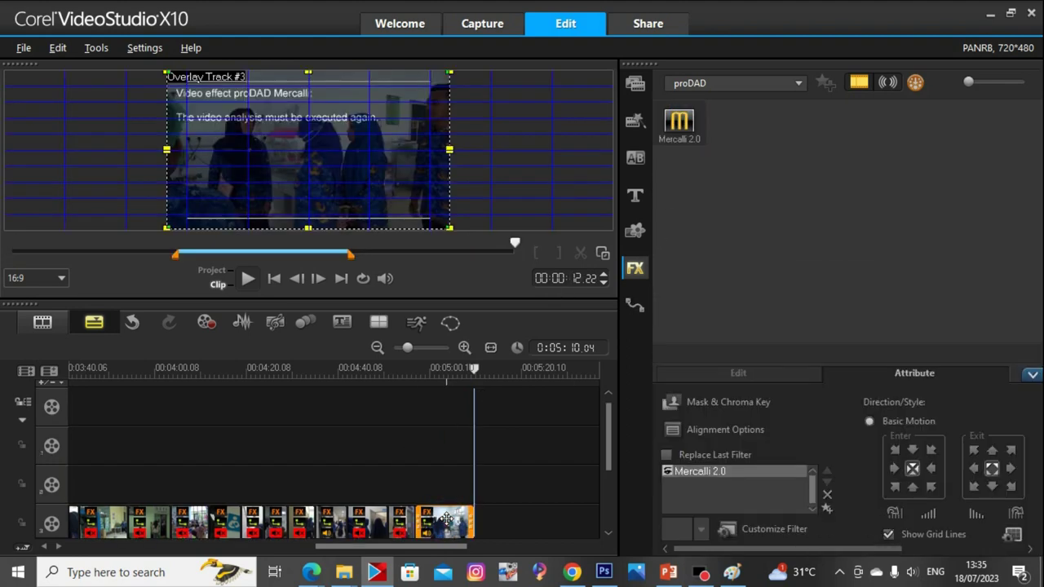
click(758, 532)
click(556, 437)
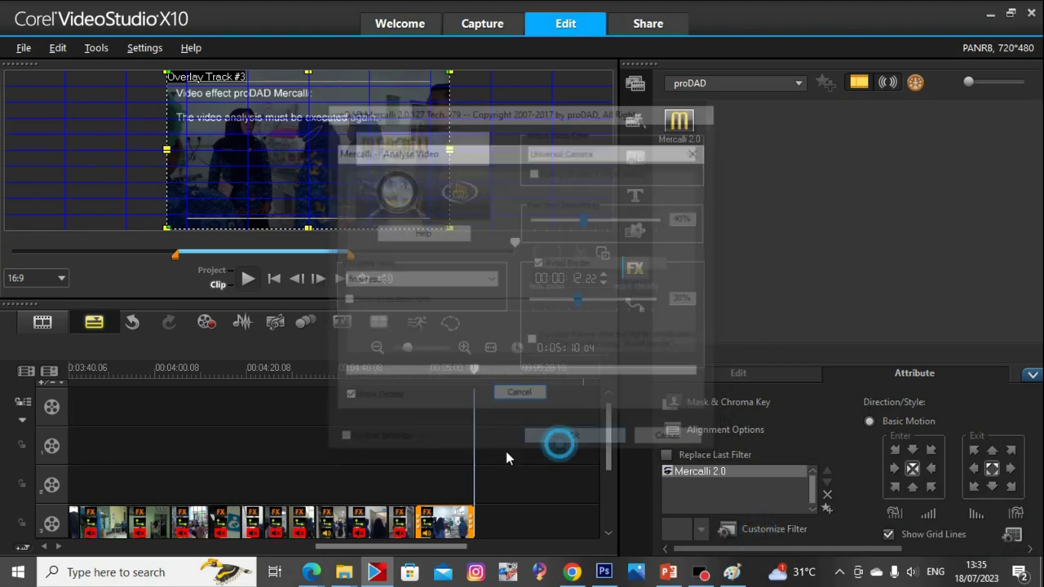
Preview raw clip 00165 from the PANRB folder in File Explorer and add it to the overlay track right after clip 00164
mouse_move(349, 573)
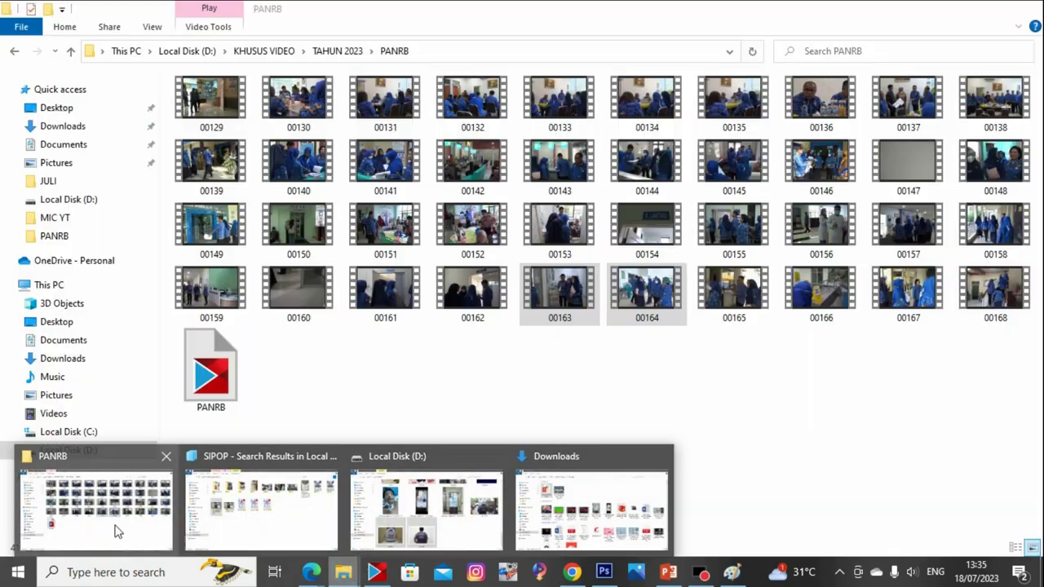
click(115, 531)
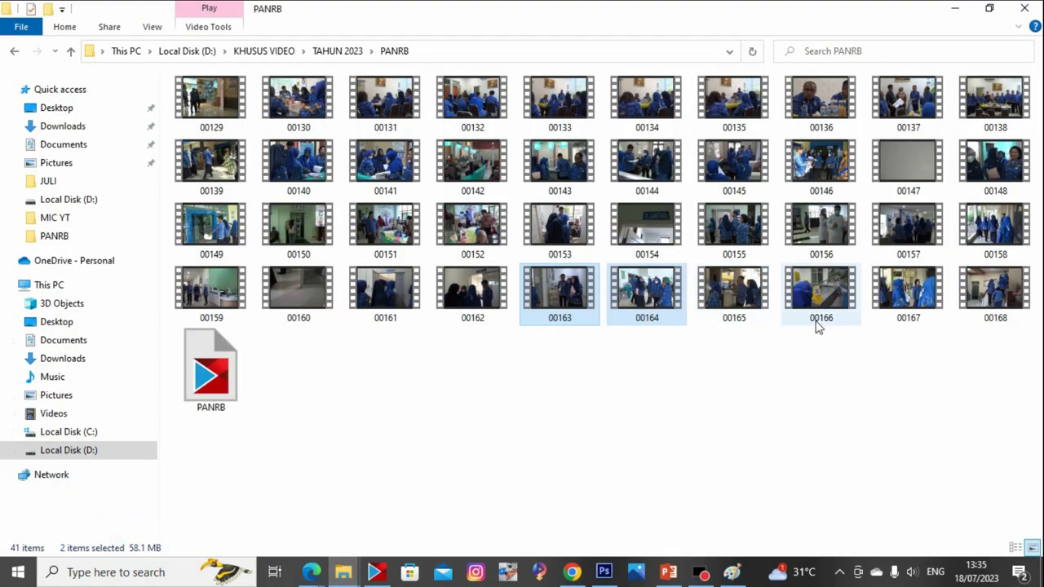
double_click(732, 290)
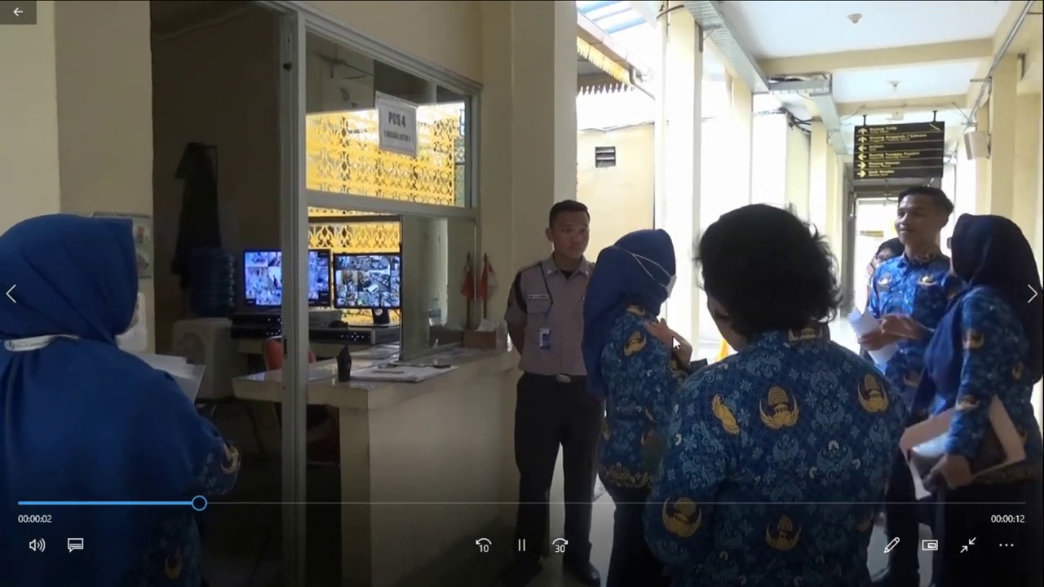
key(Escape)
click(1026, 11)
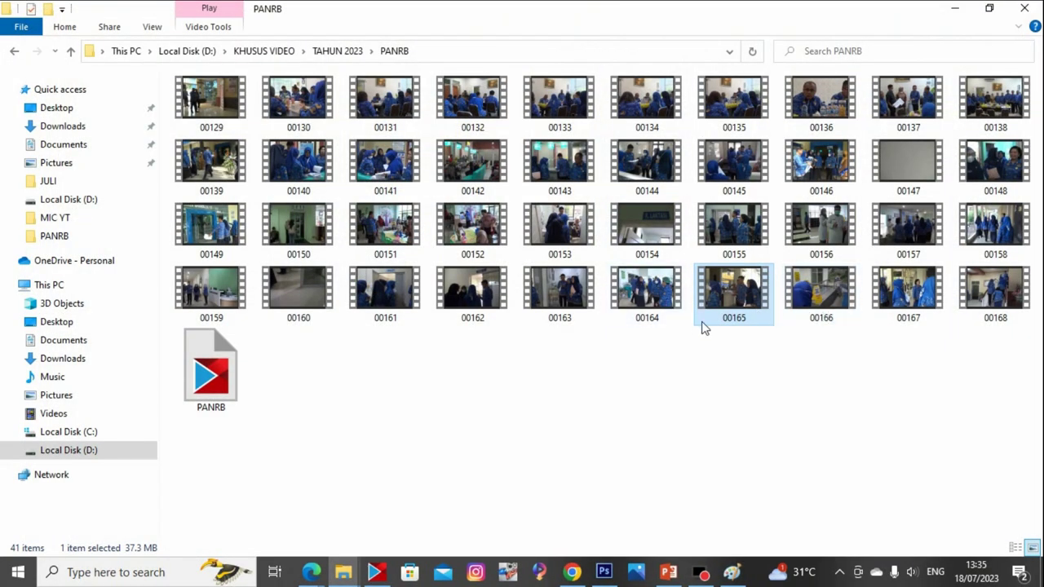
drag(733, 303, 483, 486)
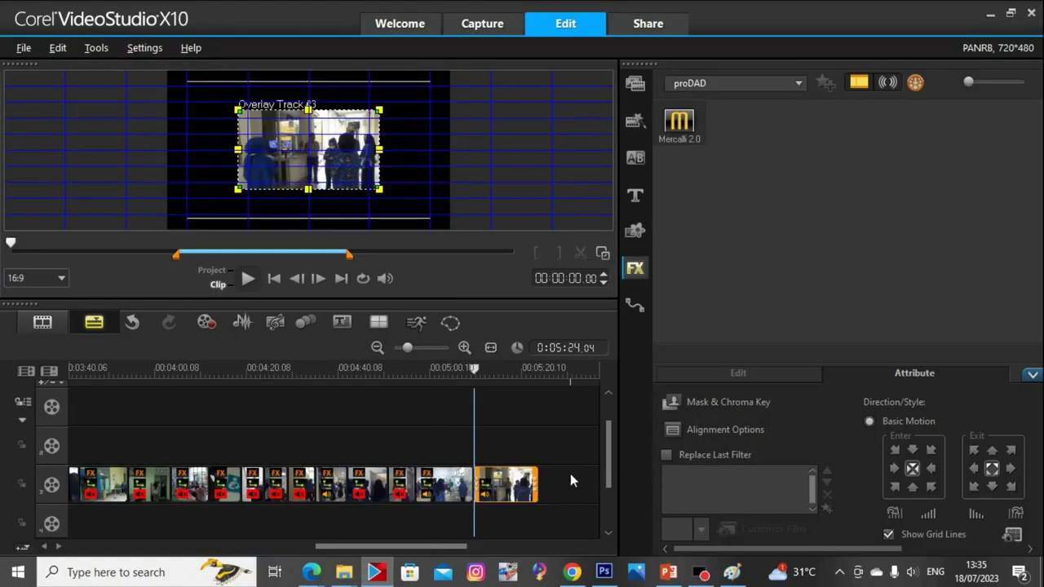
Fit clip 00165 to the full frame and mute its audio
right_click(336, 147)
click(413, 300)
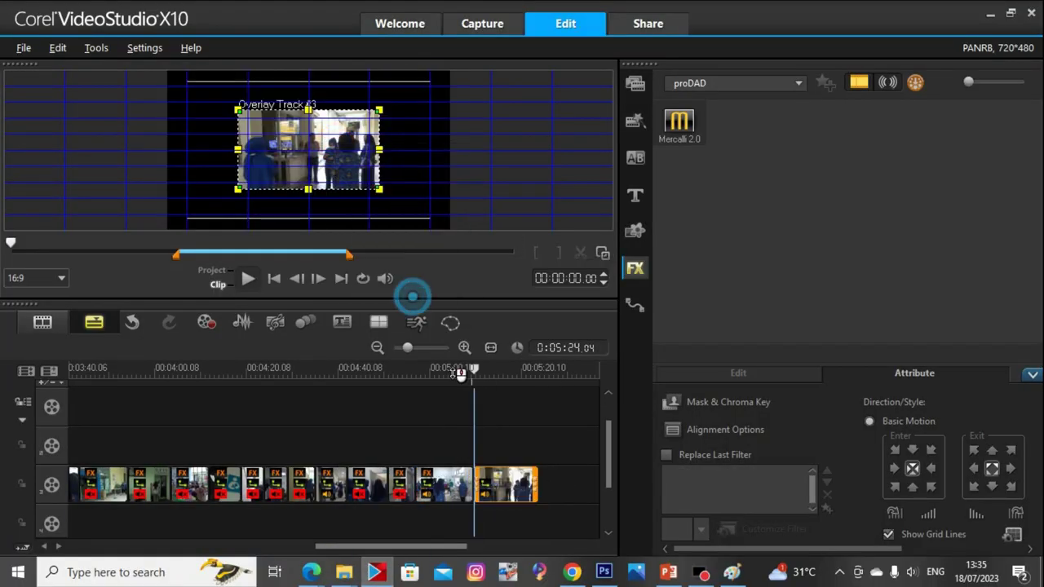
right_click(507, 481)
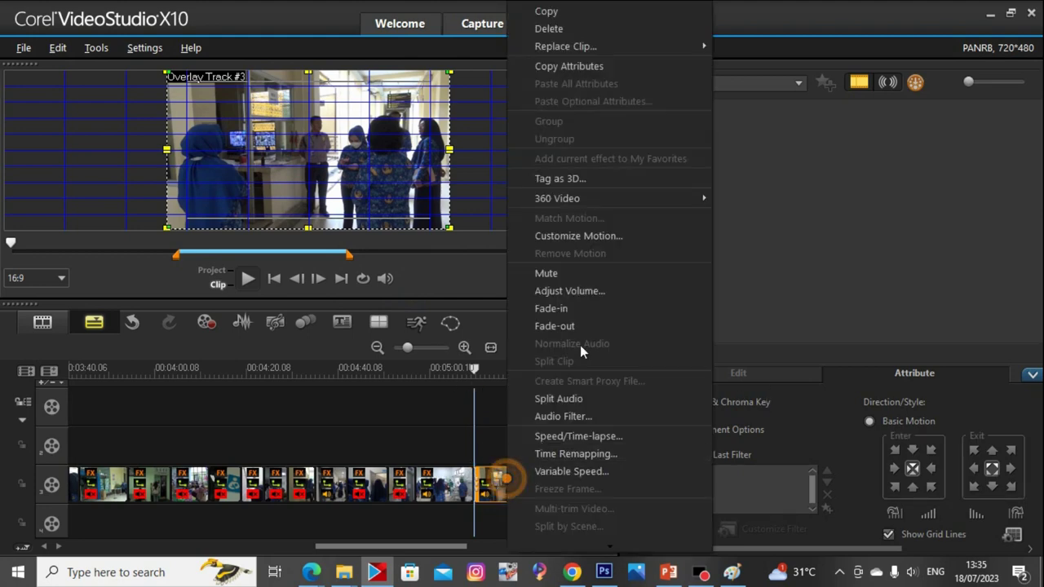
click(584, 272)
Color-correct clip 00165 with saturation 4, brightness 8, contrast 22 and gamma 26
click(738, 373)
click(713, 459)
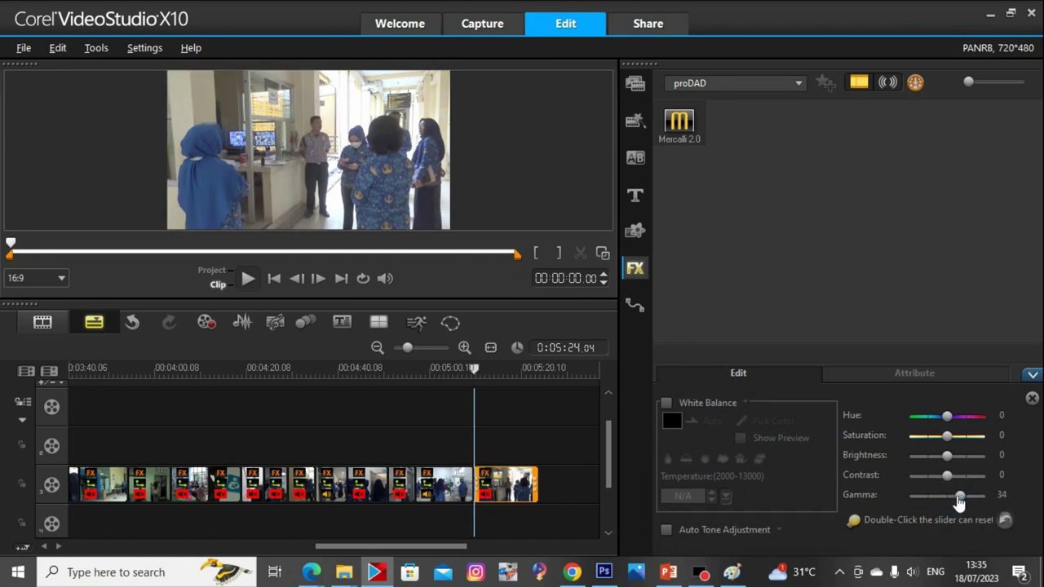
click(954, 479)
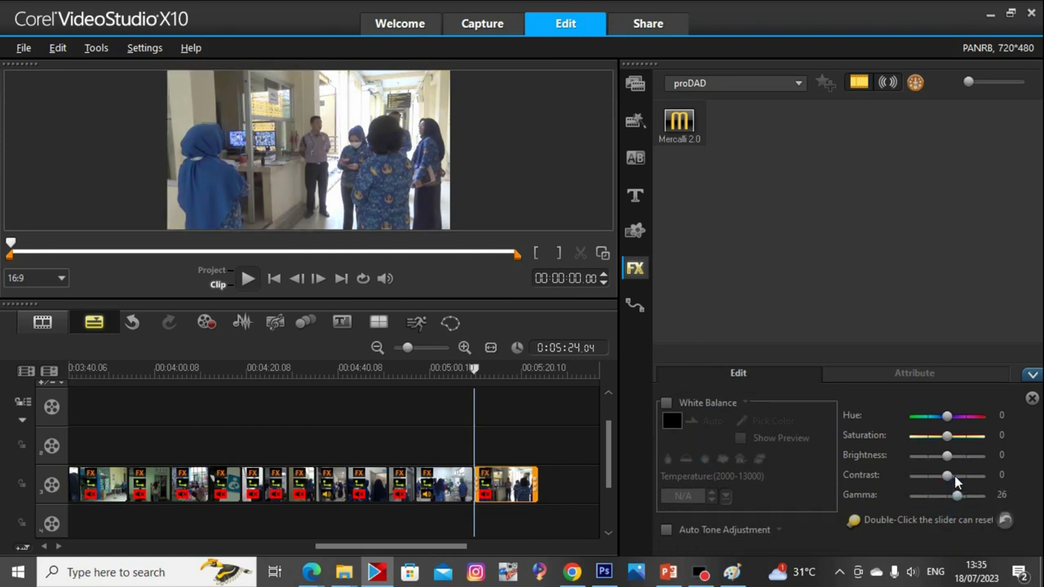
click(955, 477)
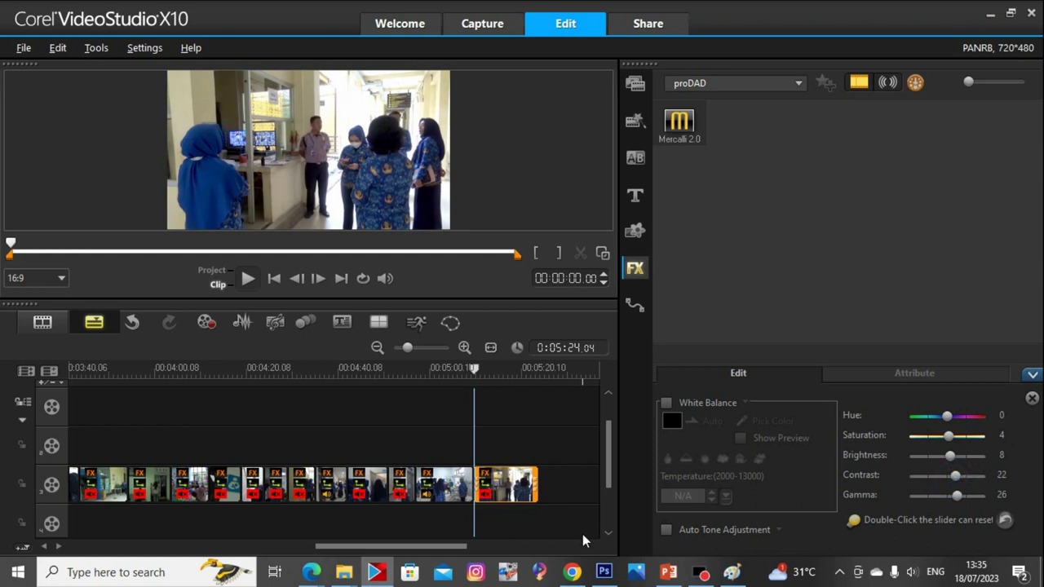
Play clip 00165, split it at 00:00:11.12, and delete the part after the cut
key(space)
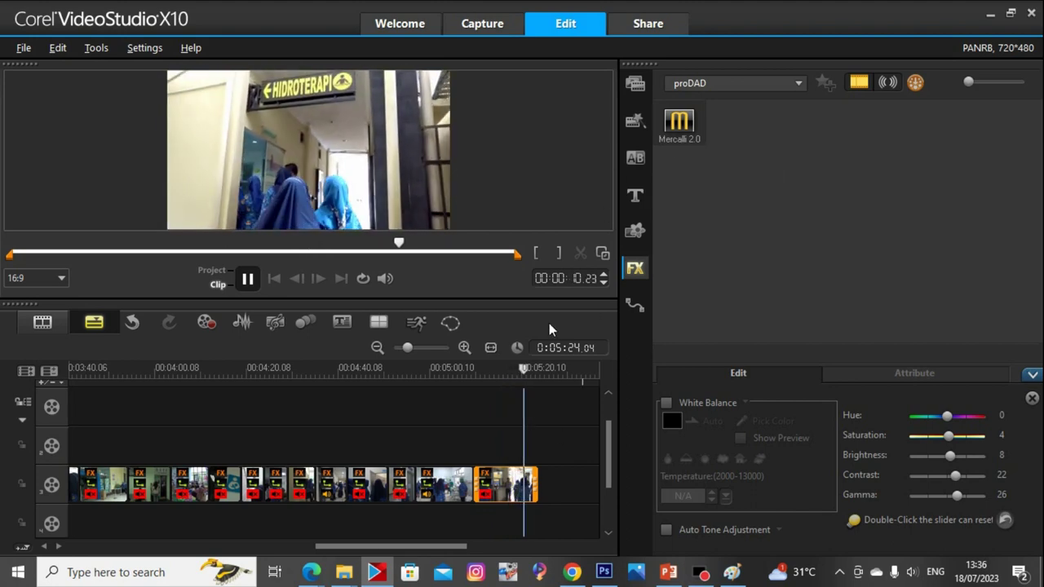
key(space)
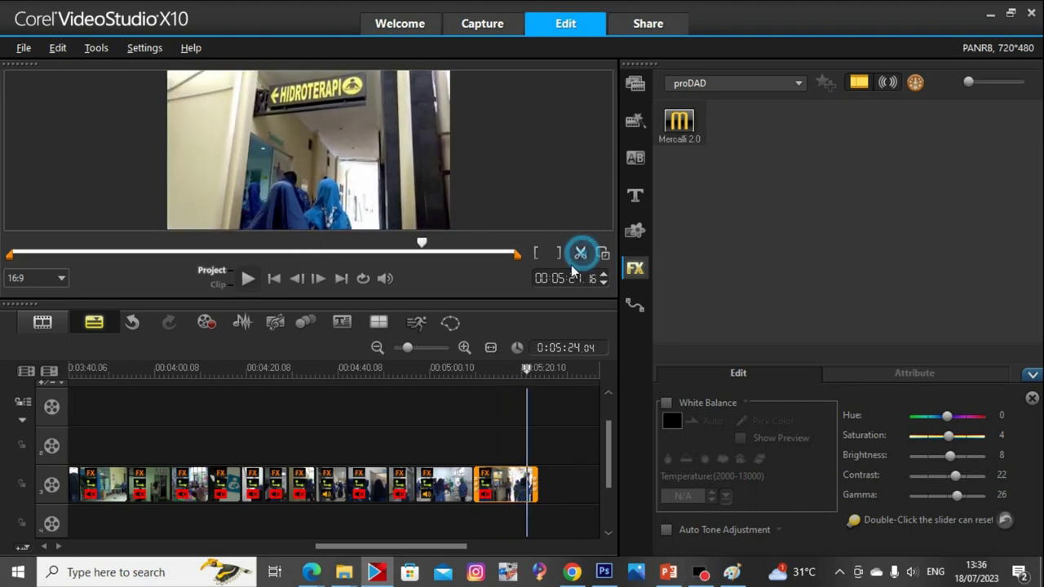
click(534, 485)
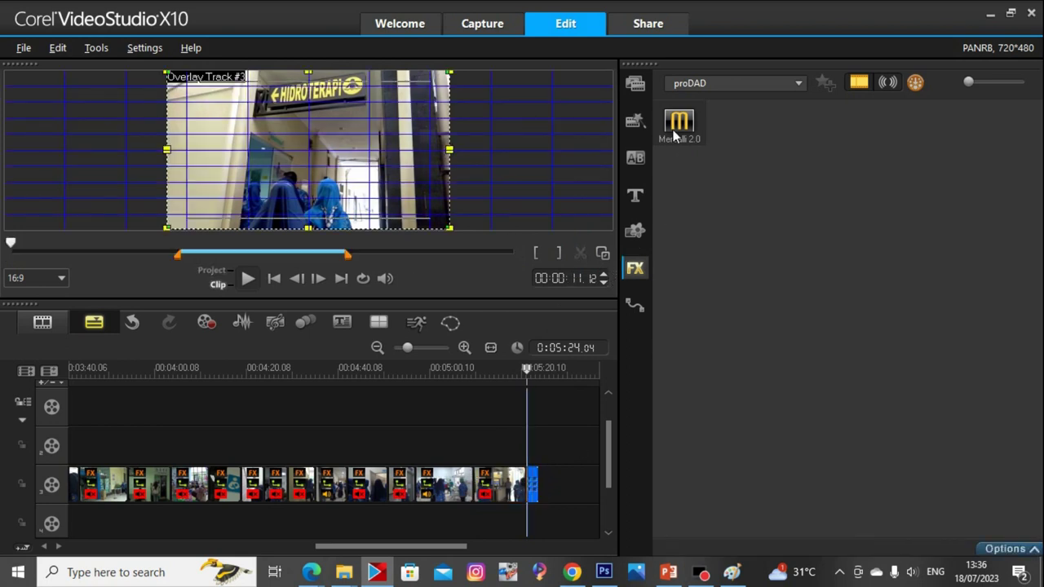
Stabilize clip 00165 with the Mercalli 2.0 filter and run its video analysis with the default settings
drag(676, 134, 506, 528)
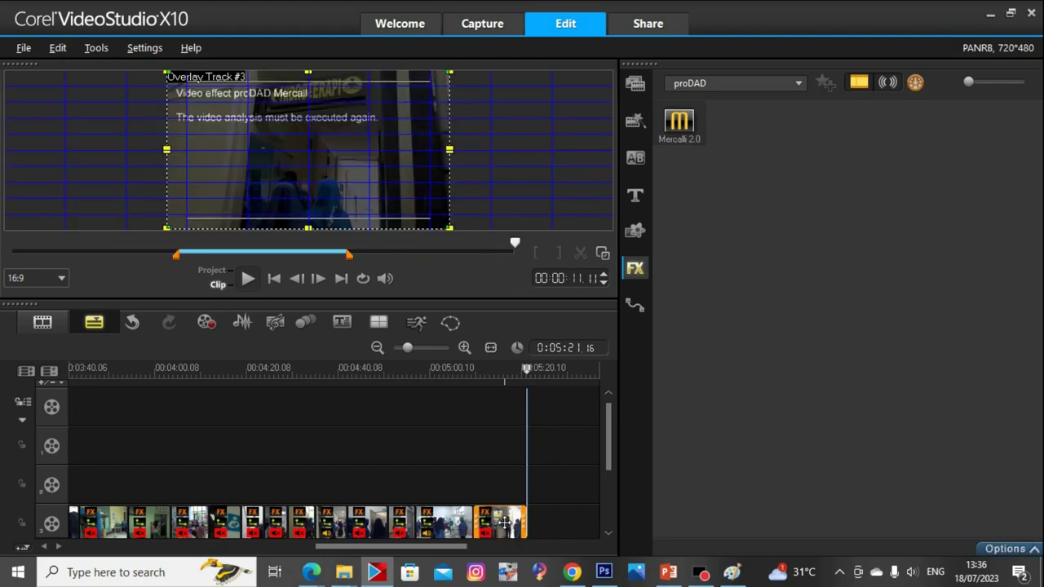
click(775, 527)
click(540, 442)
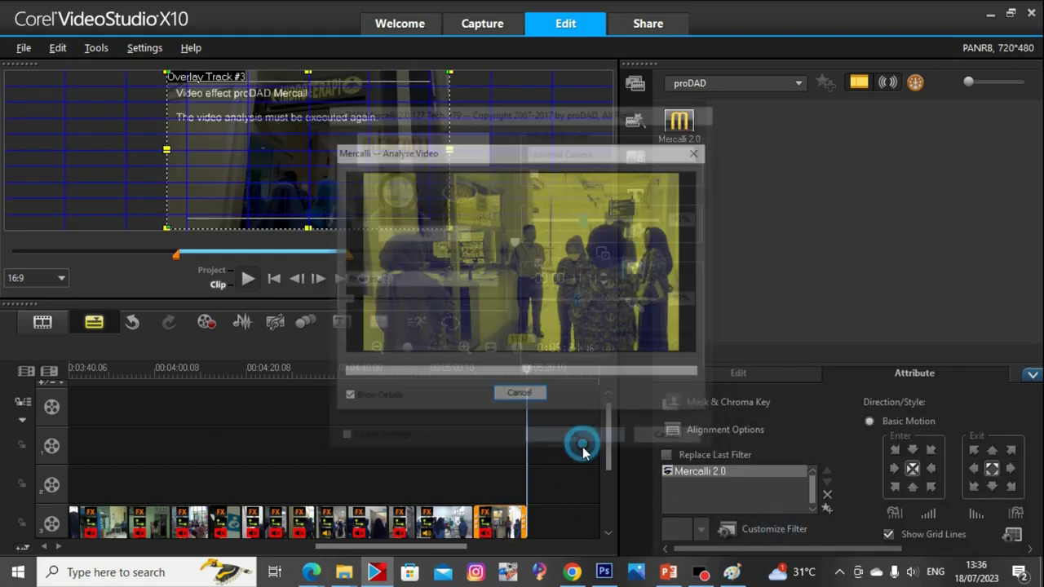
Preview raw clip 00166 from the PANRB folder in File Explorer and add clips 00166, 00167 and 00168 to the overlay track after clip 00165
mouse_move(345, 569)
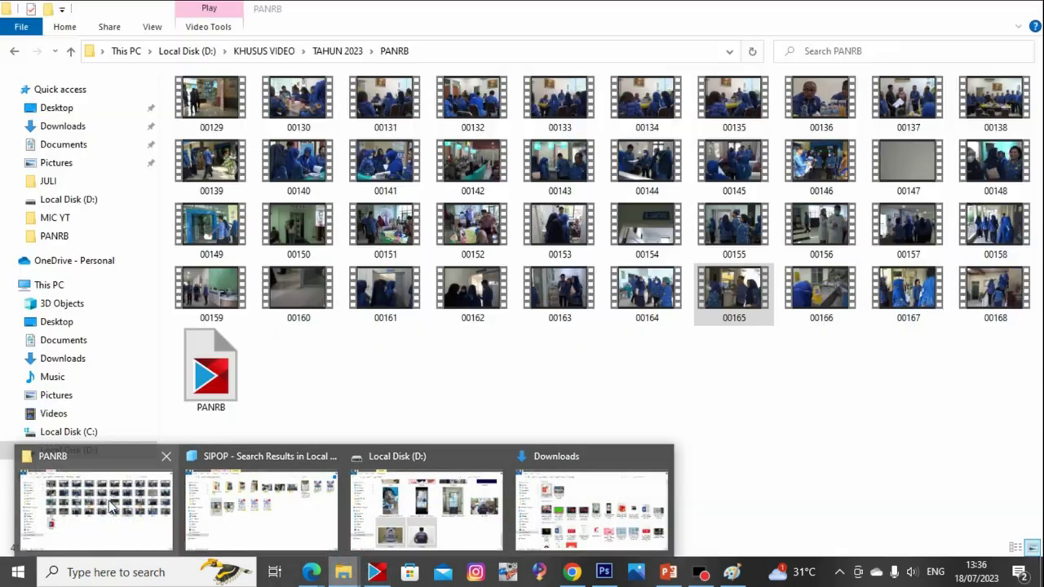
click(112, 507)
double_click(821, 292)
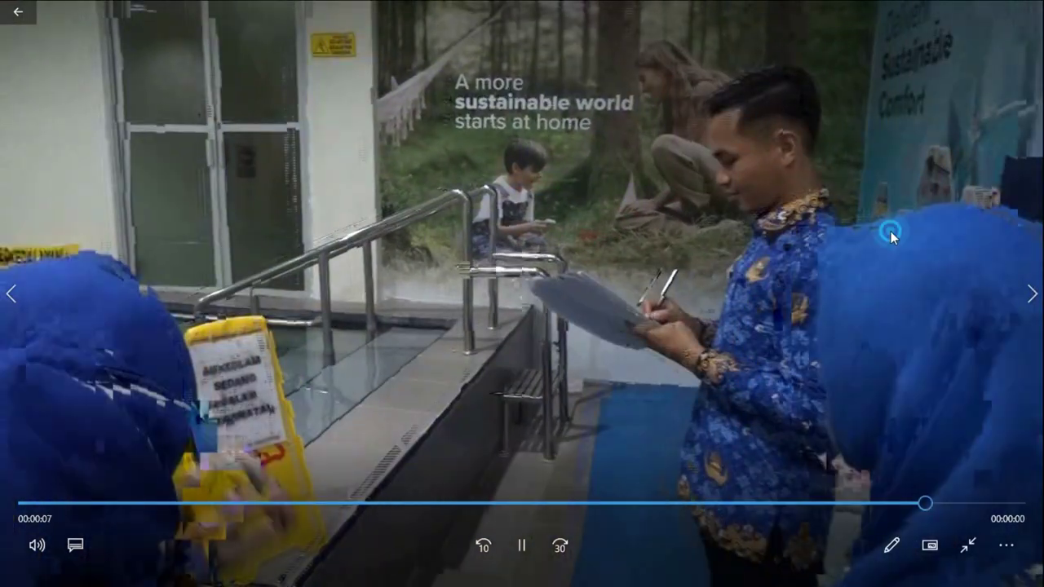
click(1024, 10)
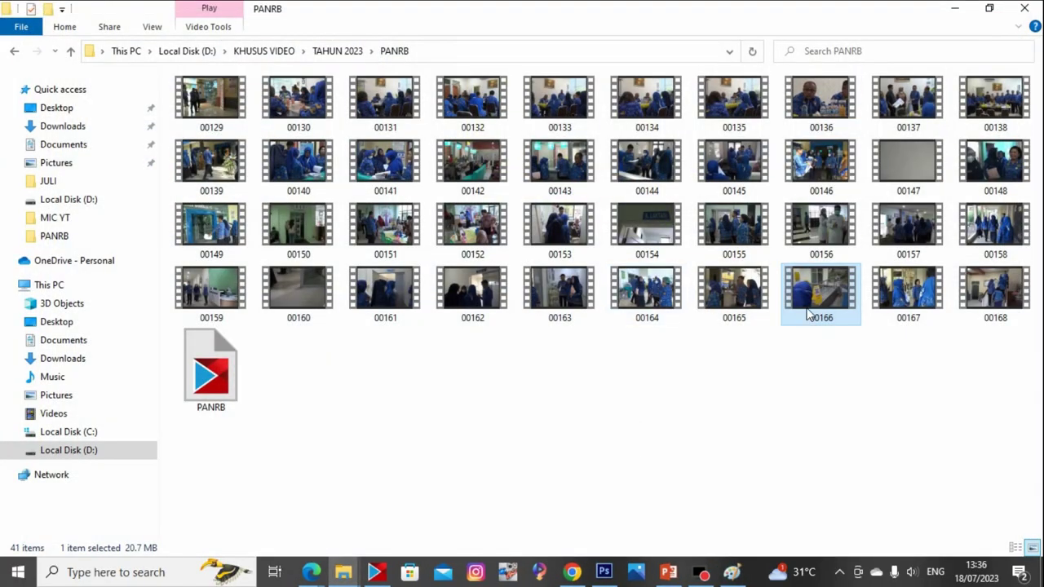
ctrl+click(901, 306)
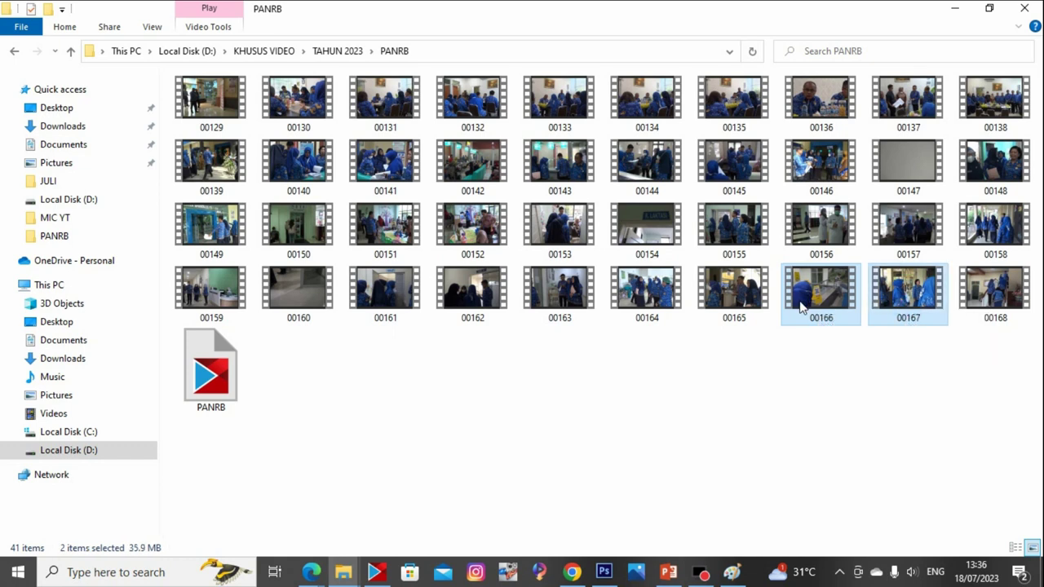
ctrl+click(978, 302)
drag(834, 302, 457, 522)
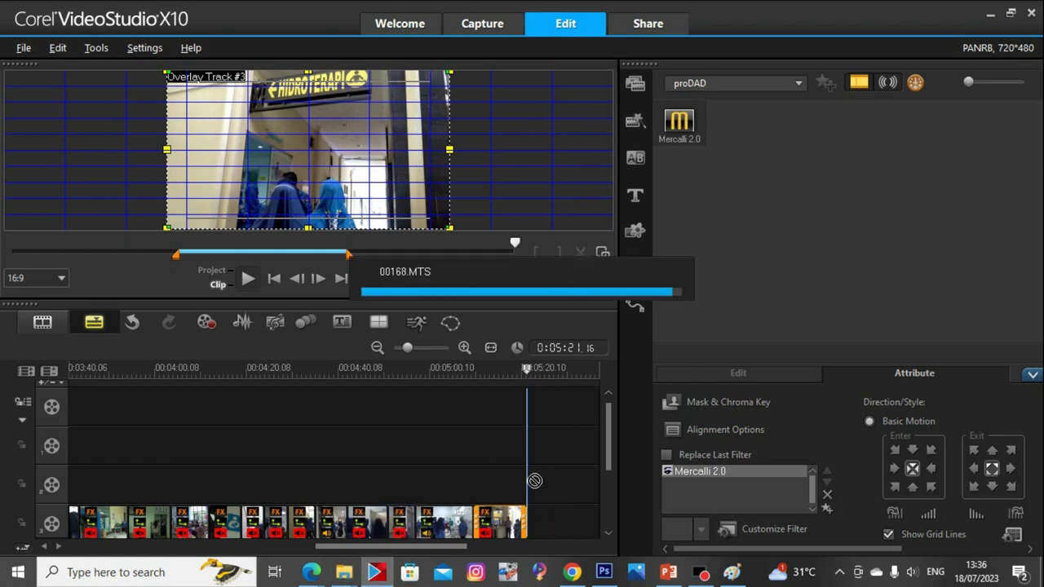
drag(553, 513, 565, 493)
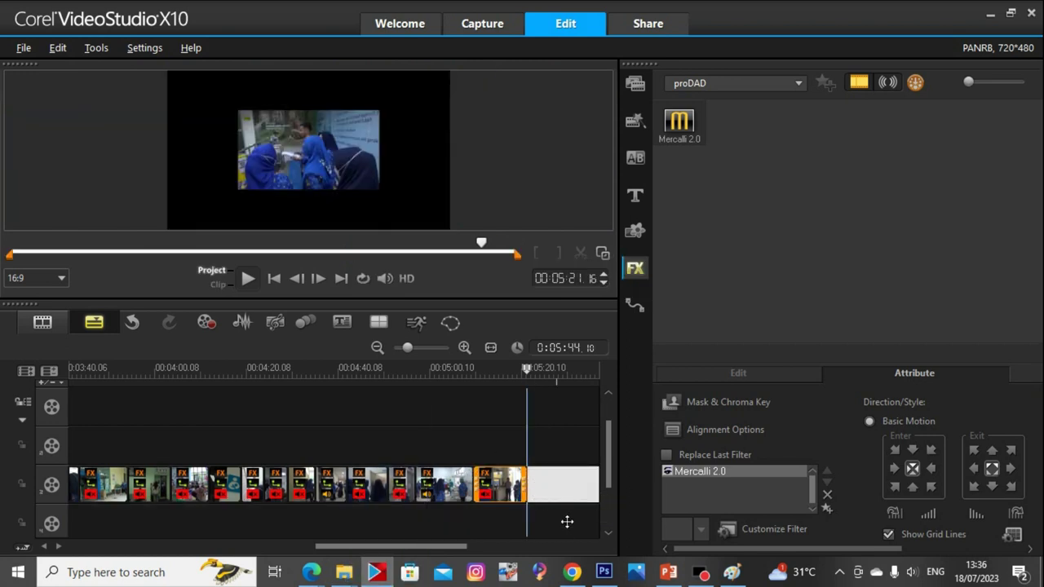
click(568, 522)
Fit clip 00166 to the full frame and mute its audio
click(547, 482)
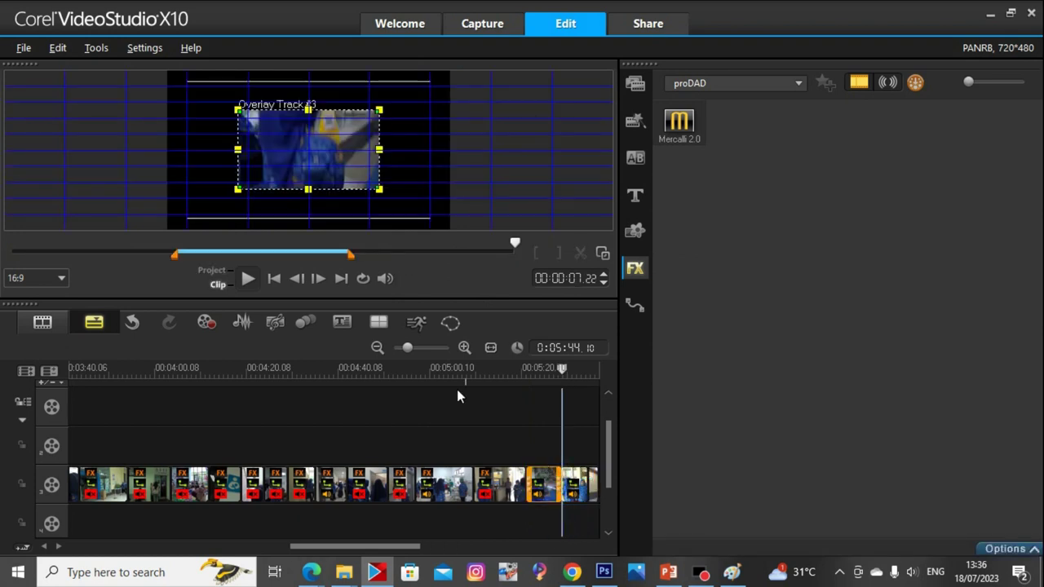
right_click(319, 146)
click(410, 299)
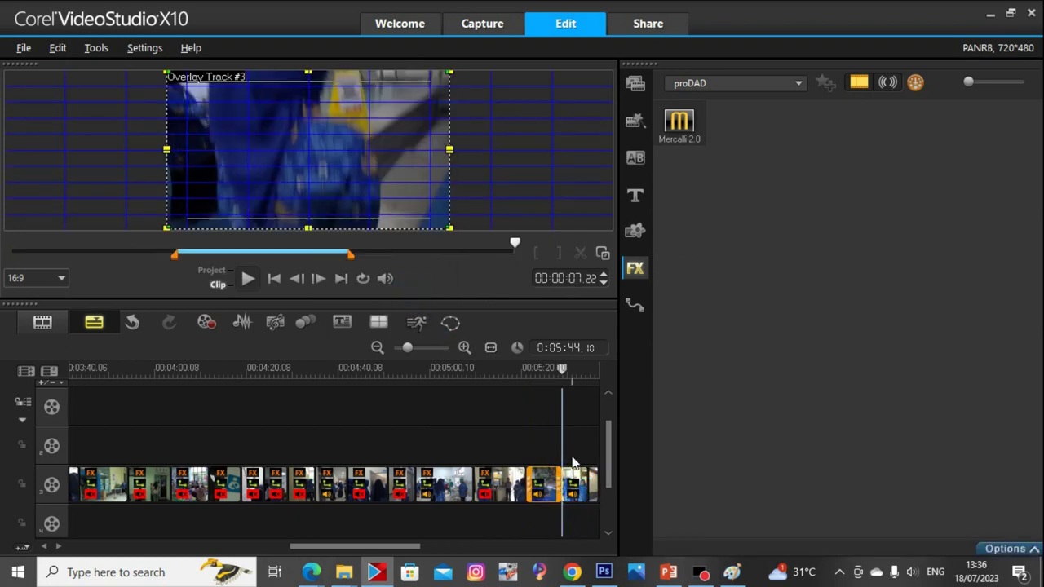
right_click(545, 483)
click(586, 295)
Play clip 00166, split it at 00:00:06.15, and delete the part after the cut
key(space)
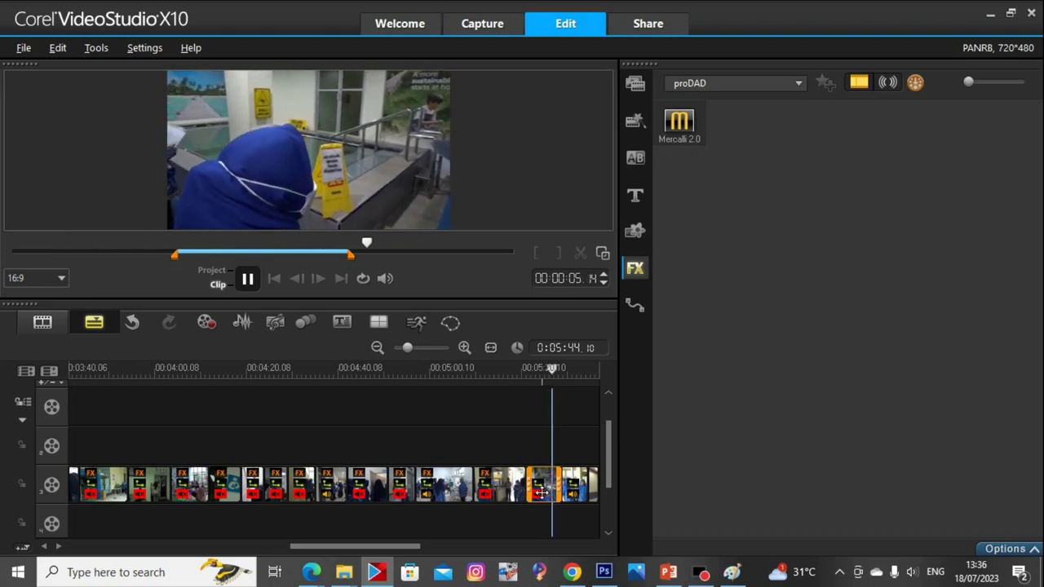
key(space)
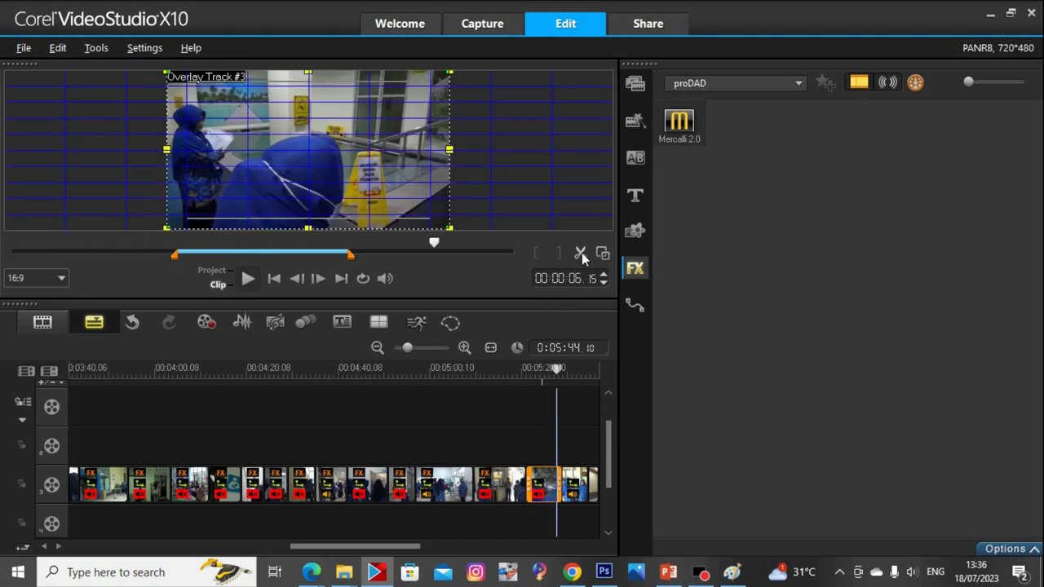
click(569, 446)
click(558, 483)
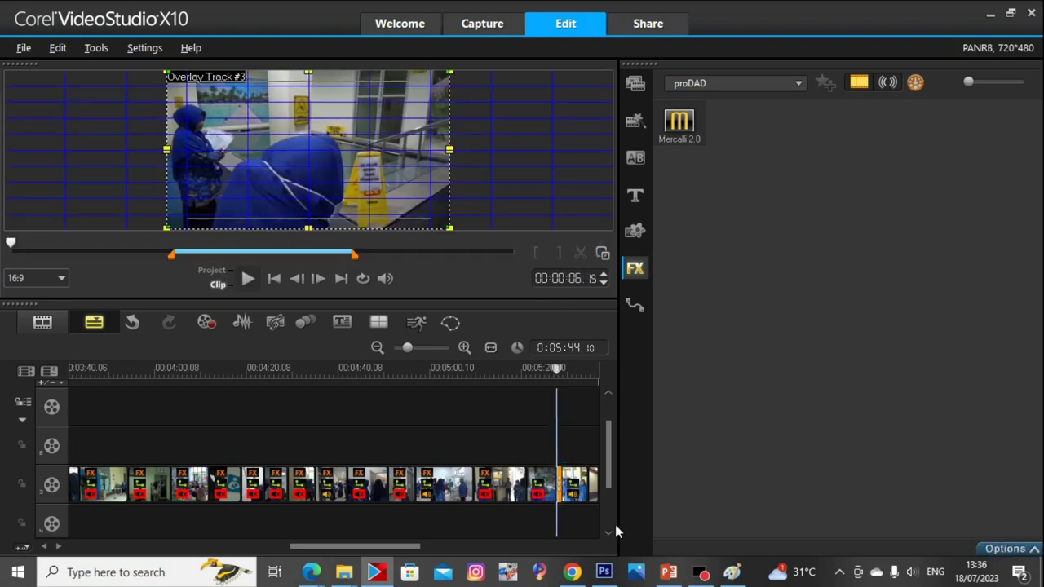
click(615, 524)
Color-correct clip 00166 with brightness 8, contrast 18 and gamma 24
click(542, 487)
double_click(542, 488)
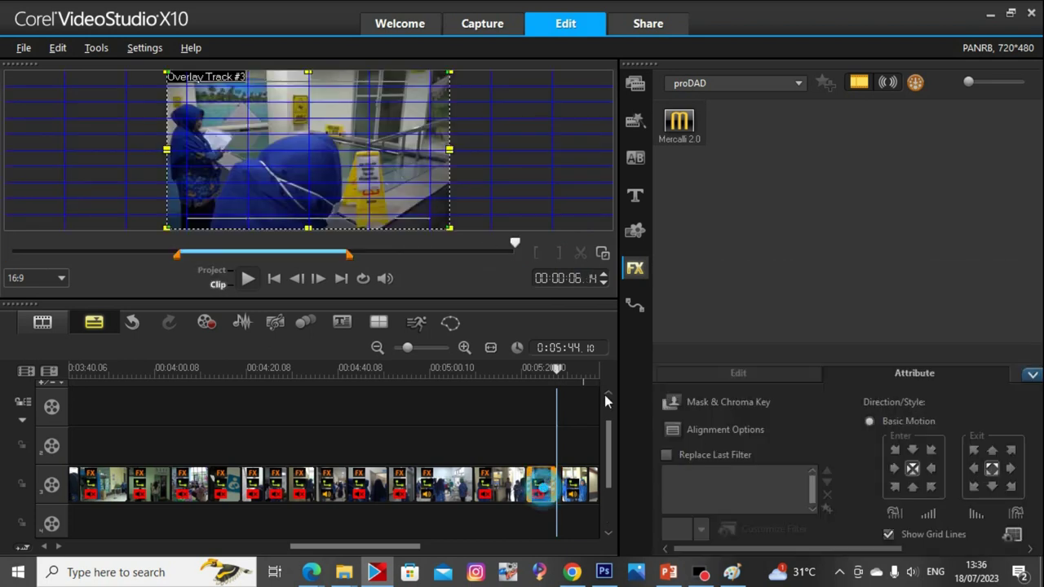
click(700, 369)
click(706, 461)
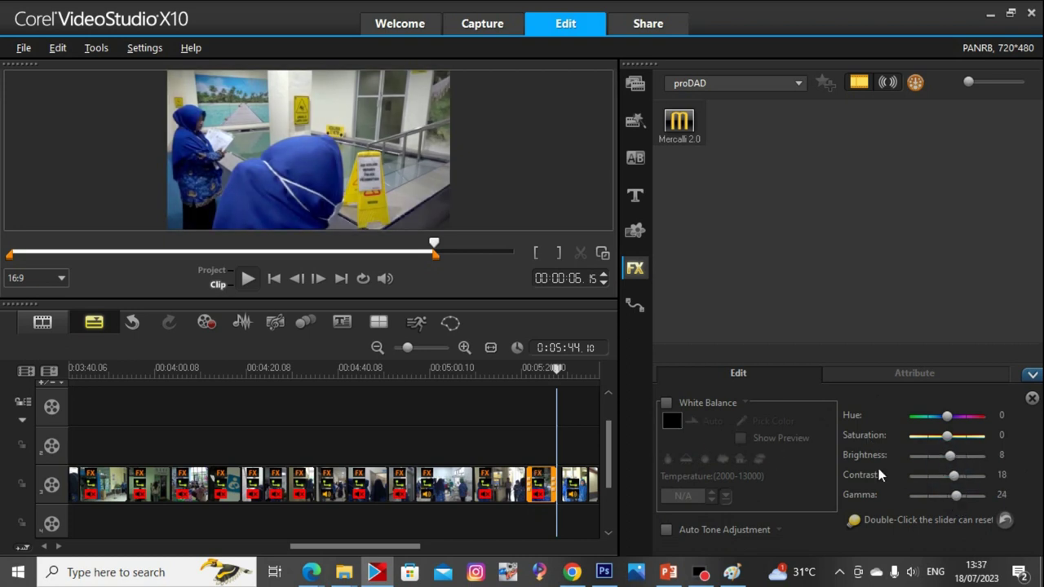
Stabilize clip 00166 on the overlay track with the Mercalli 2.0 filter and run its video analysis
drag(682, 145, 553, 450)
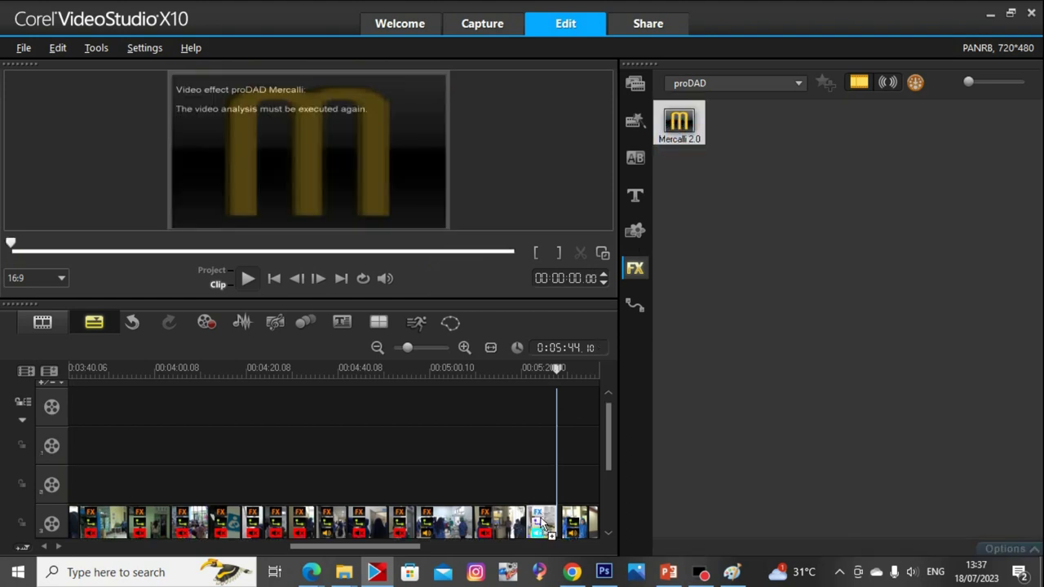
drag(543, 527, 543, 525)
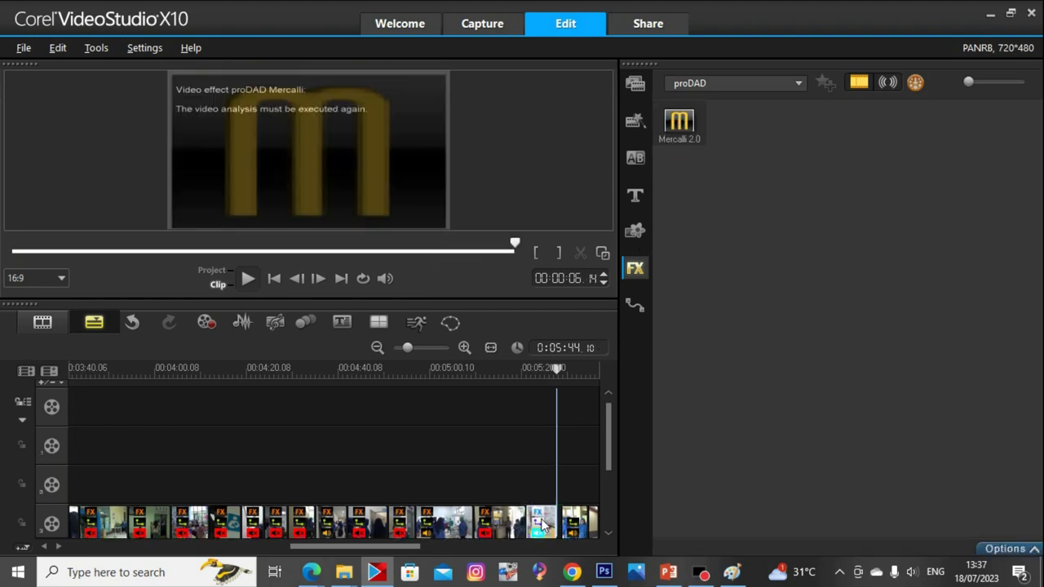
click(542, 523)
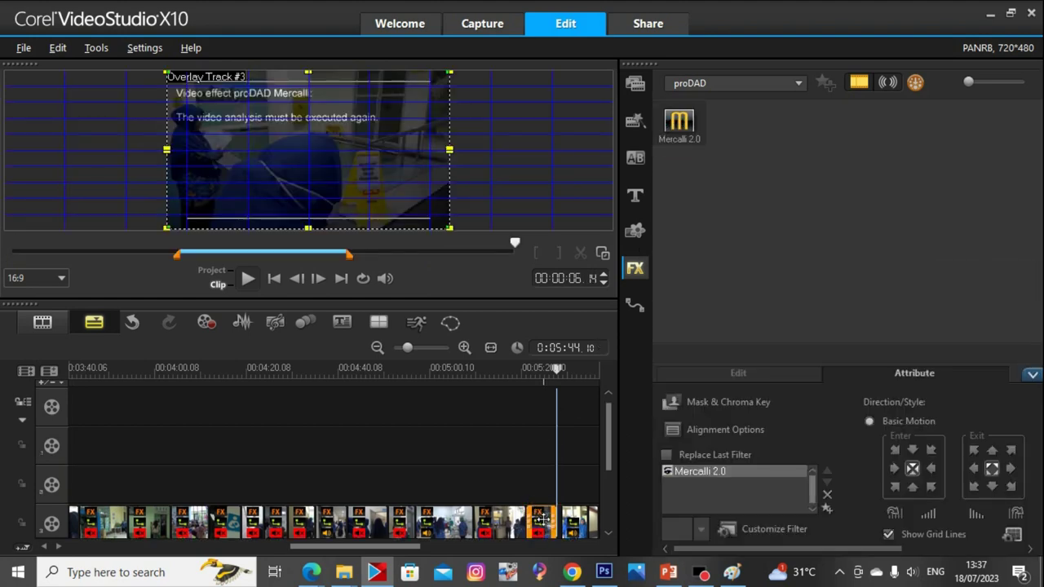
click(542, 438)
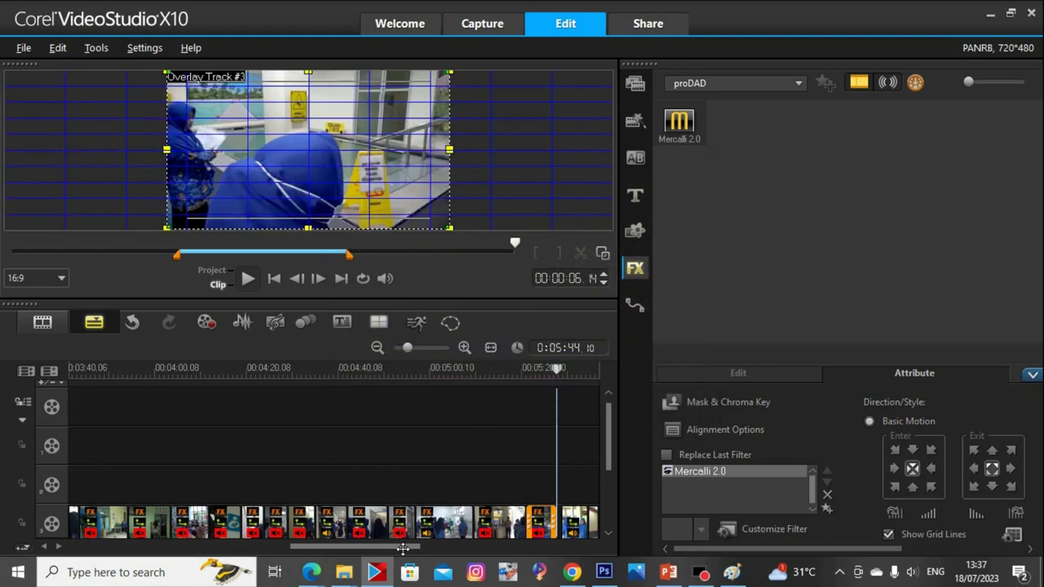
Fit clip 00167 on the overlay track to the frame height
drag(403, 546, 434, 546)
click(439, 512)
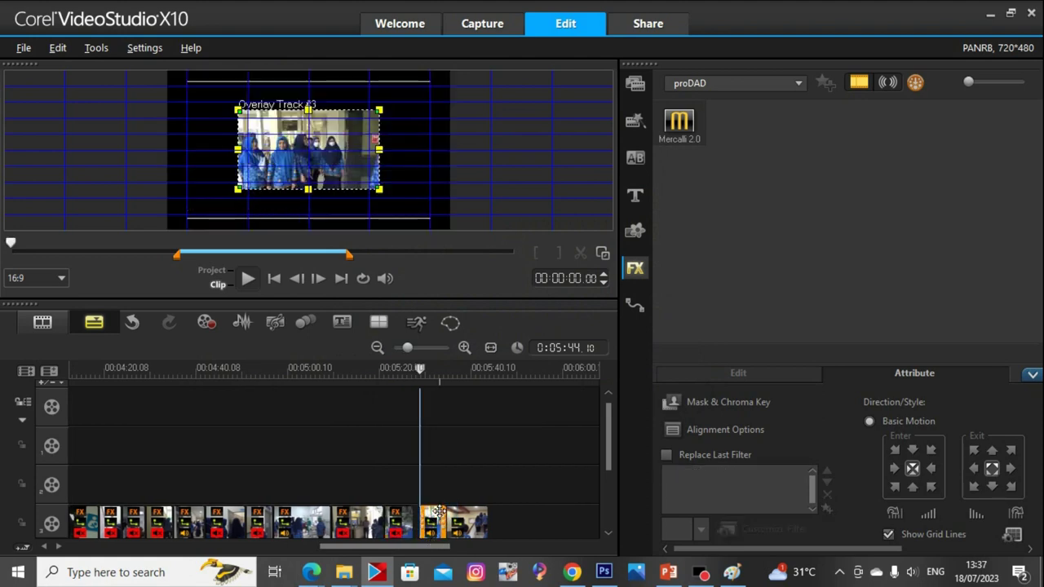
right_click(314, 151)
click(374, 302)
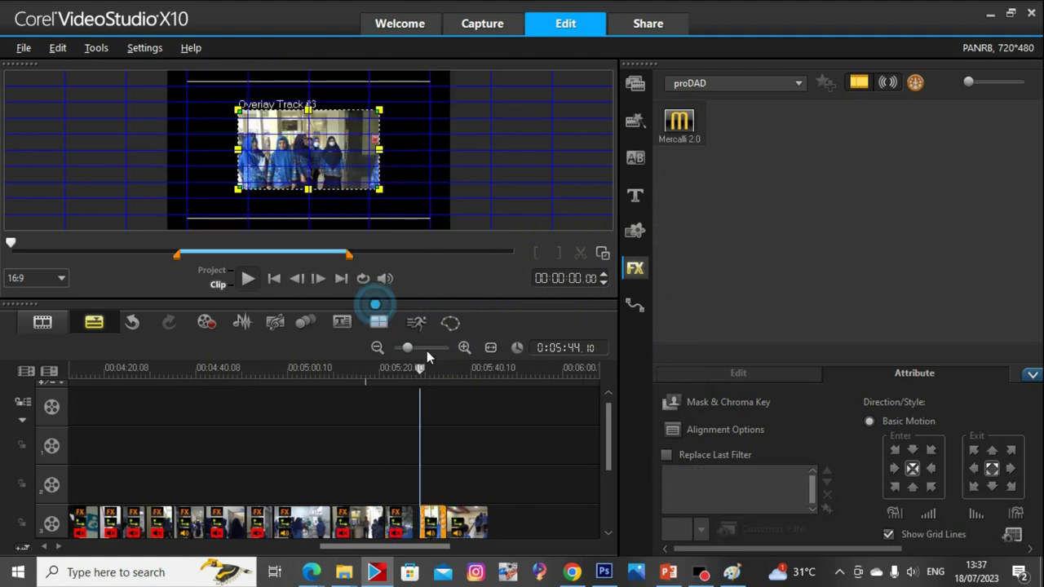
Play clip 00167, split it at project time 00:05:31.20, delete the rest, and move the kept part against clip 00166
key(space)
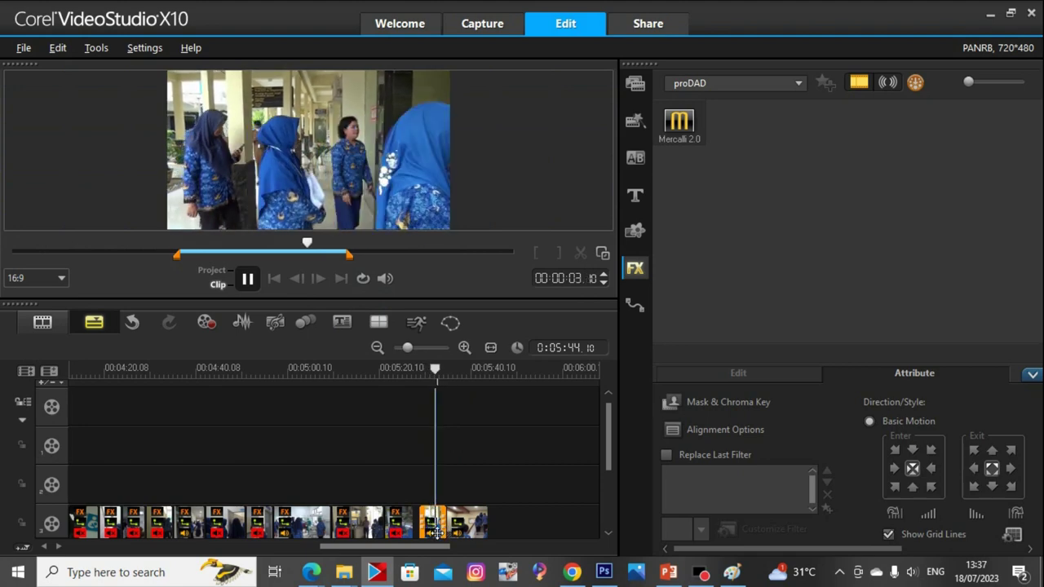
key(space)
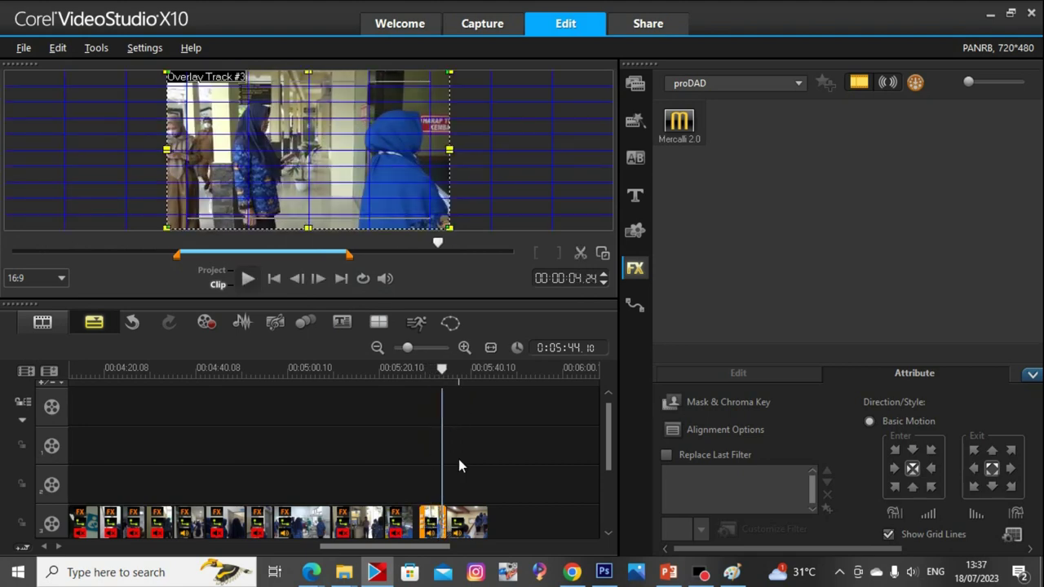
click(436, 369)
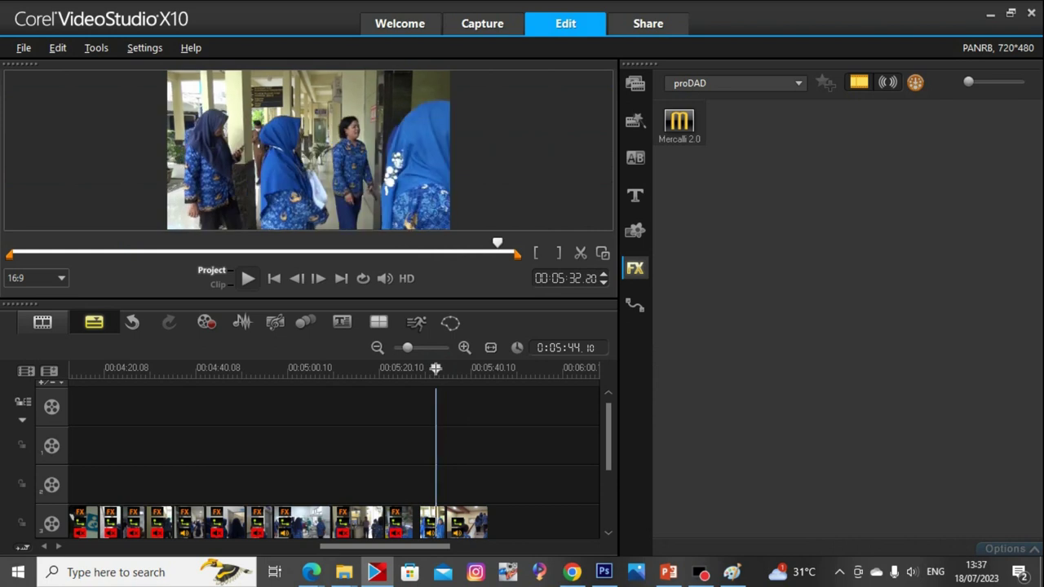
drag(436, 369, 430, 369)
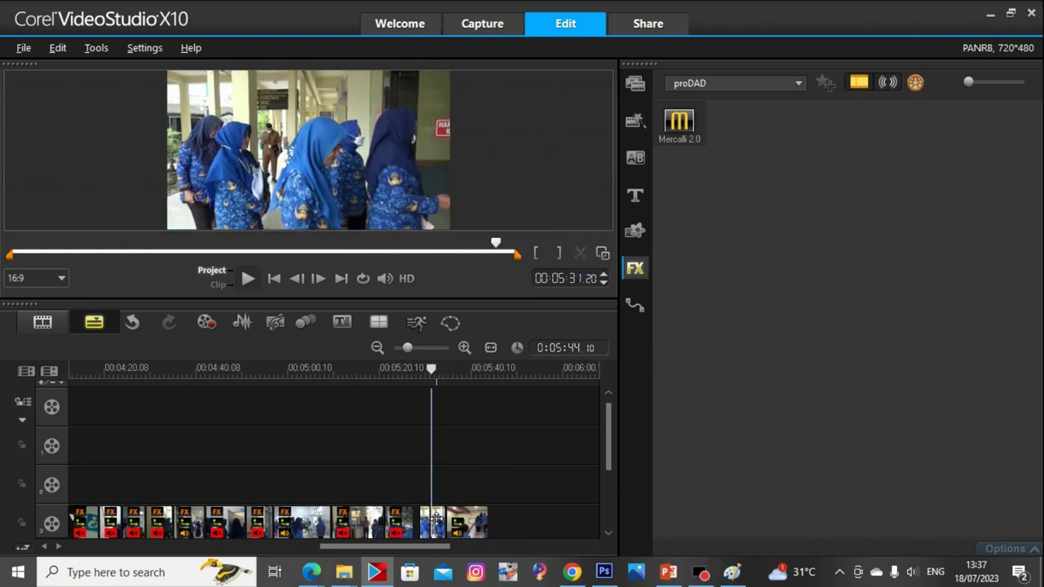
mouse_move(438, 527)
mouse_down()
mouse_move(422, 510)
mouse_move(417, 526)
mouse_up()
click(419, 524)
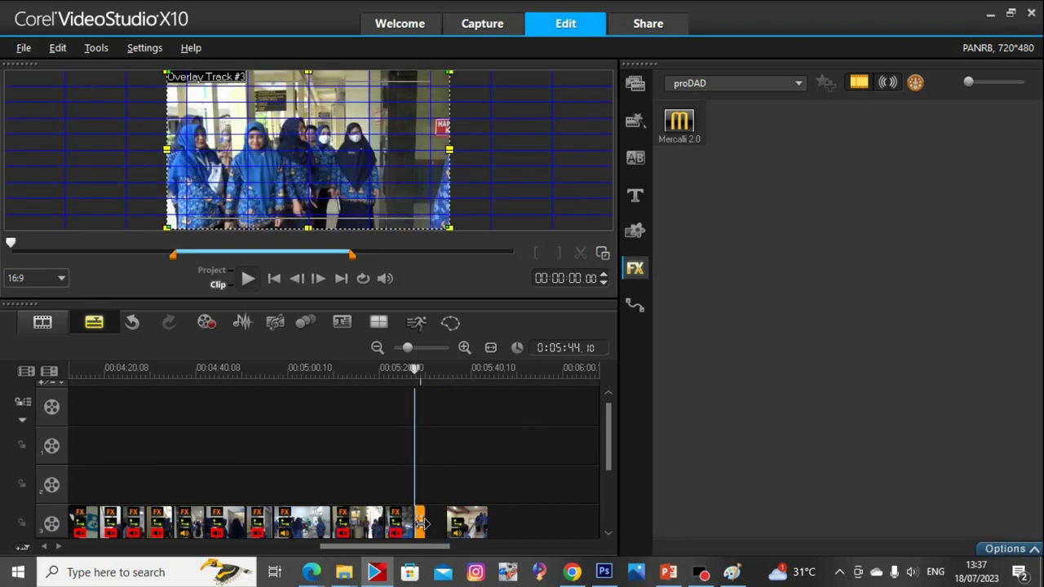
Color-correct clip 00167 with saturation 2, contrast 18 and gamma 20, and stabilize it with the Mercalli 2.0 filter
double_click(419, 523)
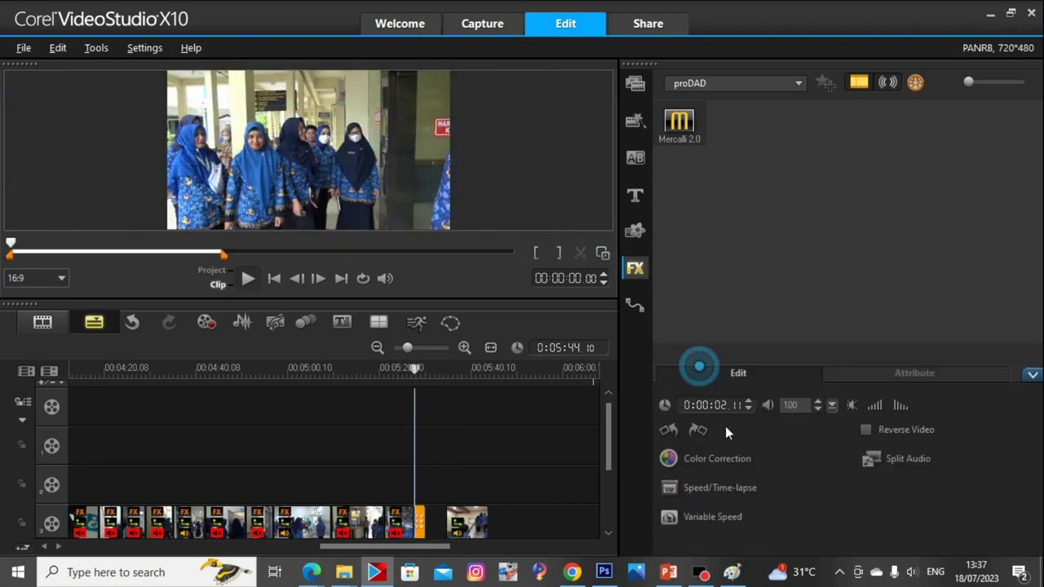
scroll(776, 471, down, 1)
drag(954, 499, 954, 483)
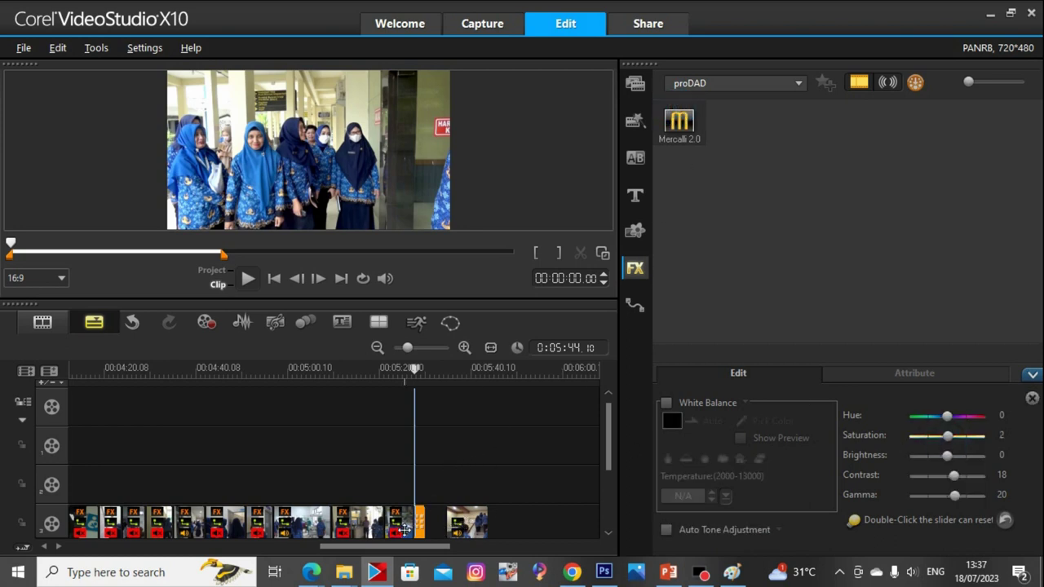
drag(685, 136, 421, 497)
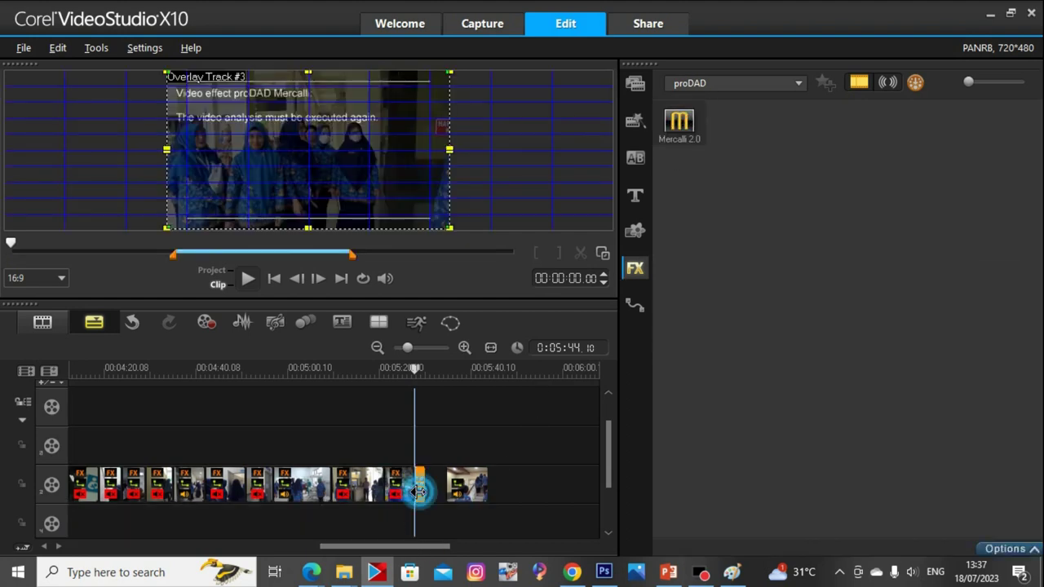
click(746, 529)
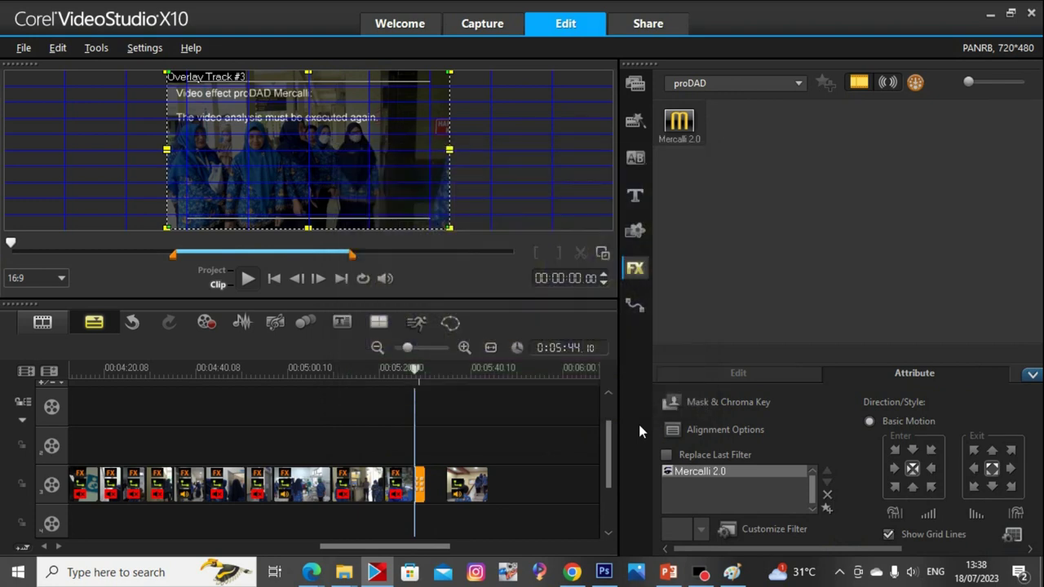
Move clip 00168 directly after clip 00167, fit it to the frame height and mute its audio
drag(469, 484, 445, 488)
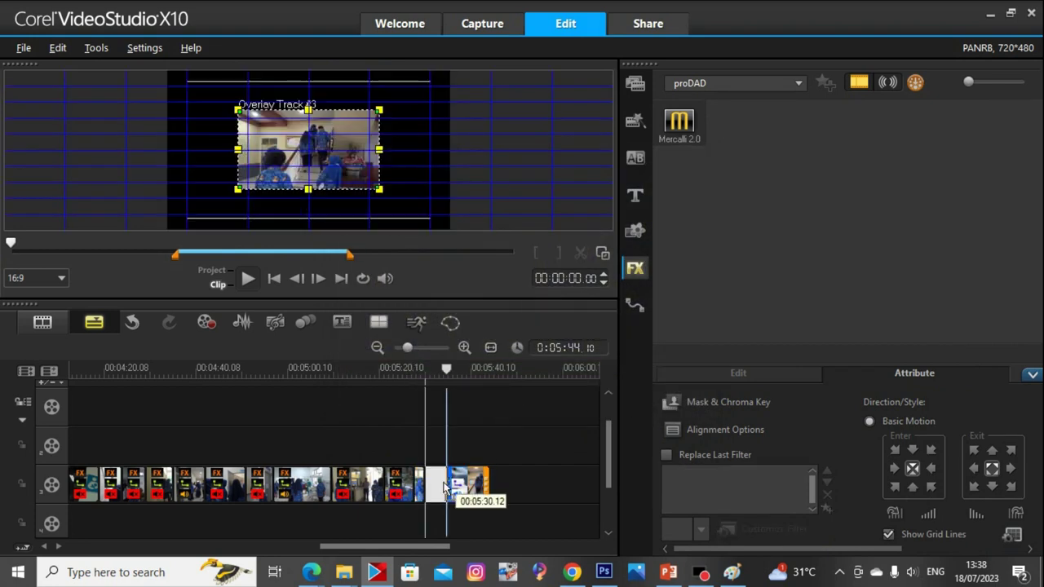
drag(443, 353, 446, 485)
right_click(345, 161)
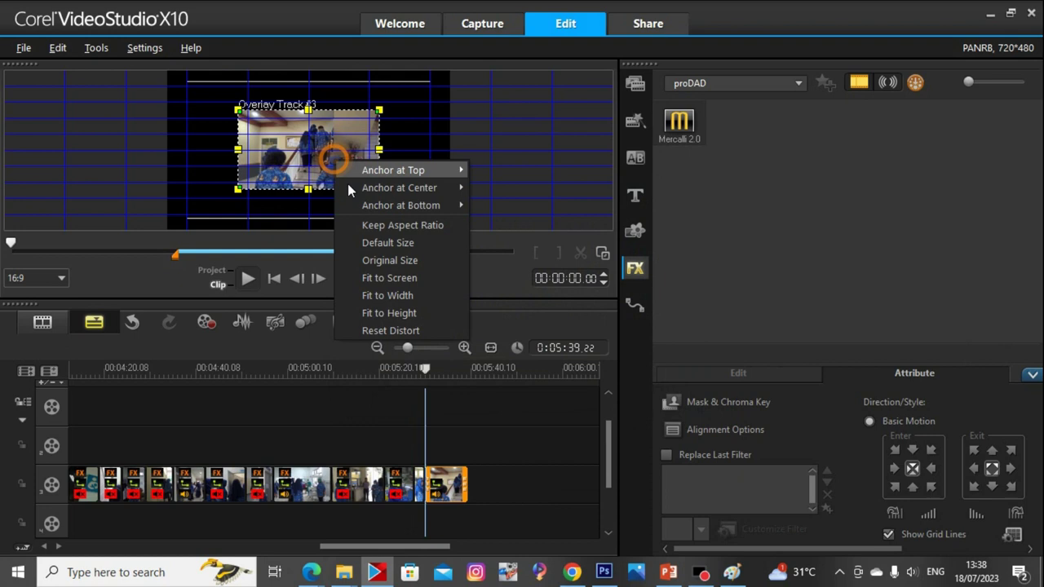
click(399, 312)
right_click(445, 485)
click(506, 395)
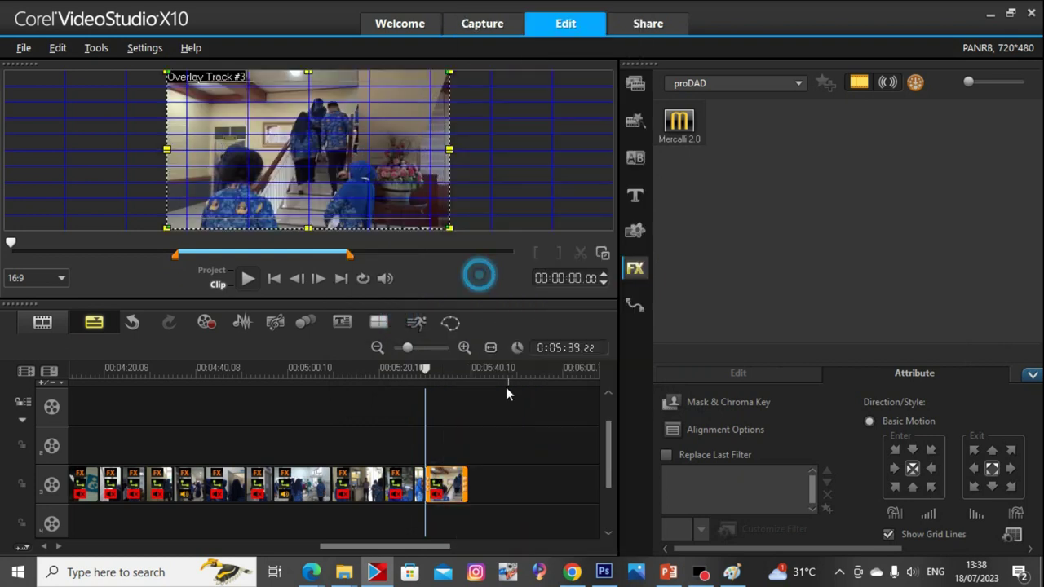
Play clip 00168, split it at project time 00:05:35.05, and delete the part after the cut
key(space)
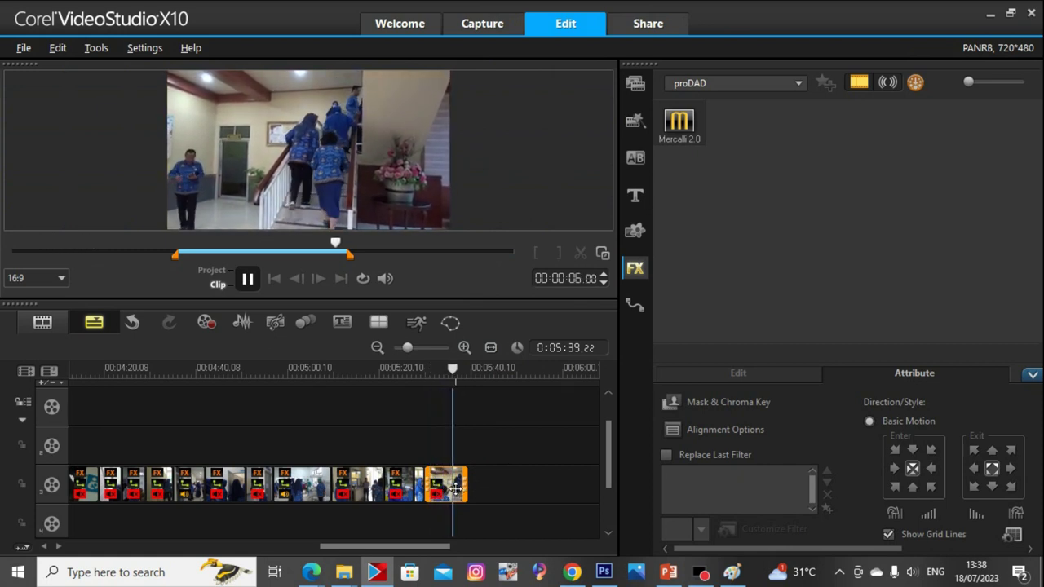
key(space)
drag(459, 366, 446, 368)
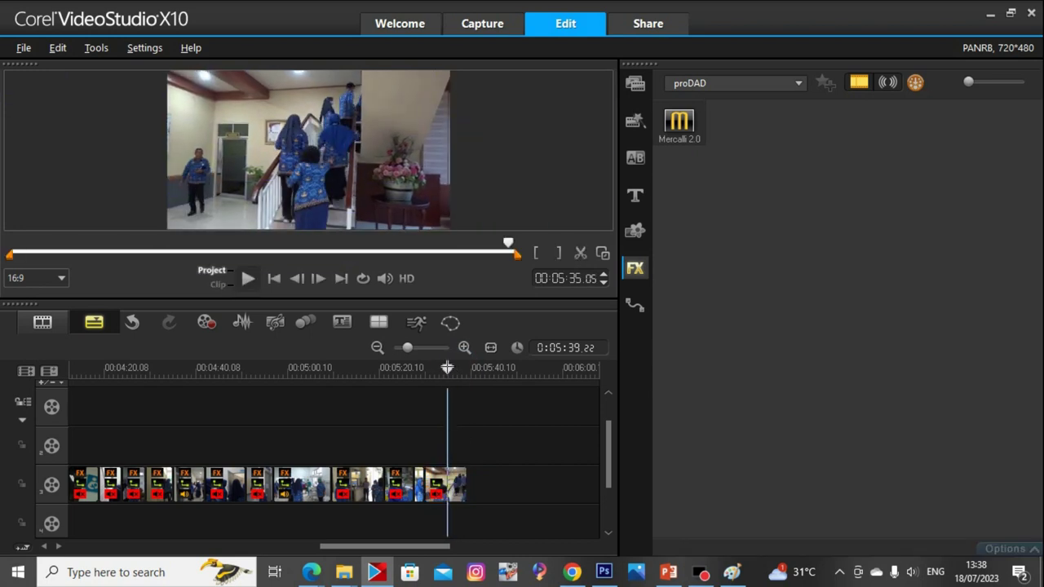
click(461, 486)
key(Delete)
click(441, 478)
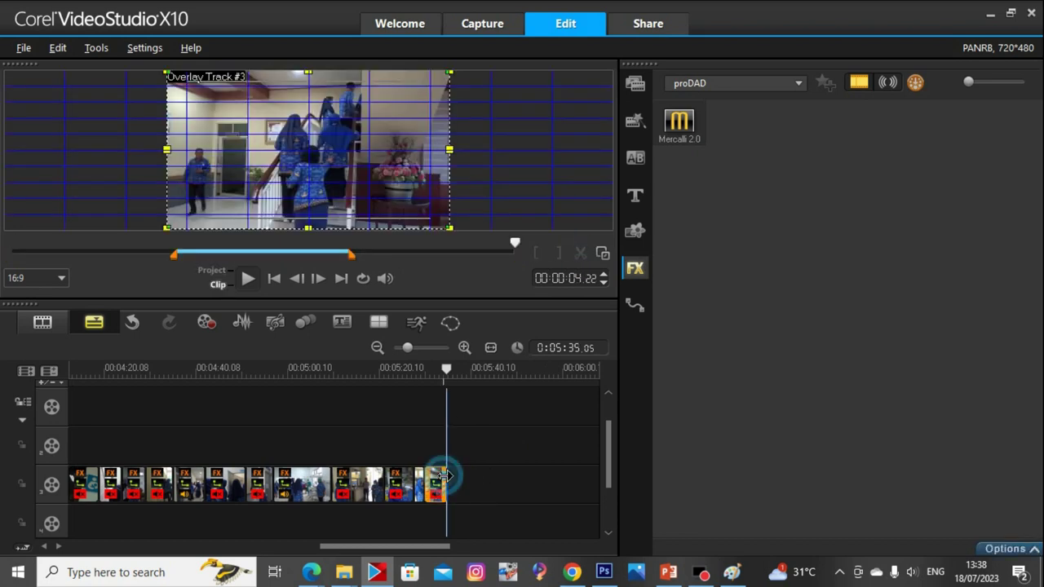
Color-correct clip 00168 with saturation 6, brightness 6, contrast 14 and gamma 28, and play it to check the look
click(771, 373)
click(722, 455)
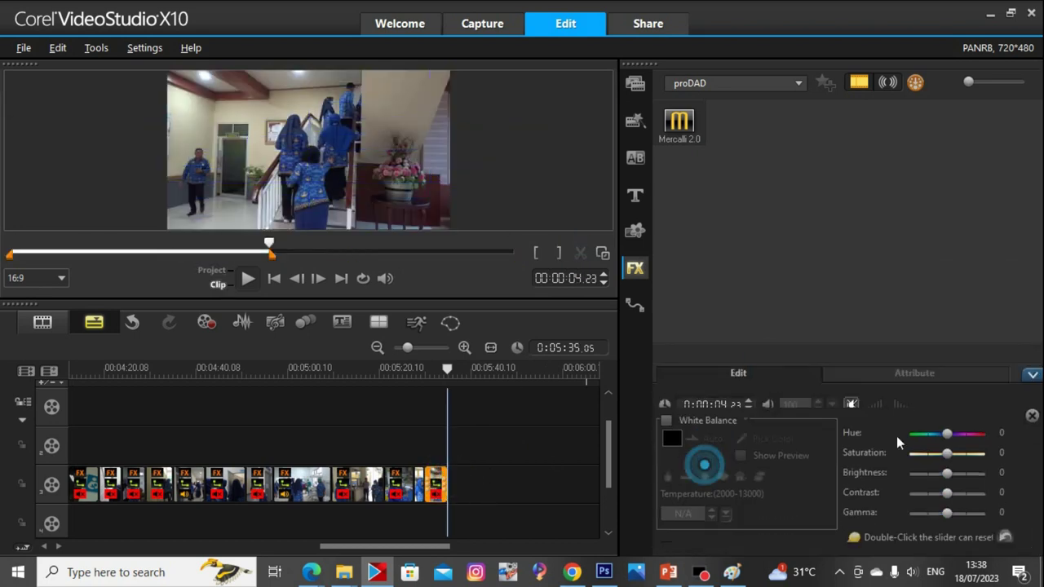
scroll(897, 443, down, 1)
drag(955, 499, 954, 478)
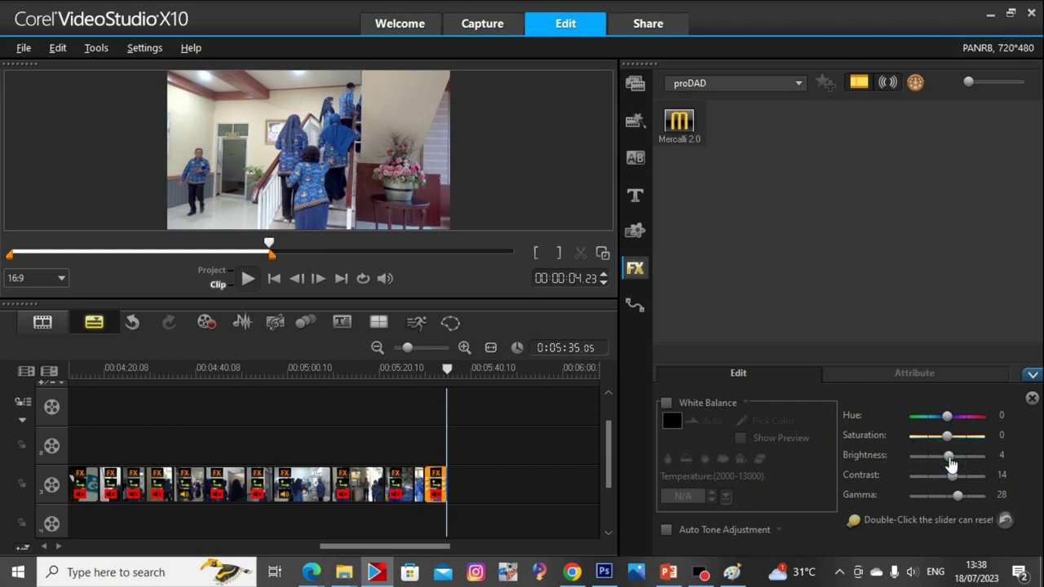
drag(947, 462, 952, 463)
key(space)
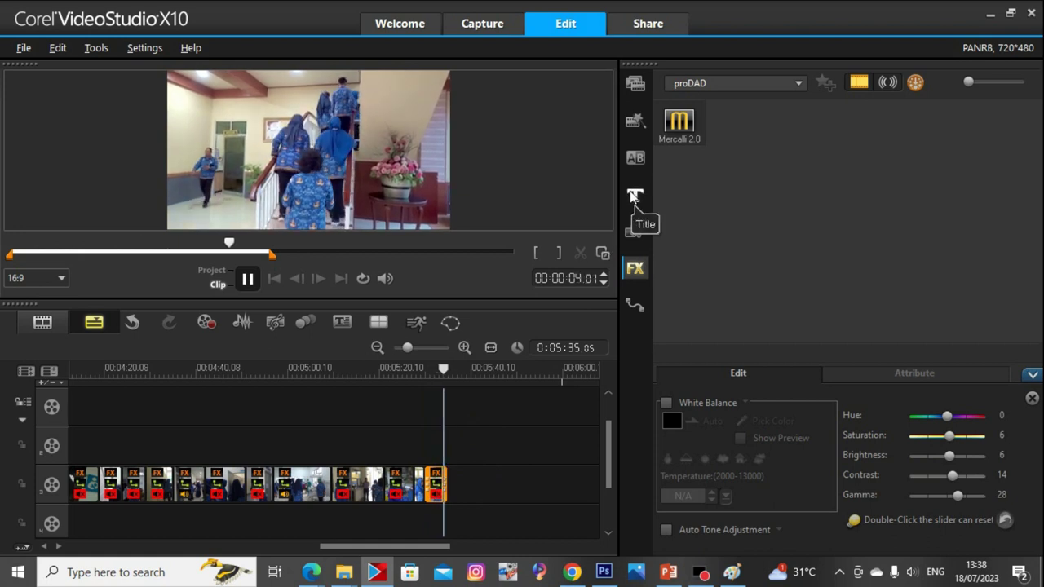
Stabilize clip 00168 with the Mercalli 2.0 filter and run its video analysis
drag(680, 120, 441, 492)
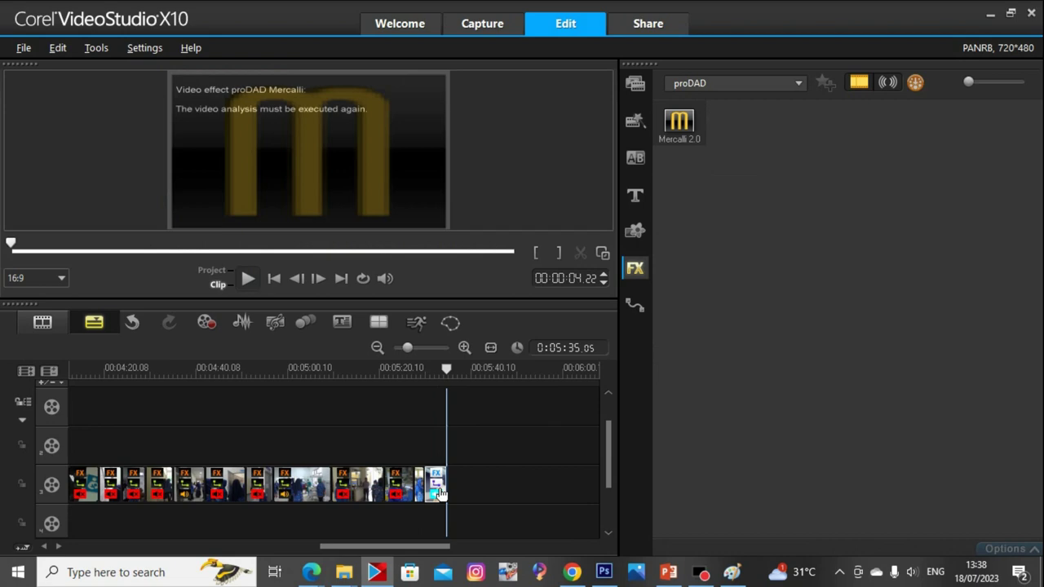
click(440, 489)
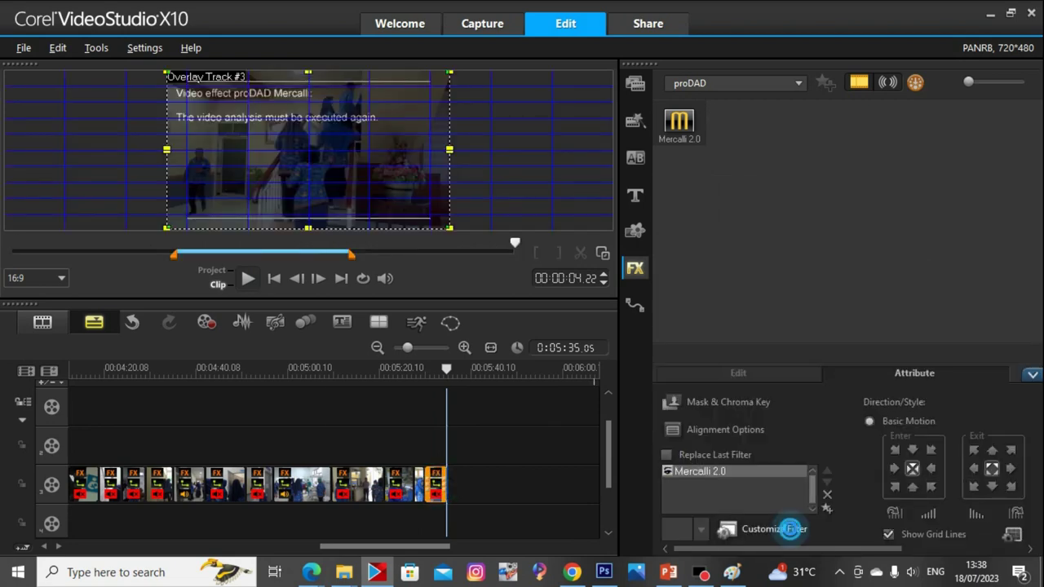
click(791, 529)
click(542, 438)
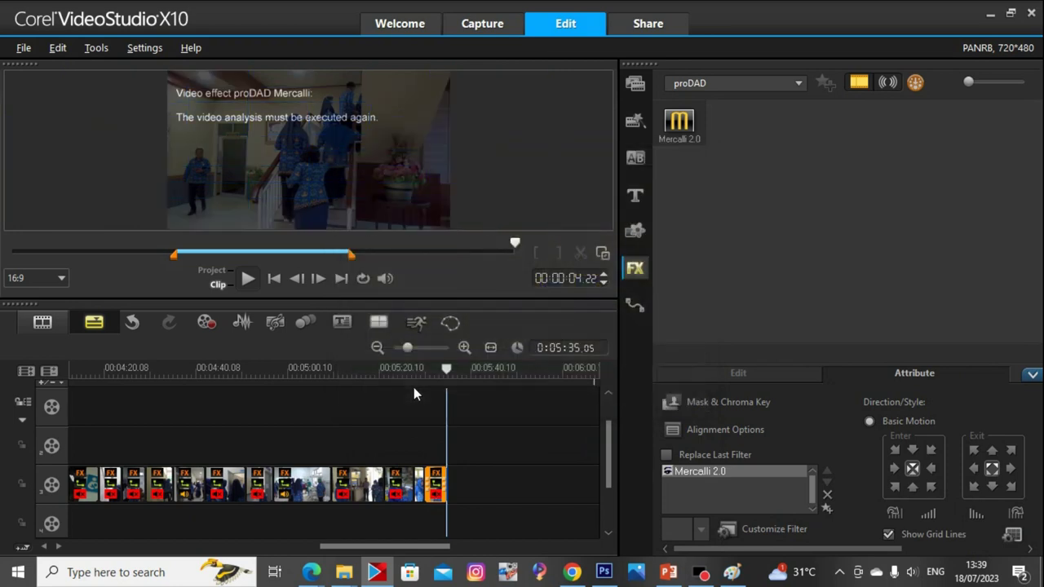
Play clip 00168, cut off its beginning at project time 00:05:31.15, and move the remainder back against clip 00167
key(space)
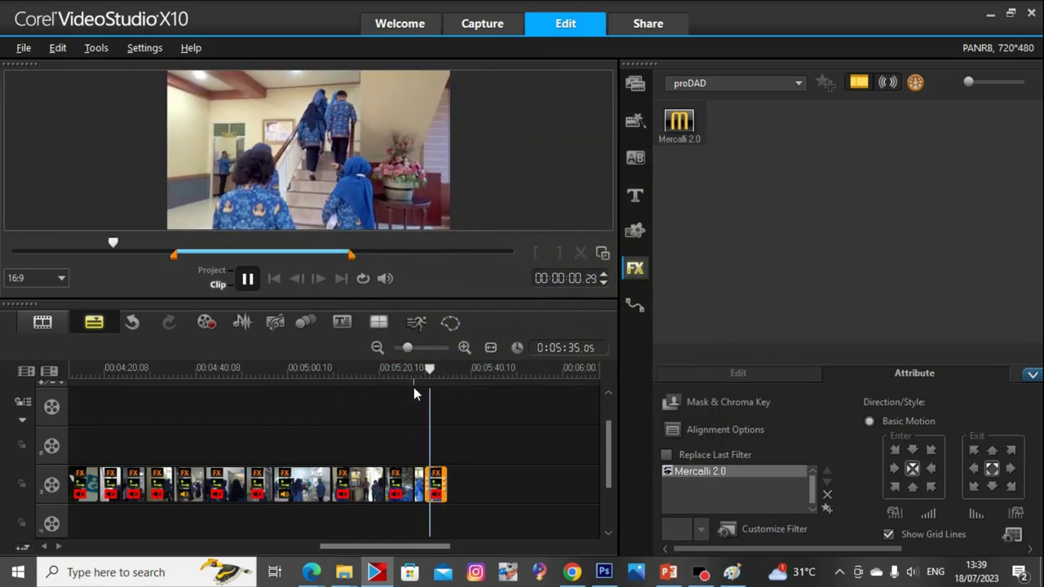
key(space)
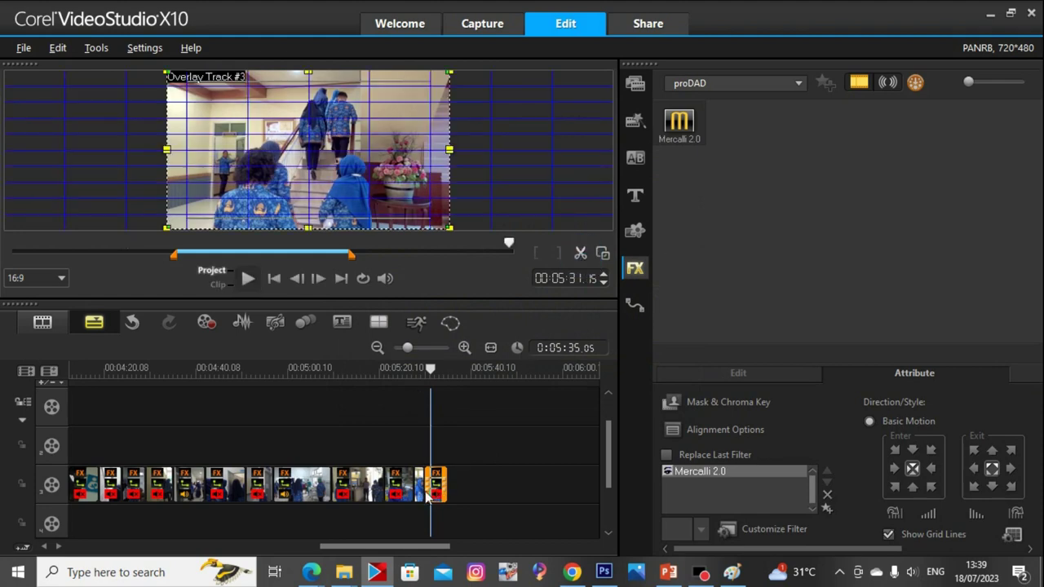
click(427, 487)
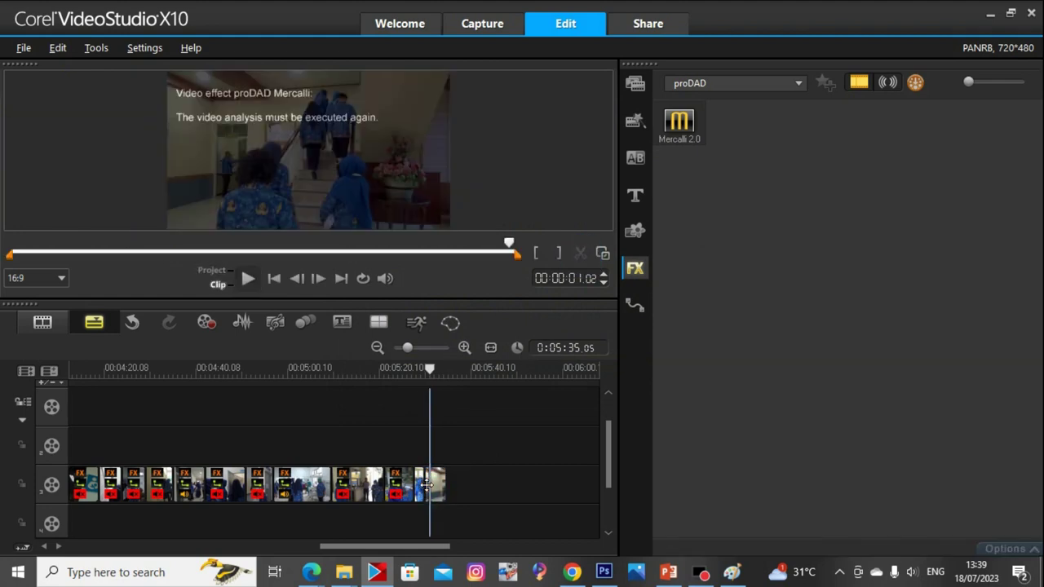
click(436, 487)
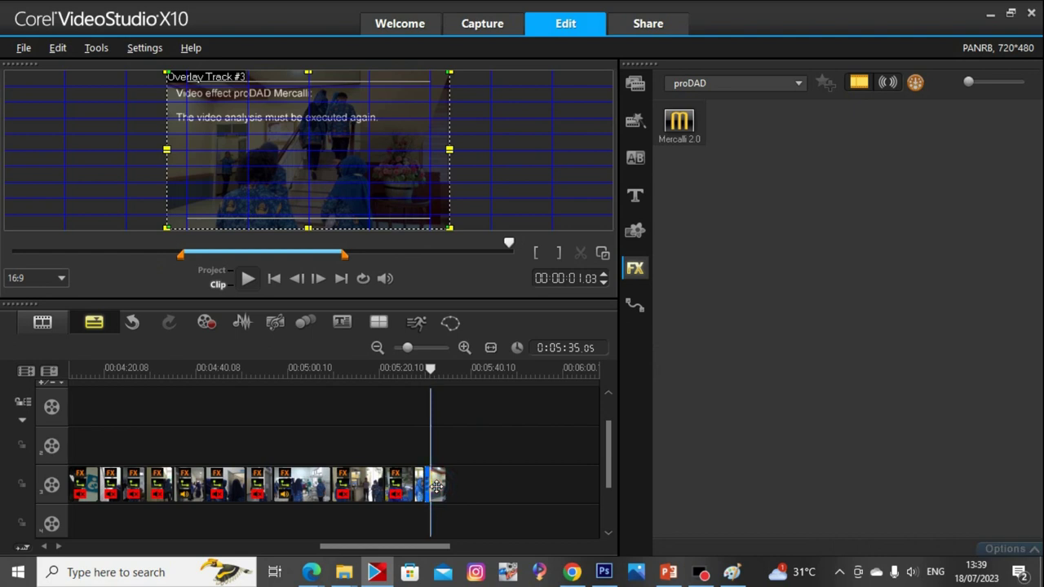
click(436, 487)
drag(438, 487, 427, 484)
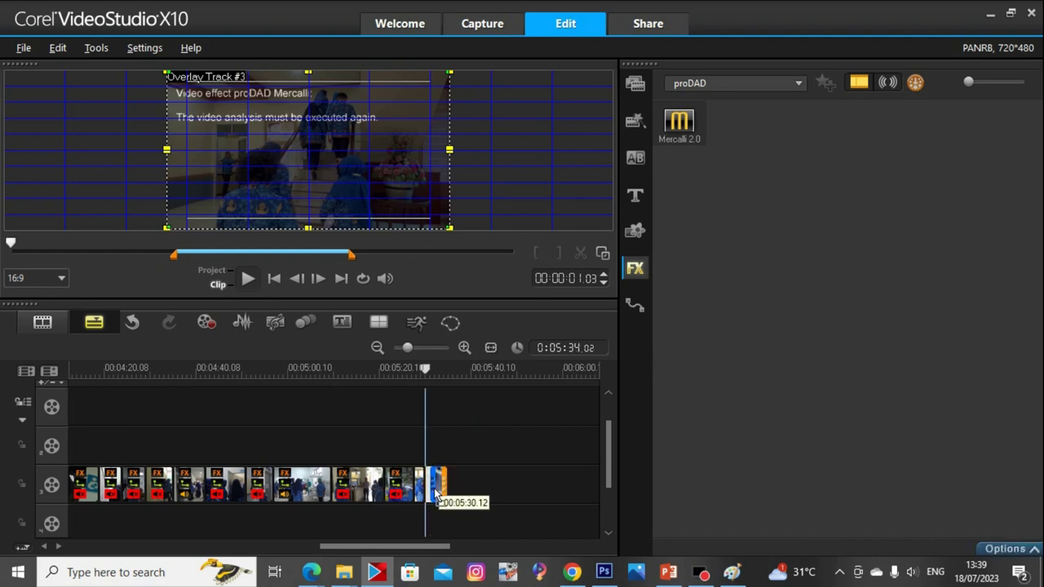
Run the Mercalli 2.0 video analysis again on the shortened clip 00168
double_click(435, 487)
click(779, 528)
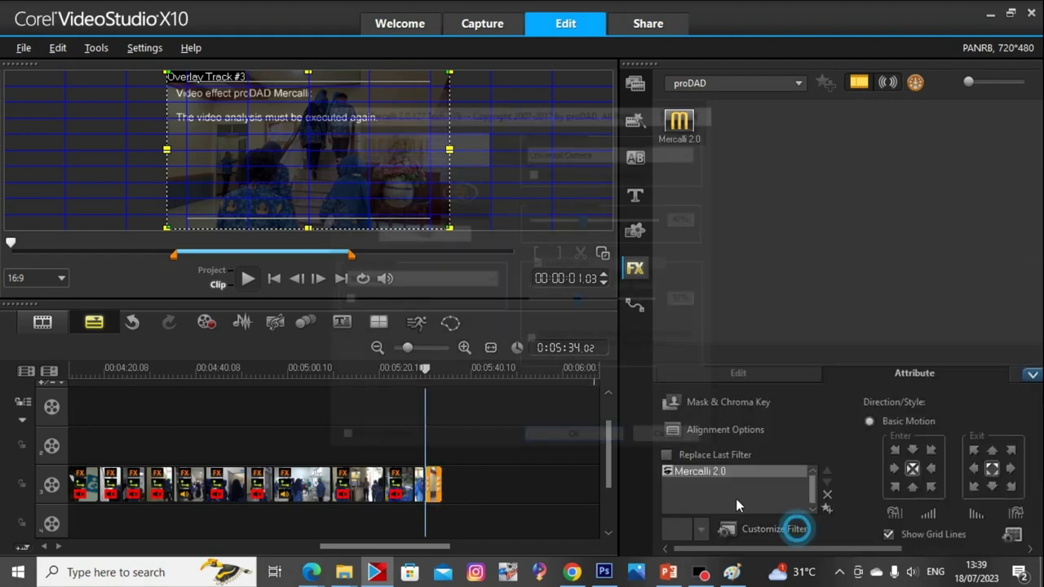
click(601, 439)
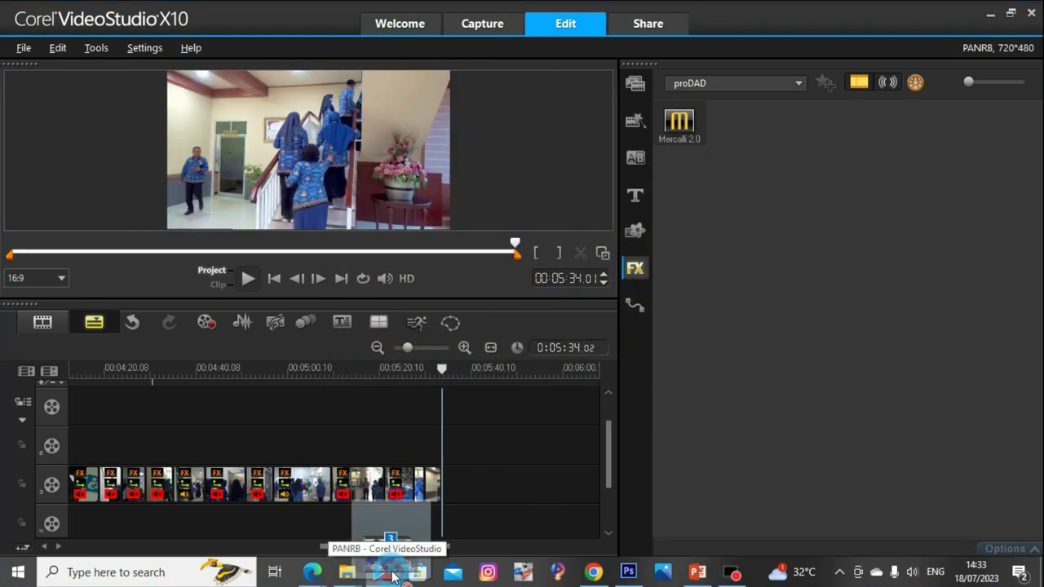
Add the next three raw clips from File Explorer to the overlay track directly after clip 00168
drag(381, 571, 446, 441)
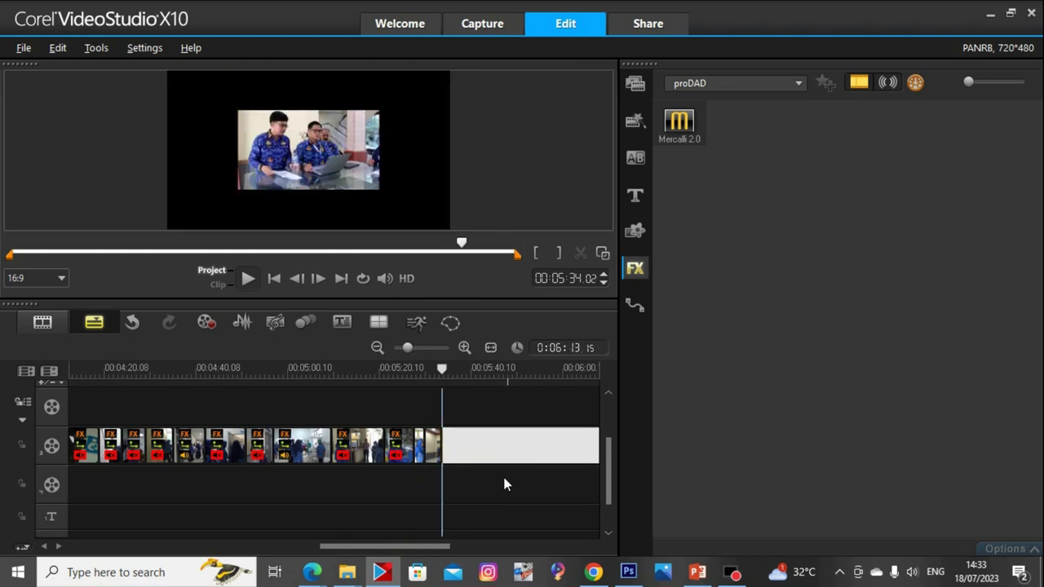
Drop the three clips directly after clip 00168, scale MVI_2336 to fill the preview frame, and play it through
click(514, 502)
click(477, 447)
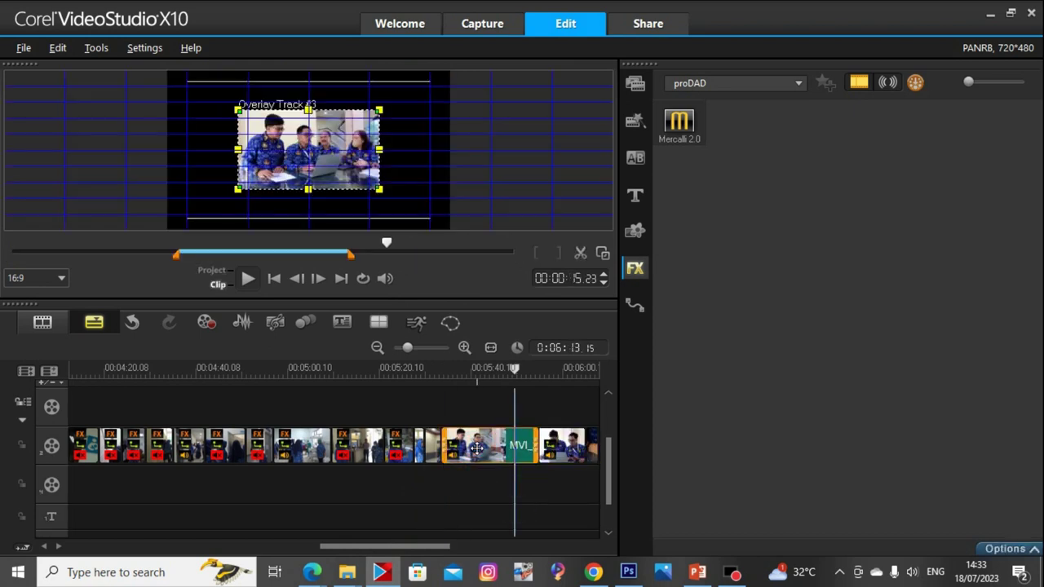
right_click(314, 142)
click(385, 297)
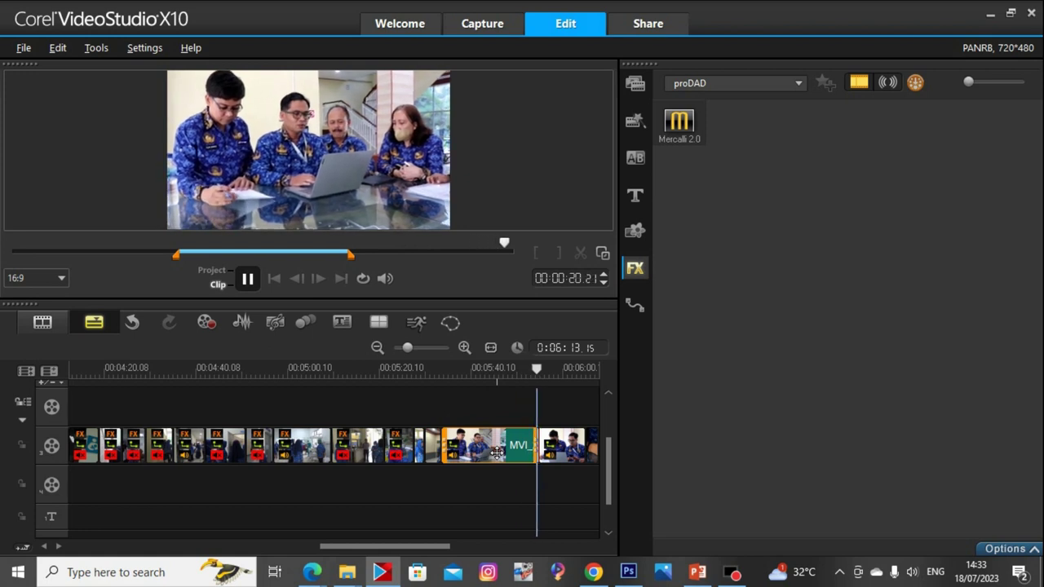
key(space)
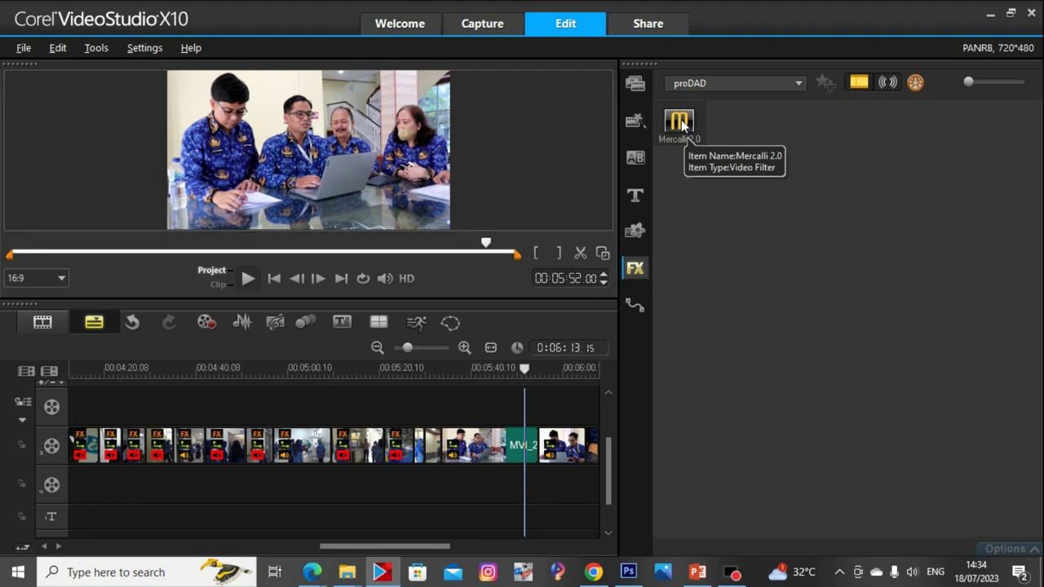
Stabilize clip MVI_2336 with the Mercalli 2.0 filter and run its video analysis
drag(681, 120, 498, 485)
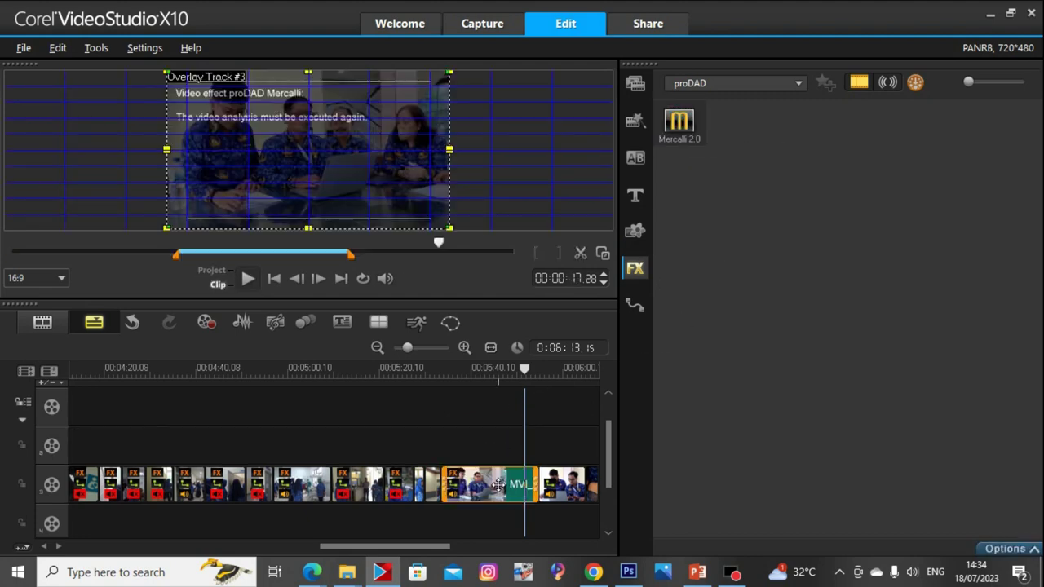
click(784, 526)
click(575, 442)
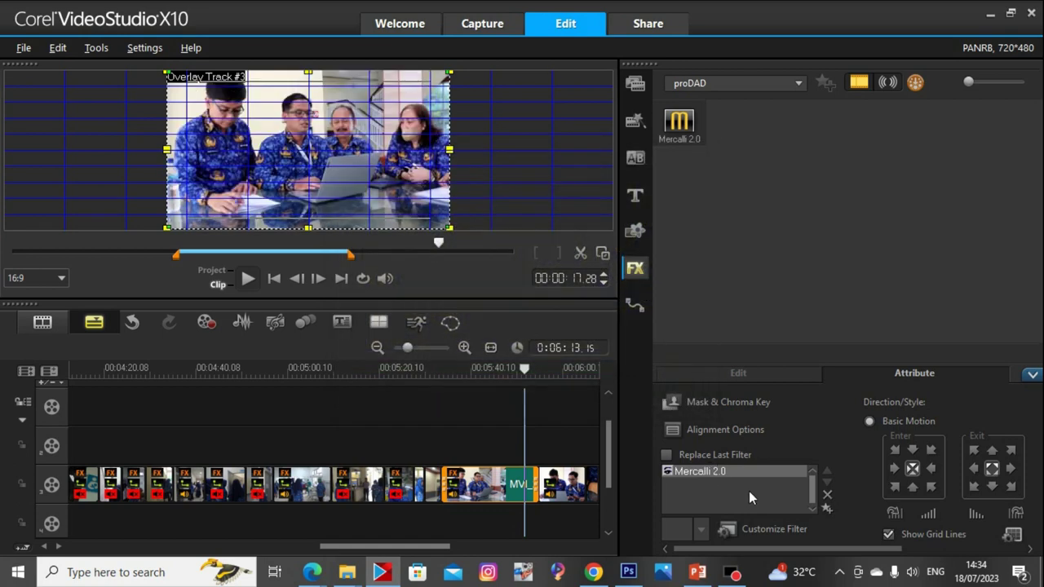
Play clip MVI_2340 and delete it from the overlay track
click(578, 487)
key(space)
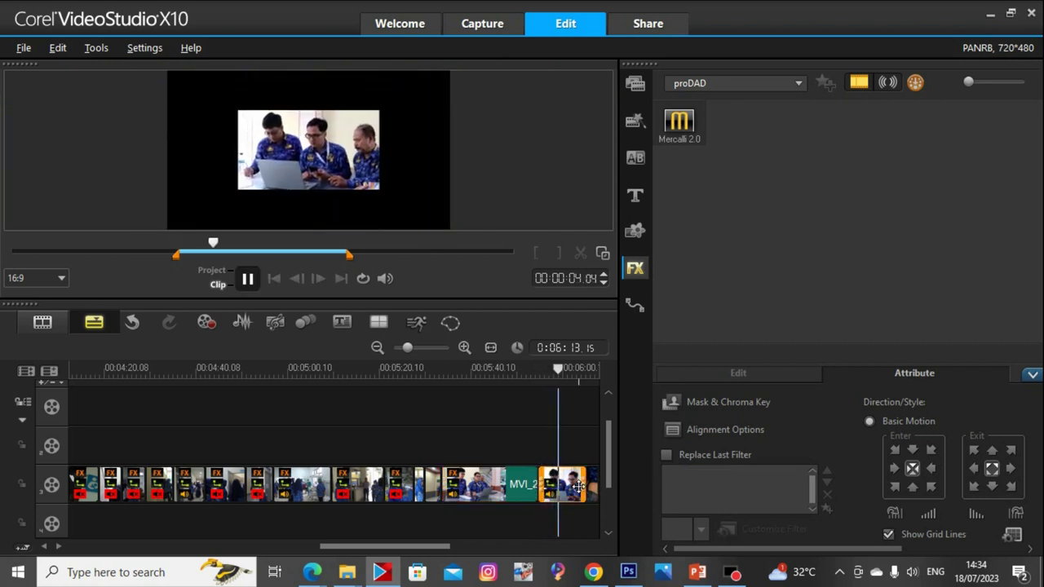
key(Delete)
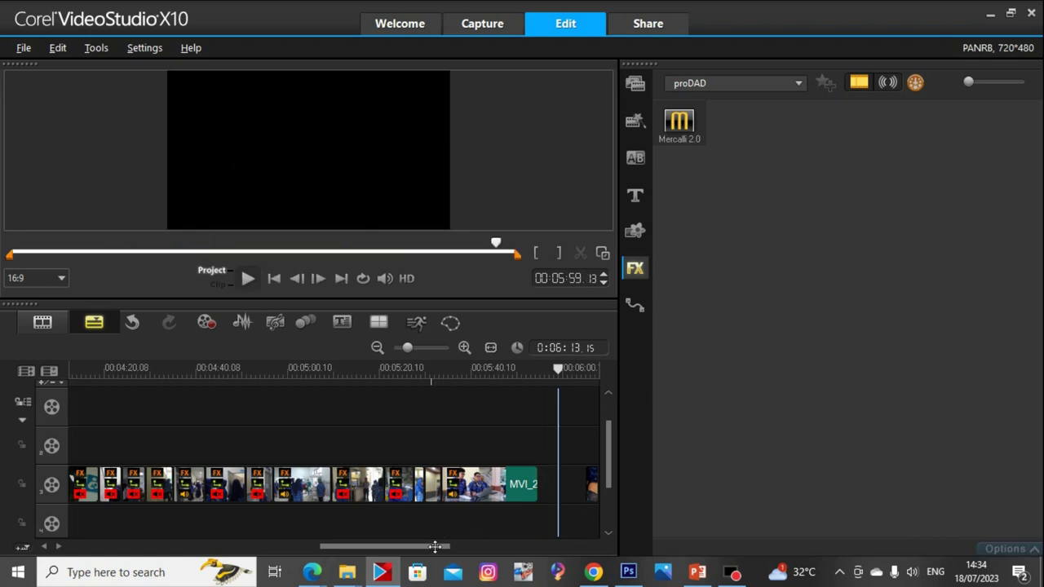
Scale clip MVI_2343 to fill the preview frame, play it, and move it back against clip MVI_2336
drag(434, 547, 463, 547)
click(478, 485)
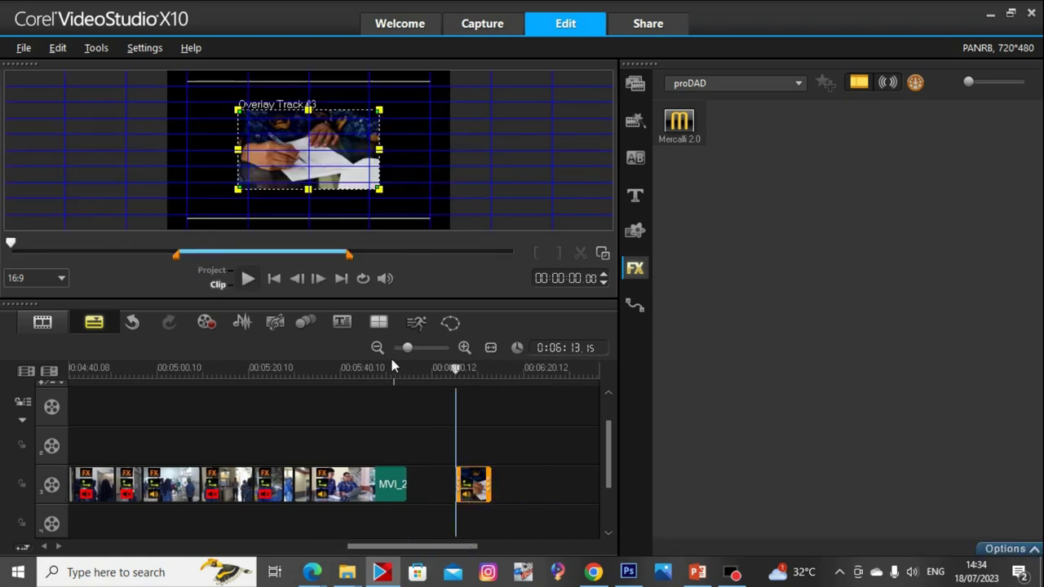
right_click(335, 155)
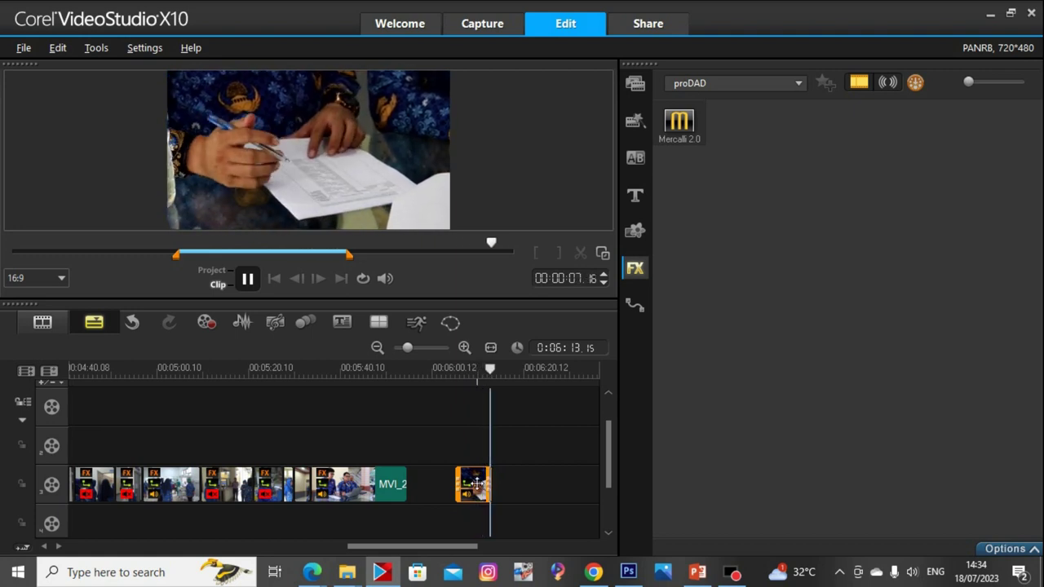
drag(476, 484, 434, 482)
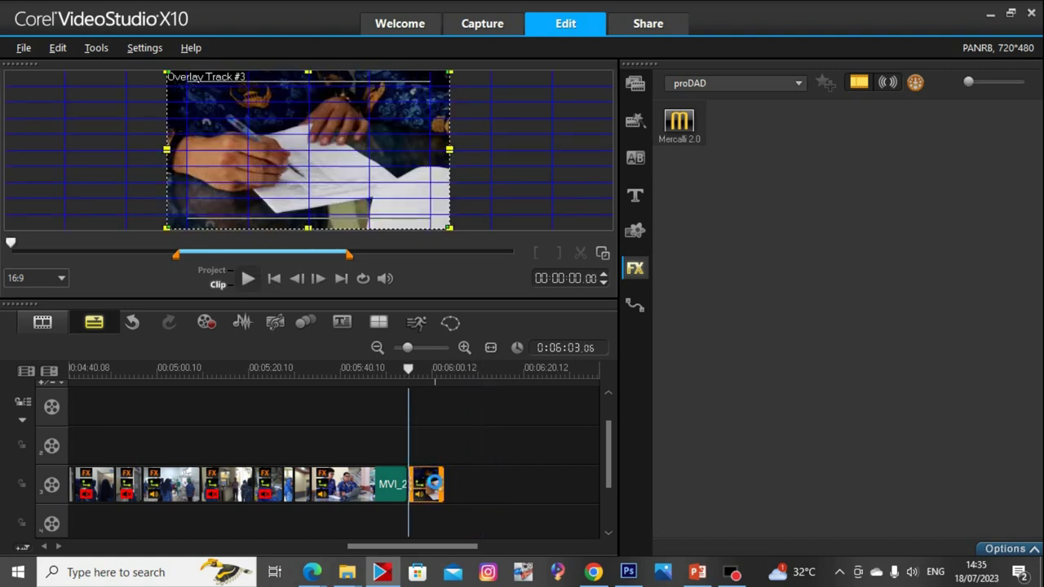
Preview the raw clip MVI_2347 from File Explorer and add it to overlay track 3 after clip MVI_2343
click(381, 571)
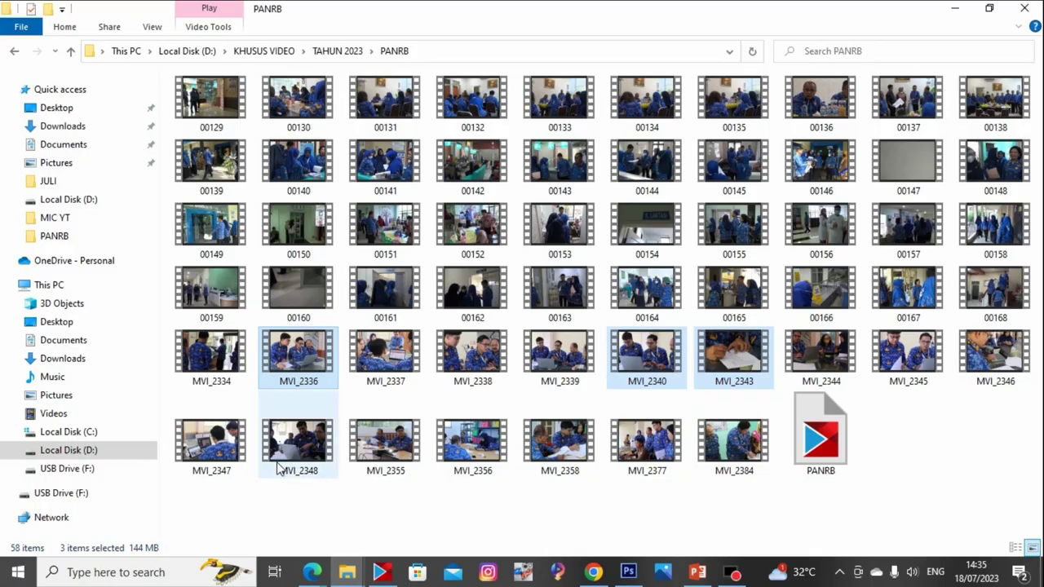
double_click(233, 453)
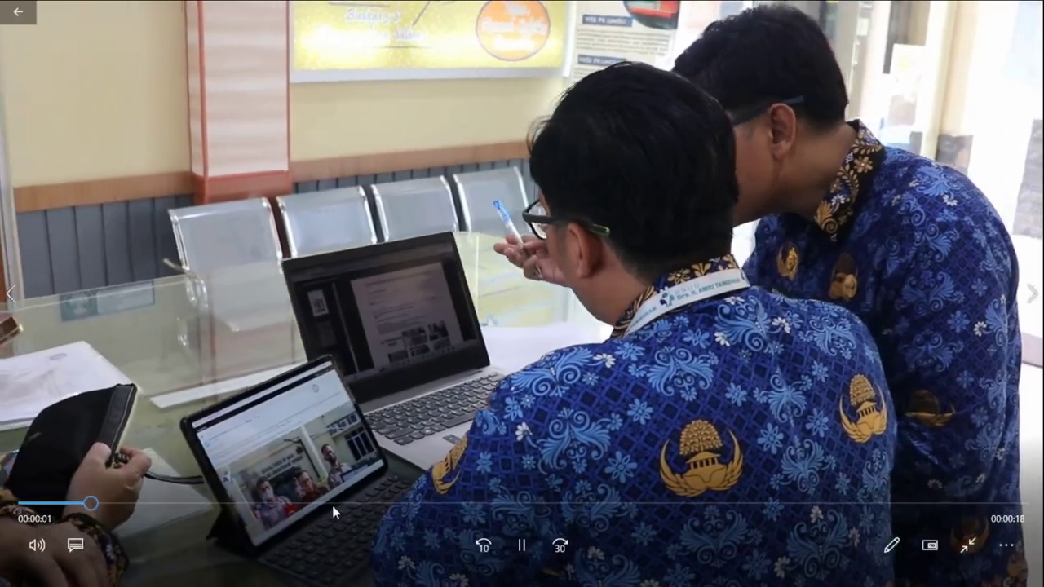
click(357, 504)
click(655, 504)
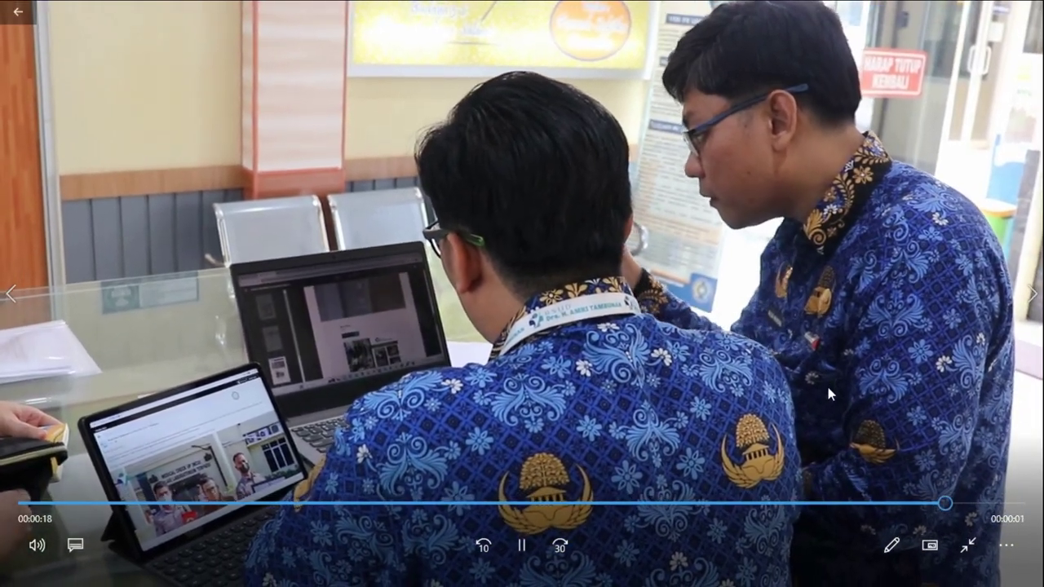
double_click(826, 371)
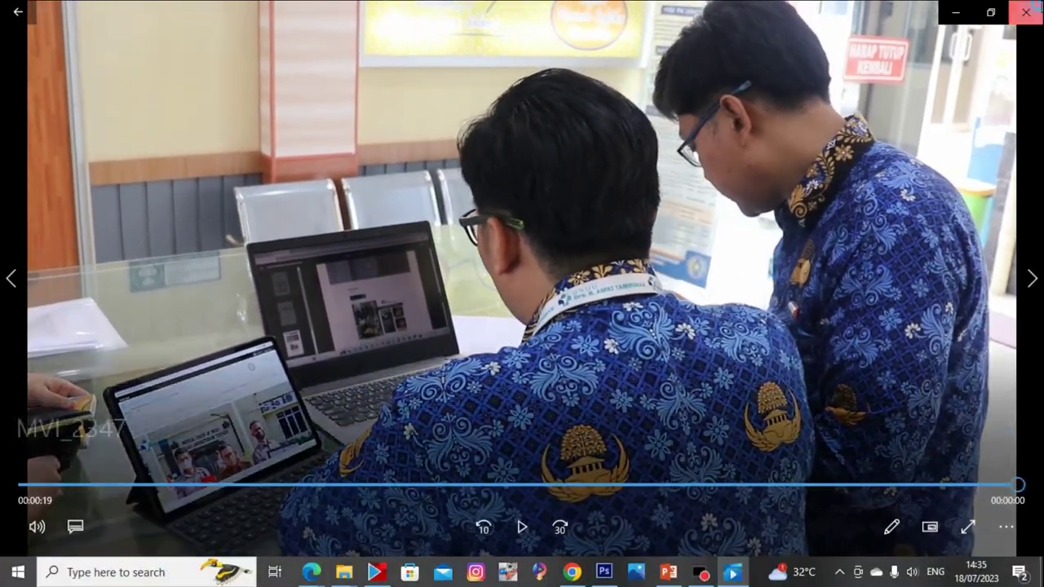
click(1025, 12)
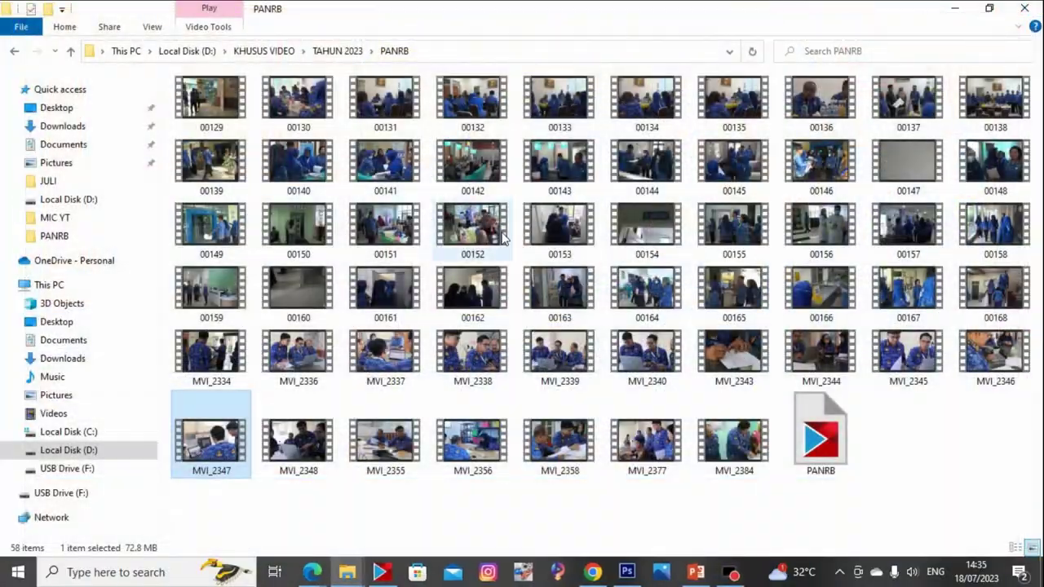
drag(228, 444, 422, 449)
Split clip MVI_2336 at clip time 00:00:11.08
drag(357, 376, 289, 381)
click(305, 448)
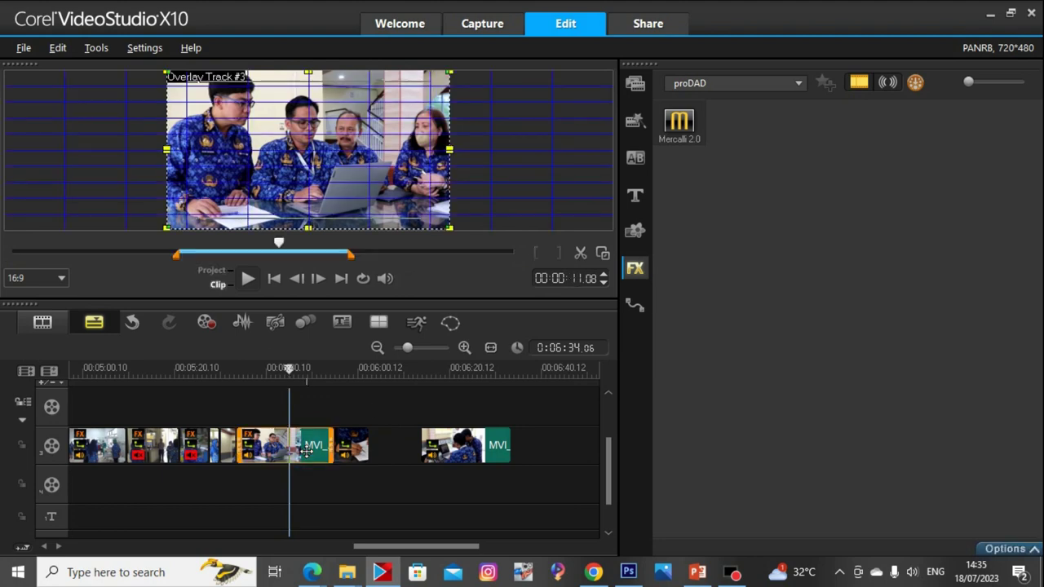
click(584, 255)
Move the second part of MVI_2336 down to overlay track 4 and place MVI_2347 on that track at the split point
drag(313, 440, 387, 480)
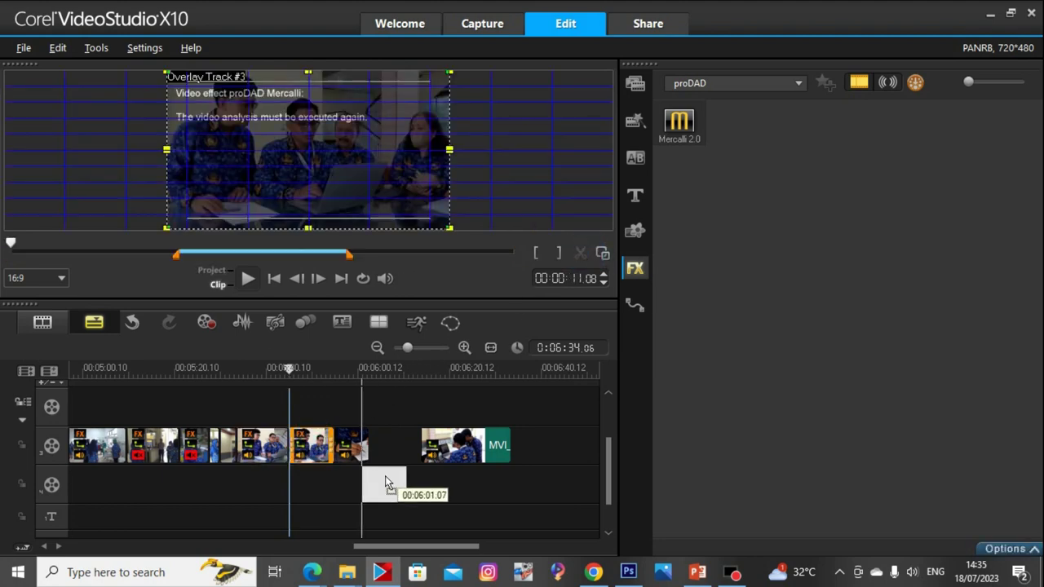
drag(492, 475, 491, 476)
click(484, 442)
drag(368, 455, 437, 489)
click(393, 485)
click(318, 485)
drag(318, 484, 341, 487)
Scale MVI_2347 to fill the preview frame and place MVI_2343 directly after it on overlay track 4
right_click(345, 158)
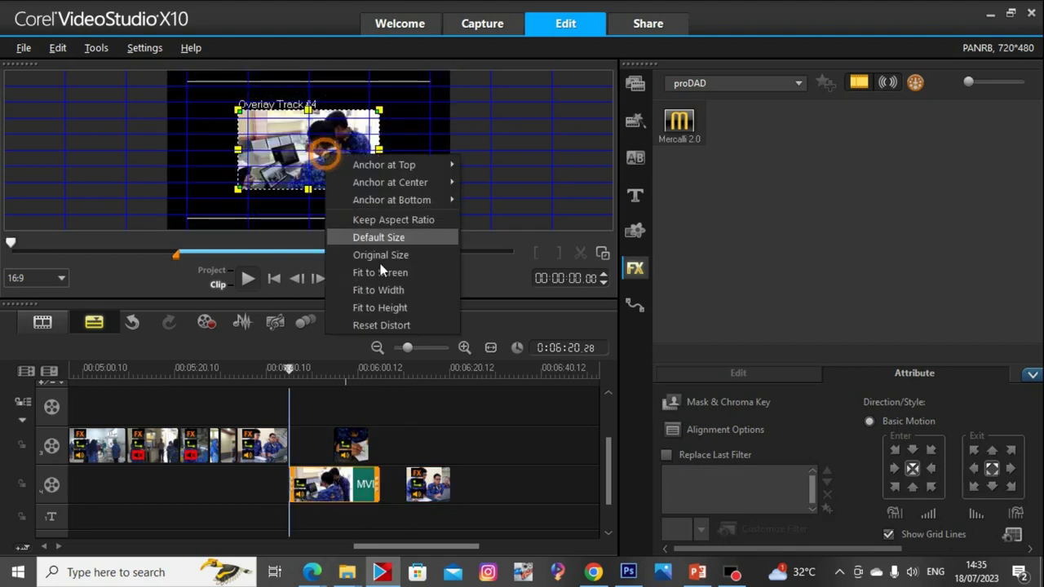
click(375, 305)
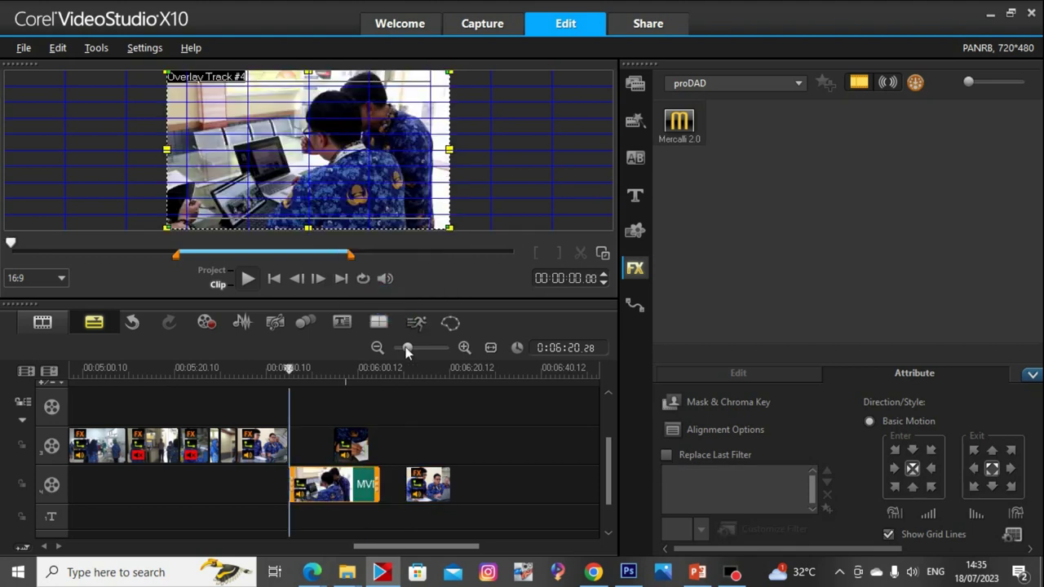
click(342, 449)
drag(416, 482, 456, 481)
drag(352, 441, 399, 484)
Play MVI_2347, cut off everything after project time 00:05:52.11, and mute the part that is kept
click(279, 371)
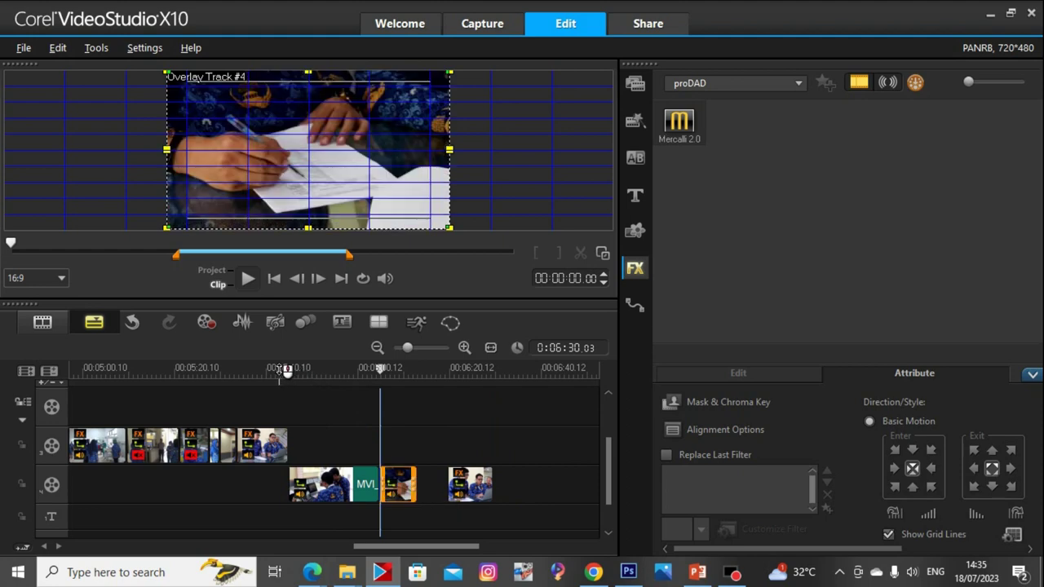
key(space)
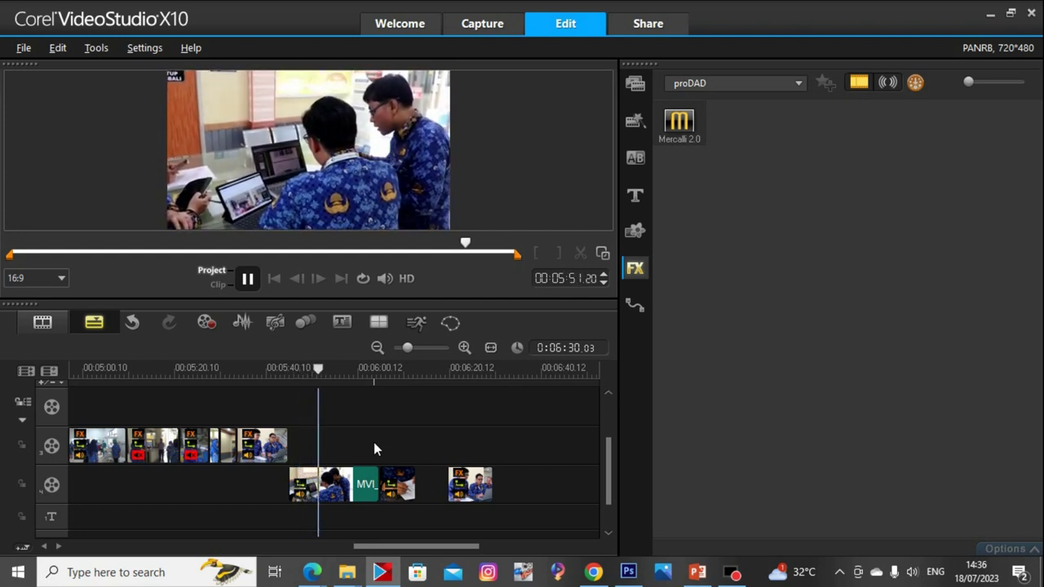
click(580, 252)
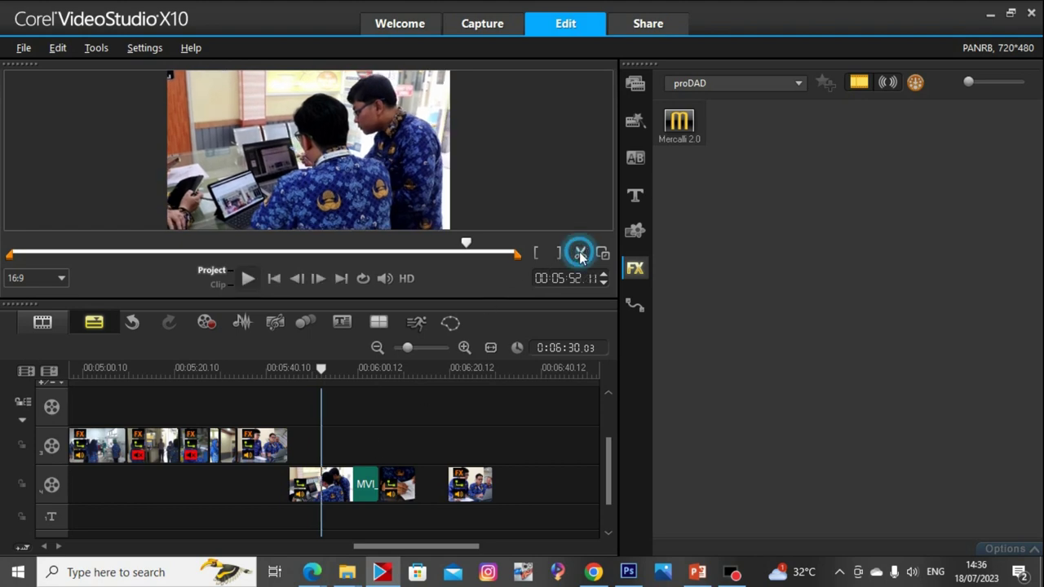
click(356, 481)
key(Delete)
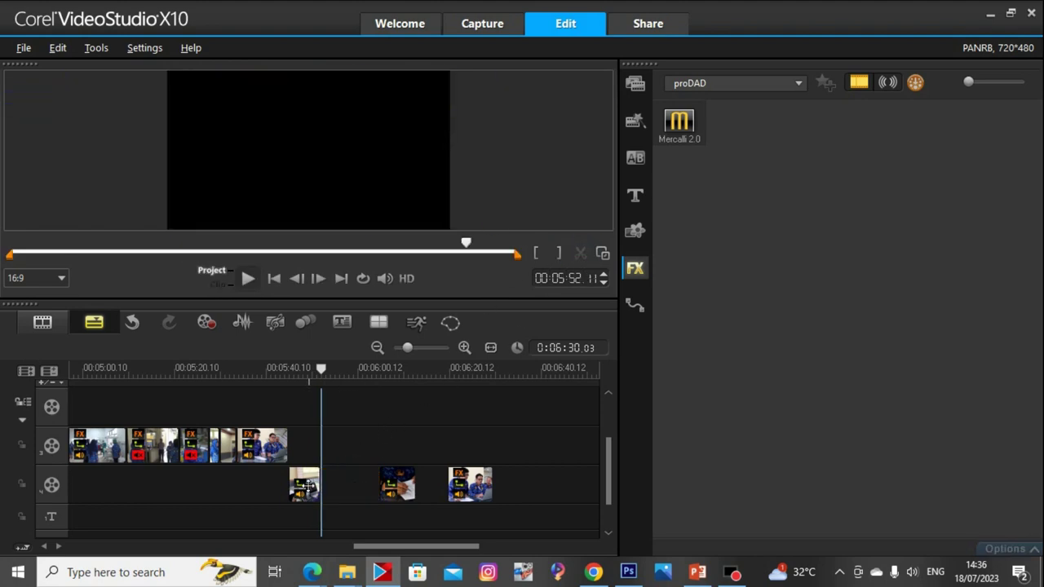
right_click(304, 484)
click(341, 300)
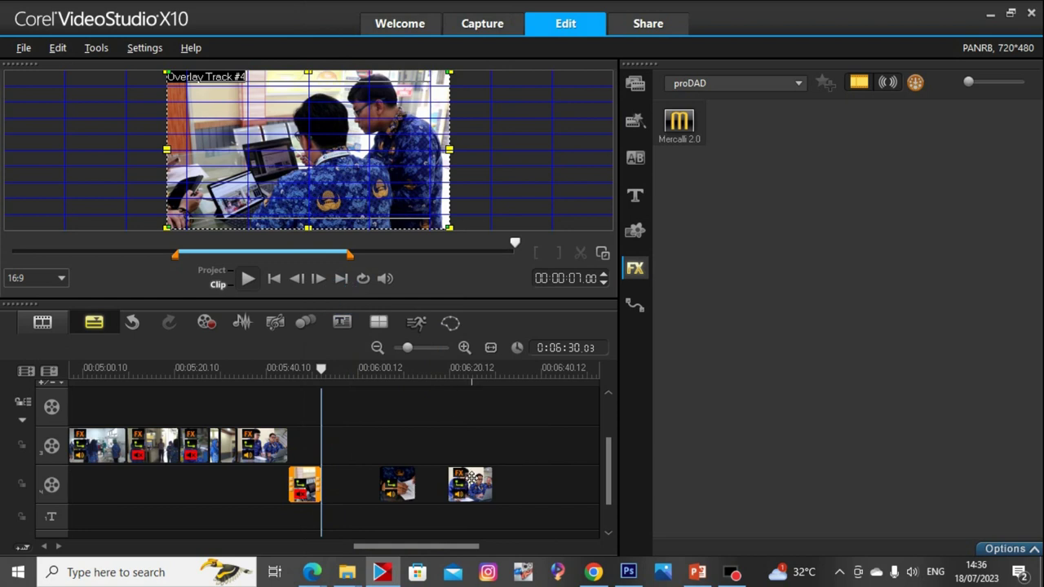
Move the second part of MVI_2336 against MVI_2347 and run its Mercalli 2.0 video analysis again
drag(471, 479, 350, 488)
double_click(355, 487)
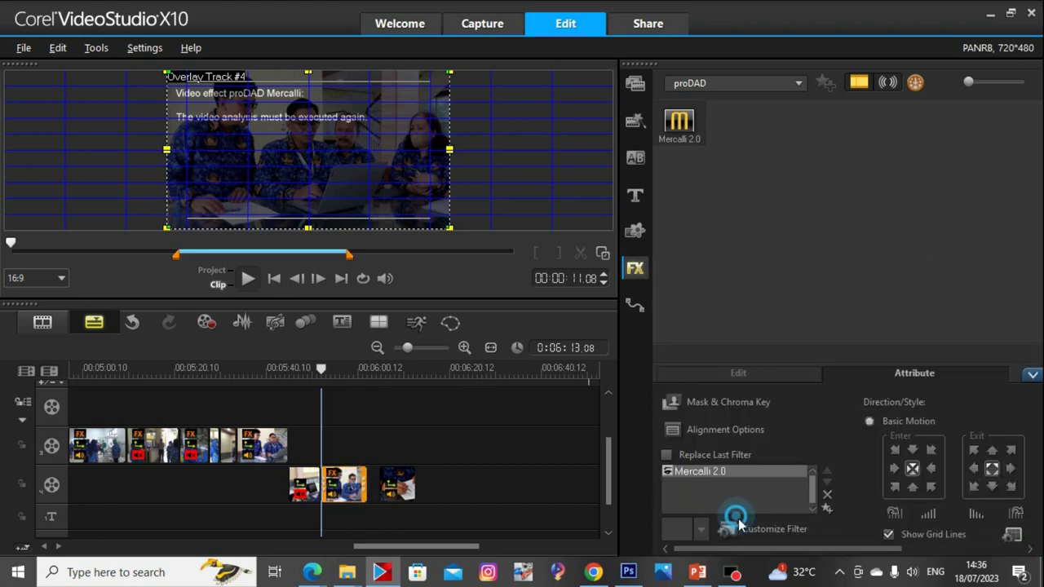
click(581, 438)
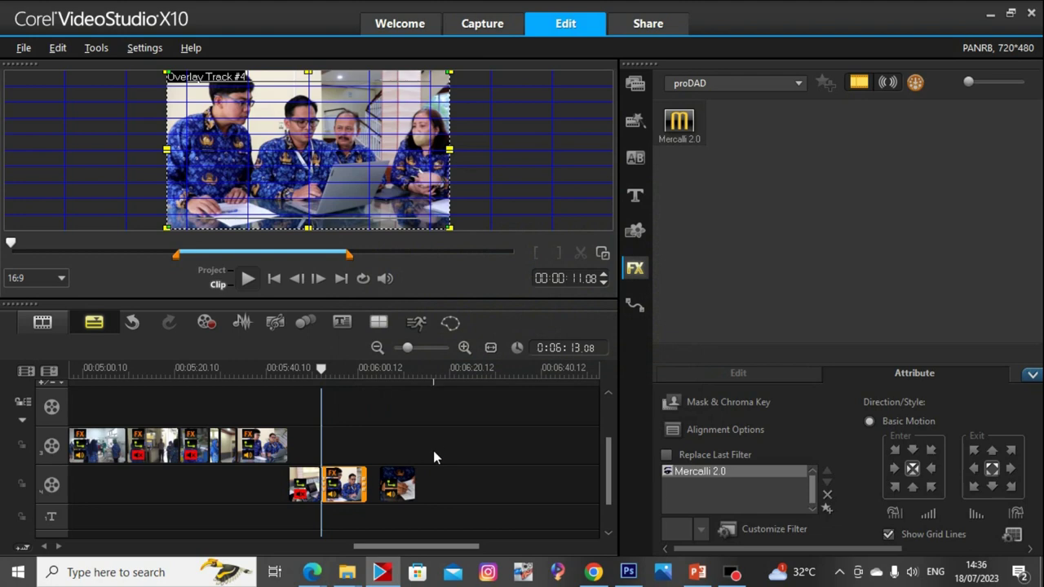
Play the shortened MVI_2347, stabilize it with the Mercalli 2.0 filter, and run its video analysis
click(304, 487)
key(space)
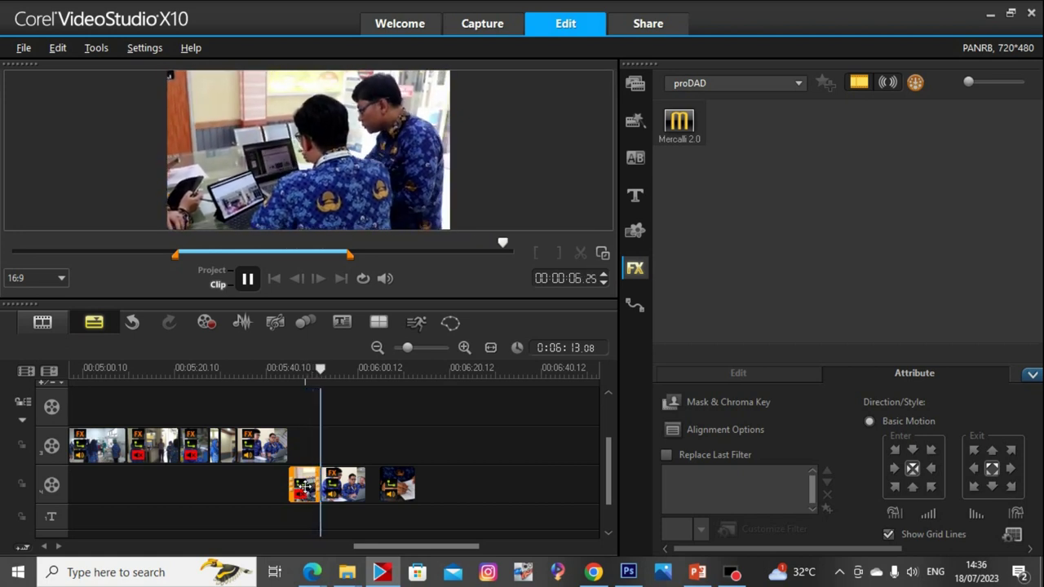
drag(679, 122, 309, 499)
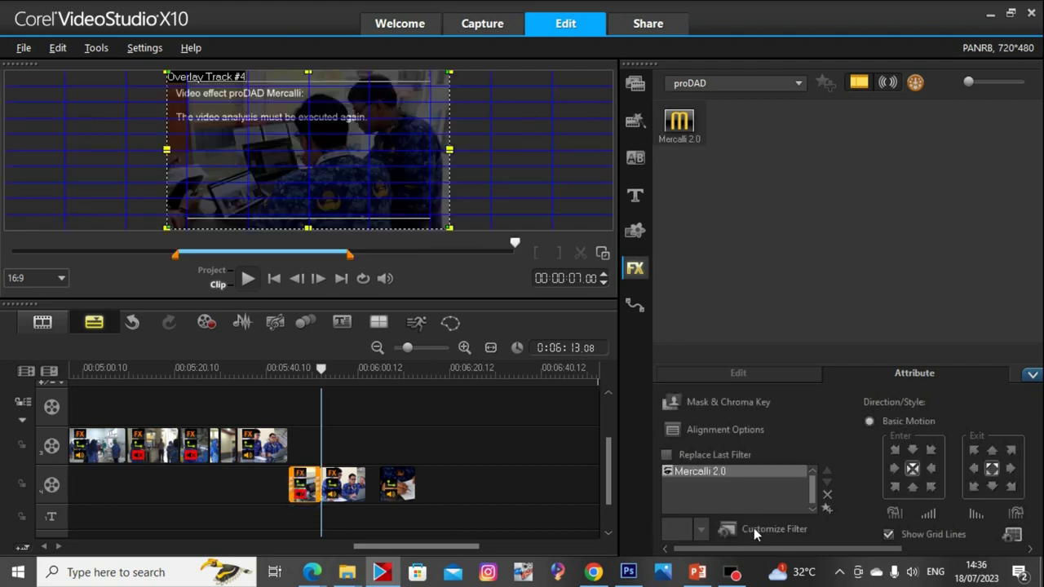
click(754, 528)
click(541, 438)
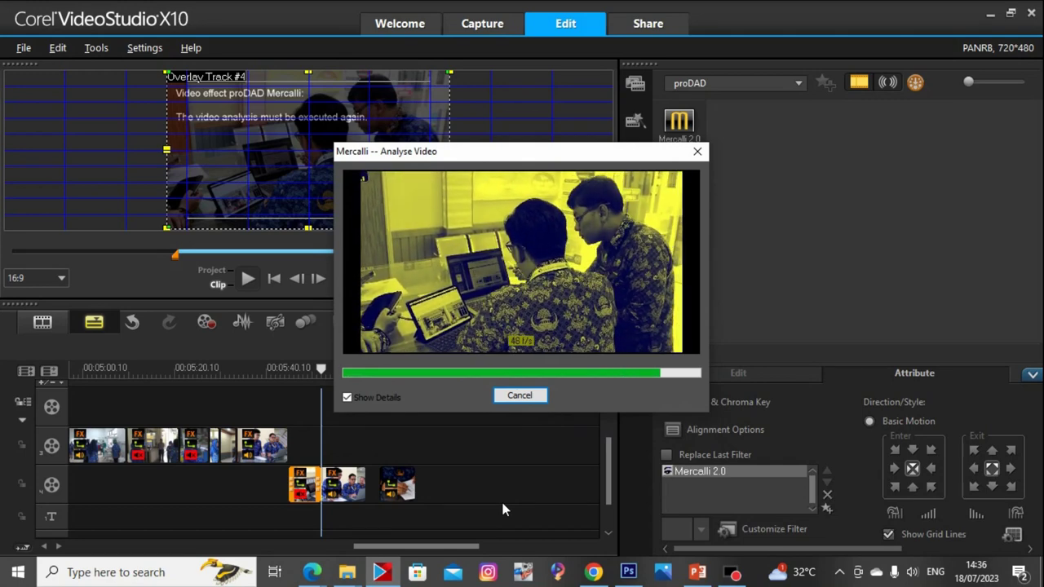
Move MVI_2343 back against the second part of MVI_2336 and cut off its end at project time 00:06:06.08
click(400, 482)
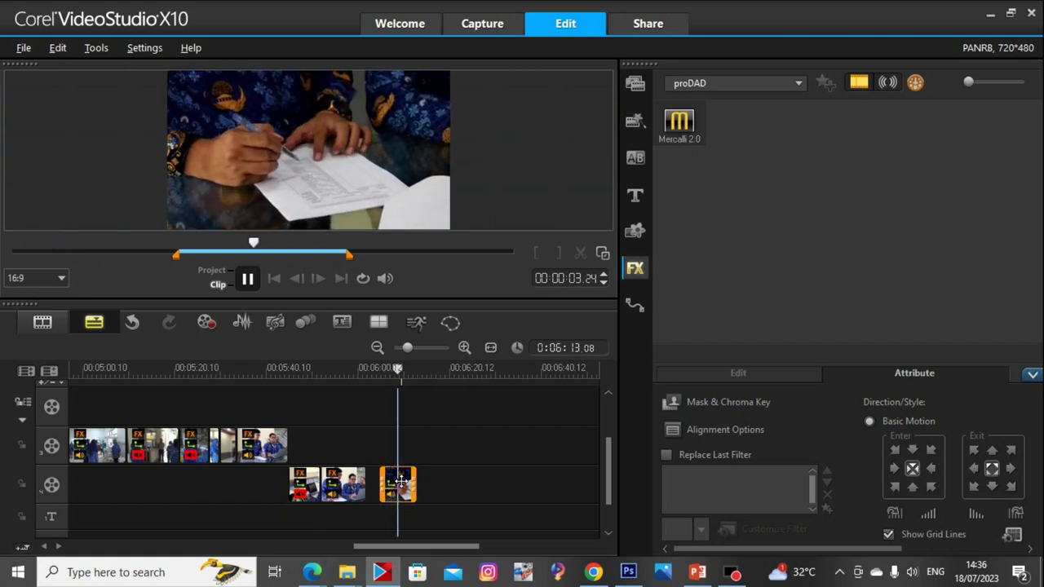
drag(393, 483, 388, 490)
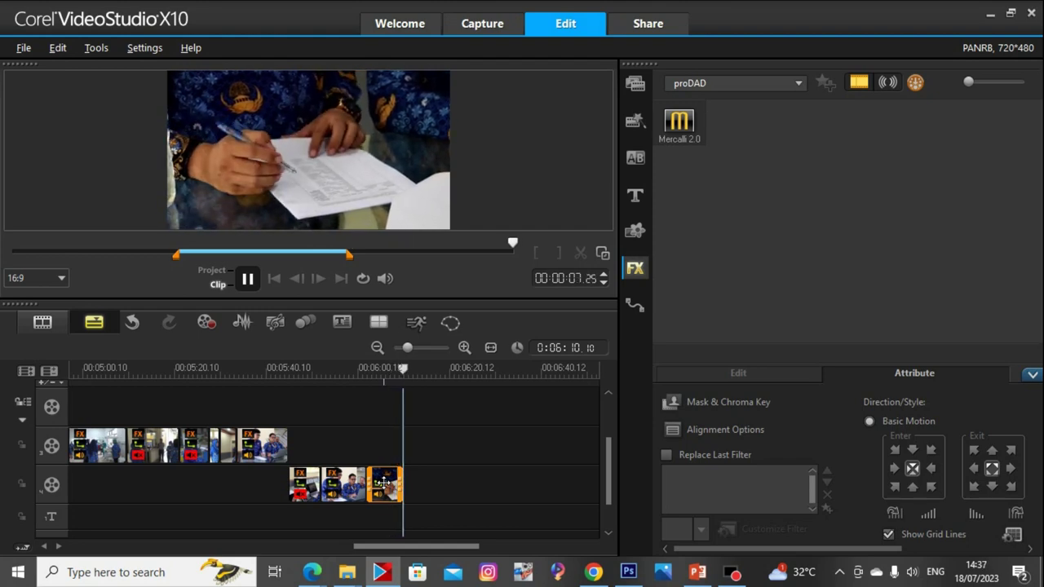
key(space)
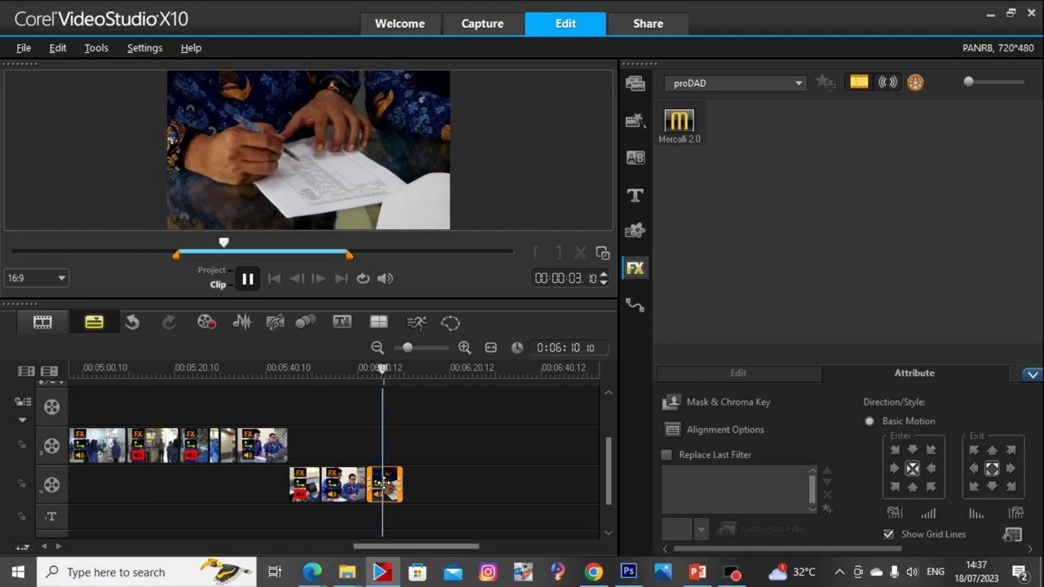
click(579, 255)
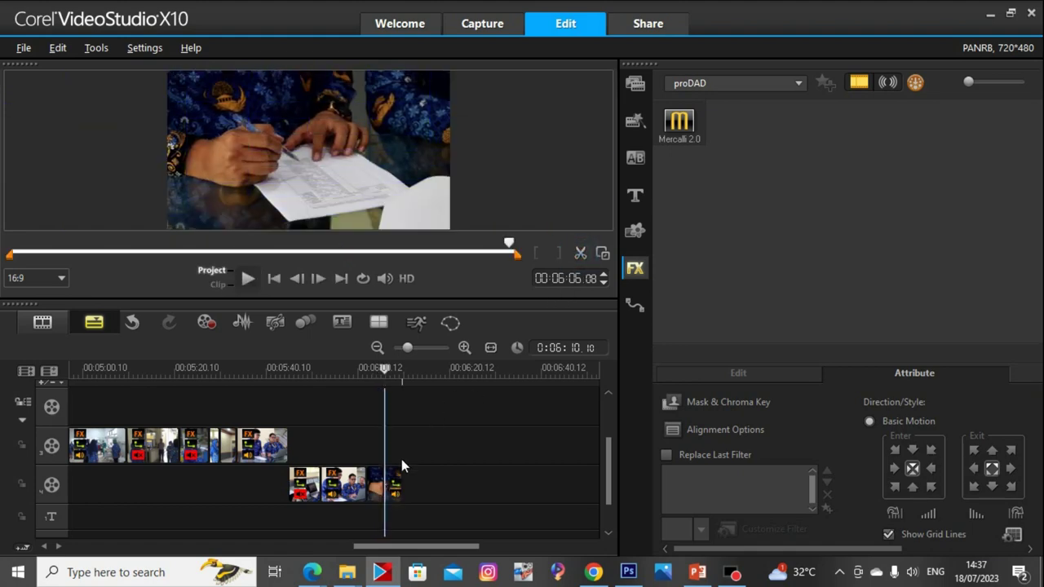
click(392, 485)
key(Delete)
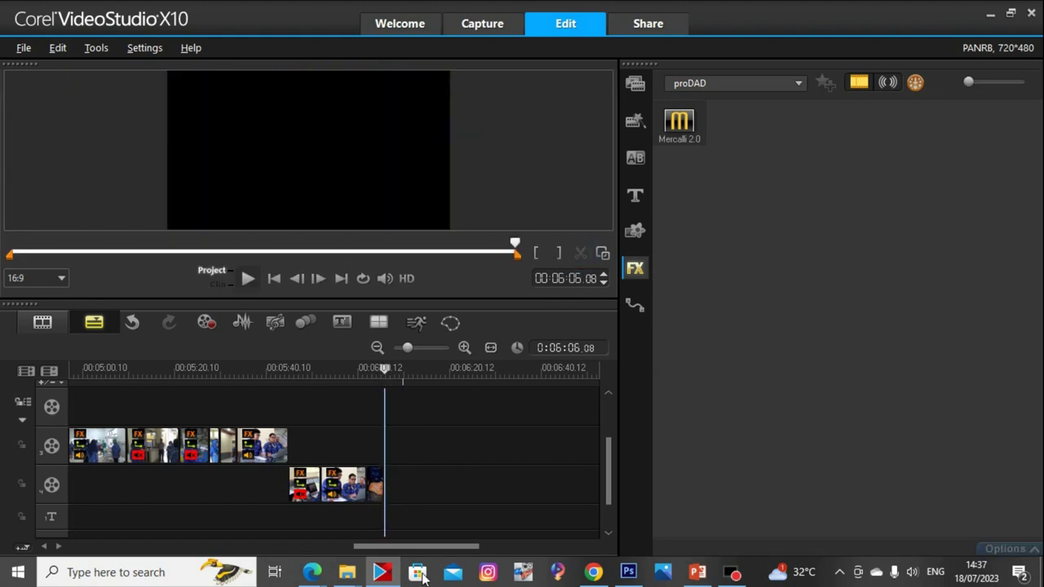
Switch to the PANRB folder in File Explorer, preview MVI_2355 in the media player, and close the player
click(397, 575)
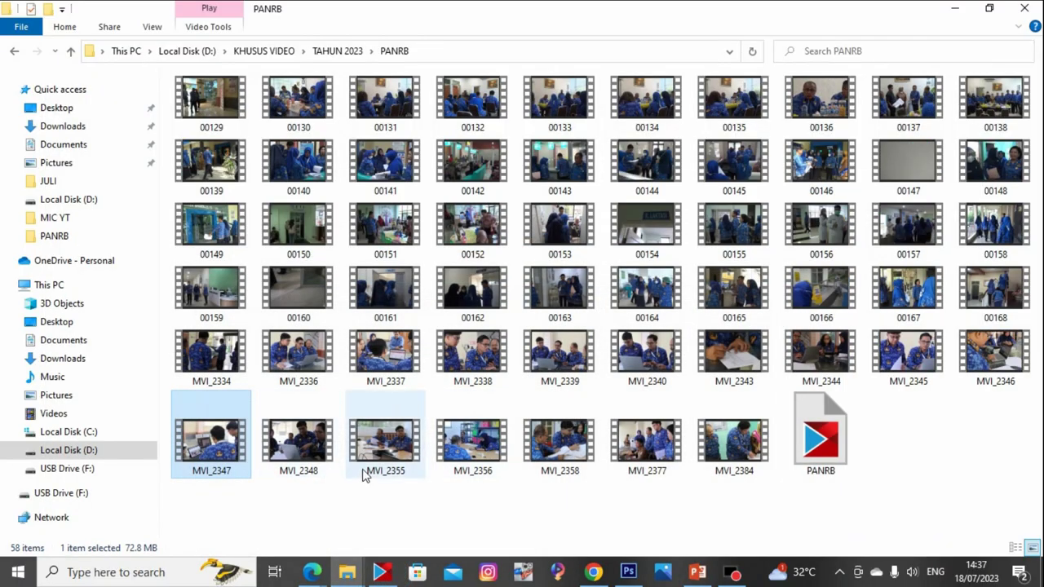
click(399, 459)
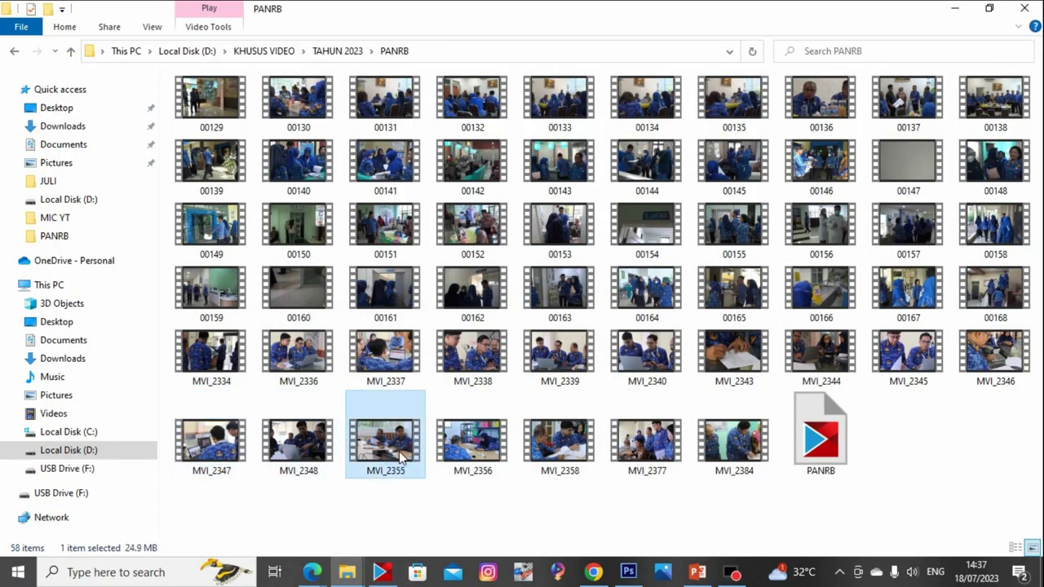
double_click(359, 450)
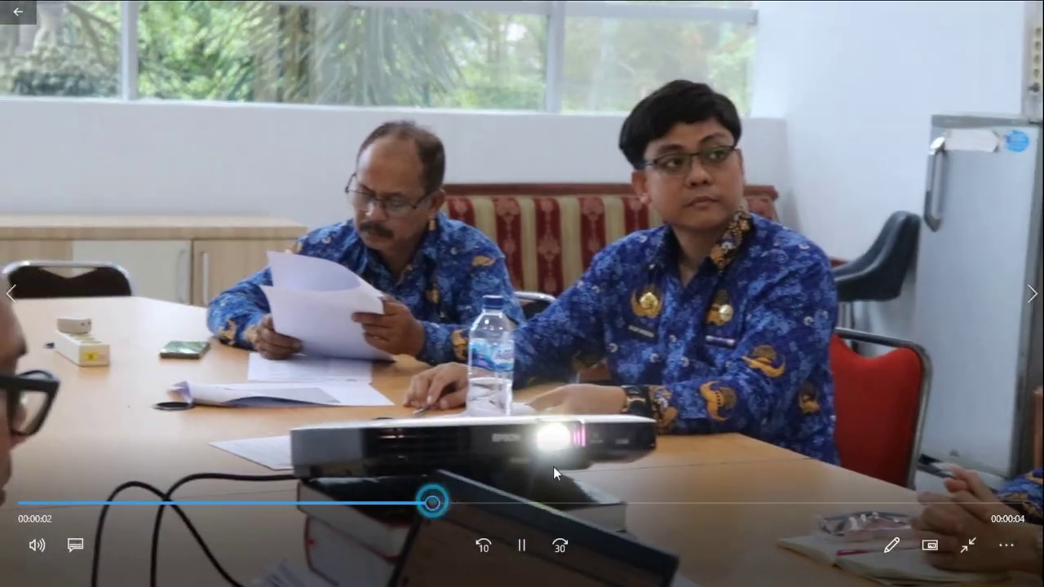
double_click(695, 320)
key(alt+F4)
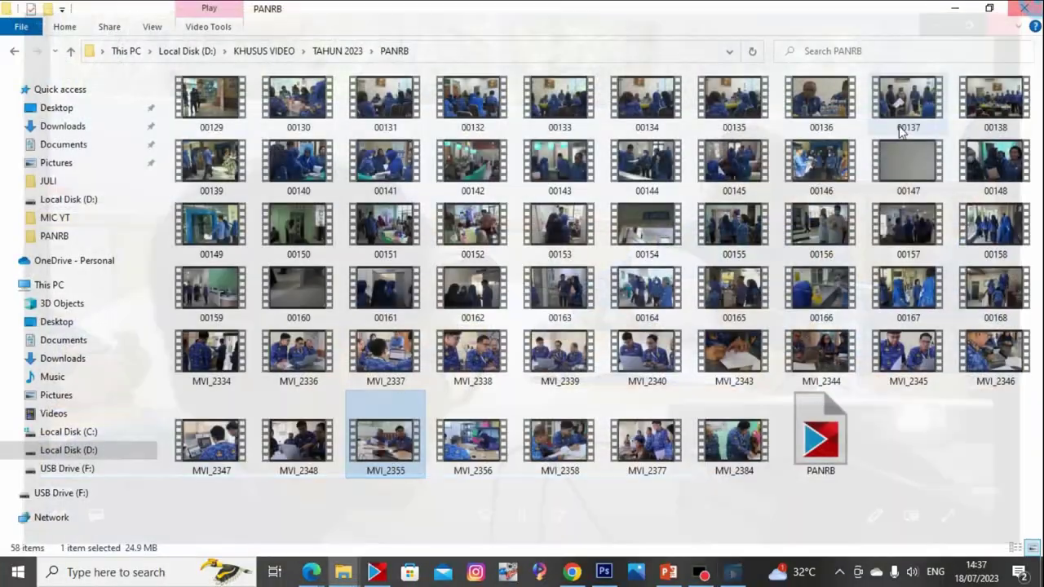
Preview MVI_2356, go back through the preceding clips, and close the media player
click(488, 462)
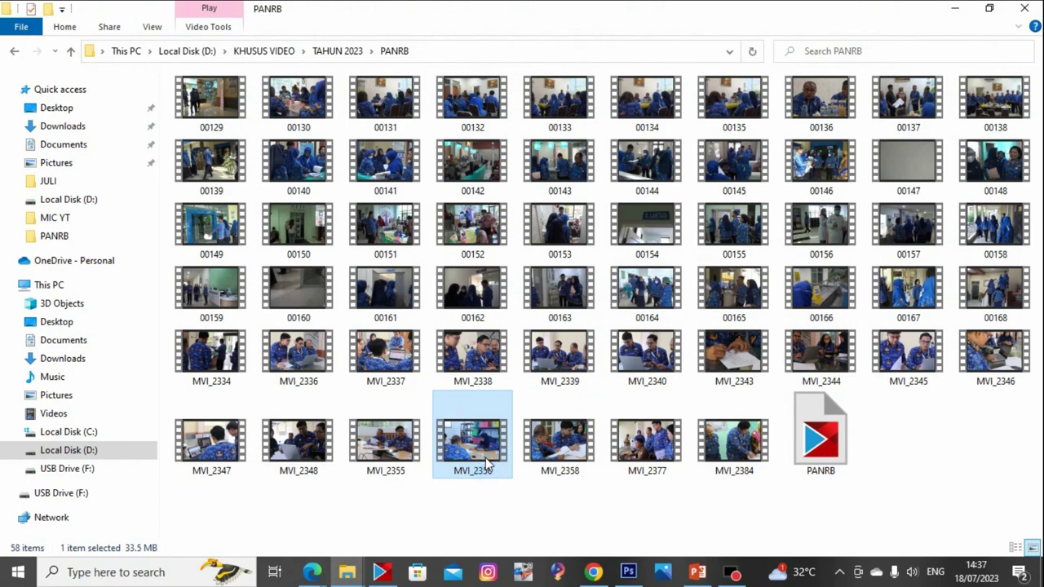
double_click(485, 457)
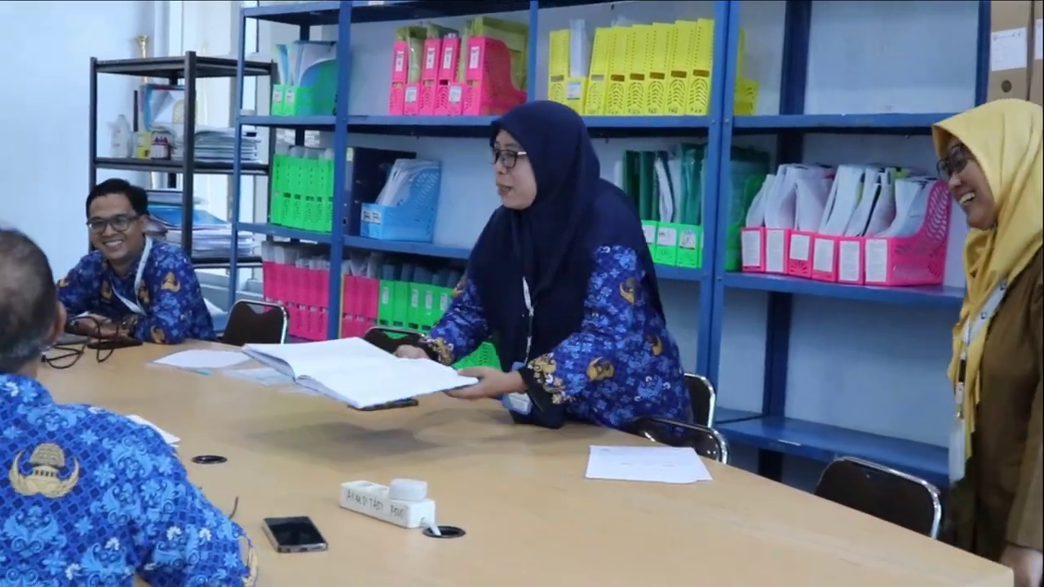
mouse_move(469, 532)
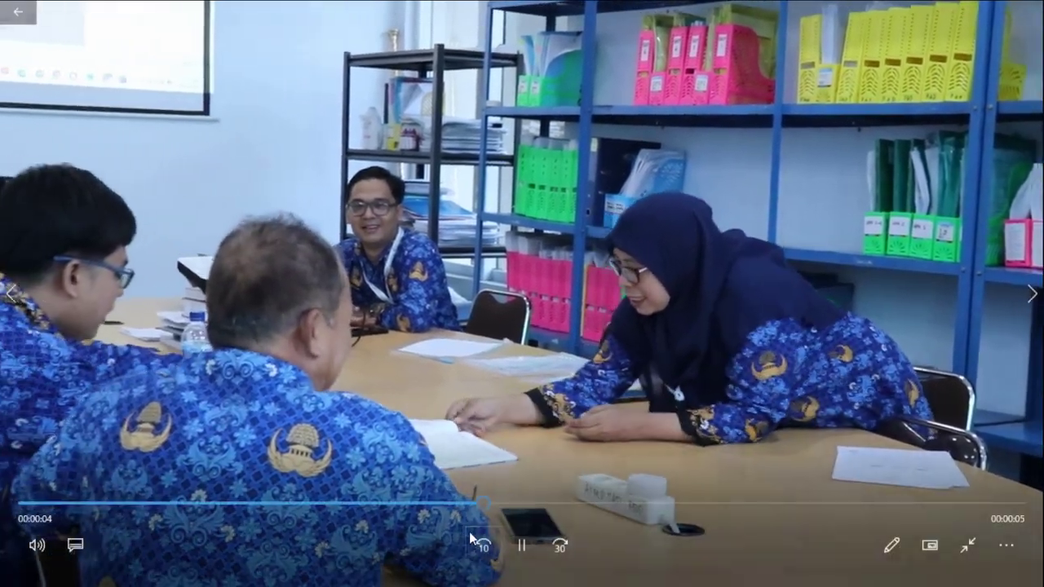
key(Left)
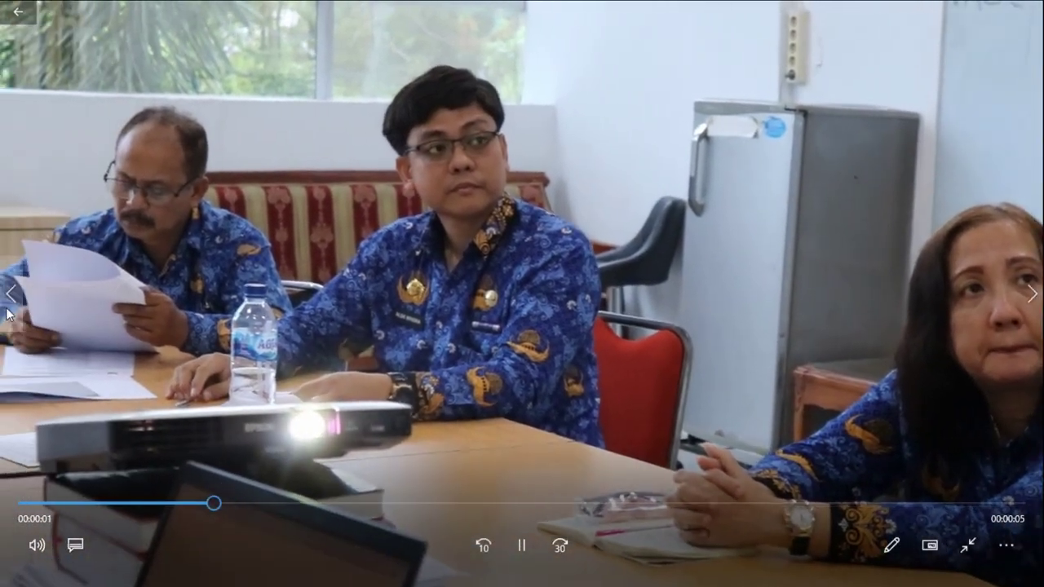
click(8, 295)
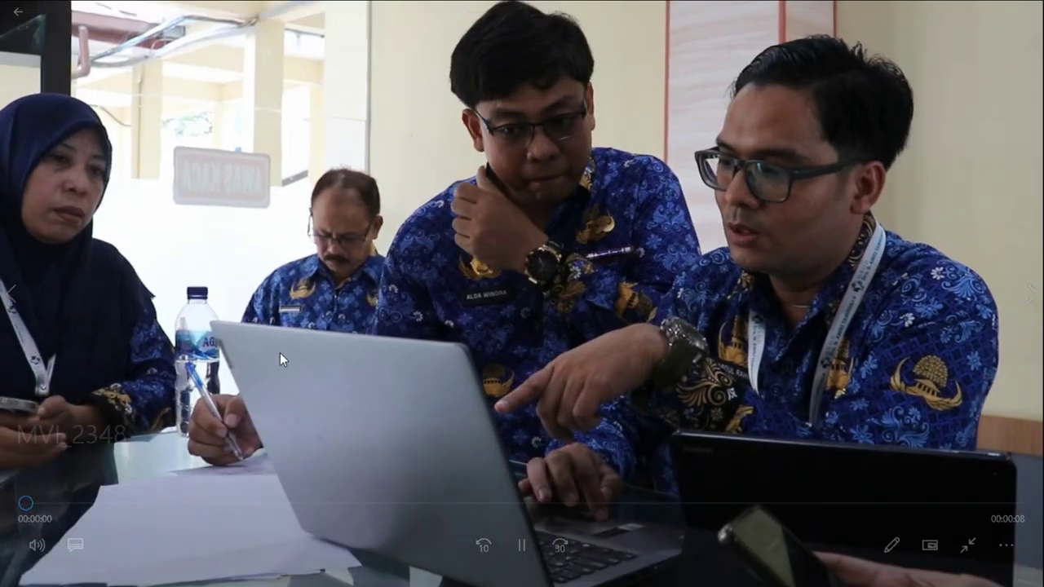
key(Escape)
click(1025, 9)
Preview MVI_2355 once more from the PANRB folder and close the media player
click(385, 445)
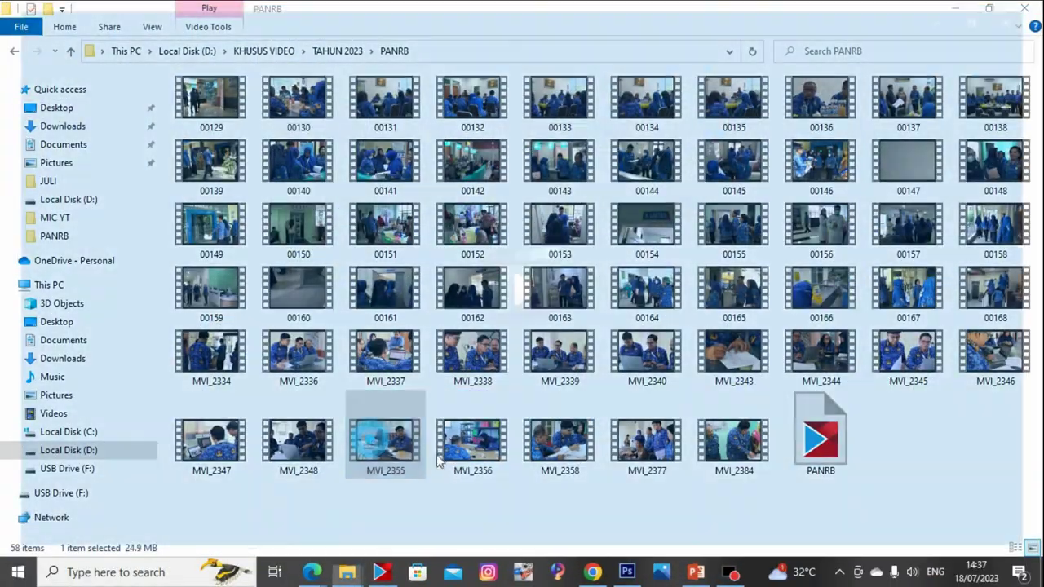
key(Return)
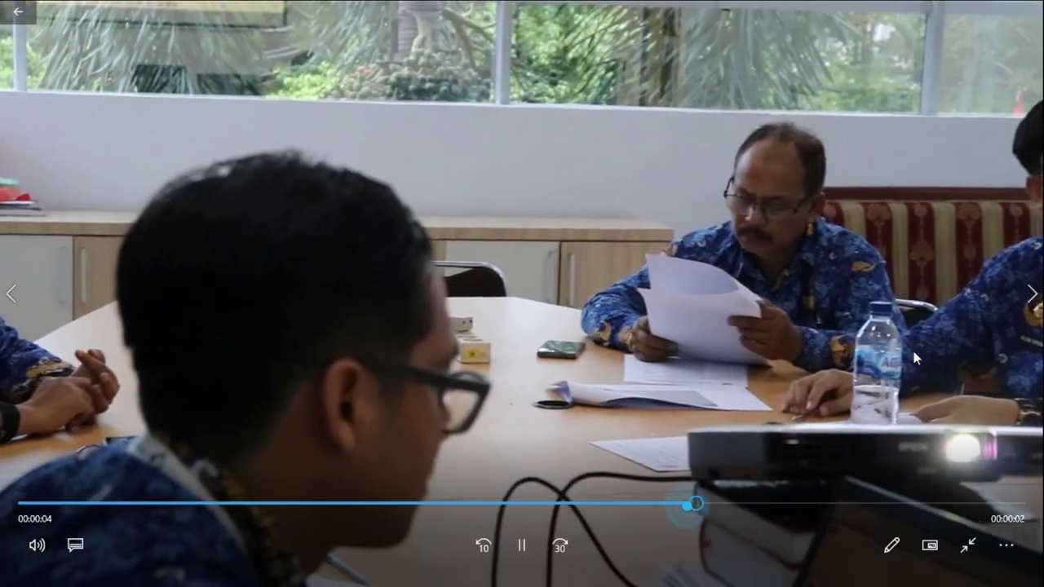
key(Escape)
click(1025, 8)
Add MVI_2355 to Overlay Track #4 directly after MVI_2343 and enlarge it to fill the screen
drag(380, 450, 327, 453)
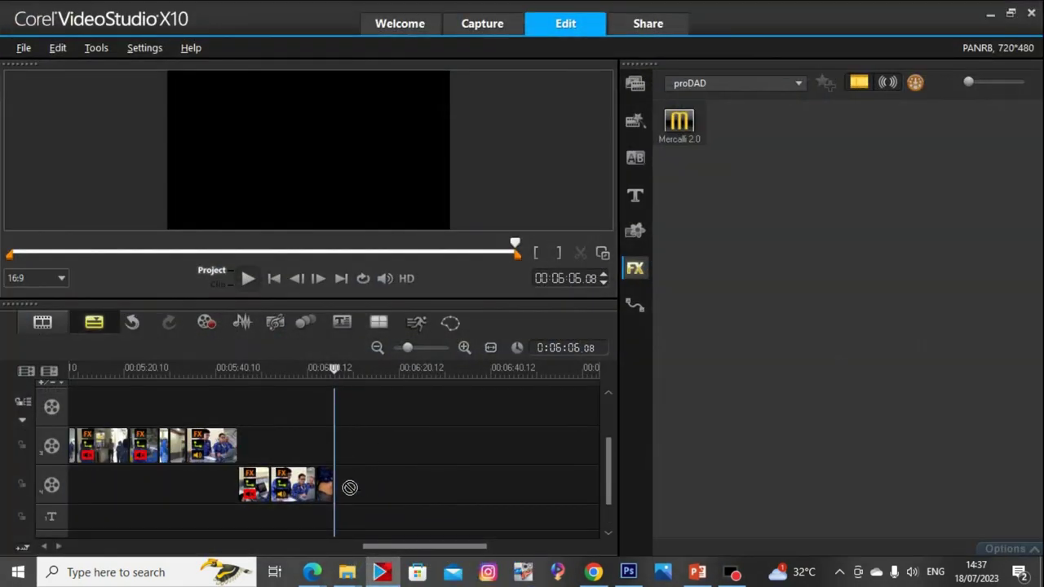
mouse_move(350, 488)
mouse_down()
mouse_move(375, 415)
mouse_move(338, 531)
mouse_move(339, 494)
mouse_up()
right_click(345, 163)
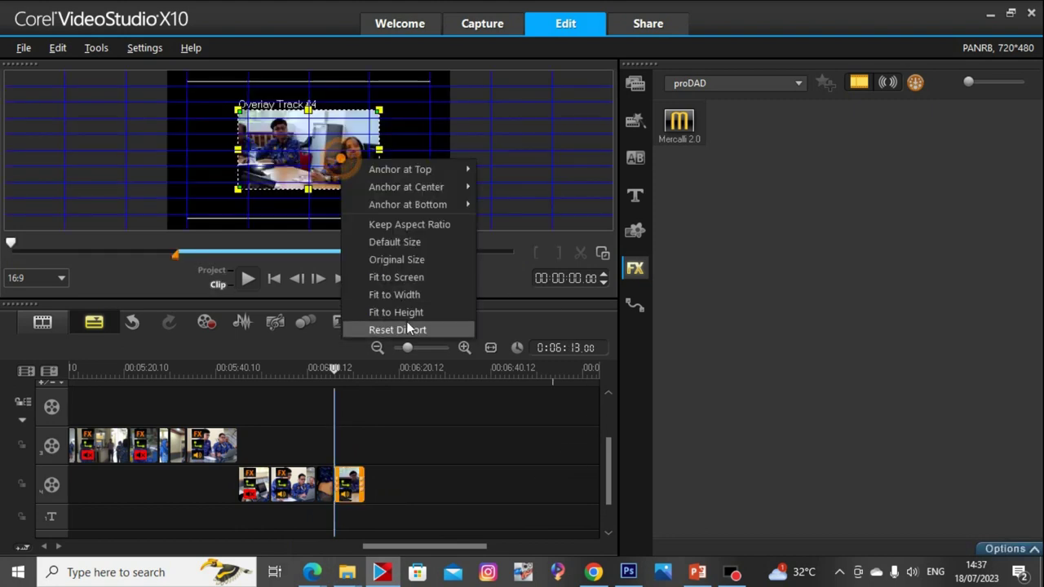
click(412, 326)
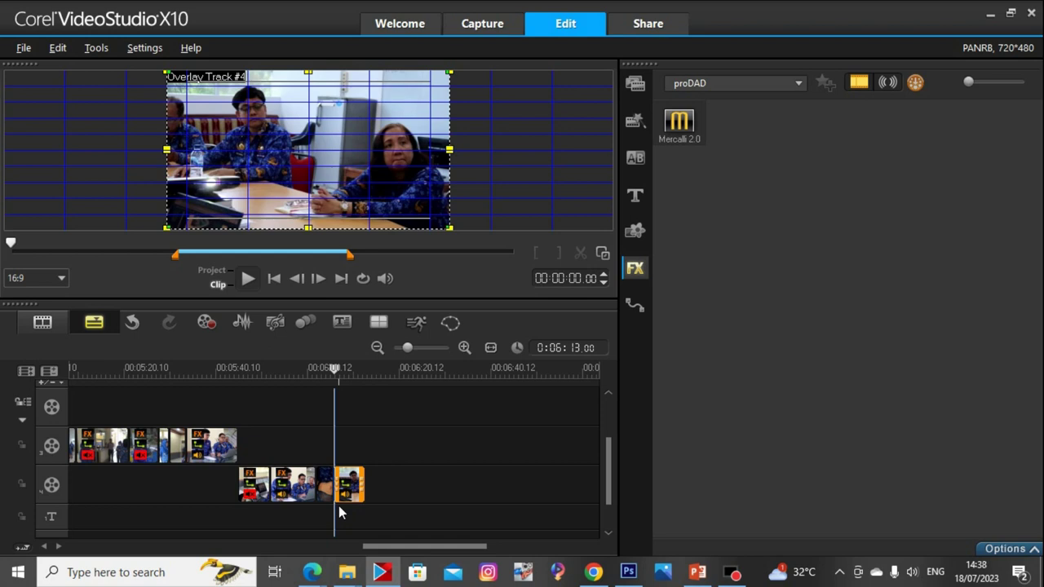
Play the start of MVI_2355, cut off everything before project time 00:06:06.26, and move the rest back against MVI_2343
key(space)
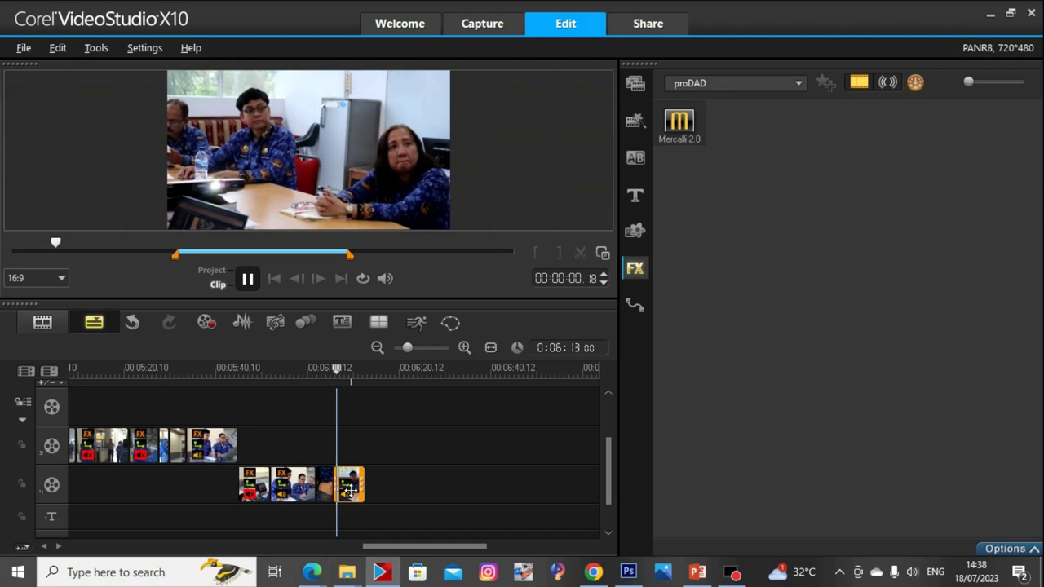
key(space)
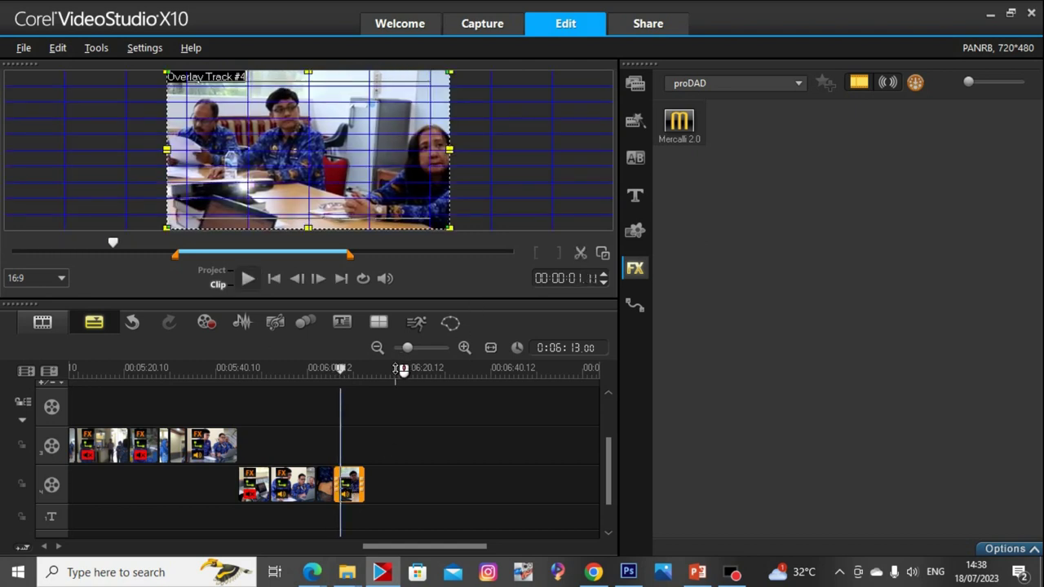
click(339, 367)
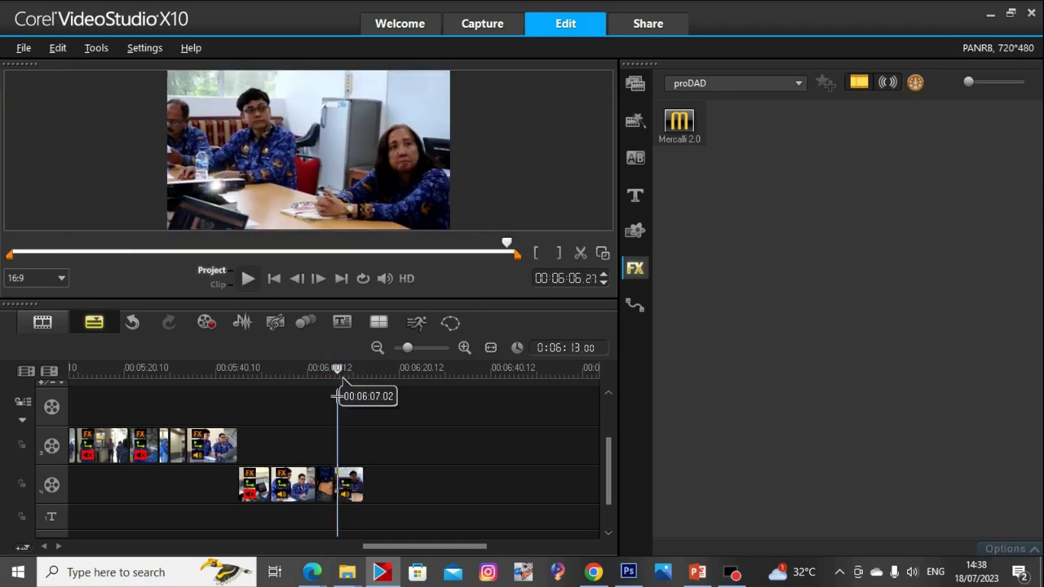
click(354, 488)
click(581, 253)
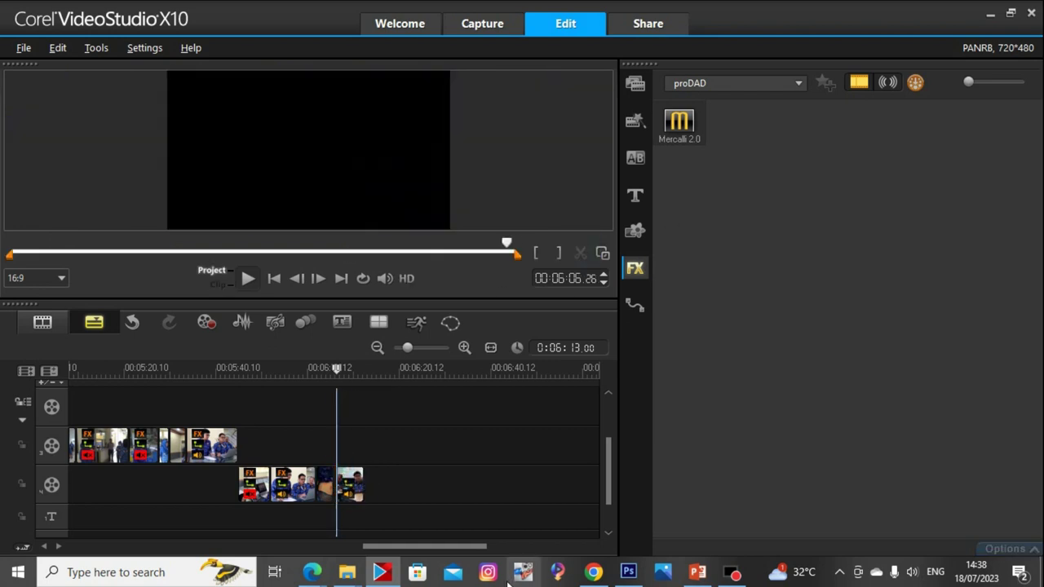
click(349, 484)
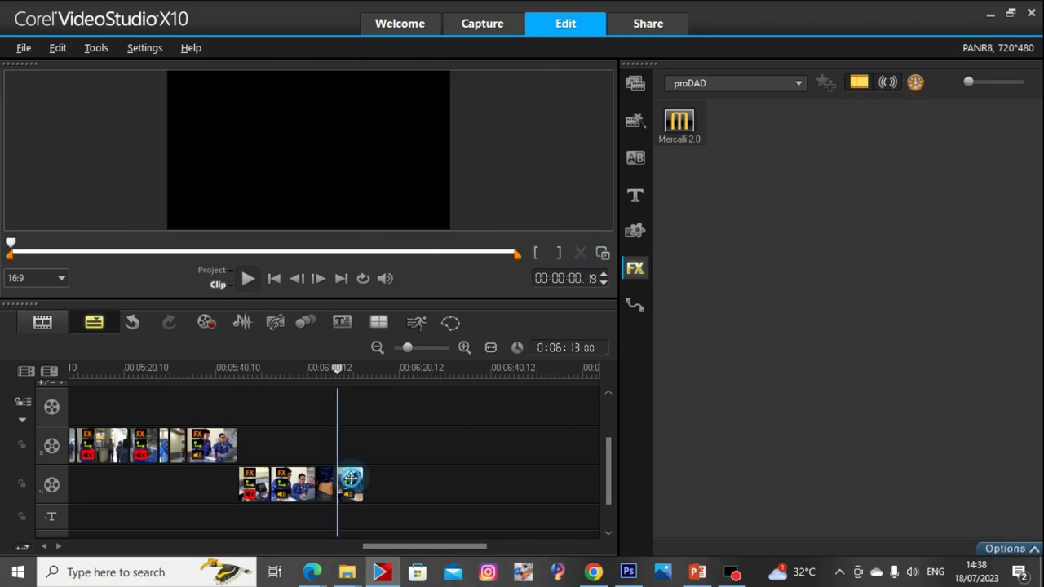
drag(349, 485, 347, 485)
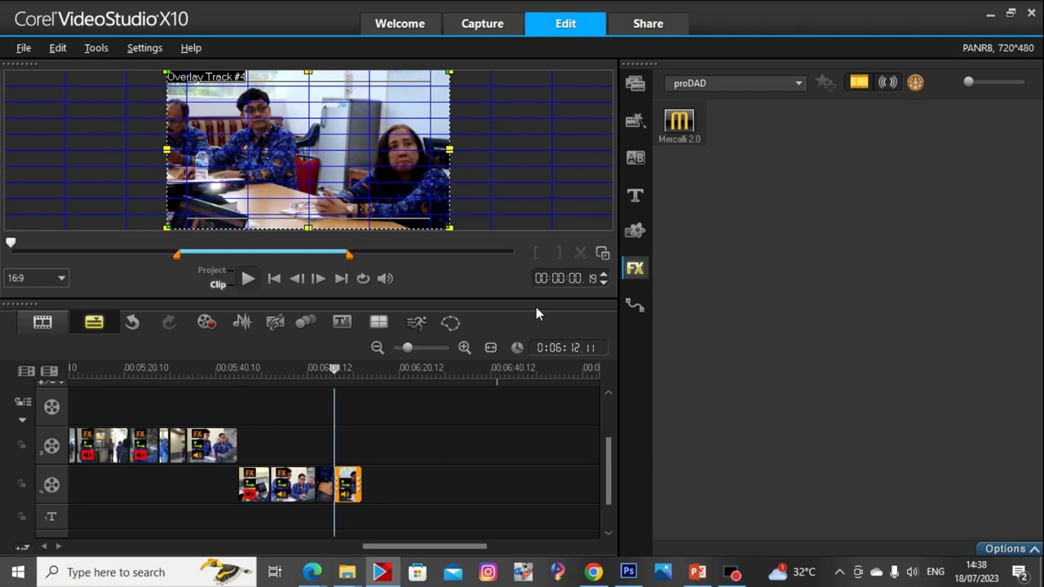
Open the color correction of the trimmed MVI_2355 and set its Gamma to 24
double_click(349, 484)
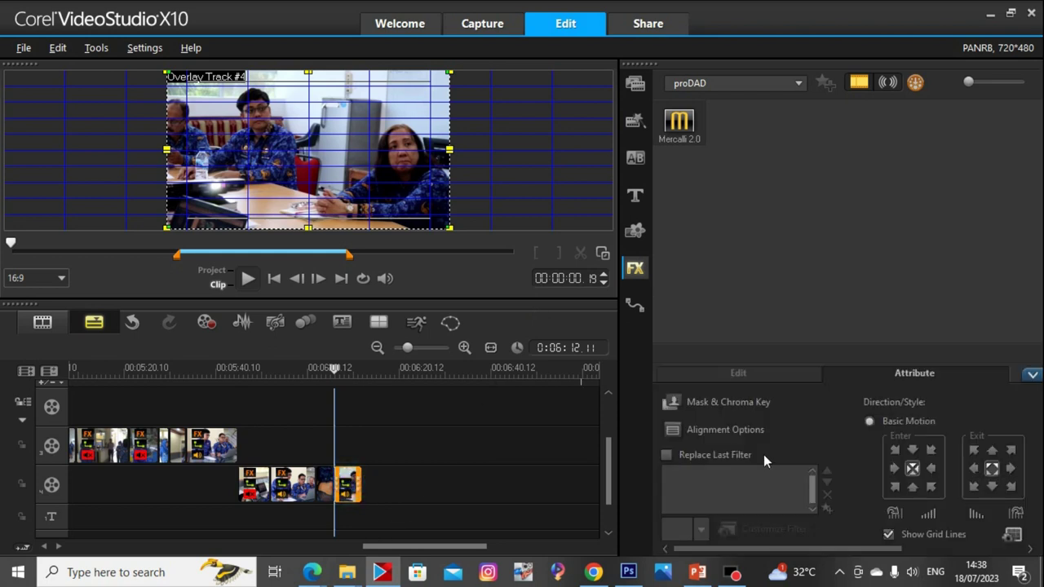
click(767, 373)
click(728, 459)
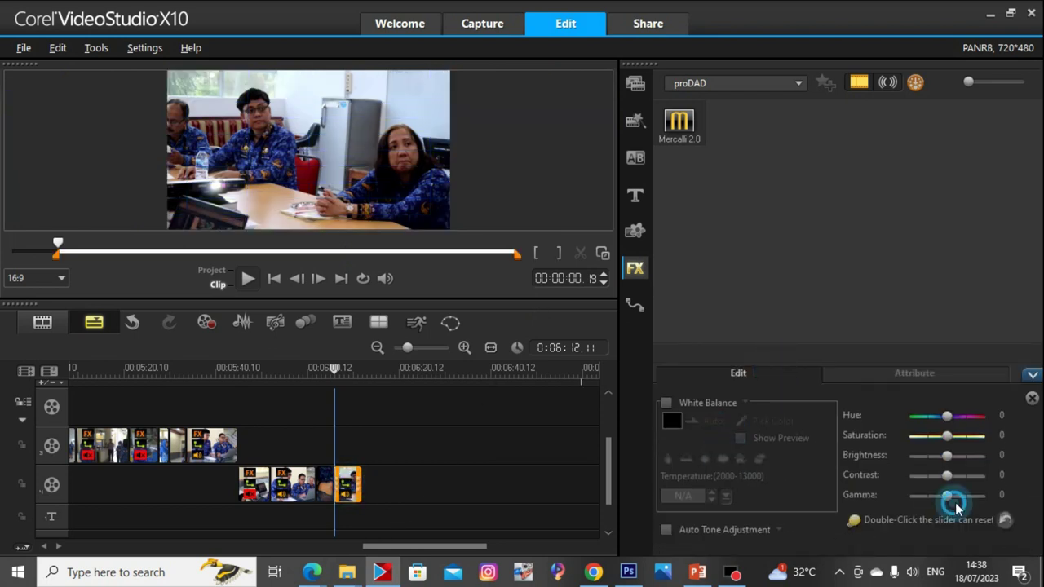
drag(949, 496, 955, 497)
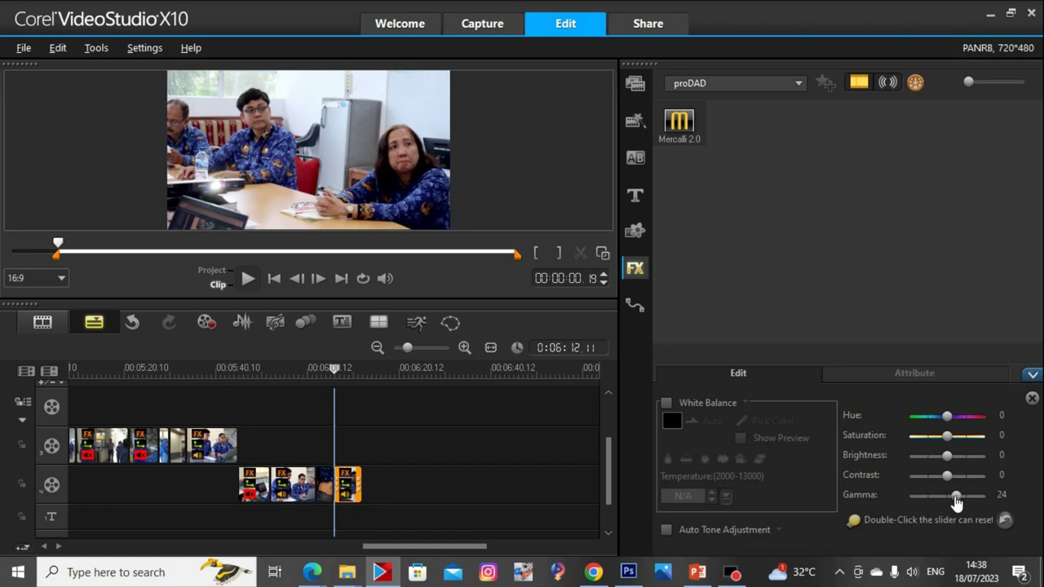
Play the end of MVI_2355 from project time 00:06:11.12
click(355, 372)
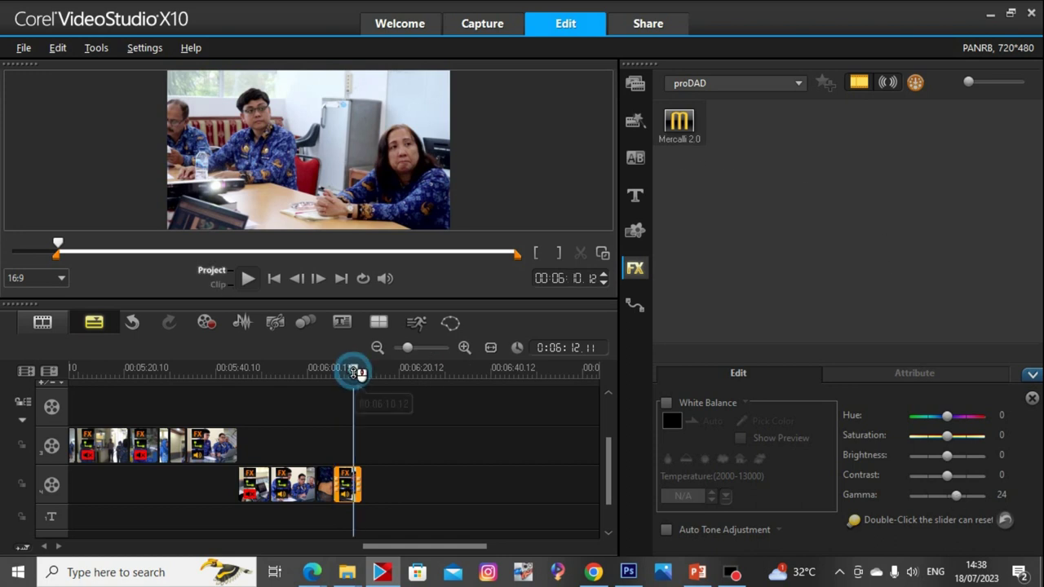
drag(356, 372, 357, 372)
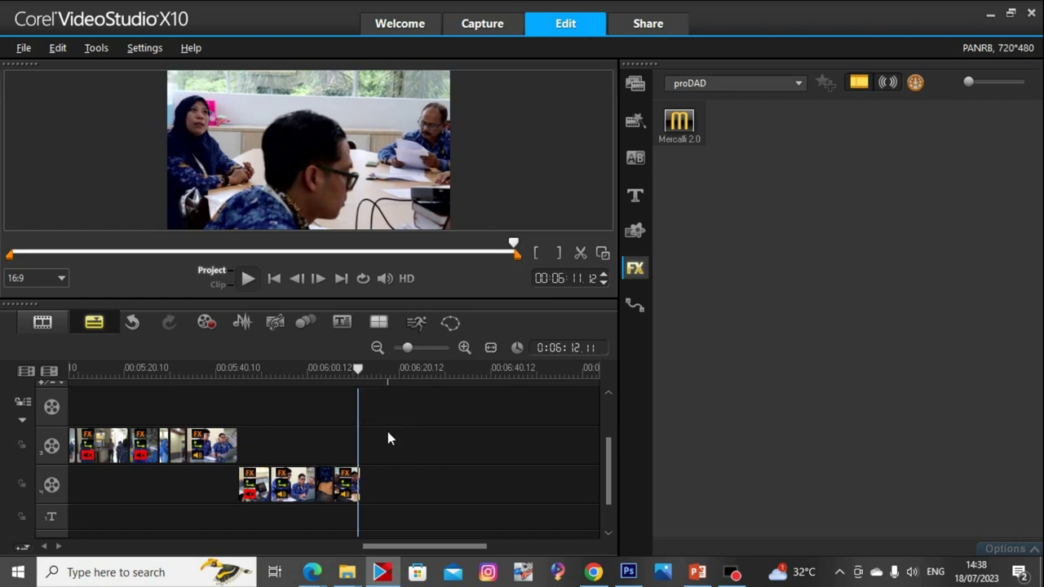
key(space)
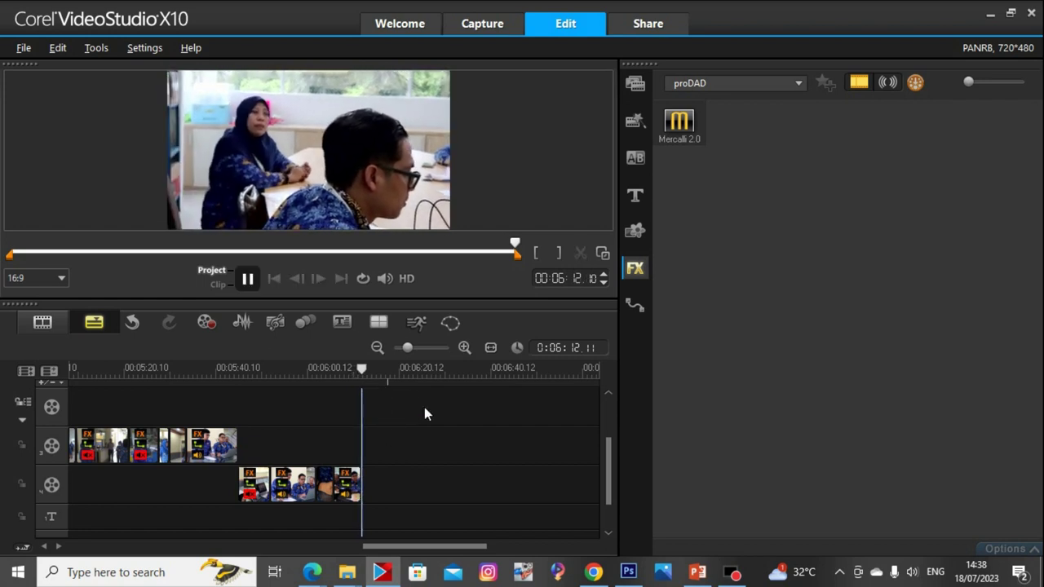
Stabilize MVI_2355 with the Mercalli 2.0 filter and run its video analysis
drag(678, 122, 346, 526)
double_click(347, 526)
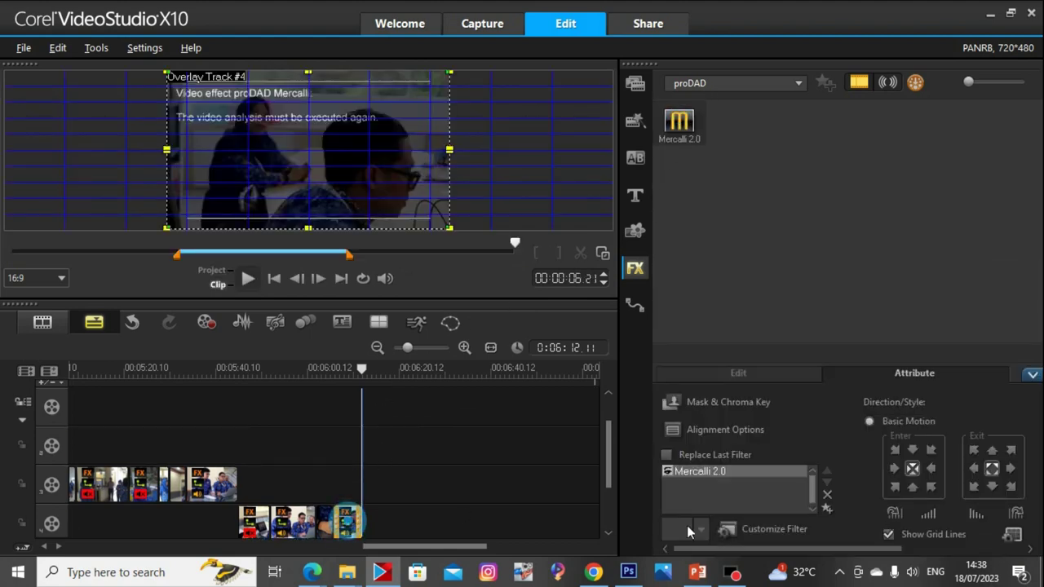
click(756, 530)
click(578, 433)
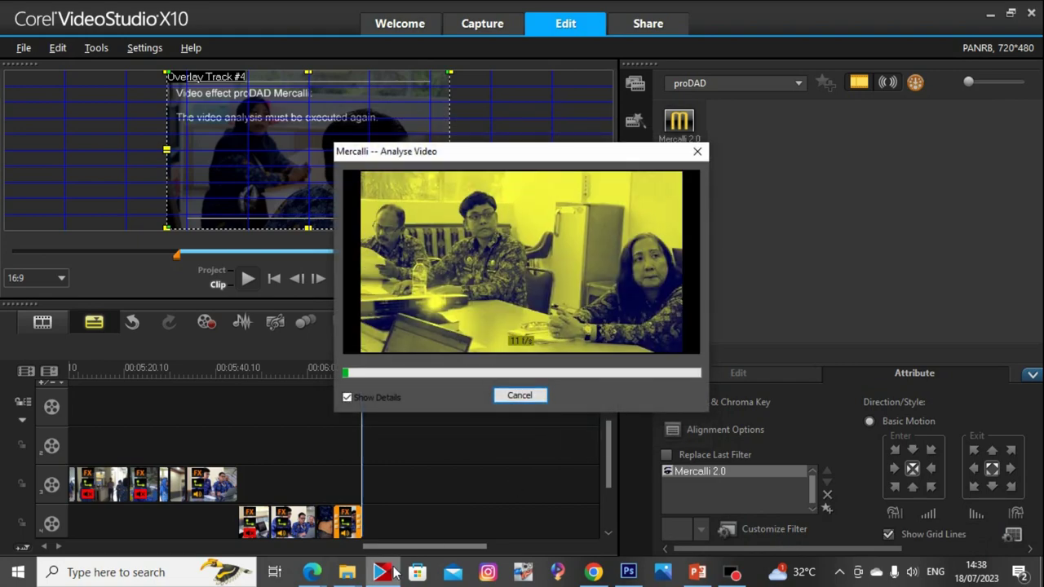
Bring the PANRB folder window to the front in File Explorer to fetch the next raw clip
mouse_move(352, 575)
mouse_move(173, 545)
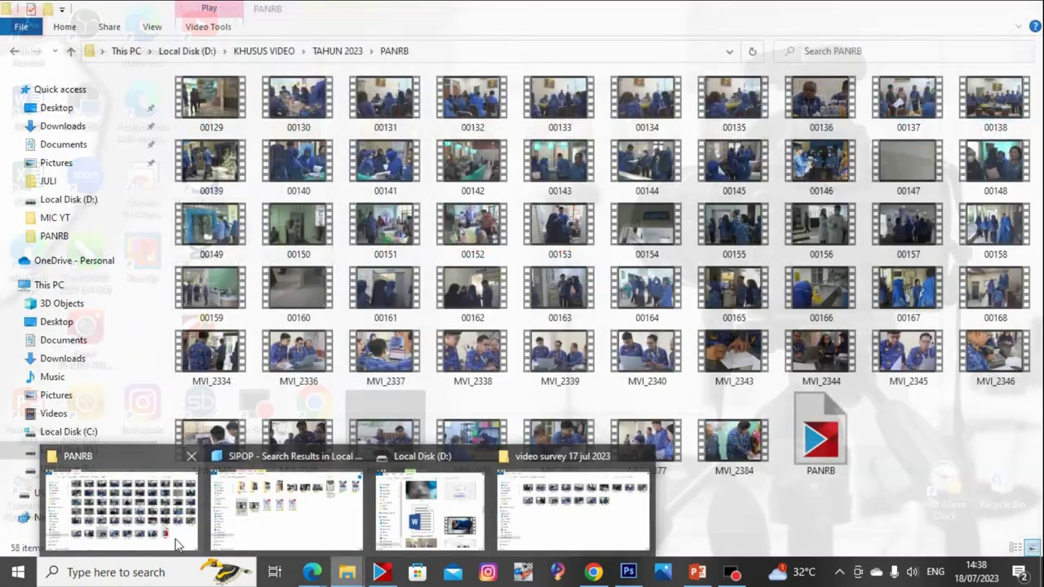
click(166, 533)
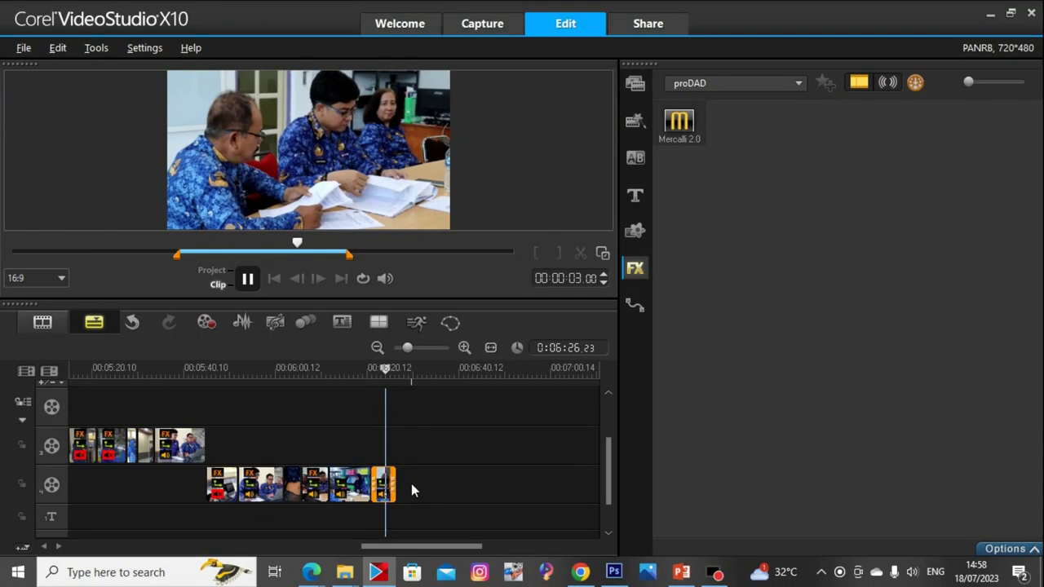
Split MVI_2358 on Overlay Track #4 at project time 00:06:24.14 and delete the part after the cut
click(386, 482)
click(581, 254)
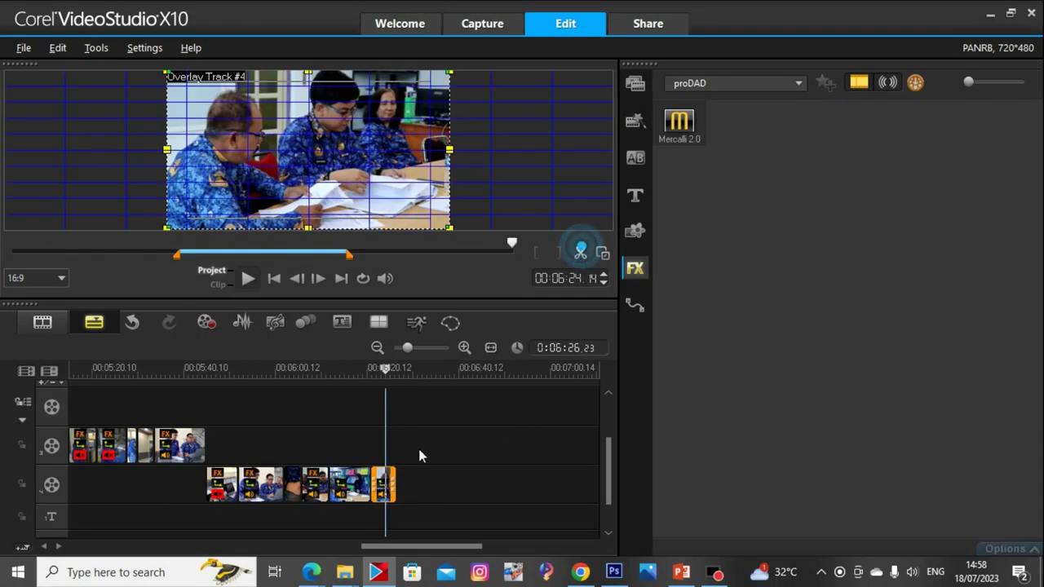
click(392, 487)
click(395, 489)
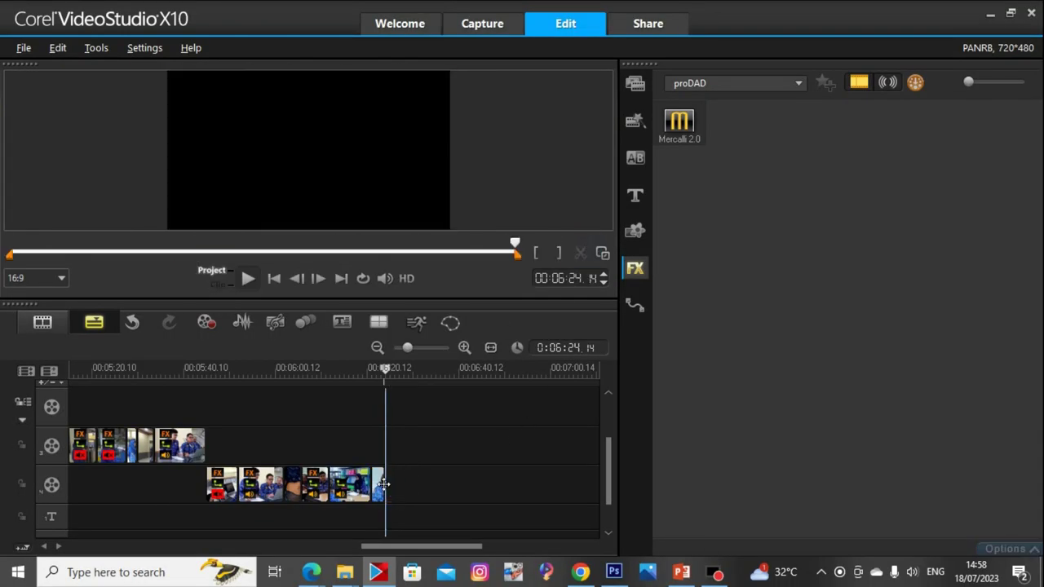
click(380, 483)
right_click(380, 483)
click(419, 293)
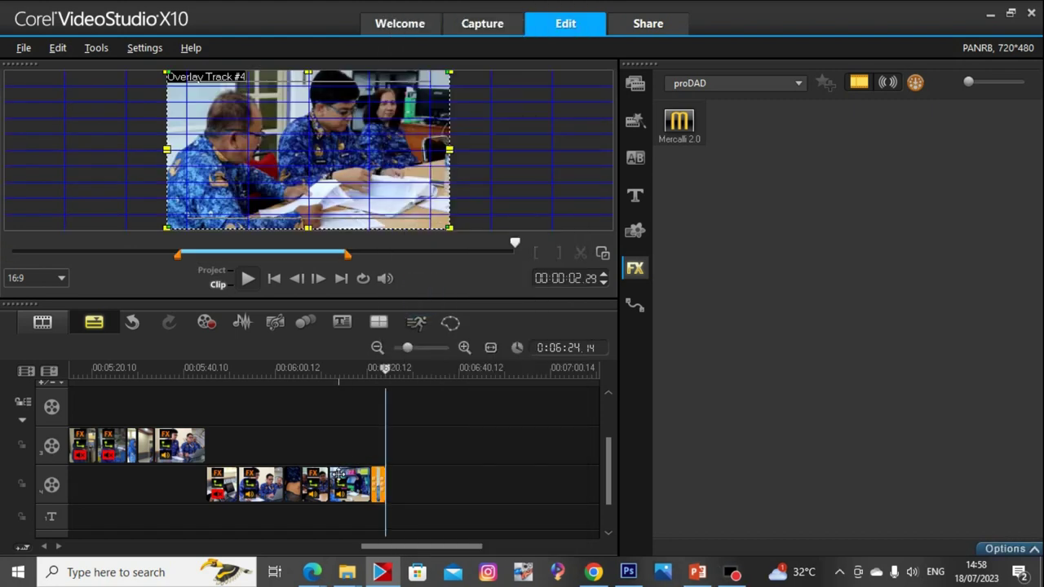
Play MVI_2356 on Overlay Track #4, stop playback, and switch back to the PANRB folder in File Explorer
key(space)
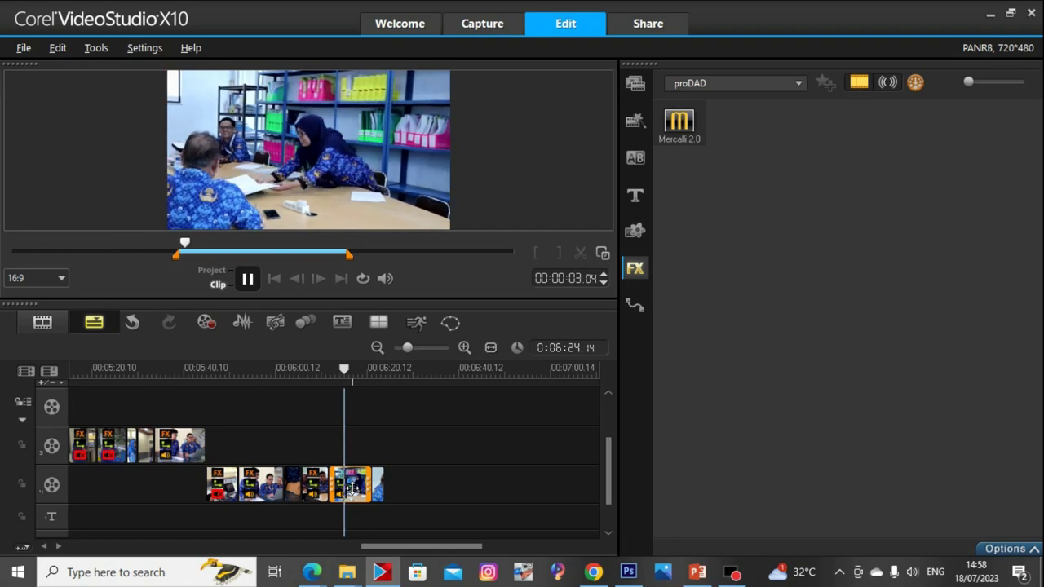
key(space)
click(378, 575)
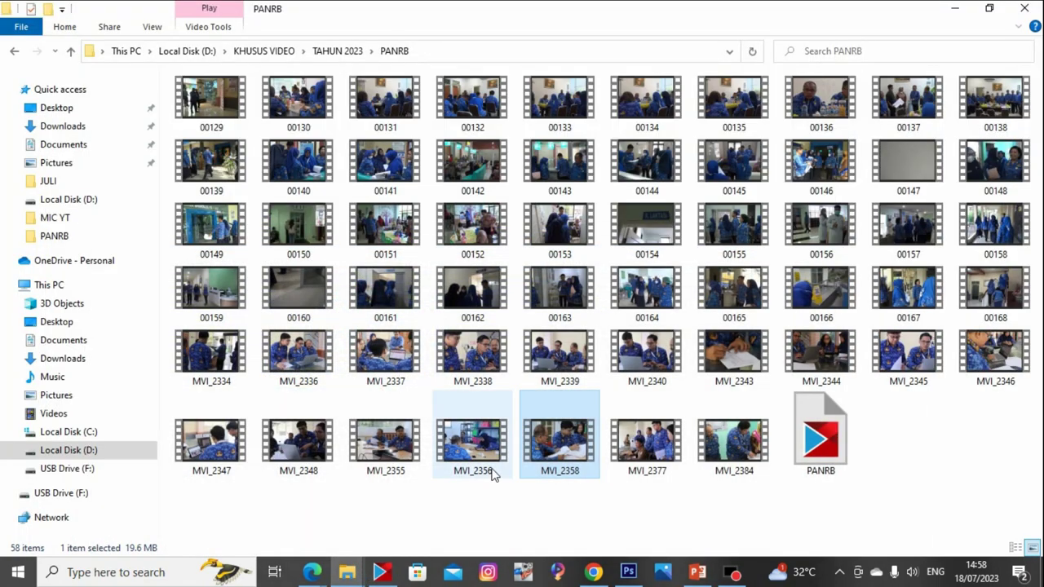